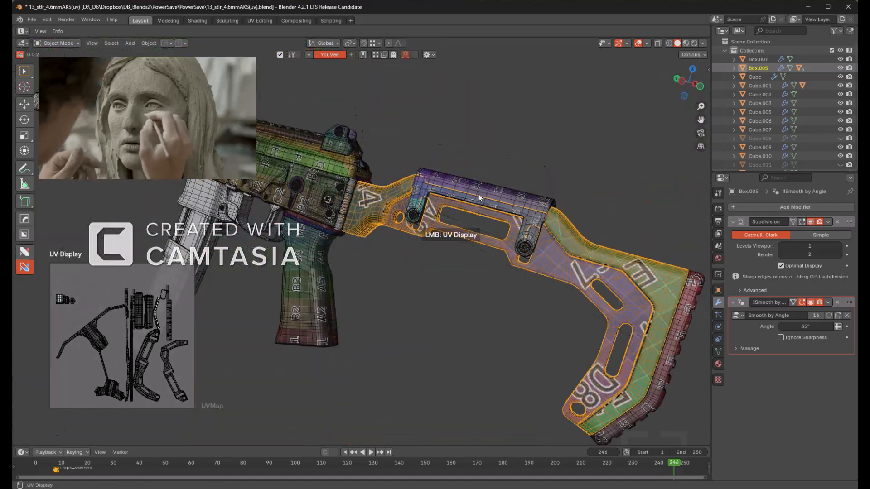
- Inspect the UV layouts of the rifle's stock parts one after another with the YouVee UV display
{"action": "left_click", "coordinate": [526, 278]}
{"action": "scroll", "coordinate": [441, 263], "scroll_direction": "up", "scroll_amount": 2}
{"action": "middle_click_drag", "start_coordinate": [442, 262], "coordinate": [451, 296]}
{"action": "middle_click_drag", "start_coordinate": [292, 313], "coordinate": [493, 257], "text": "shift"}
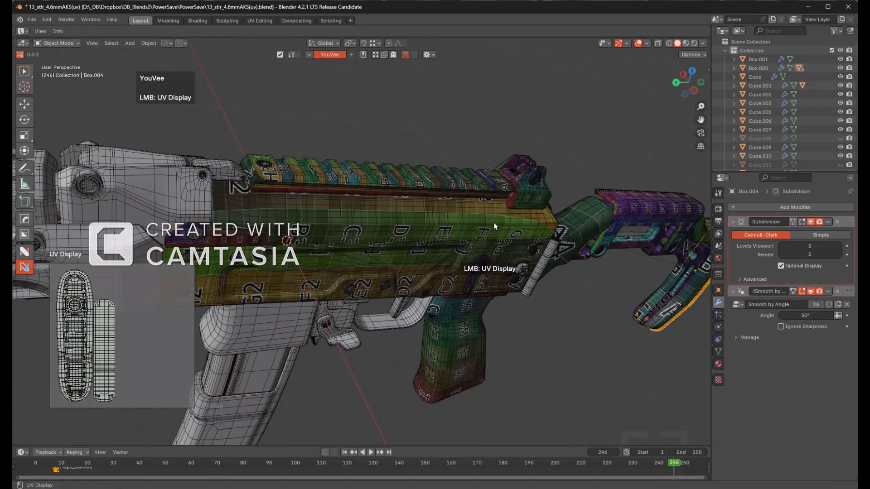
{"action": "left_click", "coordinate": [571, 224]}
{"action": "key", "text": "KP_Decimal"}
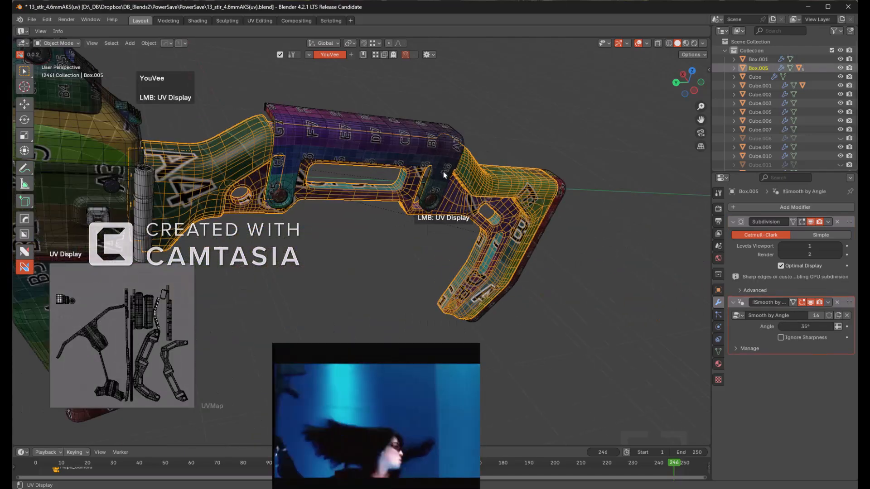
{"action": "left_click", "coordinate": [352, 135]}
{"action": "middle_click_drag", "start_coordinate": [252, 169], "coordinate": [432, 166], "text": "shift"}
{"action": "middle_click_drag", "start_coordinate": [401, 114], "coordinate": [330, 153]}
- Isolate the un-unwrapped Cube.020 part in local view and enter Edit Mode on it
{"action": "left_click", "coordinate": [421, 137]}
{"action": "key", "text": "KP_Decimal"}
{"action": "middle_click_drag", "start_coordinate": [428, 175], "coordinate": [382, 197]}
{"action": "scroll", "coordinate": [390, 192], "scroll_direction": "up", "scroll_amount": 3}
{"action": "scroll", "coordinate": [457, 218], "scroll_direction": "down", "scroll_amount": 8}
{"action": "key", "text": "slash"}
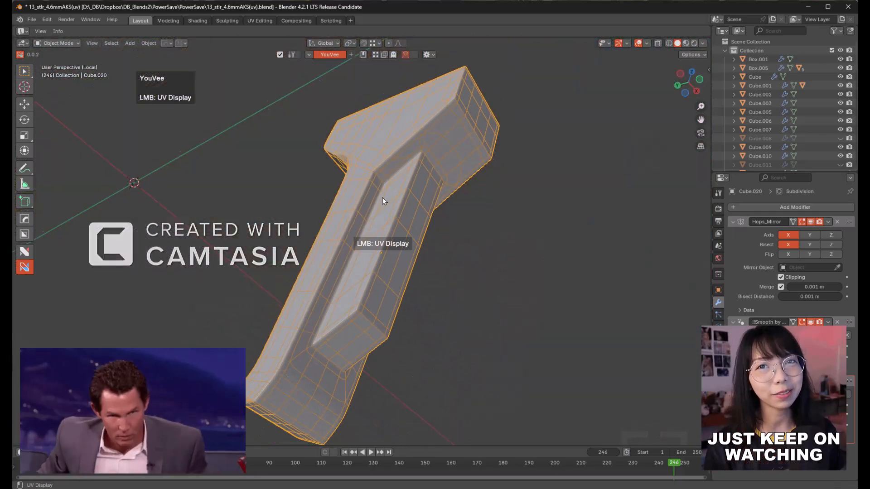
{"action": "scroll", "coordinate": [378, 197], "scroll_direction": "up", "scroll_amount": 4}
{"action": "scroll", "coordinate": [374, 200], "scroll_direction": "down", "scroll_amount": 6}
{"action": "middle_click_drag", "start_coordinate": [404, 237], "coordinate": [409, 174]}
{"action": "key", "text": "Tab"}
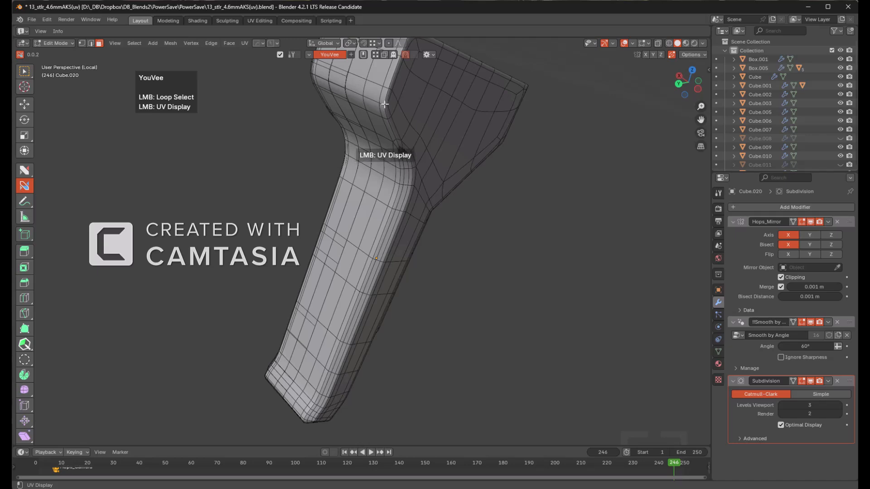
- Select the curved side edge of the part's wide head for a seam and disable the Subdivision modifier's Edit Mode display
{"action": "middle_click_drag", "start_coordinate": [325, 97], "coordinate": [450, 118]}
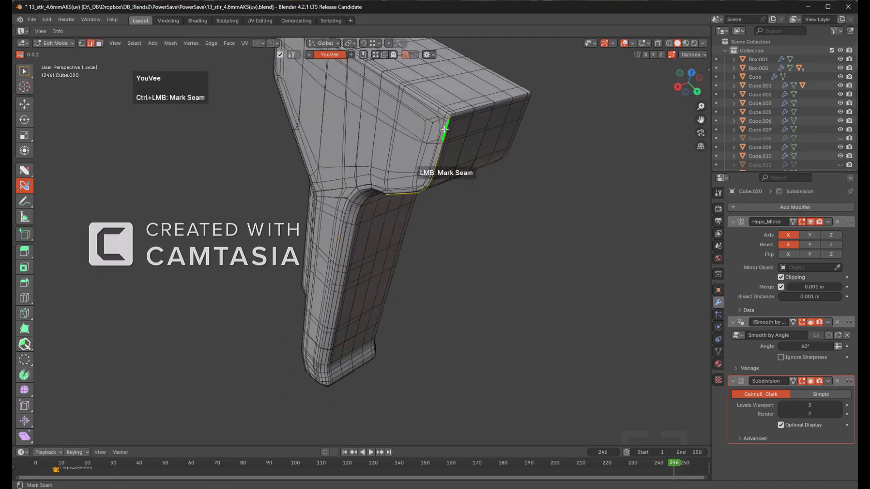
{"action": "middle_click_drag", "start_coordinate": [436, 156], "coordinate": [407, 119]}
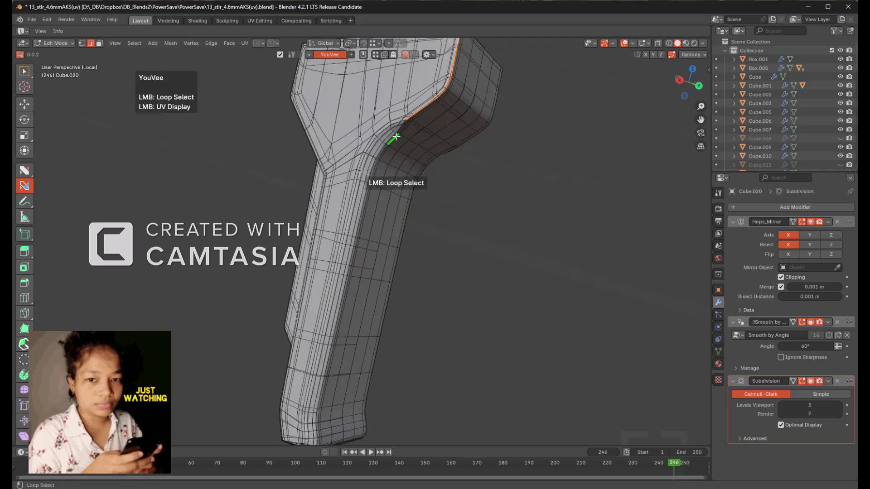
{"action": "left_click", "coordinate": [801, 381]}
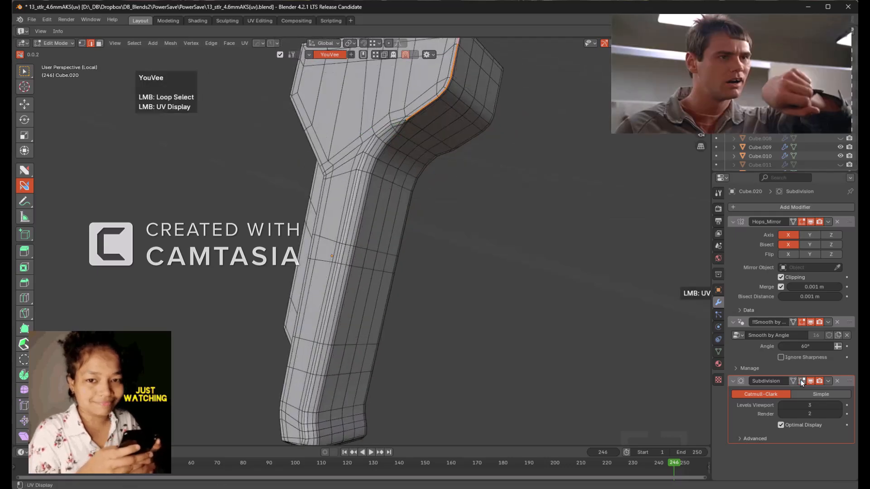
- Mark a seam on the head's curved side edge, continuing down the shaft's inner edge loop and across its lower end
{"action": "scroll", "coordinate": [462, 219], "scroll_direction": "up", "scroll_amount": 5}
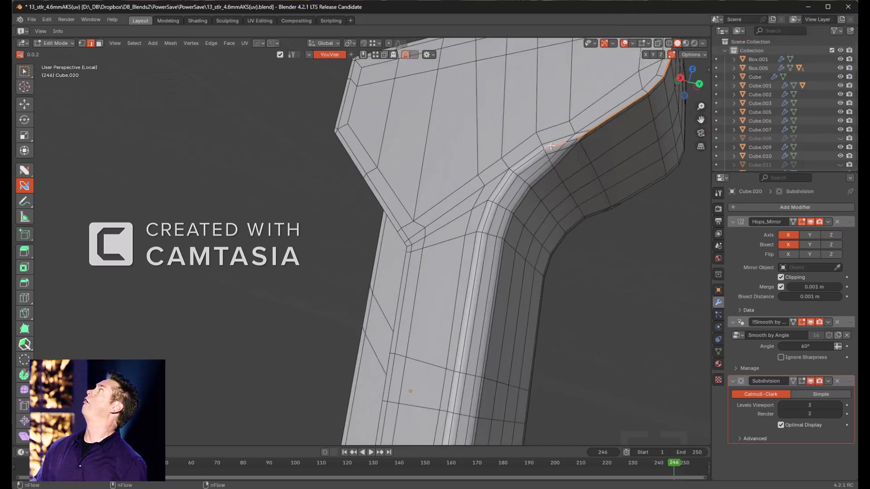
{"action": "scroll", "coordinate": [453, 254], "scroll_direction": "down", "scroll_amount": 6}
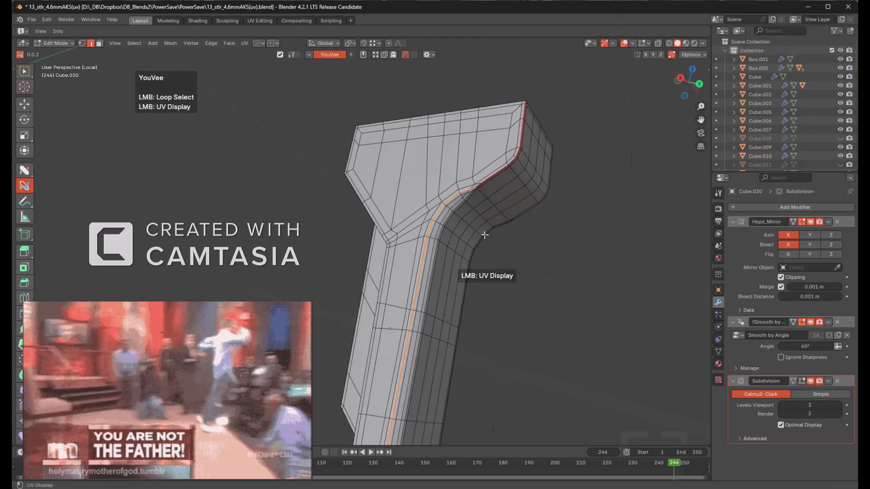
{"action": "middle_click_drag", "start_coordinate": [402, 331], "coordinate": [422, 227]}
{"action": "scroll", "coordinate": [445, 192], "scroll_direction": "up", "scroll_amount": 5}
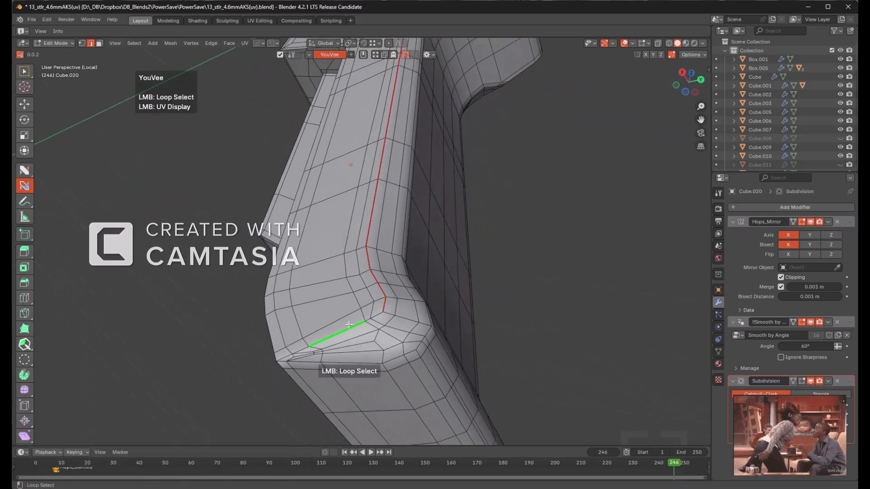
{"action": "middle_click_drag", "start_coordinate": [350, 323], "coordinate": [478, 282]}
- Mark a seam along the shaft's opposite long edge and around the small corner at its lower end
{"action": "left_click", "coordinate": [436, 315], "text": "ctrl"}
{"action": "scroll", "coordinate": [479, 281], "scroll_direction": "up", "scroll_amount": 2}
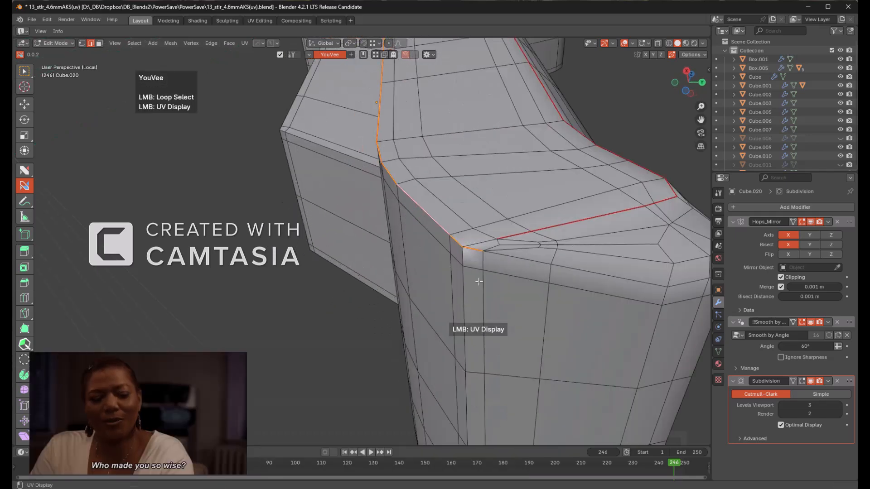
{"action": "left_click", "coordinate": [492, 245], "text": "ctrl"}
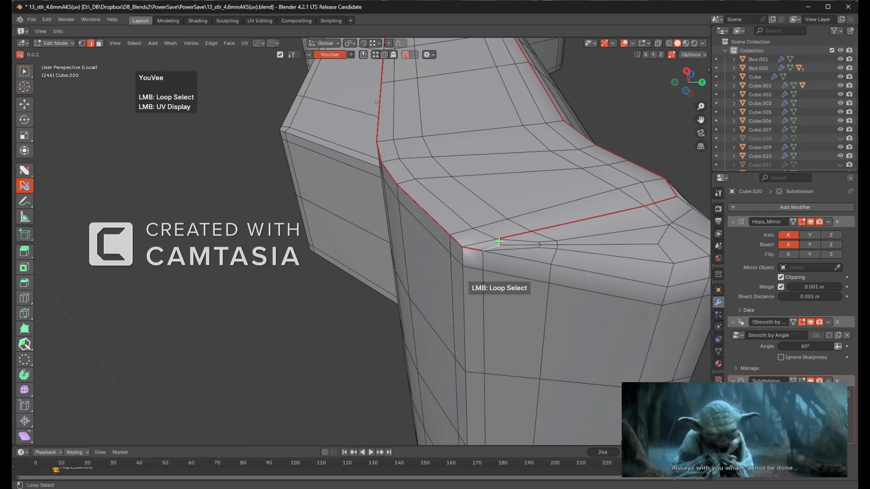
{"action": "left_click", "coordinate": [492, 243], "text": "alt"}
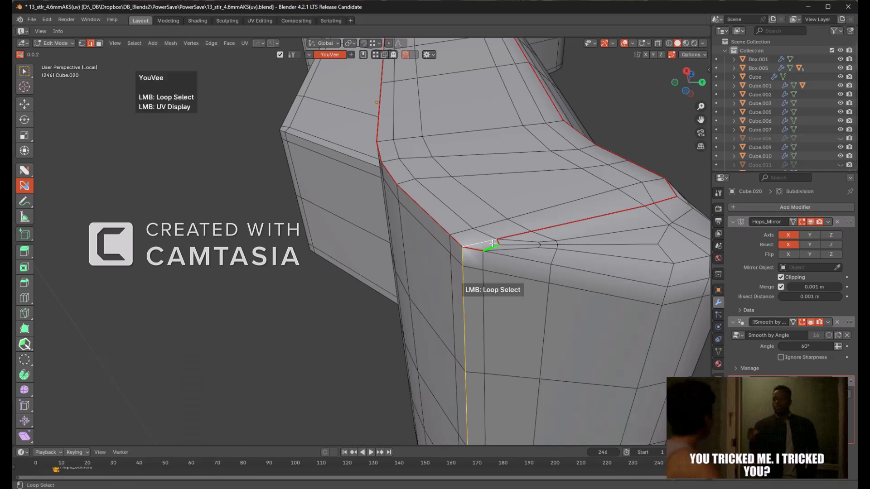
{"action": "middle_click_drag", "start_coordinate": [492, 246], "coordinate": [453, 228]}
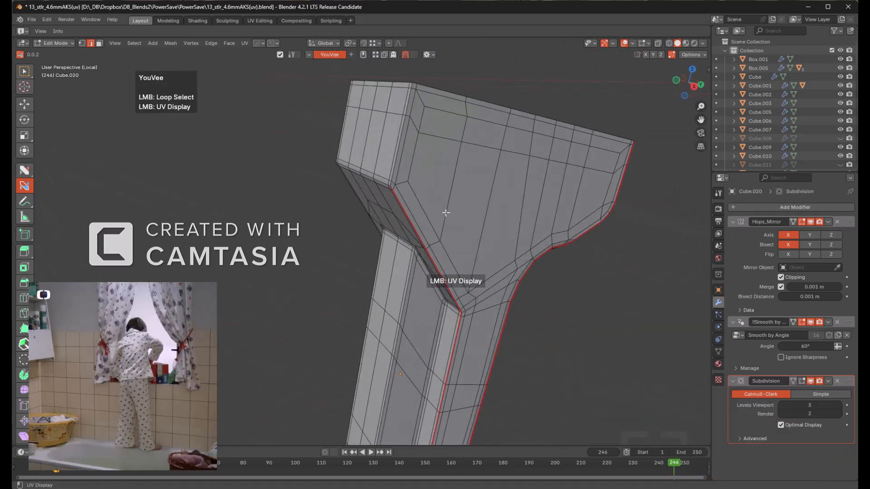
- Mark a seam up the head's short corner edge and onto the adjoining edge of its flat end face
{"action": "left_click", "coordinate": [398, 138], "text": "ctrl"}
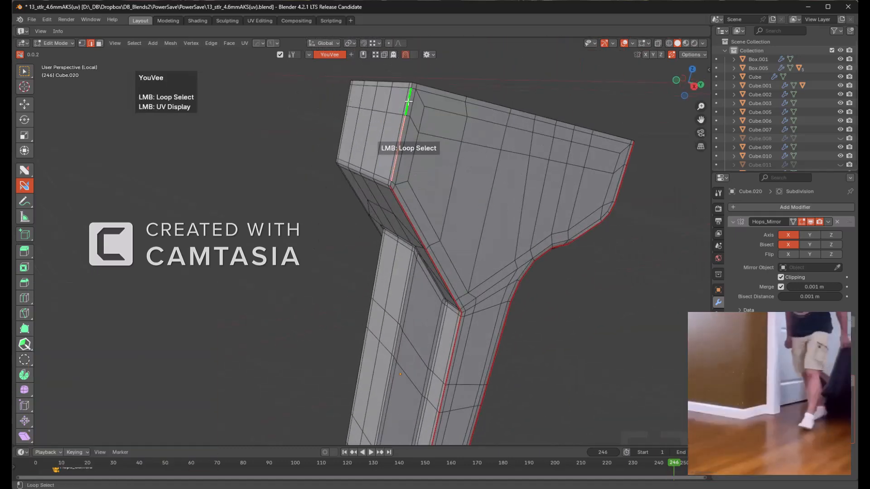
{"action": "middle_click_drag", "start_coordinate": [409, 100], "coordinate": [411, 150]}
{"action": "scroll", "coordinate": [412, 150], "scroll_direction": "up", "scroll_amount": 3}
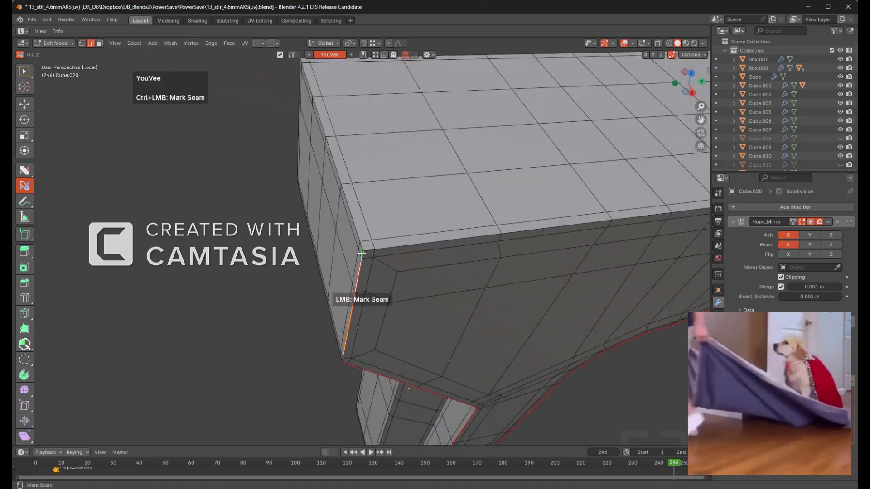
{"action": "left_click", "coordinate": [354, 219], "text": "ctrl"}
{"action": "scroll", "coordinate": [363, 225], "scroll_direction": "down", "scroll_amount": 2}
{"action": "middle_click_drag", "start_coordinate": [434, 267], "coordinate": [444, 243]}
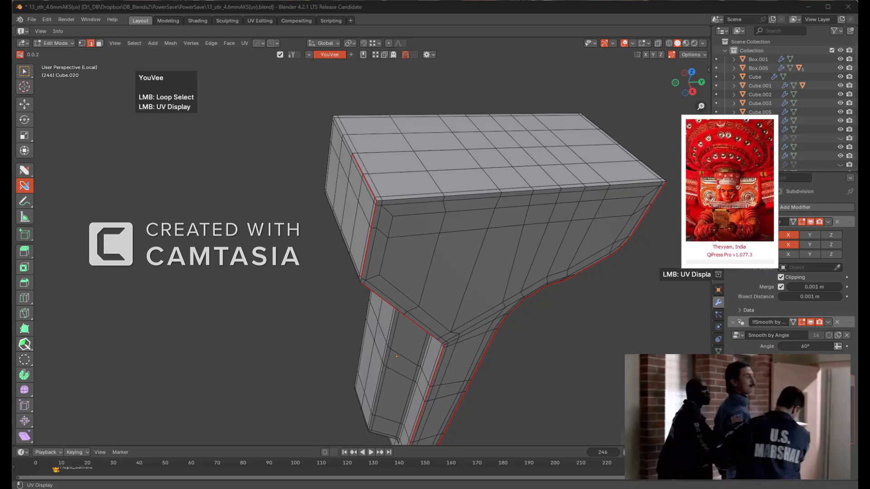
- Mark a seam along the rim edge loop at the shaft's lower end
{"action": "mouse_move", "coordinate": [549, 237]}
{"action": "middle_mouse_down"}
{"action": "mouse_move", "coordinate": [527, 228]}
{"action": "mouse_move", "coordinate": [545, 223]}
{"action": "middle_mouse_up"}
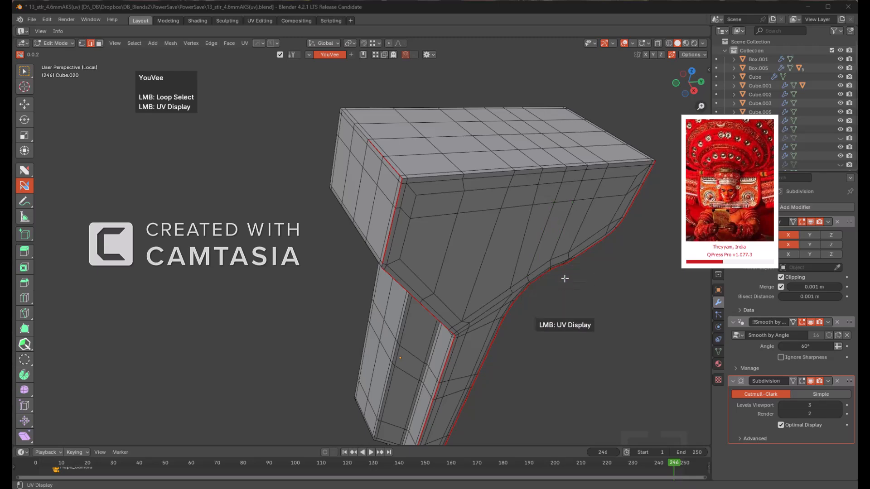
{"action": "middle_click_drag", "start_coordinate": [565, 278], "coordinate": [479, 243]}
{"action": "scroll", "coordinate": [483, 219], "scroll_direction": "down", "scroll_amount": 4}
{"action": "scroll", "coordinate": [473, 218], "scroll_direction": "up", "scroll_amount": 2}
{"action": "scroll", "coordinate": [436, 268], "scroll_direction": "up", "scroll_amount": 4}
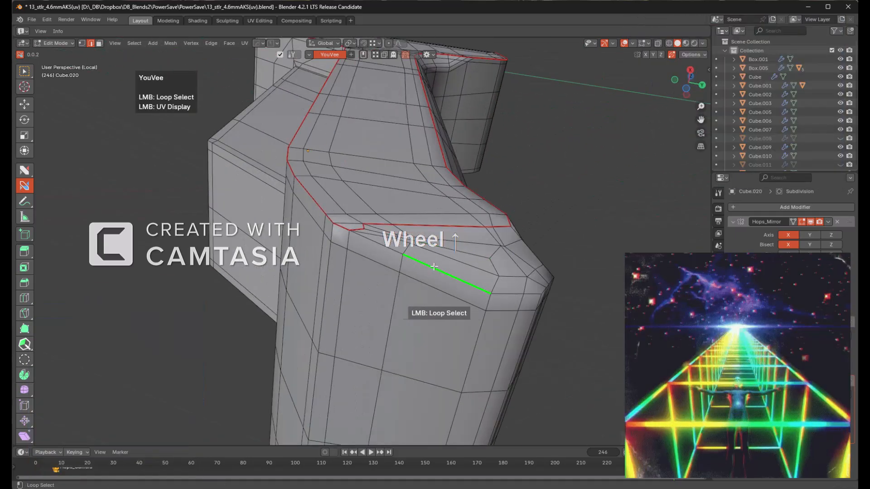
{"action": "left_click", "coordinate": [437, 268]}
{"action": "middle_click_drag", "start_coordinate": [436, 268], "coordinate": [442, 301]}
{"action": "left_click", "coordinate": [444, 317]}
{"action": "scroll", "coordinate": [460, 200], "scroll_direction": "down", "scroll_amount": 4}
- Select the shaft's outer long edge loop and mark it as a seam
{"action": "middle_click_drag", "start_coordinate": [461, 200], "coordinate": [385, 182]}
{"action": "scroll", "coordinate": [385, 181], "scroll_direction": "up", "scroll_amount": 1}
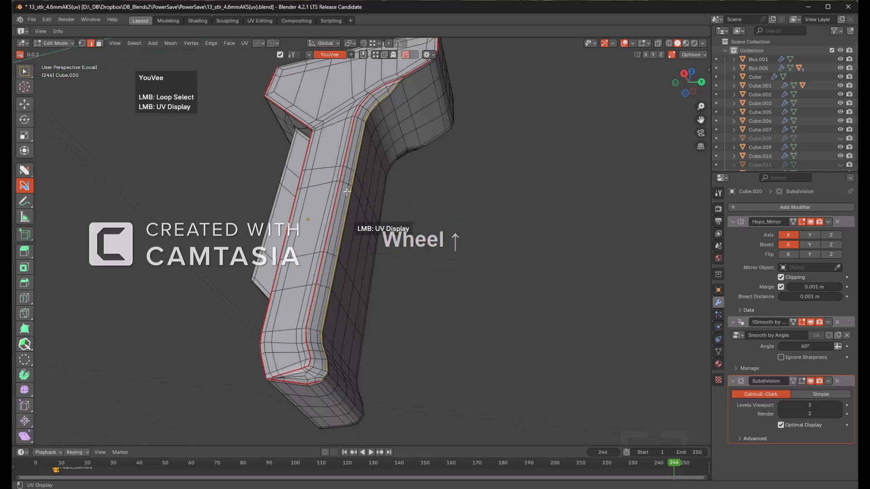
{"action": "left_click", "coordinate": [346, 211], "text": "ctrl"}
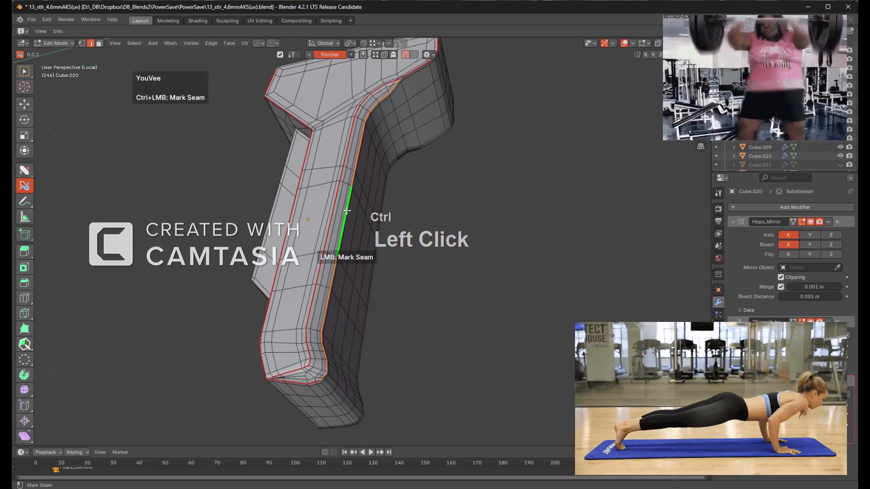
- Unmark the inner seam down the shaft, the seam across its lower end and the short leftover seam at the corner
{"action": "middle_click_drag", "start_coordinate": [346, 211], "coordinate": [391, 258]}
{"action": "scroll", "coordinate": [403, 278], "scroll_direction": "up", "scroll_amount": 2}
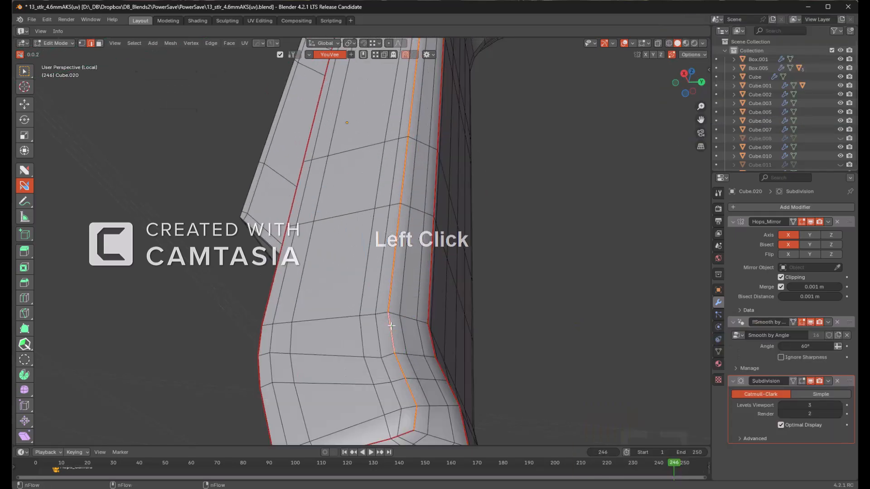
{"action": "middle_click_drag", "start_coordinate": [391, 326], "coordinate": [385, 256]}
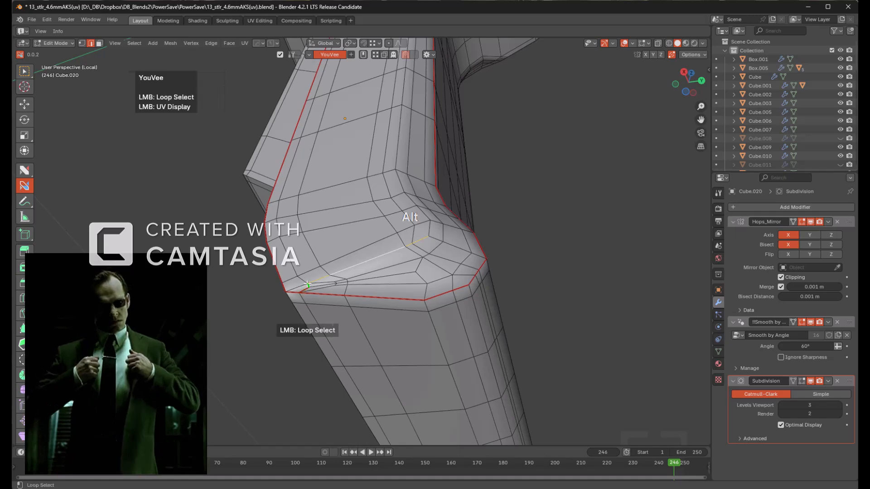
{"action": "middle_click_drag", "start_coordinate": [307, 286], "coordinate": [317, 281]}
{"action": "scroll", "coordinate": [317, 281], "scroll_direction": "up", "scroll_amount": 5}
{"action": "scroll", "coordinate": [344, 306], "scroll_direction": "down", "scroll_amount": 5}
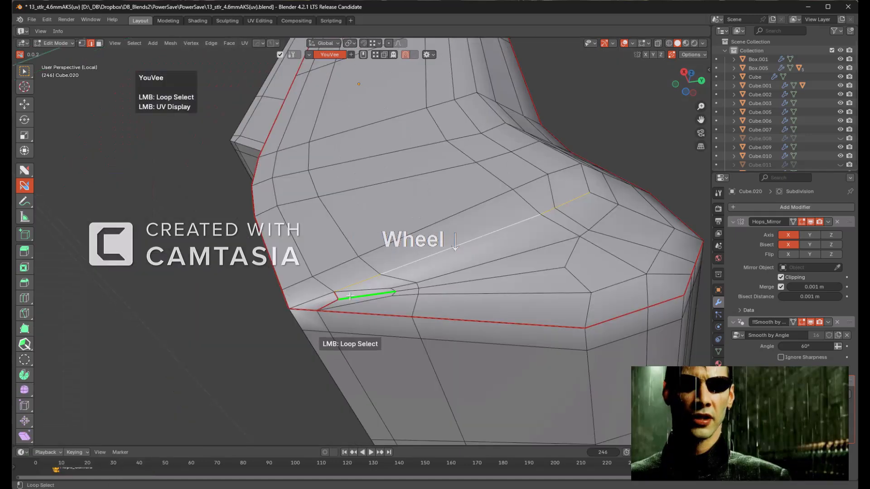
{"action": "left_click", "coordinate": [331, 300], "text": "alt"}
{"action": "key", "text": "alt+a"}
- Mark a seam along the long edge loop between the head's side face and its flat end face
{"action": "middle_click_drag", "start_coordinate": [331, 300], "coordinate": [400, 251]}
{"action": "scroll", "coordinate": [444, 218], "scroll_direction": "down", "scroll_amount": 3}
{"action": "scroll", "coordinate": [432, 225], "scroll_direction": "up", "scroll_amount": 3}
{"action": "scroll", "coordinate": [431, 224], "scroll_direction": "down", "scroll_amount": 3}
{"action": "key", "text": "a"}
{"action": "scroll", "coordinate": [399, 227], "scroll_direction": "down", "scroll_amount": 2}
{"action": "scroll", "coordinate": [389, 197], "scroll_direction": "up", "scroll_amount": 3}
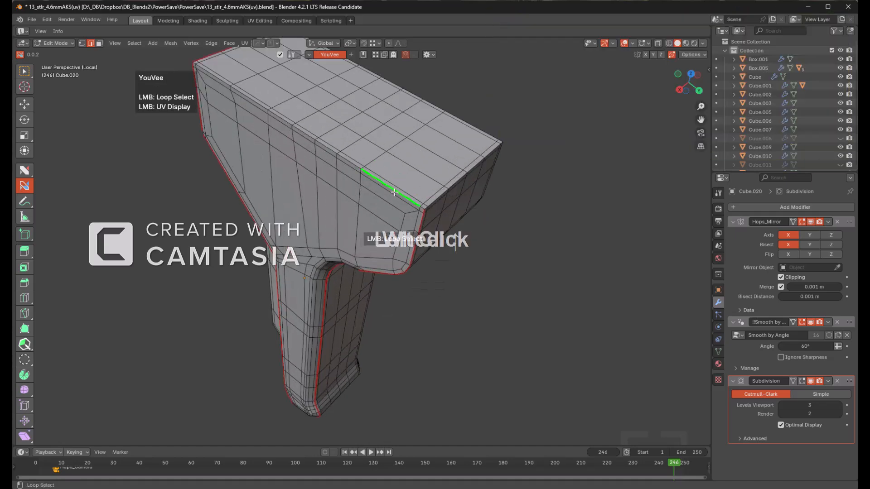
{"action": "left_click", "coordinate": [394, 192]}
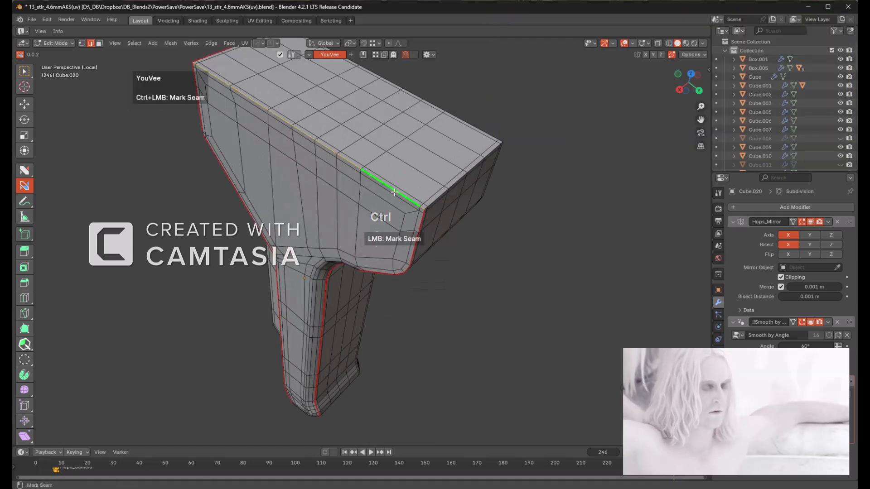
{"action": "left_click", "coordinate": [394, 192], "text": "ctrl"}
- Mark a seam down the corner edge below the rim at the shaft's lower end
{"action": "scroll", "coordinate": [454, 241], "scroll_direction": "down", "scroll_amount": 3}
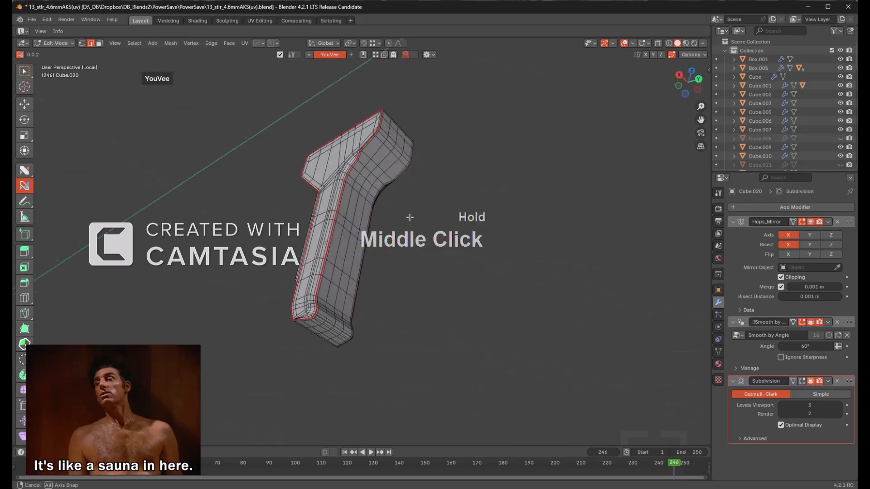
{"action": "middle_click_drag", "start_coordinate": [557, 288], "coordinate": [581, 286]}
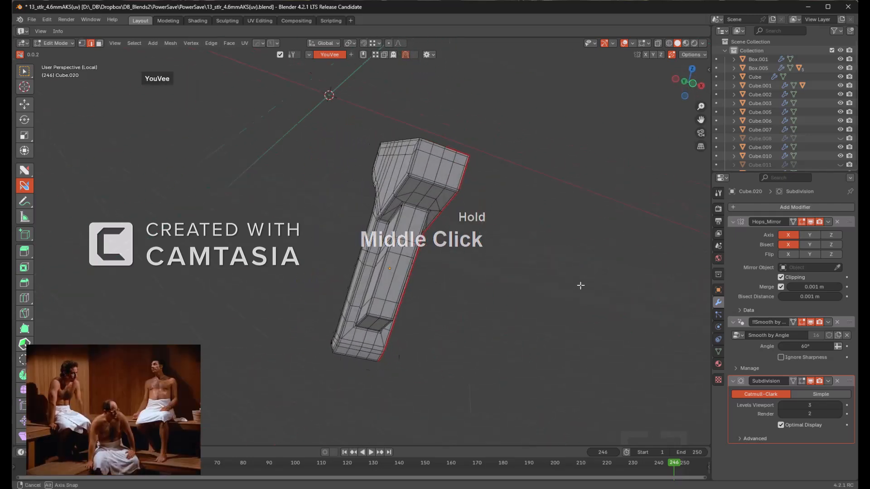
{"action": "scroll", "coordinate": [433, 189], "scroll_direction": "up", "scroll_amount": 4}
{"action": "middle_click_drag", "start_coordinate": [434, 190], "coordinate": [469, 248]}
{"action": "scroll", "coordinate": [408, 188], "scroll_direction": "up", "scroll_amount": 3}
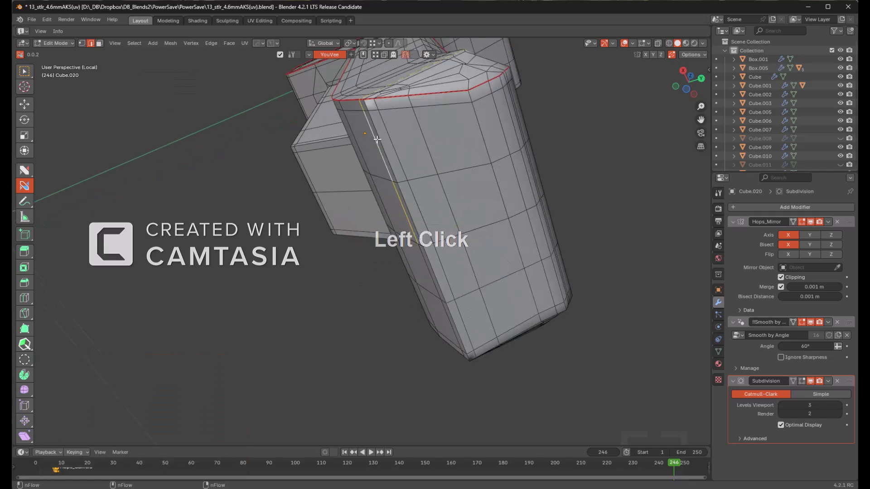
{"action": "middle_click_drag", "start_coordinate": [376, 140], "coordinate": [458, 237]}
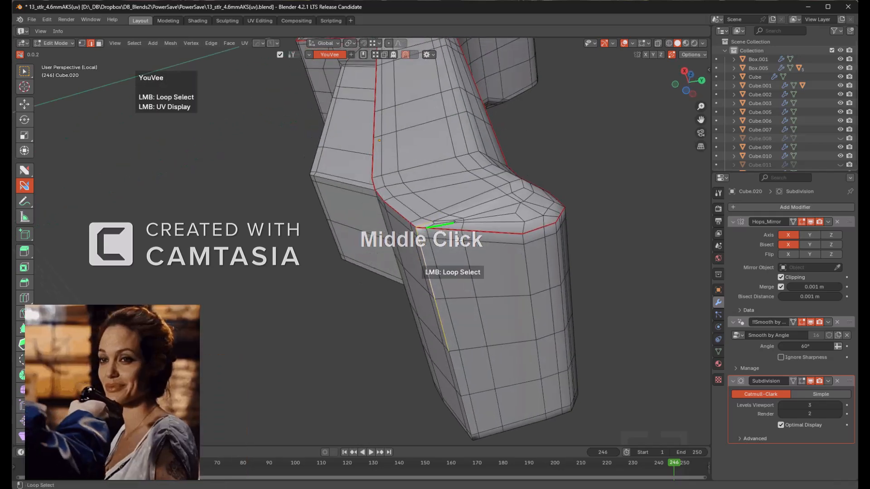
{"action": "left_click", "coordinate": [429, 247], "text": "ctrl"}
{"action": "scroll", "coordinate": [445, 217], "scroll_direction": "up", "scroll_amount": 2}
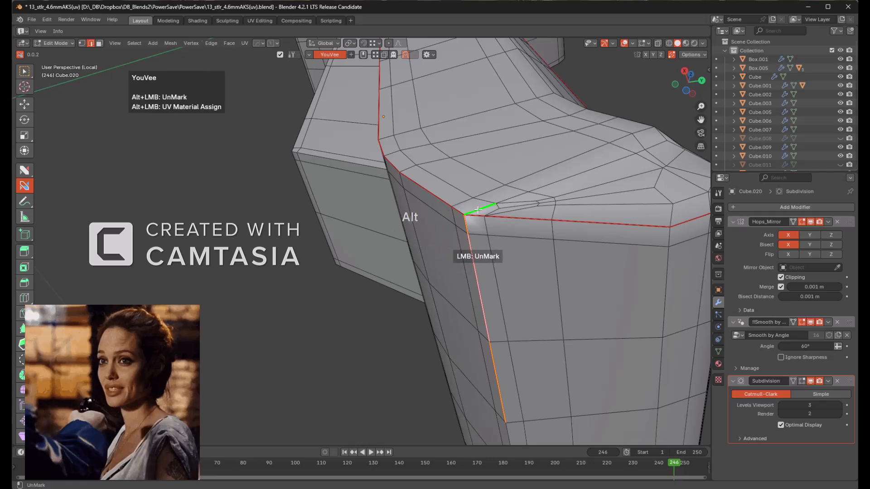
{"action": "left_click", "coordinate": [471, 252], "text": "ctrl"}
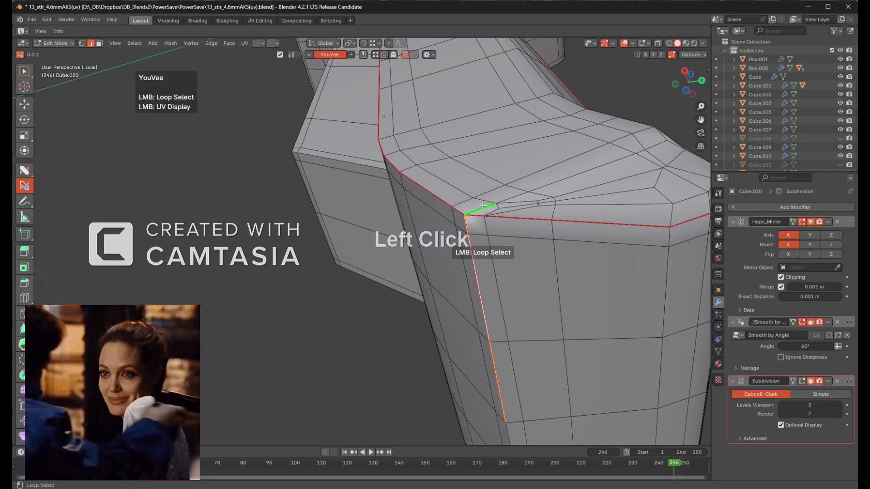
{"action": "left_click", "coordinate": [481, 206], "text": "alt"}
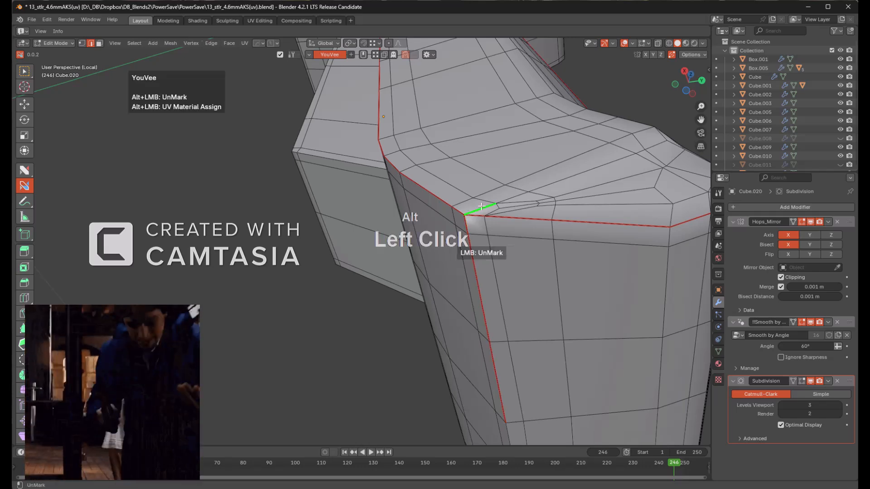
- Switch to face selection and select the linked, seam-bounded faces around the part's outer border to check the island
{"action": "scroll", "coordinate": [457, 200], "scroll_direction": "down", "scroll_amount": 4}
{"action": "key", "text": "3"}
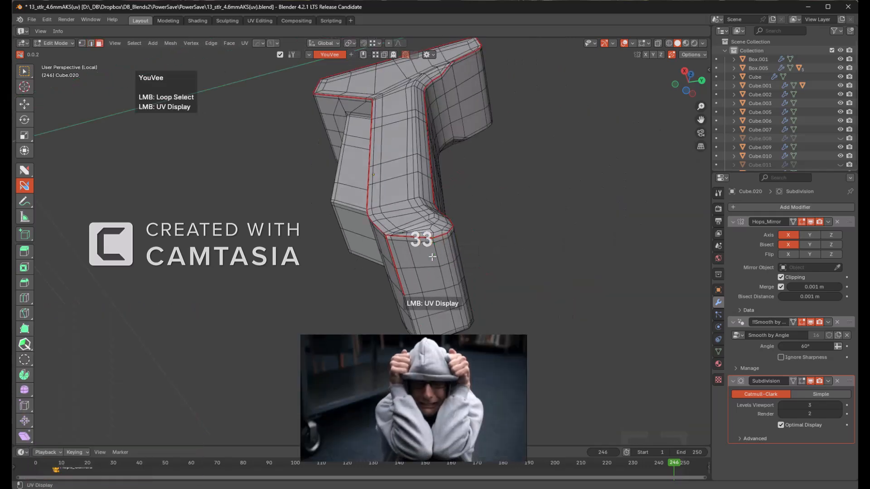
{"action": "key", "text": "l"}
{"action": "scroll", "coordinate": [469, 202], "scroll_direction": "down", "scroll_amount": 3}
{"action": "scroll", "coordinate": [468, 203], "scroll_direction": "down", "scroll_amount": 5}
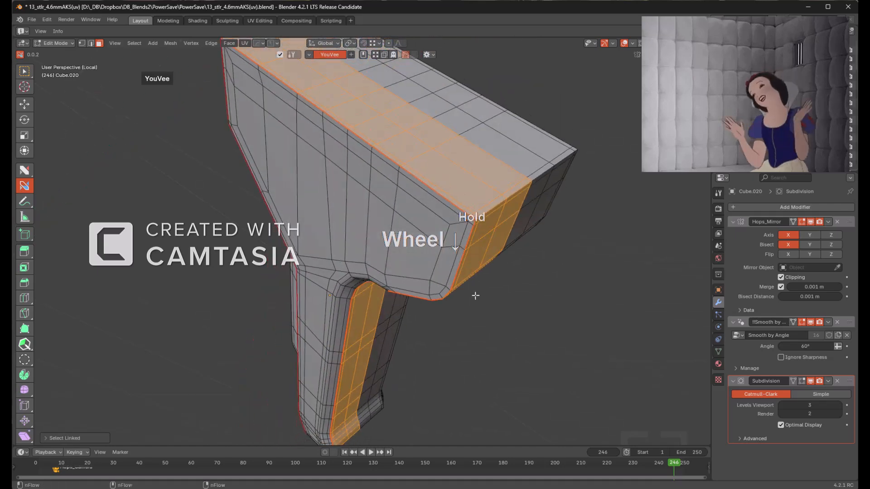
- Select the whole part, display its UV layout and unwrap it along the marked seams
{"action": "middle_click_drag", "start_coordinate": [471, 283], "coordinate": [510, 247]}
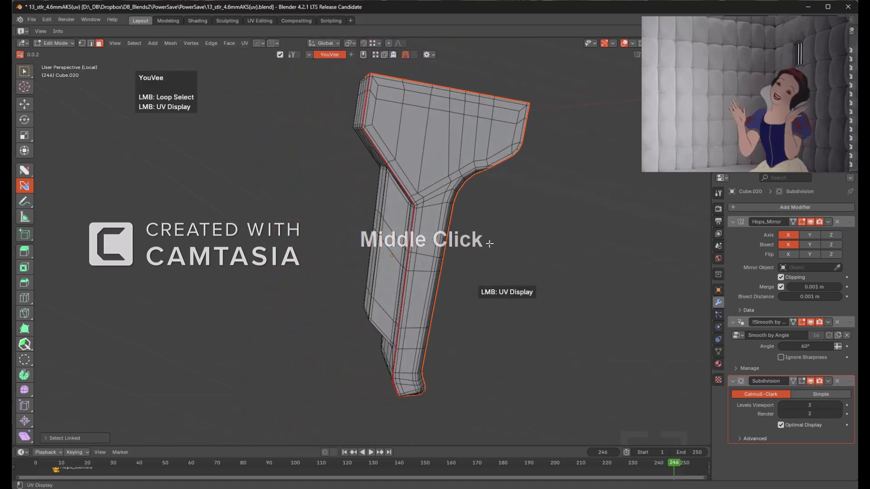
{"action": "key", "text": "a"}
{"action": "left_click", "coordinate": [489, 242]}
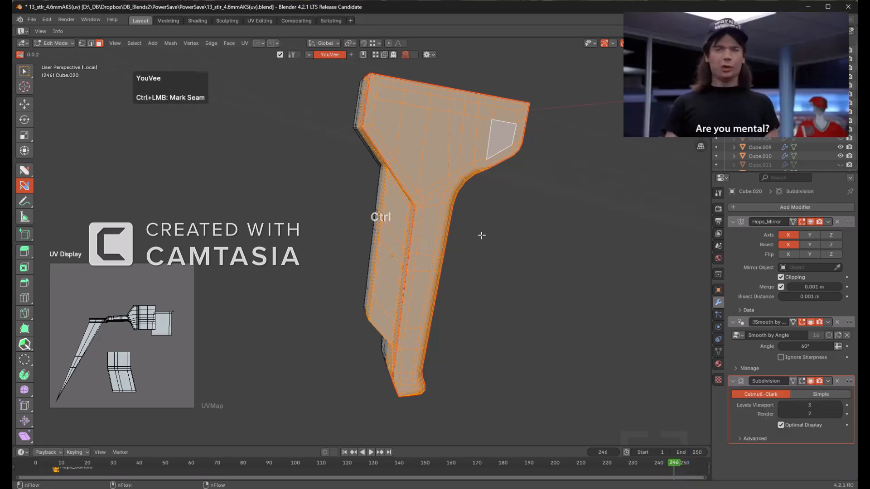
{"action": "key", "text": "ctrl+shift"}
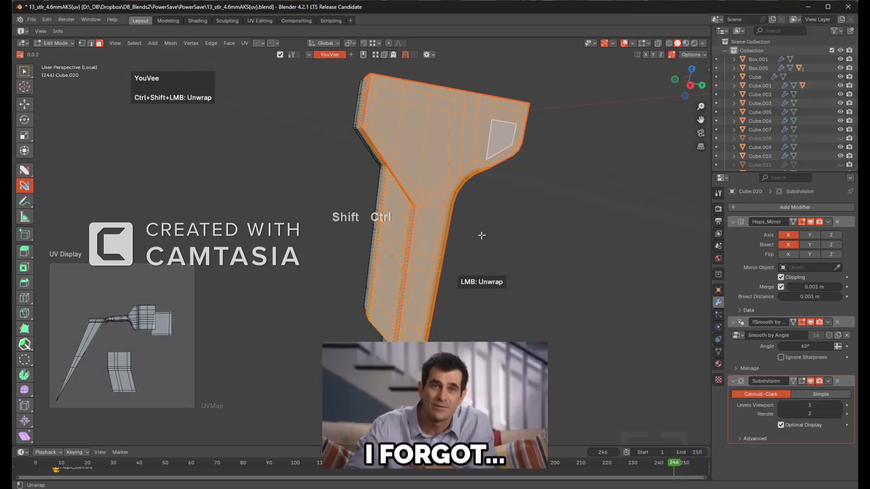
{"action": "left_click", "coordinate": [482, 235], "text": "ctrl+shift"}
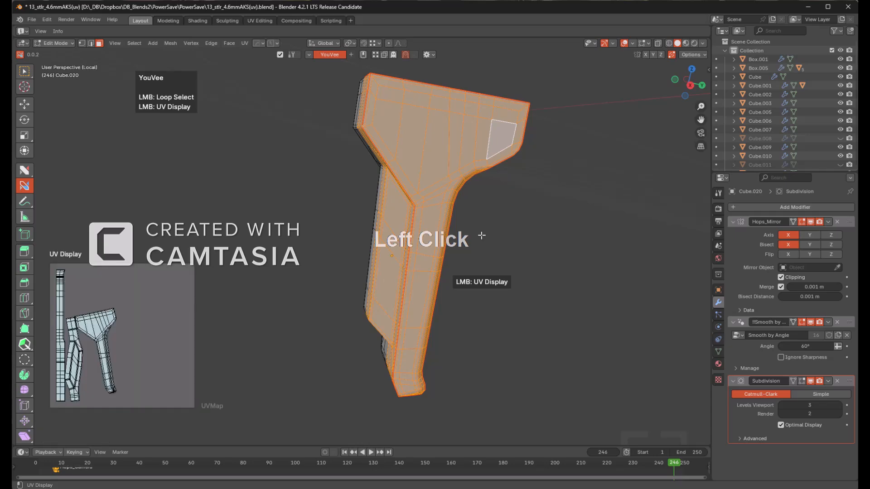
- Select linked faces on the slotted front of the shaft to check the seam-bounded islands, clearing the selection each time
{"action": "scroll", "coordinate": [482, 236], "scroll_direction": "up", "scroll_amount": 3}
{"action": "middle_click_drag", "start_coordinate": [481, 235], "coordinate": [528, 243]}
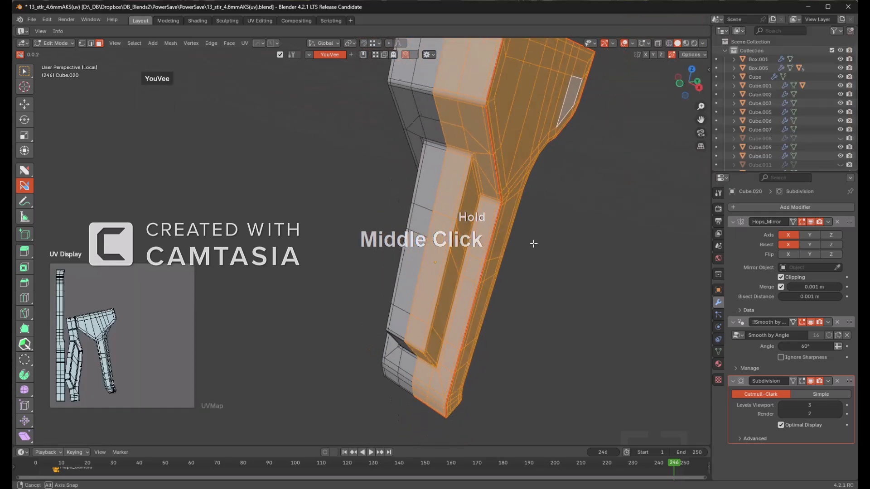
{"action": "key", "text": "alt"}
{"action": "scroll", "coordinate": [496, 229], "scroll_direction": "down", "scroll_amount": 3}
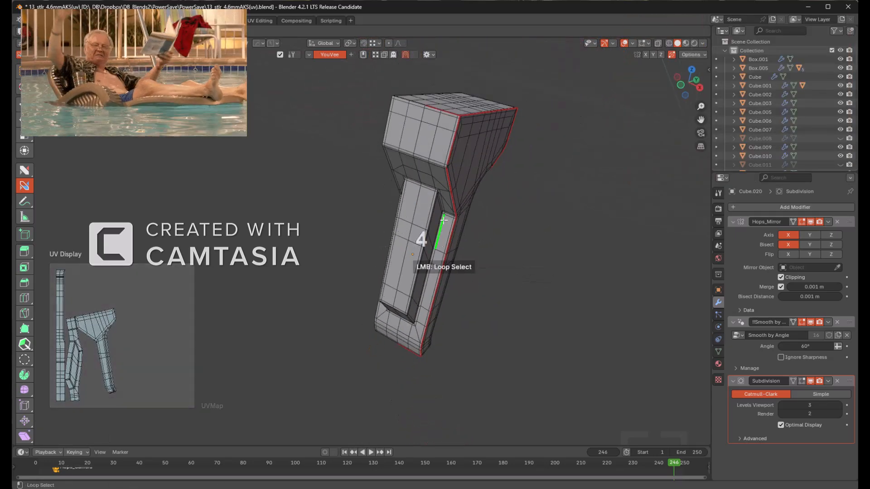
{"action": "key", "text": "l"}
{"action": "middle_click_drag", "start_coordinate": [444, 220], "coordinate": [440, 166]}
{"action": "key", "text": "alt+a"}
{"action": "key", "text": "l"}
{"action": "key", "text": "alt+a"}
- Mark the seam at the front corner between the head's front and side faces
{"action": "middle_click_drag", "start_coordinate": [469, 234], "coordinate": [433, 276]}
{"action": "scroll", "coordinate": [428, 235], "scroll_direction": "up", "scroll_amount": 4}
{"action": "middle_click_drag", "start_coordinate": [429, 235], "coordinate": [450, 298]}
{"action": "scroll", "coordinate": [451, 297], "scroll_direction": "up", "scroll_amount": 5}
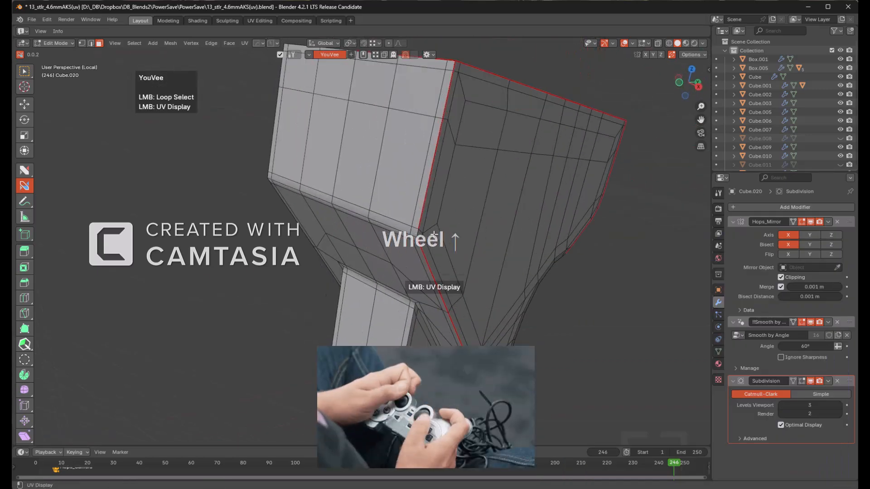
{"action": "key", "text": "ctrl"}
{"action": "left_click", "coordinate": [474, 222], "text": "ctrl"}
{"action": "key", "text": "a"}
{"action": "scroll", "coordinate": [382, 256], "scroll_direction": "down", "scroll_amount": 6}
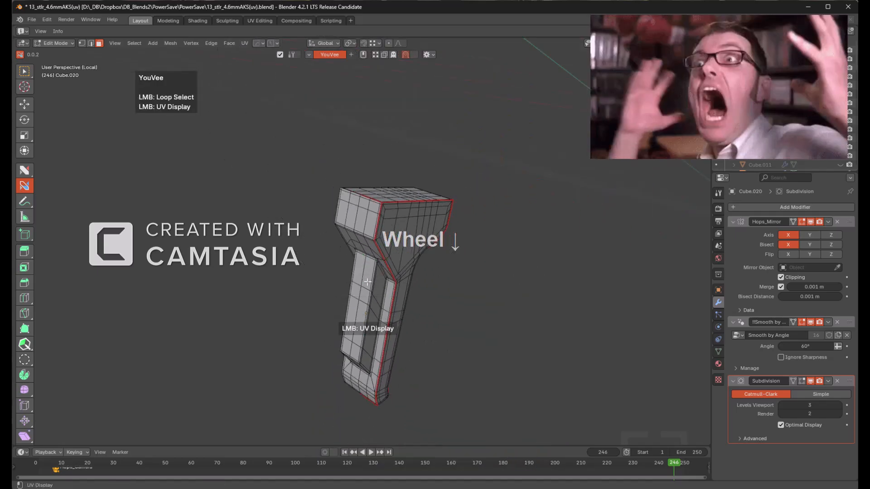
- Select the linked faces of the slotted front island in face selection, unwrap them and display the UV layout
{"action": "key", "text": "3"}
{"action": "key", "text": "3"}
{"action": "key", "text": "l"}
{"action": "middle_click_drag", "start_coordinate": [372, 286], "coordinate": [372, 226]}
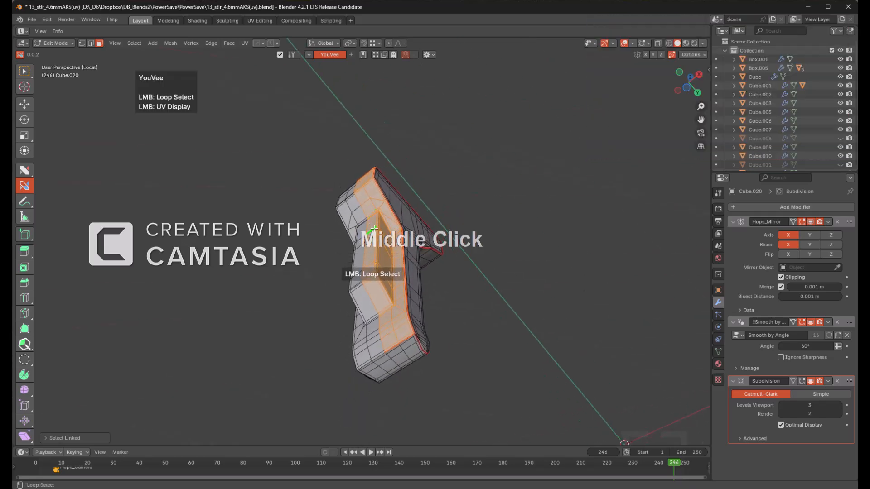
{"action": "left_click", "coordinate": [494, 262], "text": "ctrl+shift"}
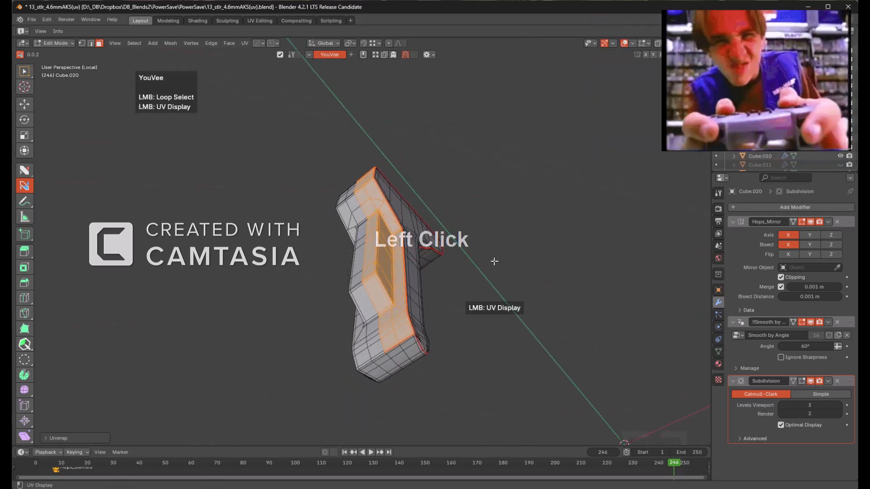
{"action": "left_click", "coordinate": [494, 262]}
- Return to Object Mode and apply the Hops_Mirror modifier on Cube.020
{"action": "middle_click_drag", "start_coordinate": [461, 219], "coordinate": [470, 278]}
{"action": "key", "text": "Tab"}
{"action": "key", "text": "ctrl+a"}
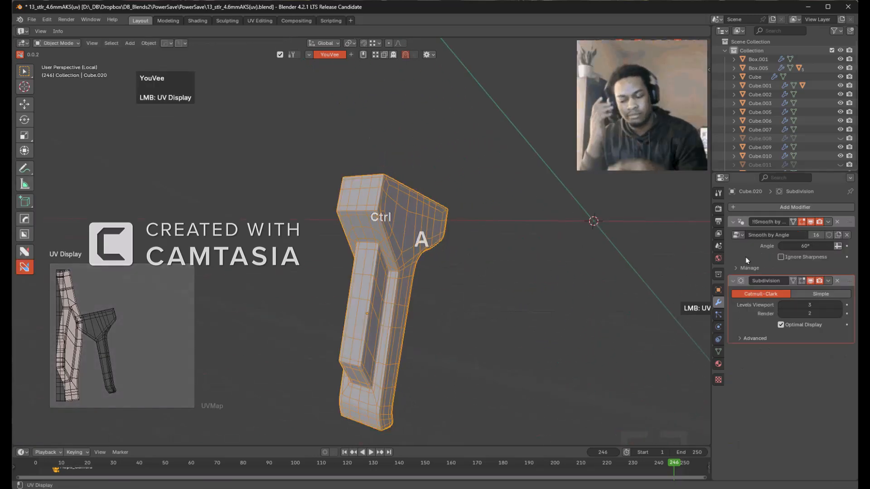
- Unwrap the full mesh in Edit Mode and display its UV layout
{"action": "key", "text": "Tab"}
{"action": "key", "text": "shift+ctrl"}
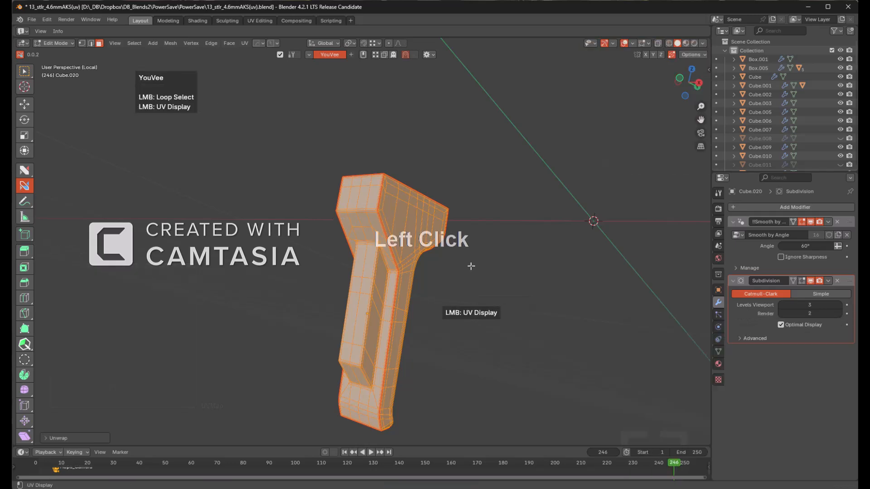
{"action": "scroll", "coordinate": [472, 268], "scroll_direction": "up", "scroll_amount": 2}
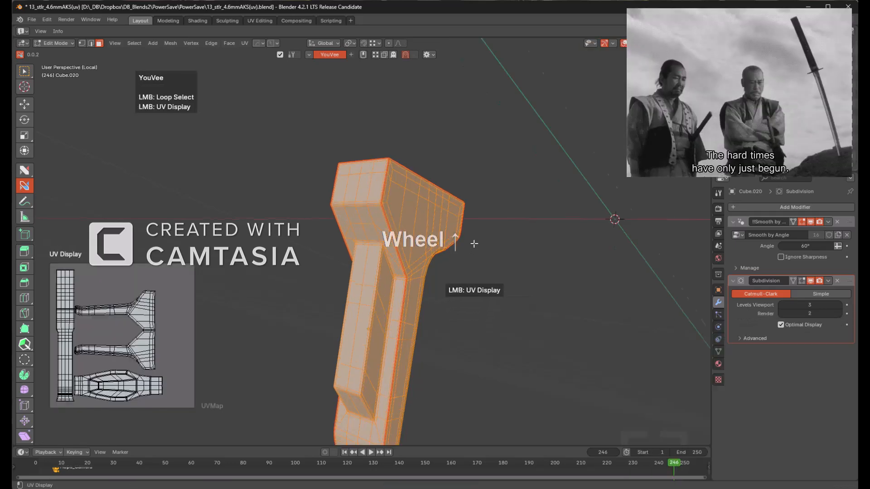
- Assign the YouVee material to the part in Object Mode and save the file
{"action": "key", "text": "Tab"}
{"action": "key", "text": "alt"}
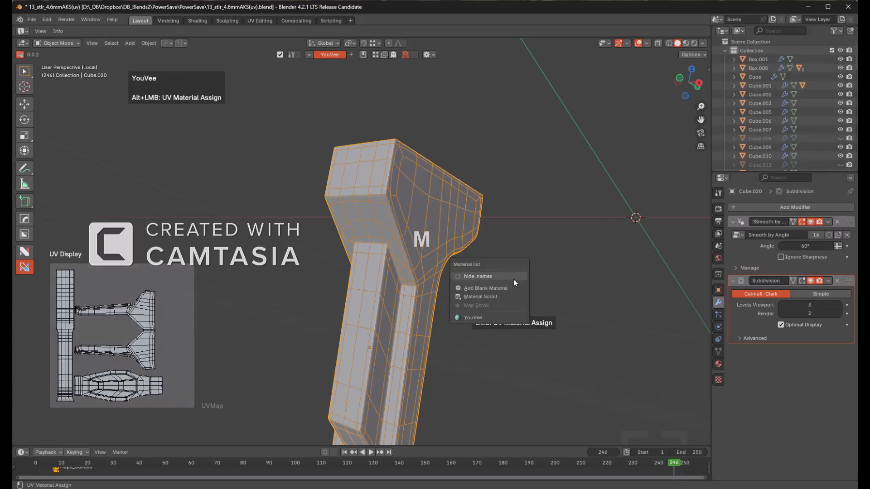
{"action": "left_click", "coordinate": [501, 316]}
{"action": "middle_click_drag", "start_coordinate": [536, 289], "coordinate": [484, 236]}
{"action": "middle_click_drag", "start_coordinate": [465, 186], "coordinate": [485, 199]}
{"action": "middle_click_drag", "start_coordinate": [484, 200], "coordinate": [365, 210], "text": "shift"}
{"action": "key", "text": "ctrl+s"}
{"action": "scroll", "coordinate": [363, 203], "scroll_direction": "up", "scroll_amount": 3}
{"action": "left_click", "coordinate": [365, 210]}
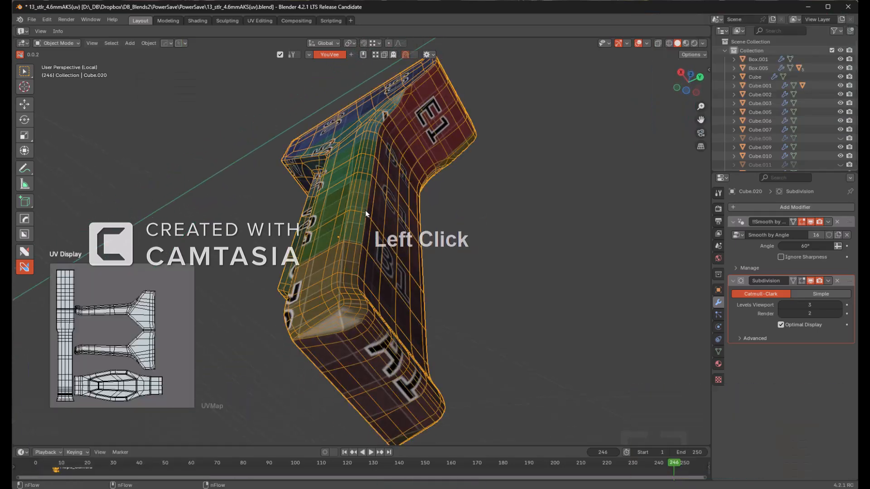
- Leave local view, isolate the Plane part in local view and open it in Edit Mode
{"action": "scroll", "coordinate": [365, 210], "scroll_direction": "down", "scroll_amount": 4}
{"action": "middle_click_drag", "start_coordinate": [365, 210], "coordinate": [471, 194]}
{"action": "key", "text": "KP_End"}
{"action": "left_click", "coordinate": [370, 254]}
{"action": "key", "text": "KP_Divide"}
{"action": "scroll", "coordinate": [436, 262], "scroll_direction": "up", "scroll_amount": 2}
{"action": "key", "text": "Tab"}
- Select the long edge loop along the curved strip's inner rim and mark it as a seam
{"action": "middle_click_drag", "start_coordinate": [471, 194], "coordinate": [423, 222], "text": "shift"}
{"action": "scroll", "coordinate": [490, 213], "scroll_direction": "up", "scroll_amount": 1}
{"action": "scroll", "coordinate": [303, 216], "scroll_direction": "up", "scroll_amount": 3}
{"action": "scroll", "coordinate": [517, 111], "scroll_direction": "down", "scroll_amount": 1}
{"action": "scroll", "coordinate": [443, 159], "scroll_direction": "up", "scroll_amount": 1}
{"action": "scroll", "coordinate": [403, 232], "scroll_direction": "down", "scroll_amount": 2}
{"action": "scroll", "coordinate": [423, 204], "scroll_direction": "up", "scroll_amount": 4}
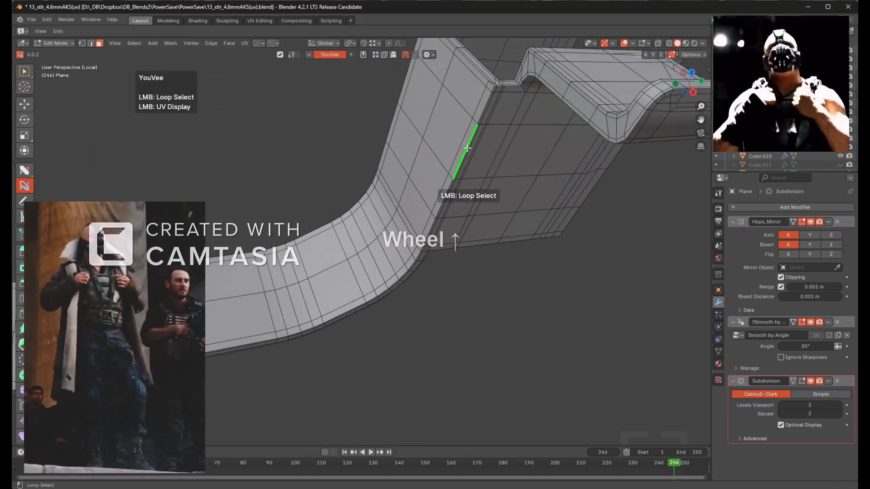
{"action": "left_click", "coordinate": [466, 148]}
{"action": "left_click", "coordinate": [466, 147], "text": "ctrl"}
- Mark seams on the angled edge beside the notch and along the edge loop running across the notch and down the adjoining arm
{"action": "scroll", "coordinate": [443, 217], "scroll_direction": "up", "scroll_amount": 3}
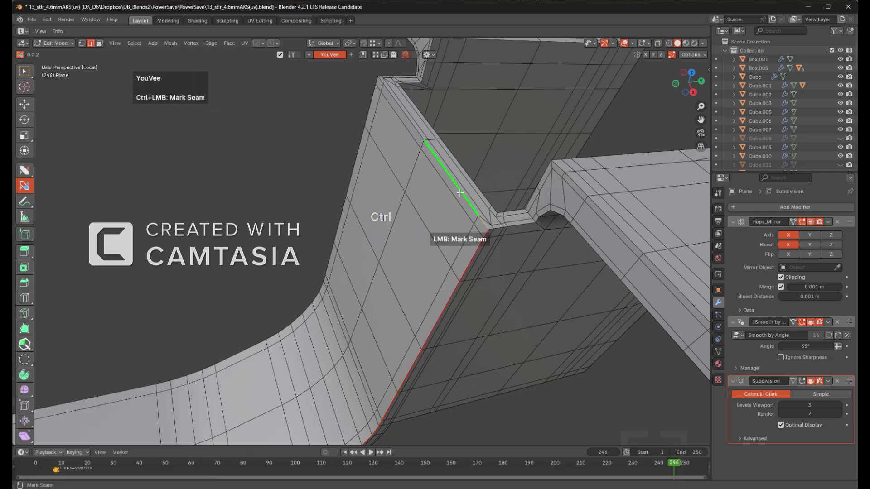
{"action": "left_click", "coordinate": [518, 225]}
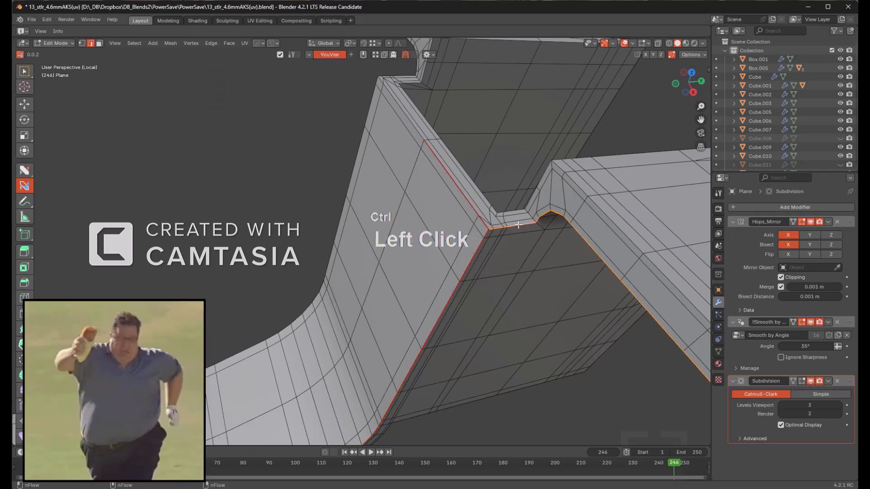
{"action": "scroll", "coordinate": [518, 225], "scroll_direction": "down", "scroll_amount": 3}
{"action": "middle_click_drag", "start_coordinate": [447, 233], "coordinate": [458, 197]}
{"action": "scroll", "coordinate": [458, 197], "scroll_direction": "up", "scroll_amount": 3}
{"action": "middle_click_drag", "start_coordinate": [457, 158], "coordinate": [441, 208], "text": "shift"}
{"action": "middle_click_drag", "start_coordinate": [441, 208], "coordinate": [426, 163]}
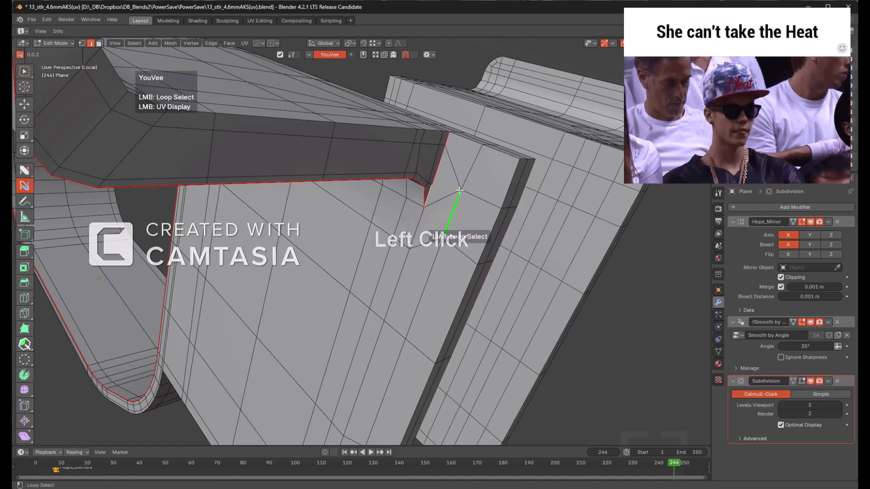
- Mark seams across the flat plate's end, down its far side edge and along its lower edge
{"action": "middle_click_drag", "start_coordinate": [459, 191], "coordinate": [448, 205]}
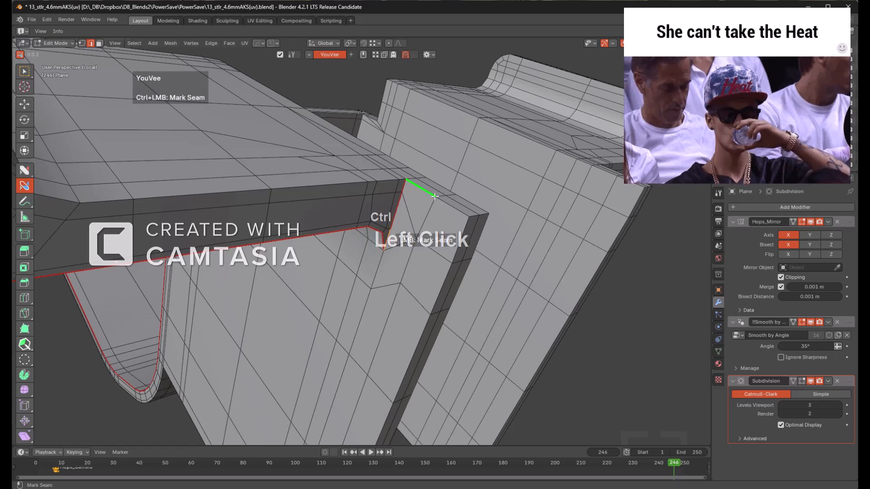
{"action": "scroll", "coordinate": [464, 225], "scroll_direction": "down", "scroll_amount": 3}
{"action": "middle_click_drag", "start_coordinate": [462, 223], "coordinate": [441, 205]}
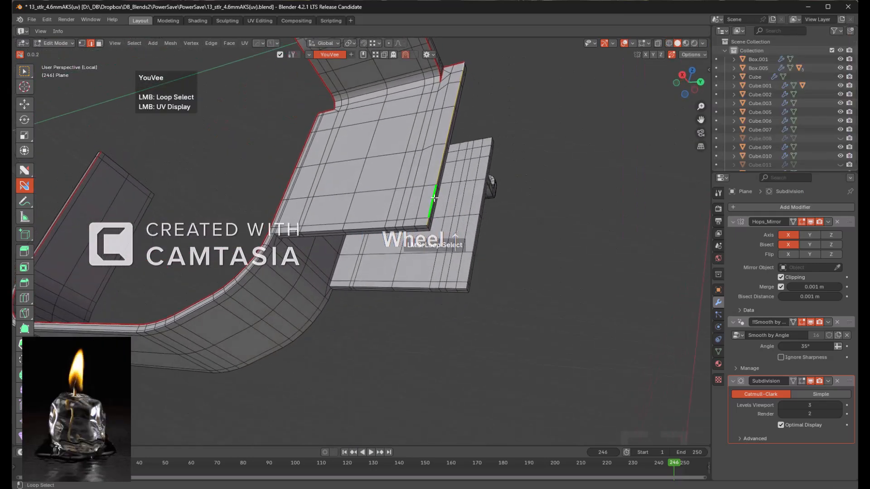
{"action": "scroll", "coordinate": [446, 204], "scroll_direction": "up", "scroll_amount": 2}
{"action": "left_click", "coordinate": [452, 197]}
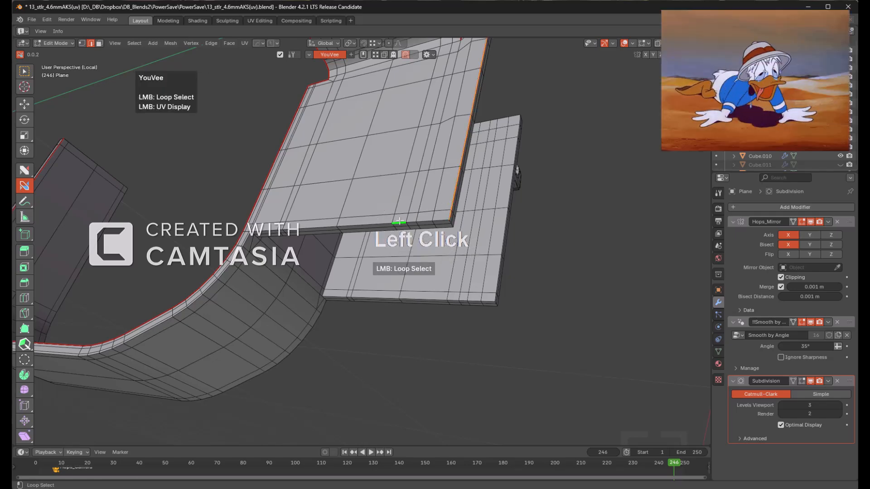
{"action": "middle_click_drag", "start_coordinate": [286, 243], "coordinate": [304, 227], "text": "shift"}
{"action": "scroll", "coordinate": [380, 220], "scroll_direction": "down", "scroll_amount": 2}
- Mark seams along the curved strip's outer rim loop and across the rim at the strip's free end
{"action": "scroll", "coordinate": [462, 210], "scroll_direction": "up", "scroll_amount": 3}
{"action": "middle_click_drag", "start_coordinate": [487, 229], "coordinate": [497, 149]}
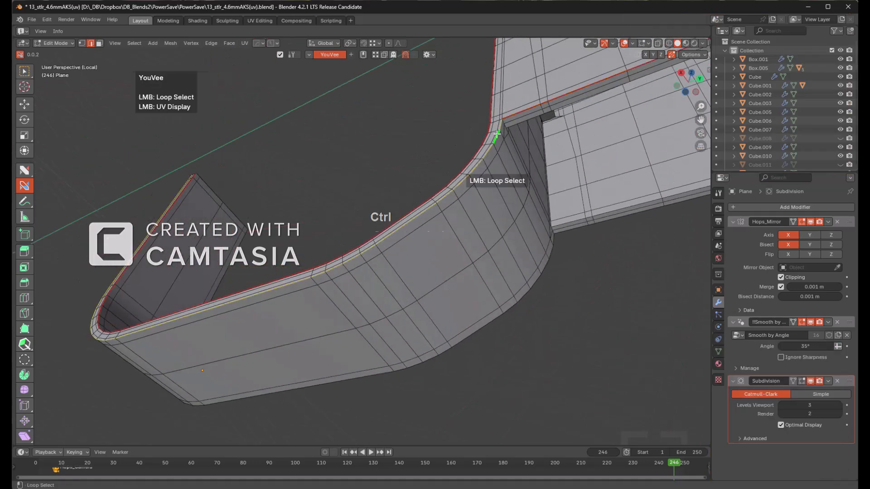
{"action": "middle_click_drag", "start_coordinate": [464, 143], "coordinate": [443, 292]}
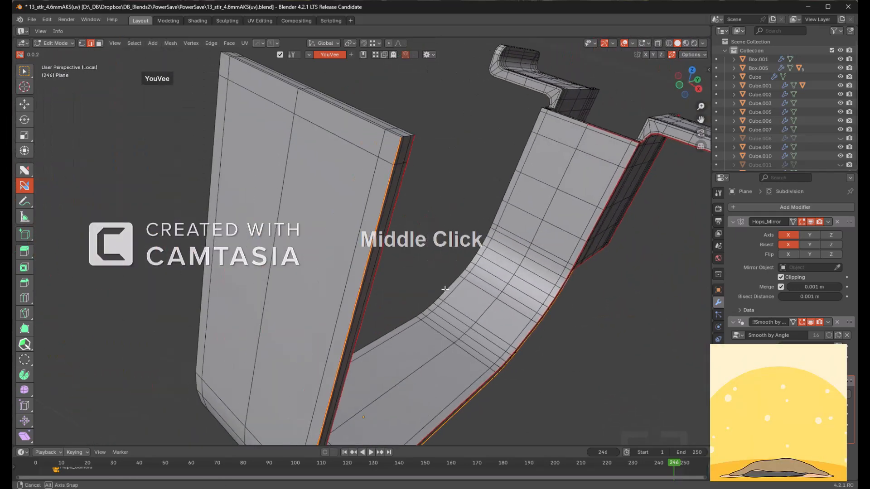
{"action": "middle_click_drag", "start_coordinate": [344, 237], "coordinate": [363, 214]}
{"action": "left_click", "coordinate": [319, 154]}
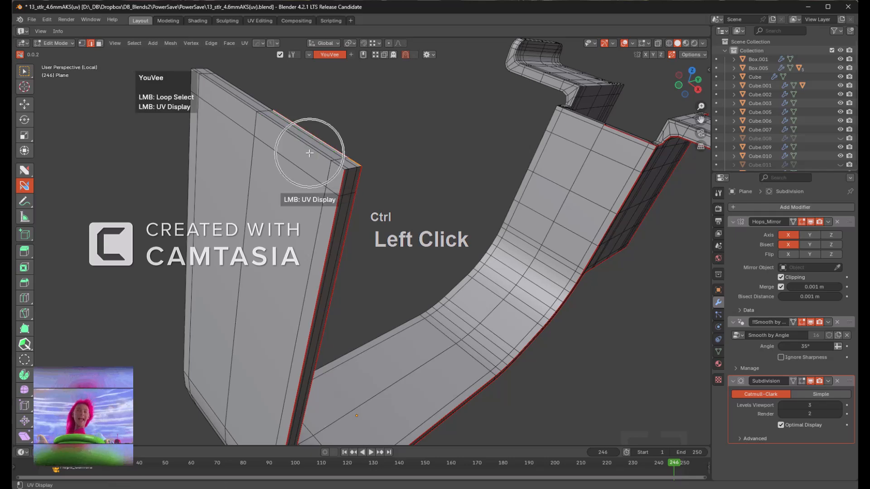
- Select linked faces around the curved strip and flat plate to examine where their islands are still connected
{"action": "middle_click_drag", "start_coordinate": [465, 176], "coordinate": [363, 181]}
{"action": "scroll", "coordinate": [462, 179], "scroll_direction": "down", "scroll_amount": 3}
{"action": "scroll", "coordinate": [399, 184], "scroll_direction": "up", "scroll_amount": 5}
{"action": "scroll", "coordinate": [438, 201], "scroll_direction": "down", "scroll_amount": 1}
{"action": "key", "text": "a"}
{"action": "mouse_move", "coordinate": [438, 201]}
{"action": "middle_mouse_down"}
{"action": "mouse_move", "coordinate": [450, 240]}
{"action": "mouse_move", "coordinate": [435, 282]}
{"action": "mouse_move", "coordinate": [363, 251]}
{"action": "mouse_move", "coordinate": [378, 252]}
{"action": "mouse_move", "coordinate": [415, 206]}
{"action": "mouse_move", "coordinate": [405, 204]}
{"action": "mouse_move", "coordinate": [388, 229]}
{"action": "mouse_move", "coordinate": [374, 212]}
{"action": "mouse_move", "coordinate": [413, 244]}
{"action": "mouse_move", "coordinate": [351, 227]}
{"action": "mouse_move", "coordinate": [357, 181]}
{"action": "mouse_move", "coordinate": [430, 200]}
{"action": "mouse_move", "coordinate": [449, 188]}
{"action": "middle_mouse_up"}
{"action": "scroll", "coordinate": [414, 263], "scroll_direction": "down", "scroll_amount": 3}
{"action": "key", "text": "alt+a"}
{"action": "scroll", "coordinate": [363, 251], "scroll_direction": "up", "scroll_amount": 4}
{"action": "scroll", "coordinate": [404, 205], "scroll_direction": "up", "scroll_amount": 4}
{"action": "scroll", "coordinate": [376, 215], "scroll_direction": "down", "scroll_amount": 2}
{"action": "scroll", "coordinate": [435, 256], "scroll_direction": "up", "scroll_amount": 3}
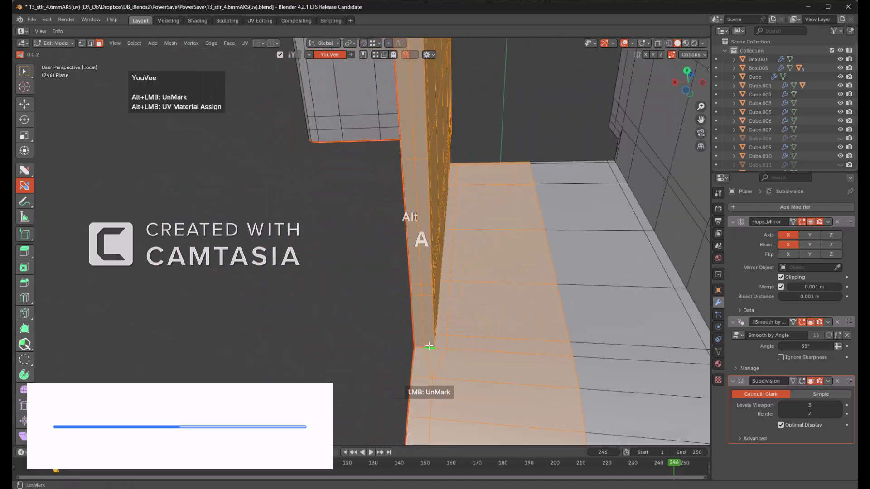
- Clear the face selection and mark a seam along the plate's inner edge and across the rim corner
{"action": "key", "text": "alt+a"}
{"action": "middle_click_drag", "start_coordinate": [477, 235], "coordinate": [399, 302]}
{"action": "scroll", "coordinate": [415, 301], "scroll_direction": "up", "scroll_amount": 3}
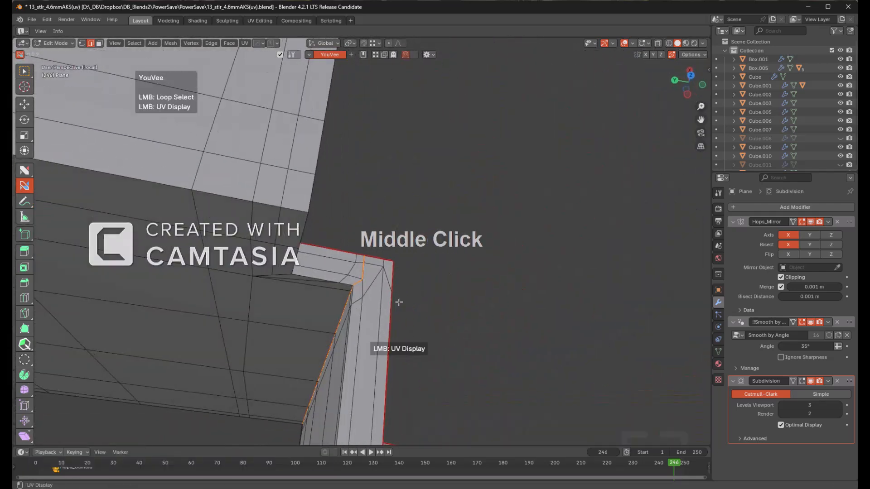
- Unmark the seam segments that cross the rim corner from its outer edge to the inner corner
{"action": "scroll", "coordinate": [398, 302], "scroll_direction": "up", "scroll_amount": 2}
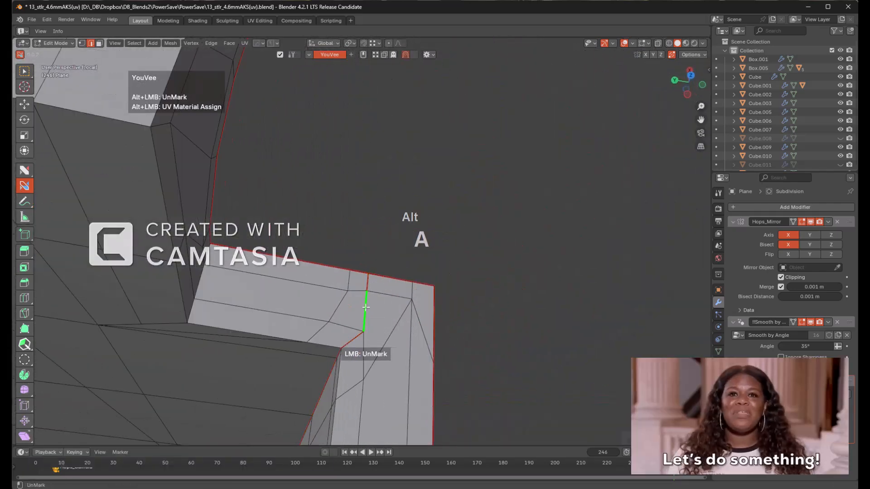
{"action": "key", "text": "ctrl"}
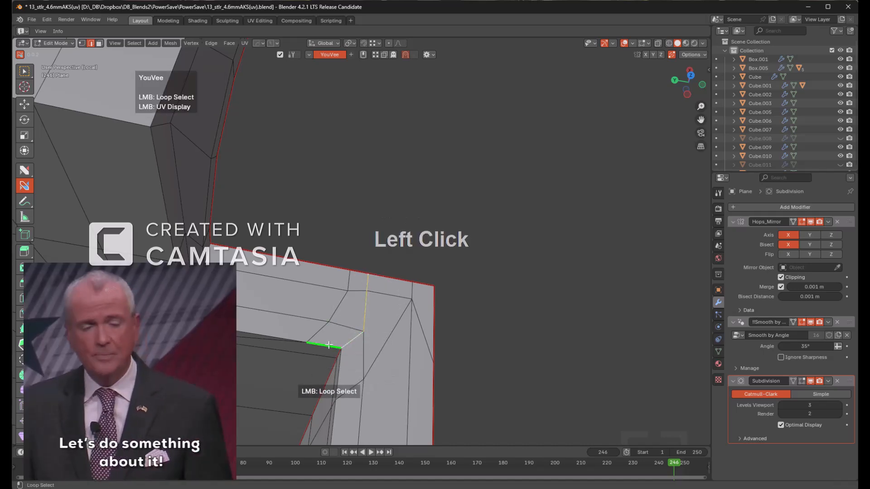
{"action": "key", "text": "ctrl"}
{"action": "key", "text": "ctrl"}
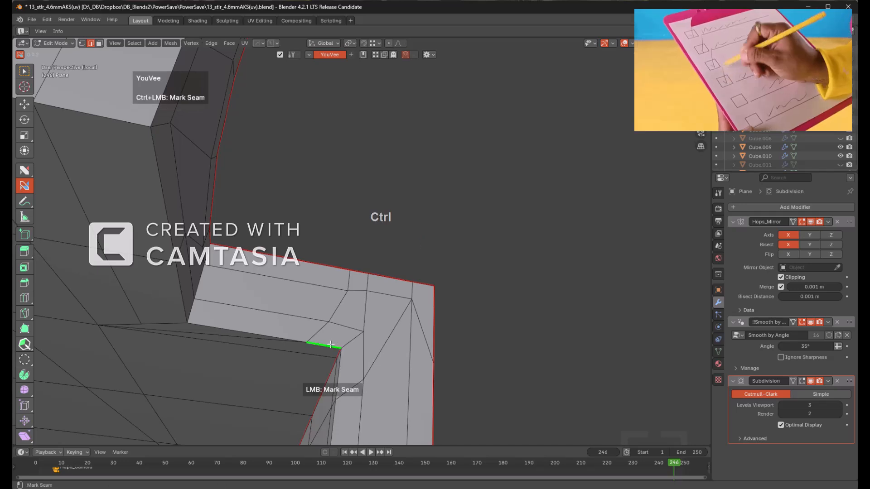
- Mark a seam along the short inner edge of the rim, from the inner corner to the rim's end
{"action": "left_click", "coordinate": [329, 345], "text": "ctrl"}
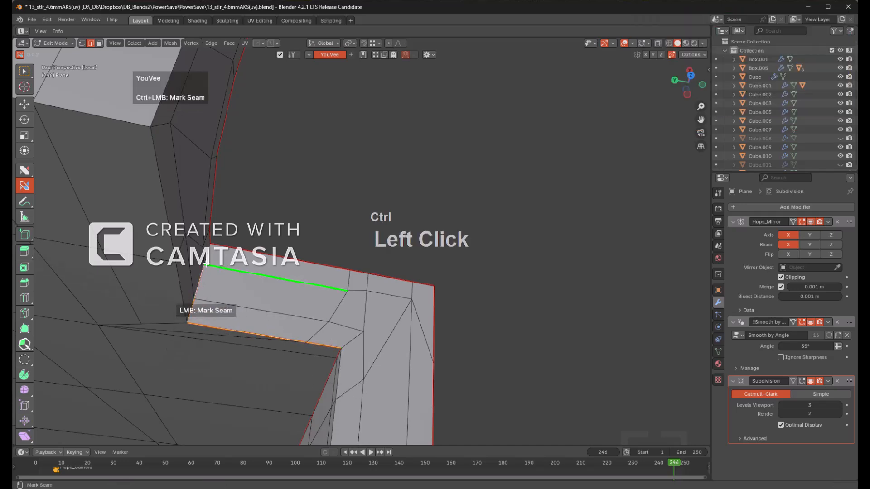
{"action": "scroll", "coordinate": [373, 243], "scroll_direction": "down", "scroll_amount": 3}
{"action": "middle_click_drag", "start_coordinate": [376, 256], "coordinate": [403, 263]}
{"action": "key", "text": "KP_1"}
- Select the linked faces of the island next to the notch in face selection and unwrap it
{"action": "key", "text": "a"}
{"action": "middle_click_drag", "start_coordinate": [445, 241], "coordinate": [318, 281]}
{"action": "key", "text": "3"}
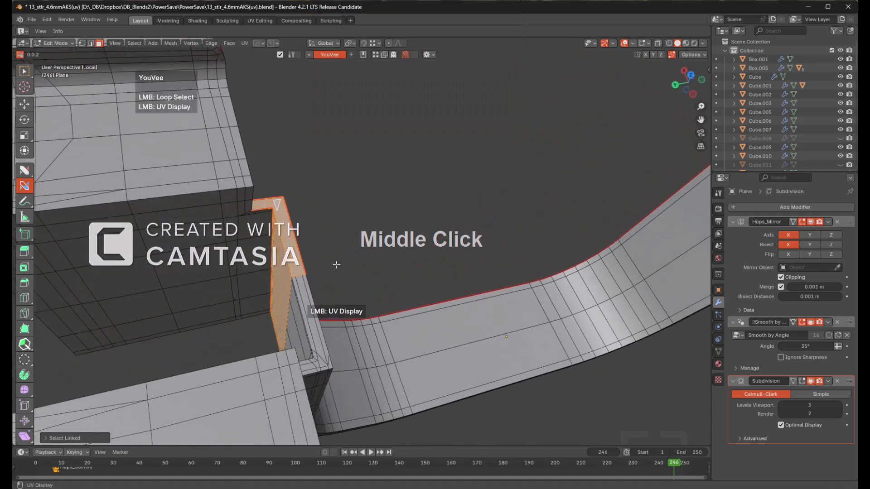
{"action": "key", "text": "u"}
{"action": "middle_click_drag", "start_coordinate": [263, 261], "coordinate": [317, 277]}
{"action": "key", "text": "KP_1"}
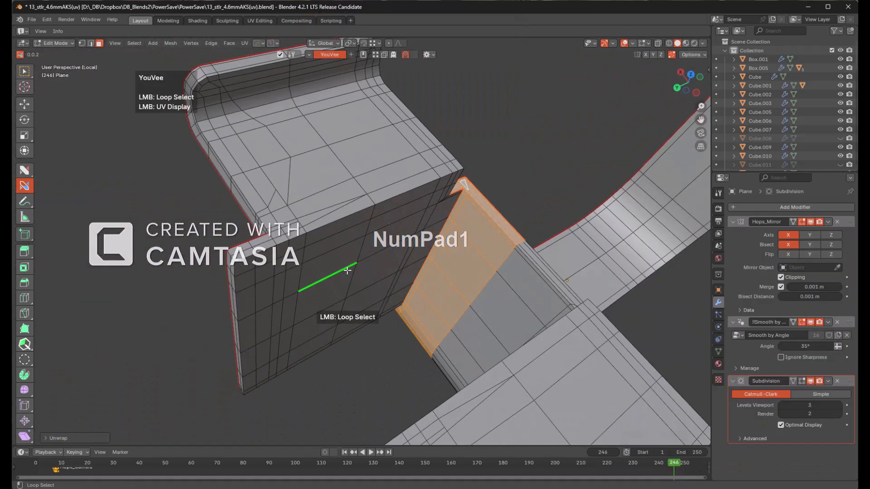
- Select the linked faces of the hooked arm to check its island near the notch, and clear the selection
{"action": "middle_click_drag", "start_coordinate": [414, 257], "coordinate": [284, 162]}
{"action": "key", "text": "l"}
{"action": "key", "text": "KP_Decimal"}
{"action": "middle_click_drag", "start_coordinate": [435, 224], "coordinate": [356, 202]}
{"action": "scroll", "coordinate": [363, 204], "scroll_direction": "up", "scroll_amount": 5}
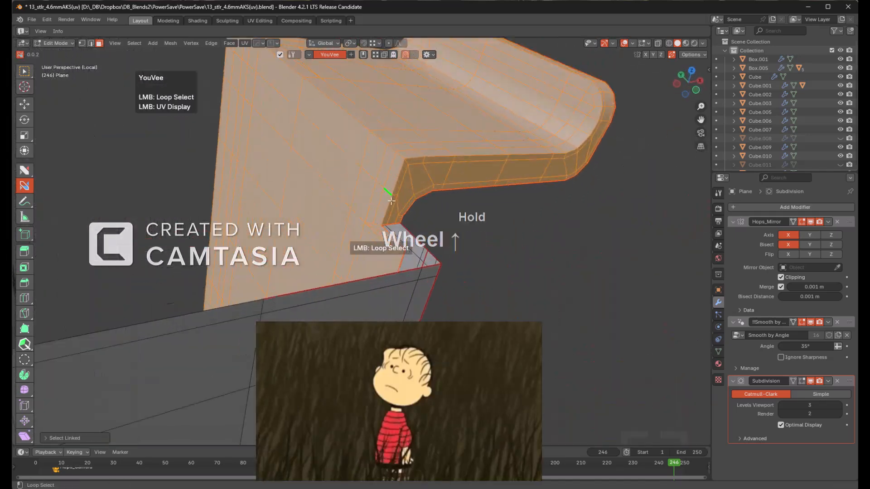
{"action": "key", "text": "alt+a"}
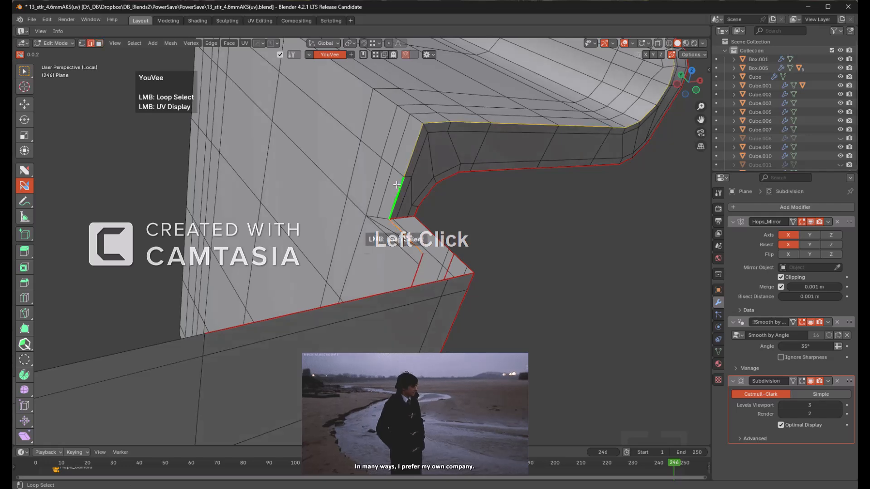
- Unmark the remaining seam along the rim's inner edge above the notch
{"action": "key", "text": "a"}
{"action": "left_click", "coordinate": [411, 156], "text": "ctrl"}
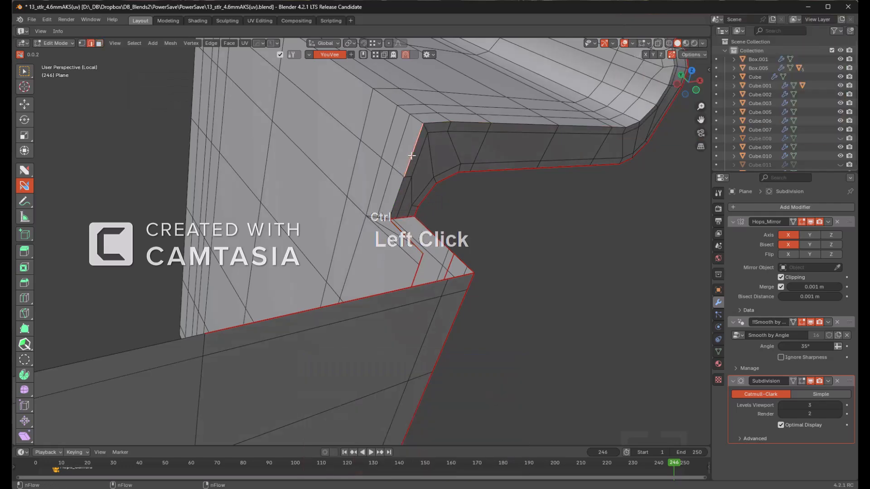
{"action": "middle_click_drag", "start_coordinate": [346, 189], "coordinate": [511, 214]}
{"action": "scroll", "coordinate": [511, 213], "scroll_direction": "up", "scroll_amount": 1}
{"action": "scroll", "coordinate": [485, 219], "scroll_direction": "down", "scroll_amount": 2}
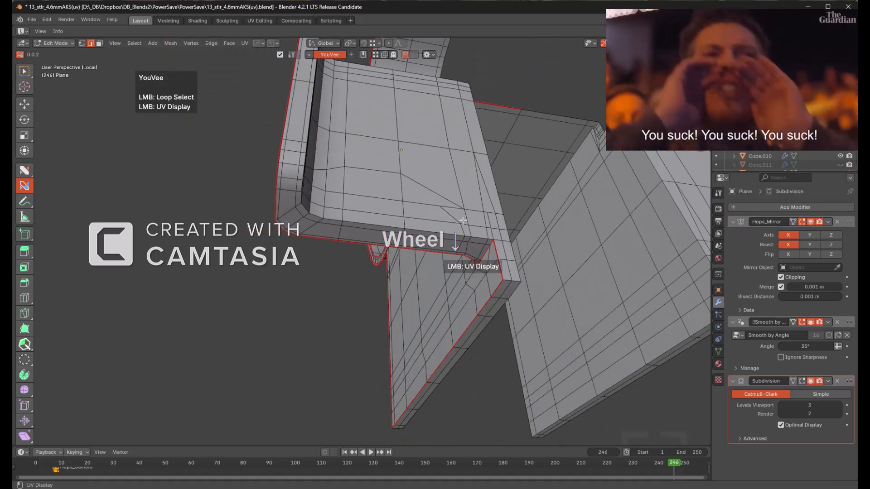
- Select the linked faces of the hooked plate and its rim, display their UVs, hide that island and clear the selection
{"action": "middle_click_drag", "start_coordinate": [416, 221], "coordinate": [423, 205]}
{"action": "key", "text": "3"}
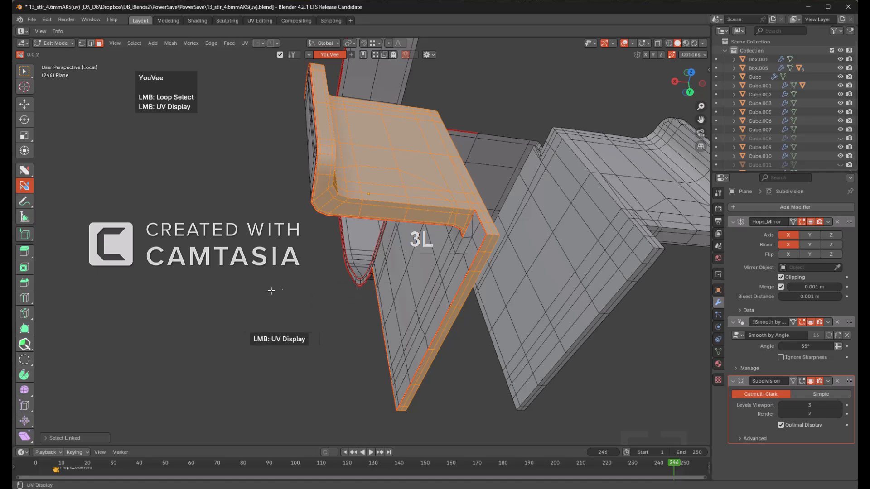
{"action": "left_click", "coordinate": [265, 255]}
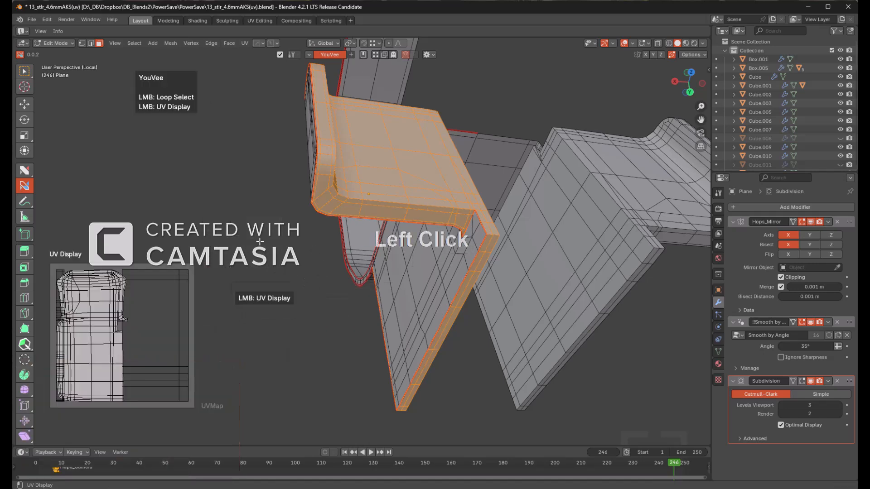
{"action": "mouse_move", "coordinate": [174, 291]}
{"action": "middle_mouse_down"}
{"action": "mouse_move", "coordinate": [202, 291]}
{"action": "mouse_move", "coordinate": [181, 292]}
{"action": "middle_mouse_up"}
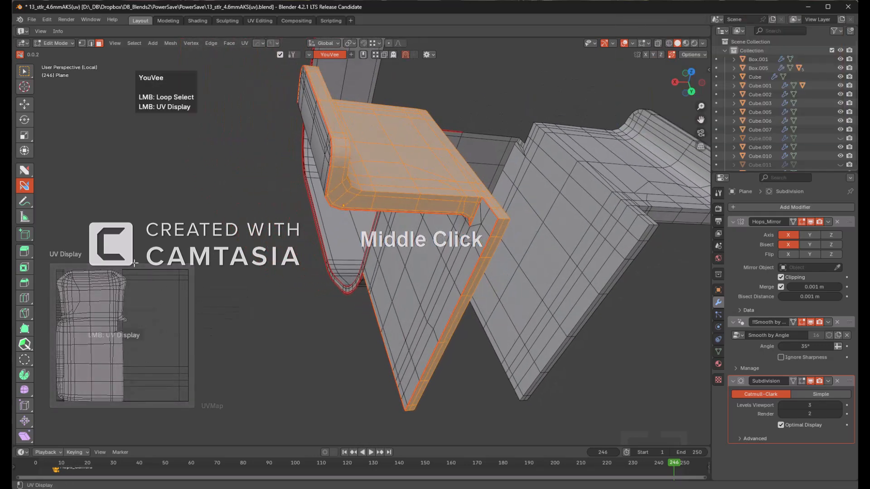
{"action": "key", "text": "h"}
{"action": "middle_click_drag", "start_coordinate": [412, 237], "coordinate": [354, 236]}
{"action": "key", "text": "a"}
{"action": "middle_click_drag", "start_coordinate": [410, 229], "coordinate": [468, 236]}
{"action": "key", "text": "alt+a"}
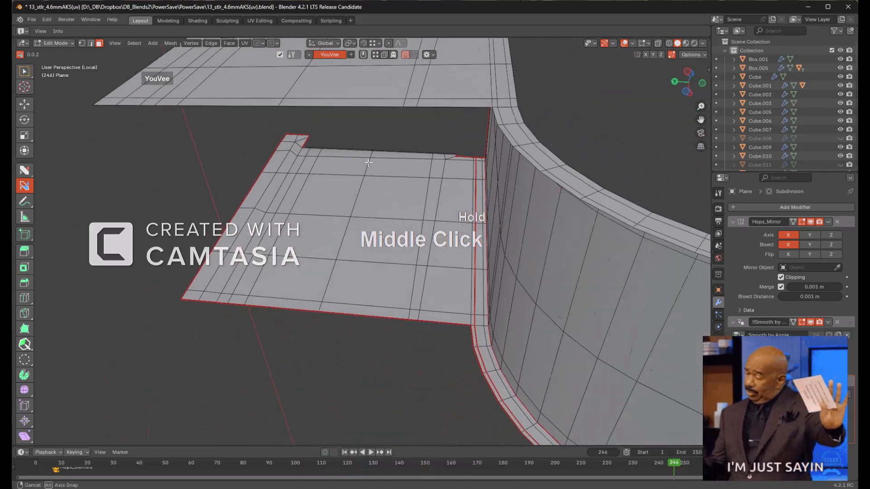
- Unmark the inner of the two parallel seams running along the side plate's long edge next to the strip
{"action": "scroll", "coordinate": [468, 236], "scroll_direction": "up", "scroll_amount": 3}
{"action": "middle_click_drag", "start_coordinate": [460, 275], "coordinate": [498, 174]}
{"action": "key", "text": "KP_1"}
{"action": "scroll", "coordinate": [402, 213], "scroll_direction": "down", "scroll_amount": 1}
{"action": "middle_click_drag", "start_coordinate": [402, 214], "coordinate": [440, 185]}
{"action": "middle_click_drag", "start_coordinate": [440, 186], "coordinate": [453, 233], "text": "shift"}
{"action": "middle_click_drag", "start_coordinate": [453, 232], "coordinate": [408, 171], "text": "shift"}
{"action": "scroll", "coordinate": [462, 166], "scroll_direction": "up", "scroll_amount": 4}
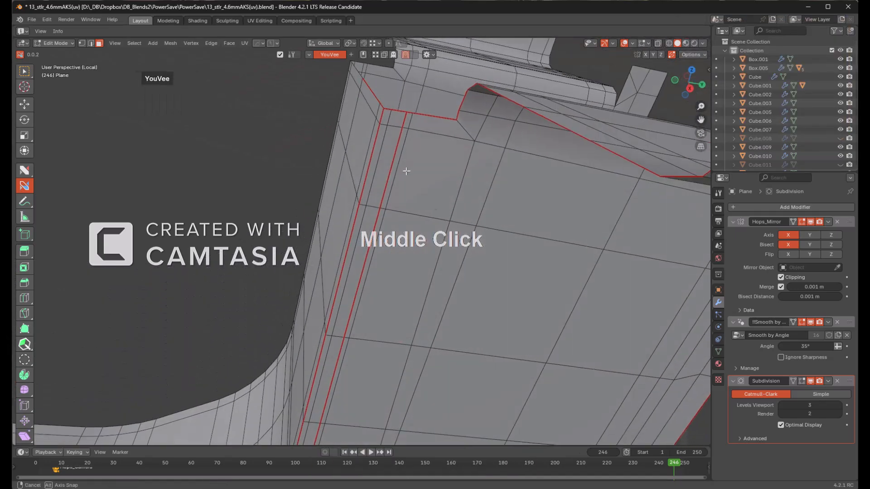
{"action": "left_click", "coordinate": [393, 161]}
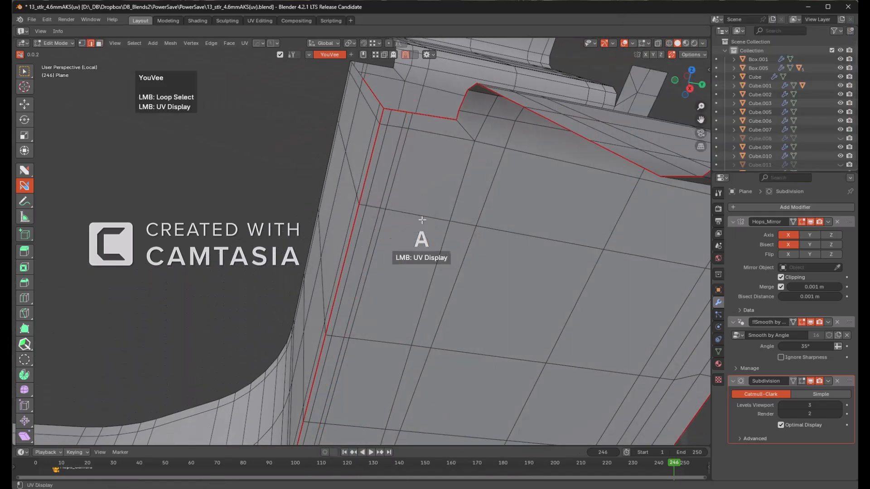
- Unmark the short seam edge between the side plate's lower corner and the curved strip's rim
{"action": "scroll", "coordinate": [420, 212], "scroll_direction": "down", "scroll_amount": 3}
{"action": "middle_click_drag", "start_coordinate": [421, 212], "coordinate": [401, 242]}
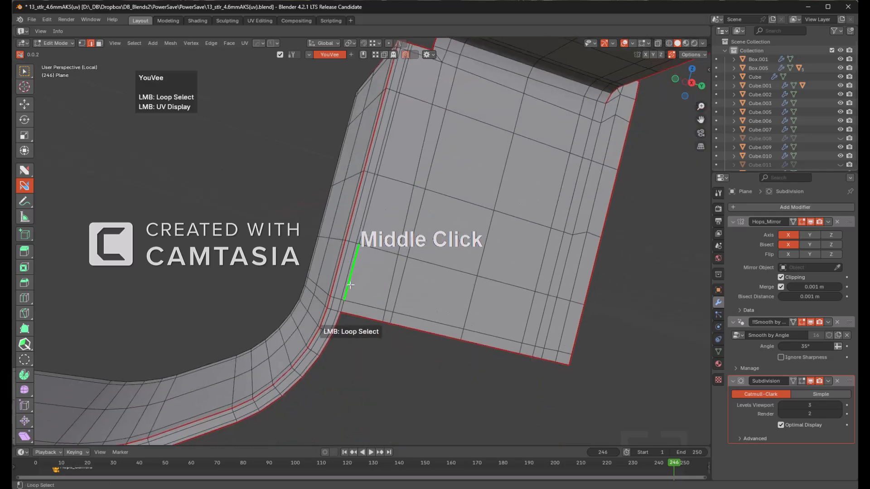
{"action": "middle_click_drag", "start_coordinate": [334, 311], "coordinate": [338, 222], "text": "shift"}
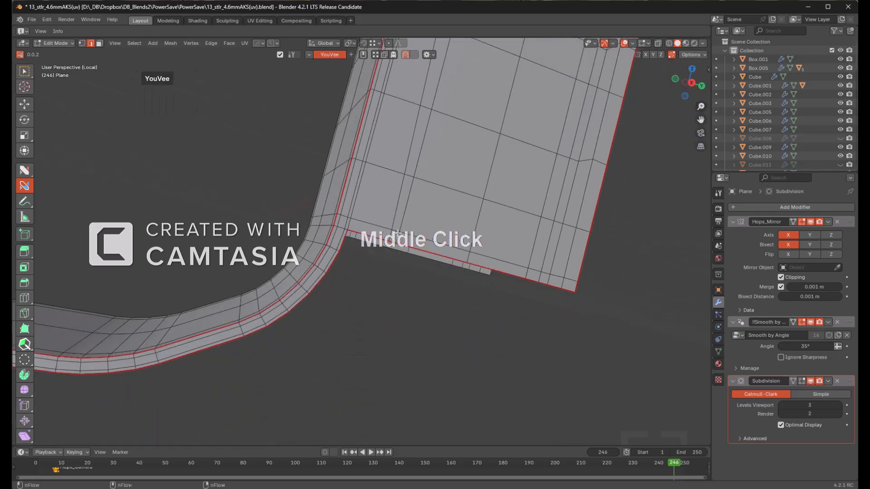
{"action": "scroll", "coordinate": [319, 225], "scroll_direction": "up", "scroll_amount": 2}
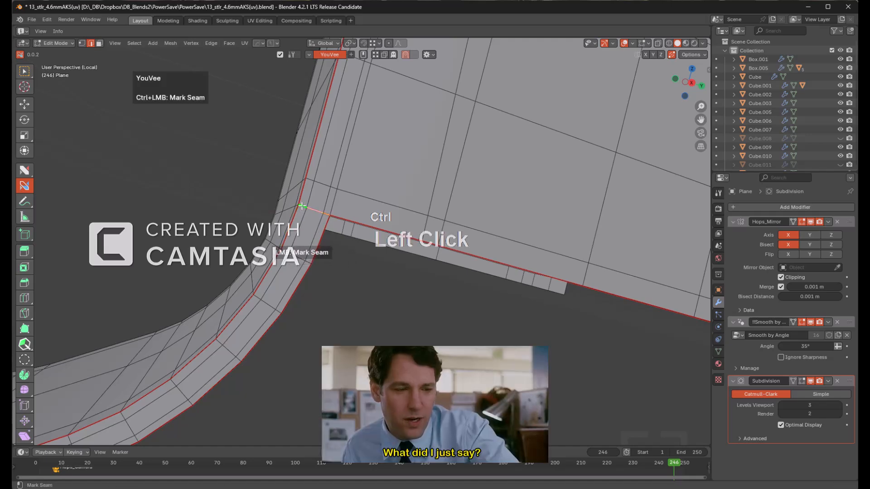
{"action": "scroll", "coordinate": [395, 197], "scroll_direction": "down", "scroll_amount": 4}
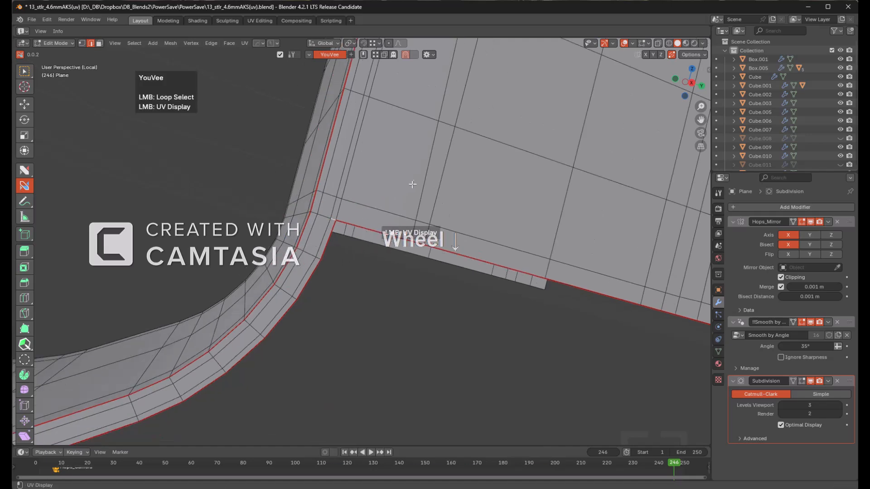
- Select all visible faces of the curved strip, rim and side plate, and unwrap them
{"action": "middle_click_drag", "start_coordinate": [407, 195], "coordinate": [392, 310]}
{"action": "middle_click_drag", "start_coordinate": [290, 371], "coordinate": [334, 283], "text": "shift"}
{"action": "scroll", "coordinate": [334, 284], "scroll_direction": "up", "scroll_amount": 3}
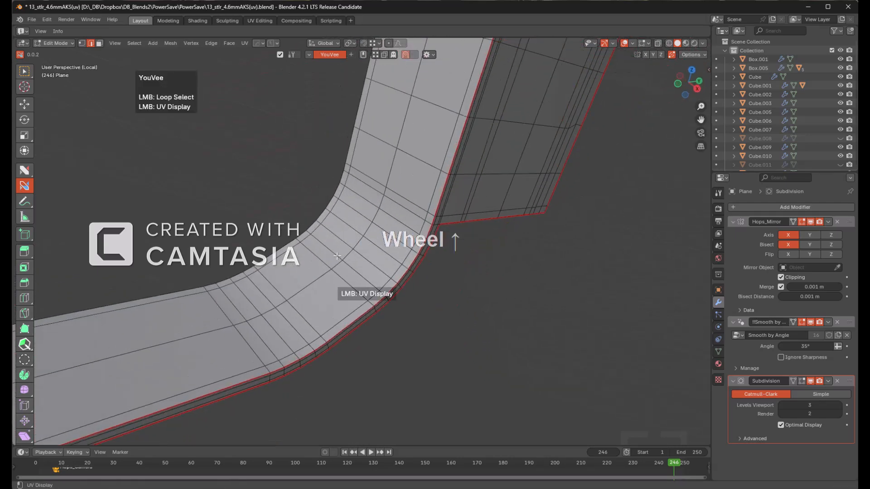
{"action": "scroll", "coordinate": [451, 240], "scroll_direction": "down", "scroll_amount": 5}
{"action": "middle_click_drag", "start_coordinate": [335, 205], "coordinate": [419, 245], "text": "shift"}
{"action": "middle_click_drag", "start_coordinate": [419, 244], "coordinate": [385, 231]}
{"action": "middle_click_drag", "start_coordinate": [385, 231], "coordinate": [334, 220]}
{"action": "scroll", "coordinate": [388, 218], "scroll_direction": "up", "scroll_amount": 3}
{"action": "middle_click_drag", "start_coordinate": [389, 218], "coordinate": [465, 207]}
{"action": "key", "text": "a"}
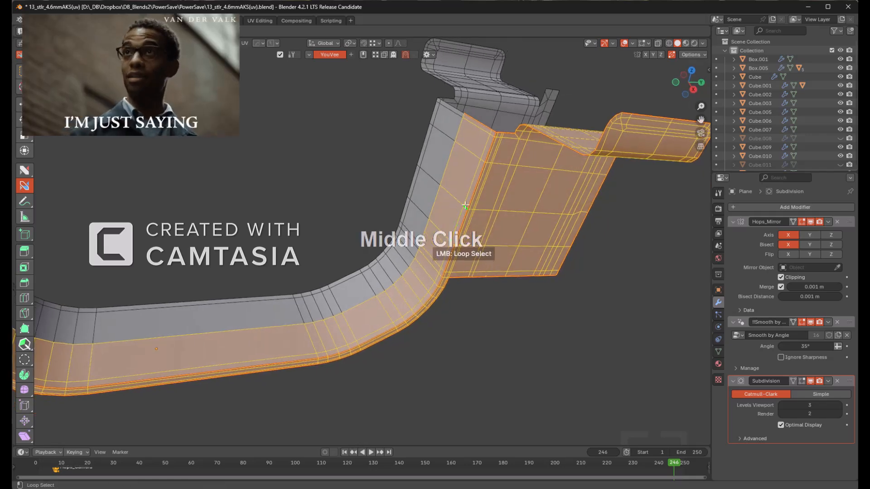
{"action": "key", "text": "u"}
{"action": "key", "text": "u"}
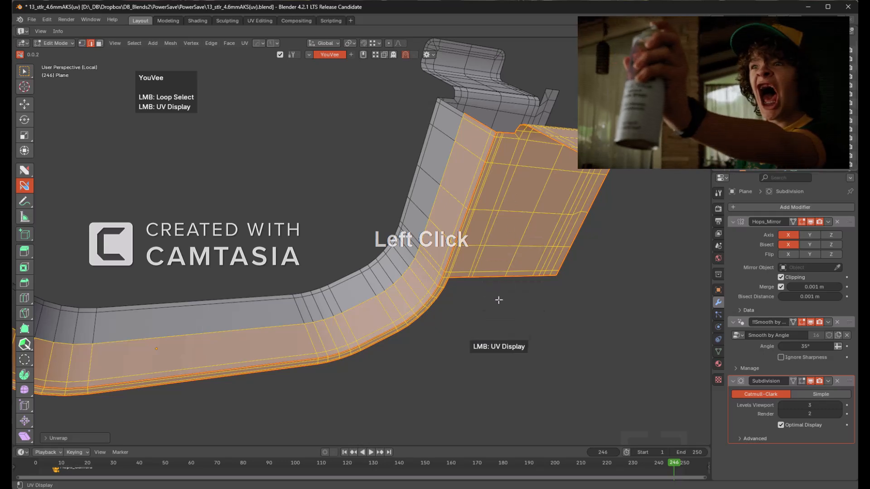
- Display the UV layout and select the linked faces of the side plate and thin rim to check their island
{"action": "left_click", "coordinate": [494, 306]}
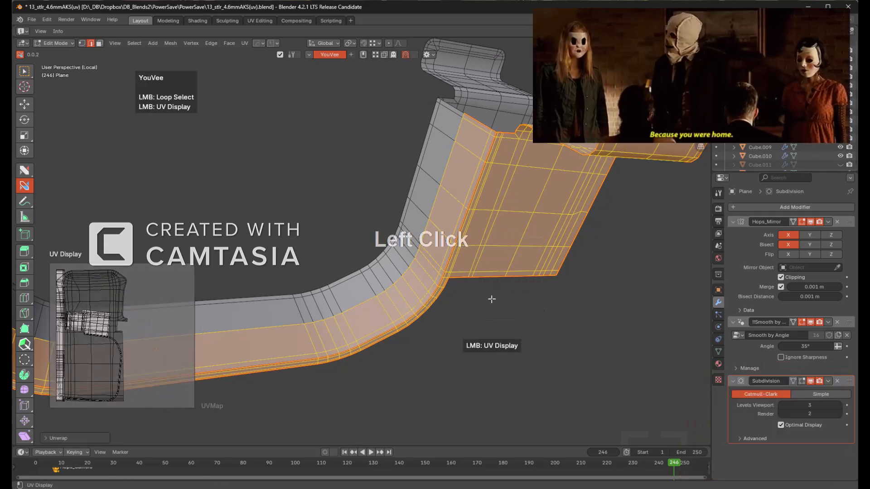
{"action": "left_click", "coordinate": [487, 297]}
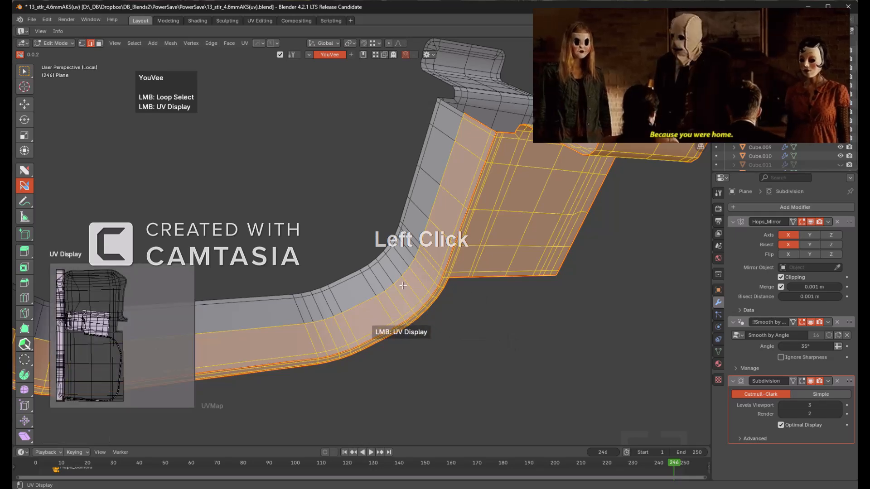
{"action": "middle_click_drag", "start_coordinate": [454, 259], "coordinate": [483, 313]}
{"action": "scroll", "coordinate": [466, 183], "scroll_direction": "up", "scroll_amount": 2}
{"action": "key", "text": "KP_1"}
{"action": "scroll", "coordinate": [491, 239], "scroll_direction": "down", "scroll_amount": 2}
{"action": "key", "text": "3"}
{"action": "key", "text": "l"}
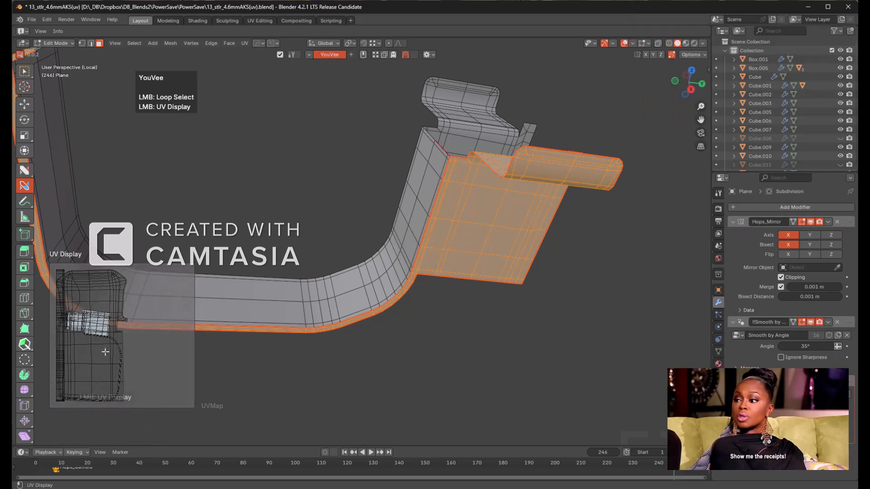
{"action": "left_click", "coordinate": [289, 385]}
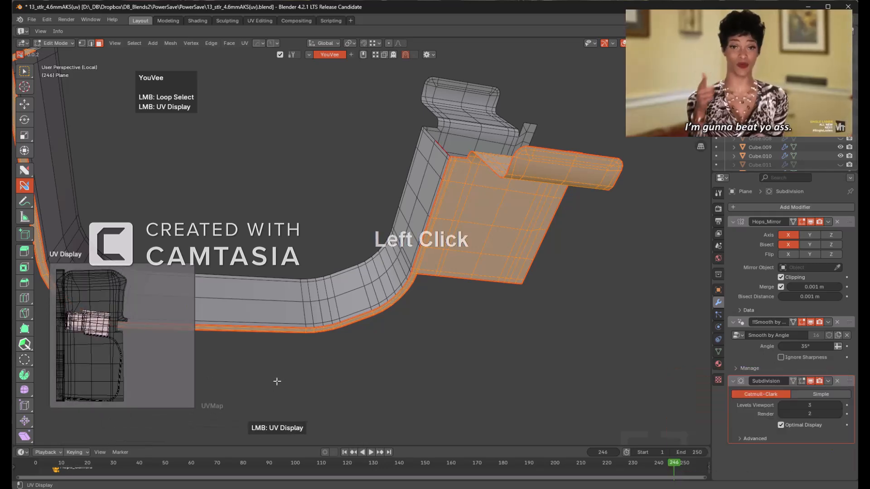
{"action": "middle_click_drag", "start_coordinate": [458, 315], "coordinate": [463, 335]}
{"action": "left_click", "coordinate": [452, 323]}
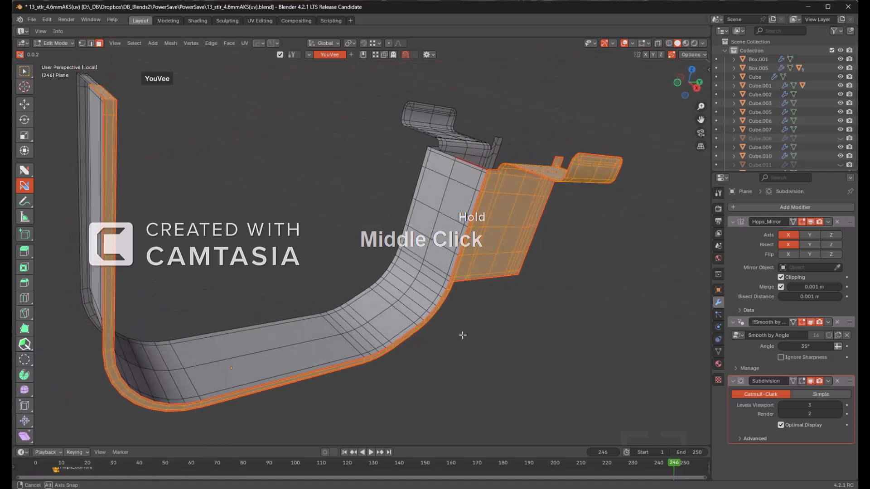
{"action": "left_click", "coordinate": [462, 335]}
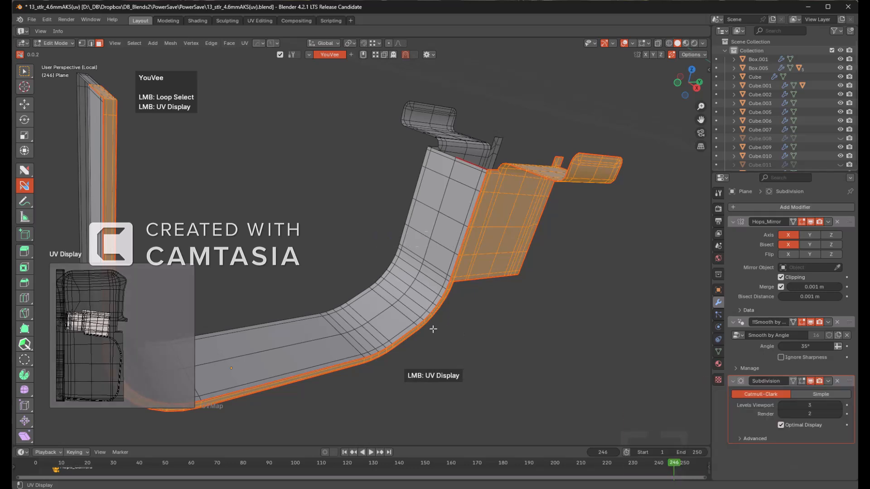
- Hide the side plate and rim island, check the curved strip's UVs, and reveal all hidden faces
{"action": "key", "text": "h"}
{"action": "key", "text": "a"}
{"action": "left_click", "coordinate": [493, 300]}
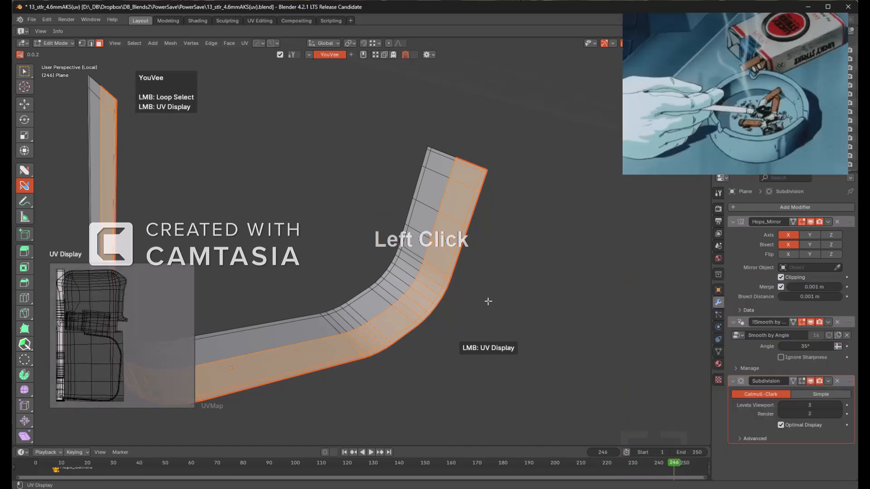
{"action": "middle_click", "coordinate": [462, 289]}
{"action": "key", "text": "h"}
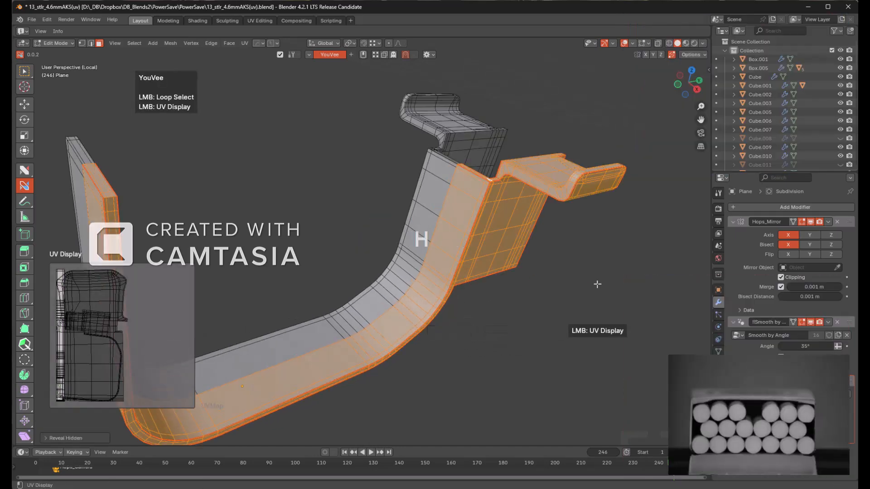
- Apply the Hops_Mirror modifier to the part and return to editing the complete mesh
{"action": "key", "text": "Tab"}
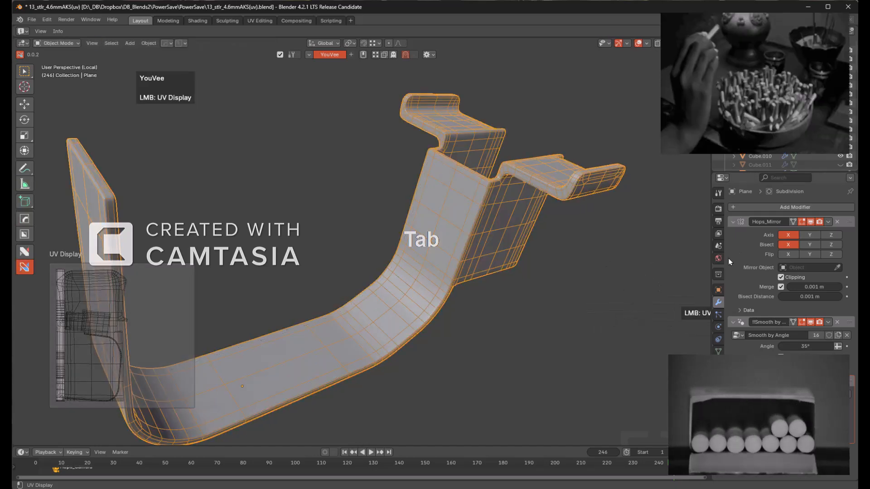
{"action": "key", "text": "ctrl+a"}
{"action": "key", "text": "Tab"}
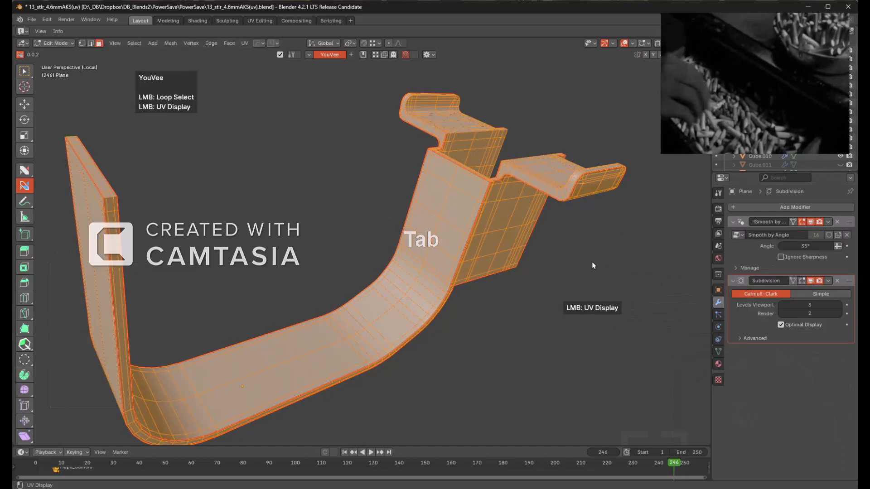
- Unwrap the complete mirrored mesh and display its UV layout in solid shading
{"action": "left_click", "coordinate": [576, 270]}
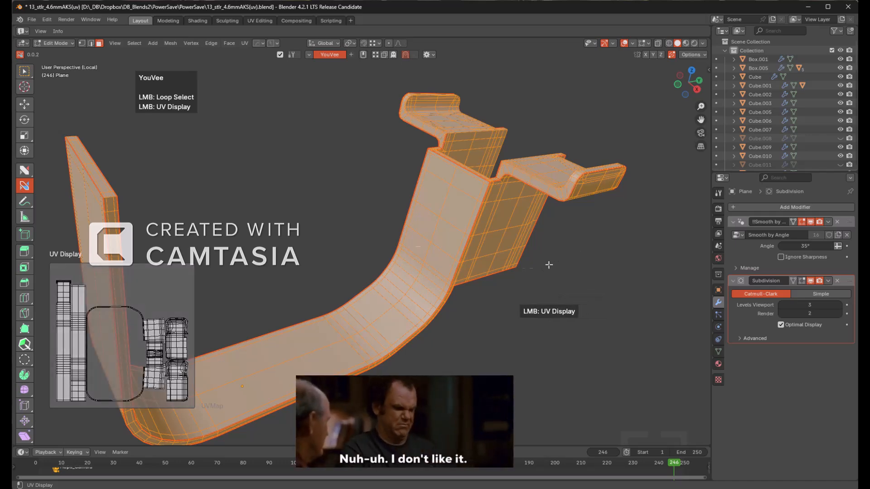
{"action": "left_click", "coordinate": [124, 336]}
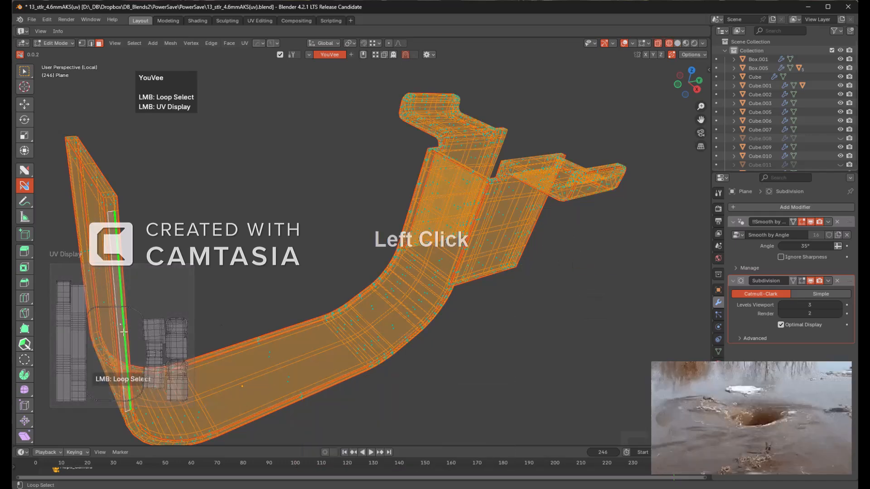
{"action": "left_click", "coordinate": [677, 43]}
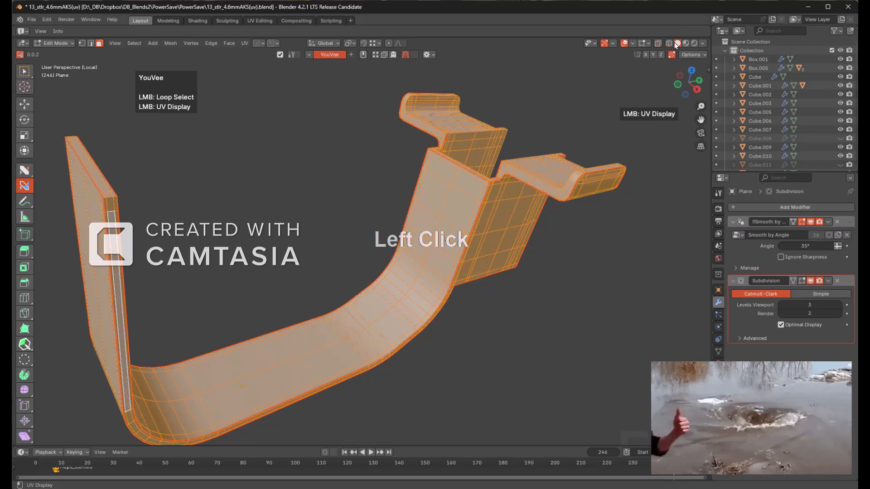
{"action": "left_click", "coordinate": [488, 337]}
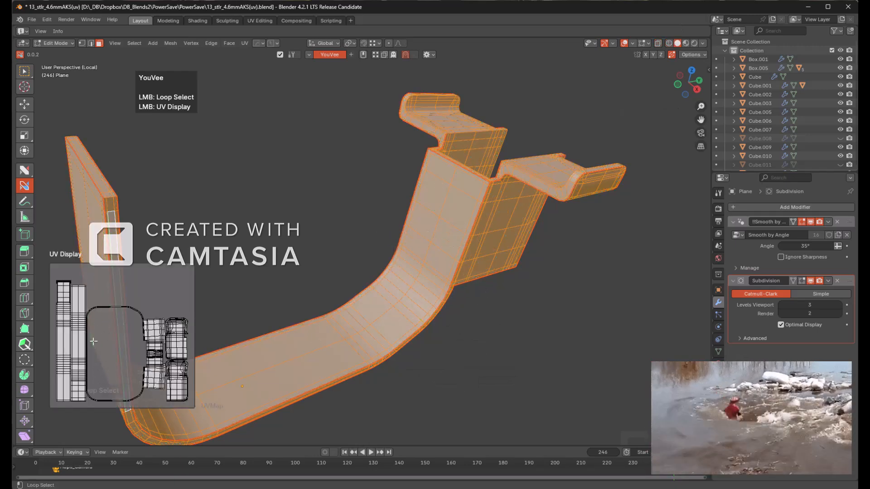
- Assign the UV checker material to the part in object mode and exit isolation to show the whole rifle
{"action": "key", "text": "Tab"}
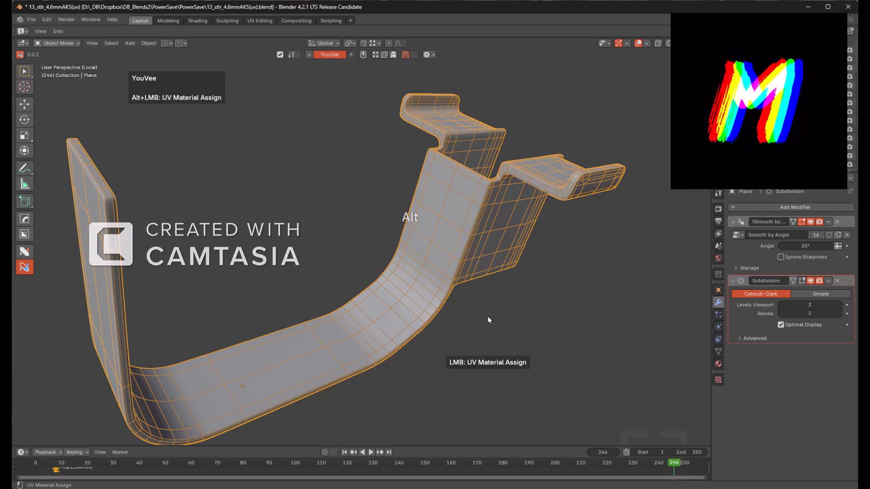
{"action": "left_click", "coordinate": [488, 316], "text": "alt"}
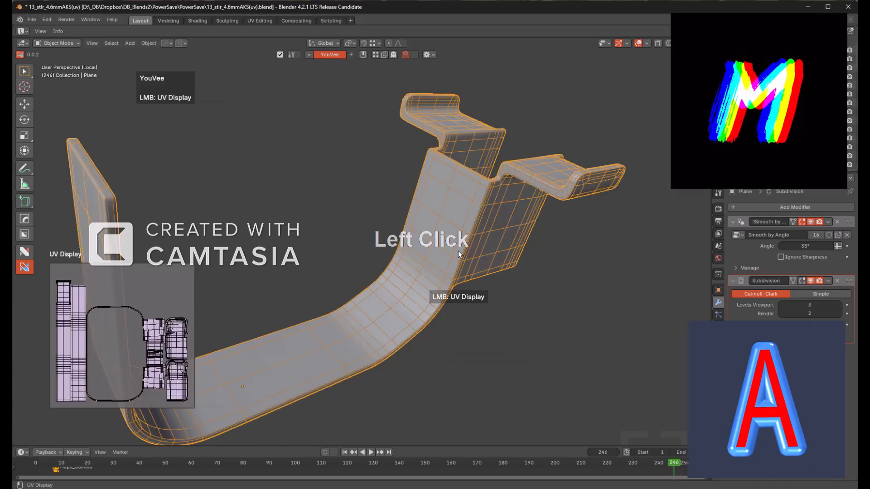
{"action": "left_click", "coordinate": [463, 254], "text": "alt"}
{"action": "middle_click", "coordinate": [472, 309]}
{"action": "key", "text": "a"}
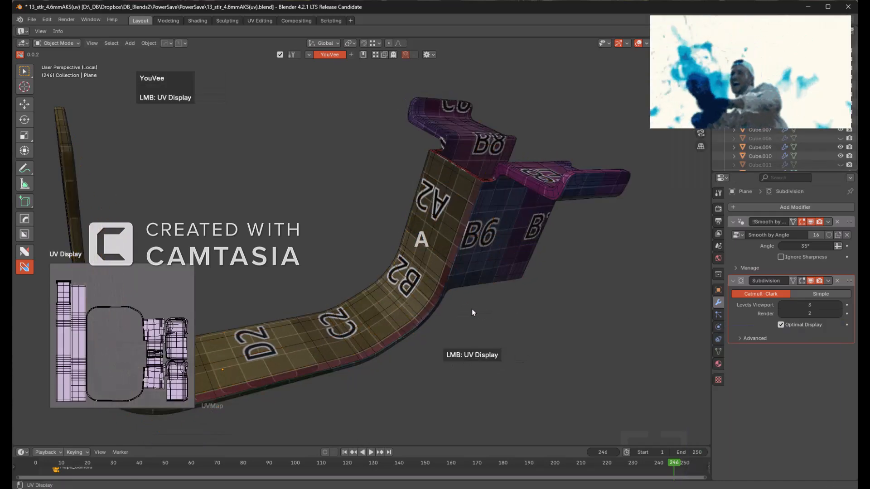
{"action": "key", "text": "KP_Divide"}
{"action": "scroll", "coordinate": [469, 311], "scroll_direction": "down", "scroll_amount": 2}
{"action": "middle_click_drag", "start_coordinate": [466, 313], "coordinate": [490, 252]}
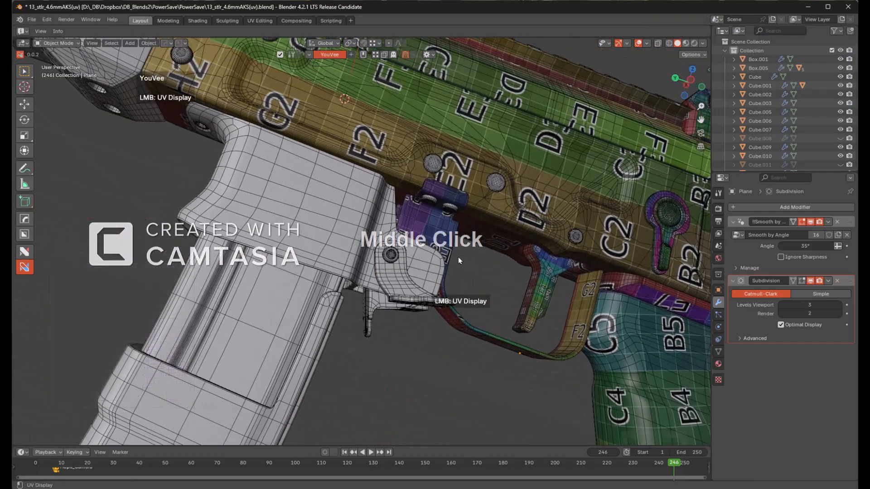
- Select the Plane.001 lever between the magazine and trigger guard, frame it, and display its UVs
{"action": "left_click", "coordinate": [412, 270]}
{"action": "key", "text": "KP_Decimal"}
{"action": "middle_click_drag", "start_coordinate": [418, 276], "coordinate": [432, 316]}
{"action": "scroll", "coordinate": [433, 316], "scroll_direction": "down", "scroll_amount": 2}
{"action": "left_click", "coordinate": [448, 304]}
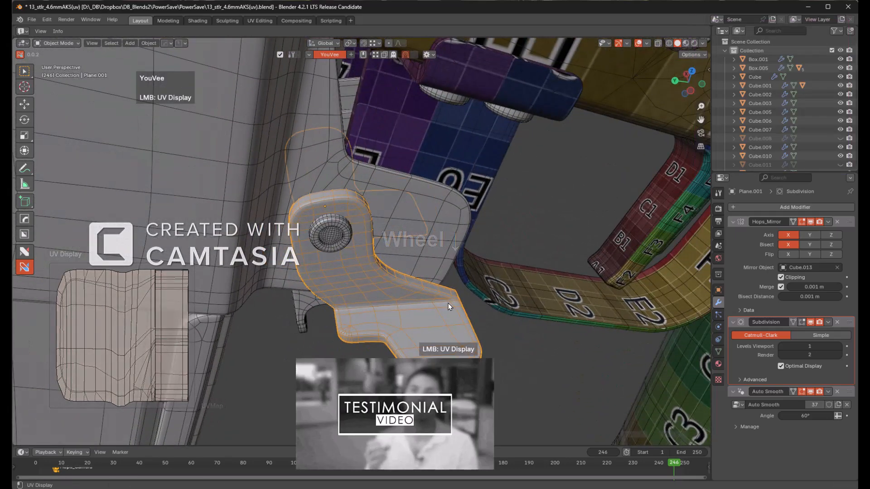
- Isolate Plane.001 and start editing its mesh with nothing selected
{"action": "key", "text": "KP_Divide"}
{"action": "middle_click_drag", "start_coordinate": [425, 283], "coordinate": [434, 229]}
{"action": "scroll", "coordinate": [482, 265], "scroll_direction": "up", "scroll_amount": 3}
{"action": "key", "text": "Tab"}
{"action": "key", "text": "alt+a"}
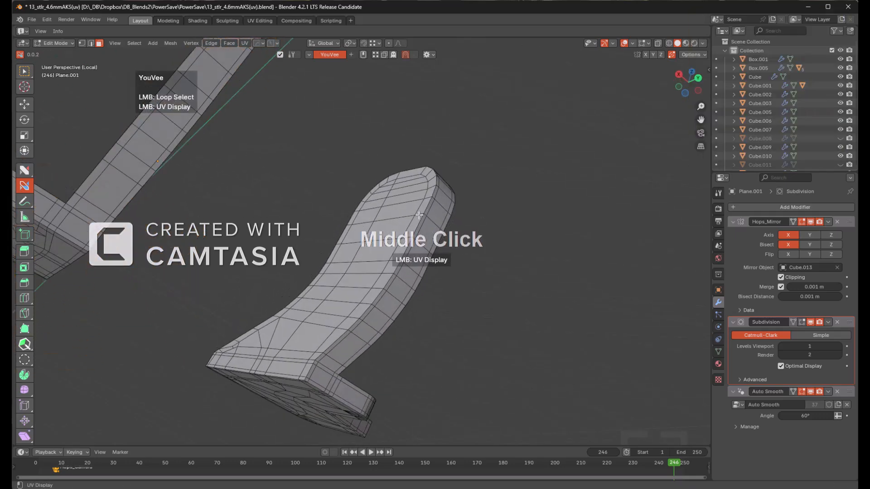
- Frame the Plane.001 mesh and mark the outline edge loop of its flat side face as a seam
{"action": "middle_click_drag", "start_coordinate": [417, 229], "coordinate": [279, 226]}
{"action": "key", "text": "a"}
{"action": "middle_click_drag", "start_coordinate": [278, 226], "coordinate": [330, 261], "text": "shift"}
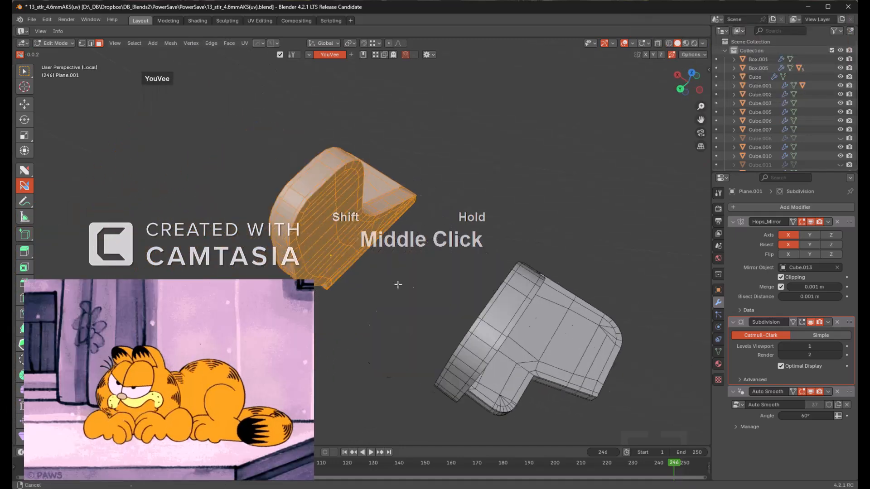
{"action": "key", "text": "KP_Decimal"}
{"action": "scroll", "coordinate": [359, 235], "scroll_direction": "up", "scroll_amount": 3}
{"action": "key", "text": "alt+a"}
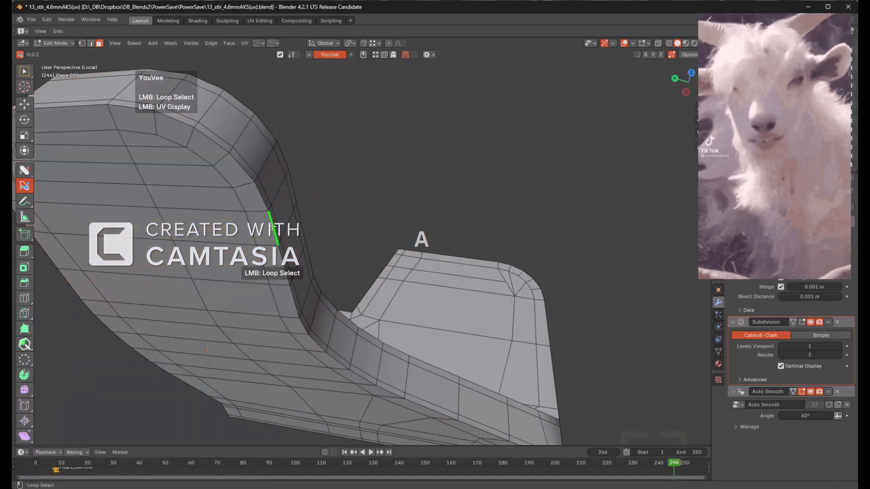
{"action": "left_click", "coordinate": [272, 229]}
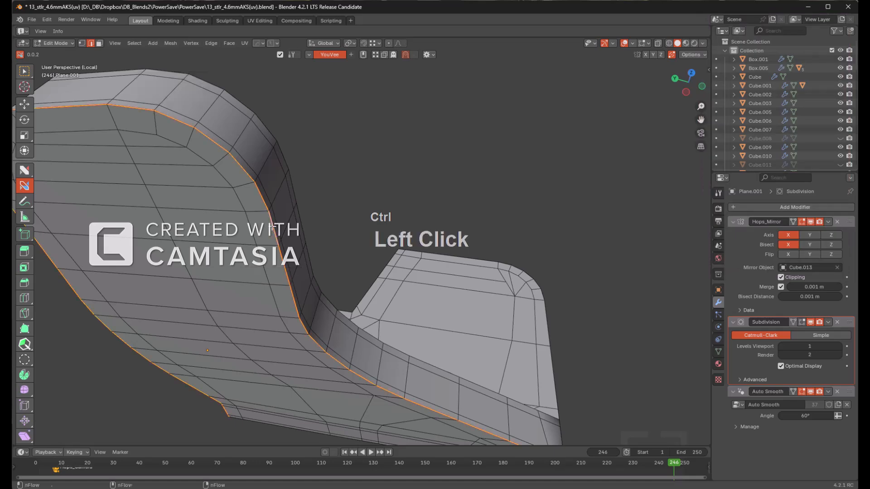
{"action": "left_click", "coordinate": [272, 227]}
- Mark the short vertical corner edge at the end of the lever's base plate as a seam
{"action": "scroll", "coordinate": [369, 308], "scroll_direction": "down", "scroll_amount": 4}
{"action": "middle_click_drag", "start_coordinate": [369, 308], "coordinate": [351, 226]}
{"action": "middle_click_drag", "start_coordinate": [351, 226], "coordinate": [340, 213], "text": "shift"}
{"action": "scroll", "coordinate": [362, 260], "scroll_direction": "up", "scroll_amount": 4}
{"action": "middle_click_drag", "start_coordinate": [362, 260], "coordinate": [389, 221]}
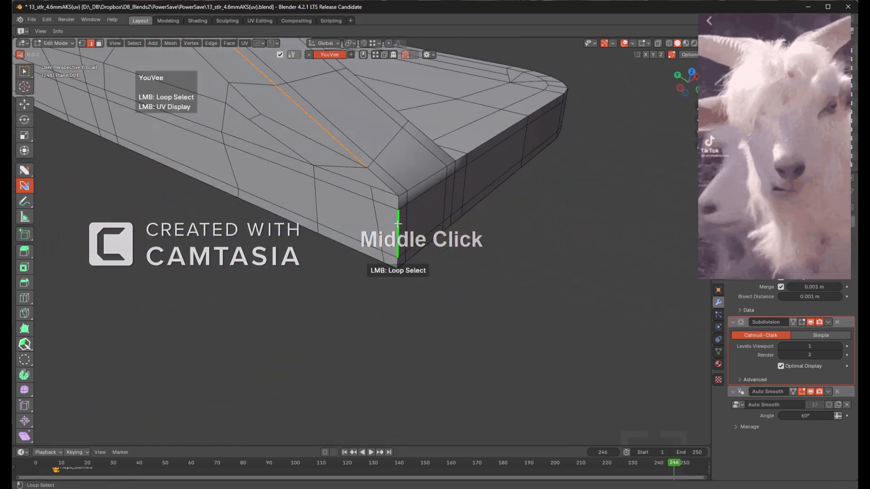
{"action": "left_click", "coordinate": [398, 223], "text": "ctrl"}
- Mark seams along the edge loop of the base's stepped lip and around the outline of the adjoining curved face
{"action": "scroll", "coordinate": [369, 228], "scroll_direction": "down", "scroll_amount": 3}
{"action": "middle_click_drag", "start_coordinate": [369, 229], "coordinate": [372, 290]}
{"action": "middle_click_drag", "start_coordinate": [372, 290], "coordinate": [408, 207]}
{"action": "scroll", "coordinate": [404, 219], "scroll_direction": "up", "scroll_amount": 3}
{"action": "scroll", "coordinate": [408, 206], "scroll_direction": "up", "scroll_amount": 2}
{"action": "left_click", "coordinate": [367, 310]}
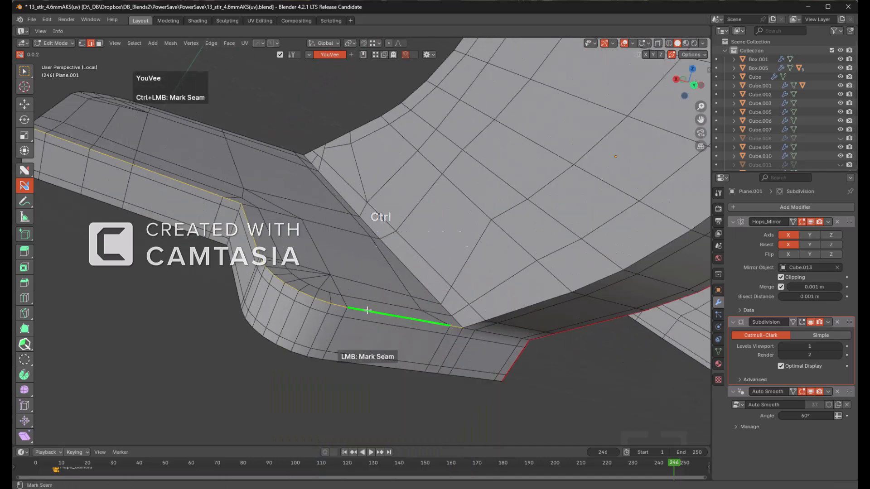
{"action": "scroll", "coordinate": [501, 269], "scroll_direction": "down", "scroll_amount": 2}
{"action": "key", "text": "ctrl"}
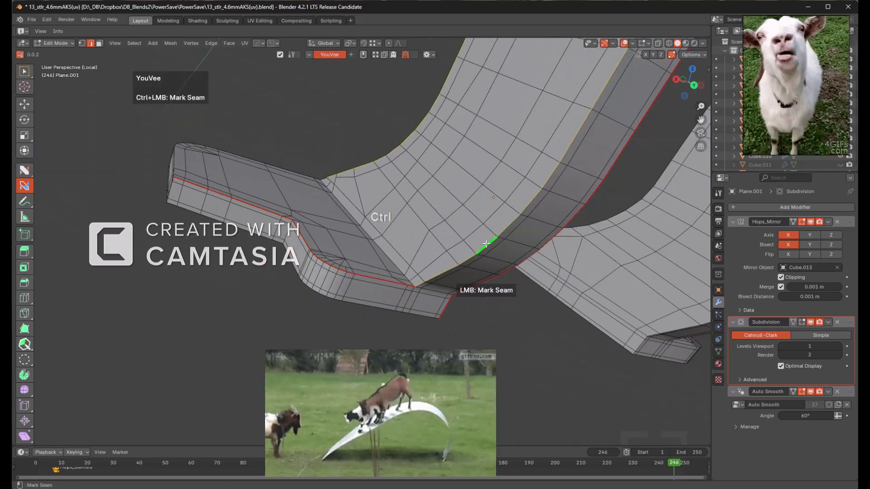
- Mark a seam along the long edge where the base plate's face meets its narrow side strip
{"action": "middle_click_drag", "start_coordinate": [414, 223], "coordinate": [308, 269]}
{"action": "scroll", "coordinate": [299, 269], "scroll_direction": "up", "scroll_amount": 2}
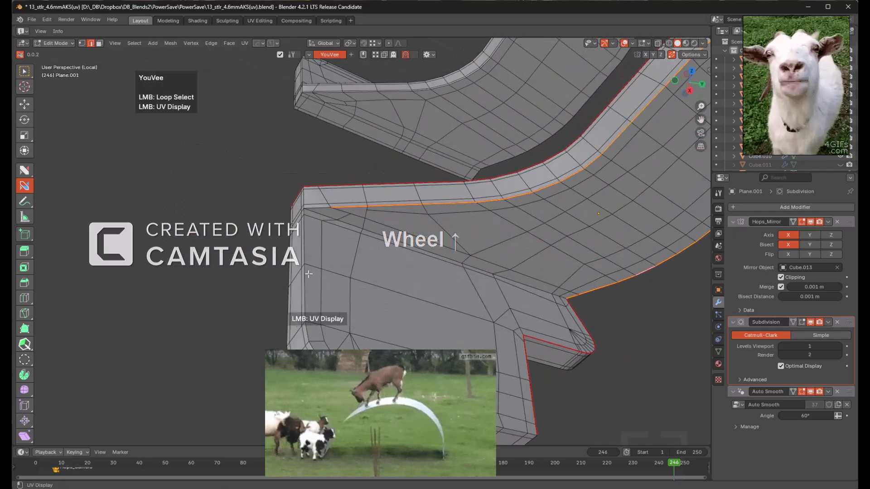
{"action": "left_click", "coordinate": [306, 280]}
{"action": "left_click", "coordinate": [306, 280], "text": "ctrl"}
{"action": "scroll", "coordinate": [307, 280], "scroll_direction": "up", "scroll_amount": 3}
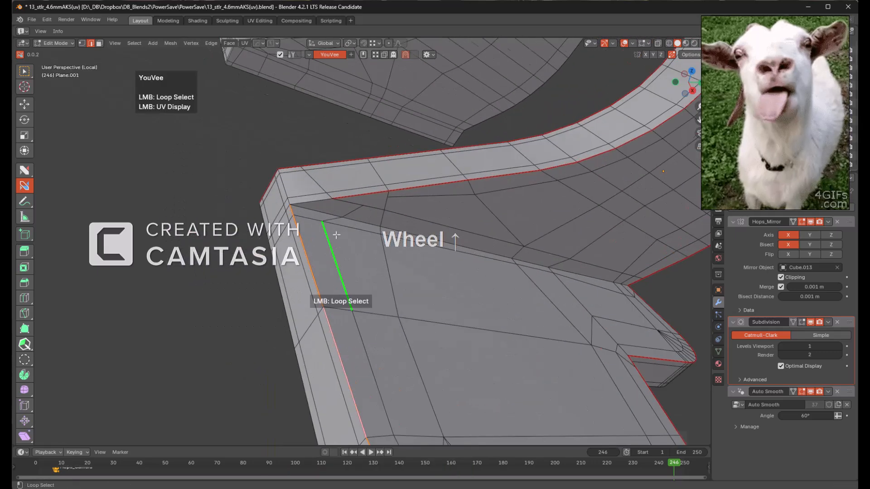
{"action": "left_click", "coordinate": [302, 190], "text": "ctrl"}
- Clear the selection and mark the remaining edge at the base plate's corner as a seam
{"action": "key", "text": "alt+a"}
{"action": "scroll", "coordinate": [456, 249], "scroll_direction": "down", "scroll_amount": 3}
{"action": "middle_click_drag", "start_coordinate": [457, 249], "coordinate": [415, 219]}
{"action": "scroll", "coordinate": [389, 194], "scroll_direction": "up", "scroll_amount": 2}
{"action": "left_click", "coordinate": [275, 110], "text": "ctrl"}
{"action": "scroll", "coordinate": [414, 214], "scroll_direction": "down", "scroll_amount": 2}
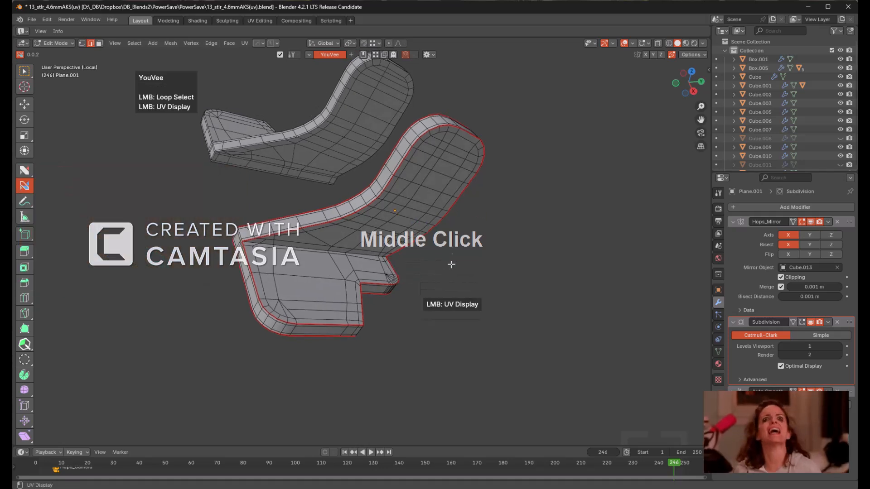
- Unwrap the whole Plane.001 mesh along its seams and display its UV layout
{"action": "key", "text": "a"}
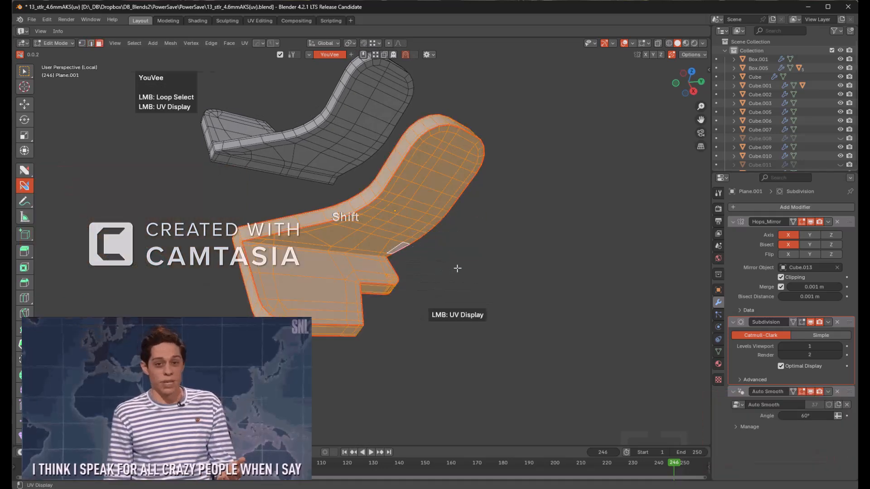
{"action": "left_click", "coordinate": [456, 266]}
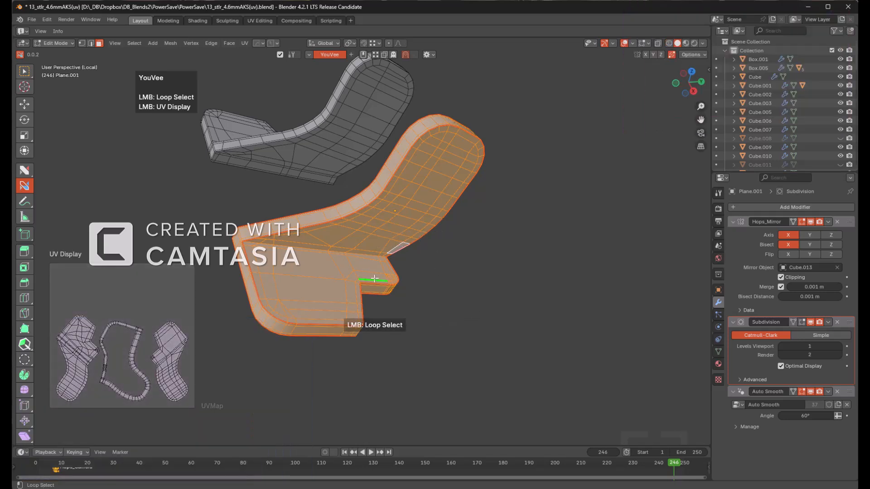
{"action": "middle_click_drag", "start_coordinate": [375, 279], "coordinate": [430, 264]}
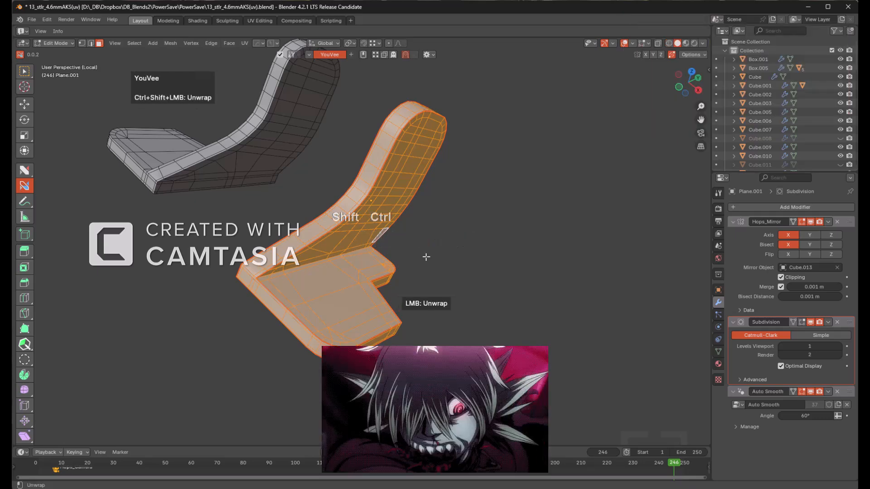
{"action": "left_click", "coordinate": [426, 257], "text": "ctrl+shift"}
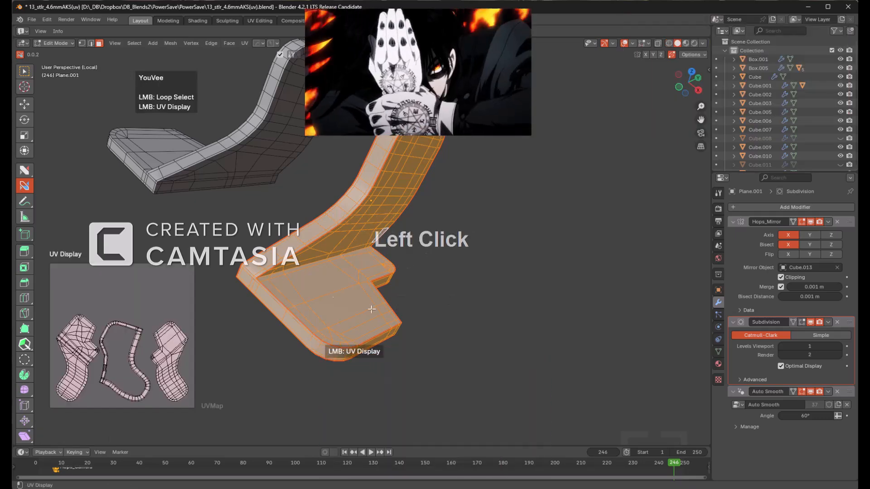
{"action": "key", "text": "F9"}
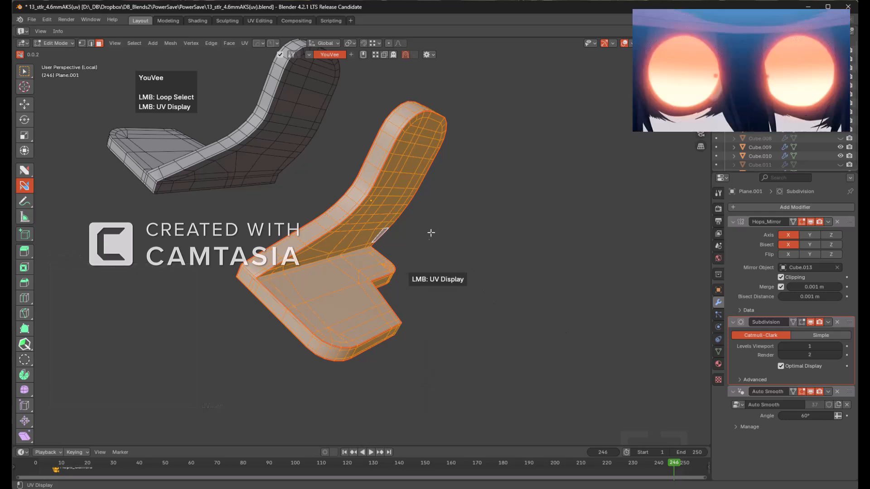
- Return Plane.001 to object mode, exit isolation, and assign the UV checker material to it
{"action": "key", "text": "Tab"}
{"action": "middle_click_drag", "start_coordinate": [465, 242], "coordinate": [434, 238]}
{"action": "key", "text": "KP_Divide"}
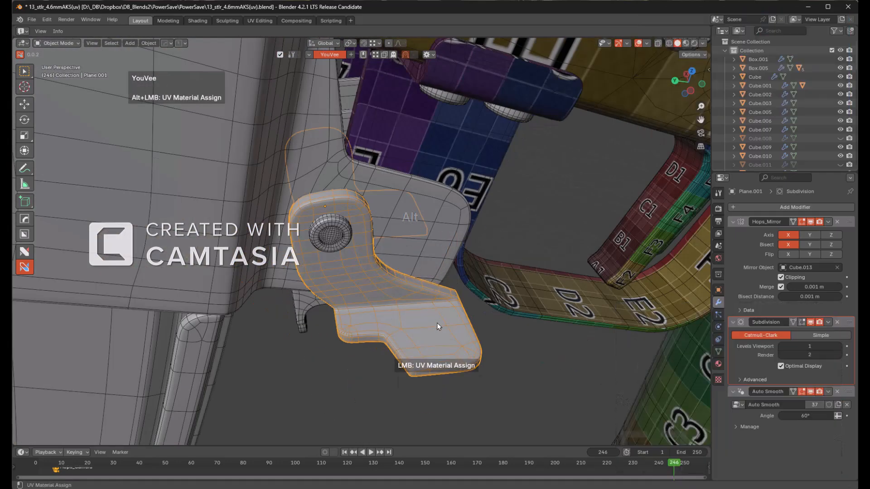
{"action": "left_click", "coordinate": [441, 345], "text": "alt"}
{"action": "key", "text": "alt+a"}
{"action": "middle_click_drag", "start_coordinate": [439, 311], "coordinate": [428, 293], "text": "shift"}
{"action": "scroll", "coordinate": [384, 243], "scroll_direction": "up", "scroll_amount": 2}
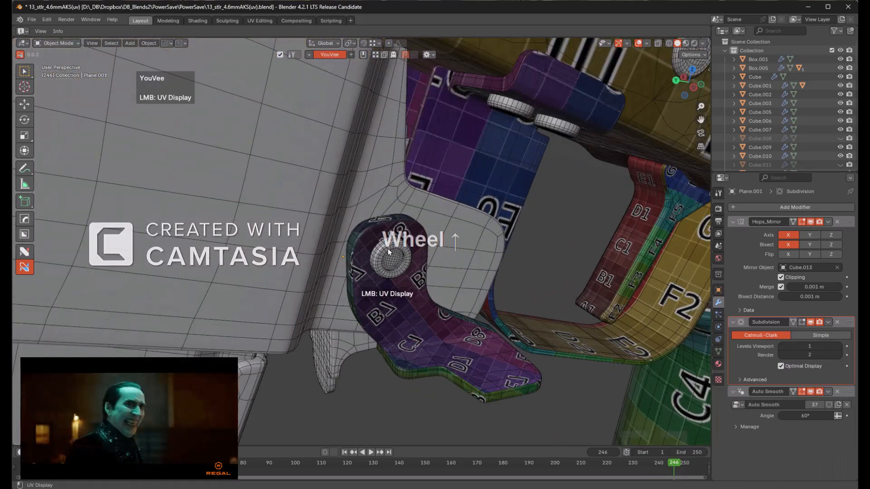
- Isolate the Cylinder.027 pin on the lever, assign it the UV checker material, and exit isolation
{"action": "left_click", "coordinate": [390, 249]}
{"action": "key", "text": "KP_Decimal"}
{"action": "key", "text": "KP_Divide"}
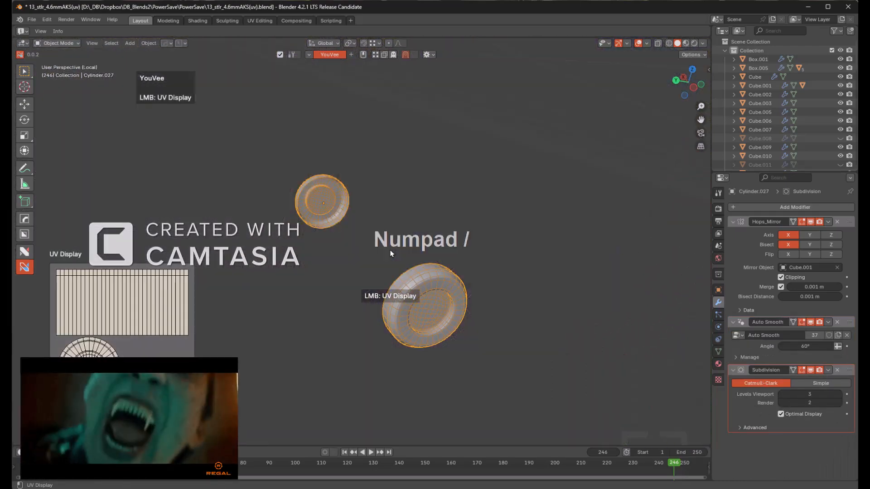
{"action": "key", "text": "Tab"}
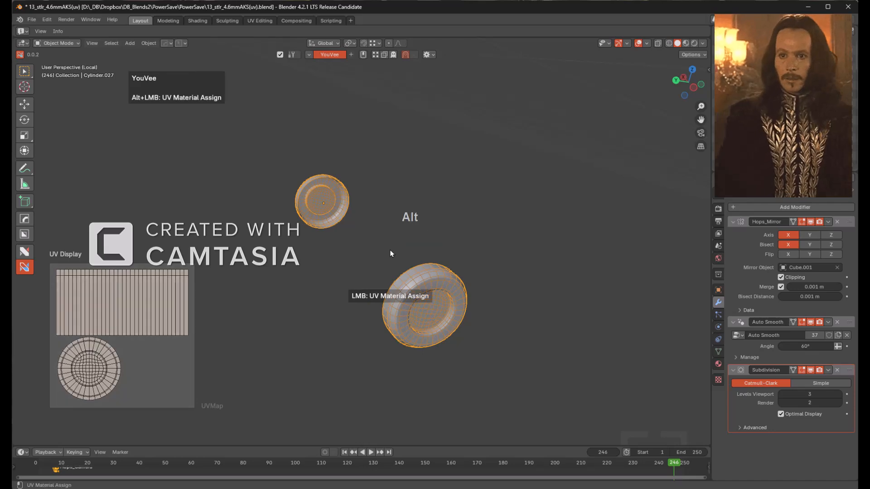
{"action": "left_click", "coordinate": [425, 289], "text": "alt"}
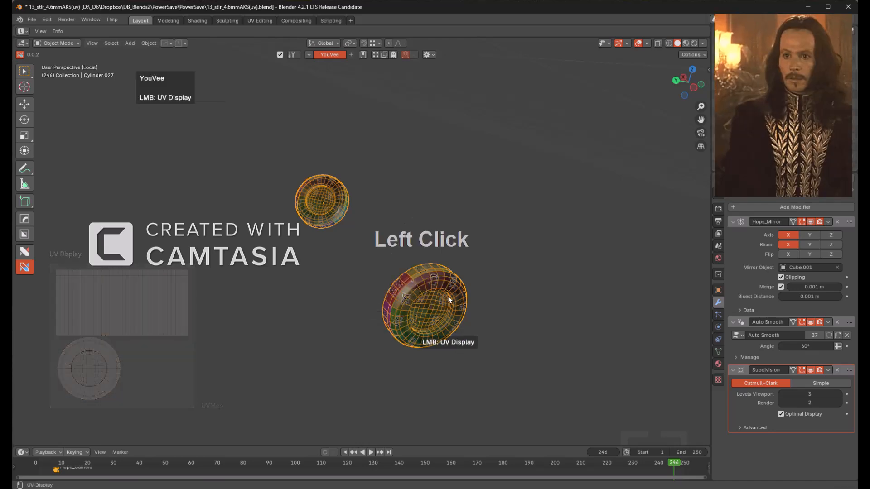
{"action": "key", "text": "KP_Divide"}
- Select the Cube.013 magazine well above the magazine and display its UVs
{"action": "scroll", "coordinate": [438, 293], "scroll_direction": "down", "scroll_amount": 2}
{"action": "left_click", "coordinate": [371, 223]}
{"action": "scroll", "coordinate": [358, 230], "scroll_direction": "down", "scroll_amount": 7}
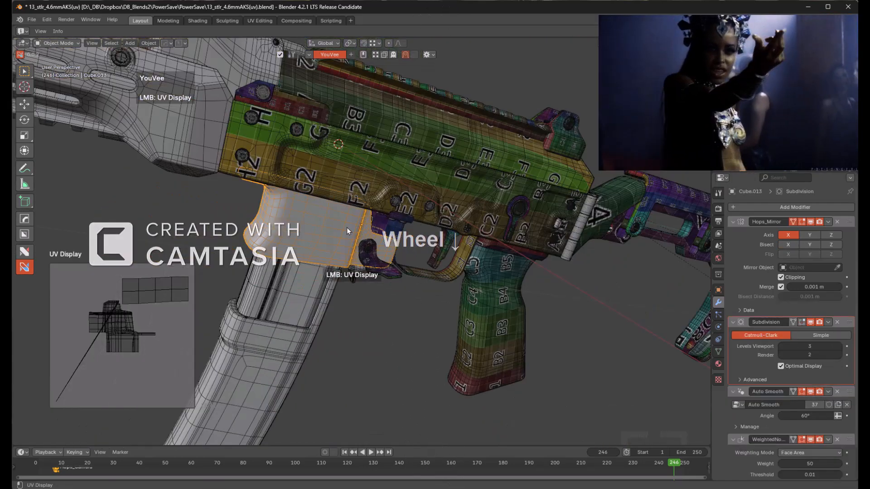
{"action": "middle_click_drag", "start_coordinate": [402, 273], "coordinate": [394, 217], "text": "shift"}
{"action": "scroll", "coordinate": [420, 251], "scroll_direction": "up", "scroll_amount": 3}
{"action": "scroll", "coordinate": [371, 213], "scroll_direction": "up", "scroll_amount": 4}
{"action": "middle_click_drag", "start_coordinate": [329, 161], "coordinate": [261, 144], "text": "shift"}
{"action": "scroll", "coordinate": [390, 226], "scroll_direction": "down", "scroll_amount": 3}
{"action": "scroll", "coordinate": [398, 206], "scroll_direction": "down", "scroll_amount": 2}
{"action": "scroll", "coordinate": [272, 161], "scroll_direction": "up", "scroll_amount": 3}
{"action": "middle_click_drag", "start_coordinate": [281, 177], "coordinate": [358, 195], "text": "shift"}
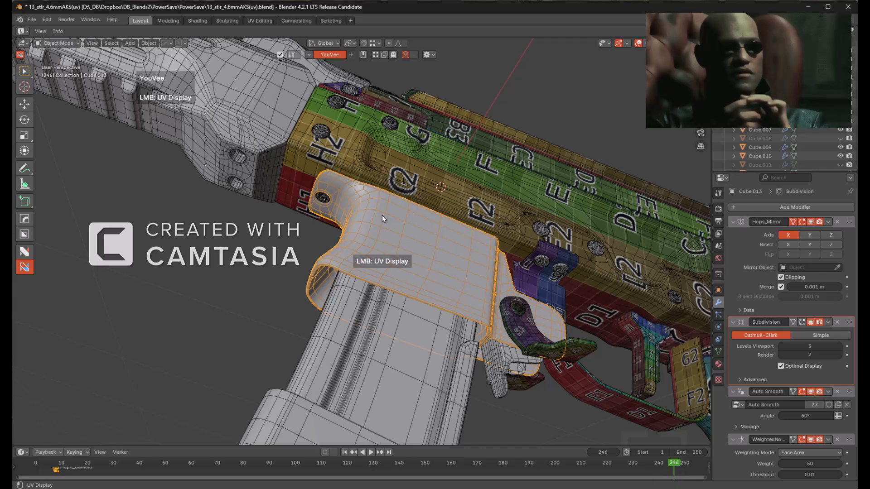
- Isolate Cube.013, start editing its mesh, and select all of it with its UVs displayed
{"action": "key", "text": "KP_Divide"}
{"action": "middle_click_drag", "start_coordinate": [347, 233], "coordinate": [409, 223]}
{"action": "scroll", "coordinate": [409, 223], "scroll_direction": "up", "scroll_amount": 5}
{"action": "key", "text": "Tab"}
{"action": "middle_click_drag", "start_coordinate": [395, 208], "coordinate": [420, 217]}
{"action": "left_click", "coordinate": [382, 188]}
{"action": "key", "text": "a"}
{"action": "middle_click_drag", "start_coordinate": [357, 197], "coordinate": [680, 217]}
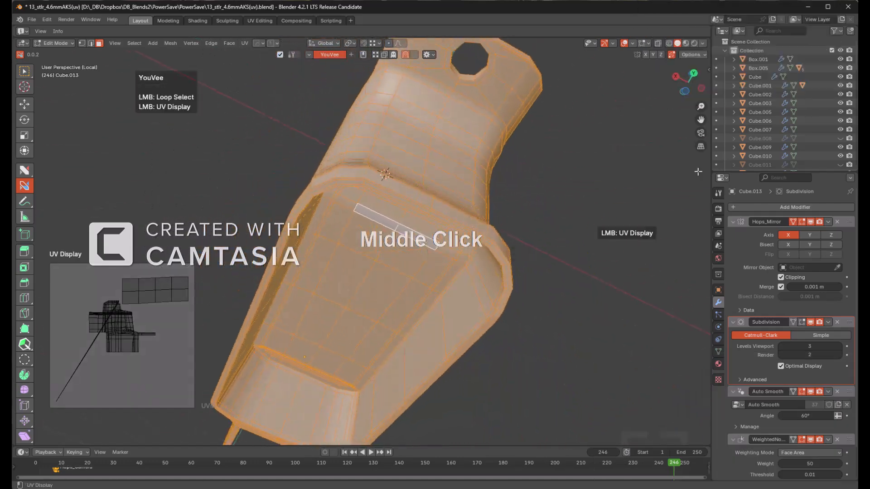
- Toggle the Hops_Mirror modifier's viewport display off and on to inspect the mirrored half
{"action": "left_click", "coordinate": [809, 222]}
{"action": "left_click", "coordinate": [809, 222]}
{"action": "scroll", "coordinate": [418, 179], "scroll_direction": "up", "scroll_amount": 2}
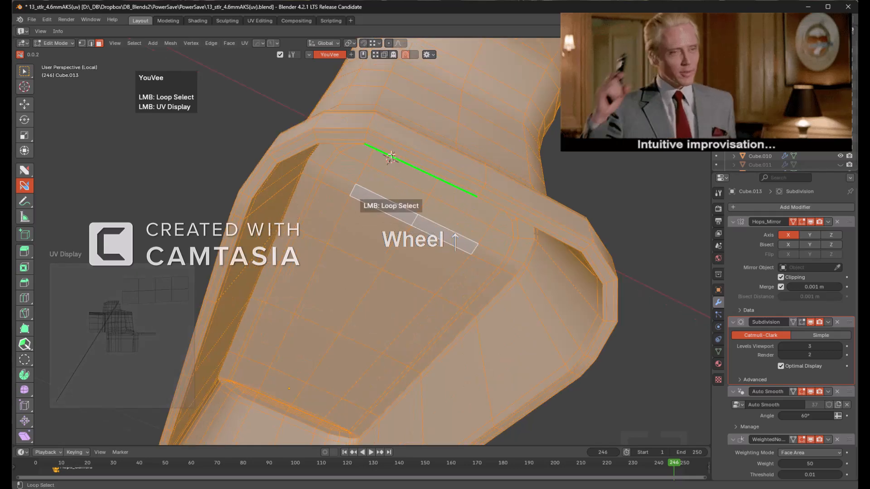
- Clear the selection and mark a seam along the outer rim loop of the magazine opening
{"action": "key", "text": "alt+a"}
{"action": "middle_click_drag", "start_coordinate": [389, 122], "coordinate": [342, 210]}
{"action": "scroll", "coordinate": [423, 205], "scroll_direction": "up", "scroll_amount": 2}
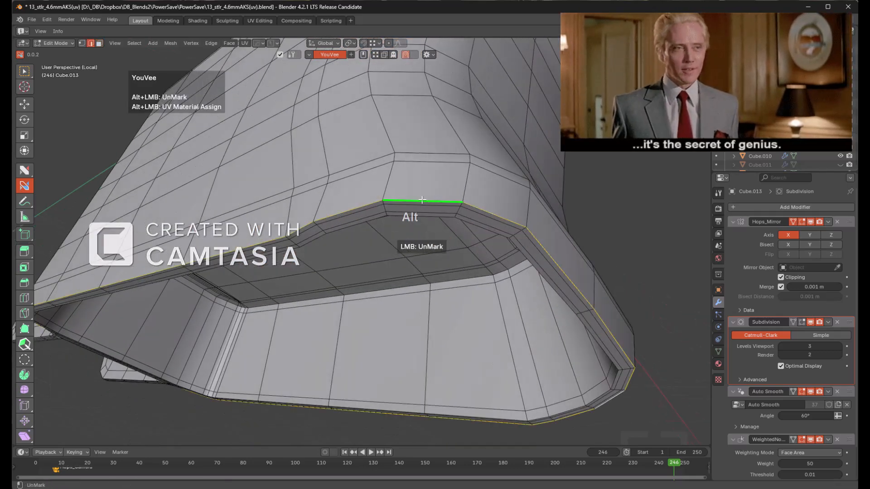
{"action": "left_click", "coordinate": [422, 199]}
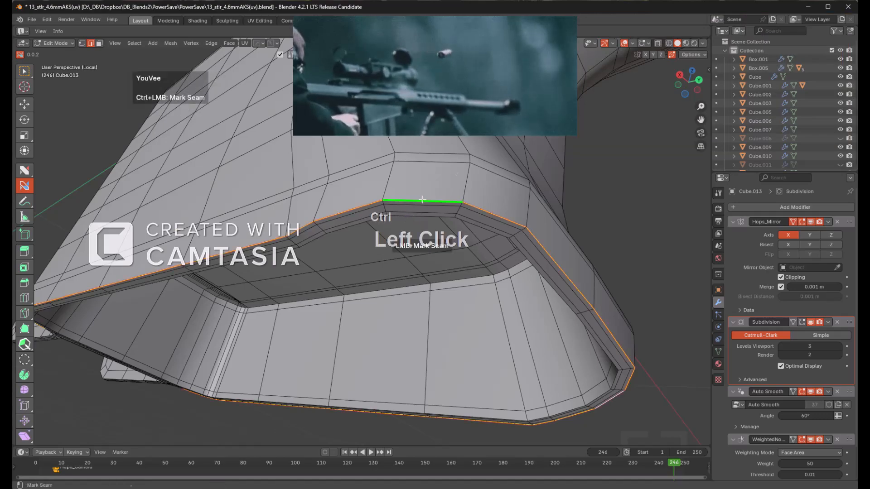
{"action": "scroll", "coordinate": [406, 235], "scroll_direction": "down", "scroll_amount": 2}
- Mark a seam along the outer edge loop of the side flanges adjoining the magazine opening
{"action": "middle_click_drag", "start_coordinate": [406, 235], "coordinate": [407, 195]}
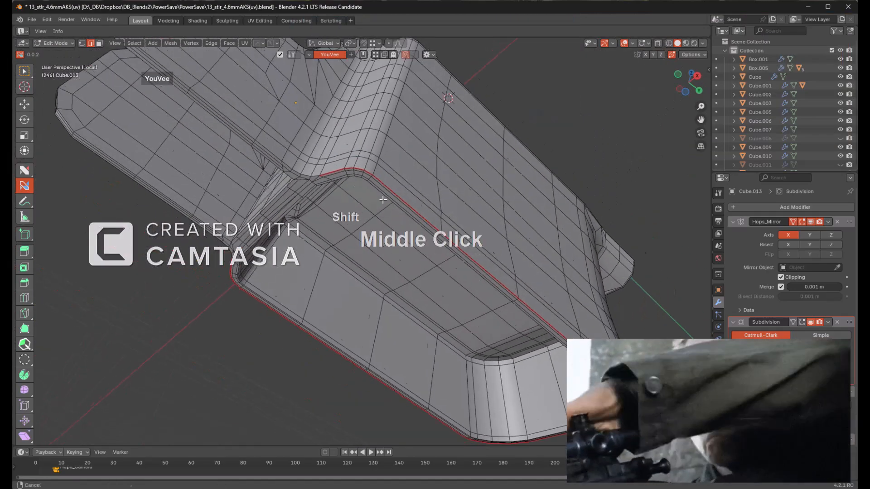
{"action": "scroll", "coordinate": [384, 186], "scroll_direction": "up", "scroll_amount": 2}
{"action": "left_click", "coordinate": [384, 183], "text": "ctrl"}
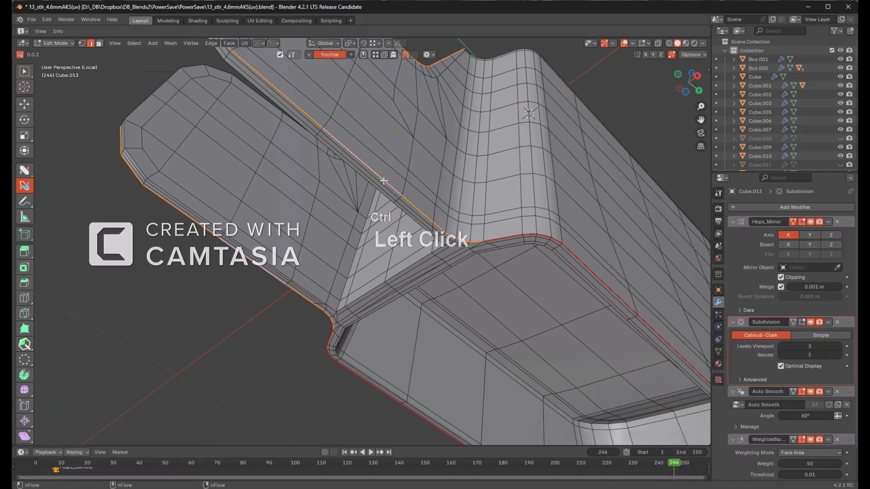
- Mark a seam along the outer edge of the flange that carries the screw hole
{"action": "middle_click_drag", "start_coordinate": [480, 123], "coordinate": [411, 191]}
{"action": "left_click", "coordinate": [391, 225]}
{"action": "scroll", "coordinate": [407, 210], "scroll_direction": "down", "scroll_amount": 2}
{"action": "key", "text": "shift+KP_End"}
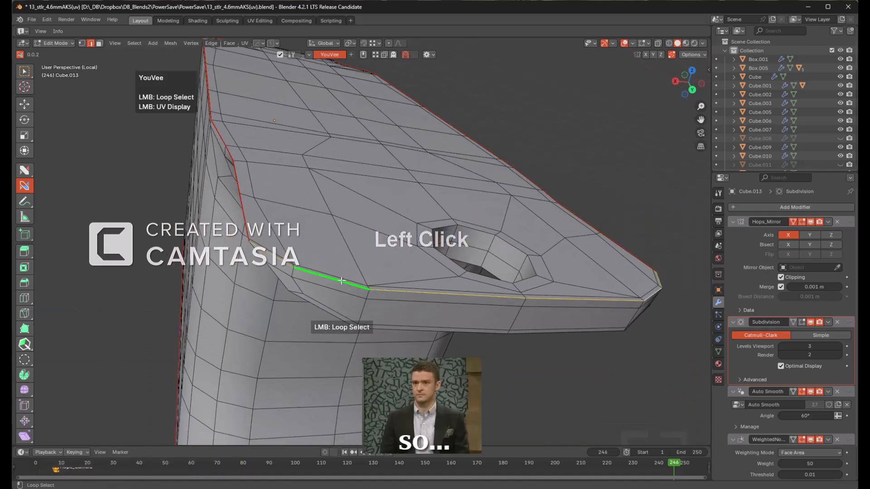
{"action": "left_click", "coordinate": [341, 281], "text": "ctrl"}
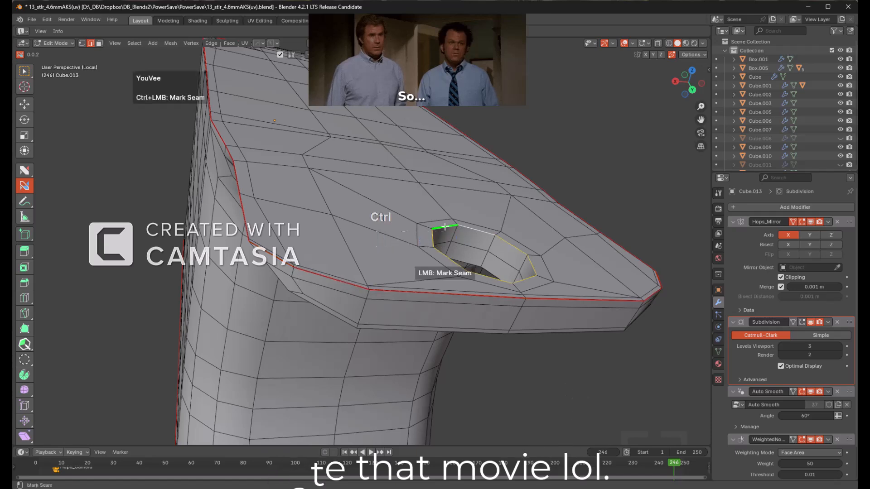
- Mark the outer rim of the flange's screw hole as a seam
{"action": "middle_click_drag", "start_coordinate": [440, 226], "coordinate": [334, 171]}
{"action": "scroll", "coordinate": [334, 171], "scroll_direction": "up", "scroll_amount": 2}
{"action": "scroll", "coordinate": [312, 139], "scroll_direction": "down", "scroll_amount": 2}
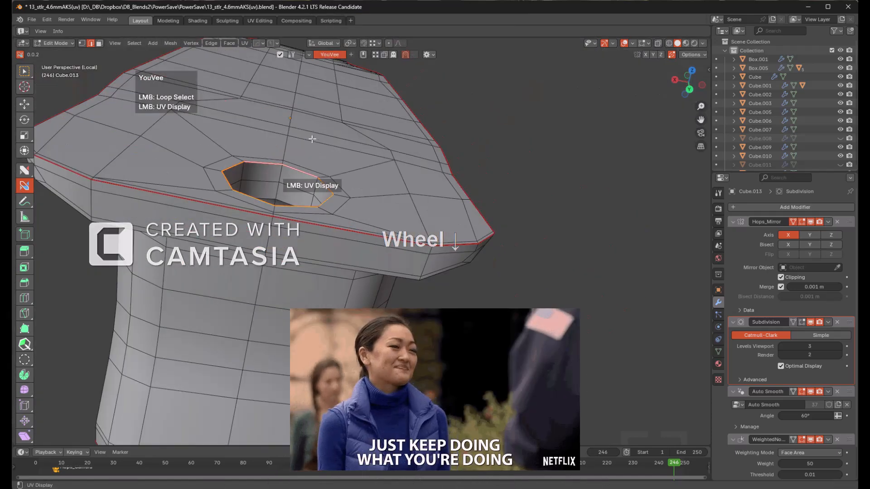
{"action": "left_click", "coordinate": [276, 190], "text": "ctrl"}
- Select the edge loop within the wall of the screw hole from the flange's inner side
{"action": "middle_click_drag", "start_coordinate": [276, 190], "coordinate": [363, 177]}
{"action": "scroll", "coordinate": [341, 220], "scroll_direction": "down", "scroll_amount": 6}
{"action": "scroll", "coordinate": [510, 147], "scroll_direction": "up", "scroll_amount": 1}
{"action": "middle_click_drag", "start_coordinate": [509, 147], "coordinate": [332, 121], "text": "shift"}
{"action": "scroll", "coordinate": [437, 193], "scroll_direction": "up", "scroll_amount": 7}
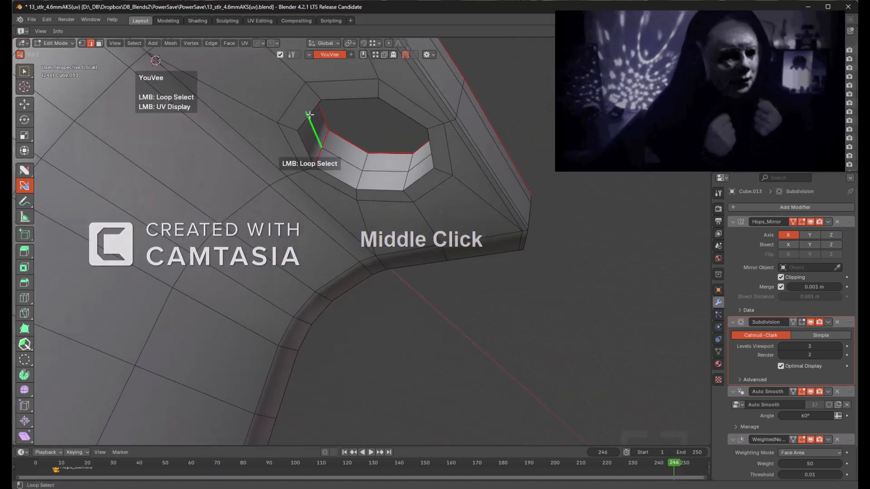
{"action": "left_click", "coordinate": [310, 115]}
- Delete the stray edge loop running across the crossbar beside the magazine opening, just above its neighbouring edge
{"action": "scroll", "coordinate": [311, 112], "scroll_direction": "down", "scroll_amount": 5}
{"action": "middle_click_drag", "start_coordinate": [290, 117], "coordinate": [366, 140]}
{"action": "scroll", "coordinate": [409, 140], "scroll_direction": "up", "scroll_amount": 5}
{"action": "scroll", "coordinate": [417, 107], "scroll_direction": "down", "scroll_amount": 3}
{"action": "scroll", "coordinate": [366, 139], "scroll_direction": "up", "scroll_amount": 4}
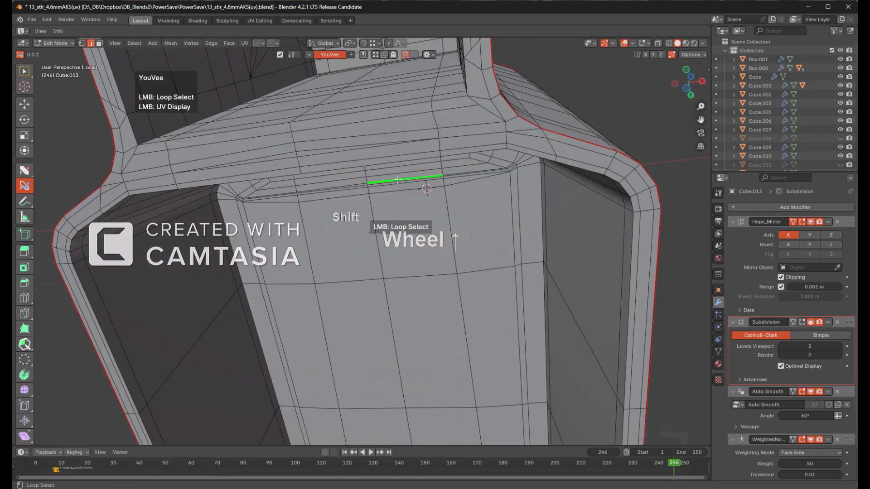
{"action": "left_click", "coordinate": [305, 154]}
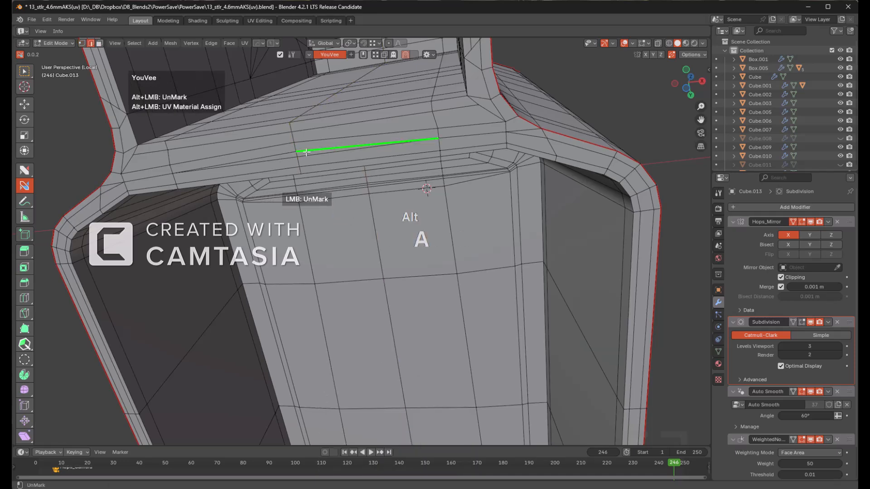
{"action": "middle_click_drag", "start_coordinate": [307, 153], "coordinate": [339, 172]}
{"action": "scroll", "coordinate": [369, 168], "scroll_direction": "up", "scroll_amount": 3}
{"action": "key", "text": "1"}
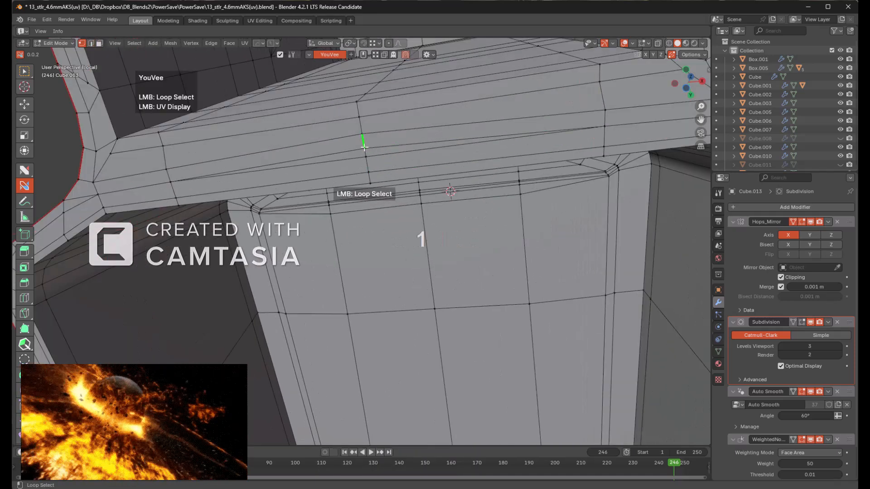
{"action": "key", "text": "w"}
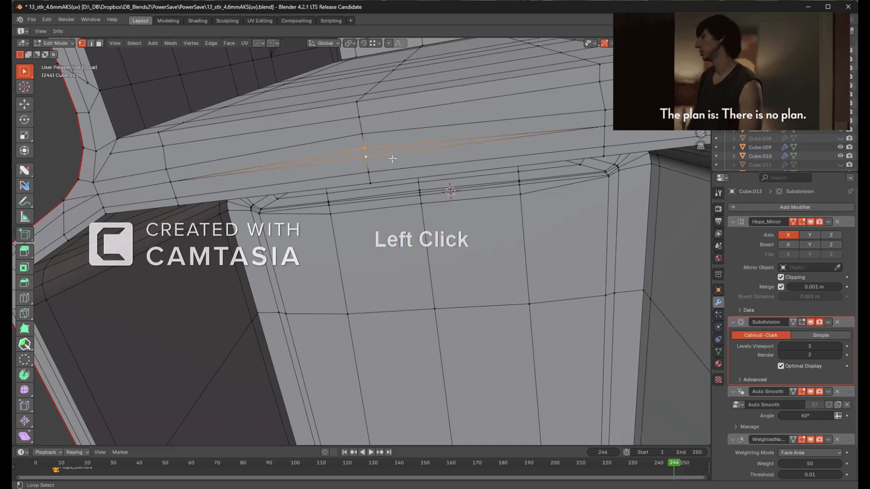
{"action": "key", "text": "2"}
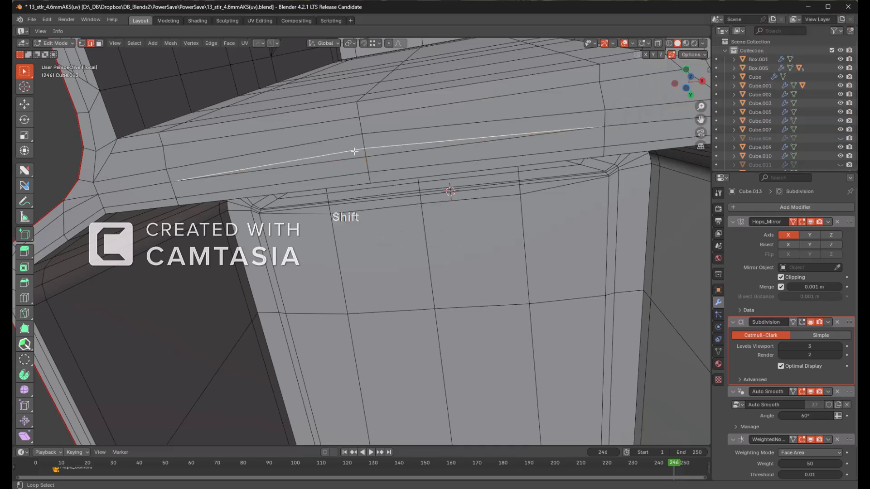
{"action": "key", "text": "x"}
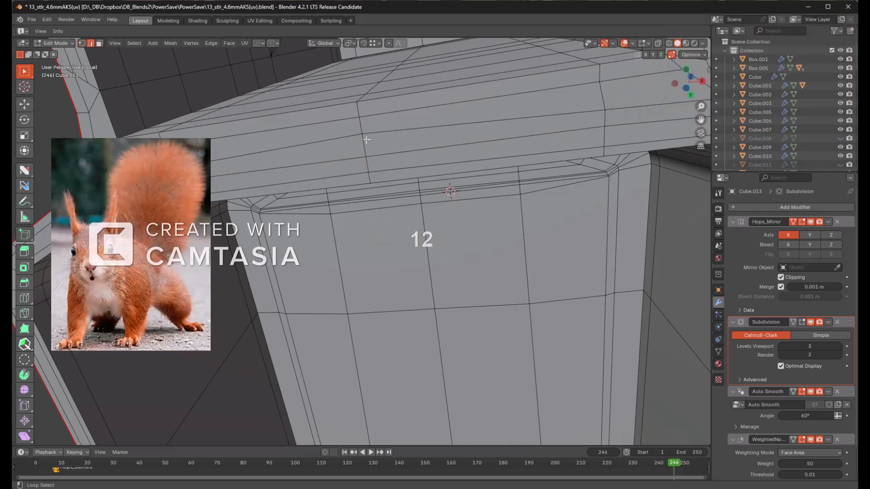
- Slide the vertex in the middle of the crossbar along its edge
{"action": "key", "text": "1"}
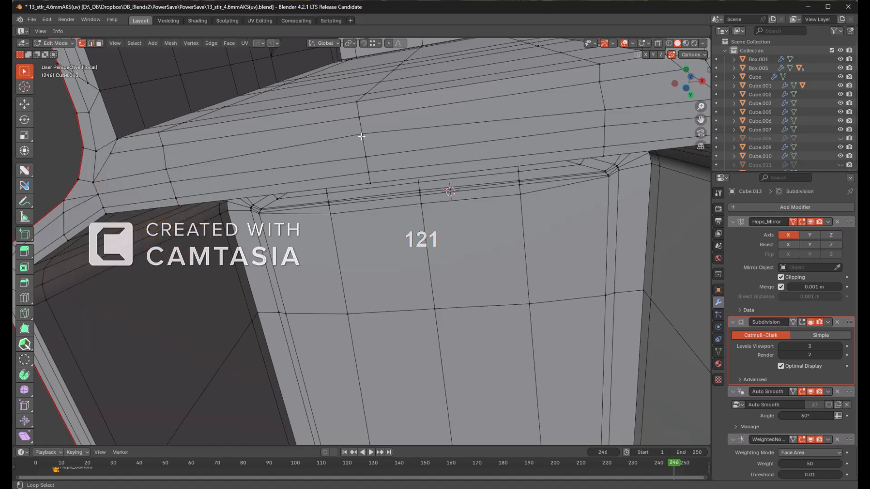
{"action": "key", "text": "g"}
{"action": "key", "text": "g"}
{"action": "scroll", "coordinate": [394, 167], "scroll_direction": "down", "scroll_amount": 3}
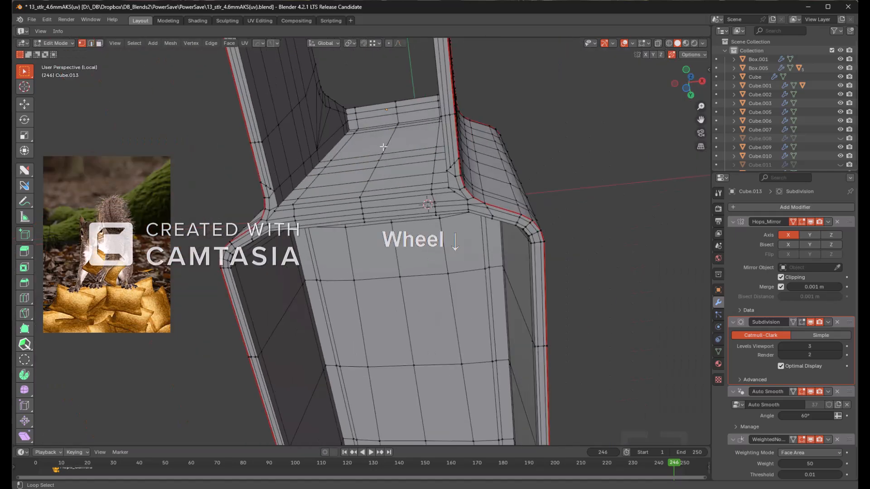
- Check the seam boundaries by selecting linked faces on the part, and clear the selection
{"action": "key", "text": "Tab"}
{"action": "middle_click_drag", "start_coordinate": [394, 167], "coordinate": [420, 220]}
{"action": "key", "text": "alt+a"}
{"action": "key", "text": "3"}
{"action": "key", "text": "l"}
{"action": "key", "text": "KP_1"}
{"action": "key", "text": "alt+a"}
{"action": "scroll", "coordinate": [376, 218], "scroll_direction": "up", "scroll_amount": 4}
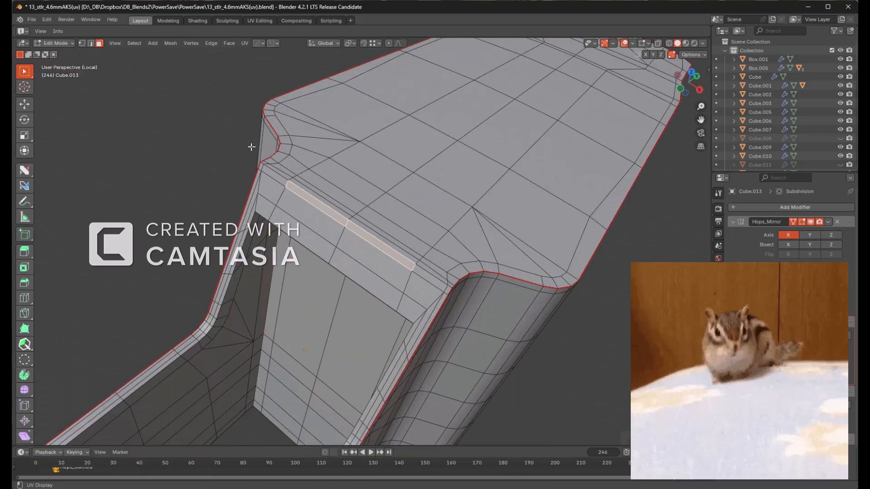
- Activate YouVee with its UV display and mark a seam across the crossbar edge joining the two side seams
{"action": "left_click", "coordinate": [243, 71]}
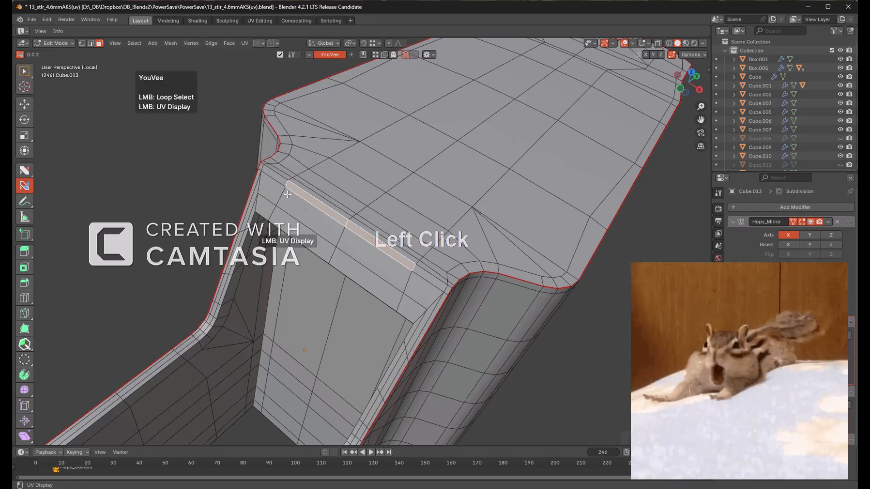
{"action": "left_click", "coordinate": [274, 173]}
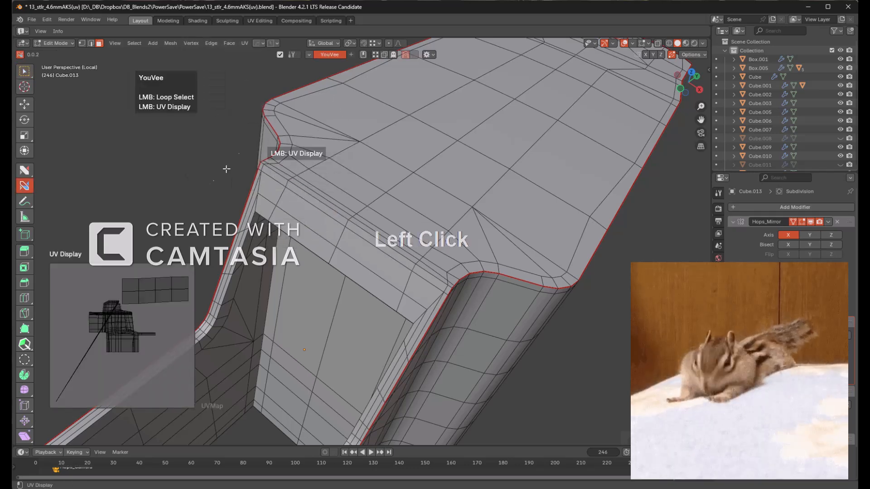
{"action": "key", "text": "ctrl"}
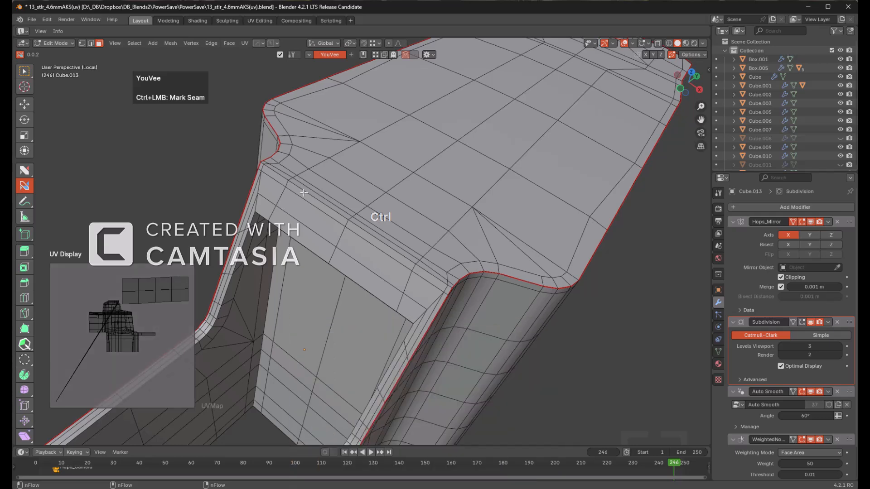
{"action": "left_click", "coordinate": [381, 241], "text": "ctrl"}
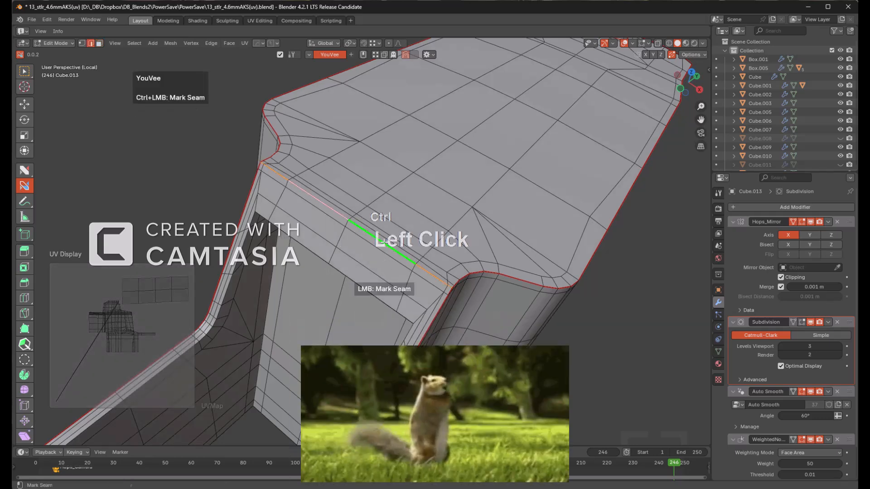
- Unwrap the large outer panel island and the linked island of the flanges and channel, showing their UVs
{"action": "middle_click_drag", "start_coordinate": [397, 259], "coordinate": [487, 195]}
{"action": "key", "text": "l"}
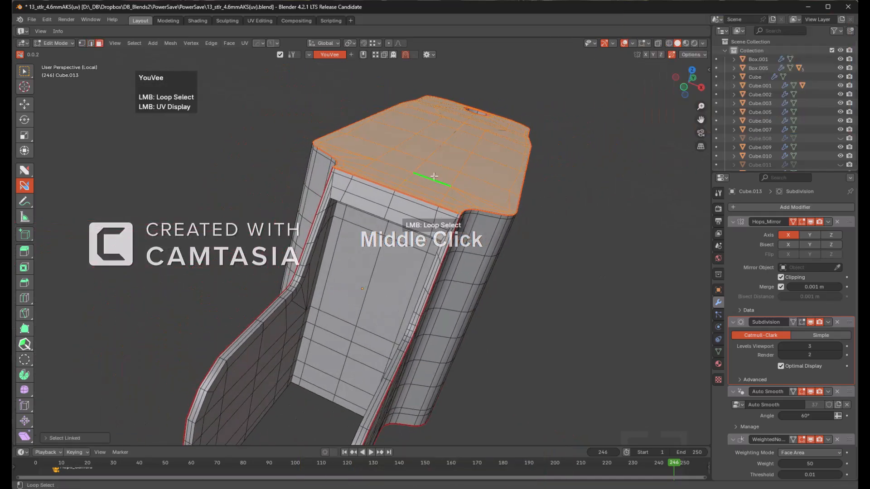
{"action": "left_click", "coordinate": [550, 222], "text": "ctrl+shift"}
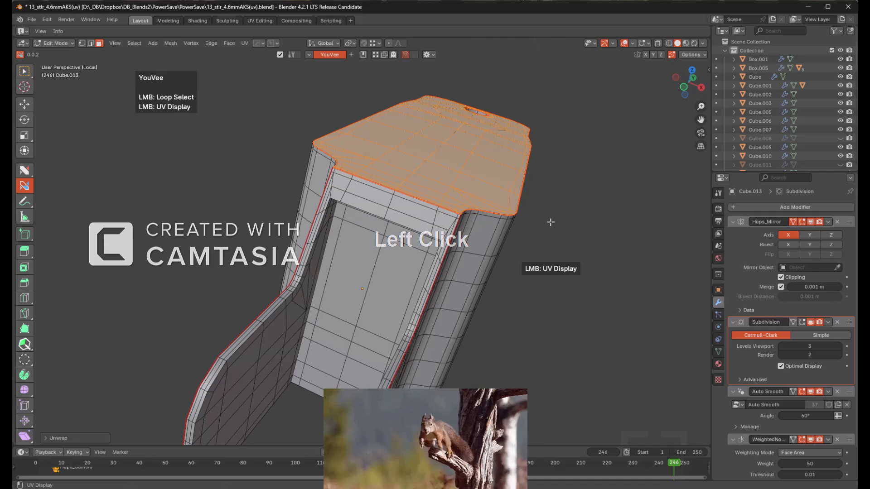
{"action": "left_click", "coordinate": [550, 222]}
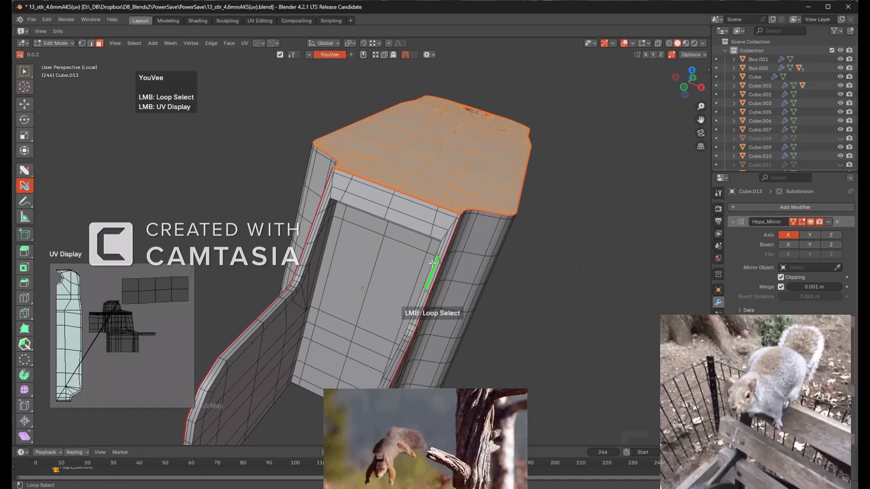
{"action": "middle_click_drag", "start_coordinate": [427, 245], "coordinate": [550, 266]}
{"action": "key", "text": "l"}
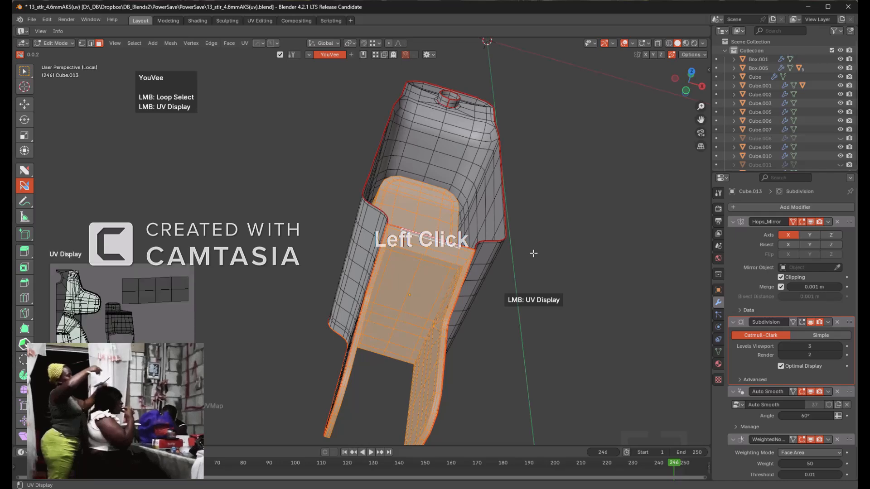
- Mark a seam along the inner rim edge loop of the magazine opening
{"action": "middle_click_drag", "start_coordinate": [517, 299], "coordinate": [437, 160]}
{"action": "scroll", "coordinate": [422, 190], "scroll_direction": "up", "scroll_amount": 3}
{"action": "middle_click_drag", "start_coordinate": [408, 206], "coordinate": [467, 191]}
{"action": "scroll", "coordinate": [466, 192], "scroll_direction": "up", "scroll_amount": 2}
{"action": "key", "text": "alt+a"}
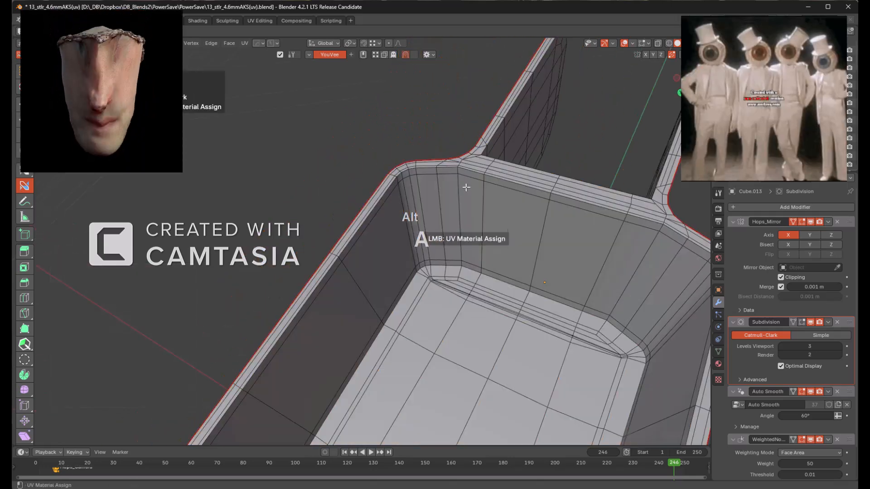
{"action": "left_click", "coordinate": [576, 200]}
{"action": "key", "text": "alt"}
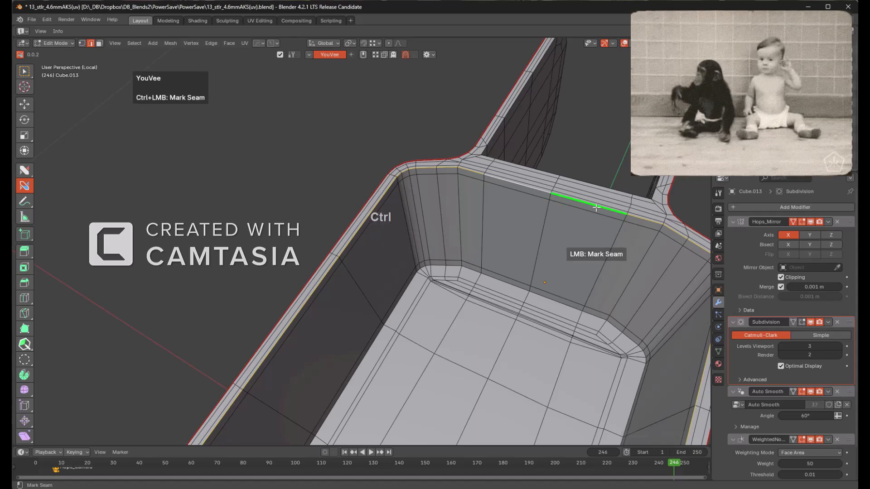
{"action": "left_click", "coordinate": [596, 207], "text": "ctrl"}
- Select all linked faces inside the magazine well and unwrap them
{"action": "middle_click_drag", "start_coordinate": [596, 207], "coordinate": [466, 252], "text": "shift"}
{"action": "scroll", "coordinate": [352, 283], "scroll_direction": "down", "scroll_amount": 3}
{"action": "scroll", "coordinate": [448, 254], "scroll_direction": "up", "scroll_amount": 3}
{"action": "middle_click", "coordinate": [422, 228], "text": "alt"}
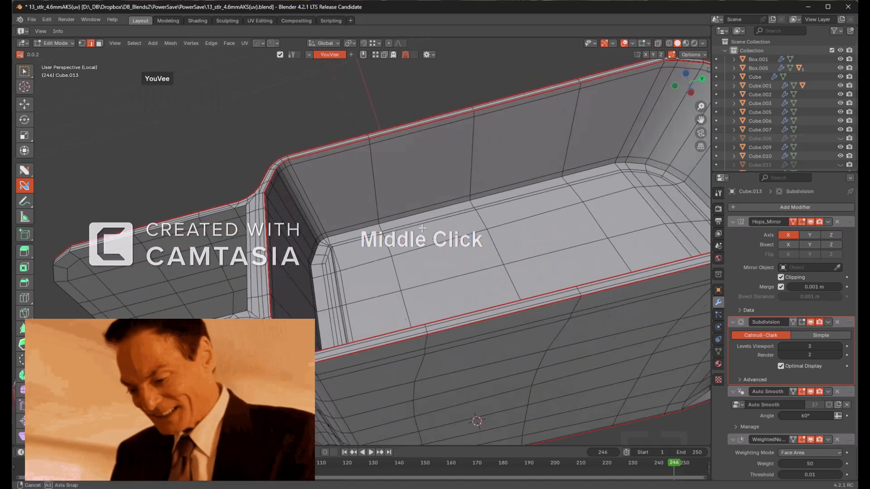
{"action": "key", "text": "l"}
{"action": "key", "text": "a"}
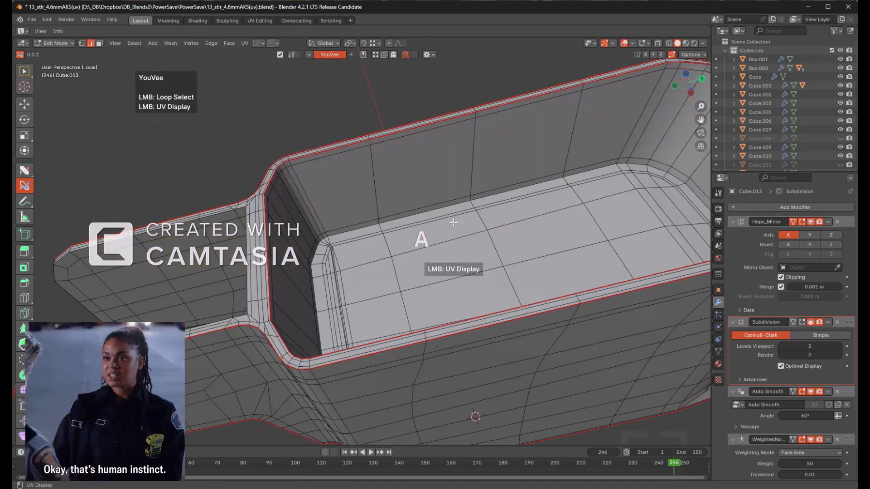
{"action": "key", "text": "l"}
{"action": "middle_click_drag", "start_coordinate": [453, 223], "coordinate": [476, 234]}
{"action": "scroll", "coordinate": [399, 240], "scroll_direction": "up", "scroll_amount": 3}
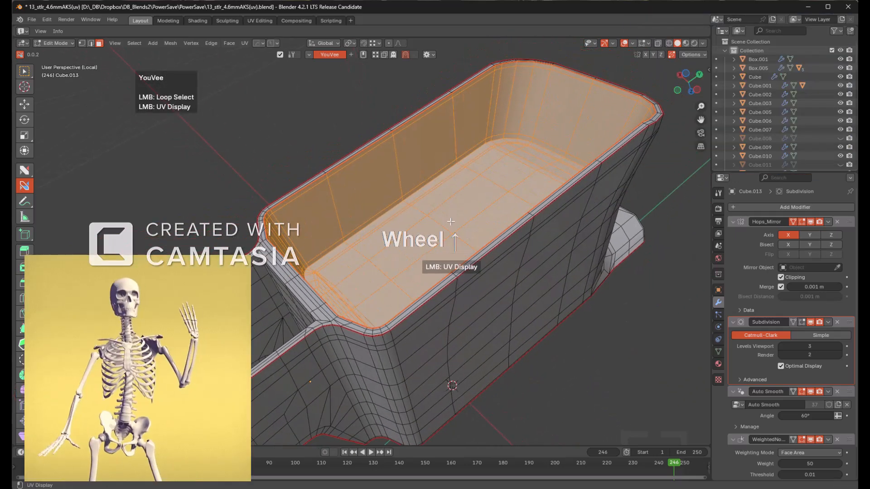
{"action": "key", "text": "shift+ctrl"}
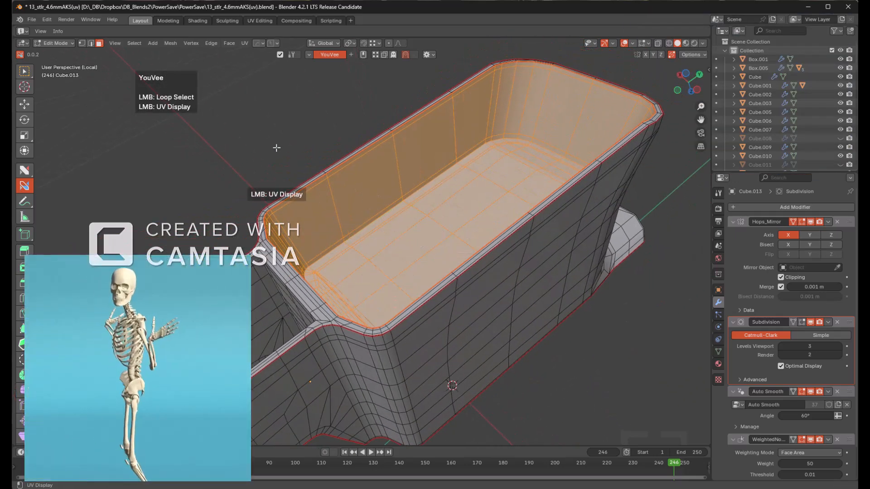
{"action": "left_click", "coordinate": [276, 147], "text": "ctrl+shift"}
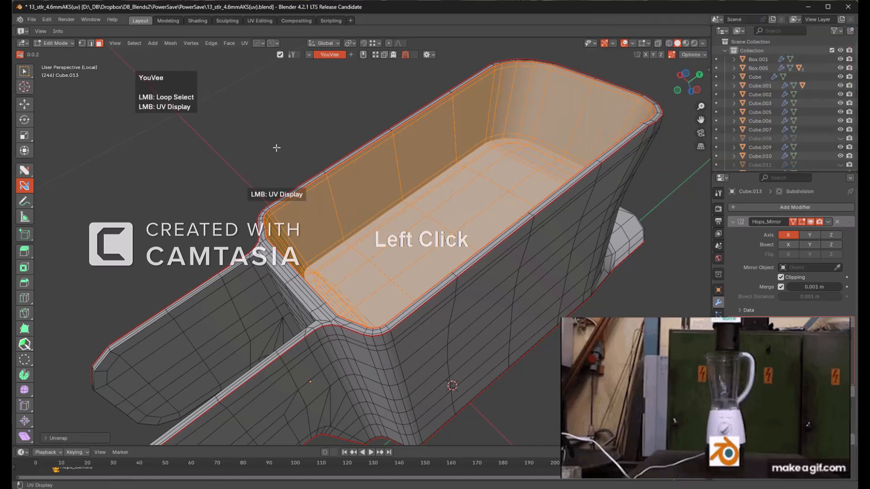
- Unwrap the well's interior again with the UV display shown, and hide the interior faces
{"action": "middle_click_drag", "start_coordinate": [257, 177], "coordinate": [325, 157], "text": "shift"}
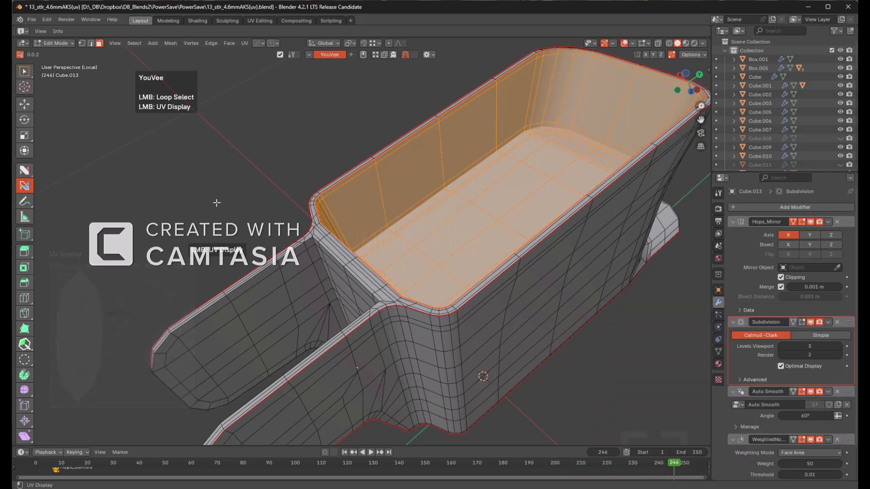
{"action": "key", "text": "Tab"}
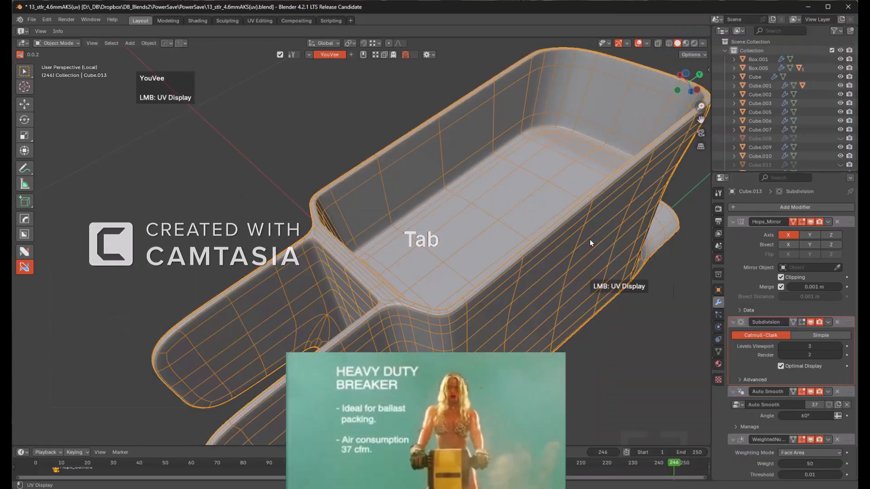
{"action": "key", "text": "Tab"}
{"action": "middle_click_drag", "start_coordinate": [407, 236], "coordinate": [349, 217]}
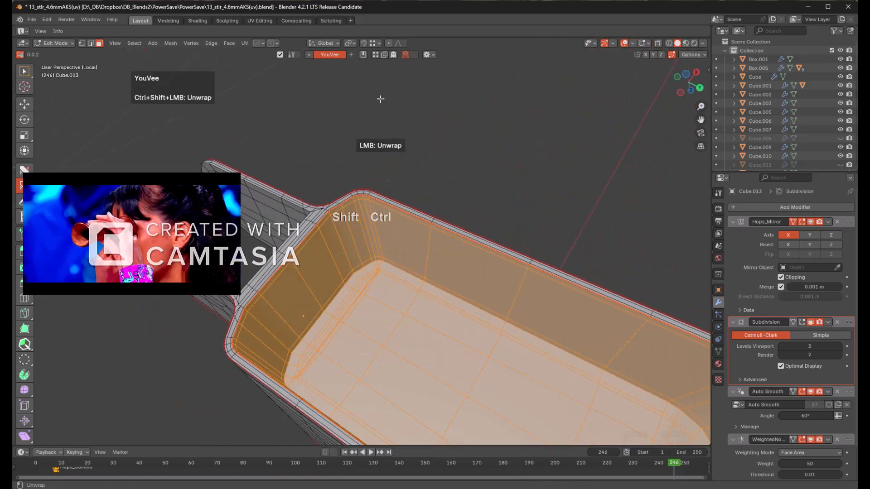
{"action": "left_click", "coordinate": [380, 99], "text": "ctrl+shift"}
{"action": "left_click", "coordinate": [381, 99]}
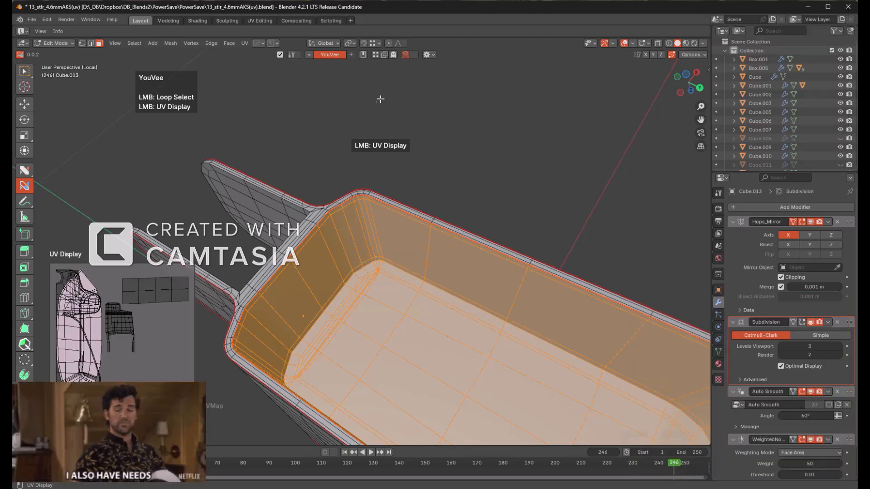
{"action": "key", "text": "h"}
- Select the linked island of the opening's rim and the inner flange faces and unwrap it
{"action": "middle_click_drag", "start_coordinate": [379, 138], "coordinate": [450, 163]}
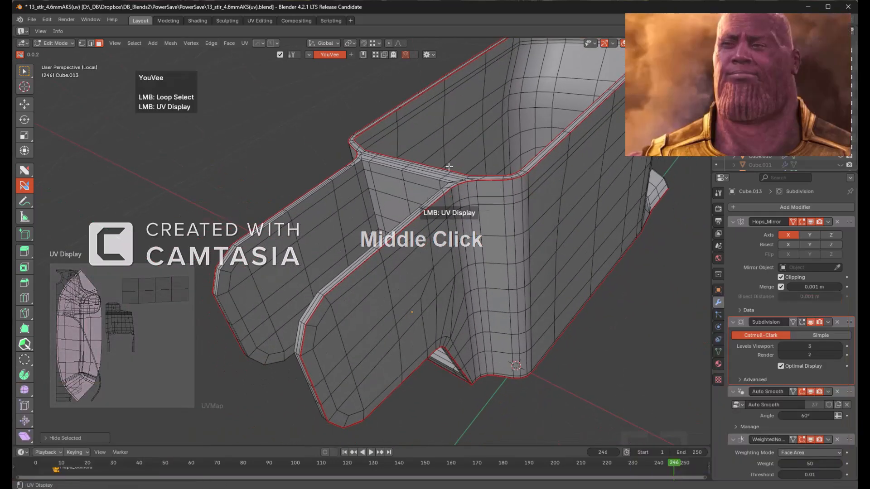
{"action": "key", "text": "KP_1"}
{"action": "key", "text": "l"}
{"action": "middle_click_drag", "start_coordinate": [446, 160], "coordinate": [507, 202]}
{"action": "scroll", "coordinate": [484, 215], "scroll_direction": "down", "scroll_amount": 1}
{"action": "left_click", "coordinate": [532, 121], "text": "ctrl+shift"}
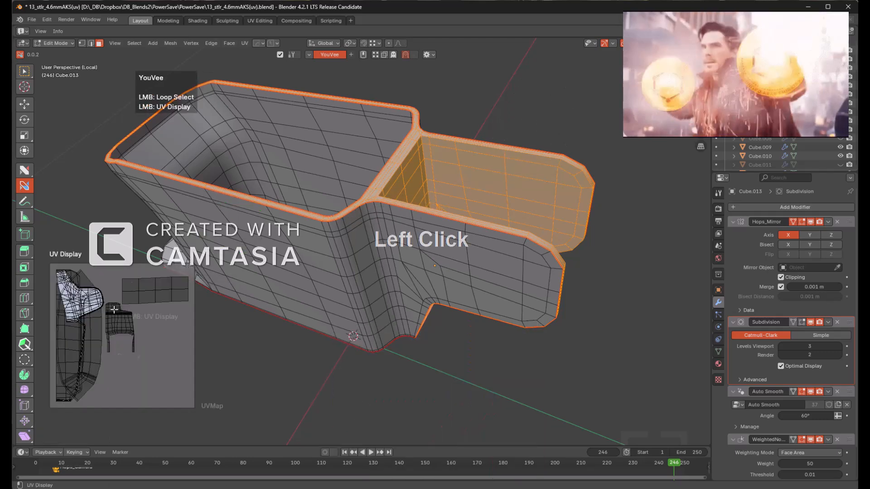
- Assign the YouVee checker material to the magazine well and inspect the texture from the side in Object Mode
{"action": "middle_click_drag", "start_coordinate": [325, 200], "coordinate": [369, 211]}
{"action": "left_click", "coordinate": [448, 230], "text": "alt"}
{"action": "middle_click_drag", "start_coordinate": [455, 156], "coordinate": [436, 164], "text": "alt"}
{"action": "key", "text": "Tab"}
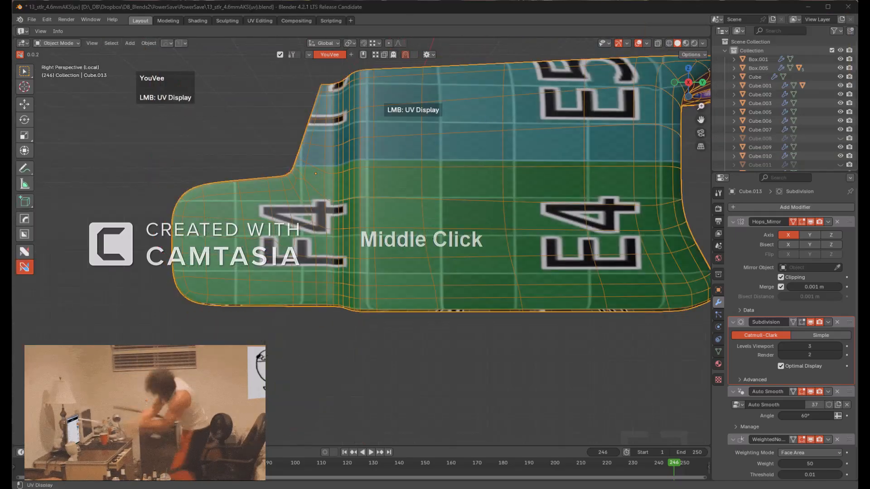
{"action": "middle_click_drag", "start_coordinate": [262, 122], "coordinate": [436, 129]}
- Return to Edit Mode, clear the selection and unlink the YouVee material from the Cube.013 material slot
{"action": "key", "text": "Tab"}
{"action": "key", "text": "alt+a"}
{"action": "left_click", "coordinate": [719, 364]}
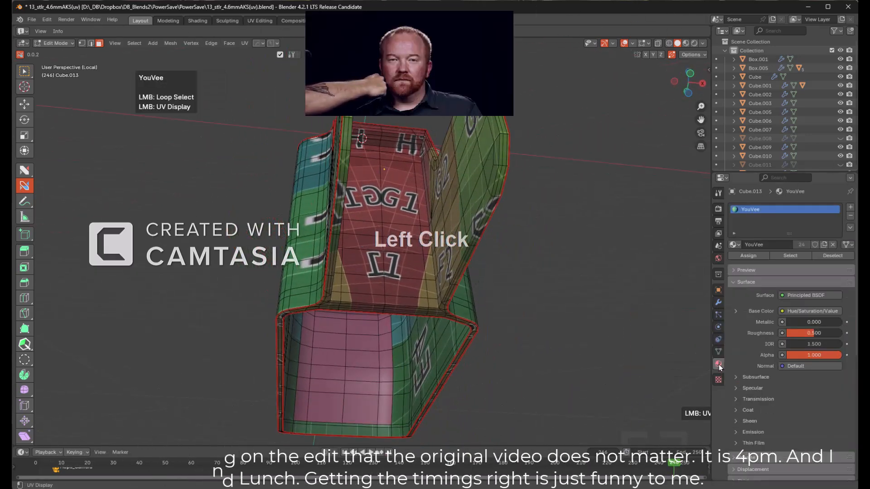
{"action": "left_click", "coordinate": [831, 245]}
- Mark a seam along the lower edge at the tip of the screw-hole flange and clear the selection
{"action": "middle_click_drag", "start_coordinate": [483, 182], "coordinate": [414, 227]}
{"action": "scroll", "coordinate": [414, 227], "scroll_direction": "down", "scroll_amount": 1}
{"action": "middle_click_drag", "start_coordinate": [584, 195], "coordinate": [473, 182]}
{"action": "scroll", "coordinate": [472, 188], "scroll_direction": "down", "scroll_amount": 2}
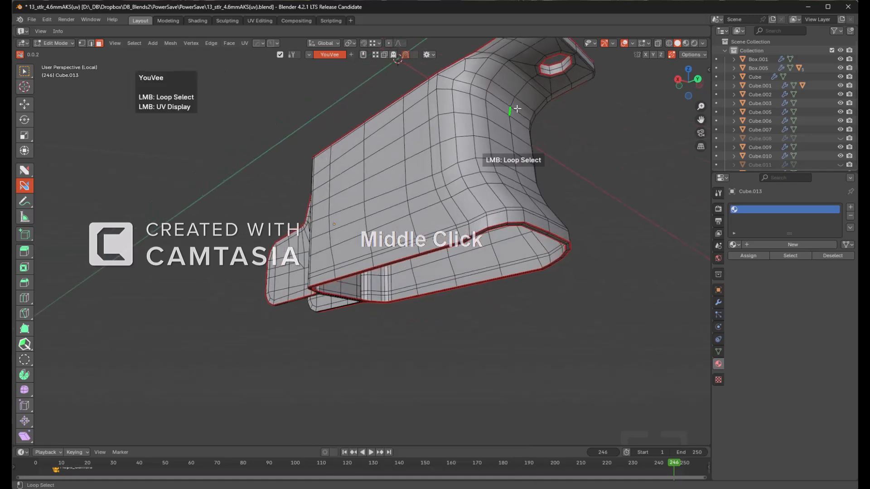
{"action": "middle_click_drag", "start_coordinate": [513, 115], "coordinate": [467, 183]}
{"action": "scroll", "coordinate": [467, 183], "scroll_direction": "up", "scroll_amount": 4}
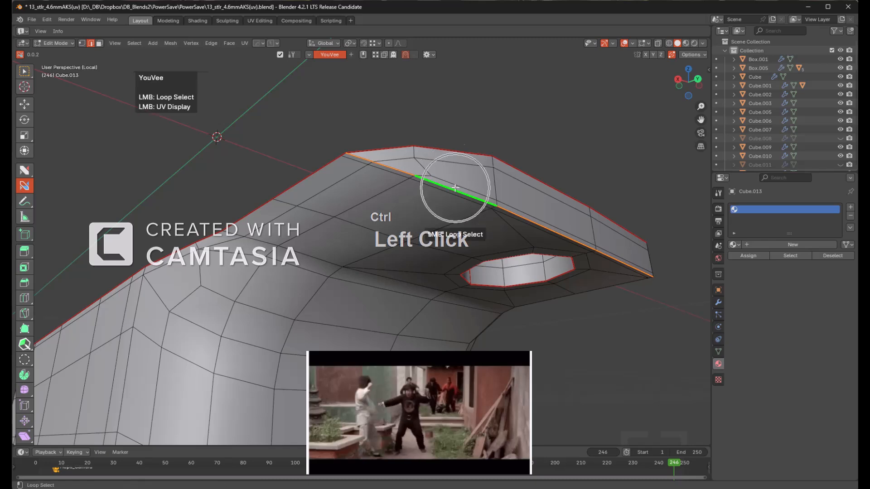
{"action": "key", "text": "alt+a"}
{"action": "scroll", "coordinate": [471, 194], "scroll_direction": "down", "scroll_amount": 5}
{"action": "middle_click_drag", "start_coordinate": [399, 265], "coordinate": [435, 209], "text": "shift"}
{"action": "scroll", "coordinate": [466, 193], "scroll_direction": "down", "scroll_amount": 2}
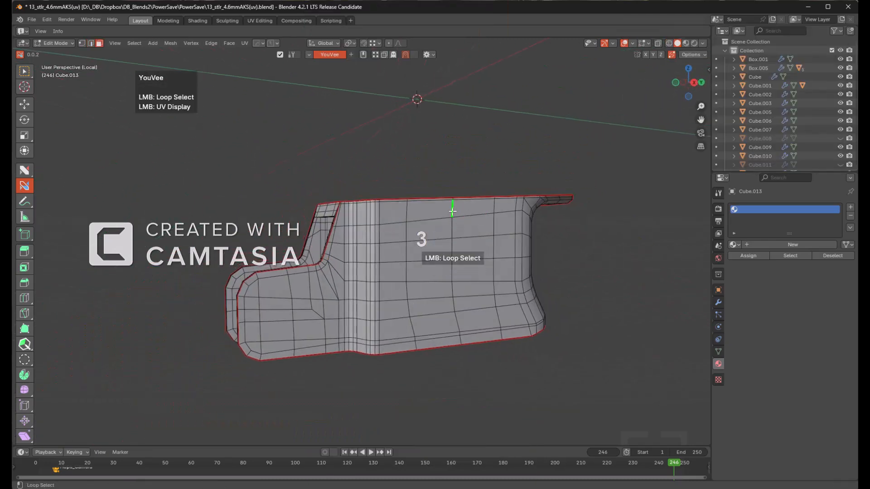
- Select the linked outer shell of the magazine well, display its UVs and hide the shell
{"action": "middle_click_drag", "start_coordinate": [402, 240], "coordinate": [432, 251]}
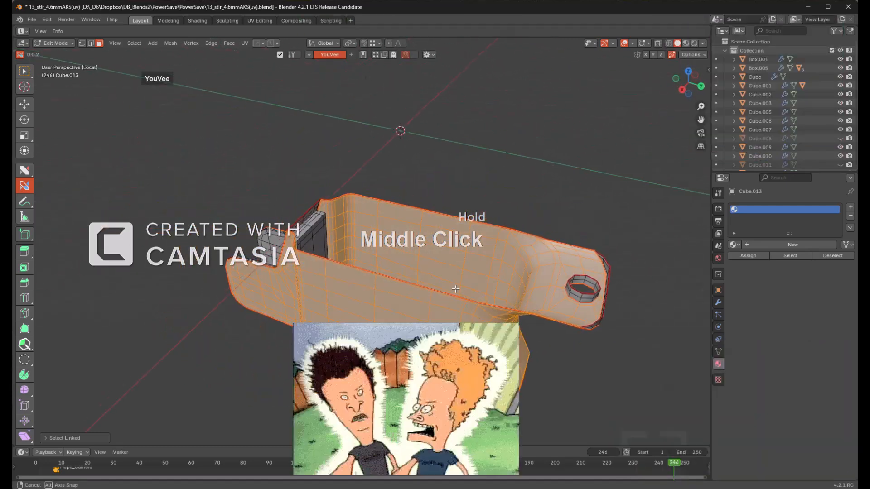
{"action": "middle_click_drag", "start_coordinate": [532, 247], "coordinate": [485, 246]}
{"action": "scroll", "coordinate": [484, 247], "scroll_direction": "up", "scroll_amount": 2}
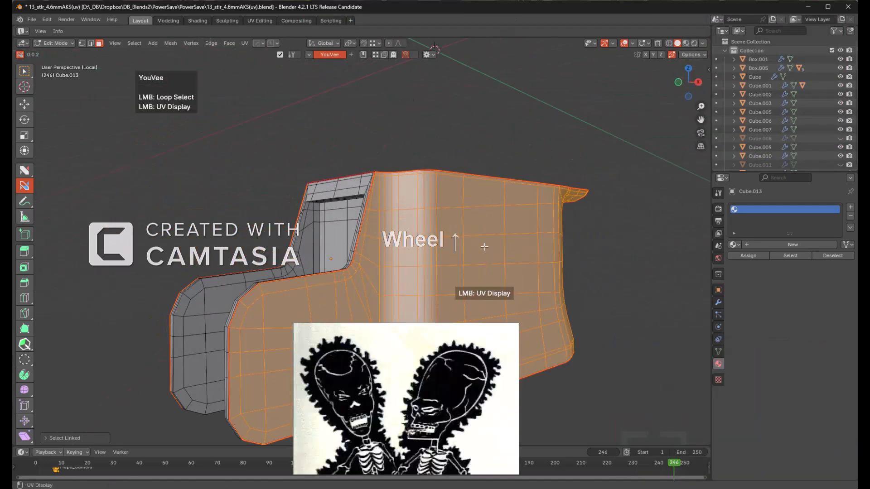
{"action": "left_click", "coordinate": [576, 264]}
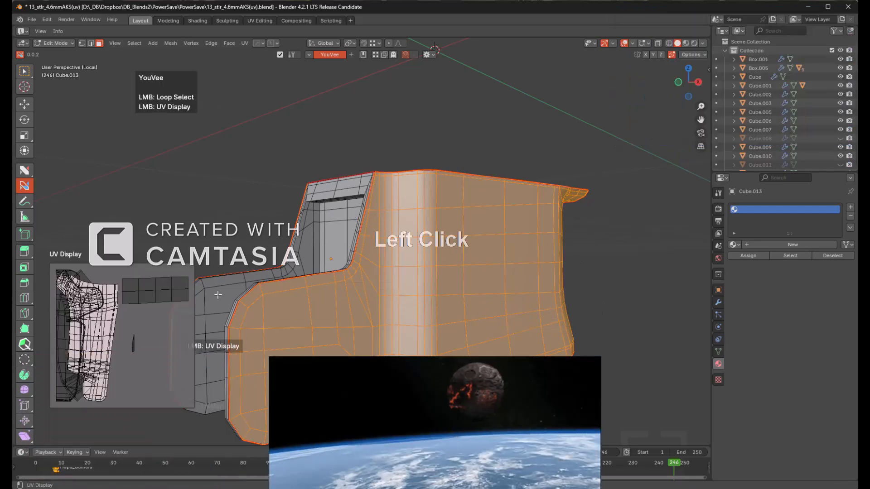
{"action": "key", "text": "h"}
- Select the linked flange edge strip and the screw-hole wall, unwrap them and hide them
{"action": "middle_click_drag", "start_coordinate": [313, 246], "coordinate": [375, 214]}
{"action": "key", "text": "KP_1"}
{"action": "scroll", "coordinate": [379, 207], "scroll_direction": "up", "scroll_amount": 3}
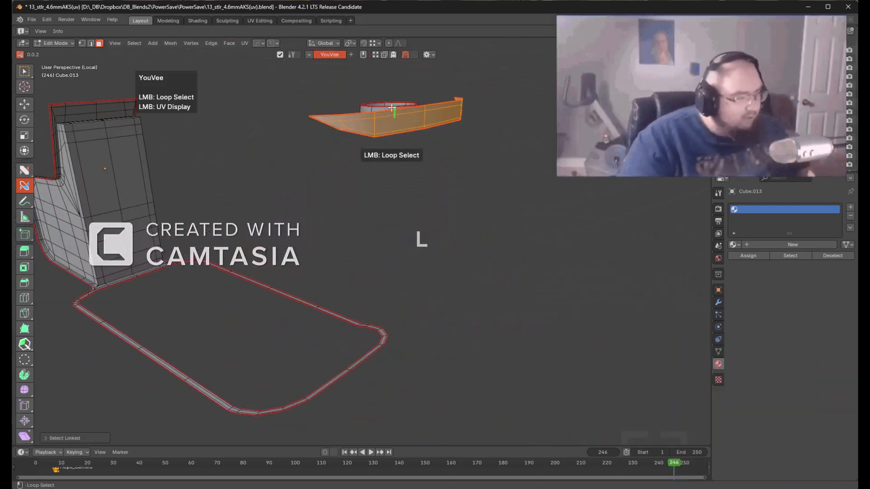
{"action": "key", "text": "KP_Decimal"}
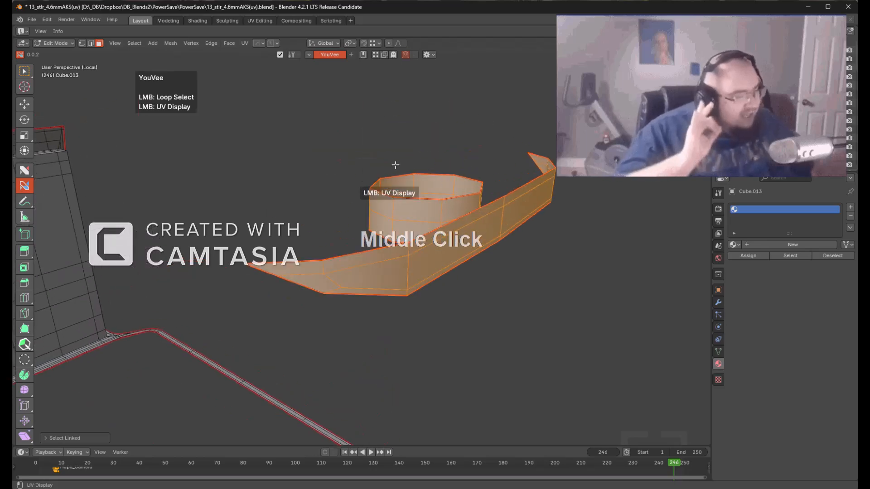
{"action": "middle_click_drag", "start_coordinate": [393, 155], "coordinate": [398, 170]}
{"action": "left_click", "coordinate": [348, 174]}
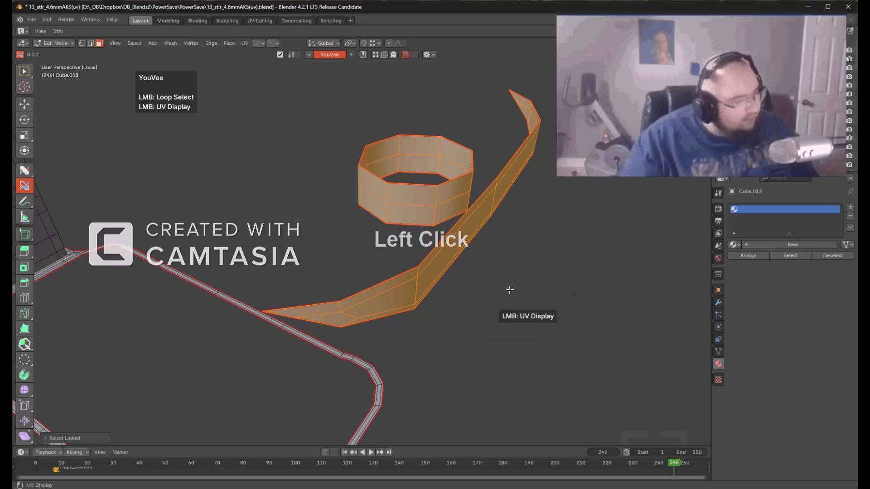
{"action": "key", "text": "shift+ctrl"}
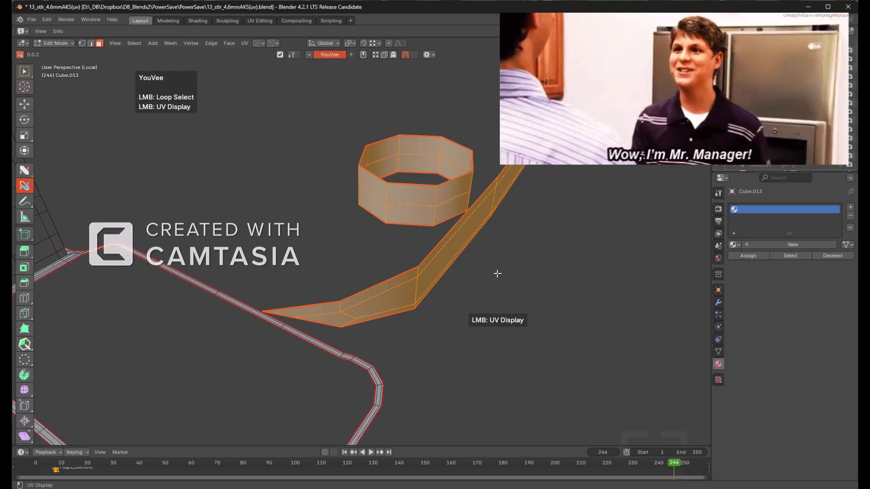
{"action": "key", "text": "h"}
- Mark seams along the inner edge loop of the side walls and across the end of the floor between them
{"action": "scroll", "coordinate": [498, 269], "scroll_direction": "down", "scroll_amount": 3}
{"action": "middle_click_drag", "start_coordinate": [394, 271], "coordinate": [516, 295], "text": "shift"}
{"action": "middle_click_drag", "start_coordinate": [150, 284], "coordinate": [408, 235], "text": "shift"}
{"action": "key", "text": "l"}
{"action": "key", "text": "KP_Decimal"}
{"action": "middle_click_drag", "start_coordinate": [408, 236], "coordinate": [507, 235]}
{"action": "scroll", "coordinate": [409, 206], "scroll_direction": "up", "scroll_amount": 2}
{"action": "scroll", "coordinate": [442, 301], "scroll_direction": "up", "scroll_amount": 4}
{"action": "key", "text": "alt+a"}
{"action": "key", "text": "KP_1"}
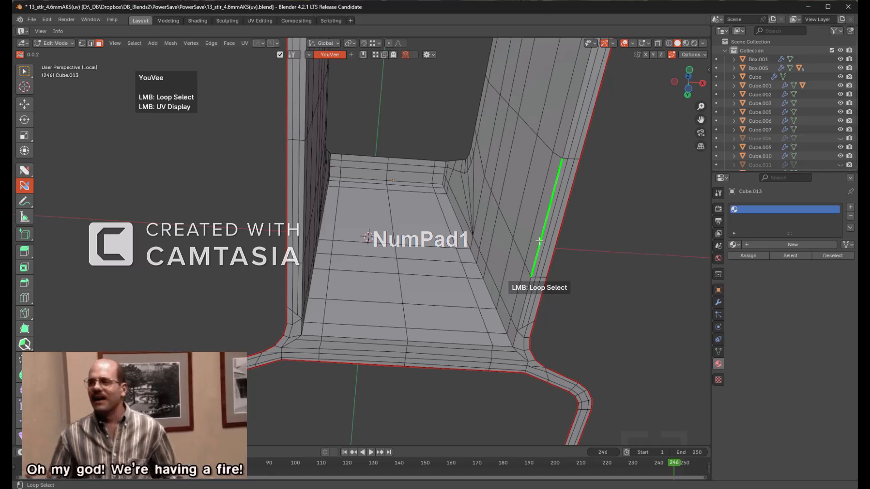
{"action": "middle_click_drag", "start_coordinate": [539, 241], "coordinate": [520, 321]}
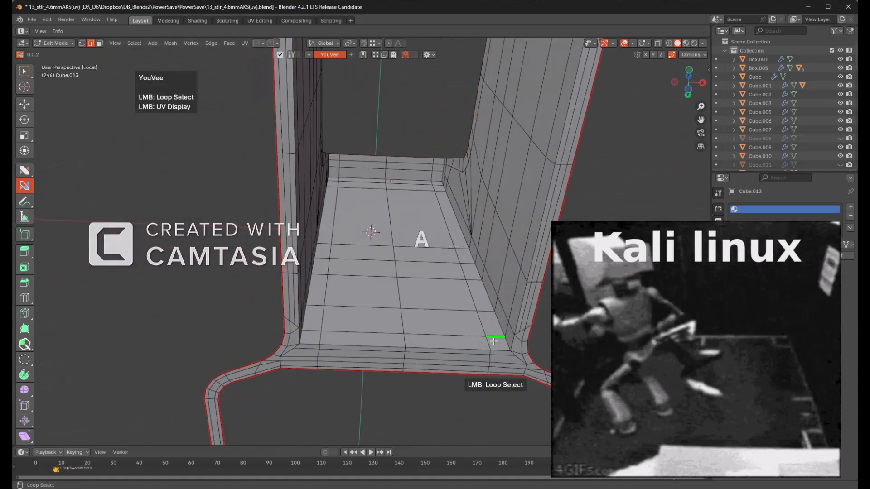
{"action": "left_click", "coordinate": [509, 327], "text": "alt"}
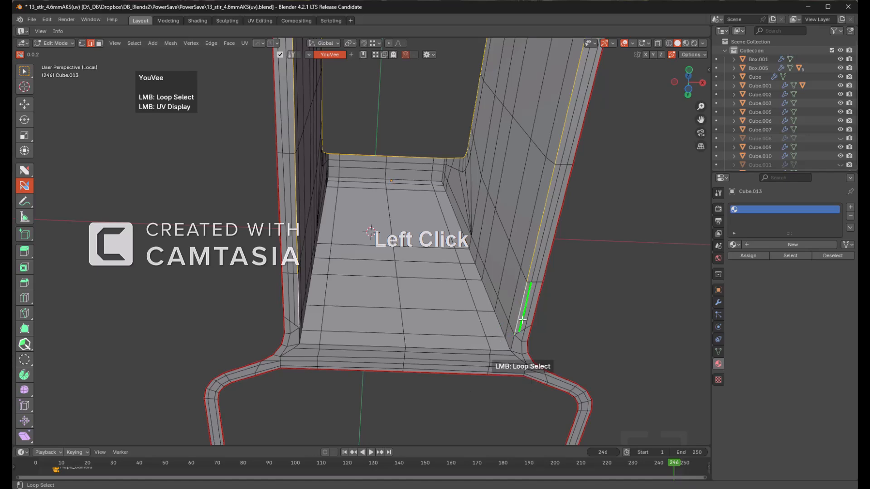
{"action": "key", "text": "ctrl"}
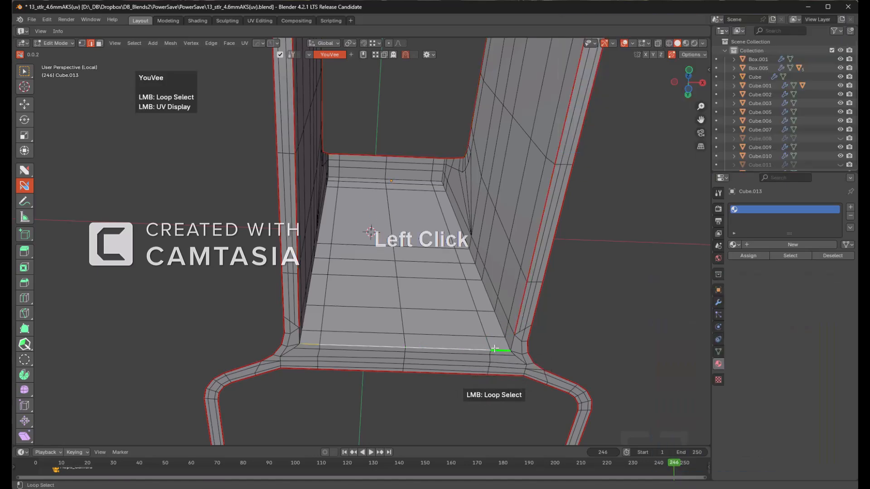
{"action": "left_click", "coordinate": [512, 343], "text": "ctrl"}
- Select the linked inner wall faces between the side flanges, unwrap them, display their UVs and hide them
{"action": "scroll", "coordinate": [511, 337], "scroll_direction": "down", "scroll_amount": 3}
{"action": "middle_click_drag", "start_coordinate": [511, 337], "coordinate": [463, 307]}
{"action": "key", "text": "3"}
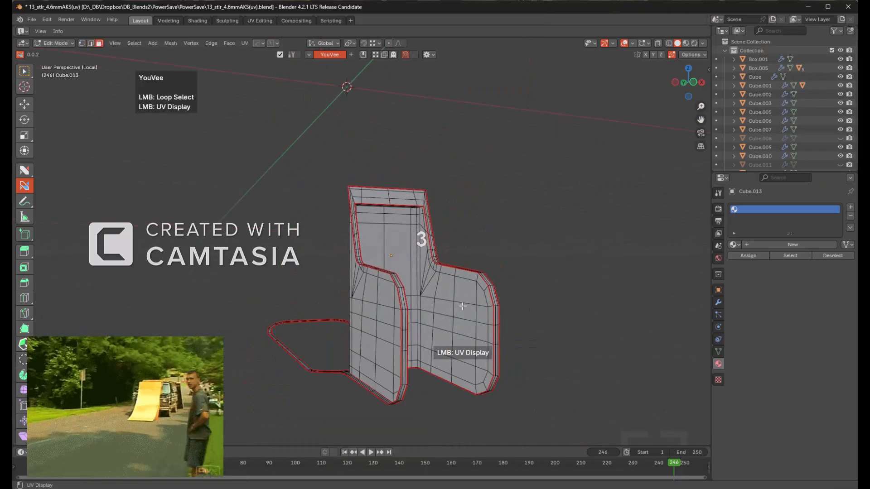
{"action": "key", "text": "l"}
{"action": "scroll", "coordinate": [463, 307], "scroll_direction": "up", "scroll_amount": 3}
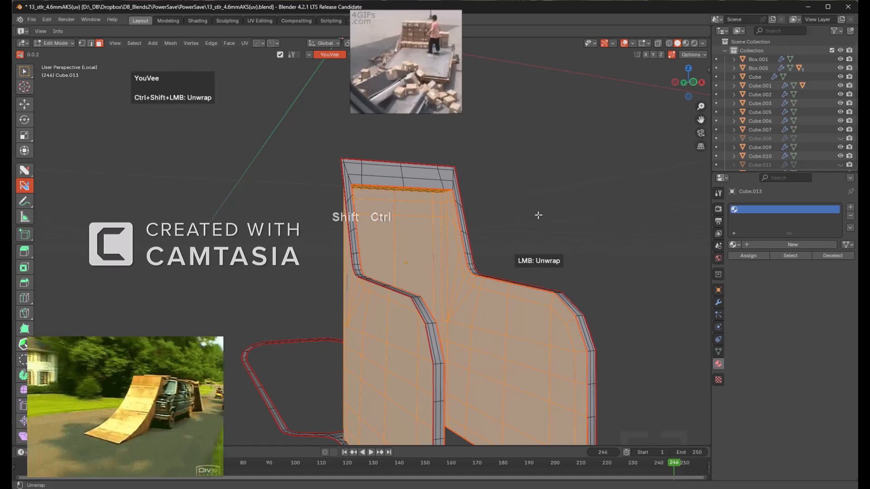
{"action": "left_click", "coordinate": [536, 216], "text": "ctrl+shift"}
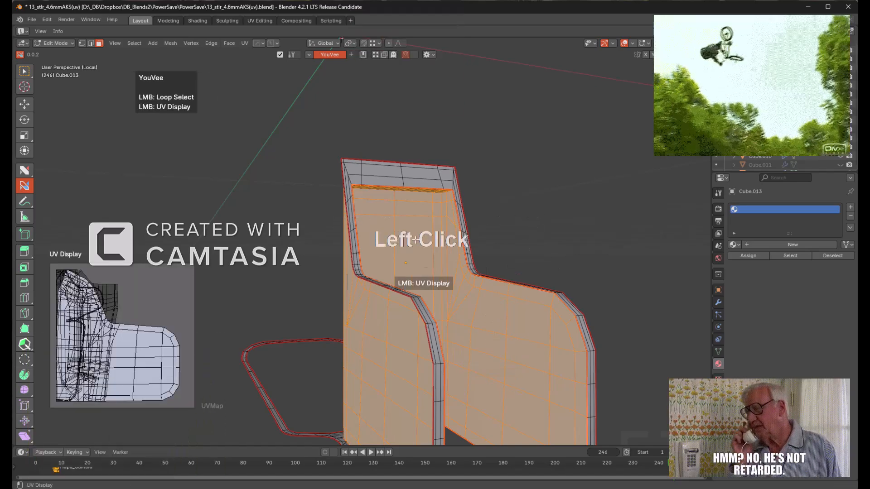
{"action": "key", "text": "h"}
- Mark a seam across the rim strip at the corner where the side arm meets the cross strip
{"action": "middle_click_drag", "start_coordinate": [489, 232], "coordinate": [449, 245]}
{"action": "scroll", "coordinate": [450, 176], "scroll_direction": "down", "scroll_amount": 4}
{"action": "scroll", "coordinate": [421, 204], "scroll_direction": "up", "scroll_amount": 6}
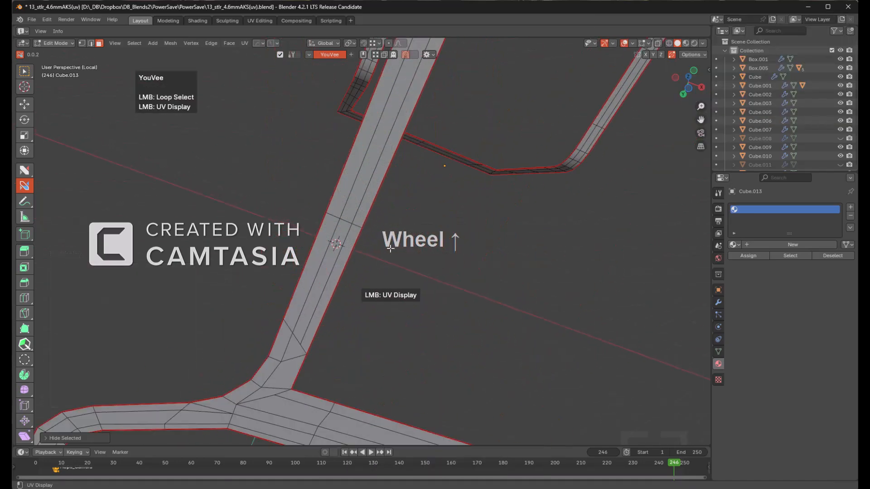
{"action": "middle_click_drag", "start_coordinate": [381, 275], "coordinate": [425, 211], "text": "shift"}
{"action": "key", "text": "a"}
{"action": "key", "text": "a"}
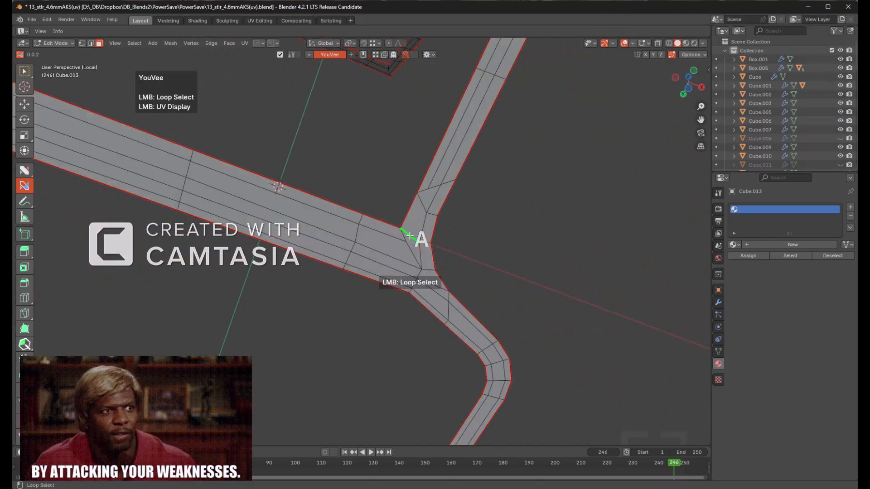
{"action": "left_click", "coordinate": [409, 236], "text": "ctrl"}
{"action": "left_click", "coordinate": [473, 239]}
- Select all the remaining rim strip faces, unwrap them and display their UVs
{"action": "scroll", "coordinate": [460, 217], "scroll_direction": "down", "scroll_amount": 5}
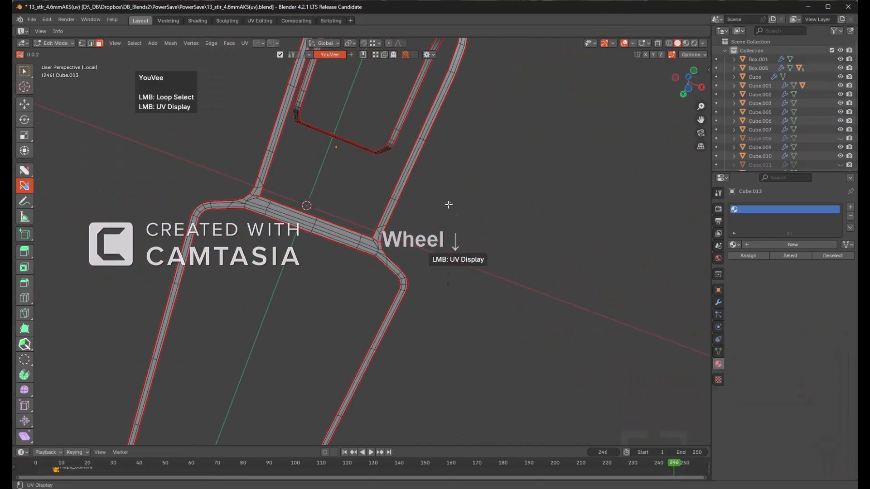
{"action": "middle_click_drag", "start_coordinate": [443, 202], "coordinate": [476, 153], "text": "shift"}
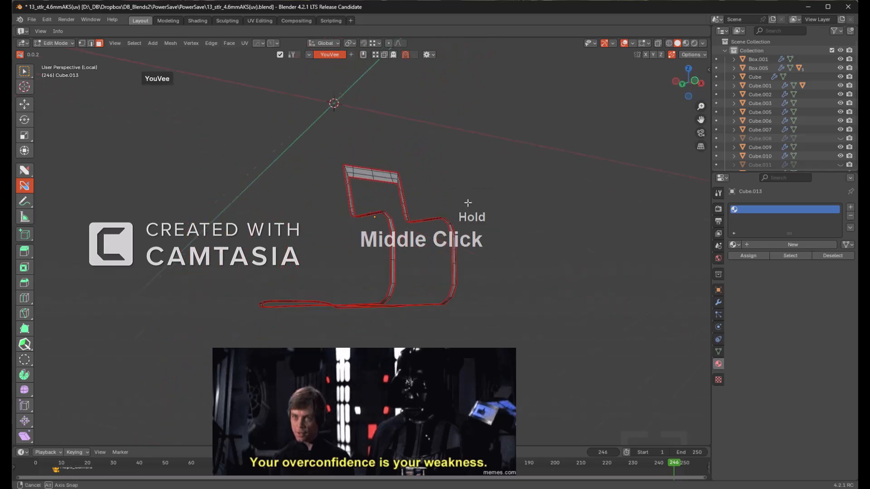
{"action": "key", "text": "a"}
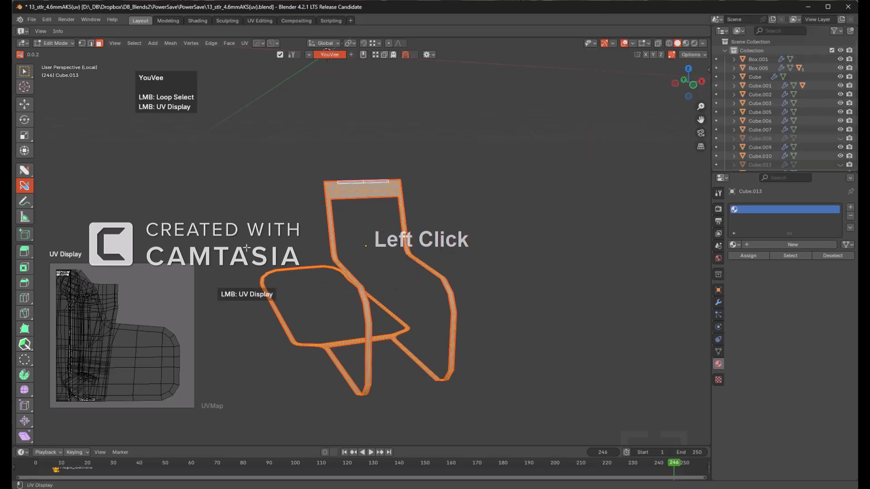
{"action": "key", "text": "Tab"}
{"action": "key", "text": "Tab"}
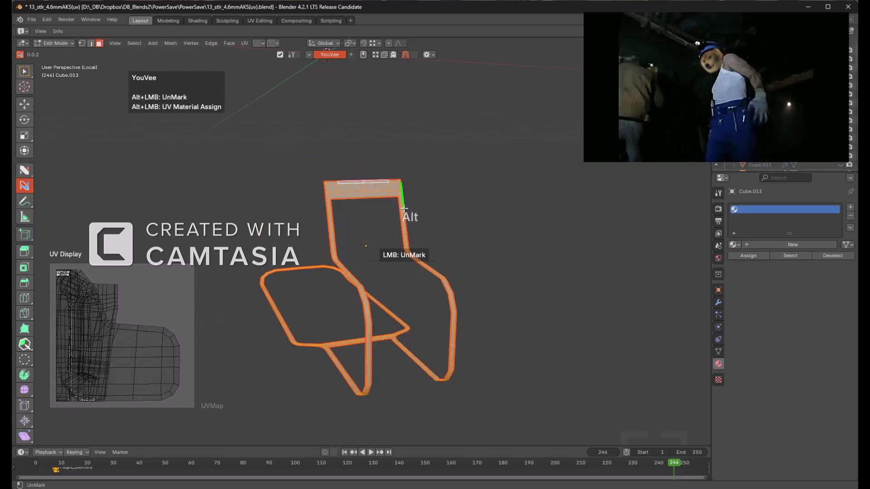
- Reveal the hidden geometry, isolate the linked interior island of the well and clear the selection
{"action": "key", "text": "alt+h"}
{"action": "key", "text": "alt+a"}
{"action": "mouse_move", "coordinate": [403, 192]}
{"action": "middle_mouse_down"}
{"action": "mouse_move", "coordinate": [417, 192]}
{"action": "mouse_move", "coordinate": [403, 194]}
{"action": "mouse_move", "coordinate": [414, 140]}
{"action": "mouse_move", "coordinate": [430, 124]}
{"action": "mouse_move", "coordinate": [427, 190]}
{"action": "mouse_move", "coordinate": [458, 116]}
{"action": "mouse_move", "coordinate": [390, 181]}
{"action": "middle_mouse_up"}
{"action": "key", "text": "3"}
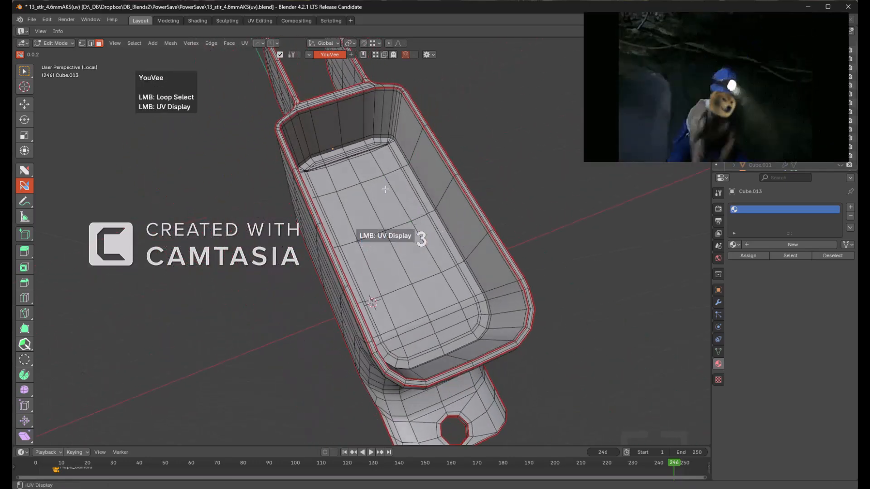
{"action": "key", "text": "l"}
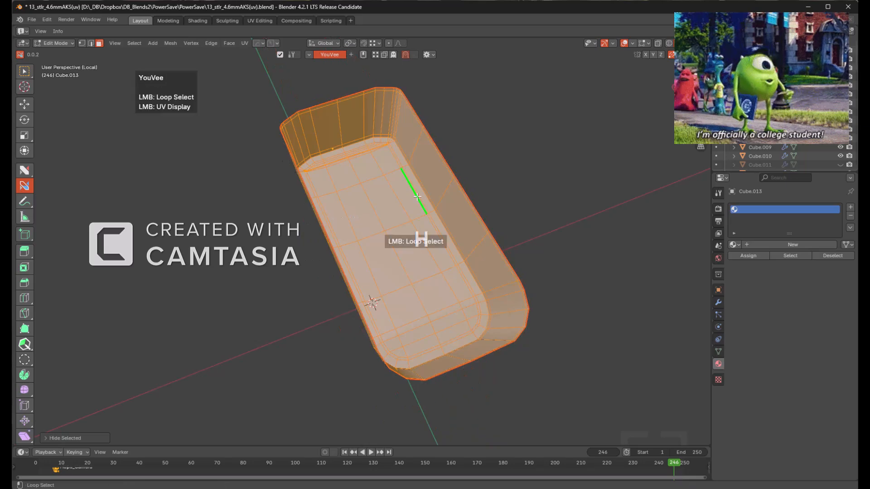
{"action": "key", "text": "alt+a"}
- Mark a seam up the vertical edge in one corner of the well's interior, from the floor to the rim
{"action": "middle_click_drag", "start_coordinate": [412, 191], "coordinate": [355, 161]}
{"action": "scroll", "coordinate": [376, 212], "scroll_direction": "up", "scroll_amount": 5}
{"action": "middle_click_drag", "start_coordinate": [377, 212], "coordinate": [374, 194]}
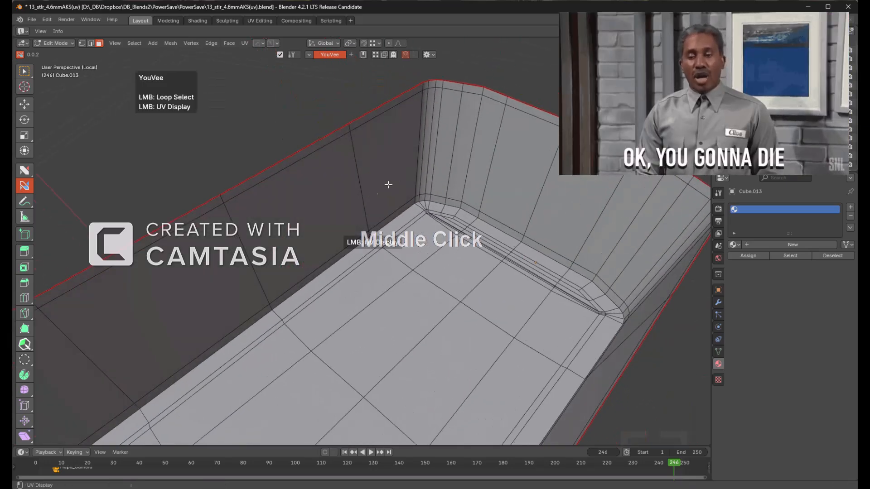
{"action": "middle_click_drag", "start_coordinate": [427, 128], "coordinate": [525, 195], "text": "shift"}
{"action": "key", "text": "a"}
{"action": "key", "text": "alt+a"}
{"action": "middle_click_drag", "start_coordinate": [462, 146], "coordinate": [409, 200]}
{"action": "scroll", "coordinate": [410, 200], "scroll_direction": "up", "scroll_amount": 3}
{"action": "scroll", "coordinate": [376, 252], "scroll_direction": "up", "scroll_amount": 2}
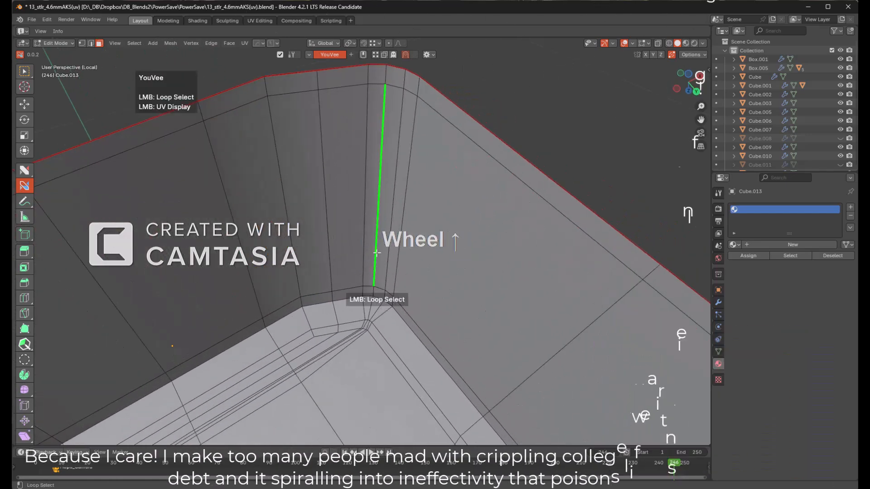
{"action": "key", "text": "ctrl"}
{"action": "left_click", "coordinate": [376, 277], "text": "ctrl"}
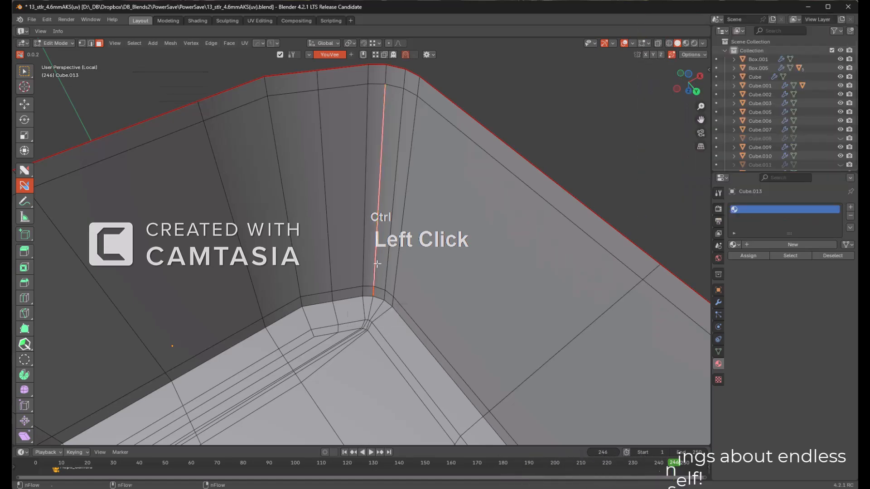
{"action": "left_click", "coordinate": [384, 99], "text": "ctrl"}
{"action": "left_click", "coordinate": [386, 79], "text": "ctrl"}
- Mark a matching seam along the vertical edge in another corner of the well's interior, up to the rim
{"action": "scroll", "coordinate": [410, 175], "scroll_direction": "down", "scroll_amount": 3}
{"action": "middle_click_drag", "start_coordinate": [404, 254], "coordinate": [443, 234]}
{"action": "mouse_move", "coordinate": [443, 234]}
{"action": "middle_mouse_down", "text": "shift"}
{"action": "mouse_move", "coordinate": [443, 222]}
{"action": "mouse_move", "coordinate": [390, 219]}
{"action": "mouse_move", "coordinate": [431, 226]}
{"action": "middle_mouse_up", "text": "shift"}
{"action": "scroll", "coordinate": [376, 144], "scroll_direction": "up", "scroll_amount": 2}
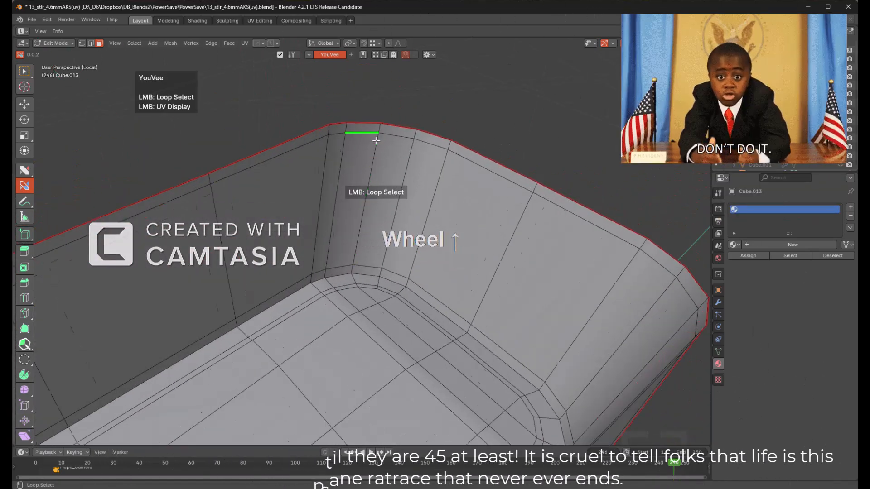
{"action": "left_click", "coordinate": [382, 120], "text": "ctrl"}
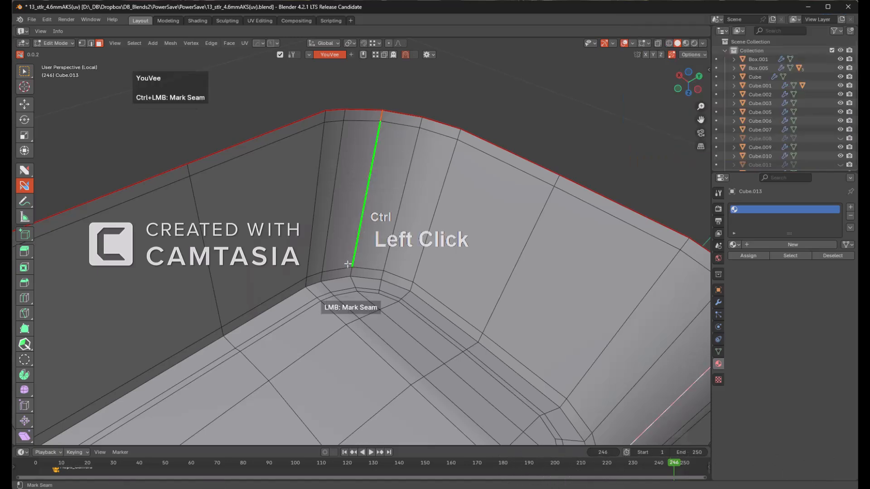
- Select all faces of the isolated well interior and unwrap them
{"action": "scroll", "coordinate": [387, 223], "scroll_direction": "down", "scroll_amount": 2}
{"action": "middle_click_drag", "start_coordinate": [387, 223], "coordinate": [335, 227], "text": "shift"}
{"action": "middle_click_drag", "start_coordinate": [336, 226], "coordinate": [369, 223], "text": "shift"}
{"action": "scroll", "coordinate": [326, 226], "scroll_direction": "down", "scroll_amount": 1}
{"action": "key", "text": "a"}
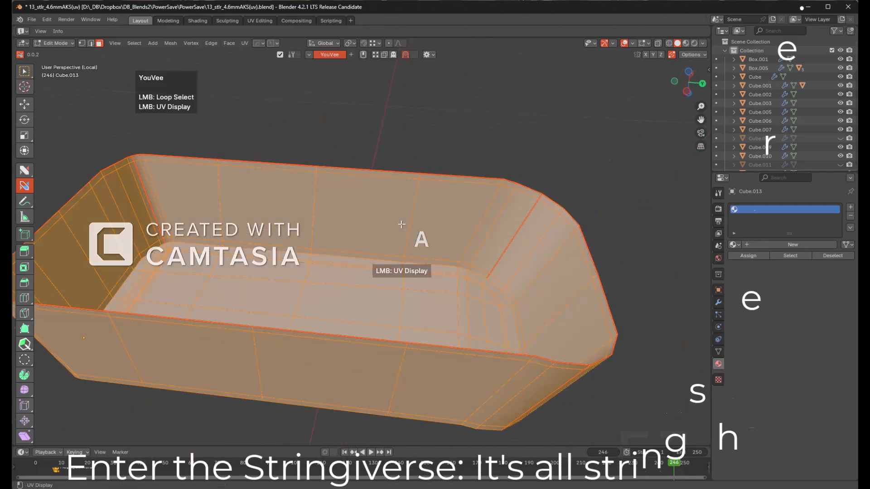
{"action": "left_click", "coordinate": [442, 144], "text": "ctrl+shift"}
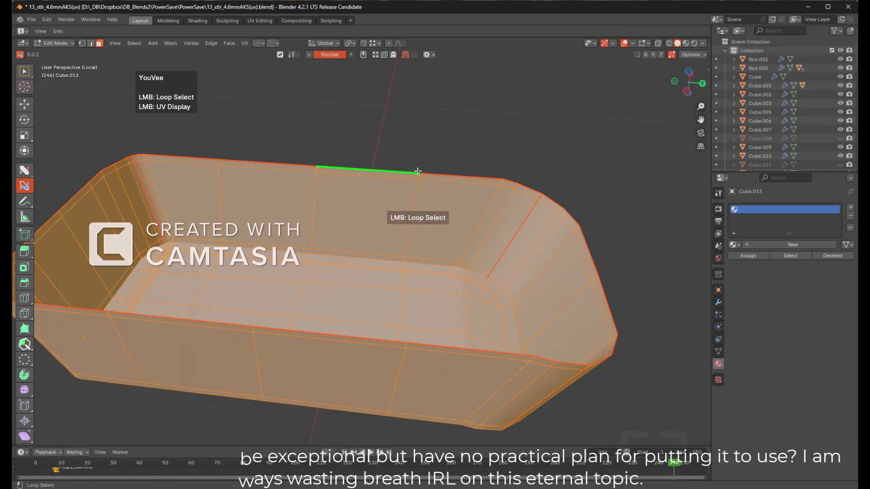
- Switch to Object Mode and assign the YouVee checker material to the magazine well
{"action": "key", "text": "a"}
{"action": "middle_click_drag", "start_coordinate": [486, 129], "coordinate": [431, 251]}
{"action": "key", "text": "Tab"}
{"action": "left_click", "coordinate": [436, 237], "text": "alt"}
- Apply the Hops_Mirror modifier on Cube.013
{"action": "left_click", "coordinate": [718, 302]}
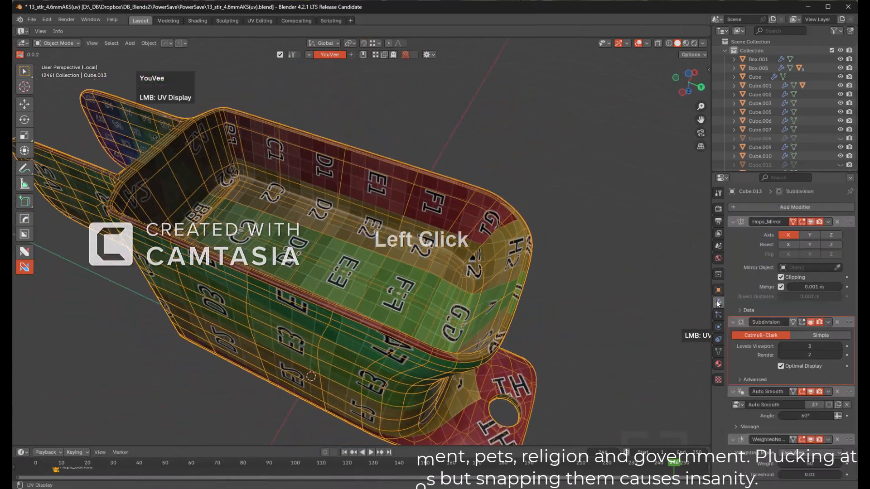
{"action": "left_click", "coordinate": [750, 241]}
{"action": "key", "text": "ctrl+a"}
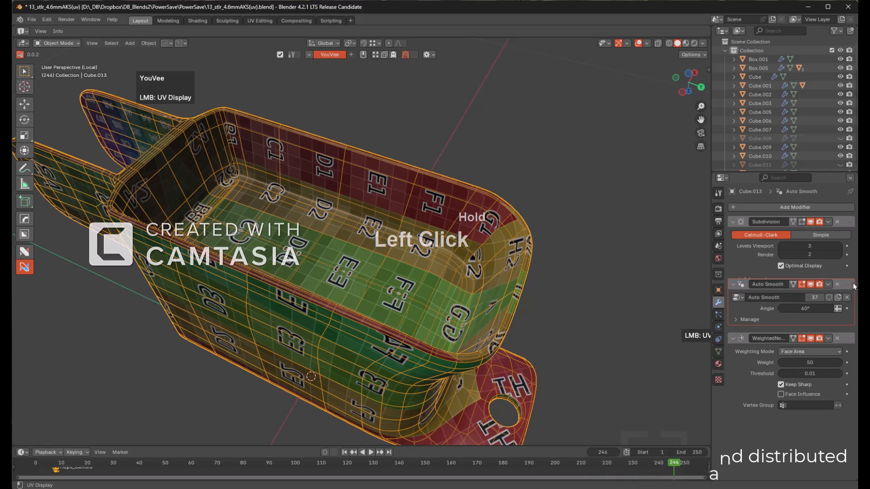
- Return to Edit Mode, reveal all hidden faces, select the whole magazine well and unwrap it
{"action": "scroll", "coordinate": [504, 257], "scroll_direction": "up", "scroll_amount": 2}
{"action": "key", "text": "Tab"}
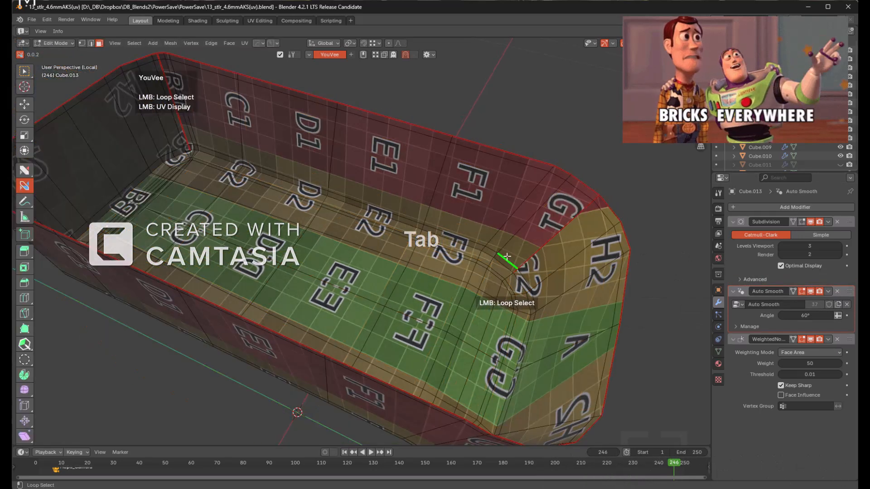
{"action": "key", "text": "a"}
{"action": "scroll", "coordinate": [488, 276], "scroll_direction": "down", "scroll_amount": 2}
{"action": "key", "text": "alt+h"}
{"action": "middle_click_drag", "start_coordinate": [451, 291], "coordinate": [455, 229]}
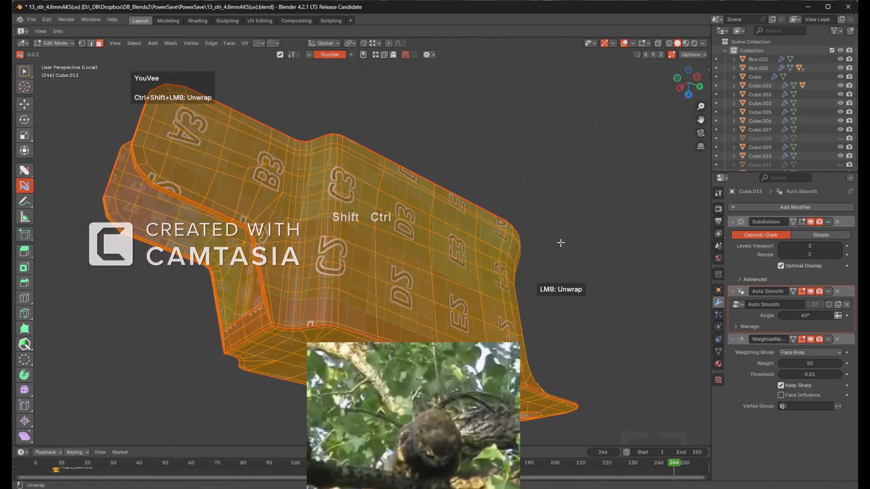
{"action": "left_click", "coordinate": [553, 225], "text": "ctrl+shift"}
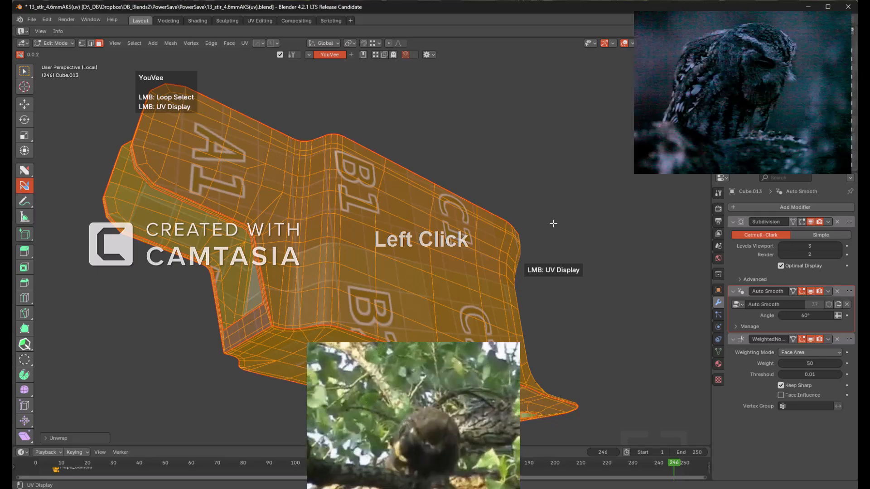
- Display the magazine well's UVs and inspect the checker texture on its side in Object Mode
{"action": "left_click", "coordinate": [553, 223]}
{"action": "middle_click_drag", "start_coordinate": [547, 175], "coordinate": [478, 241]}
{"action": "scroll", "coordinate": [412, 199], "scroll_direction": "up", "scroll_amount": 3}
{"action": "key", "text": "Tab"}
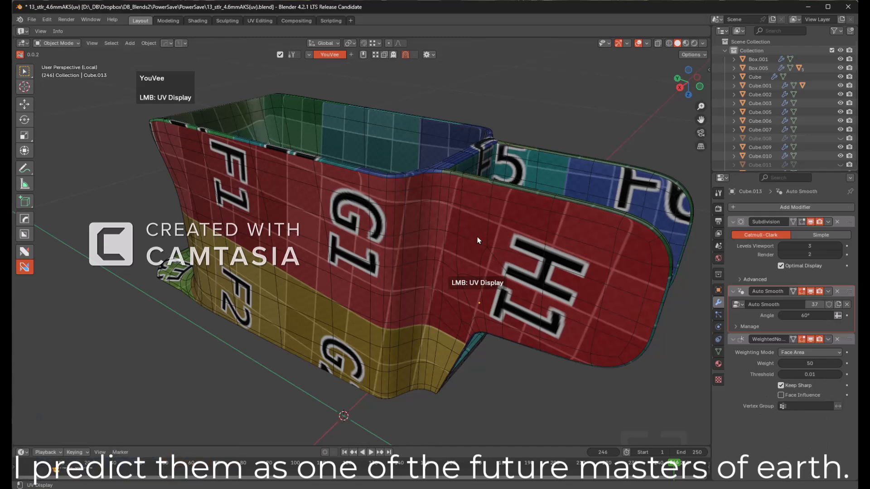
- Leave local view and select the Cube.022 part just behind the magazine well on the full rifle
{"action": "middle_click_drag", "start_coordinate": [477, 236], "coordinate": [424, 209]}
{"action": "scroll", "coordinate": [451, 239], "scroll_direction": "down", "scroll_amount": 2}
{"action": "scroll", "coordinate": [431, 192], "scroll_direction": "down", "scroll_amount": 2, "text": "shift"}
{"action": "key", "text": "KP_Divide"}
{"action": "left_click", "coordinate": [449, 270]}
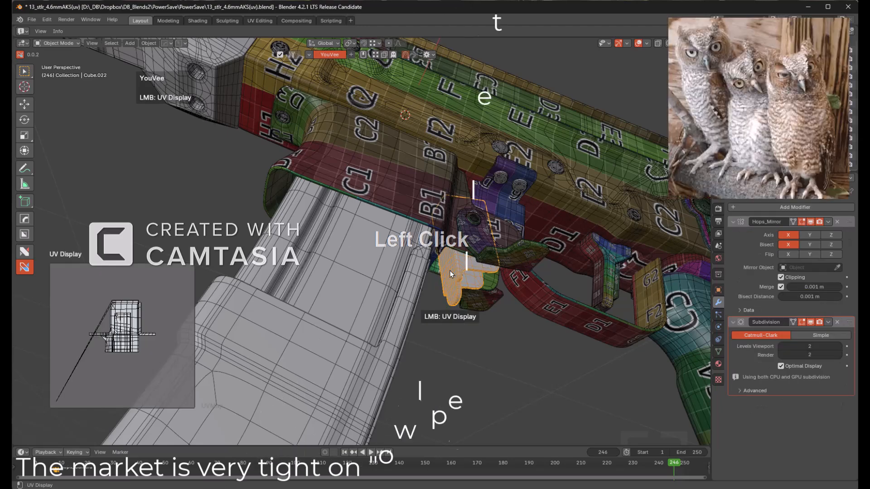
- Isolate Cube.022, enter Edit Mode with its Subdivision display turned off, and clear the selection
{"action": "key", "text": "KP_Divide"}
{"action": "middle_click_drag", "start_coordinate": [450, 270], "coordinate": [350, 266]}
{"action": "key", "text": "Tab"}
{"action": "middle_click_drag", "start_coordinate": [408, 264], "coordinate": [469, 217], "text": "shift"}
{"action": "scroll", "coordinate": [474, 240], "scroll_direction": "up", "scroll_amount": 3}
{"action": "key", "text": "alt+a"}
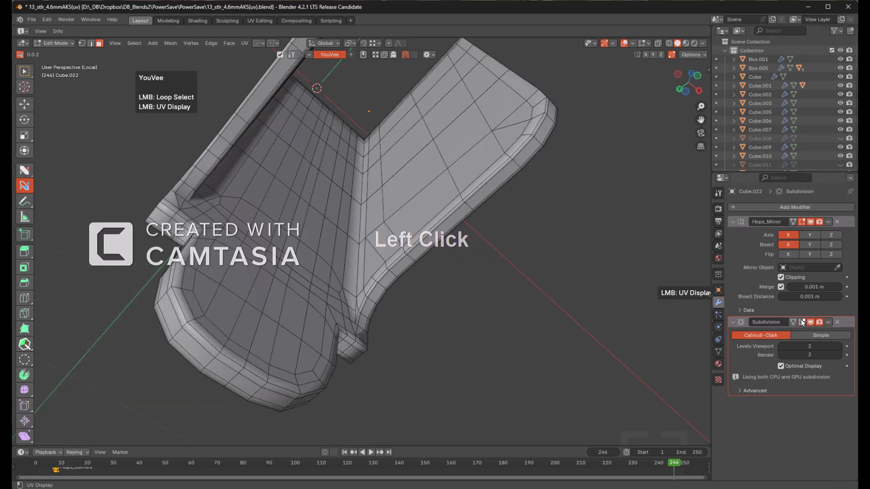
{"action": "left_click", "coordinate": [435, 226]}
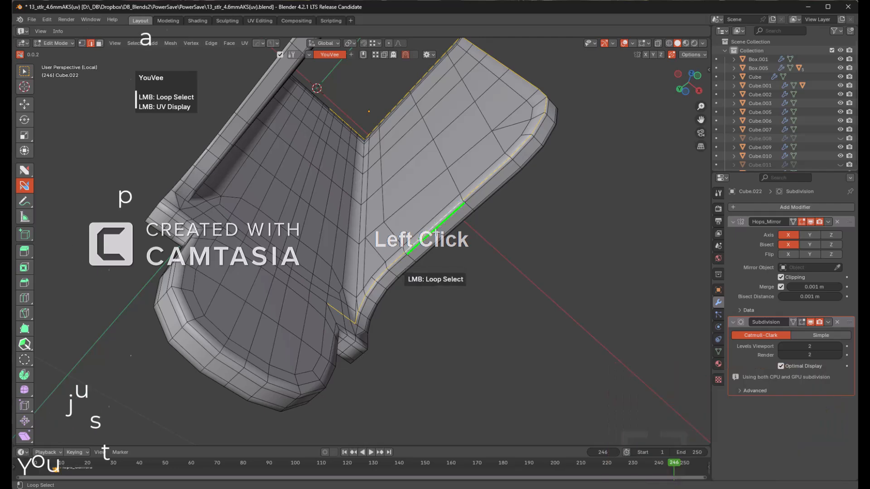
{"action": "middle_click_drag", "start_coordinate": [437, 225], "coordinate": [345, 267]}
{"action": "scroll", "coordinate": [398, 283], "scroll_direction": "up", "scroll_amount": 2}
{"action": "key", "text": "alt+a"}
{"action": "scroll", "coordinate": [342, 269], "scroll_direction": "up", "scroll_amount": 2}
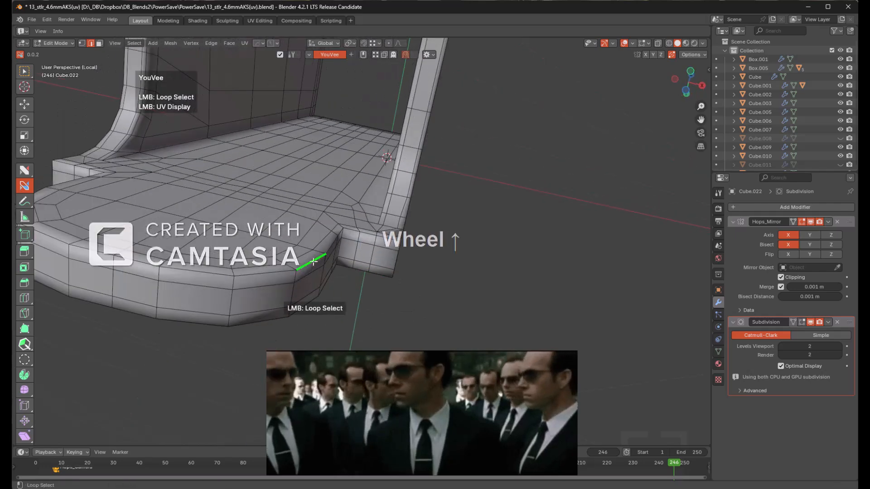
- Mark the outer rim edge loop running around the side of Cube.022 as a seam
{"action": "middle_click_drag", "start_coordinate": [387, 239], "coordinate": [349, 245]}
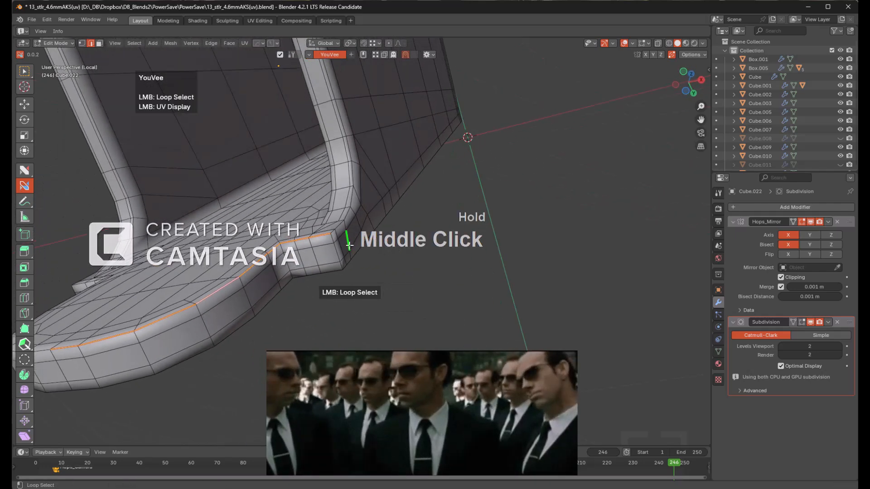
{"action": "left_click", "coordinate": [346, 215], "text": "ctrl"}
{"action": "middle_click_drag", "start_coordinate": [346, 216], "coordinate": [423, 204]}
- Mark a seam along the edge loop across Cube.022's end, starting at the corner of the rim seam
{"action": "middle_click_drag", "start_coordinate": [423, 203], "coordinate": [394, 195], "text": "shift"}
{"action": "scroll", "coordinate": [466, 224], "scroll_direction": "down", "scroll_amount": 3}
{"action": "scroll", "coordinate": [448, 229], "scroll_direction": "up", "scroll_amount": 3}
{"action": "scroll", "coordinate": [380, 219], "scroll_direction": "up", "scroll_amount": 2}
{"action": "middle_click_drag", "start_coordinate": [394, 195], "coordinate": [380, 216], "text": "shift"}
{"action": "scroll", "coordinate": [379, 216], "scroll_direction": "up", "scroll_amount": 3}
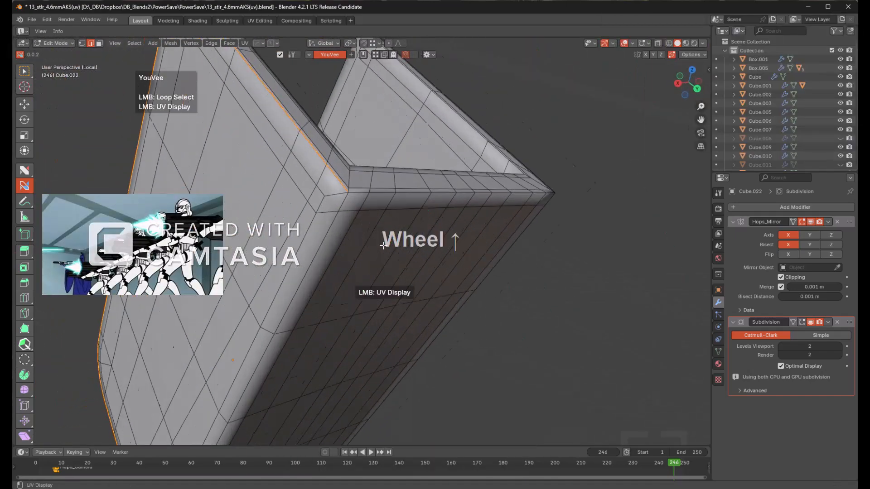
{"action": "left_click", "coordinate": [383, 176], "text": "ctrl"}
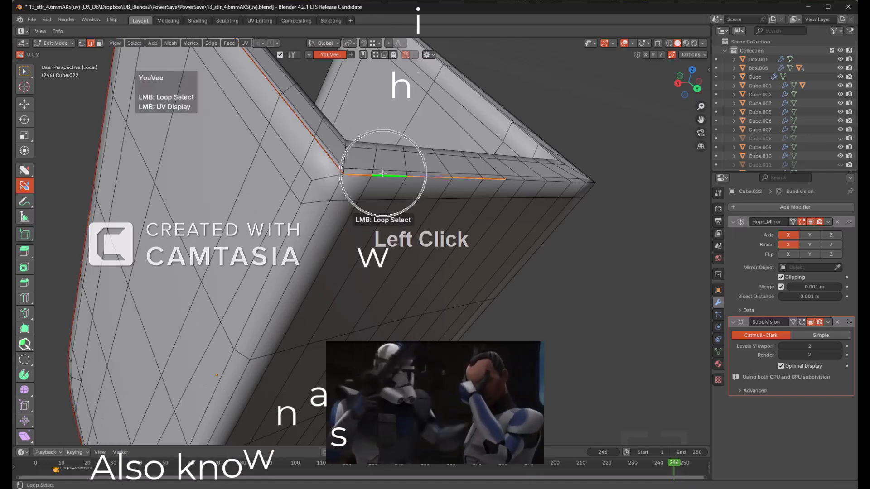
- In face mode, select the linked faces of Cube.022's unmirrored half bounded by the seams and unwrap them
{"action": "scroll", "coordinate": [395, 199], "scroll_direction": "down", "scroll_amount": 1}
{"action": "middle_click_drag", "start_coordinate": [394, 200], "coordinate": [399, 225]}
{"action": "scroll", "coordinate": [381, 251], "scroll_direction": "down", "scroll_amount": 2}
{"action": "scroll", "coordinate": [369, 252], "scroll_direction": "down", "scroll_amount": 2}
{"action": "key", "text": "3"}
{"action": "key", "text": "l"}
{"action": "left_click", "coordinate": [550, 208], "text": "ctrl+shift"}
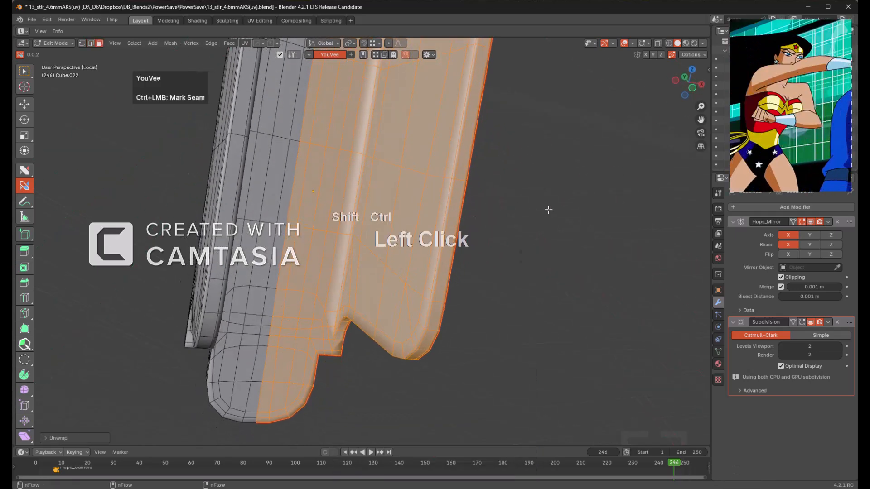
- Clear the selection, reselect only the linked outer shell of Cube.022's half and unwrap it again
{"action": "middle_click_drag", "start_coordinate": [549, 208], "coordinate": [457, 200], "text": "shift"}
{"action": "key", "text": "alt+a"}
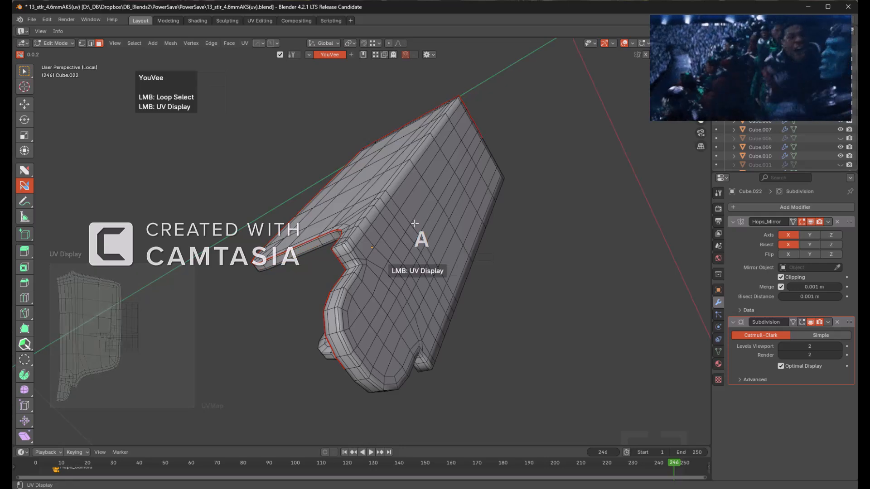
{"action": "key", "text": "l"}
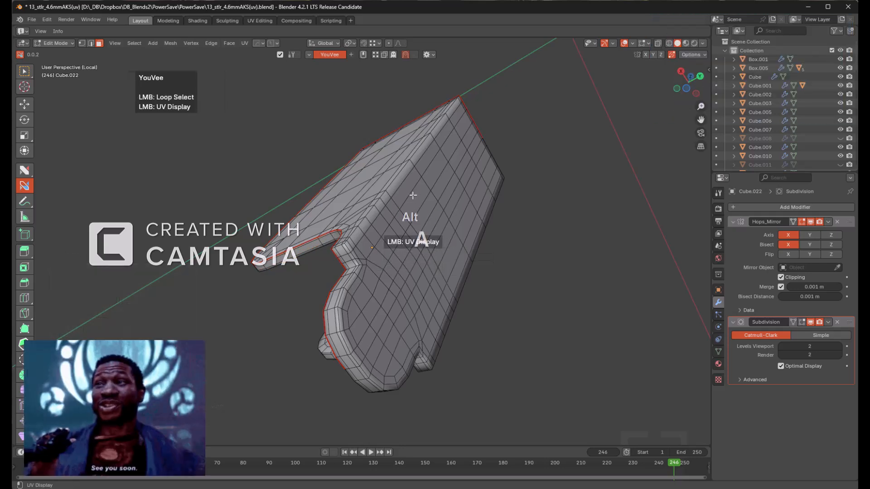
{"action": "key", "text": "l"}
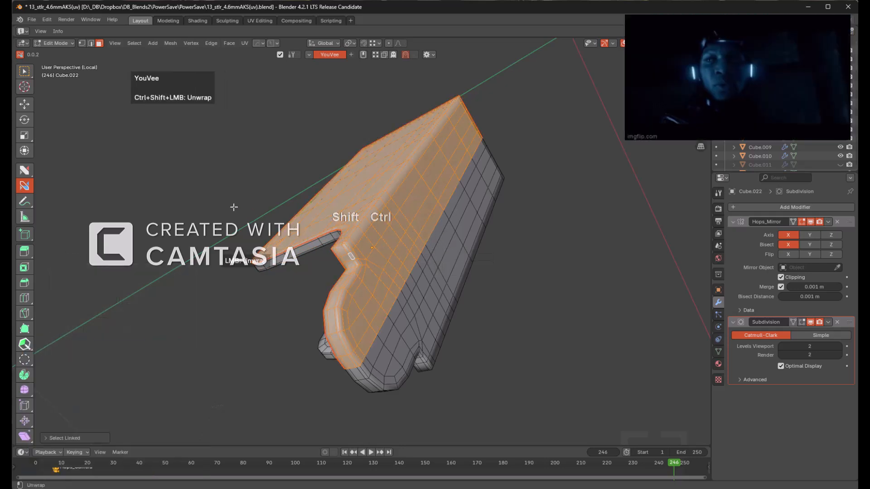
{"action": "left_click", "coordinate": [232, 200]}
{"action": "middle_click_drag", "start_coordinate": [233, 200], "coordinate": [530, 228]}
{"action": "scroll", "coordinate": [526, 225], "scroll_direction": "down", "scroll_amount": 2}
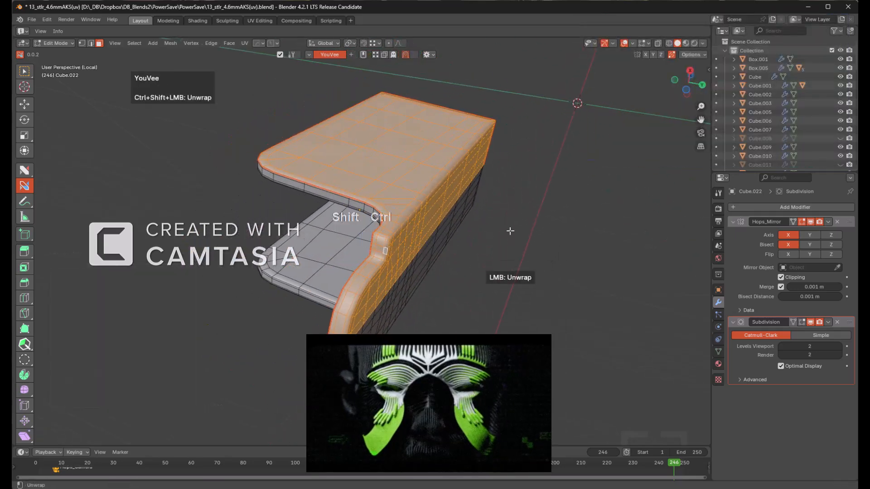
{"action": "left_click", "coordinate": [511, 231]}
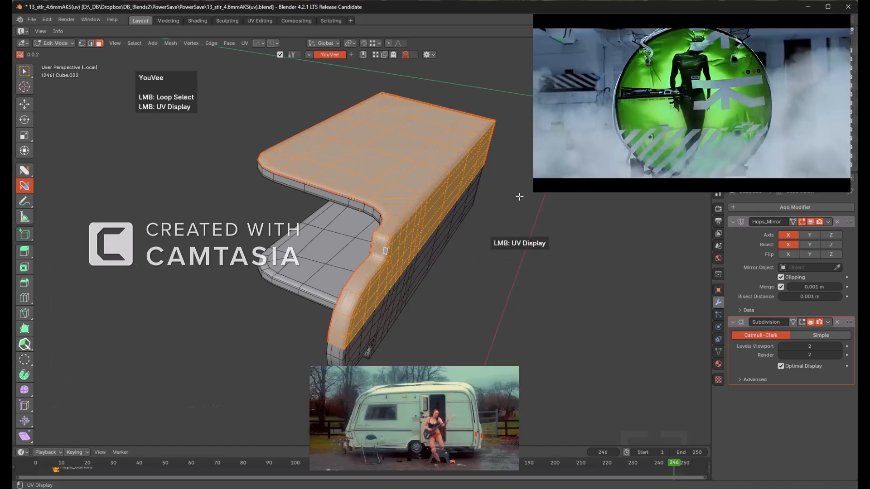
- Return to Object Mode and assign the YouVee checker material to Cube.022
{"action": "middle_click_drag", "start_coordinate": [519, 173], "coordinate": [536, 223]}
{"action": "key", "text": "Tab"}
{"action": "key", "text": "alt"}
{"action": "key", "text": "m"}
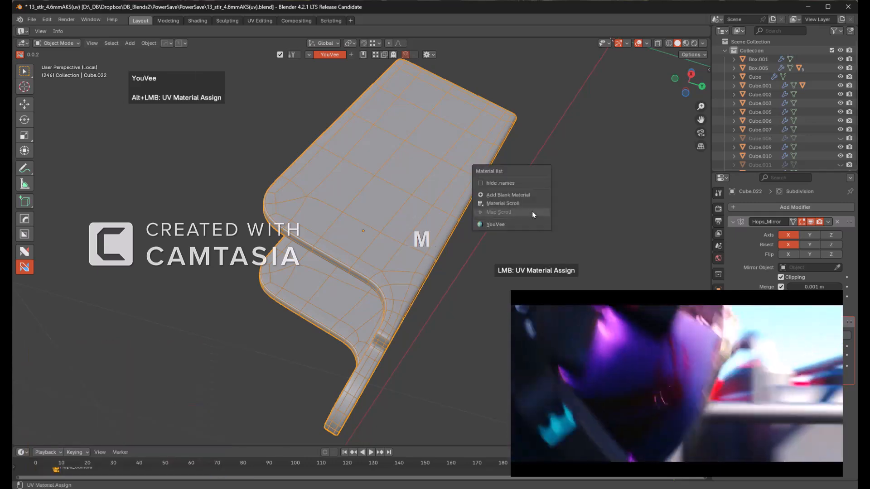
{"action": "left_click", "coordinate": [505, 226]}
- Inspect the checker texture on Cube.022 and apply its Hops_Mirror modifier
{"action": "middle_click_drag", "start_coordinate": [482, 221], "coordinate": [529, 267]}
{"action": "scroll", "coordinate": [530, 250], "scroll_direction": "up", "scroll_amount": 3}
{"action": "middle_click_drag", "start_coordinate": [527, 230], "coordinate": [494, 233]}
{"action": "left_click", "coordinate": [746, 250]}
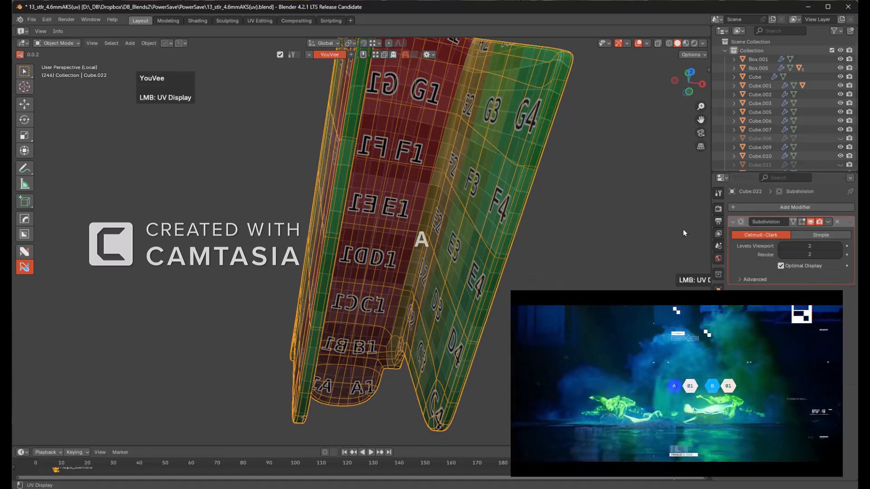
- Unwrap the selected outer shell of the mirrored Cube.022 in Edit Mode, and return to Object Mode
{"action": "key", "text": "Tab"}
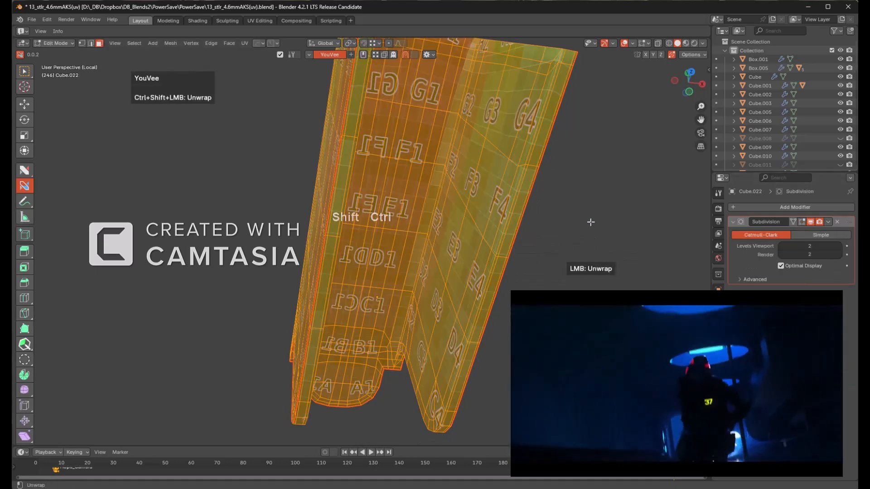
{"action": "left_click", "coordinate": [590, 222], "text": "ctrl+shift"}
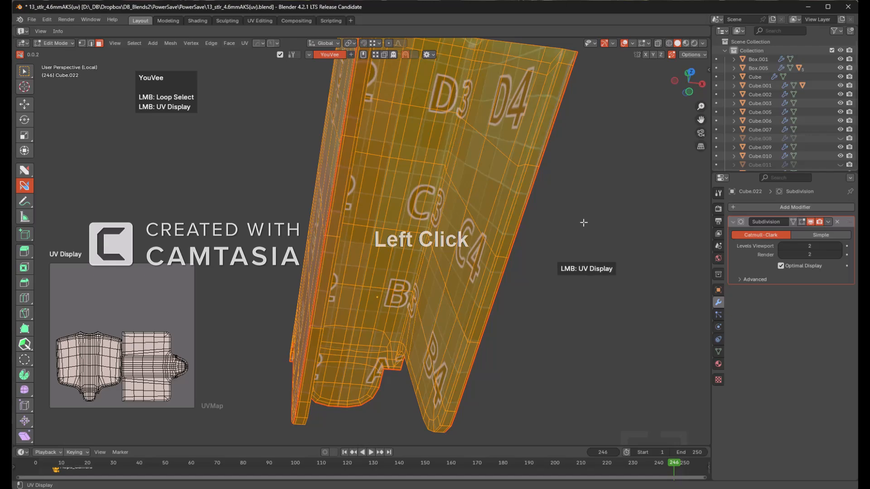
{"action": "key", "text": "Tab"}
{"action": "middle_click_drag", "start_coordinate": [563, 246], "coordinate": [311, 215]}
- Leave local view, select the Cylinder.033 pin on the receiver and isolate it in Edit Mode
{"action": "scroll", "coordinate": [485, 235], "scroll_direction": "down", "scroll_amount": 3}
{"action": "key", "text": "KP_Divide"}
{"action": "scroll", "coordinate": [403, 226], "scroll_direction": "up", "scroll_amount": 2}
{"action": "scroll", "coordinate": [312, 215], "scroll_direction": "down", "scroll_amount": 1}
{"action": "left_click", "coordinate": [445, 206]}
{"action": "key", "text": "KP_Decimal"}
{"action": "middle_click", "coordinate": [445, 253]}
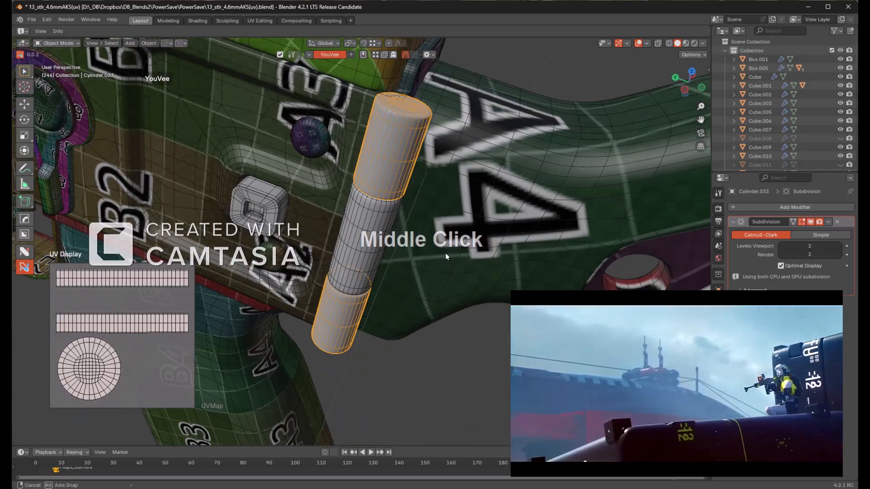
{"action": "key", "text": "Tab"}
{"action": "key", "text": "KP_Divide"}
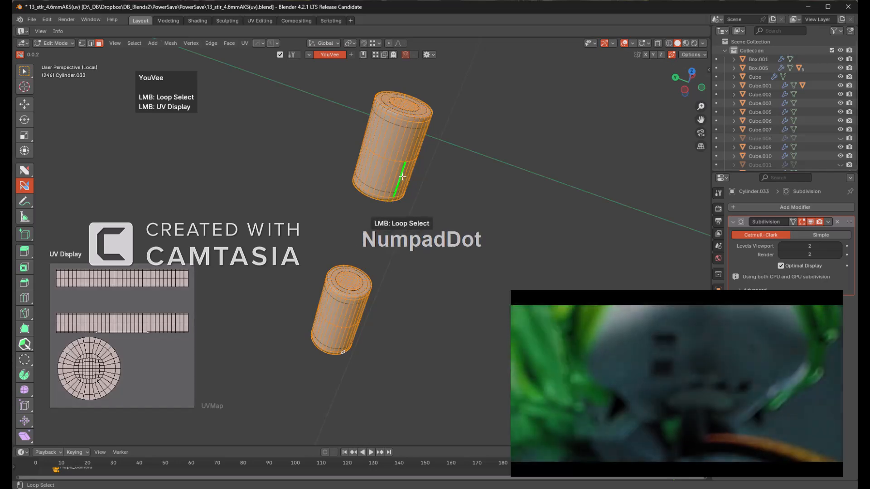
- Mark seams on the rim edge loops at both ends of the upper cylinder of Cylinder.033
{"action": "scroll", "coordinate": [402, 182], "scroll_direction": "down", "scroll_amount": 2}
{"action": "scroll", "coordinate": [405, 204], "scroll_direction": "up", "scroll_amount": 6}
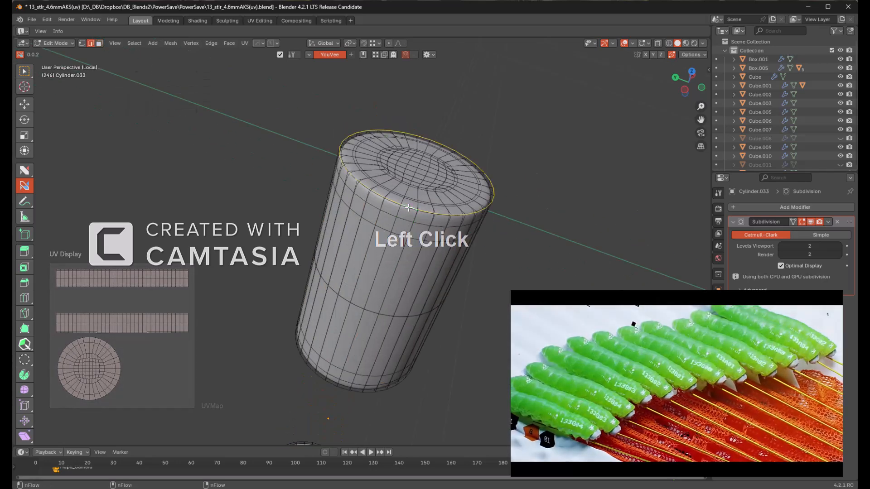
{"action": "middle_click_drag", "start_coordinate": [409, 208], "coordinate": [402, 189]}
{"action": "middle_click_drag", "start_coordinate": [421, 157], "coordinate": [407, 214]}
- Hide the upper cylinder's two end caps and mark a lengthwise seam down the far side of its wall
{"action": "key", "text": "l"}
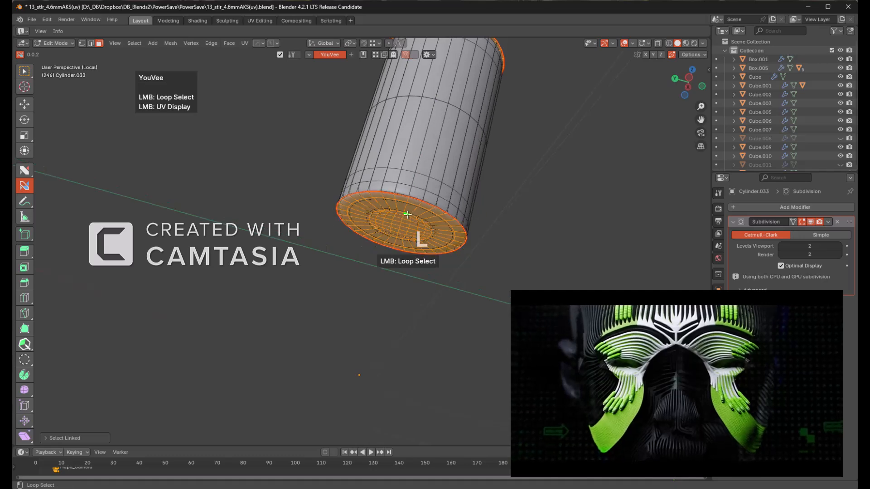
{"action": "middle_click_drag", "start_coordinate": [447, 183], "coordinate": [444, 195]}
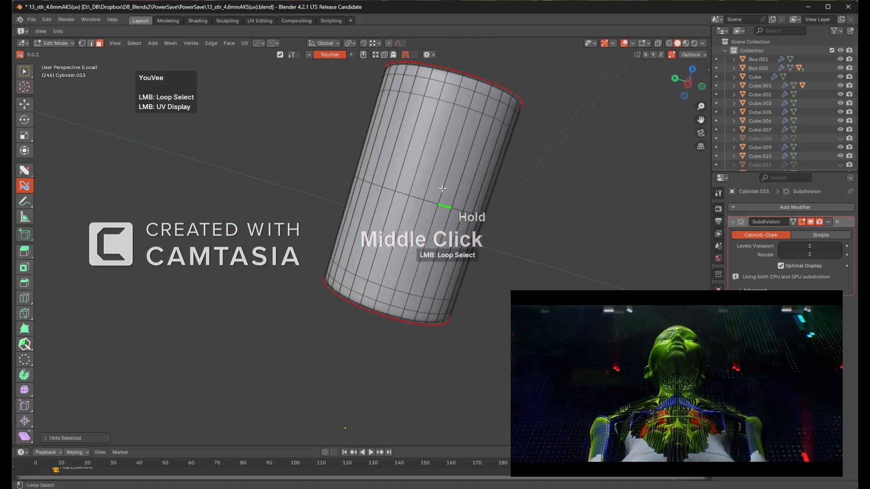
{"action": "middle_click_drag", "start_coordinate": [435, 161], "coordinate": [428, 197]}
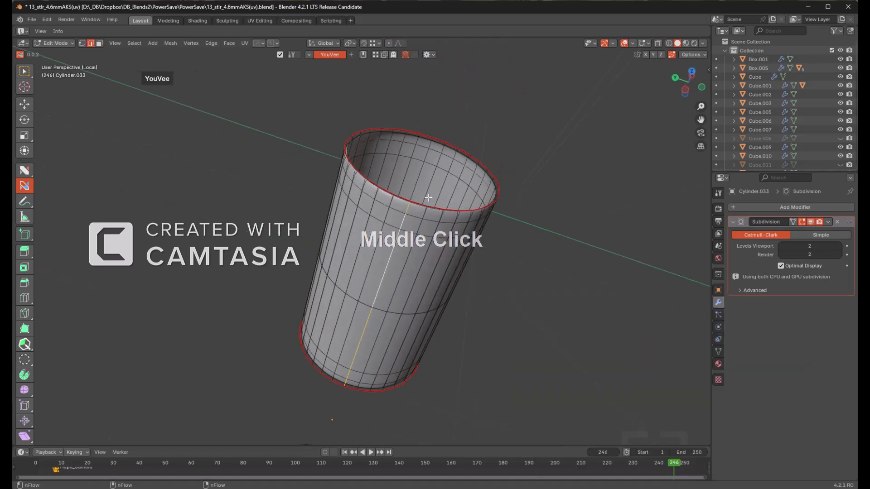
{"action": "left_click", "coordinate": [411, 168]}
{"action": "left_click", "coordinate": [408, 168], "text": "ctrl"}
- Reveal the hidden caps, select all of Cylinder.033 and unwrap it
{"action": "key", "text": "alt+h"}
{"action": "key", "text": "alt+a"}
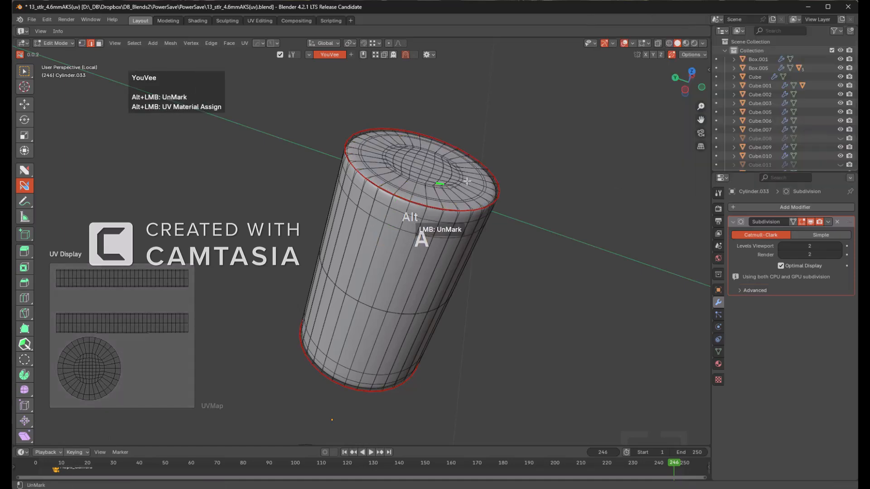
{"action": "key", "text": "a"}
{"action": "left_click", "coordinate": [529, 188]}
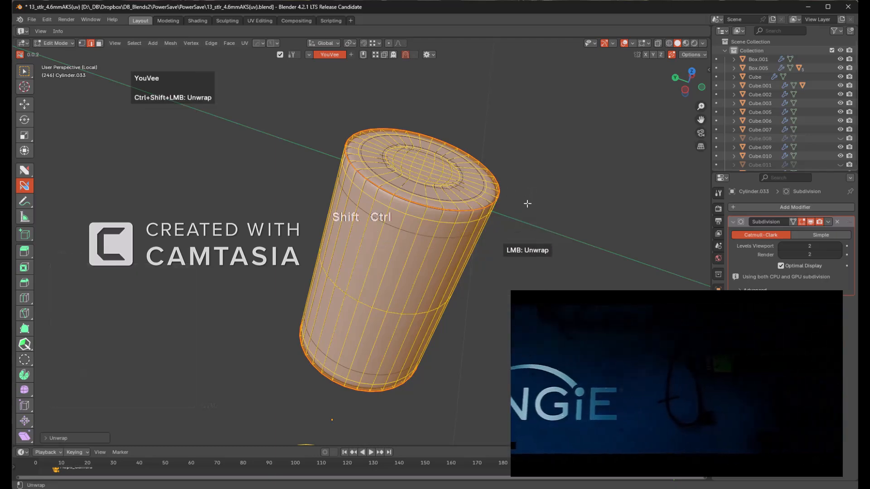
{"action": "left_click", "coordinate": [528, 203]}
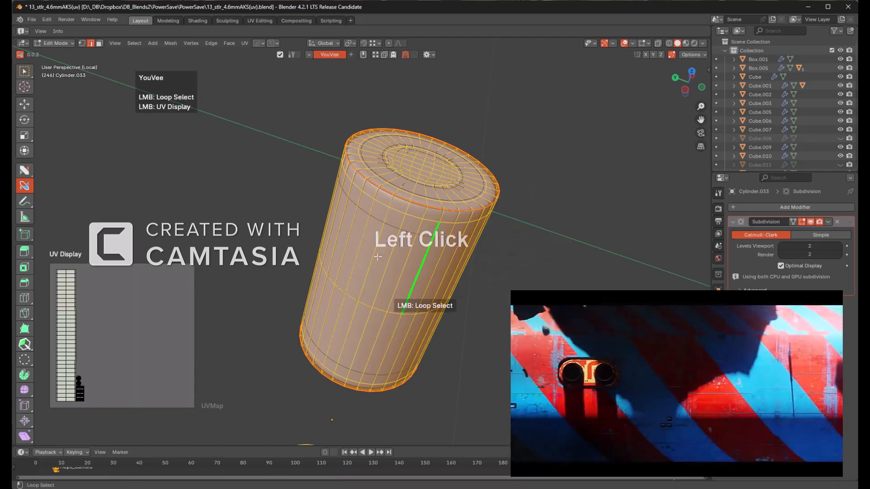
- Clear the selection, select only the linked upper cylinder and unwrap it by itself
{"action": "scroll", "coordinate": [89, 383], "scroll_direction": "up", "scroll_amount": 2}
{"action": "scroll", "coordinate": [144, 325], "scroll_direction": "down", "scroll_amount": 3}
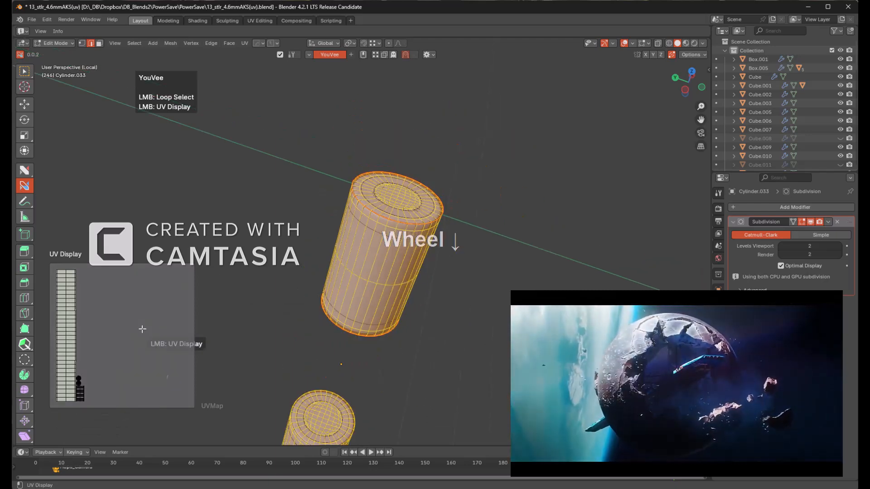
{"action": "scroll", "coordinate": [324, 298], "scroll_direction": "down", "scroll_amount": 1}
{"action": "key", "text": "alt+a"}
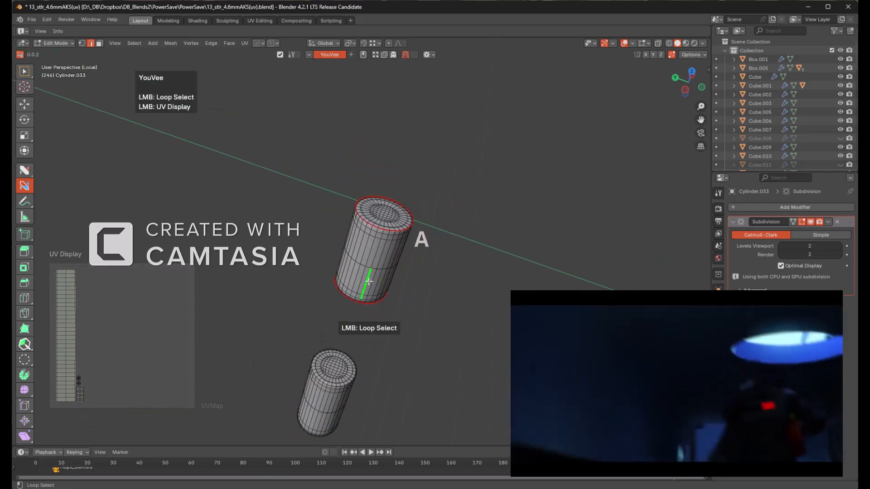
{"action": "key", "text": "l"}
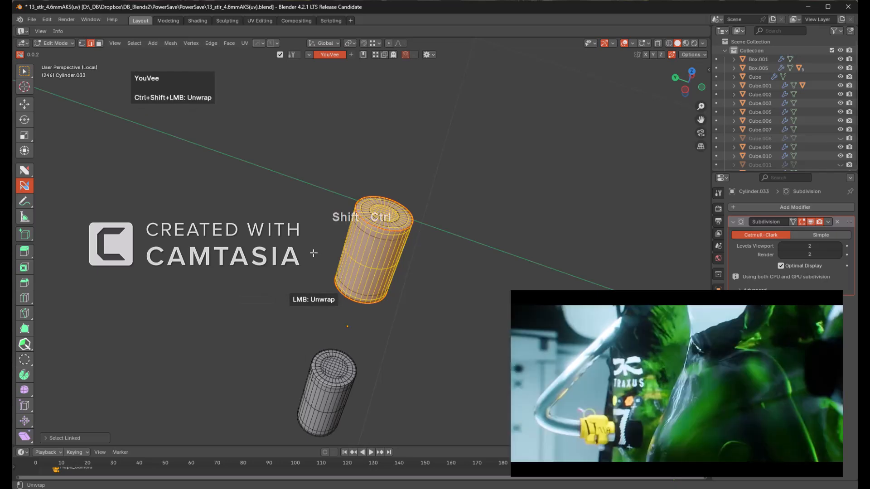
{"action": "left_click", "coordinate": [314, 253]}
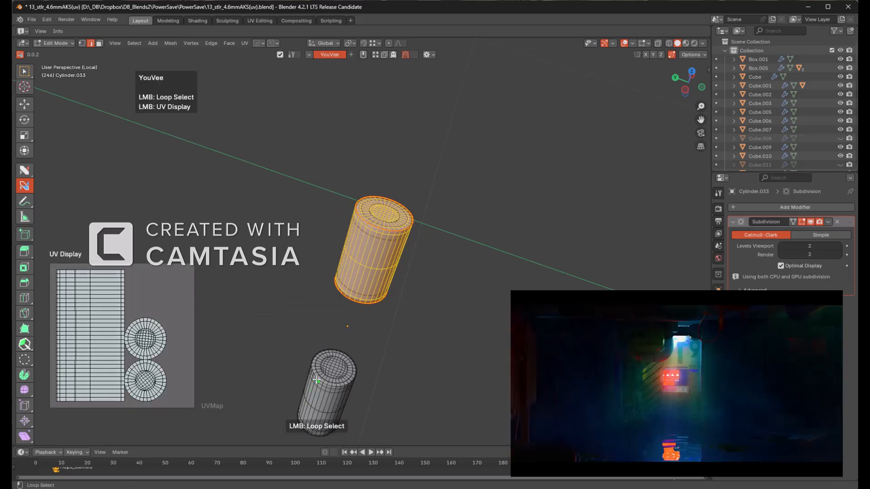
- Clear the selection and loop-select the top rim edge of the lower cylinder
{"action": "key", "text": "a"}
{"action": "middle_click_drag", "start_coordinate": [328, 332], "coordinate": [342, 231], "text": "shift"}
{"action": "scroll", "coordinate": [343, 231], "scroll_direction": "up", "scroll_amount": 5}
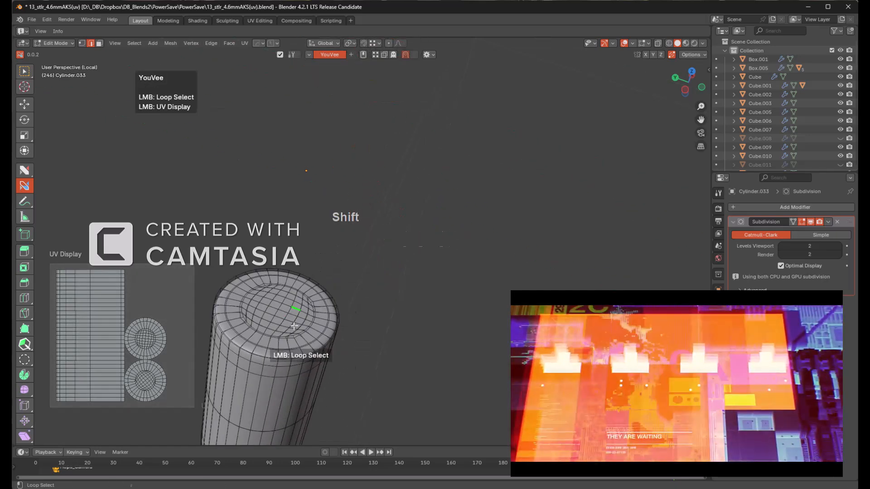
{"action": "middle_click_drag", "start_coordinate": [294, 313], "coordinate": [358, 206], "text": "shift"}
{"action": "scroll", "coordinate": [359, 206], "scroll_direction": "up", "scroll_amount": 2}
{"action": "left_click", "coordinate": [323, 223]}
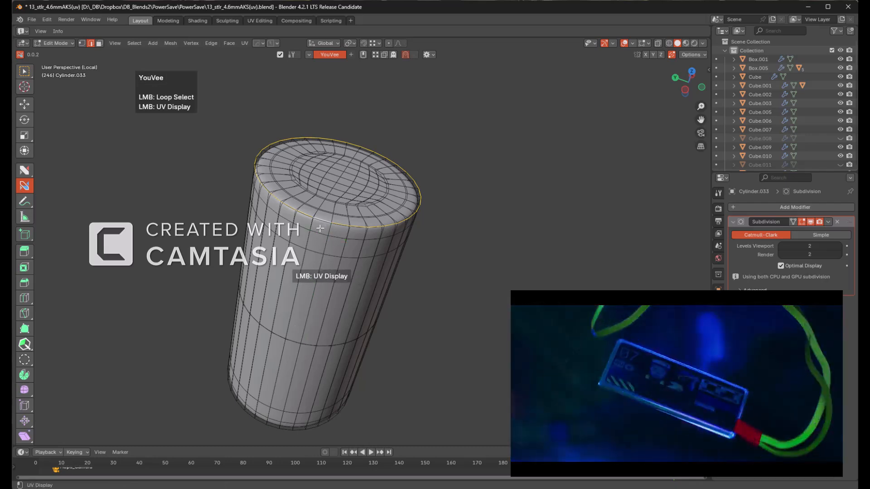
{"action": "left_click", "coordinate": [343, 234]}
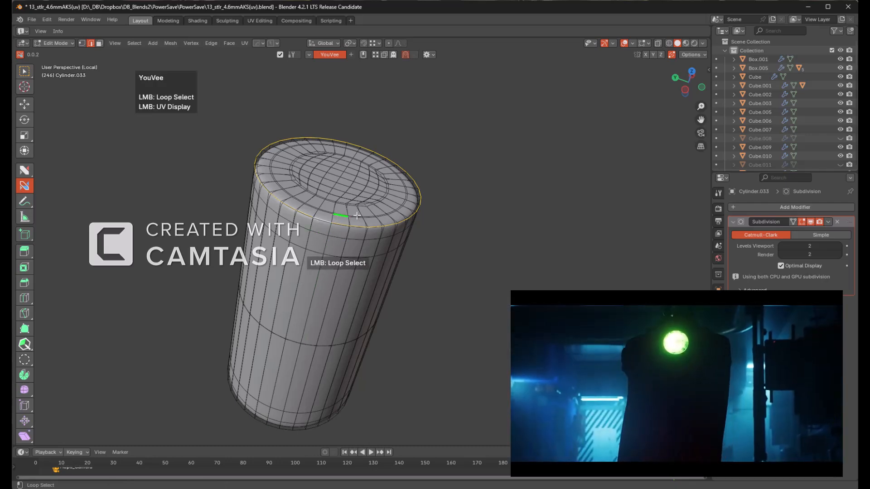
- Duplicate the Loop Select behavior in the nFlow YouVee preset and assign Shift as the copy's modifier
{"action": "key", "text": "n"}
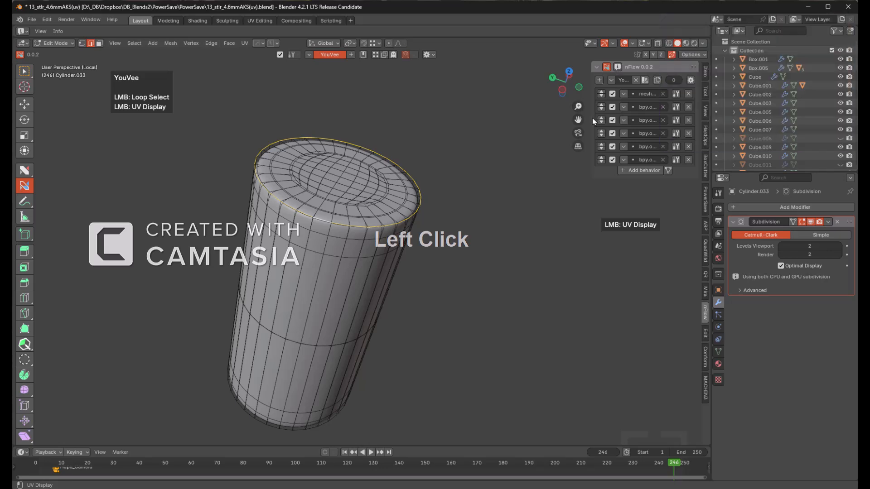
{"action": "left_click_drag", "start_coordinate": [590, 117], "coordinate": [524, 118]}
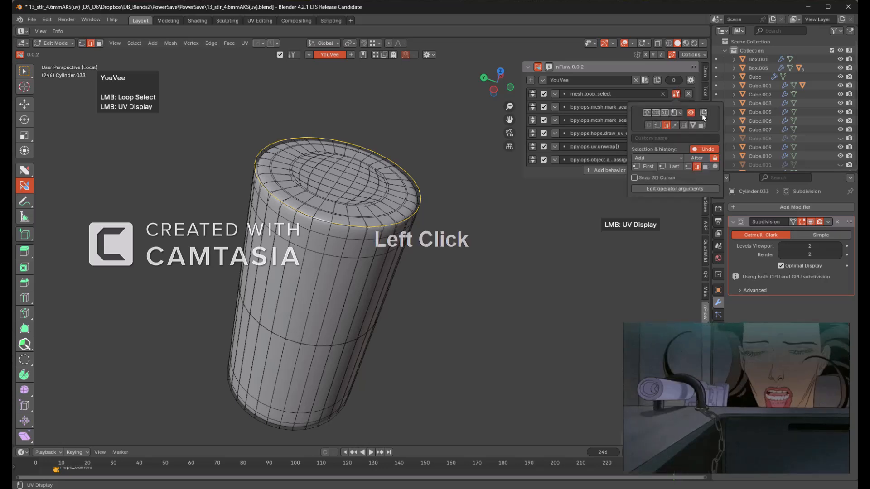
{"action": "left_click", "coordinate": [703, 115]}
{"action": "left_click", "coordinate": [676, 107]}
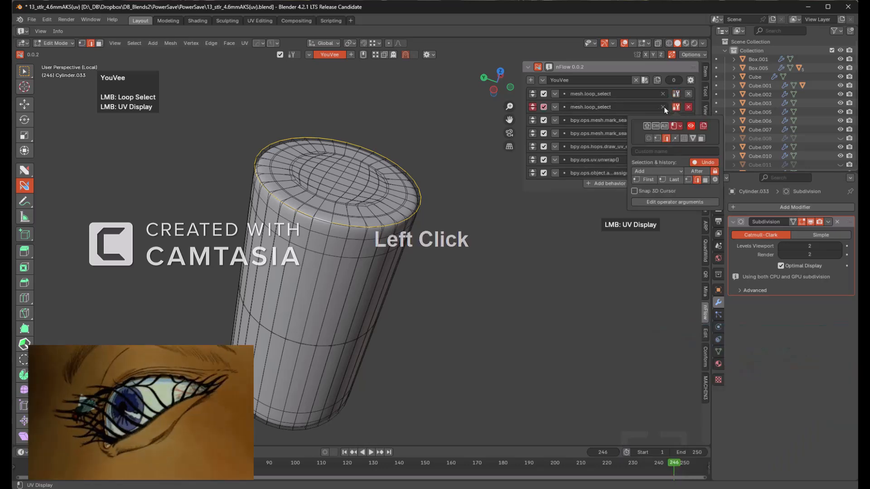
{"action": "left_click", "coordinate": [647, 126]}
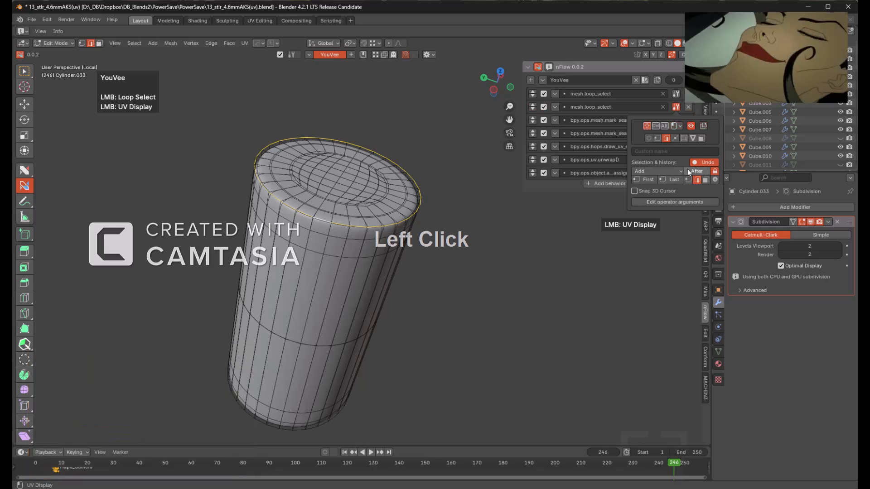
{"action": "left_click", "coordinate": [671, 171]}
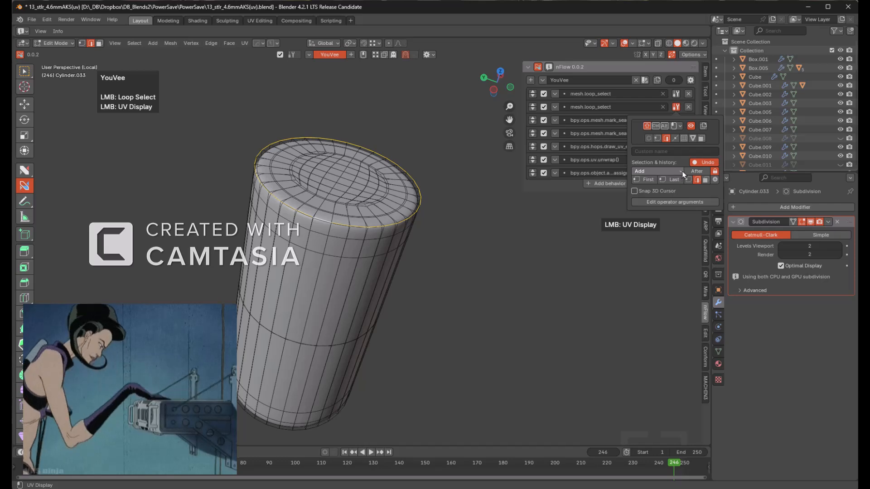
- Replace the Shift behavior's operator with the Edge Loops selection command and add the lower cylinder's bottom rim to the selection
{"action": "left_click", "coordinate": [268, 426], "text": "shift"}
{"action": "left_click", "coordinate": [339, 224]}
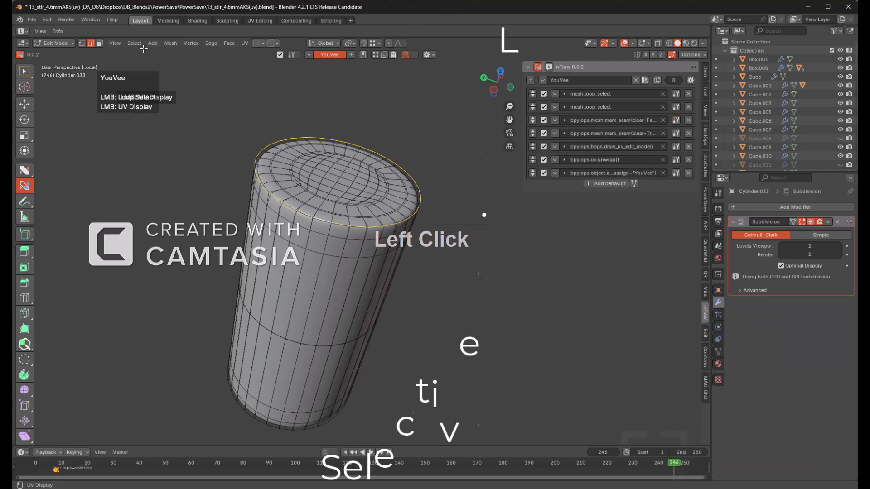
{"action": "left_click", "coordinate": [136, 44]}
{"action": "mouse_move", "coordinate": [180, 173]}
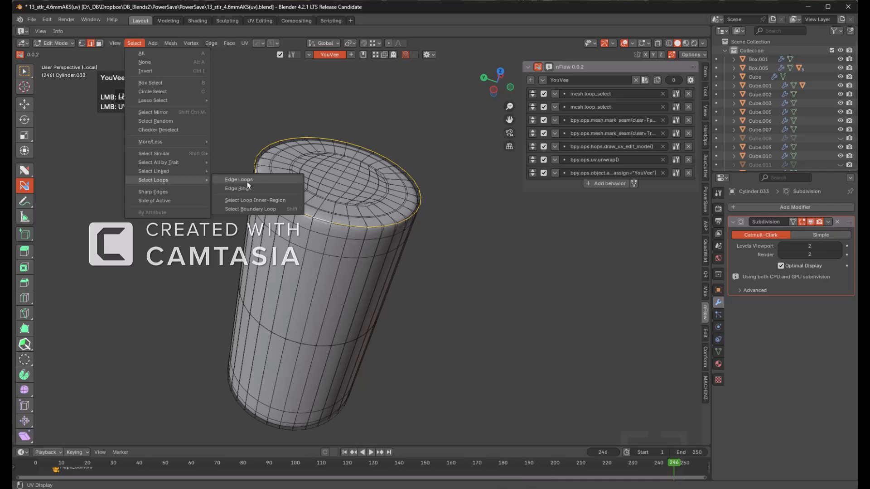
{"action": "key", "text": "ctrl+c"}
{"action": "key", "text": "ctrl+v"}
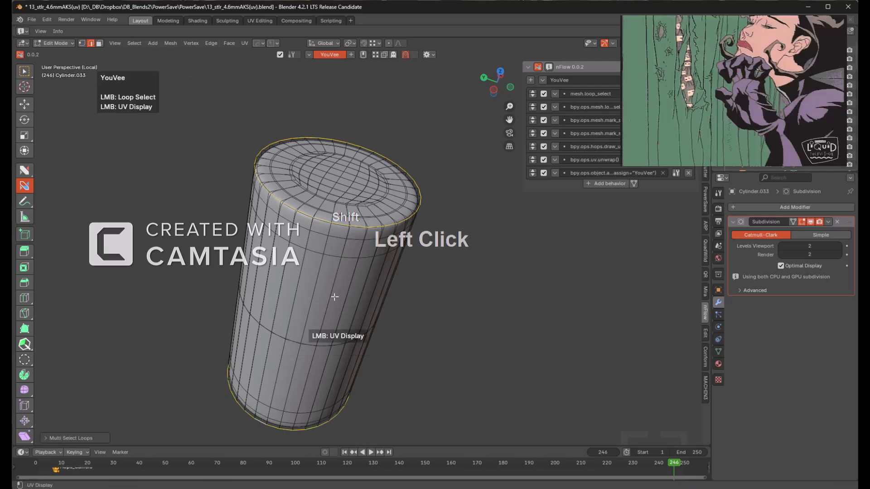
- Mark both selected rim loops of the lower cylinder as seams, close the preset's editing view and clear the selection
{"action": "left_click", "coordinate": [342, 224], "text": "ctrl"}
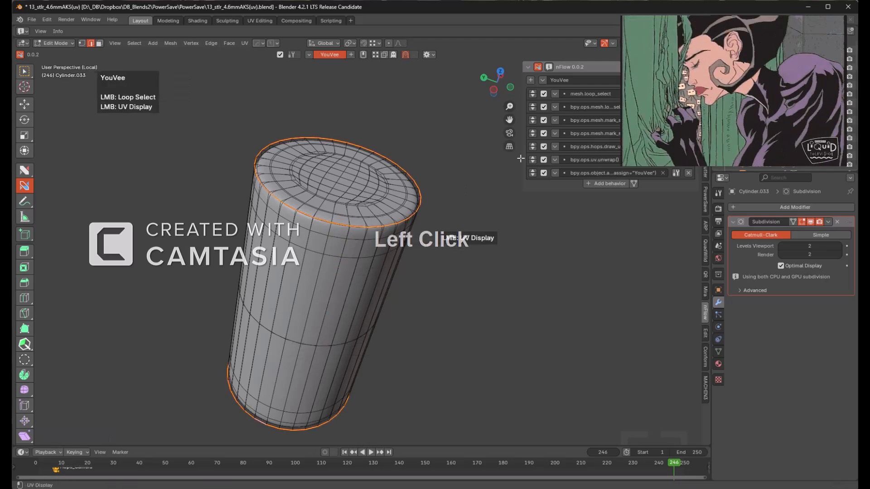
{"action": "left_click", "coordinate": [549, 67]}
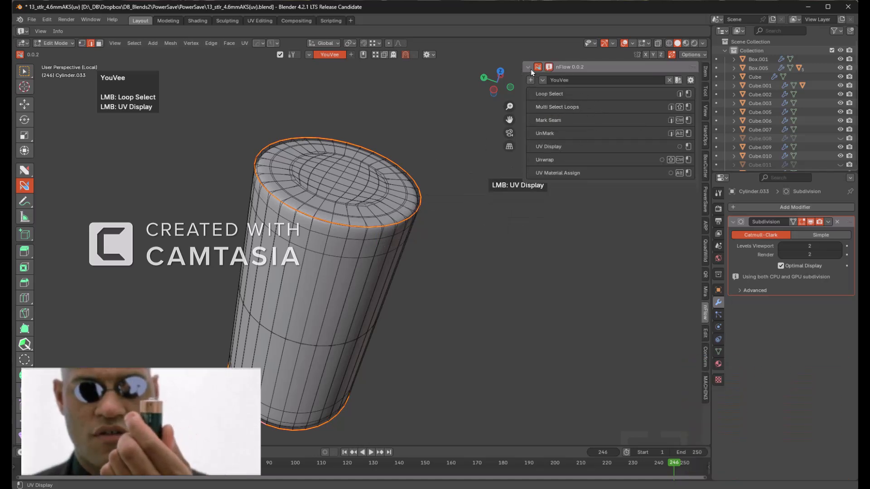
{"action": "left_click_drag", "start_coordinate": [520, 71], "coordinate": [597, 82]}
{"action": "middle_click_drag", "start_coordinate": [399, 212], "coordinate": [386, 181]}
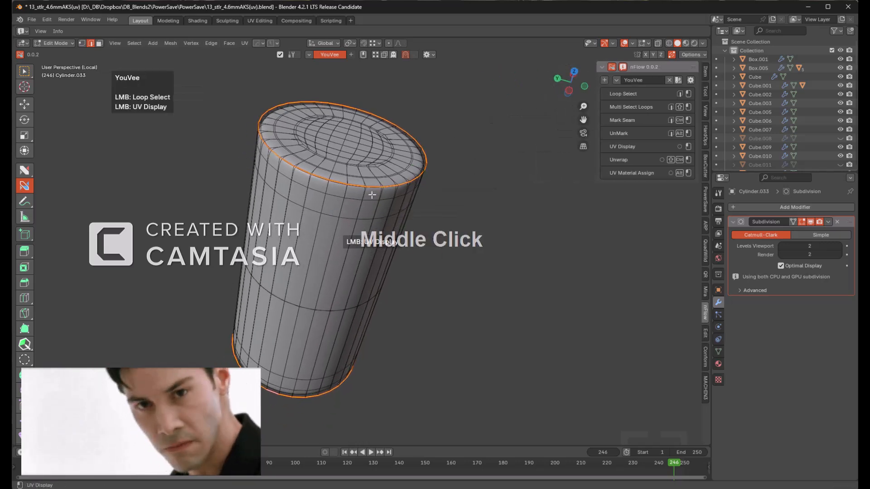
{"action": "key", "text": "alt+a"}
- Select the lower cylinder's two end caps as linked face regions and hide them
{"action": "key", "text": "3"}
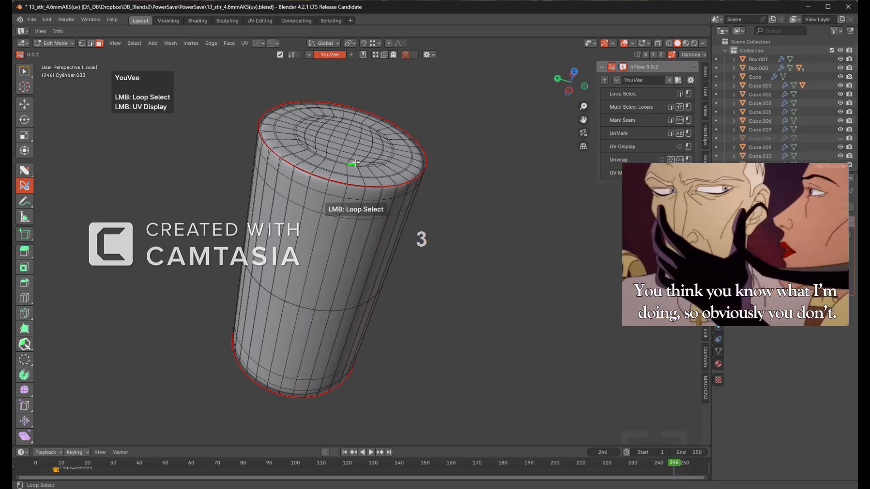
{"action": "key", "text": "l"}
{"action": "scroll", "coordinate": [348, 169], "scroll_direction": "down", "scroll_amount": 5}
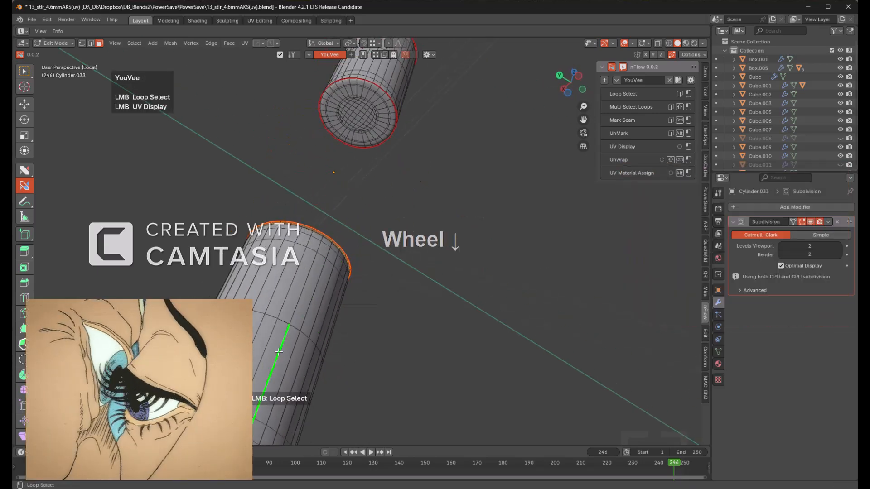
{"action": "middle_click_drag", "start_coordinate": [400, 229], "coordinate": [392, 291]}
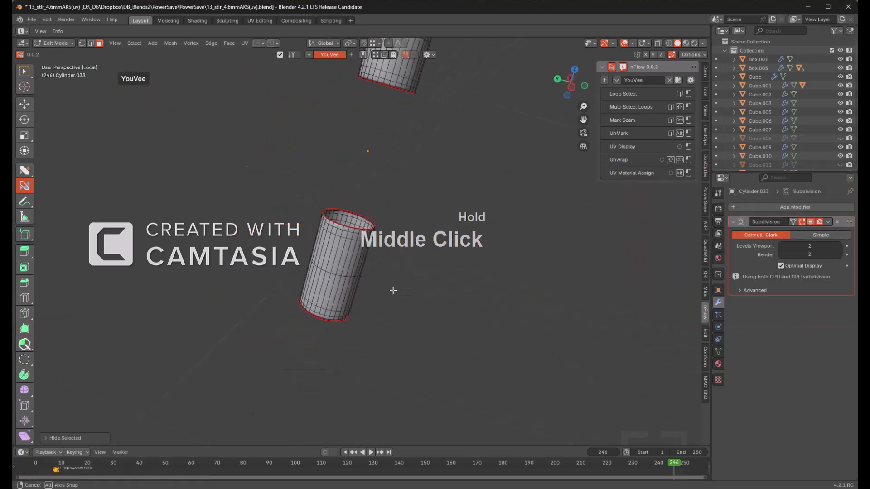
- Mark a lengthwise seam down the middle of the lower cylinder's wall, working from the right-side view
{"action": "scroll", "coordinate": [408, 301], "scroll_direction": "up", "scroll_amount": 4}
{"action": "key", "text": "KP_1"}
{"action": "key", "text": "KP_4"}
{"action": "key", "text": "KP_6"}
{"action": "key", "text": "KP_3"}
{"action": "scroll", "coordinate": [427, 264], "scroll_direction": "down", "scroll_amount": 1}
{"action": "scroll", "coordinate": [427, 265], "scroll_direction": "down", "scroll_amount": 2}
{"action": "scroll", "coordinate": [365, 282], "scroll_direction": "up", "scroll_amount": 3}
{"action": "left_click", "coordinate": [387, 278]}
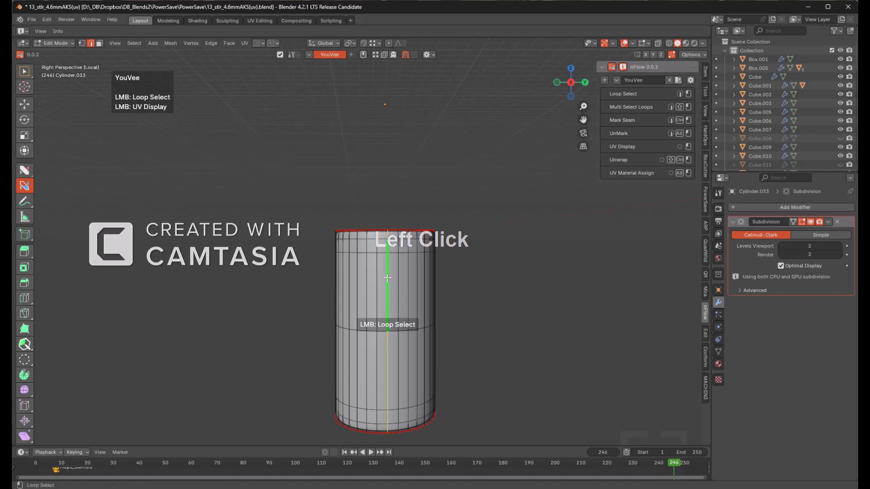
{"action": "left_click", "coordinate": [387, 278], "text": "ctrl"}
- Clear the selection, reveal the hidden end caps, and select and unwrap both cylinders together
{"action": "middle_click_drag", "start_coordinate": [387, 277], "coordinate": [499, 308]}
{"action": "key", "text": "alt+a"}
{"action": "middle_click_drag", "start_coordinate": [398, 295], "coordinate": [433, 303]}
{"action": "scroll", "coordinate": [431, 301], "scroll_direction": "up", "scroll_amount": 1}
{"action": "key", "text": "KP_1"}
{"action": "key", "text": "alt+h"}
{"action": "scroll", "coordinate": [461, 279], "scroll_direction": "down", "scroll_amount": 2}
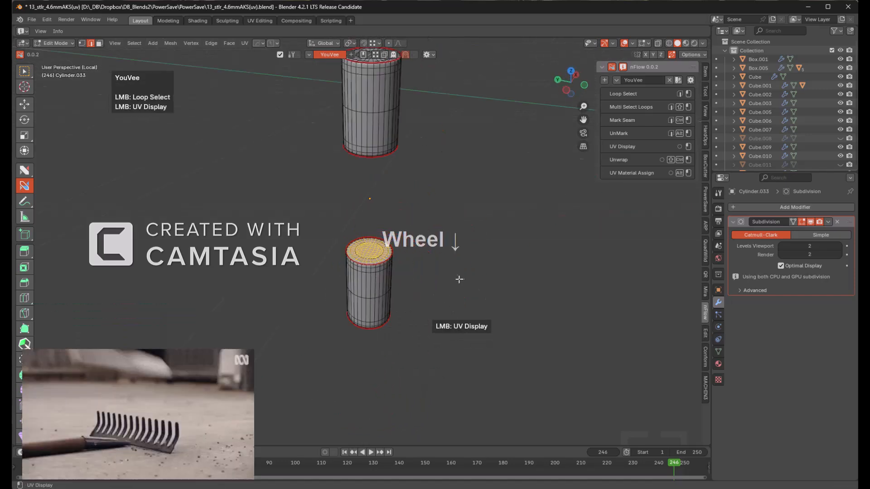
{"action": "scroll", "coordinate": [455, 277], "scroll_direction": "up", "scroll_amount": 2}
{"action": "key", "text": "a"}
{"action": "left_click", "coordinate": [436, 274], "text": "ctrl+shift"}
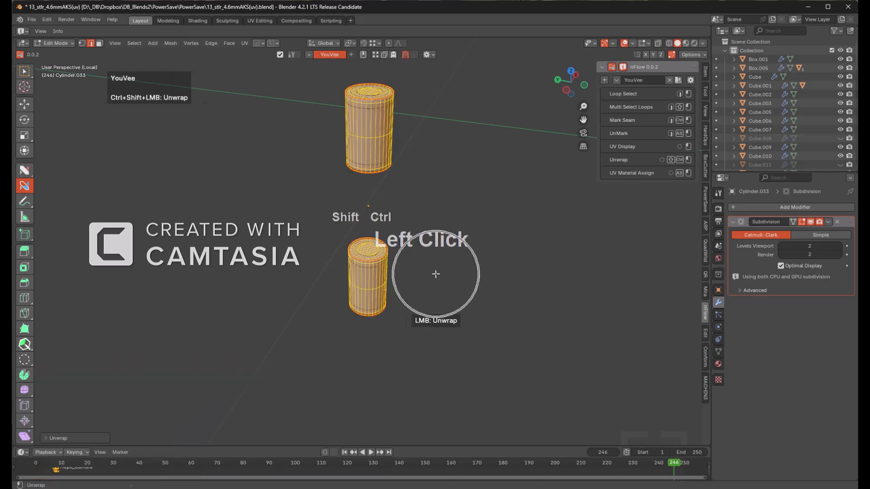
- Display the UV layout of Cylinder.033, return to Object Mode and exit local view to the full rifle
{"action": "left_click", "coordinate": [430, 274]}
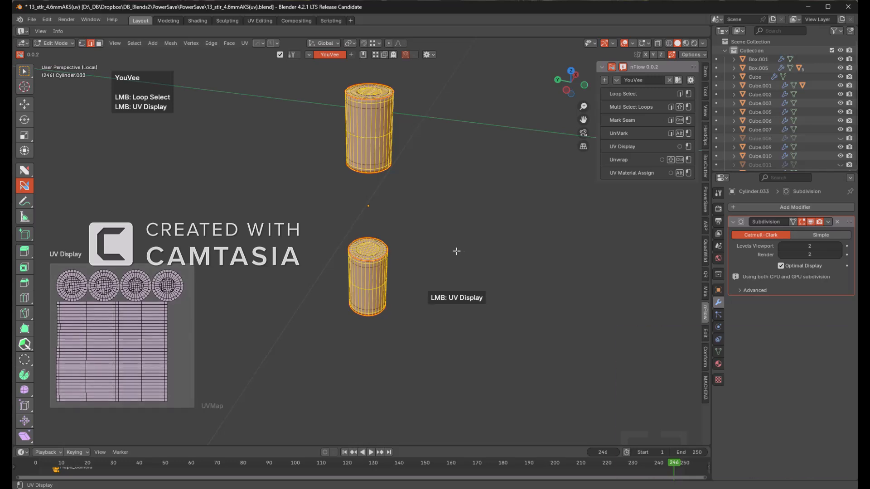
{"action": "key", "text": "Tab"}
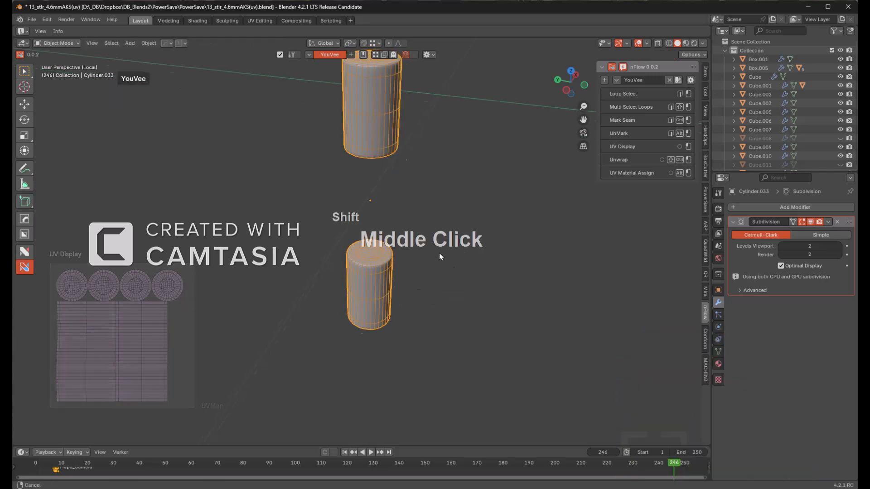
{"action": "middle_click_drag", "start_coordinate": [433, 244], "coordinate": [472, 284], "text": "shift"}
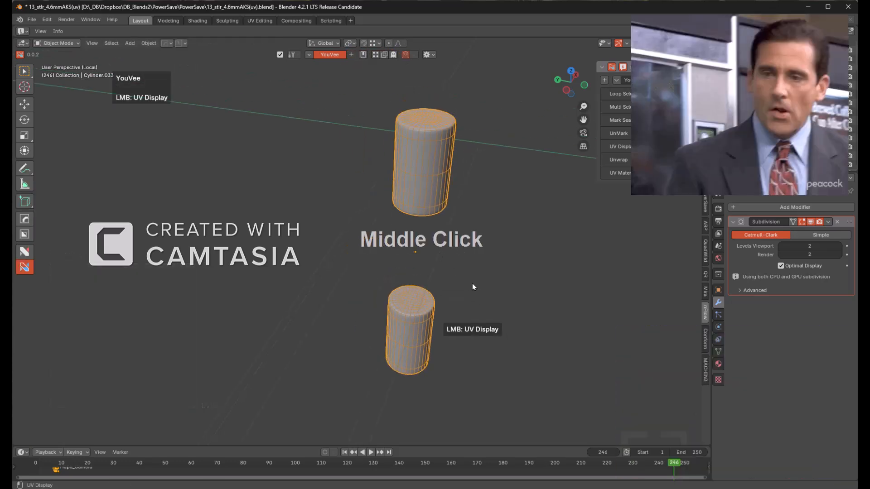
{"action": "left_click", "coordinate": [412, 317]}
{"action": "key", "text": "a"}
{"action": "middle_click_drag", "start_coordinate": [468, 232], "coordinate": [452, 208], "text": "shift"}
{"action": "key", "text": "KP_Divide"}
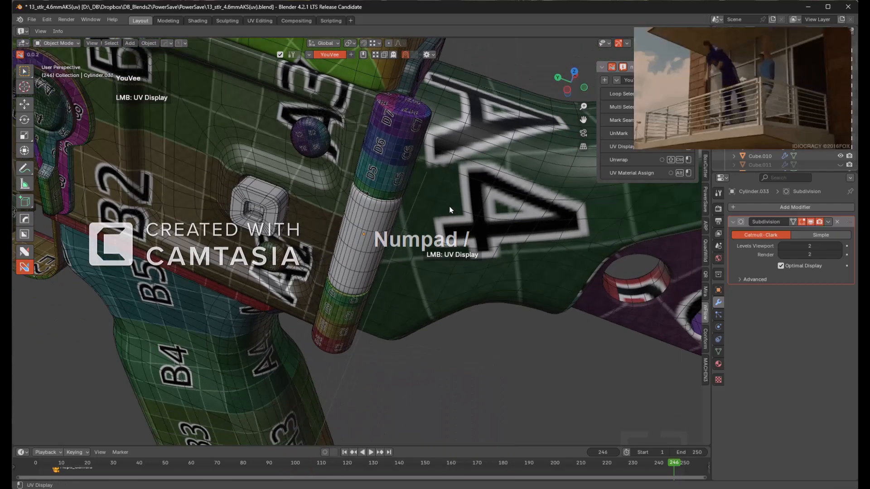
- Isolate the untextured middle cylinder in local view, enter Edit Mode and turn off its Subdivision modifier's Edit Mode display
{"action": "left_click", "coordinate": [379, 225]}
{"action": "key", "text": "KP_Divide"}
{"action": "key", "text": "Tab"}
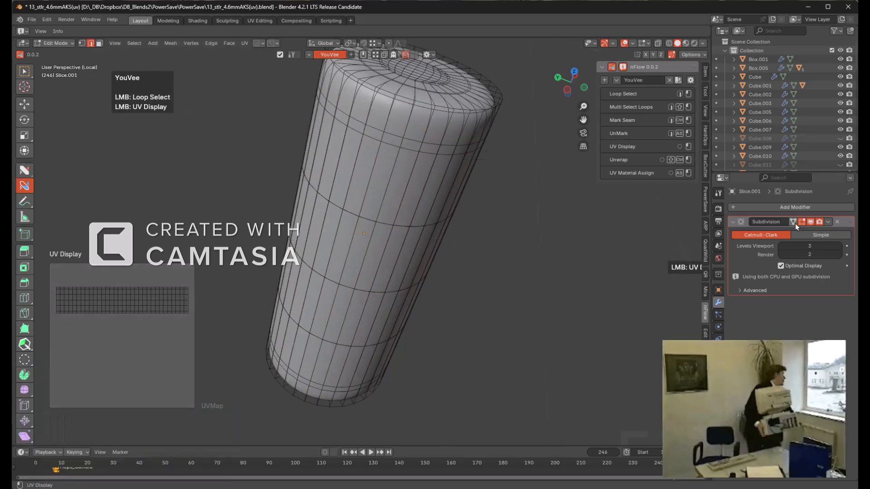
{"action": "left_click", "coordinate": [792, 222]}
- Select the top and bottom rim loops of Slice.001, mark them as seams and clear the selection
{"action": "left_click", "coordinate": [426, 108]}
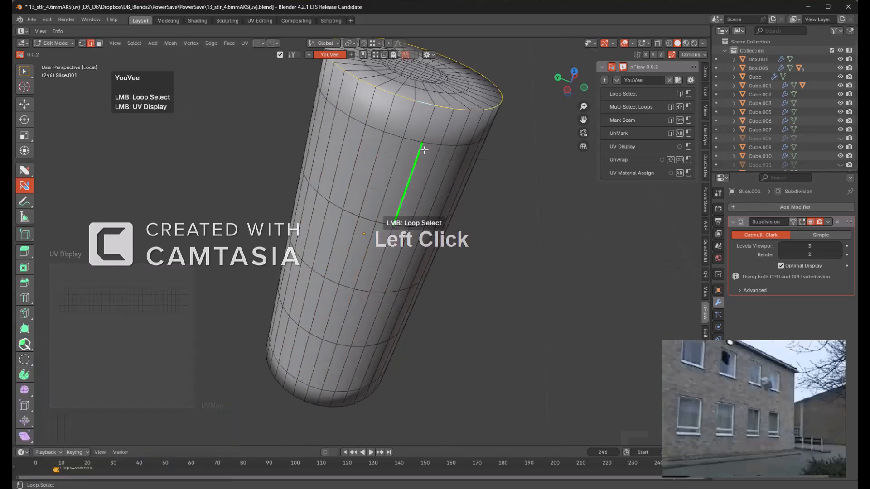
{"action": "left_click", "coordinate": [309, 406], "text": "shift"}
{"action": "left_click", "coordinate": [405, 98], "text": "ctrl"}
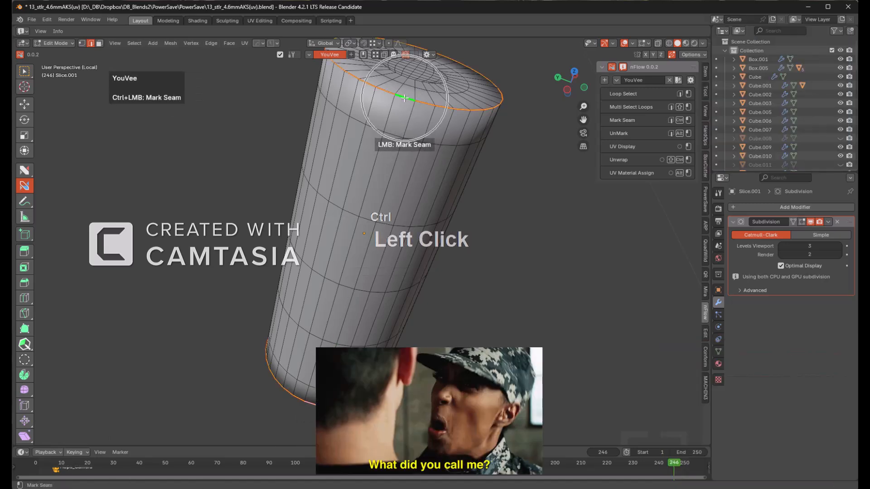
{"action": "key", "text": "alt+a"}
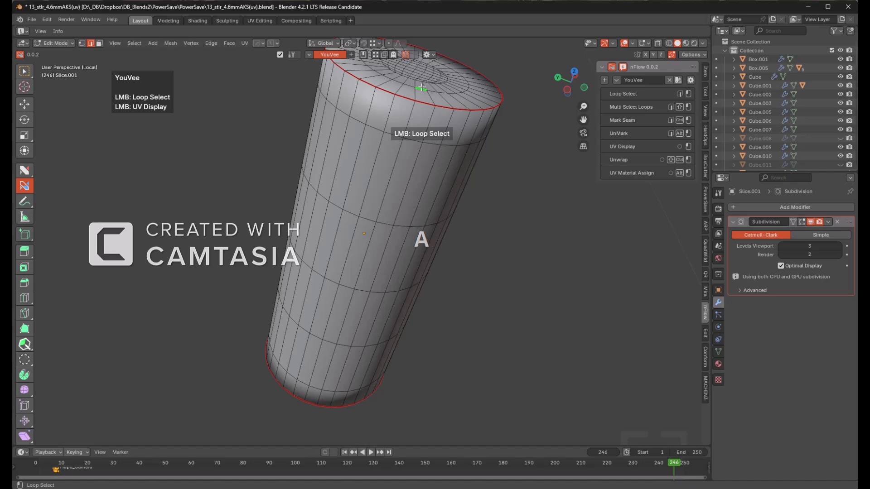
- Select only the linked wall faces of Slice.001, hide the unselected end caps and clear the selection
{"action": "key", "text": "l"}
{"action": "key", "text": "alt+a"}
{"action": "key", "text": "l"}
{"action": "key", "text": "alt+a"}
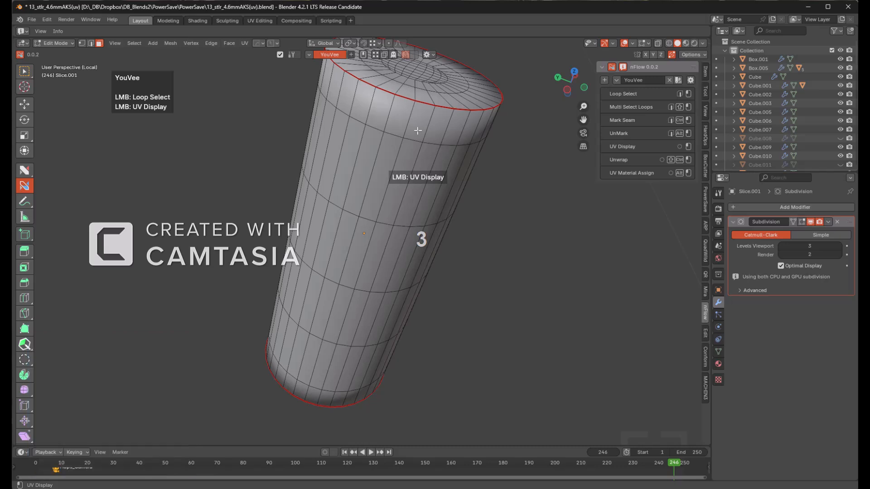
{"action": "key", "text": "l"}
{"action": "key", "text": "shift+h"}
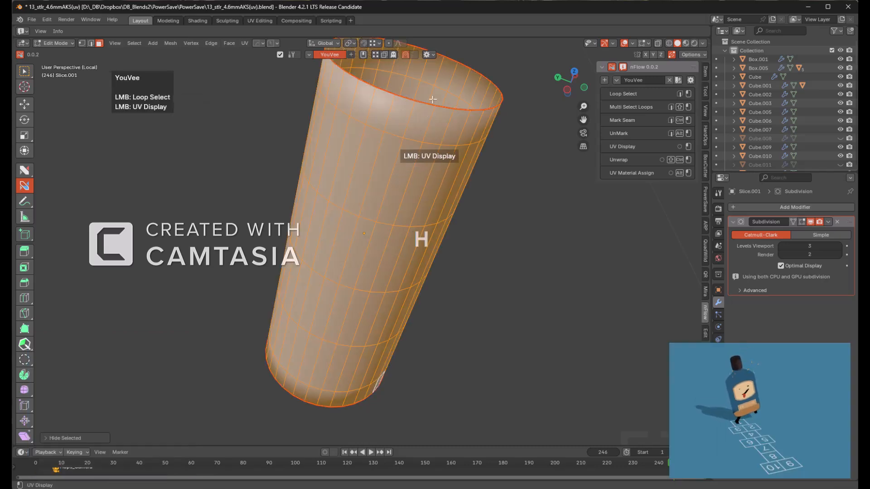
{"action": "key", "text": "alt+a"}
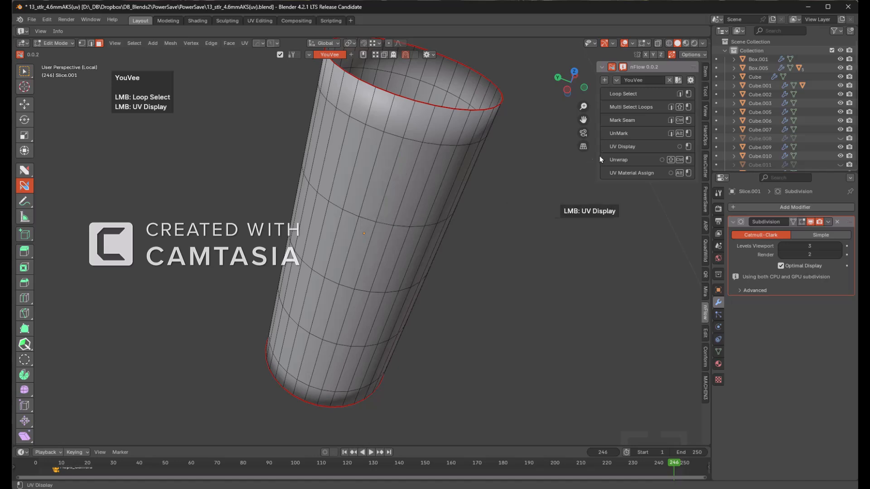
- Open the YouVee preset for editing and add a new empty behavior
{"action": "left_click", "coordinate": [621, 67]}
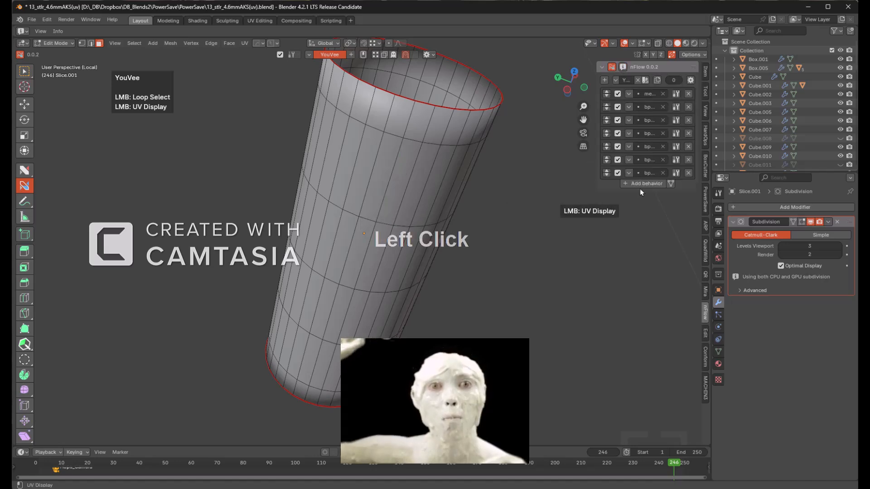
{"action": "left_click", "coordinate": [657, 185]}
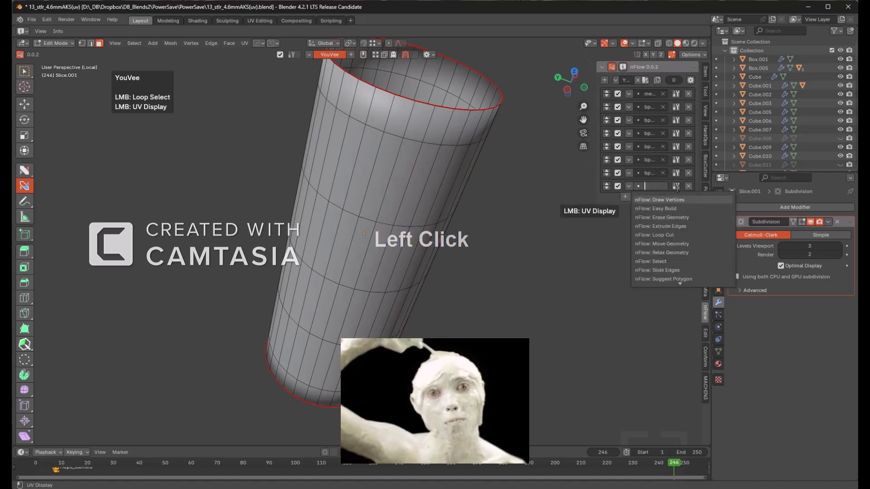
{"action": "double_click", "coordinate": [677, 188]}
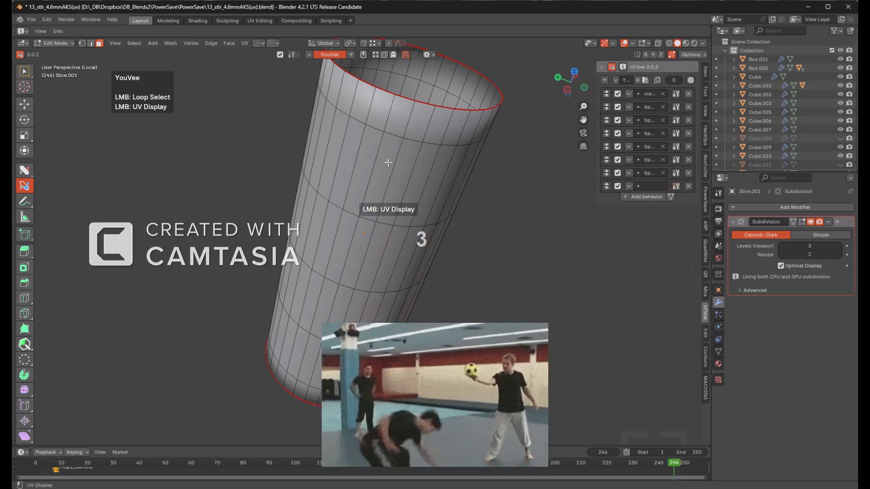
- Look through the selection commands for a linked-selection operator that suits the new YouVee behavior
{"action": "key", "text": "l"}
{"action": "key", "text": "alt+a"}
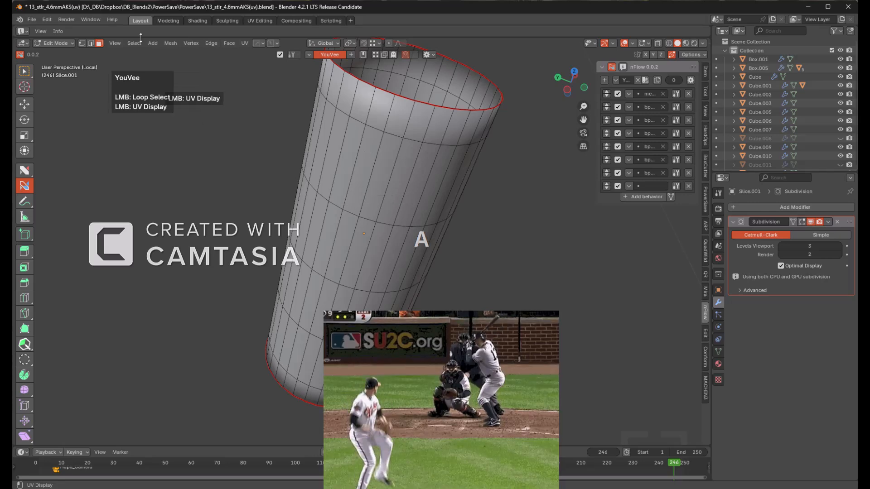
{"action": "left_click", "coordinate": [134, 43]}
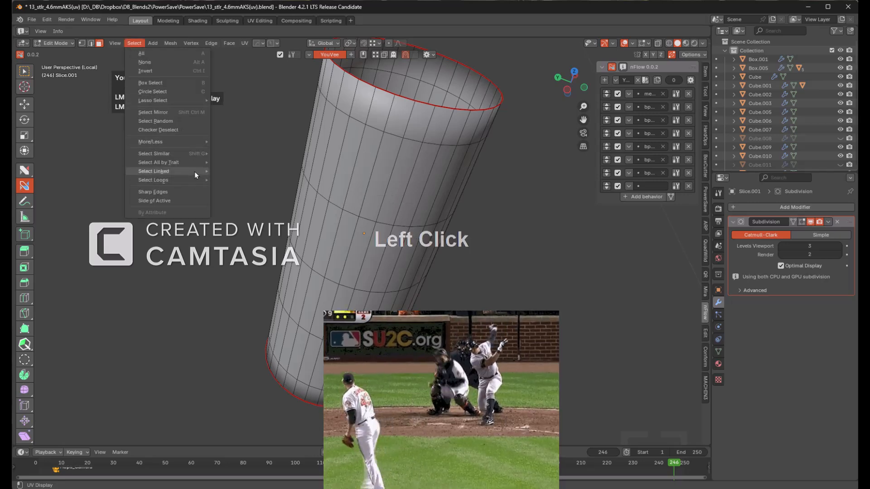
{"action": "mouse_move", "coordinate": [194, 170]}
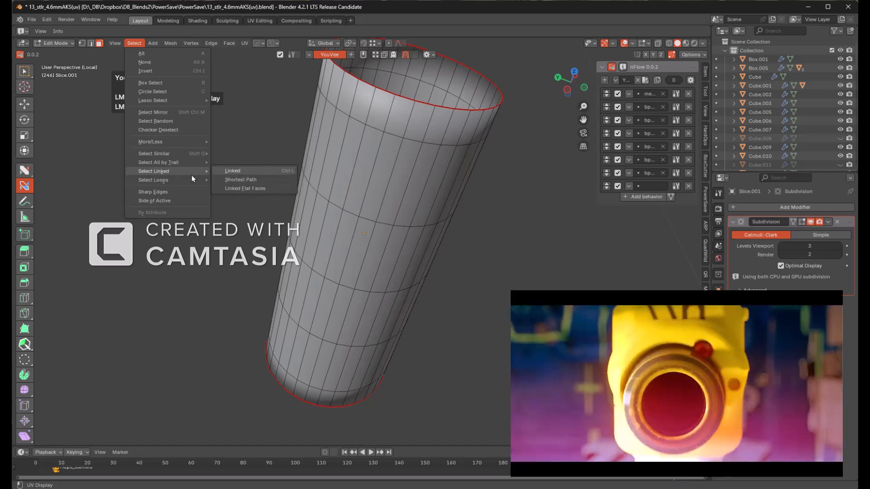
{"action": "mouse_move", "coordinate": [164, 180]}
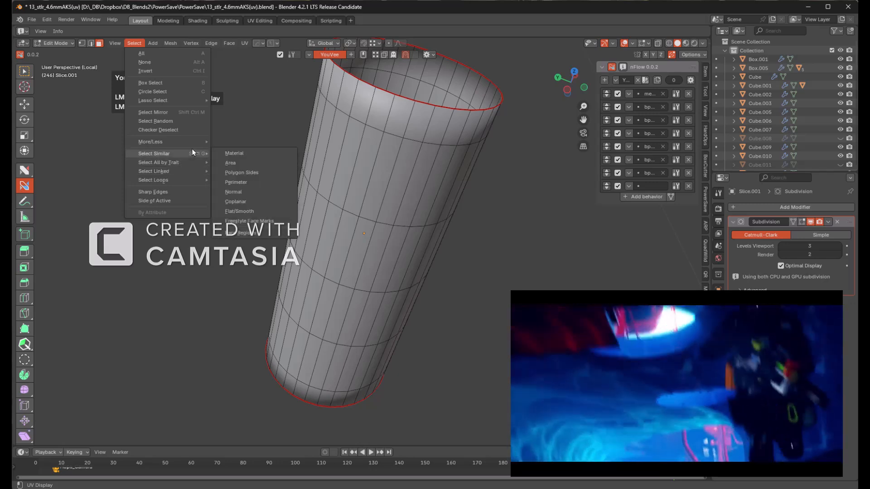
{"action": "mouse_move", "coordinate": [194, 143]}
{"action": "mouse_move", "coordinate": [181, 100]}
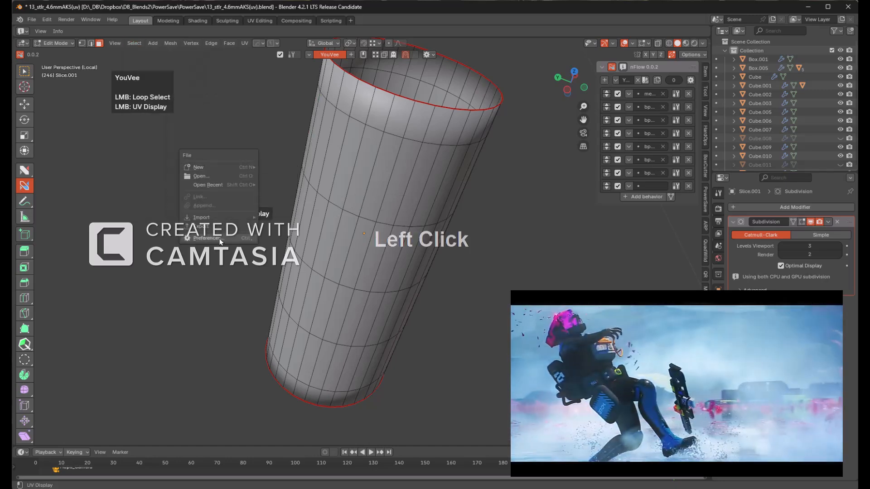
- Open the keymap preferences and filter the entries by the key binding L
{"action": "left_click", "coordinate": [207, 238]}
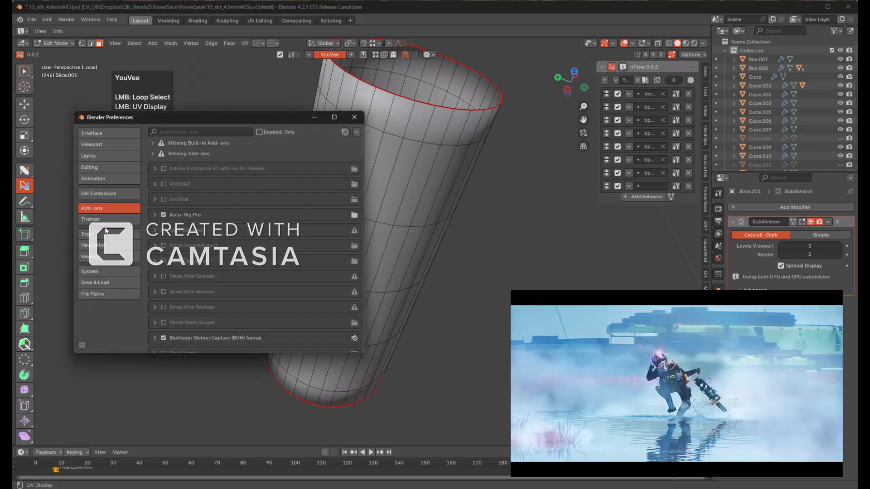
{"action": "left_click", "coordinate": [108, 237]}
{"action": "left_click", "coordinate": [108, 246]}
{"action": "left_click", "coordinate": [108, 258]}
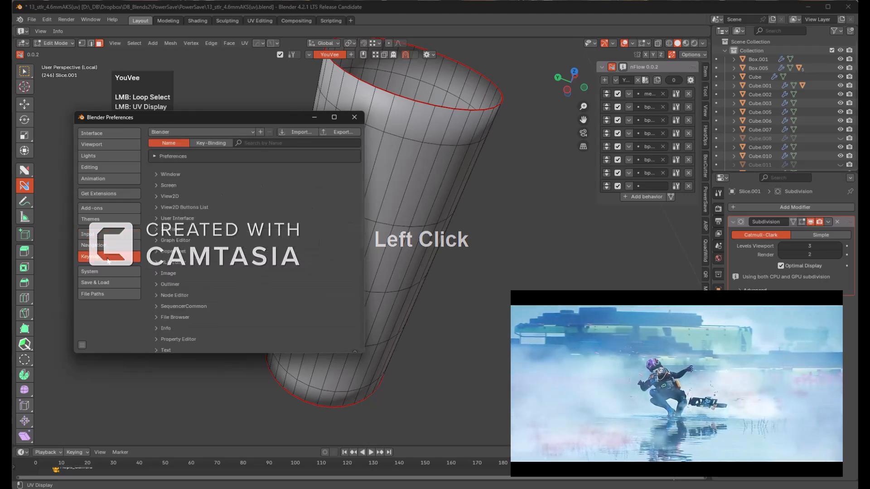
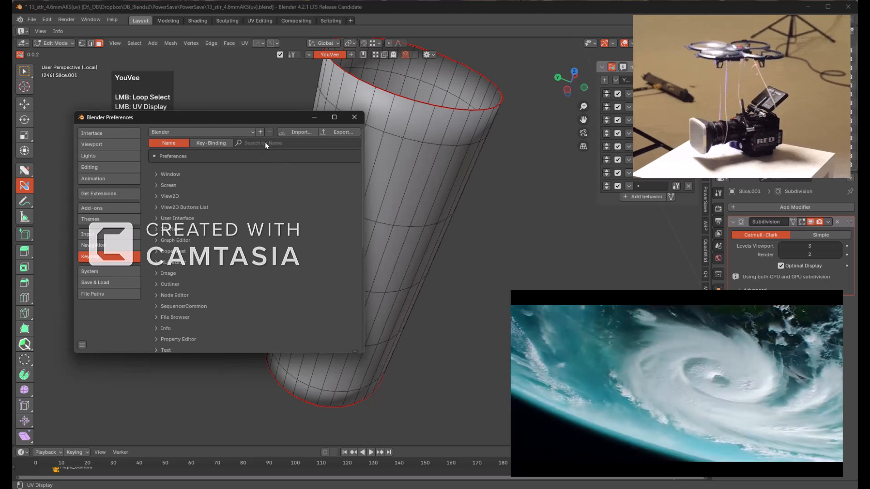
{"action": "left_click", "coordinate": [262, 142]}
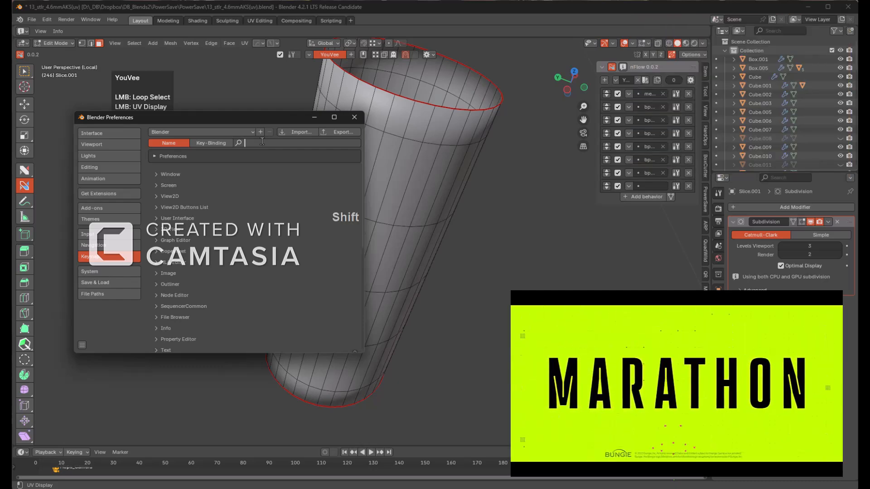
{"action": "left_click", "coordinate": [213, 144]}
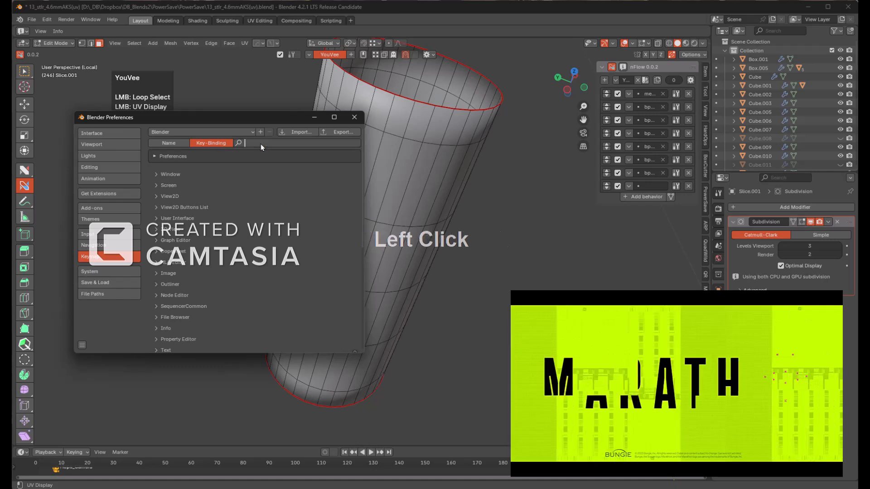
{"action": "type", "text": "L"}
{"action": "key", "text": "Return"}
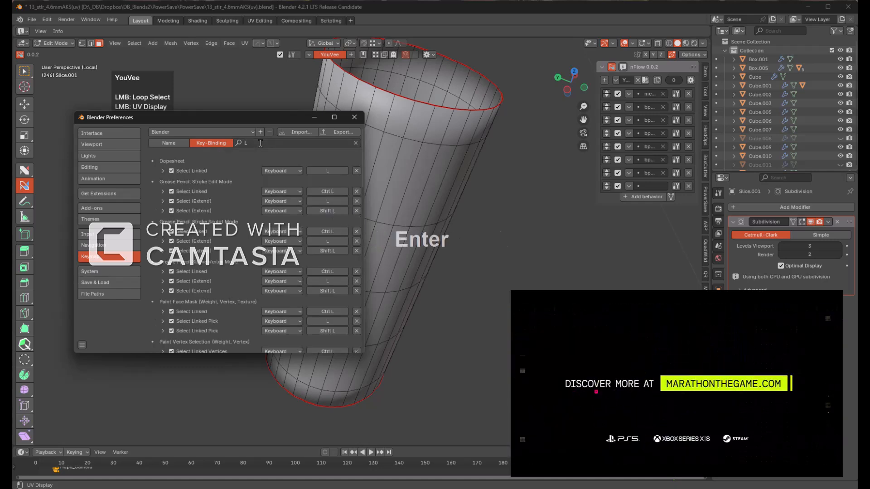
- Examine the filtered Select Linked keymap entries, including the operator identifier of the Armature one
{"action": "scroll", "coordinate": [221, 283], "scroll_direction": "down", "scroll_amount": 5}
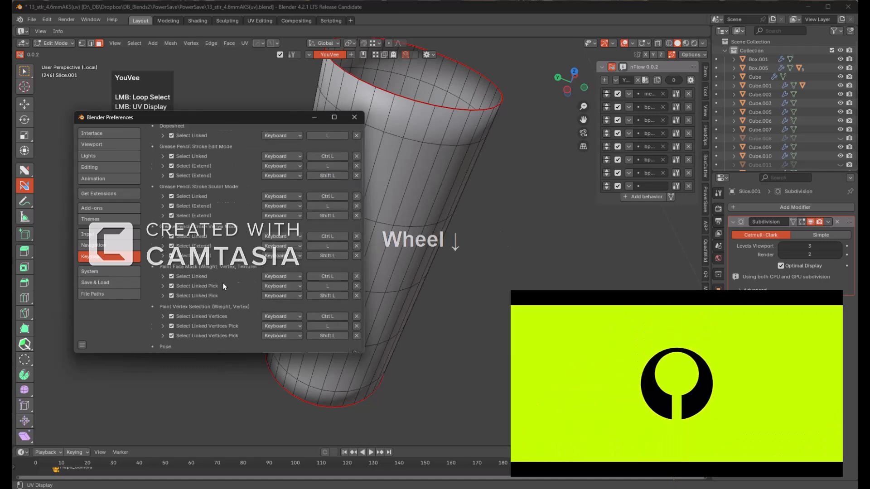
{"action": "scroll", "coordinate": [222, 281], "scroll_direction": "down", "scroll_amount": 10}
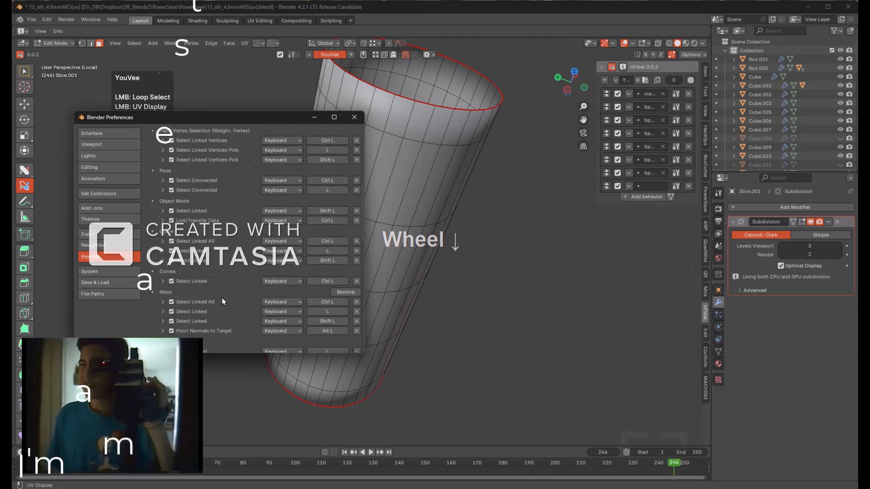
{"action": "scroll", "coordinate": [223, 298], "scroll_direction": "down", "scroll_amount": 10}
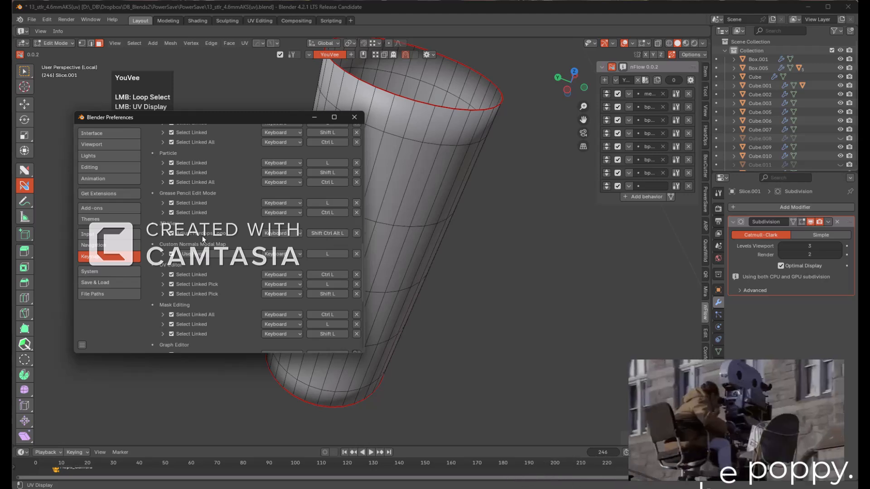
{"action": "scroll", "coordinate": [263, 284], "scroll_direction": "down", "scroll_amount": 10}
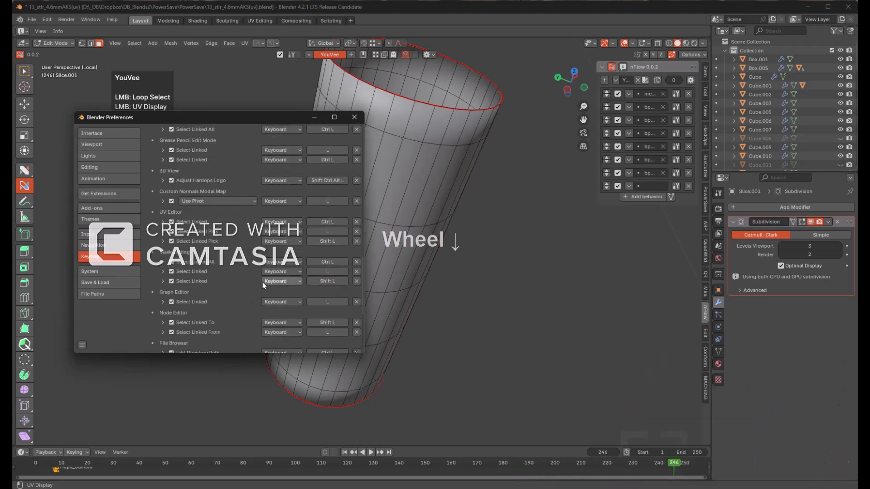
{"action": "scroll", "coordinate": [262, 282], "scroll_direction": "up", "scroll_amount": 10}
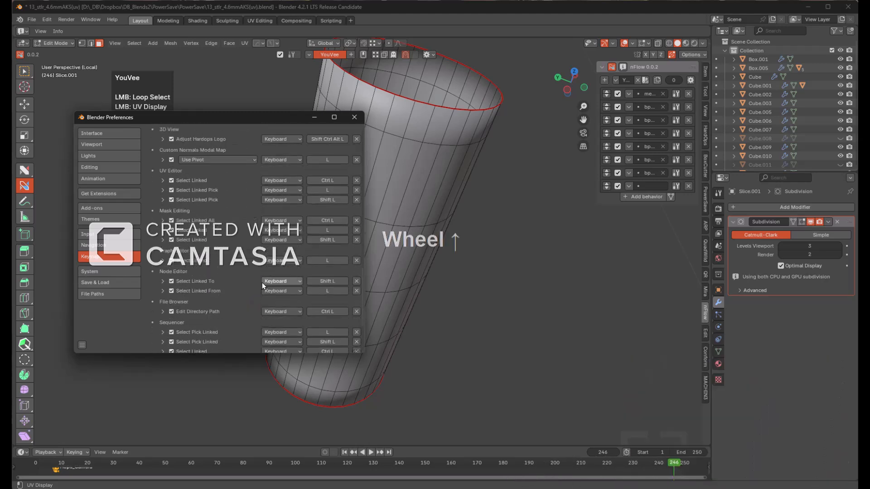
{"action": "scroll", "coordinate": [262, 276], "scroll_direction": "up", "scroll_amount": 2}
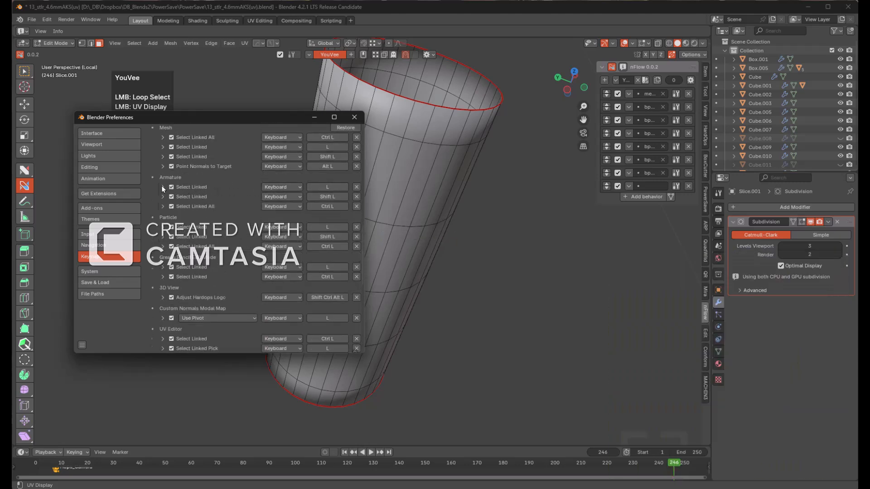
{"action": "left_click", "coordinate": [163, 188]}
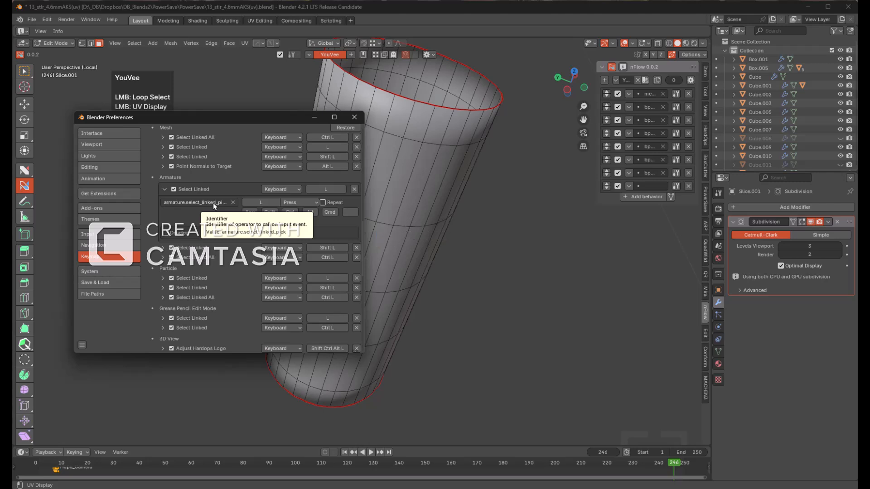
{"action": "left_click", "coordinate": [151, 173]}
{"action": "scroll", "coordinate": [157, 169], "scroll_direction": "up", "scroll_amount": 1}
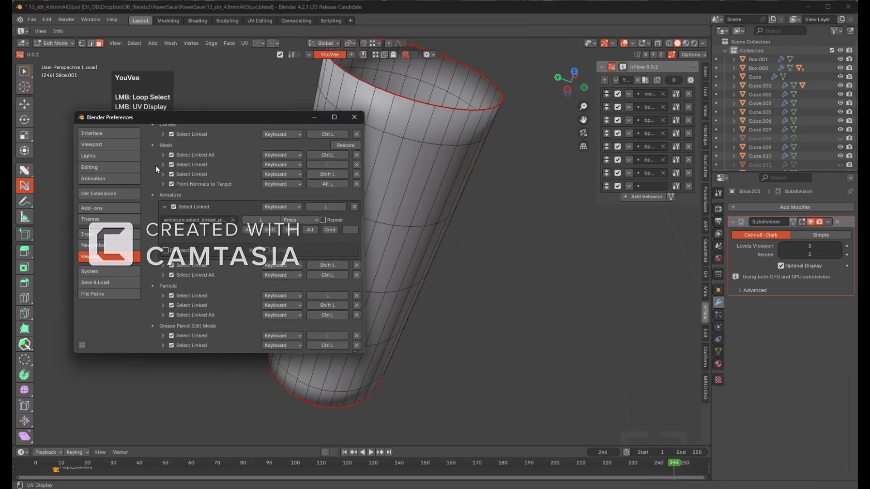
- Copy the identifier mesh.select_linked_pick from the Mesh Select Linked keymap entry into the new YouVee behavior's operator
{"action": "left_click", "coordinate": [158, 165]}
{"action": "double_click", "coordinate": [208, 180]}
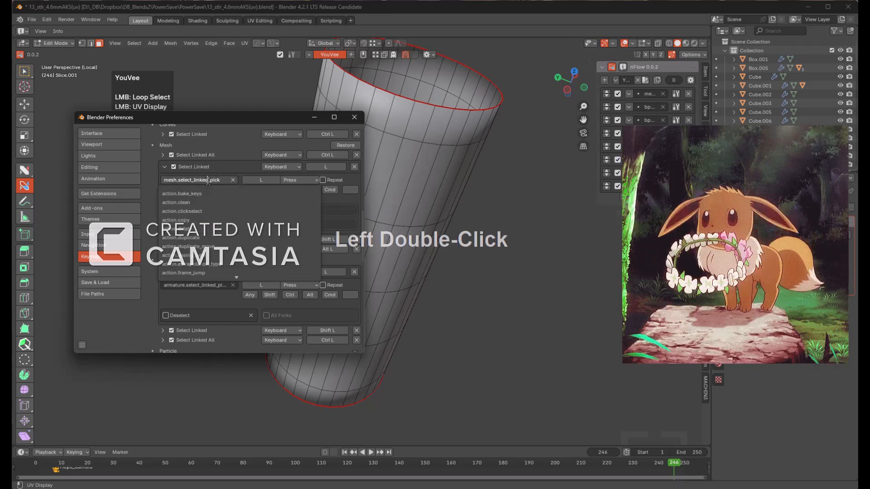
{"action": "key", "text": "ctrl+a"}
{"action": "key", "text": "ctrl+c"}
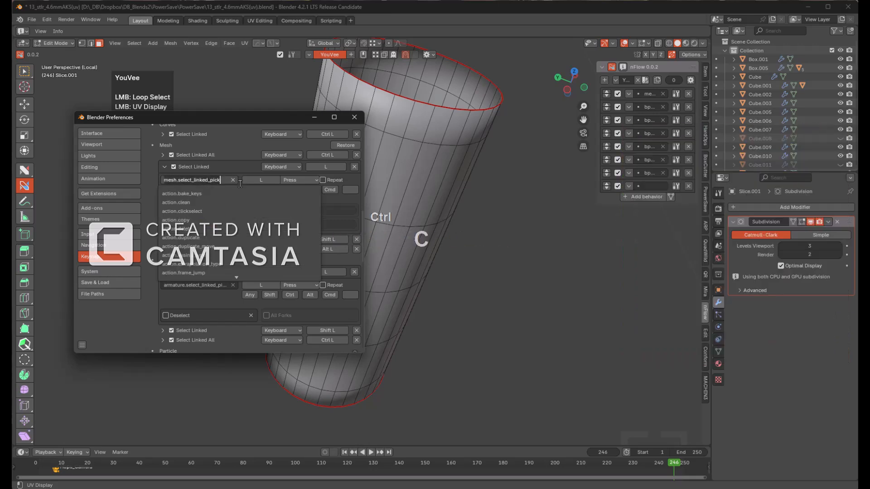
{"action": "left_click", "coordinate": [254, 181]}
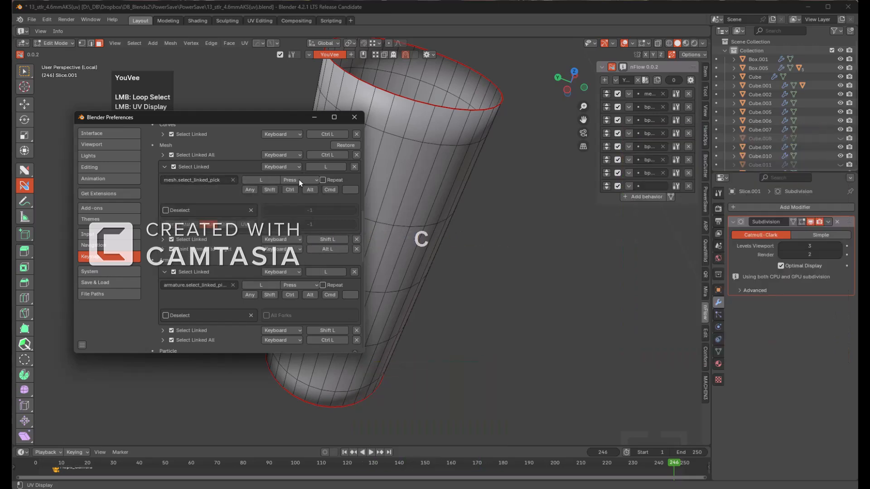
{"action": "left_click", "coordinate": [652, 187]}
{"action": "key", "text": "ctrl+v"}
{"action": "key", "text": "KP_Enter"}
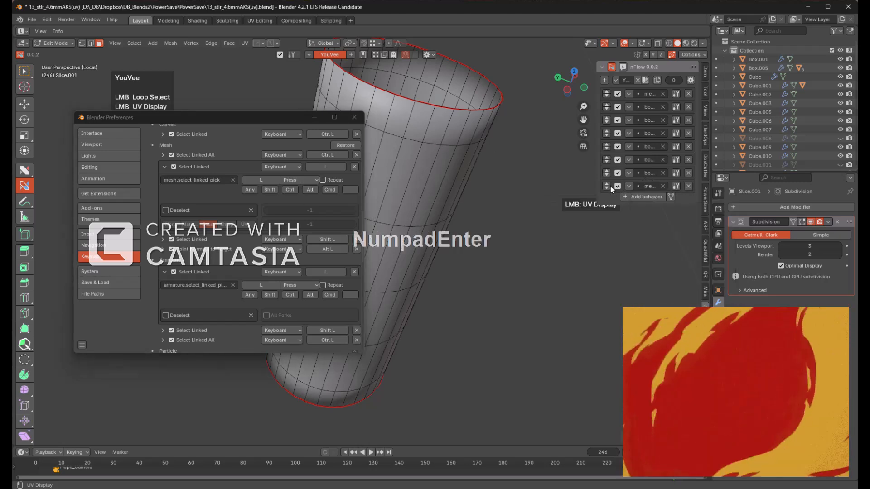
- Restrict the Select Linked behavior to faces, close the preferences and try it on the cylinder wall, clearing the selection again
{"action": "left_click_drag", "start_coordinate": [595, 186], "coordinate": [557, 185]}
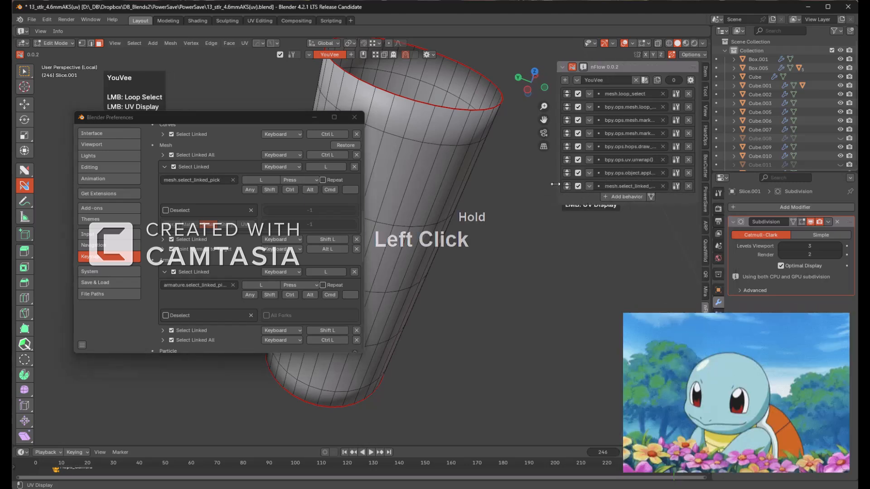
{"action": "left_click", "coordinate": [677, 187]}
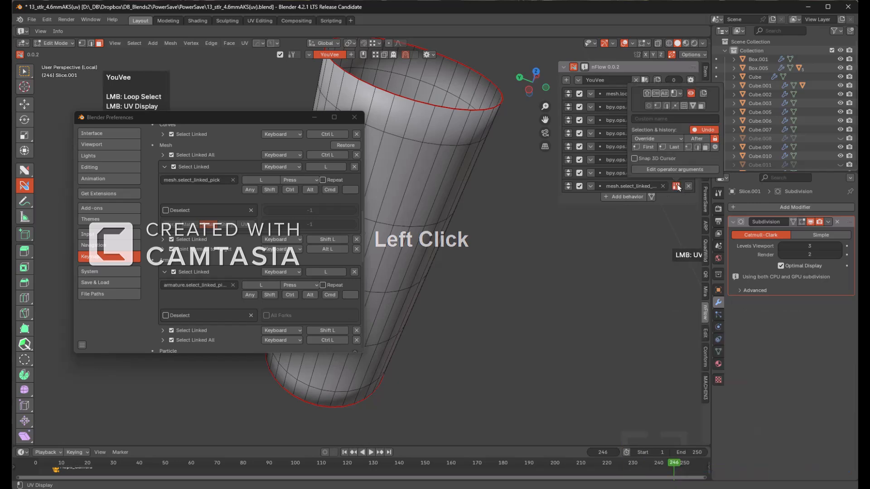
{"action": "left_click", "coordinate": [700, 106]}
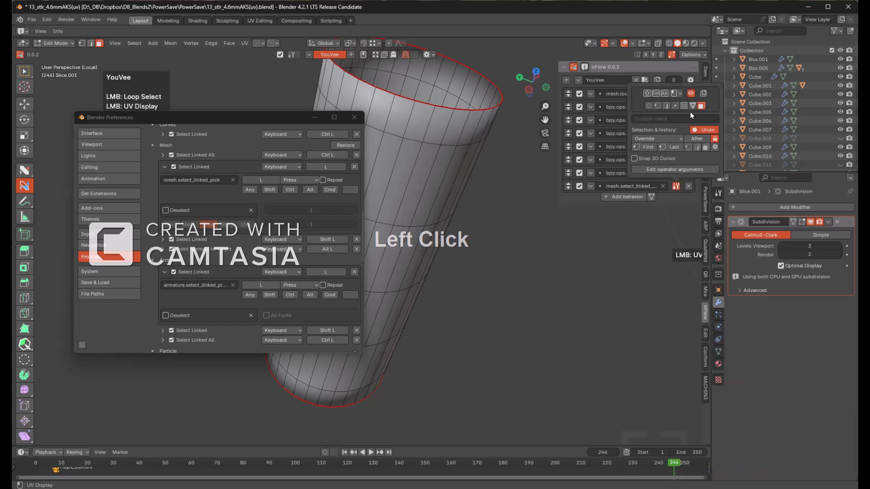
{"action": "left_click", "coordinate": [355, 117]}
{"action": "left_click", "coordinate": [370, 173]}
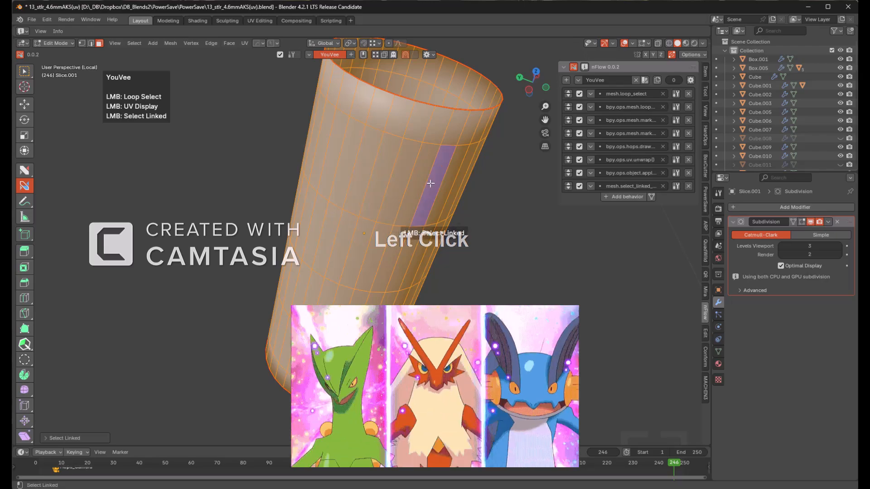
{"action": "key", "text": "alt+a"}
{"action": "key", "text": "4"}
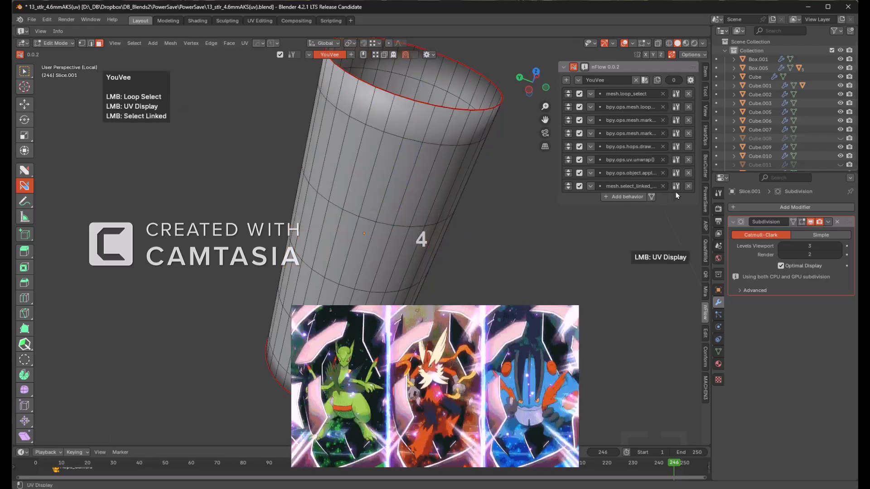
- Adjust the Select Linked behavior's selection and history option and try it on a wall face, clearing the selection again
{"action": "left_click", "coordinate": [675, 186]}
{"action": "left_click", "coordinate": [702, 147]}
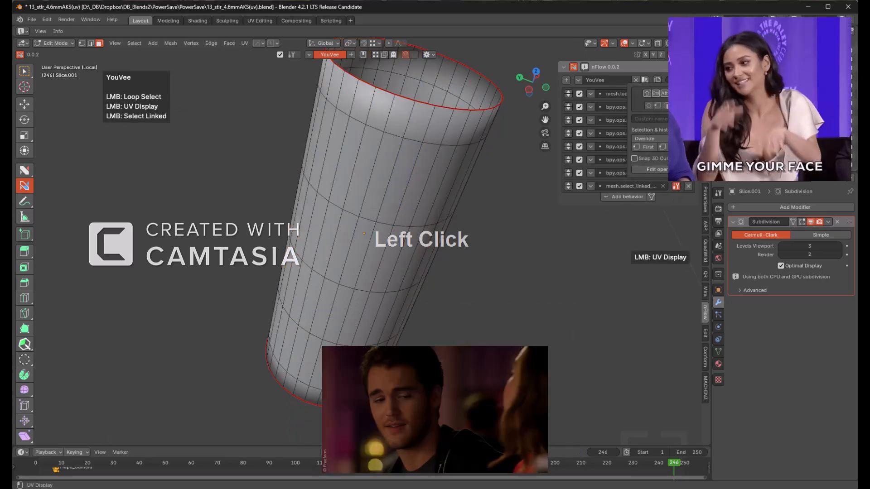
{"action": "left_click", "coordinate": [404, 165]}
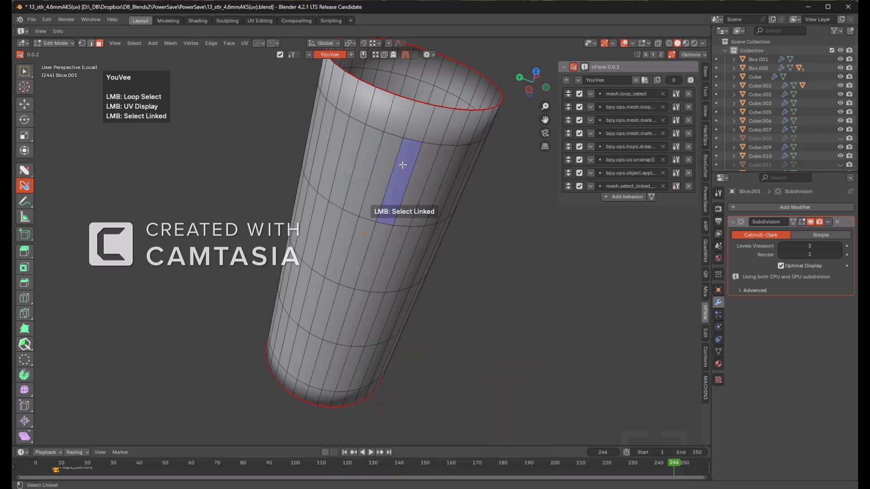
{"action": "left_click", "coordinate": [388, 163]}
{"action": "key", "text": "alt+a"}
- Reveal the hidden end caps of Slice.001, clear the selection and select the linked wall faces up to the seams
{"action": "key", "text": "alt+h"}
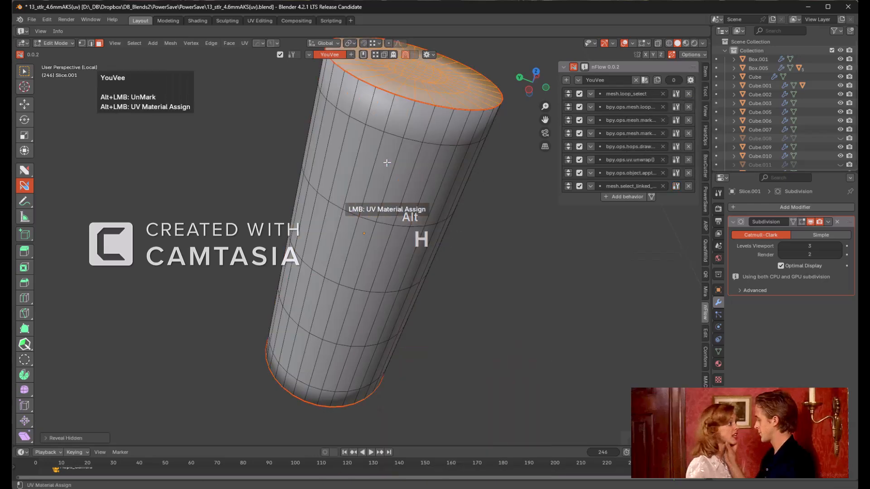
{"action": "key", "text": "alt+a"}
{"action": "middle_click_drag", "start_coordinate": [386, 162], "coordinate": [372, 190], "text": "shift"}
{"action": "left_click", "coordinate": [373, 190]}
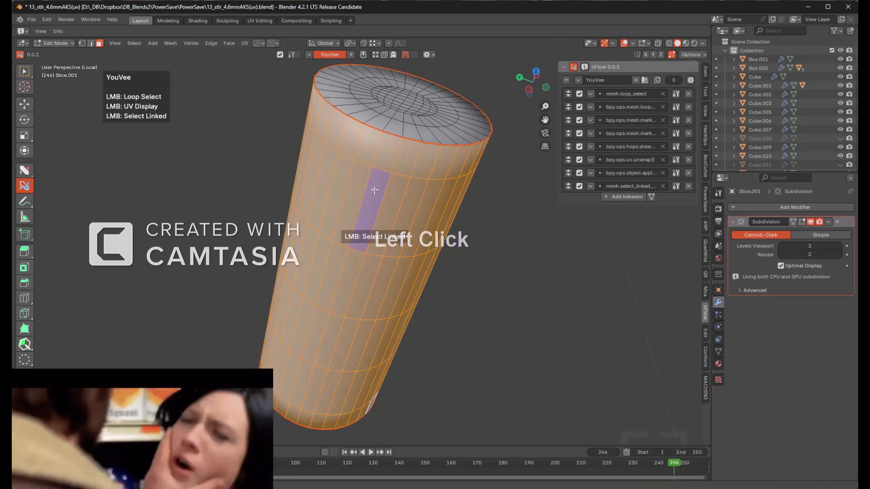
- Exit YouVee preset editing, clear the face selection and select the top and bottom rim loops in turn
{"action": "left_click", "coordinate": [580, 69]}
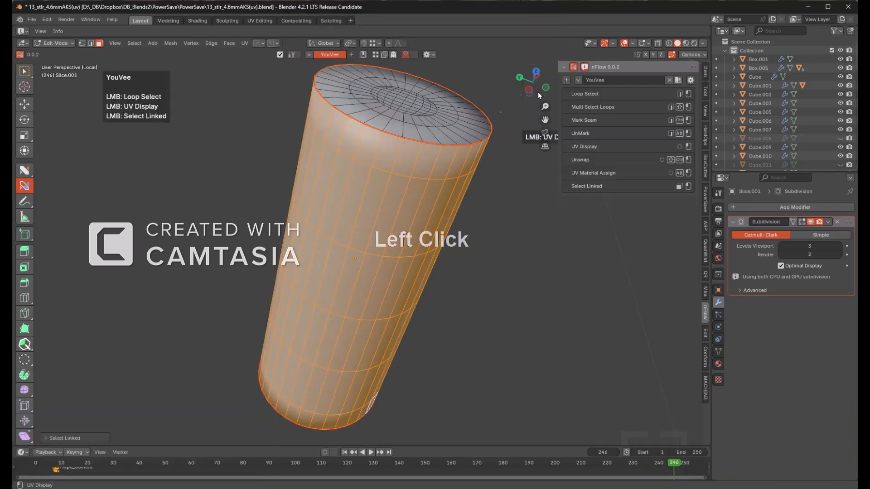
{"action": "key", "text": "alt+a"}
{"action": "left_click", "coordinate": [414, 141]}
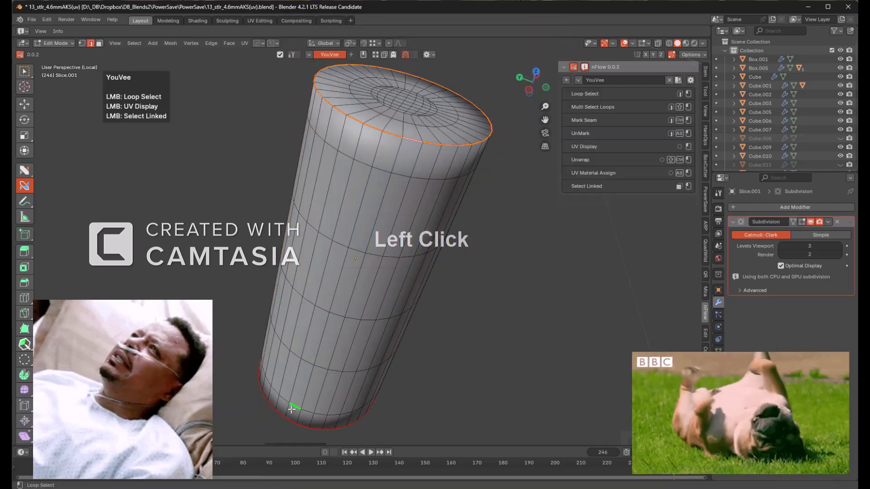
{"action": "left_click", "coordinate": [285, 418]}
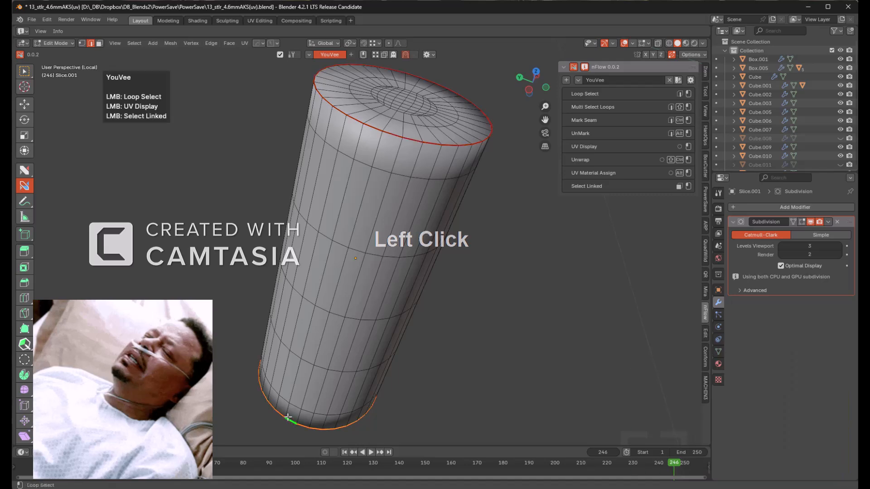
- Re-mark the seams on both rim loops of Slice.001 and select the linked wall faces between them
{"action": "left_click", "coordinate": [392, 134], "text": "shift"}
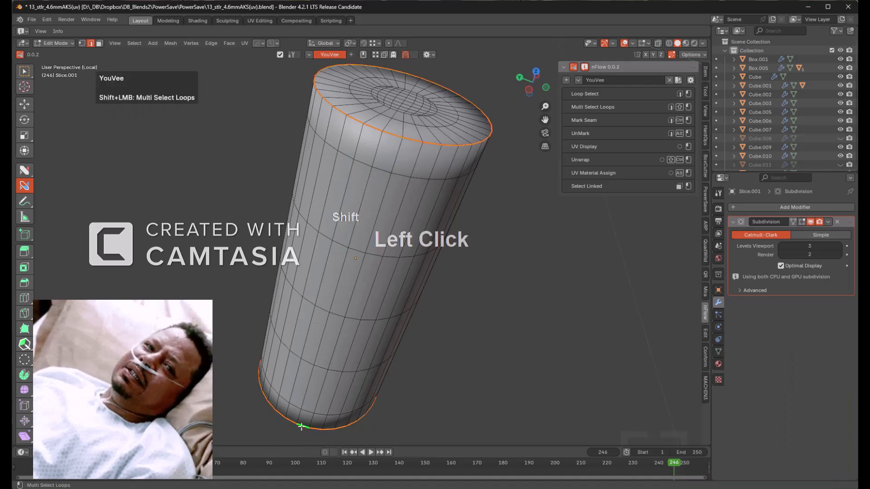
{"action": "left_click", "coordinate": [391, 134], "text": "alt"}
{"action": "left_click", "coordinate": [390, 135], "text": "ctrl"}
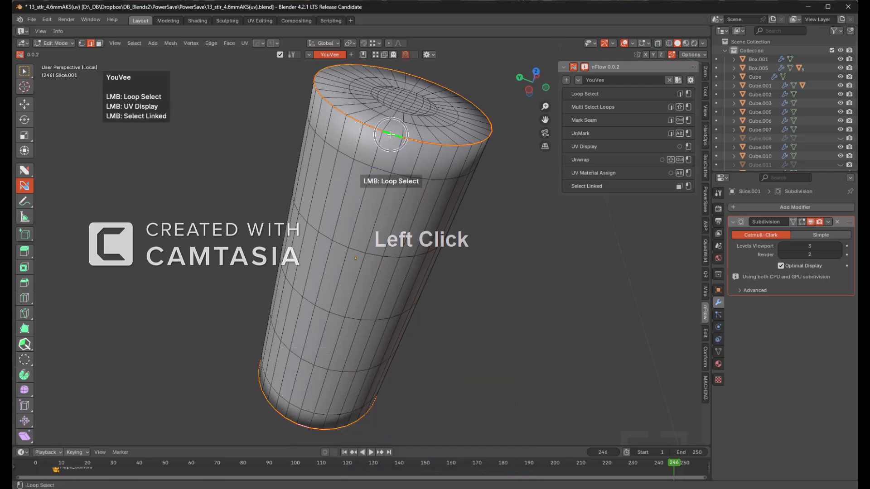
{"action": "left_click", "coordinate": [378, 186]}
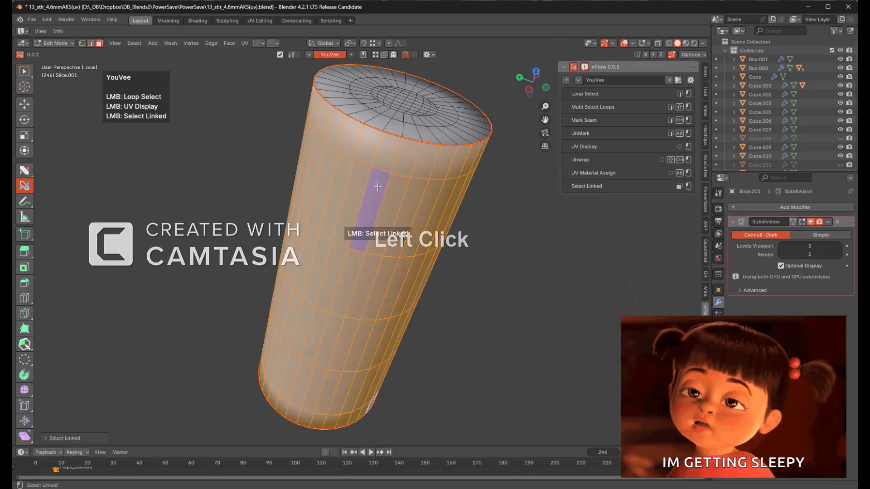
- Hide the unselected end caps of Slice.001, undoing and repeating the hide to show its effect
{"action": "key", "text": "shift+h"}
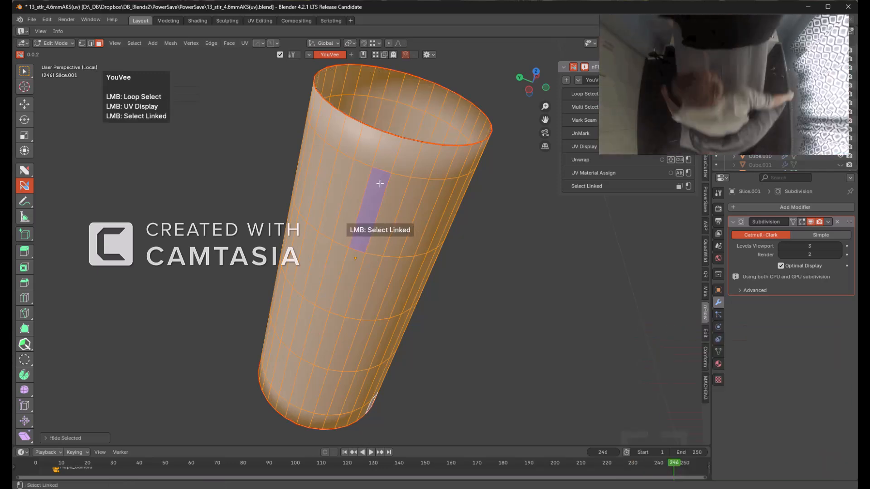
{"action": "key", "text": "ctrl"}
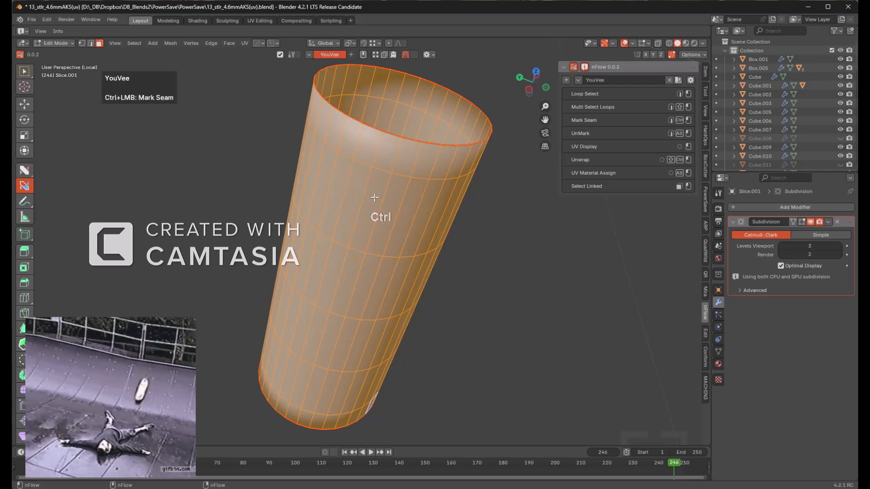
{"action": "key", "text": "ctrl+z"}
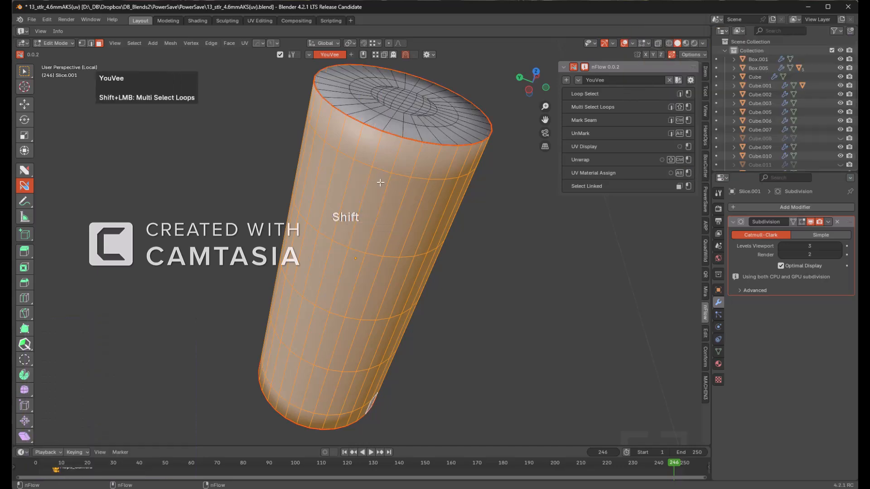
{"action": "key", "text": "h"}
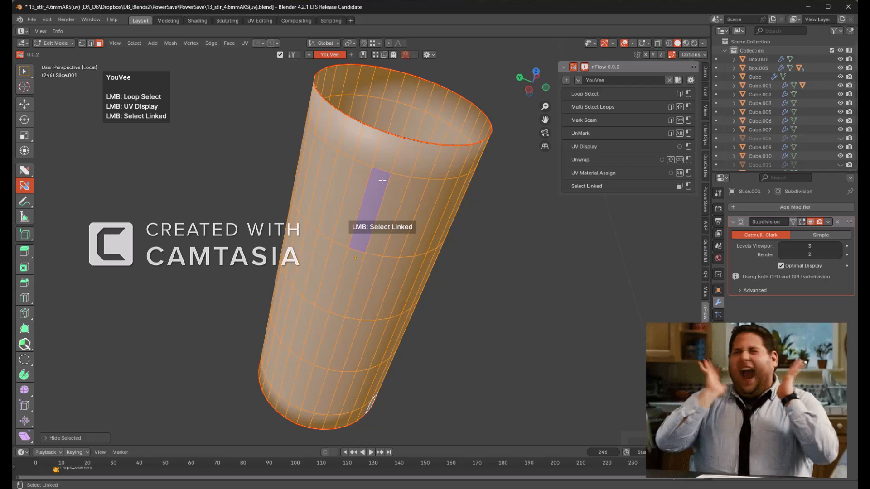
{"action": "key", "text": "ctrl+z"}
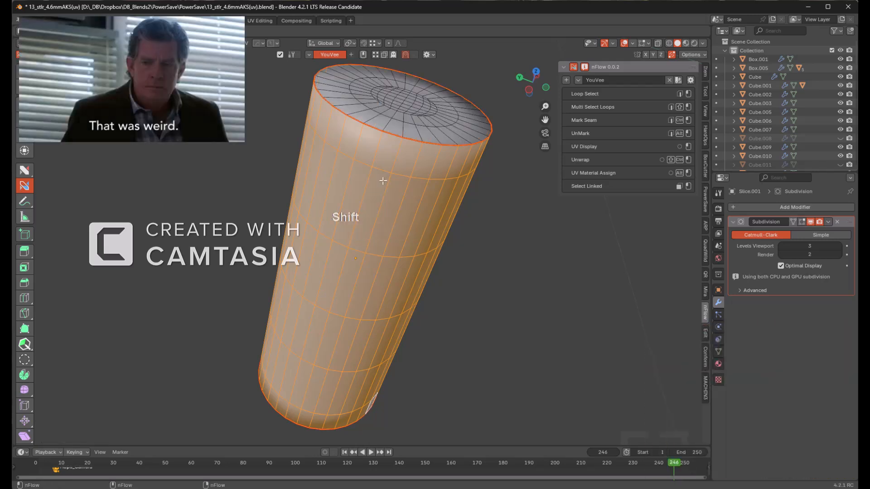
{"action": "key", "text": "h"}
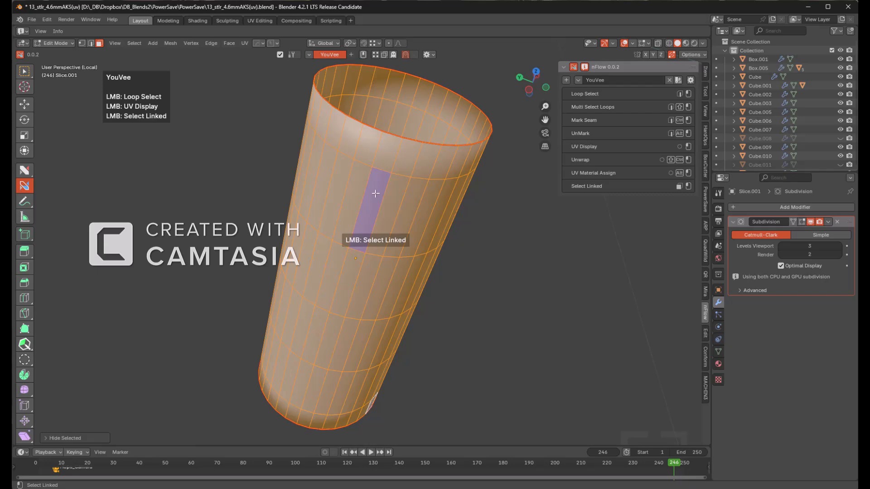
{"action": "key", "text": "shift+h"}
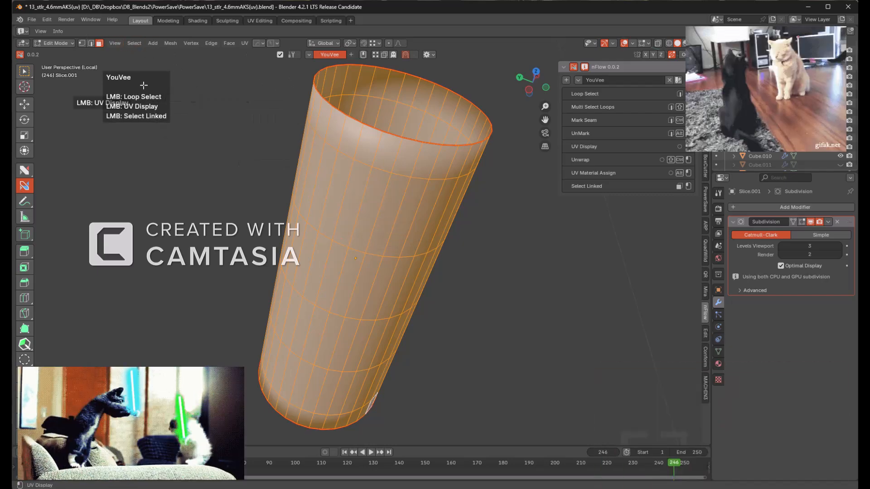
- Open the keymap preferences and search the key bindings for H
{"action": "key", "text": "F4"}
{"action": "left_click", "coordinate": [239, 159]}
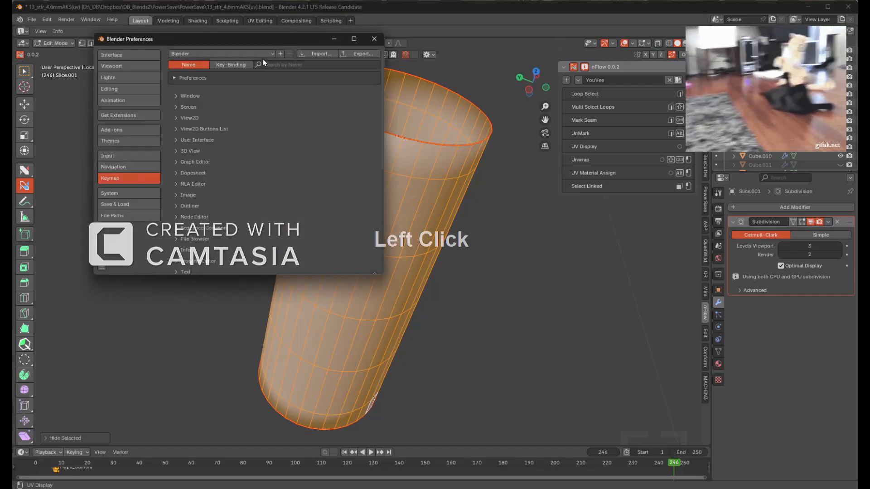
{"action": "left_click_drag", "start_coordinate": [265, 40], "coordinate": [333, 97]}
{"action": "left_click", "coordinate": [345, 117]}
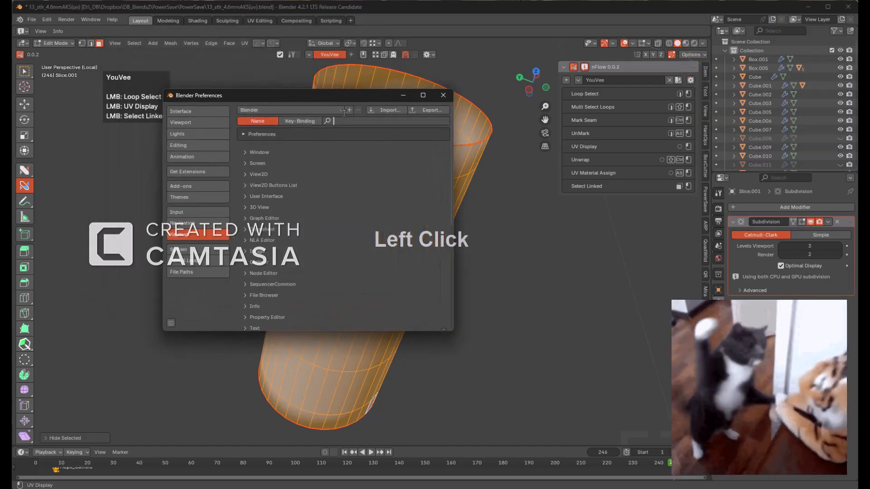
{"action": "type", "text": "H"}
{"action": "key", "text": "Return"}
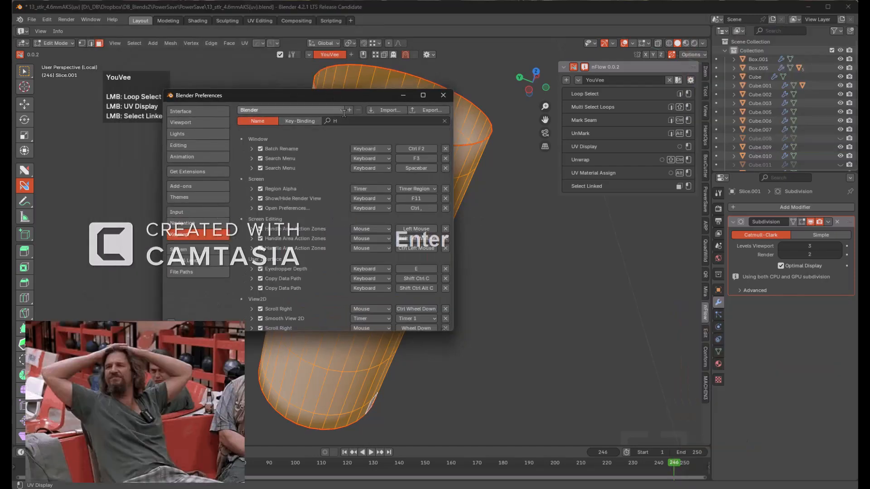
{"action": "left_click", "coordinate": [300, 122]}
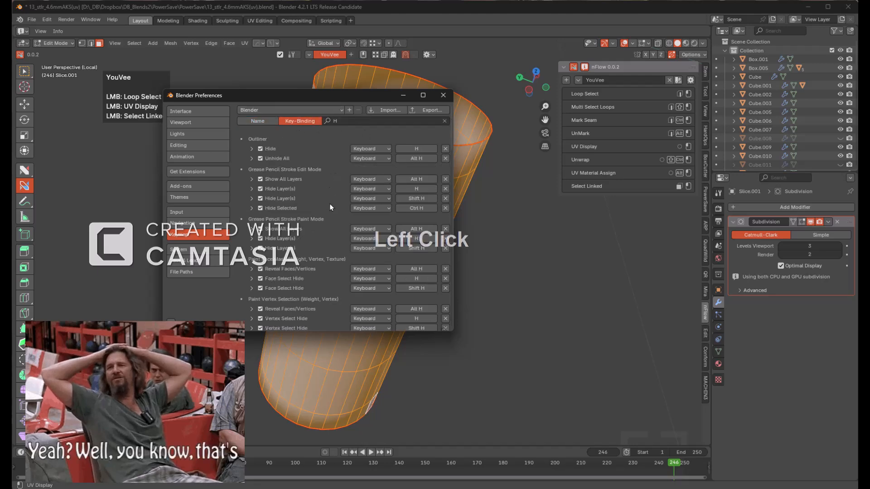
- Find the Mesh keymap's Shift H Hide Selected entry, copy its operator identifier mesh.hide and close the preferences
{"action": "scroll", "coordinate": [293, 196], "scroll_direction": "down", "scroll_amount": 5}
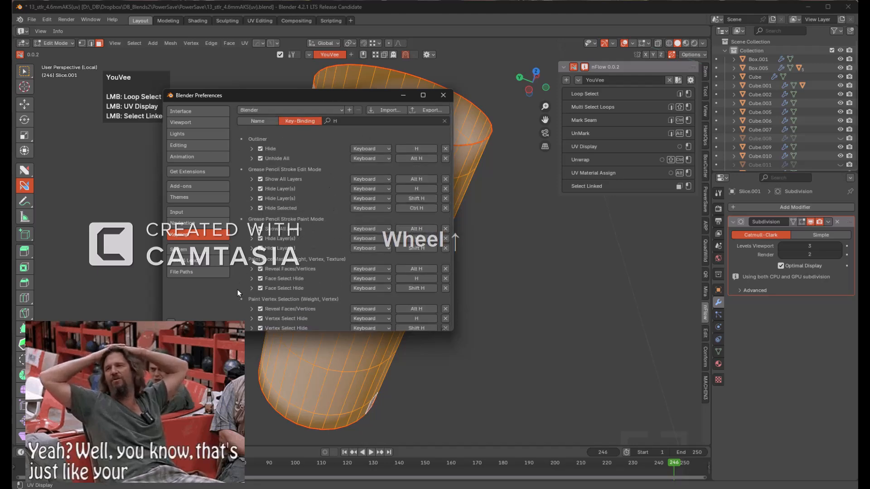
{"action": "scroll", "coordinate": [296, 279], "scroll_direction": "down", "scroll_amount": 7}
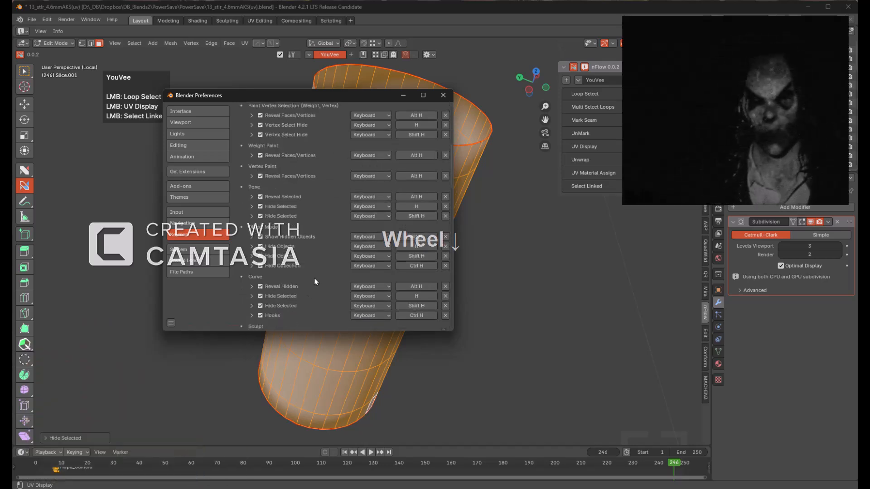
{"action": "scroll", "coordinate": [313, 273], "scroll_direction": "down", "scroll_amount": 4}
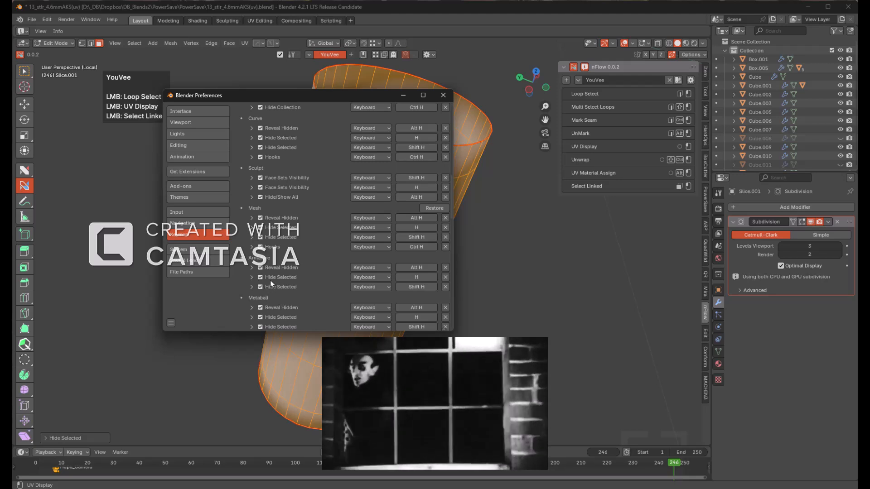
{"action": "left_click", "coordinate": [252, 236]}
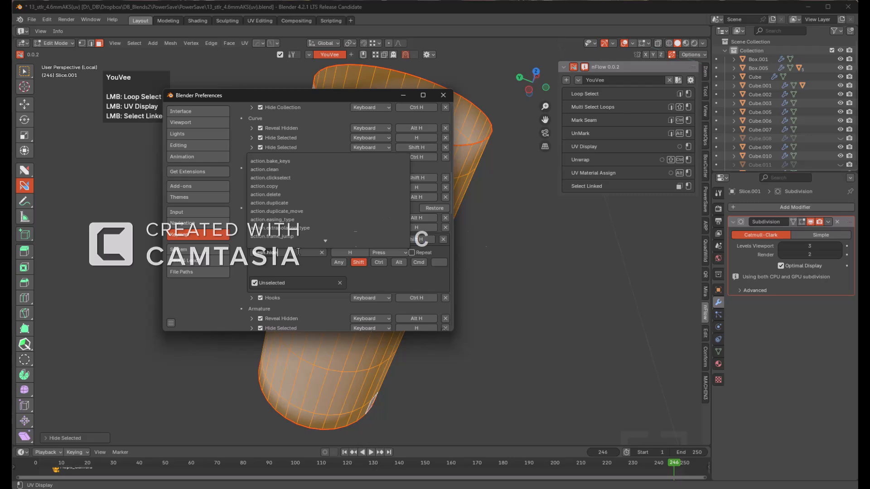
{"action": "key", "text": "KP_Enter"}
{"action": "left_click", "coordinate": [442, 98]}
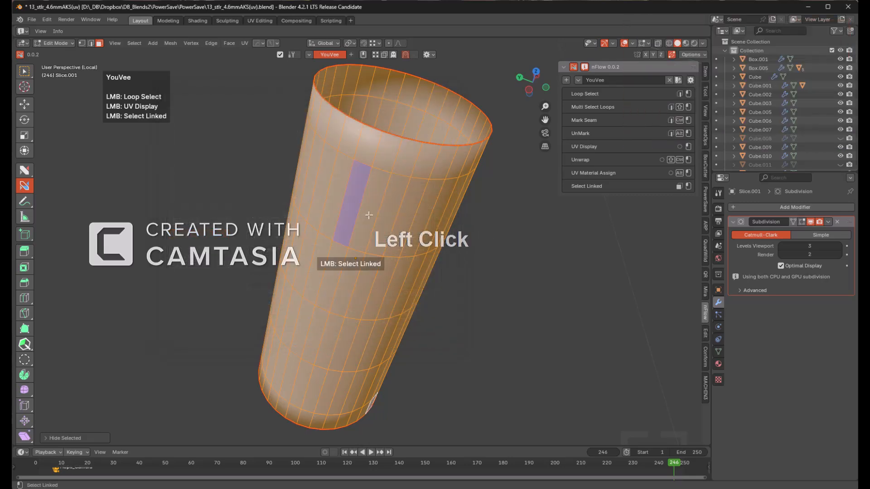
- Reveal the hidden end caps of Slice.001, clear the selection and enter YouVee preset editing
{"action": "key", "text": "alt+h"}
{"action": "key", "text": "alt+a"}
{"action": "key", "text": "shift"}
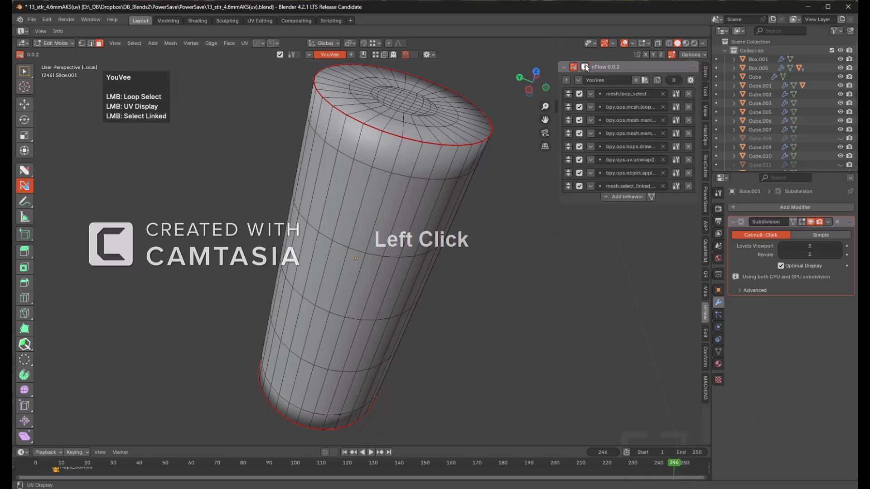
- Add a mesh.hide behavior to the YouVee preset, limited to faces with the Ctrl modifier, and open its operator arguments
{"action": "left_click", "coordinate": [633, 196]}
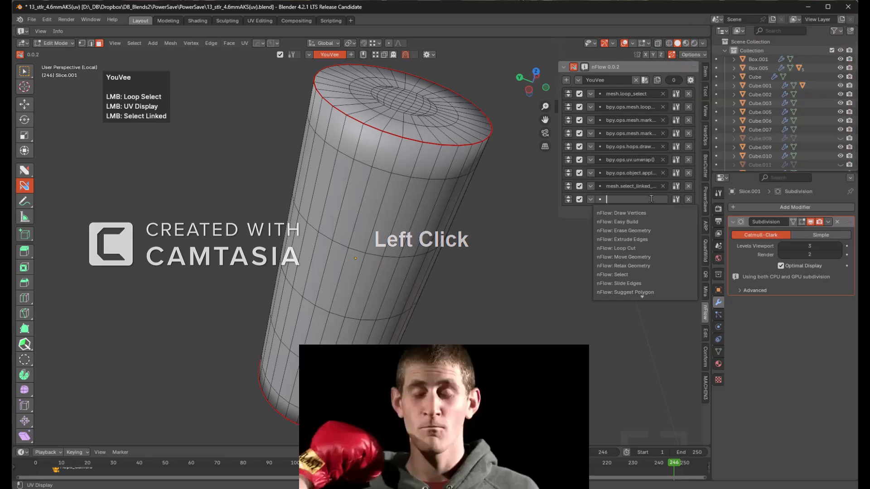
{"action": "key", "text": "KP_Enter"}
{"action": "left_click", "coordinate": [674, 199]}
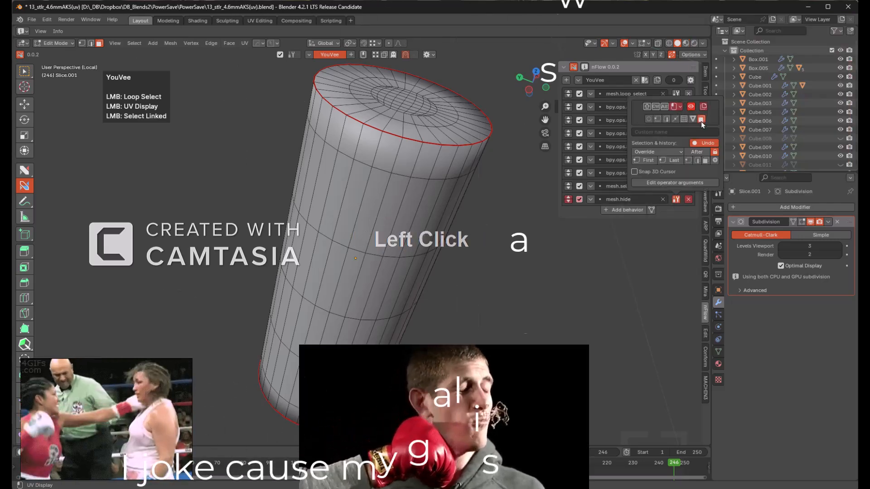
{"action": "left_click", "coordinate": [655, 106]}
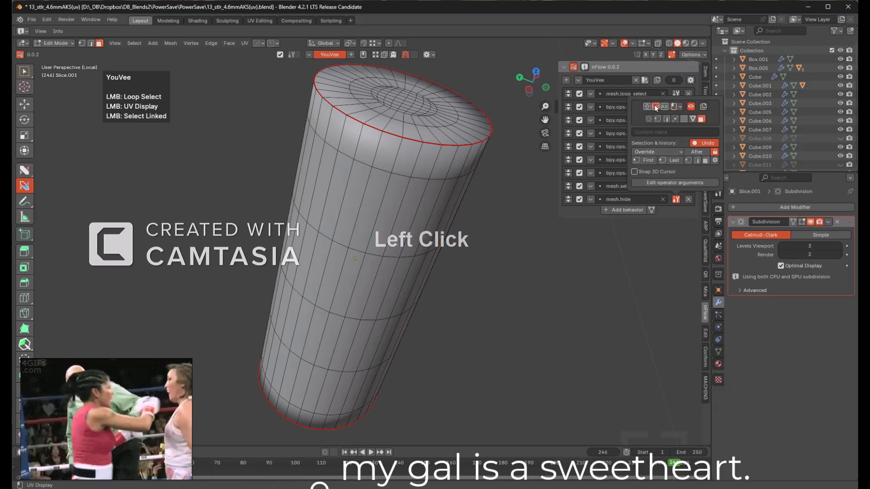
{"action": "left_click", "coordinate": [685, 182]}
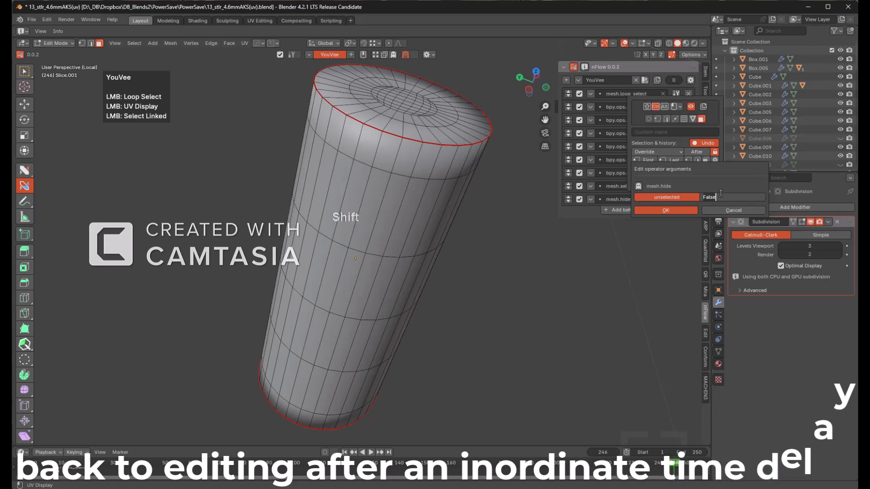
- Reopen the keymap preferences and search for H to look up the hide operator's arguments
{"action": "key", "text": "F4"}
{"action": "left_click", "coordinate": [390, 216]}
{"action": "key", "text": "F4"}
{"action": "left_click", "coordinate": [391, 215]}
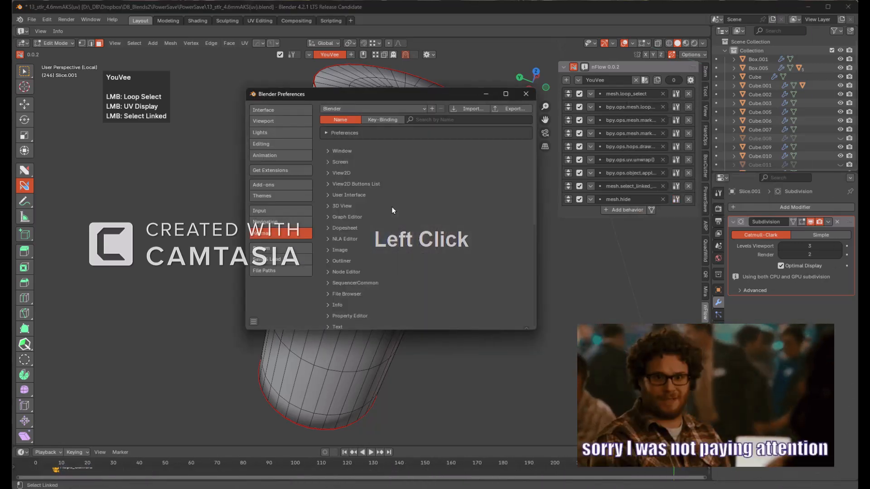
{"action": "left_click", "coordinate": [430, 120]}
{"action": "type", "text": "H"}
{"action": "key", "text": "Return"}
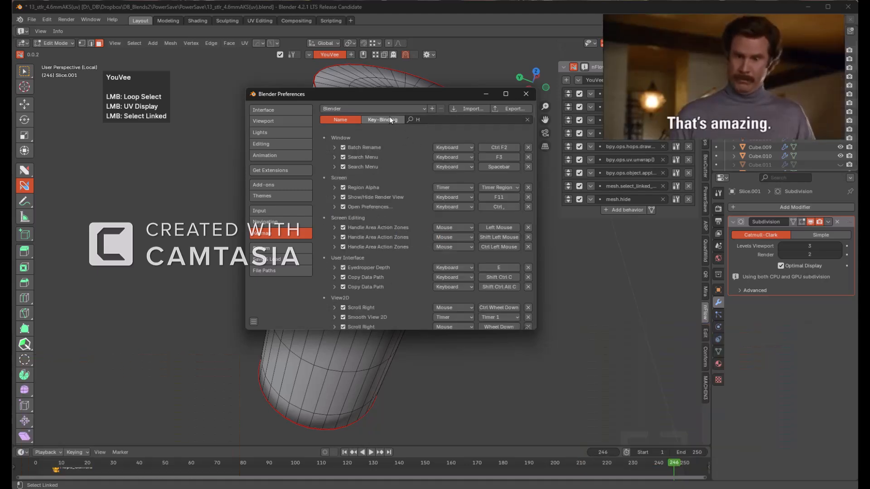
- Look through the keymap's H bindings for the mesh Hide Selected entry with the Unselected option, and close the preferences
{"action": "scroll", "coordinate": [397, 239], "scroll_direction": "down", "scroll_amount": 1}
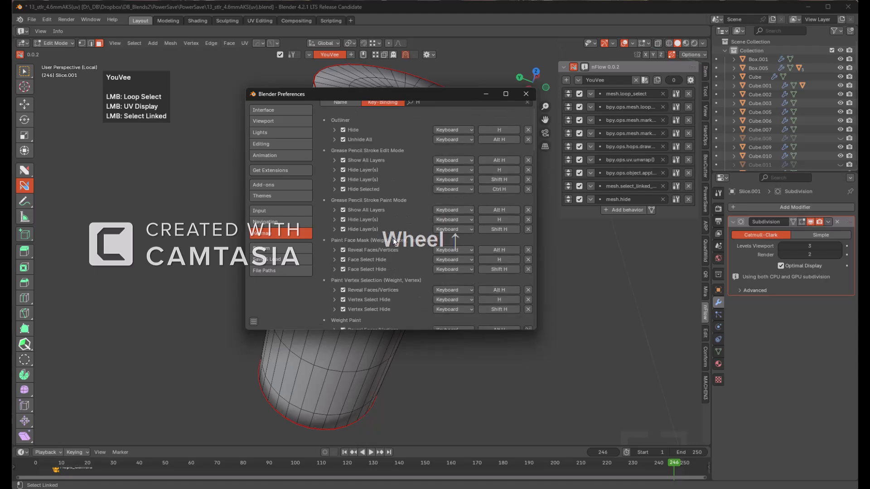
{"action": "scroll", "coordinate": [399, 263], "scroll_direction": "down", "scroll_amount": 10}
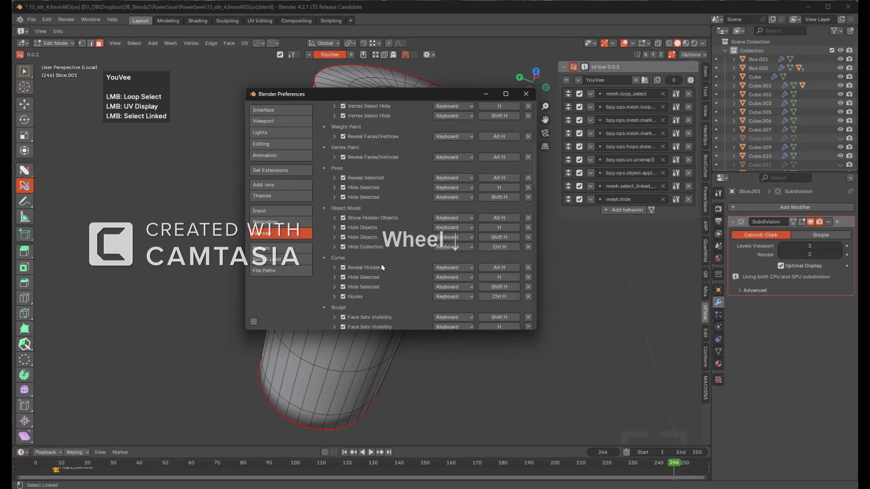
{"action": "scroll", "coordinate": [380, 237], "scroll_direction": "up", "scroll_amount": 9}
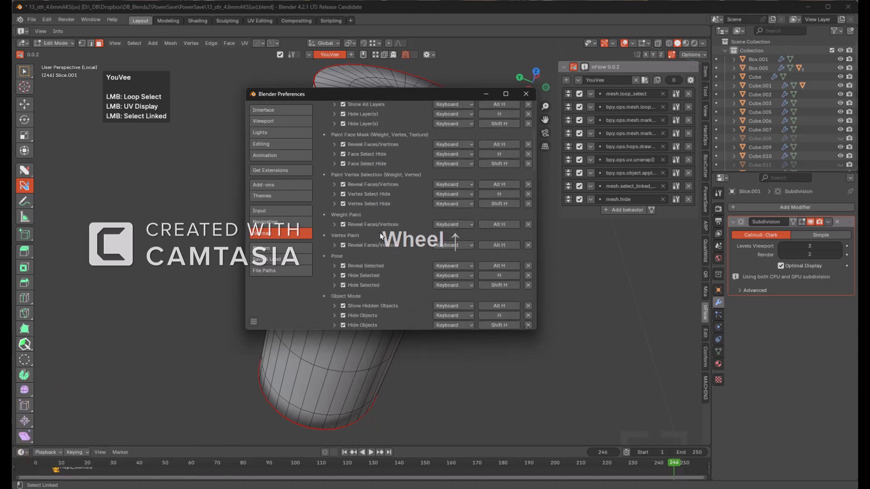
{"action": "scroll", "coordinate": [381, 234], "scroll_direction": "down", "scroll_amount": 7}
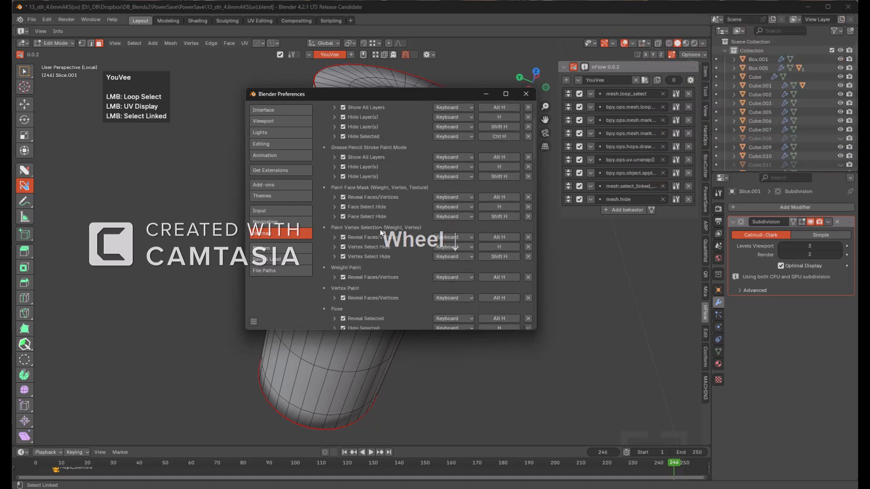
{"action": "scroll", "coordinate": [381, 233], "scroll_direction": "down", "scroll_amount": 10}
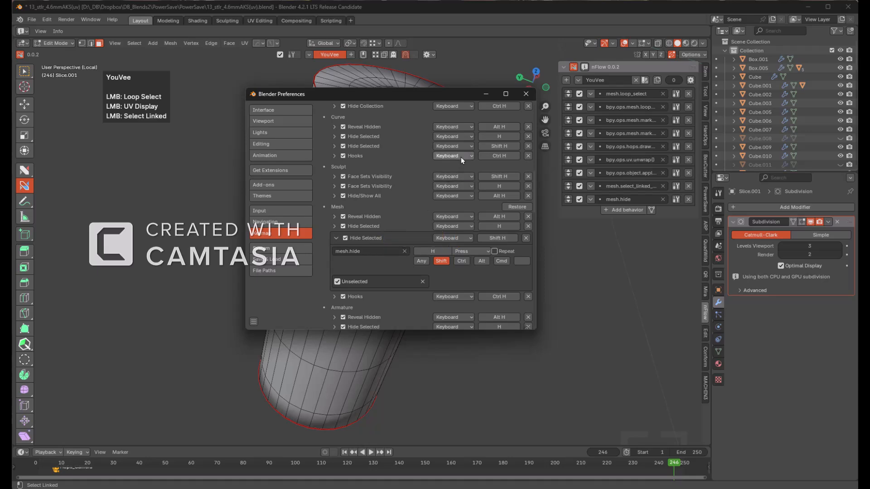
{"action": "left_click", "coordinate": [525, 94]}
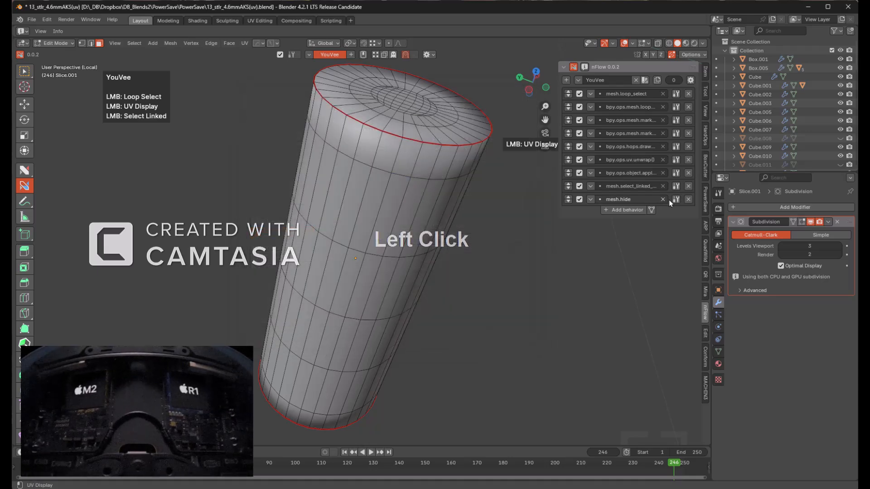
- Set the unselected argument of the mesh.hide behavior to True in the YouVee preset
{"action": "left_click", "coordinate": [674, 182]}
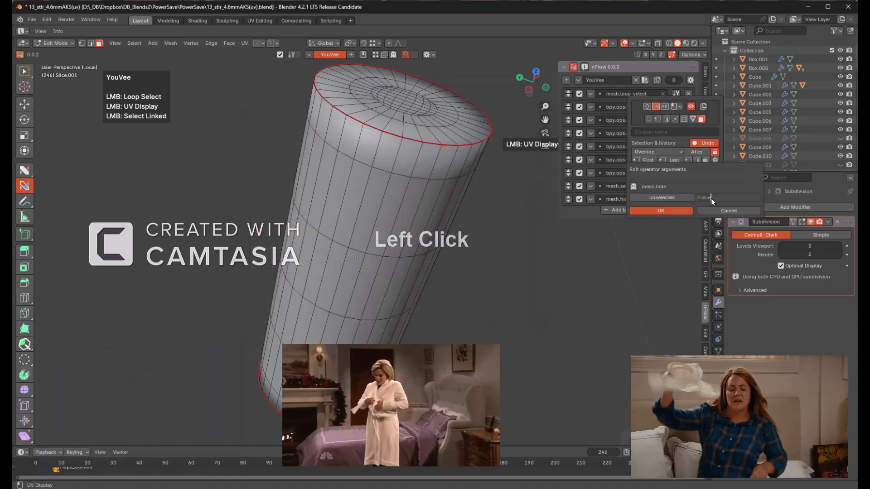
{"action": "double_click", "coordinate": [673, 196]}
{"action": "left_click", "coordinate": [672, 196]}
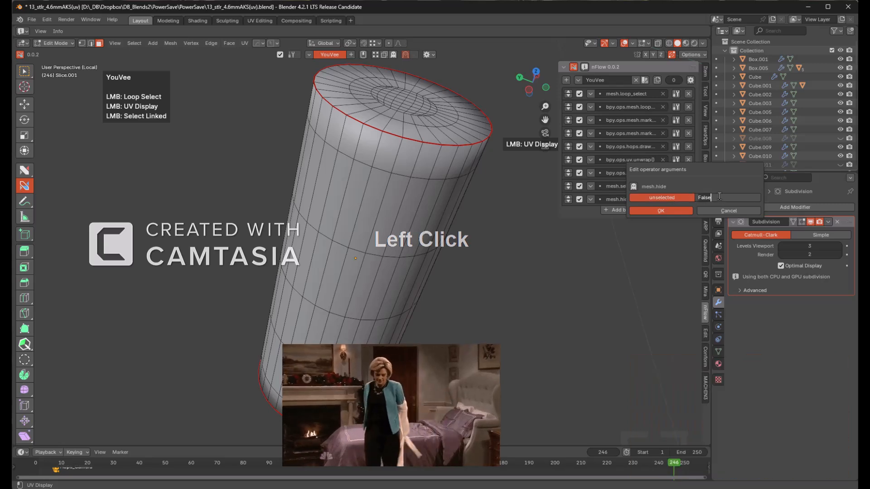
{"action": "type", "text": "True"}
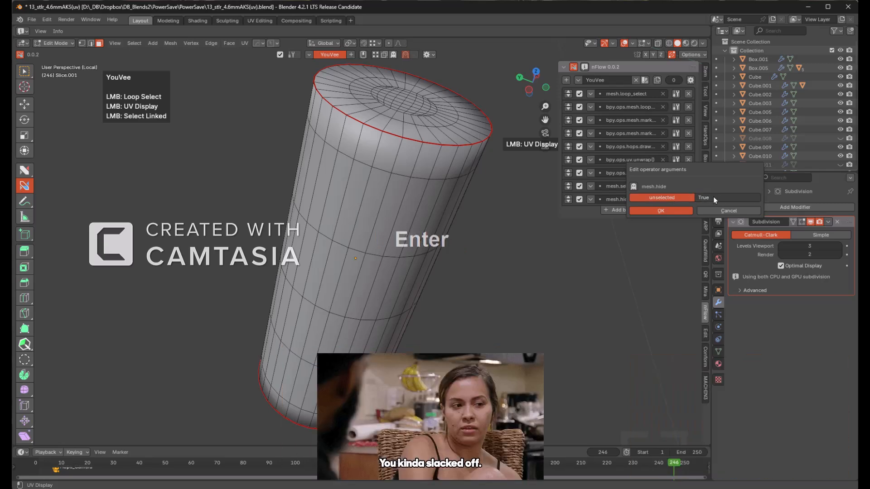
{"action": "left_click", "coordinate": [648, 211]}
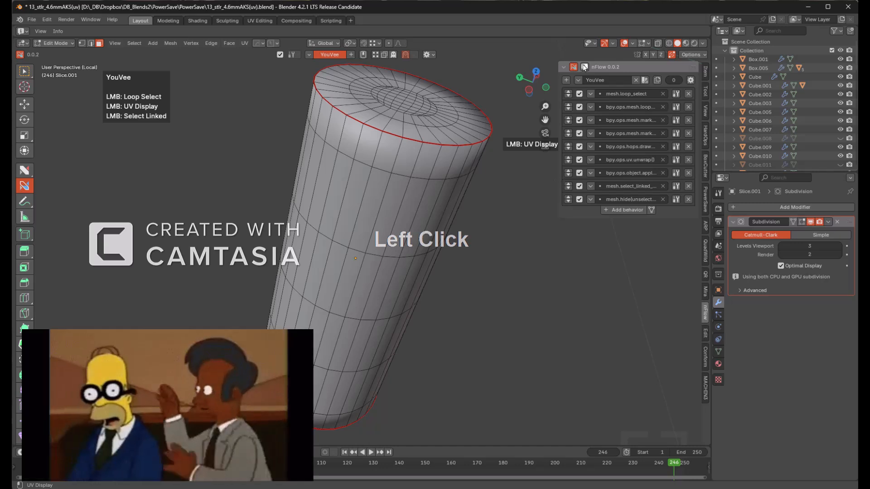
- Return the YouVee preset from behavior editing to its shortcut overview and make the sidebar narrower
{"action": "left_click", "coordinate": [573, 67]}
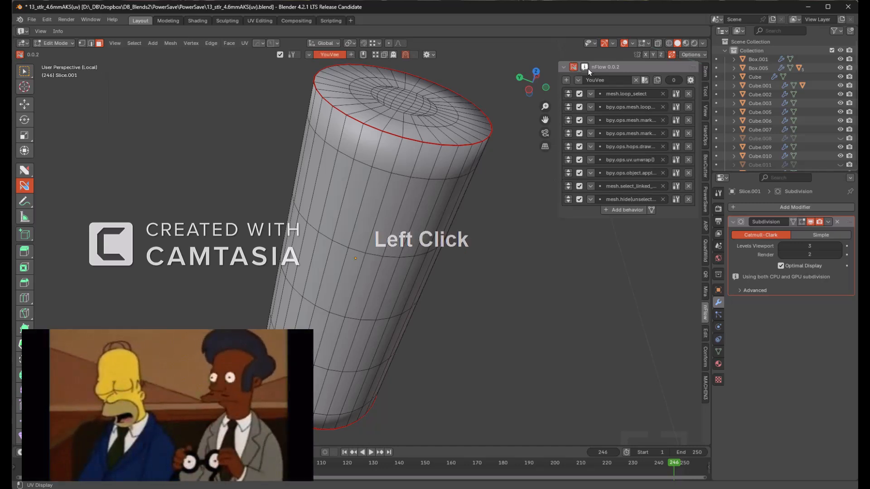
{"action": "left_click", "coordinate": [574, 68]}
{"action": "left_click_drag", "start_coordinate": [557, 107], "coordinate": [595, 116]}
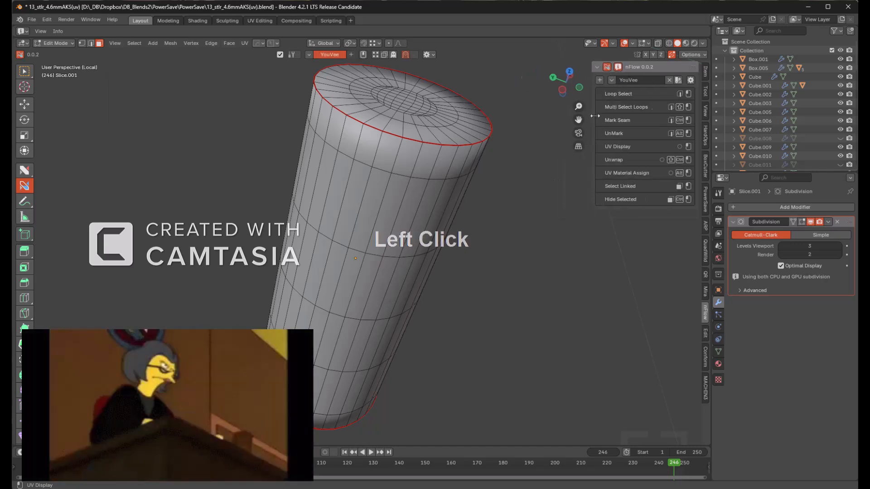
- Try Hide Selected on the cylinder's linked side faces, undo it, and select the linked side faces again
{"action": "left_click", "coordinate": [368, 204]}
{"action": "left_click", "coordinate": [372, 213], "text": "ctrl"}
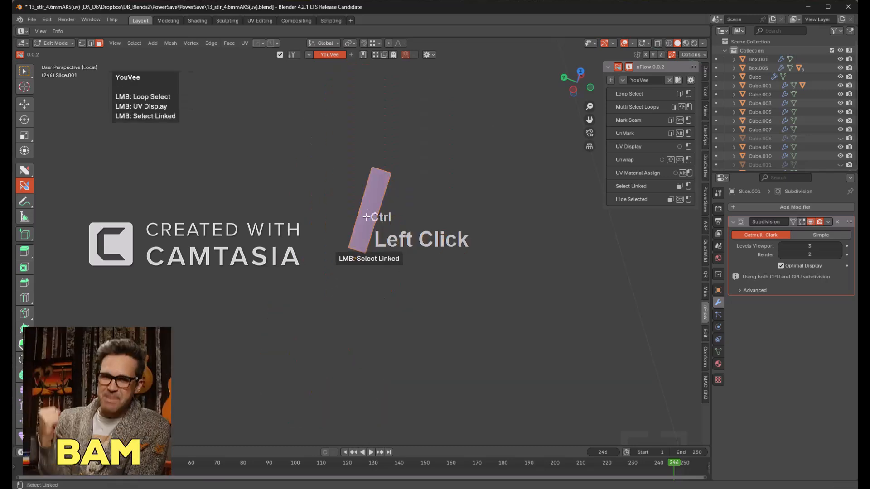
{"action": "key", "text": "ctrl+z"}
{"action": "left_click", "coordinate": [365, 214]}
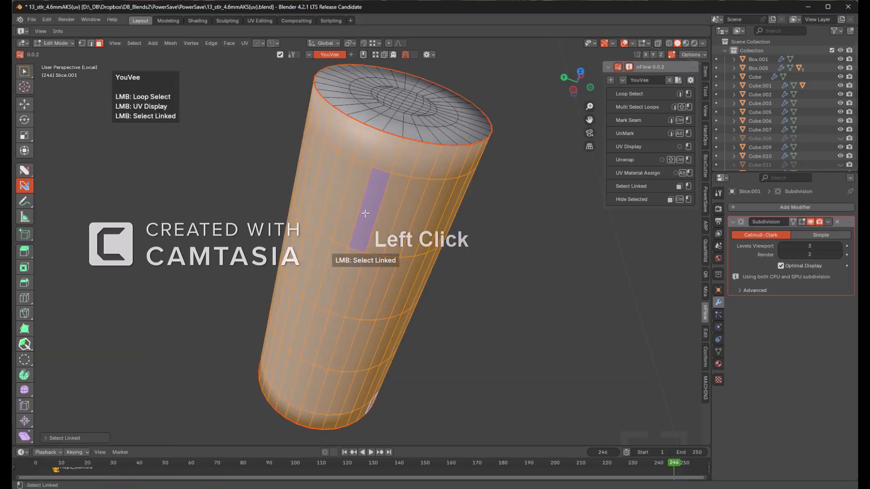
- Set the selection mode of the mesh.hide behavior to Add and finish editing the YouVee preset's behaviors
{"action": "left_click", "coordinate": [627, 68]}
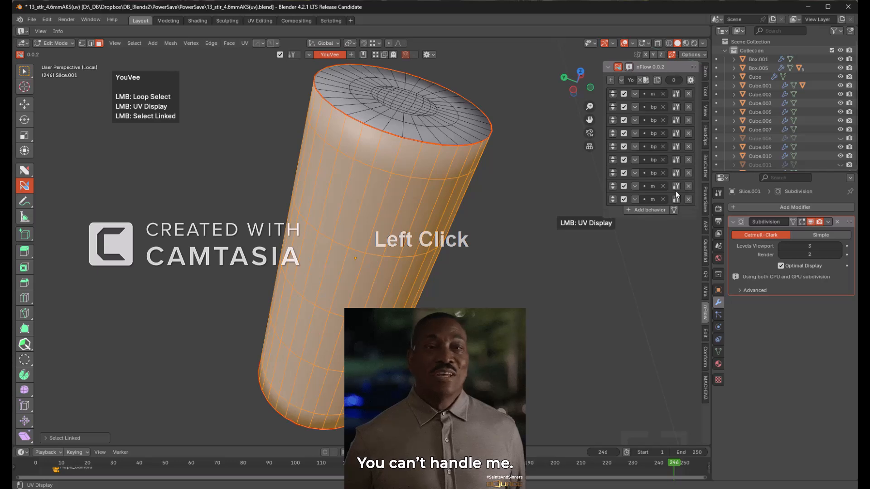
{"action": "left_click", "coordinate": [670, 151]}
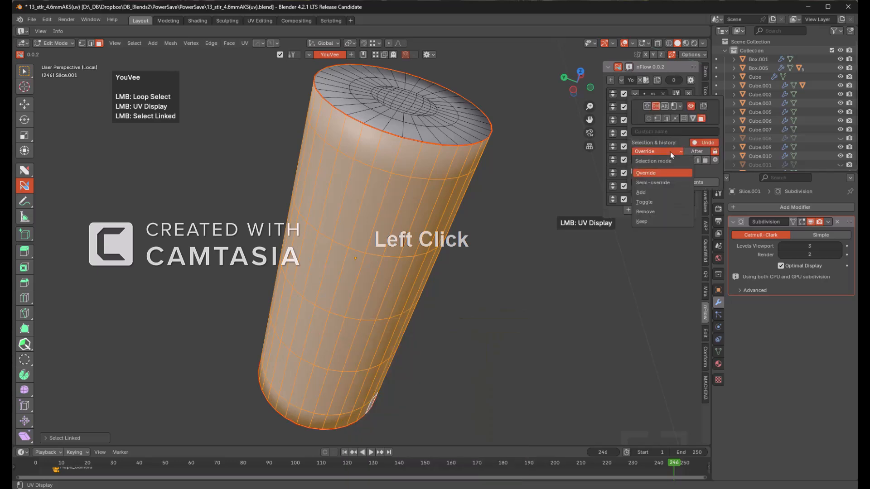
{"action": "left_click", "coordinate": [651, 194]}
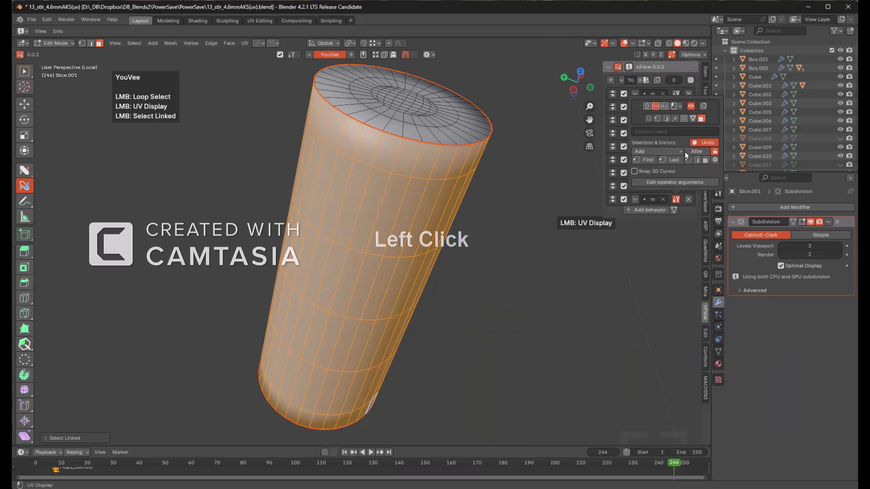
{"action": "left_click", "coordinate": [628, 68]}
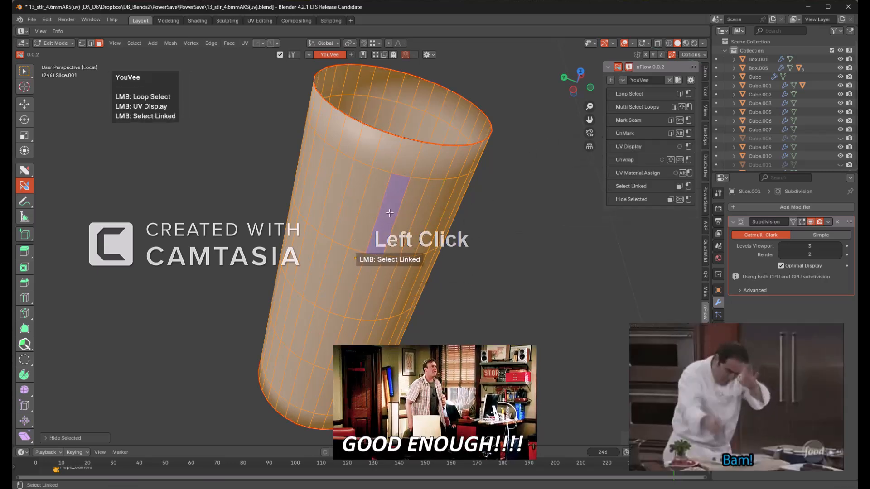
- Mark a seam along the lengthwise edge loop on the inner far wall of the opened cylinder
{"action": "left_click", "coordinate": [413, 93]}
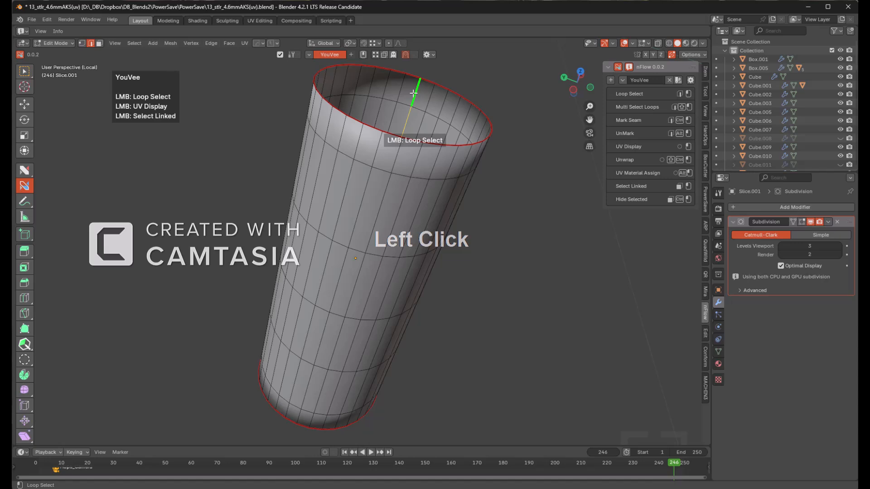
{"action": "left_click", "coordinate": [413, 92], "text": "ctrl"}
{"action": "key", "text": "a"}
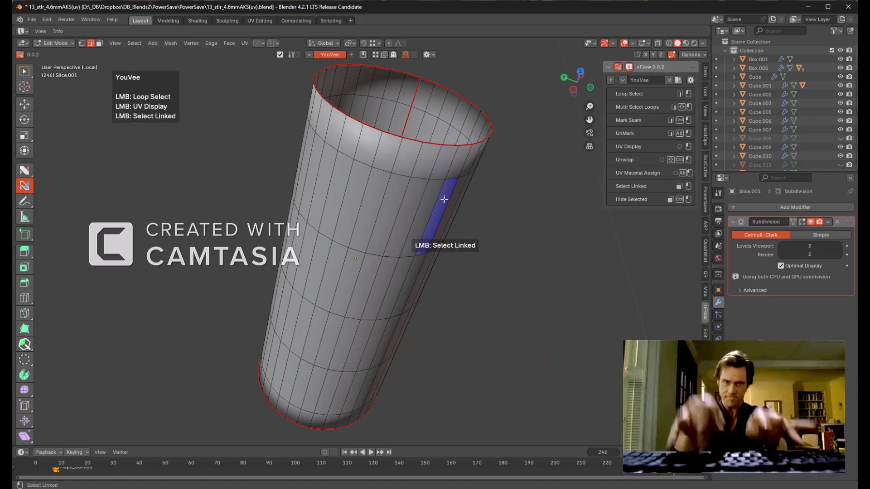
{"action": "left_click", "coordinate": [393, 196]}
- Reveal the cylinder's hidden faces with nothing selected and return to the full model in Object Mode
{"action": "key", "text": "alt+a"}
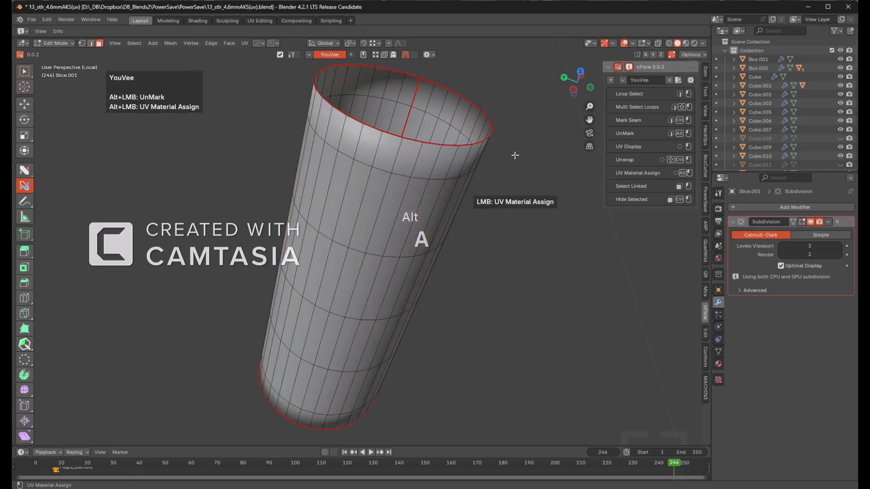
{"action": "key", "text": "alt+h"}
{"action": "key", "text": "alt+a"}
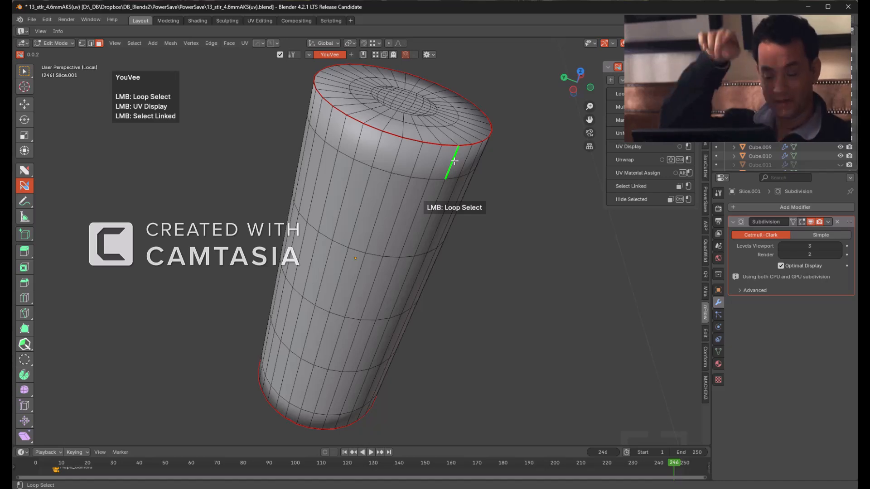
{"action": "key", "text": "KP_Divide"}
{"action": "key", "text": "Tab"}
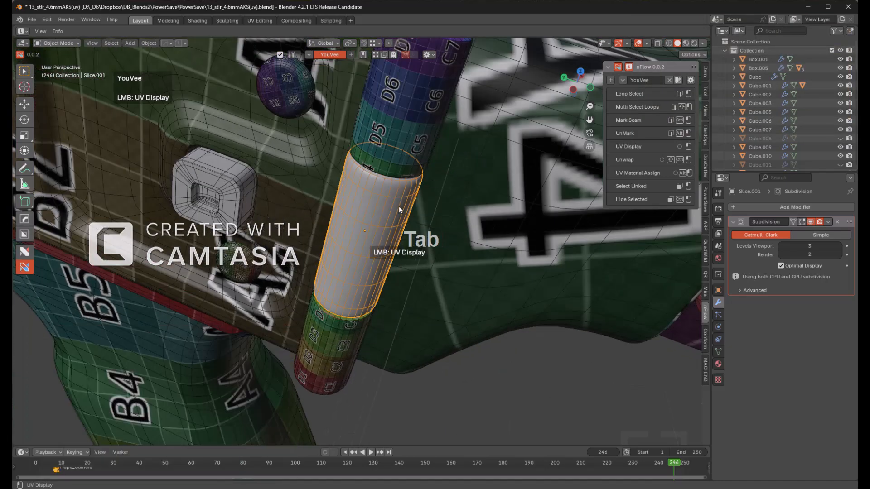
- Assign the YouVee material to the untextured cylinder segment
{"action": "key", "text": "alt+m"}
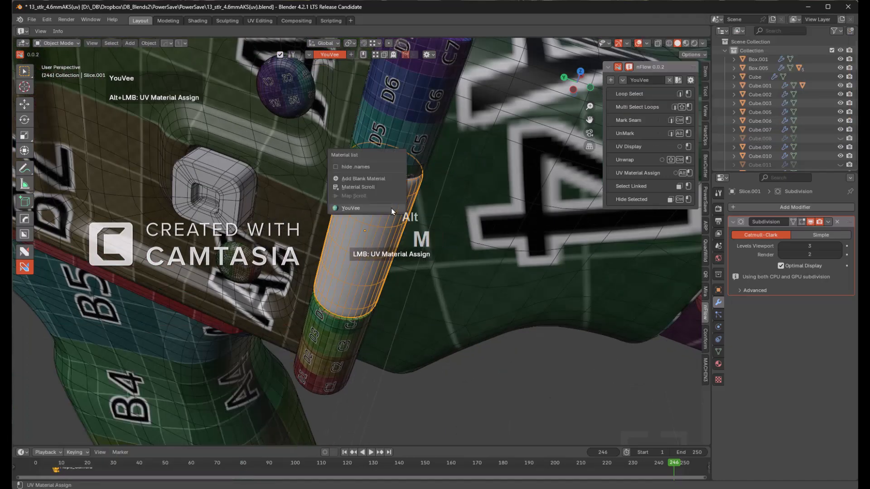
{"action": "left_click", "coordinate": [391, 208]}
{"action": "scroll", "coordinate": [396, 203], "scroll_direction": "up", "scroll_amount": 1}
{"action": "scroll", "coordinate": [393, 208], "scroll_direction": "down", "scroll_amount": 1}
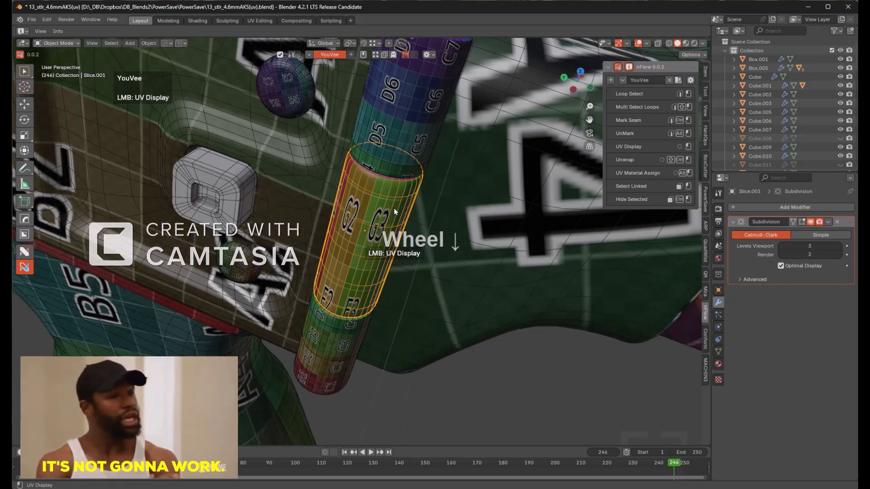
- Apply the cylinder segment's transform and unwrap all of its faces along the seams
{"action": "key", "text": "ctrl+a"}
{"action": "left_click", "coordinate": [371, 128]}
{"action": "key", "text": "Tab"}
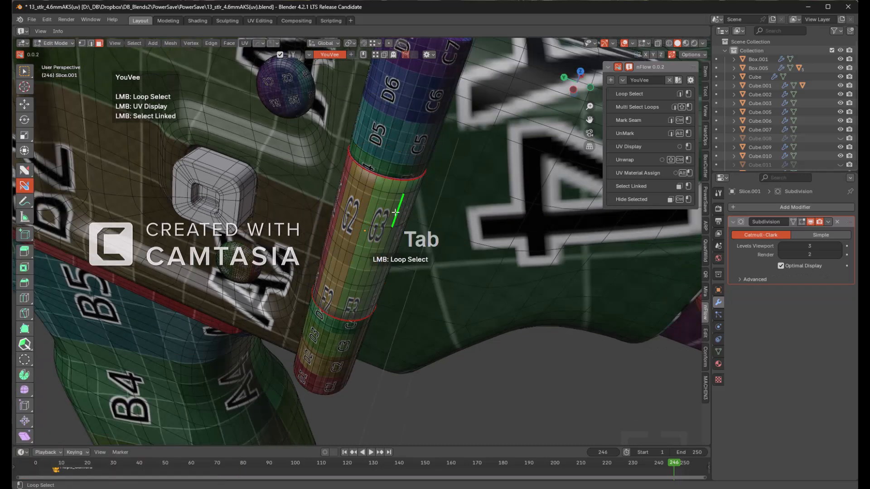
{"action": "key", "text": "a"}
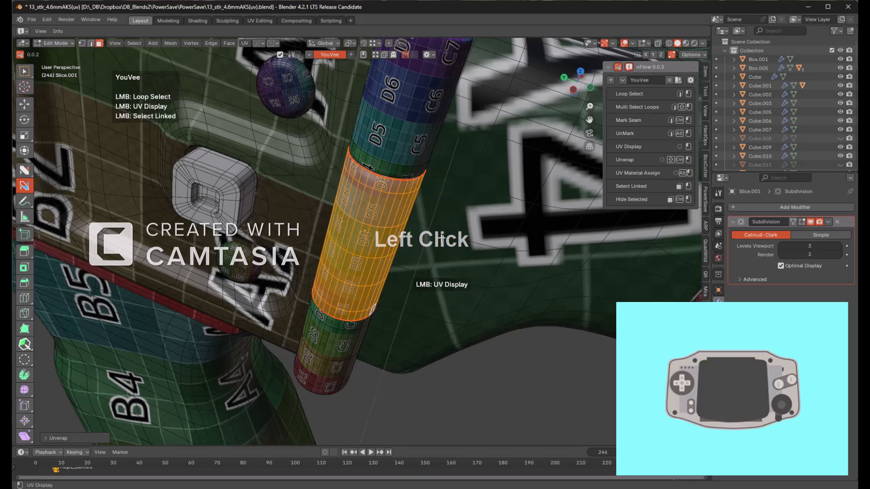
{"action": "key", "text": "Tab"}
- Isolate the untextured rounded square button beside the cylinder in Edit Mode with nothing selected
{"action": "scroll", "coordinate": [419, 247], "scroll_direction": "down", "scroll_amount": 5}
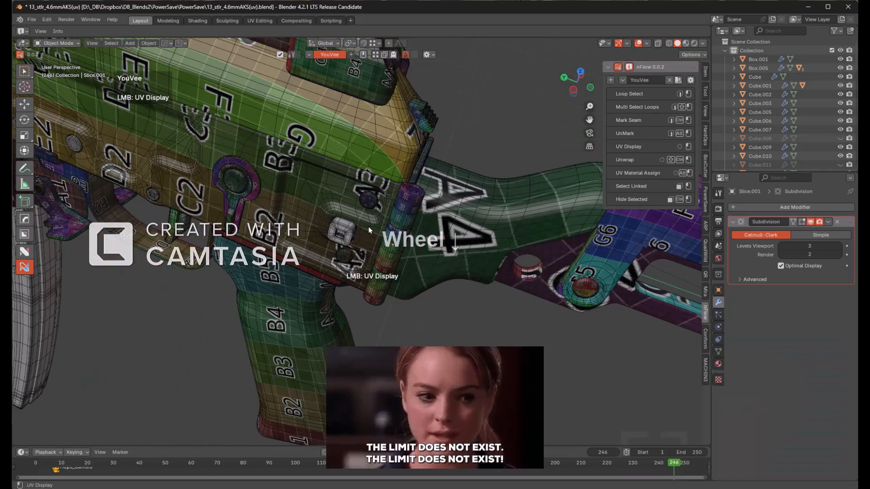
{"action": "left_click", "coordinate": [344, 234]}
{"action": "key", "text": "KP_Decimal"}
{"action": "scroll", "coordinate": [363, 232], "scroll_direction": "up", "scroll_amount": 3}
{"action": "key", "text": "Tab"}
{"action": "middle_click_drag", "start_coordinate": [363, 232], "coordinate": [476, 219]}
{"action": "key", "text": "KP_Divide"}
{"action": "key", "text": "alt+a"}
- Mark a seam along the edge loop around the rim of the button's back face
{"action": "left_click", "coordinate": [392, 179]}
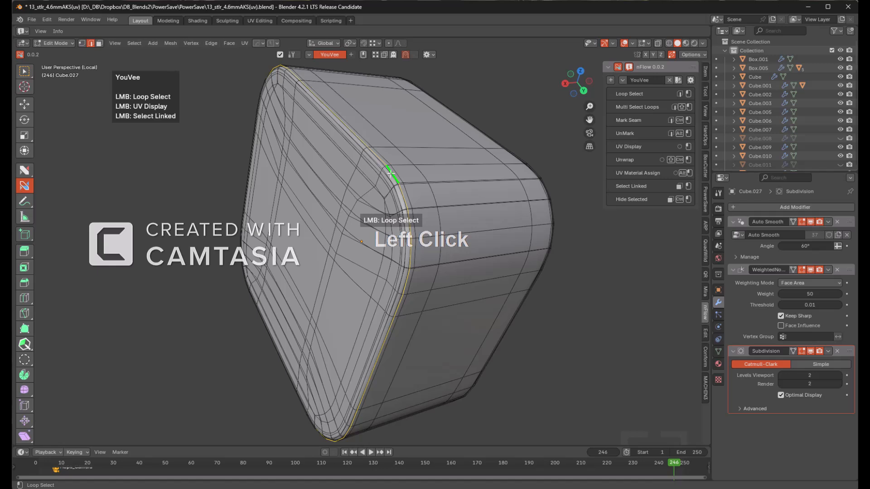
{"action": "left_click", "coordinate": [391, 174], "text": "ctrl"}
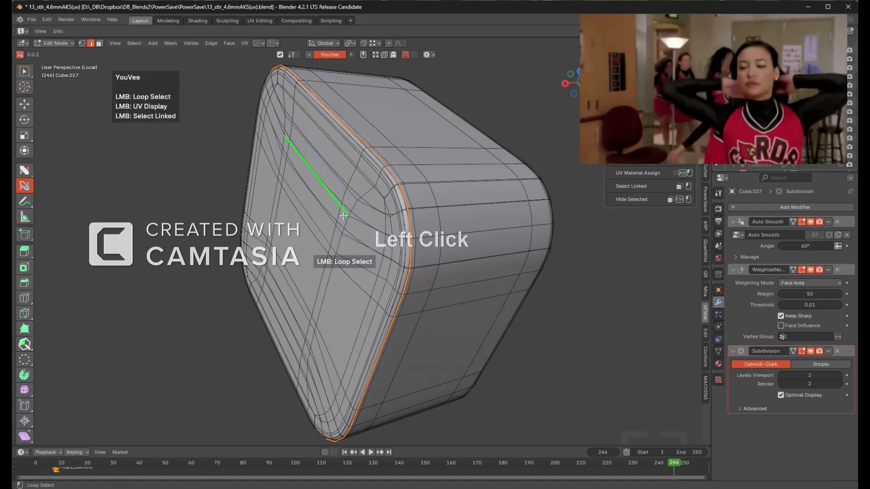
{"action": "key", "text": "3"}
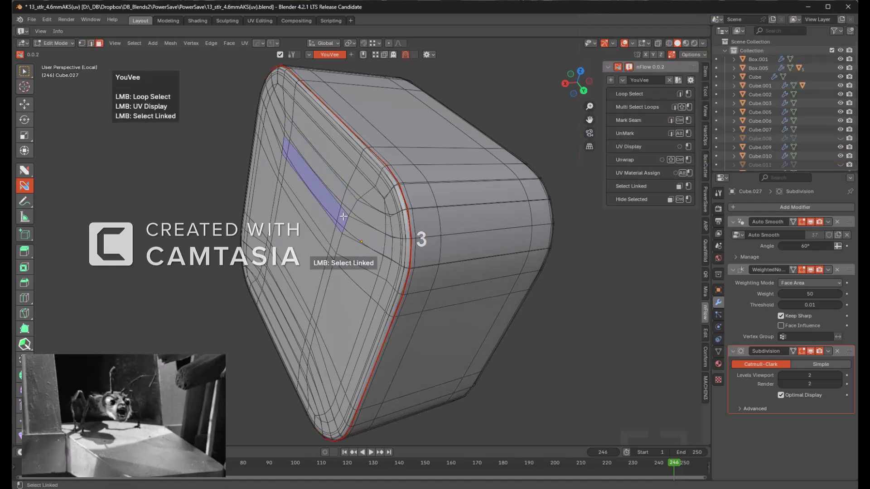
- Unwrap all faces of the button and show its layout with UV Display
{"action": "scroll", "coordinate": [448, 203], "scroll_direction": "down", "scroll_amount": 3}
{"action": "middle_click_drag", "start_coordinate": [449, 204], "coordinate": [405, 233]}
{"action": "scroll", "coordinate": [403, 231], "scroll_direction": "down", "scroll_amount": 2}
{"action": "key", "text": "a"}
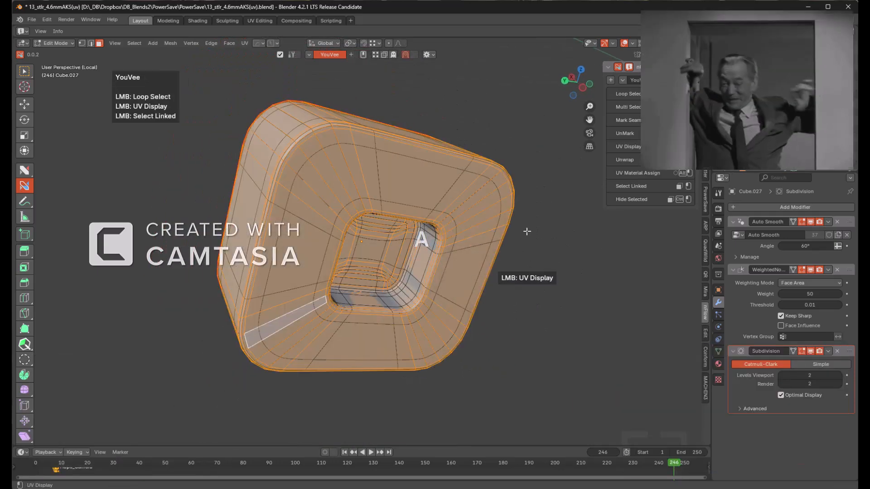
{"action": "key", "text": "u"}
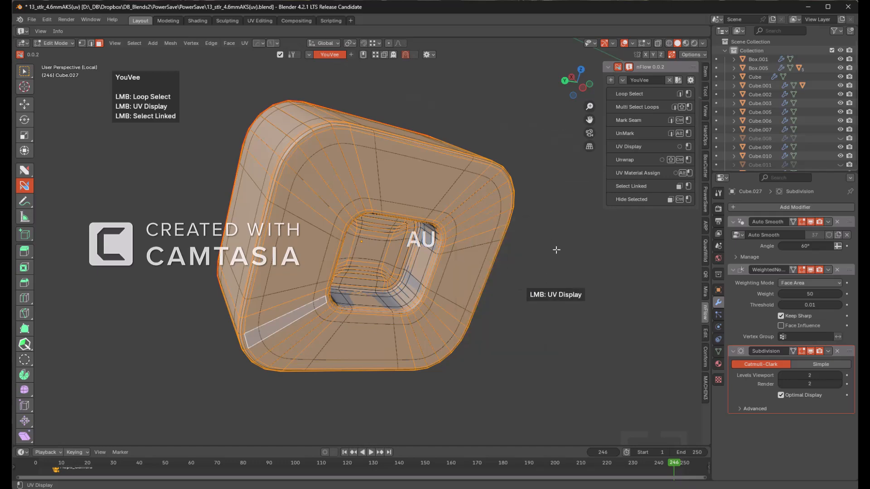
{"action": "key", "text": "shift+ctrl"}
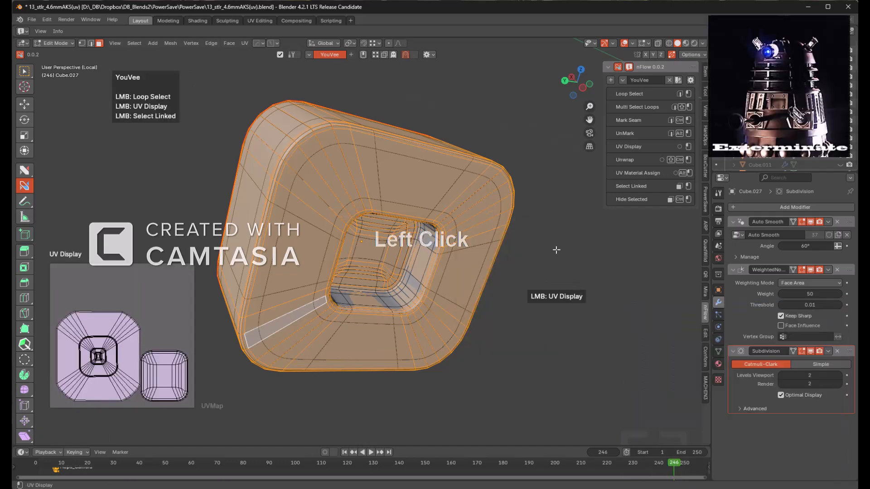
- Apply the UV checker material to the button in Object Mode with UV Material Assign
{"action": "key", "text": "Tab"}
{"action": "left_click", "coordinate": [455, 261], "text": "alt"}
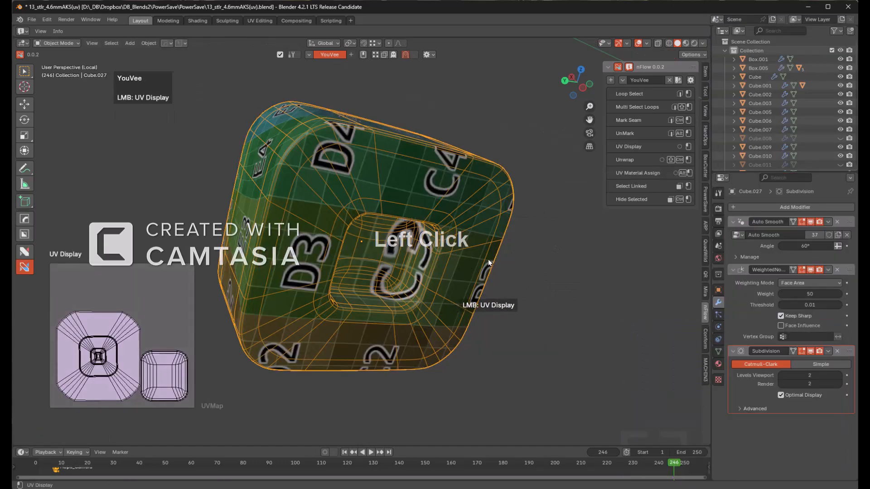
- Open the checker-textured button in Edit Mode with none of its faces selected
{"action": "middle_click_drag", "start_coordinate": [438, 234], "coordinate": [417, 278]}
{"action": "key", "text": "Tab"}
{"action": "mouse_move", "coordinate": [387, 244]}
{"action": "middle_mouse_down"}
{"action": "mouse_move", "coordinate": [387, 228]}
{"action": "mouse_move", "coordinate": [464, 236]}
{"action": "mouse_move", "coordinate": [353, 219]}
{"action": "mouse_move", "coordinate": [379, 246]}
{"action": "middle_mouse_up"}
{"action": "key", "text": "alt+a"}
{"action": "left_click", "coordinate": [385, 229]}
{"action": "key", "text": "alt+a"}
{"action": "scroll", "coordinate": [378, 246], "scroll_direction": "up", "scroll_amount": 4}
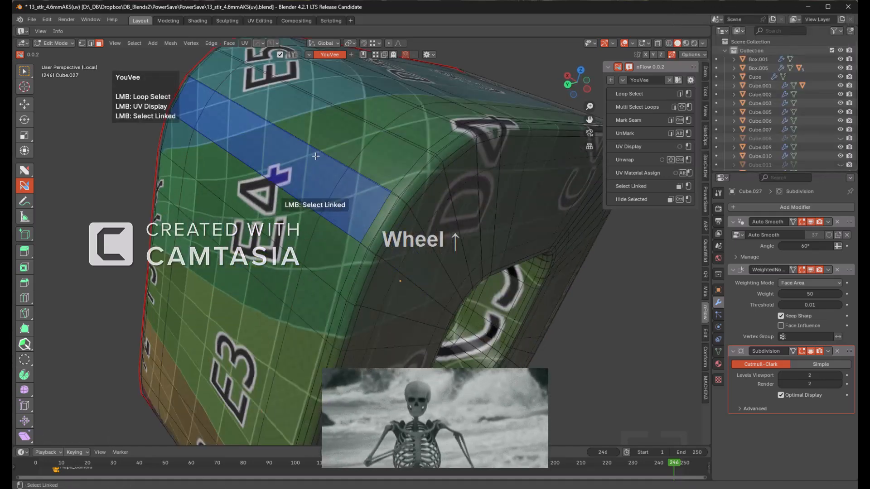
- Mark a seam on the edge running across the button's side wall at one rounded corner
{"action": "scroll", "coordinate": [315, 157], "scroll_direction": "down", "scroll_amount": 3}
{"action": "middle_click_drag", "start_coordinate": [316, 157], "coordinate": [290, 190]}
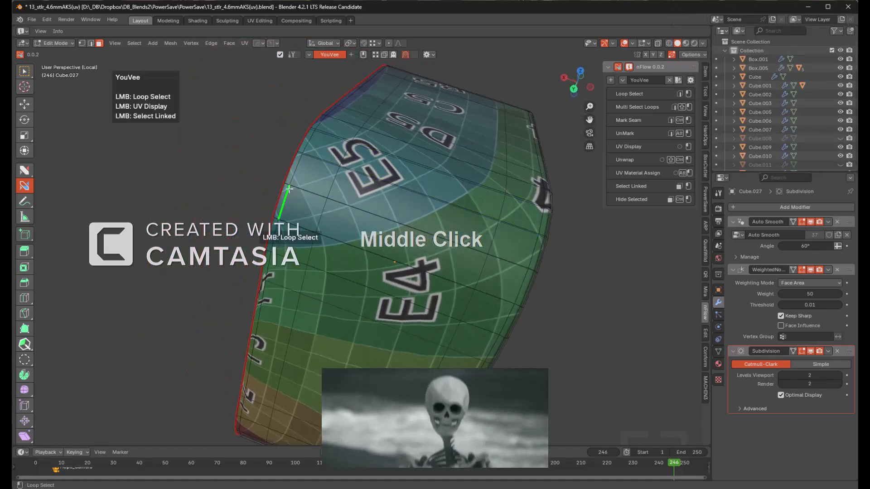
{"action": "key", "text": "ctrl"}
{"action": "key", "text": "alt"}
{"action": "scroll", "coordinate": [275, 171], "scroll_direction": "down", "scroll_amount": 1}
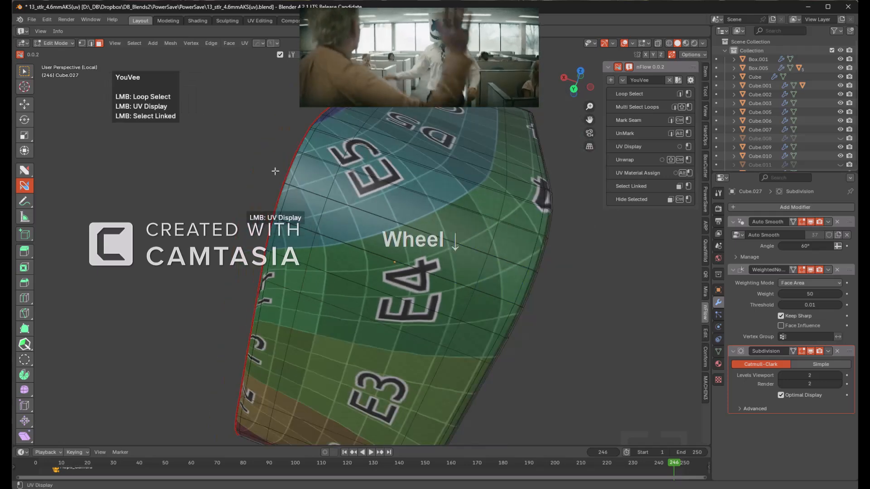
{"action": "scroll", "coordinate": [269, 173], "scroll_direction": "down", "scroll_amount": 1}
{"action": "scroll", "coordinate": [301, 176], "scroll_direction": "up", "scroll_amount": 3}
{"action": "key", "text": "alt"}
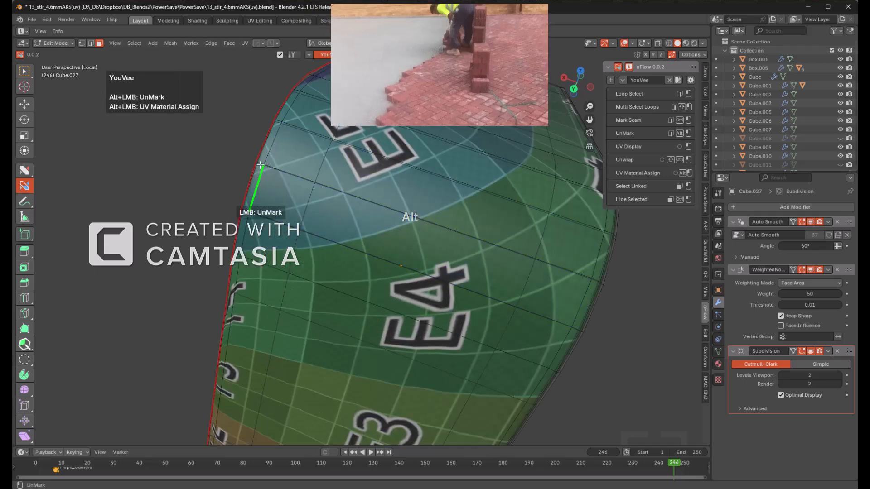
{"action": "left_click", "coordinate": [345, 174]}
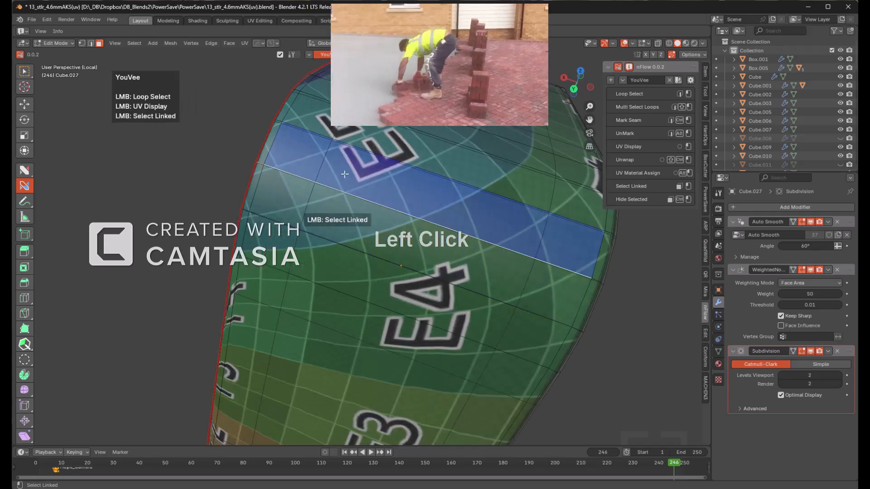
{"action": "key", "text": "alt+a"}
{"action": "key", "text": "ctrl"}
{"action": "left_click", "coordinate": [295, 173], "text": "ctrl"}
- Extend the corner seam over the rounded front edge and mark a matching seam at the next corner
{"action": "middle_click_drag", "start_coordinate": [472, 209], "coordinate": [383, 208]}
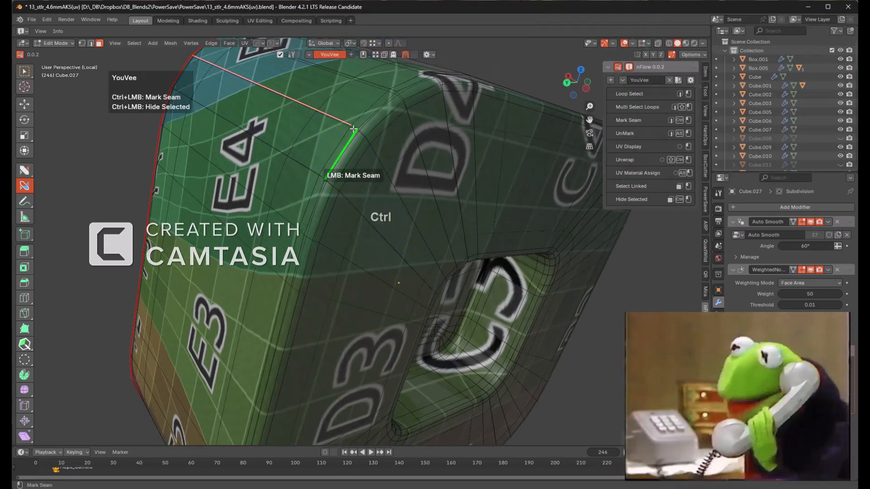
{"action": "left_click", "coordinate": [355, 126], "text": "ctrl"}
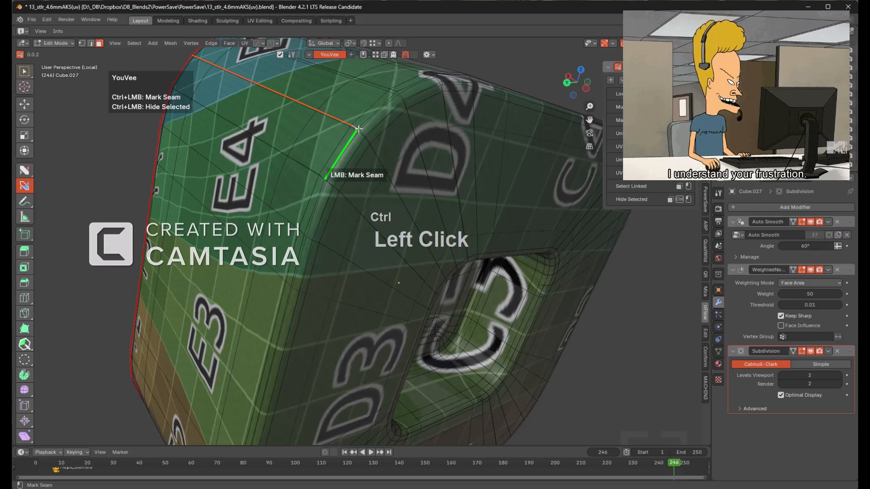
{"action": "middle_click_drag", "start_coordinate": [389, 172], "coordinate": [364, 209]}
{"action": "scroll", "coordinate": [430, 222], "scroll_direction": "up", "scroll_amount": 5}
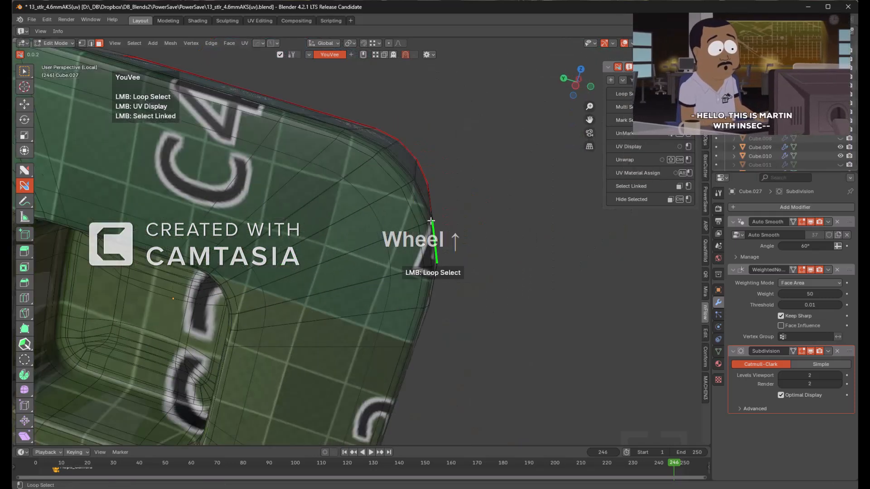
{"action": "scroll", "coordinate": [415, 188], "scroll_direction": "up", "scroll_amount": 4}
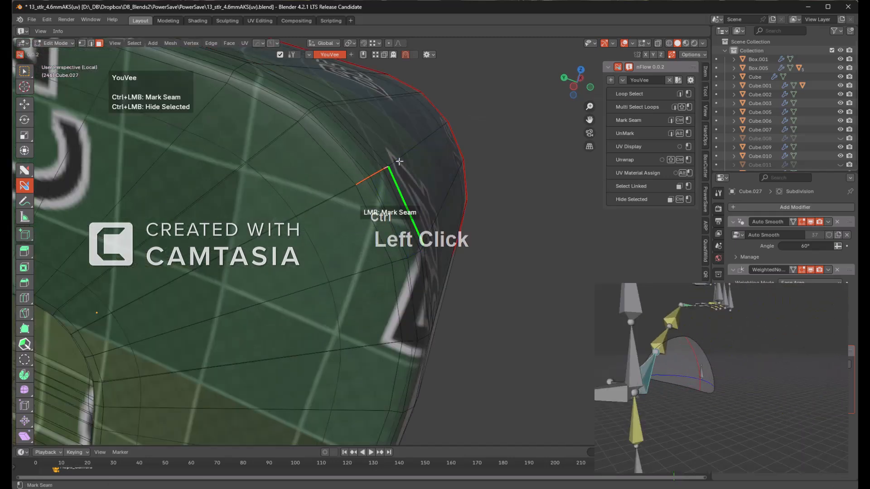
- Mark seams across the side wall and rounded front edge at the button's remaining corners
{"action": "middle_click_drag", "start_coordinate": [401, 160], "coordinate": [335, 260]}
{"action": "scroll", "coordinate": [448, 166], "scroll_direction": "up", "scroll_amount": 3}
{"action": "scroll", "coordinate": [395, 187], "scroll_direction": "up", "scroll_amount": 3}
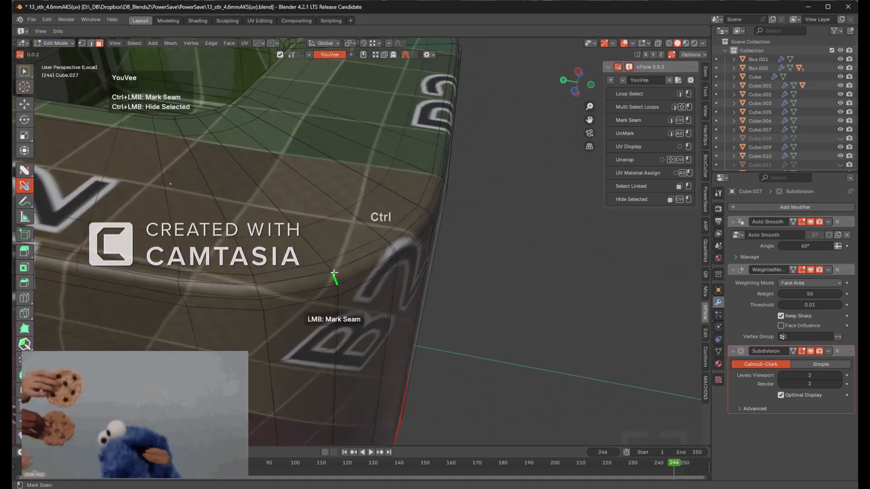
{"action": "left_click", "coordinate": [337, 315], "text": "ctrl"}
{"action": "middle_click_drag", "start_coordinate": [337, 315], "coordinate": [351, 275]}
{"action": "left_click", "coordinate": [354, 286], "text": "ctrl"}
{"action": "middle_click_drag", "start_coordinate": [294, 219], "coordinate": [398, 230]}
{"action": "scroll", "coordinate": [361, 237], "scroll_direction": "down", "scroll_amount": 4}
{"action": "scroll", "coordinate": [363, 227], "scroll_direction": "up", "scroll_amount": 4}
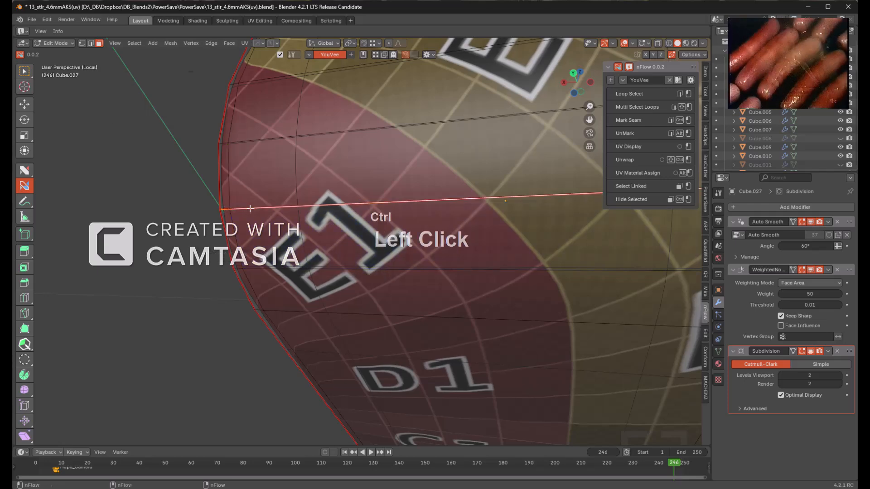
{"action": "middle_click_drag", "start_coordinate": [470, 203], "coordinate": [442, 212]}
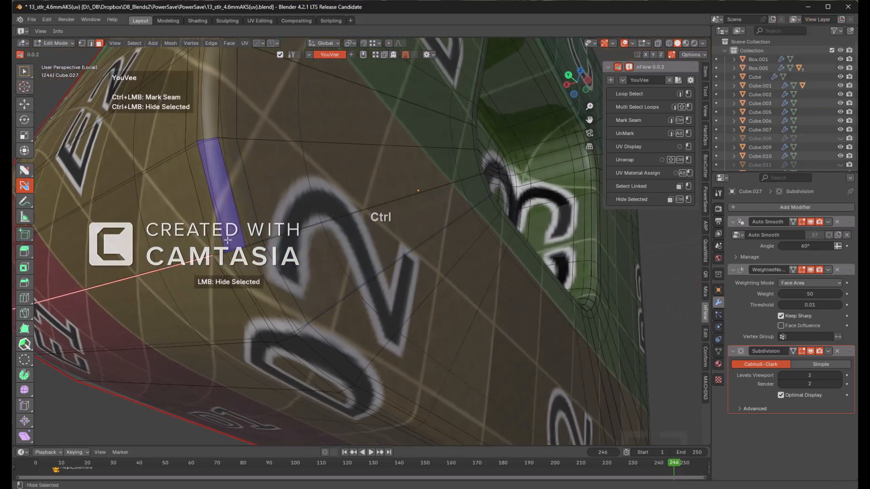
- Select all faces of the button, unwrap them with the corner seams and show the layout with UV Display
{"action": "scroll", "coordinate": [371, 199], "scroll_direction": "down", "scroll_amount": 4}
{"action": "mouse_move", "coordinate": [371, 200]}
{"action": "middle_mouse_down"}
{"action": "mouse_move", "coordinate": [380, 249]}
{"action": "mouse_move", "coordinate": [358, 193]}
{"action": "middle_mouse_up"}
{"action": "key", "text": "a"}
{"action": "key", "text": "a"}
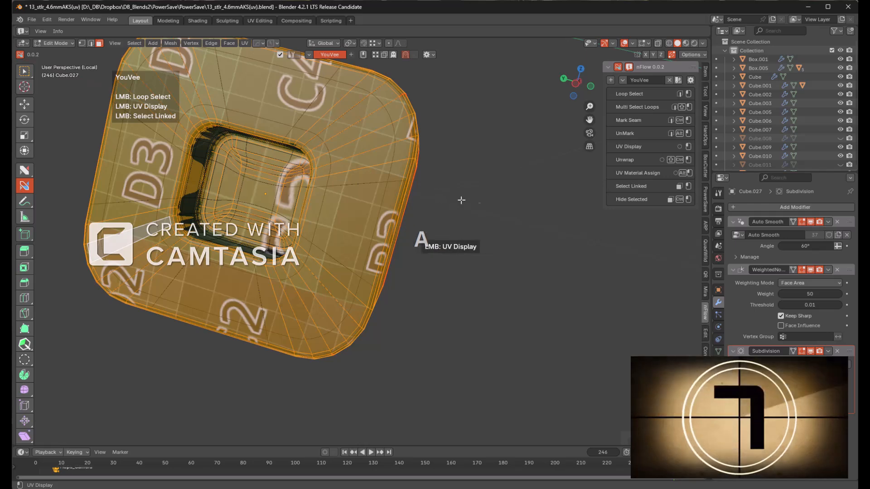
{"action": "left_click", "coordinate": [478, 214], "text": "ctrl+shift"}
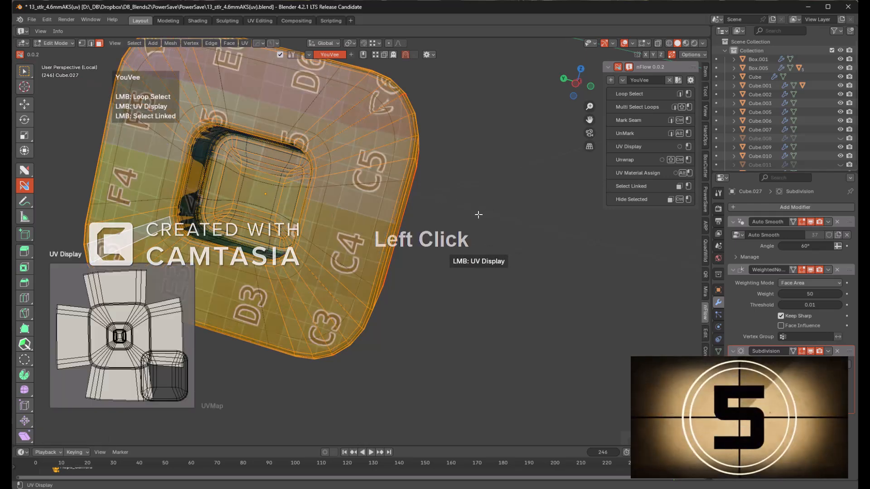
{"action": "mouse_move", "coordinate": [451, 219]}
{"action": "middle_mouse_down"}
{"action": "mouse_move", "coordinate": [443, 254]}
{"action": "mouse_move", "coordinate": [427, 222]}
{"action": "mouse_move", "coordinate": [436, 218]}
{"action": "middle_mouse_up"}
{"action": "left_click", "coordinate": [310, 271]}
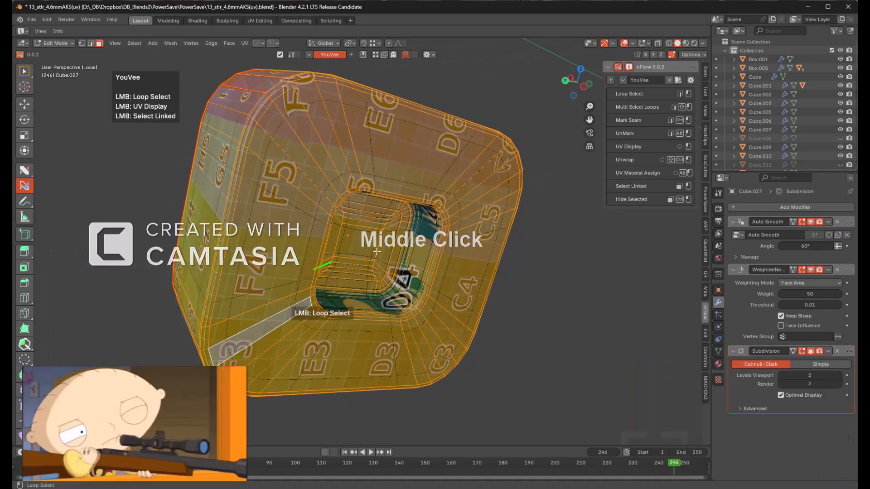
{"action": "left_click", "coordinate": [544, 251]}
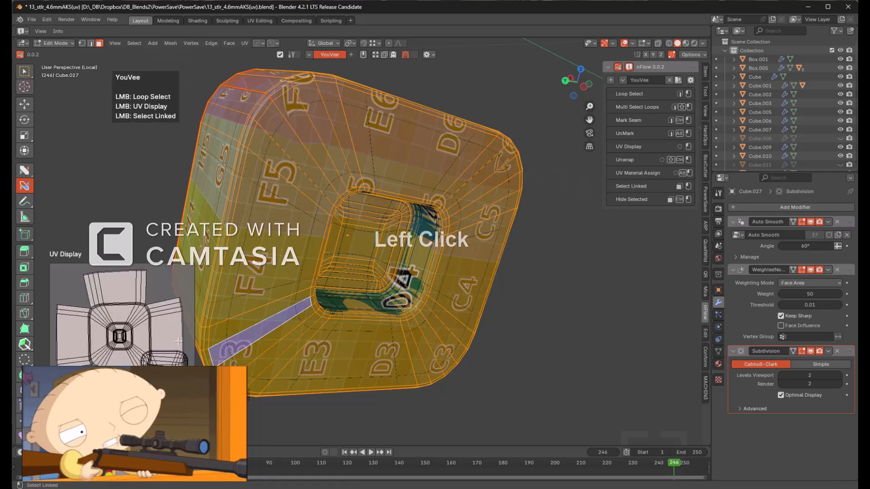
- Set the Unwrap method to Conformal and show the updated layout with UV Display
{"action": "key", "text": "F9"}
{"action": "left_click", "coordinate": [516, 321]}
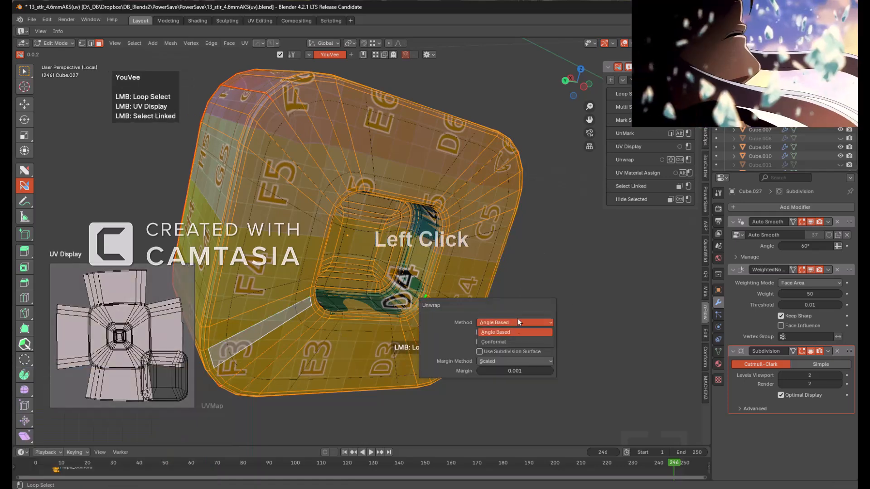
{"action": "left_click", "coordinate": [507, 341]}
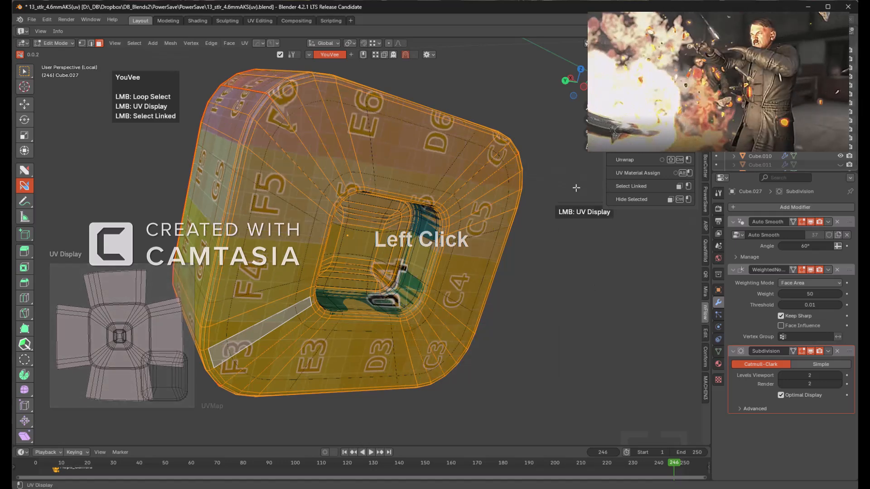
{"action": "left_click", "coordinate": [523, 217]}
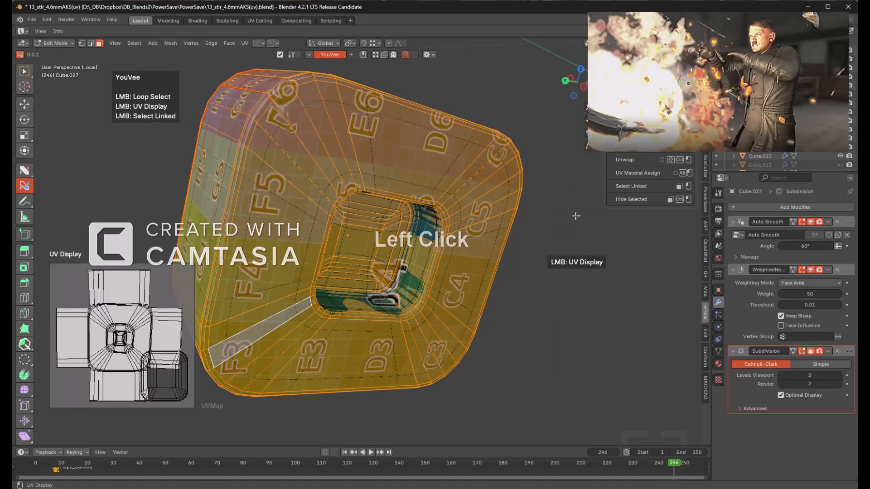
- Select only the linked faces of the button's back, unwrap them separately and show their layout with UV Display
{"action": "middle_click_drag", "start_coordinate": [415, 209], "coordinate": [501, 227]}
{"action": "key", "text": "alt+h"}
{"action": "key", "text": "alt+a"}
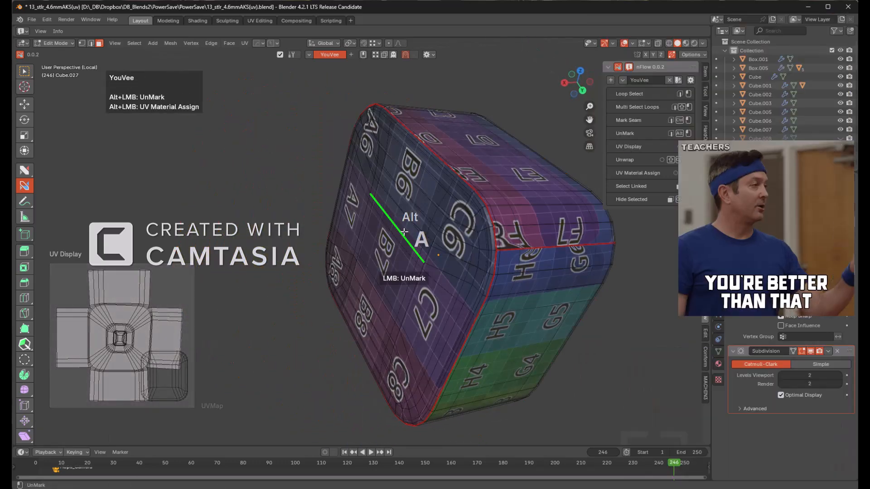
{"action": "key", "text": "l"}
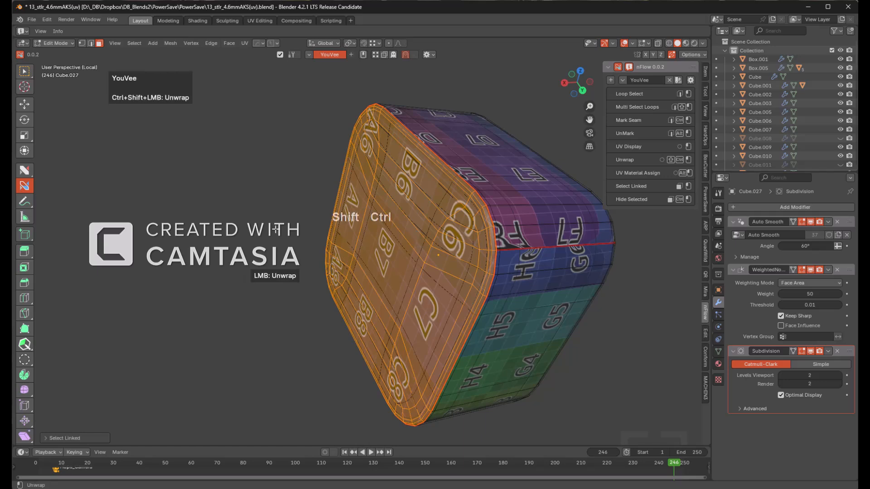
{"action": "left_click", "coordinate": [275, 229]}
{"action": "left_click", "coordinate": [276, 229]}
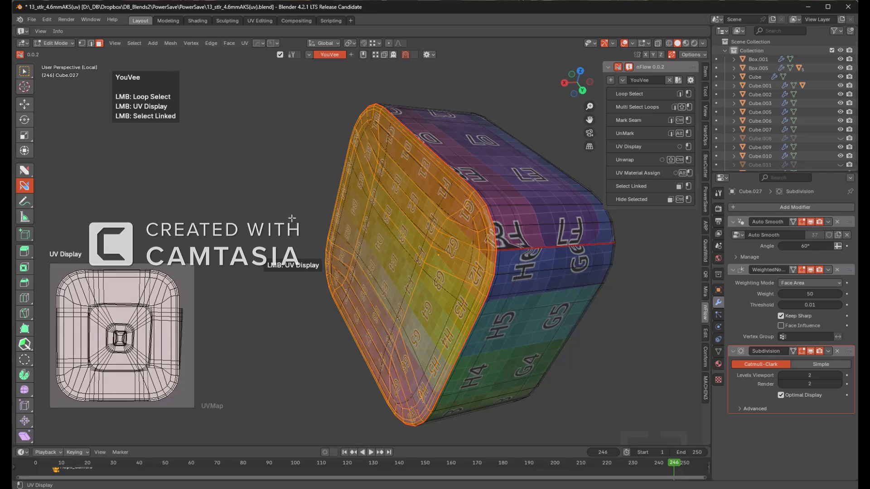
- Examine the checker pattern on the button's front, sides and corner seams in Object Mode
{"action": "key", "text": "a"}
{"action": "middle_click_drag", "start_coordinate": [294, 219], "coordinate": [179, 202]}
{"action": "scroll", "coordinate": [573, 202], "scroll_direction": "down", "scroll_amount": 1}
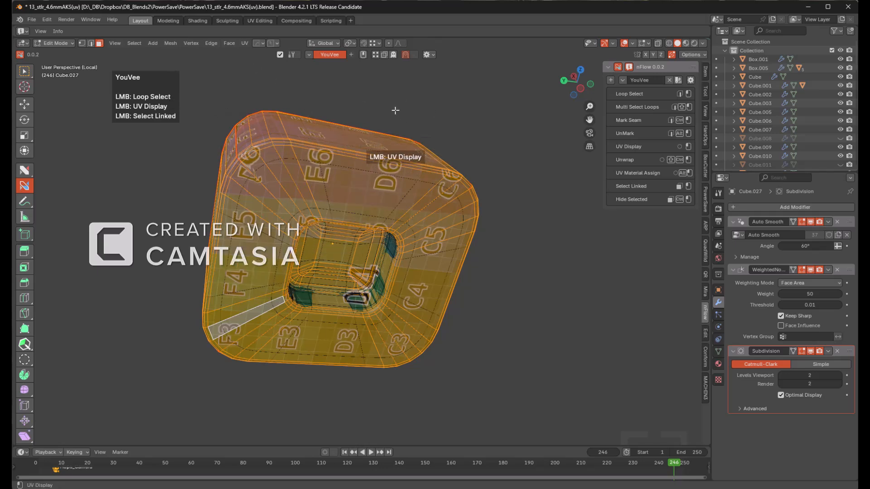
{"action": "middle_click_drag", "start_coordinate": [376, 112], "coordinate": [419, 122]}
{"action": "key", "text": "Tab"}
{"action": "middle_click_drag", "start_coordinate": [483, 165], "coordinate": [481, 162]}
{"action": "scroll", "coordinate": [483, 159], "scroll_direction": "up", "scroll_amount": 1}
{"action": "scroll", "coordinate": [368, 178], "scroll_direction": "up", "scroll_amount": 2}
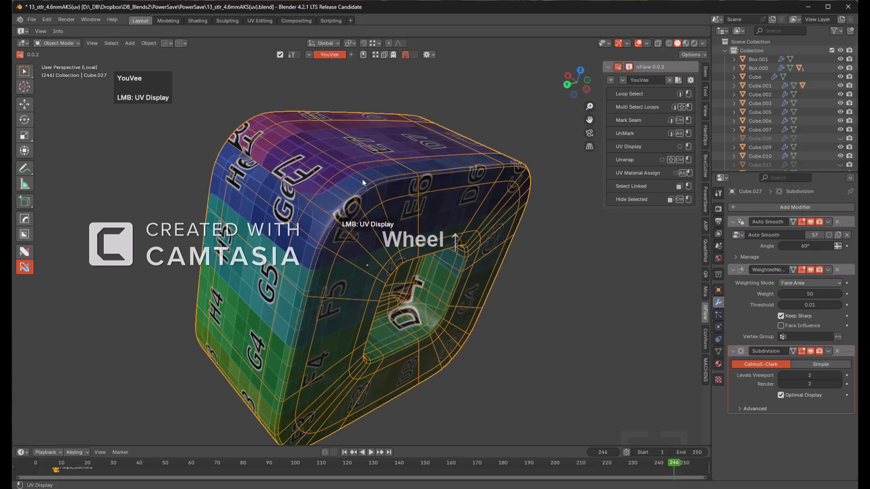
{"action": "middle_click_drag", "start_coordinate": [303, 197], "coordinate": [376, 162]}
{"action": "key", "text": "Tab"}
{"action": "key", "text": "Tab"}
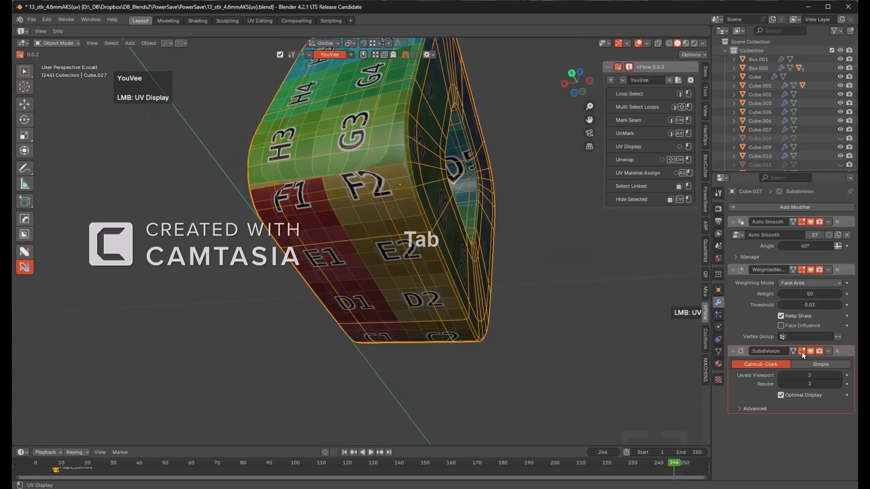
- Turn off the Subdivision modifier's viewport display and inspect the checker on the unsubdivided button
{"action": "left_click", "coordinate": [810, 351]}
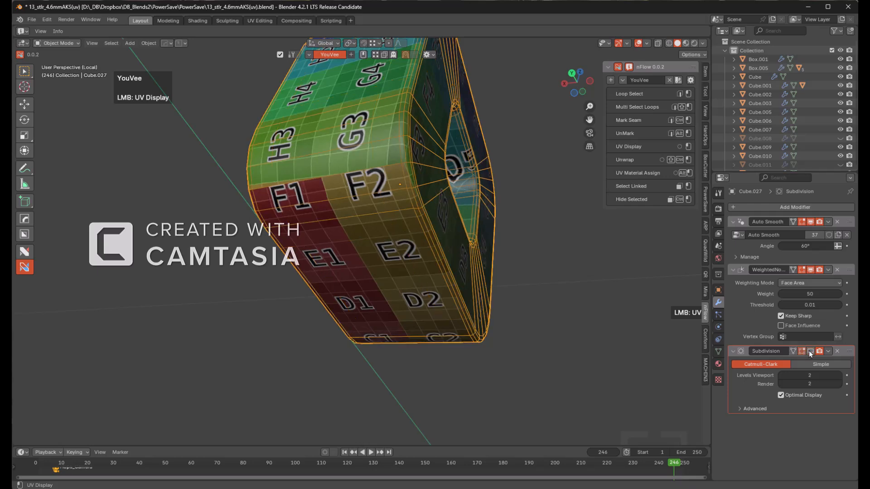
{"action": "middle_click_drag", "start_coordinate": [506, 169], "coordinate": [336, 199]}
{"action": "scroll", "coordinate": [394, 192], "scroll_direction": "up", "scroll_amount": 3}
{"action": "middle_click_drag", "start_coordinate": [395, 193], "coordinate": [483, 155]}
{"action": "scroll", "coordinate": [465, 236], "scroll_direction": "down", "scroll_amount": 2}
{"action": "key", "text": "KP_1"}
{"action": "middle_click_drag", "start_coordinate": [390, 178], "coordinate": [409, 179]}
- Select the linked front and side faces of the button in Edit Mode and isolate them by hiding the back face
{"action": "key", "text": "Tab"}
{"action": "key", "text": "alt+a"}
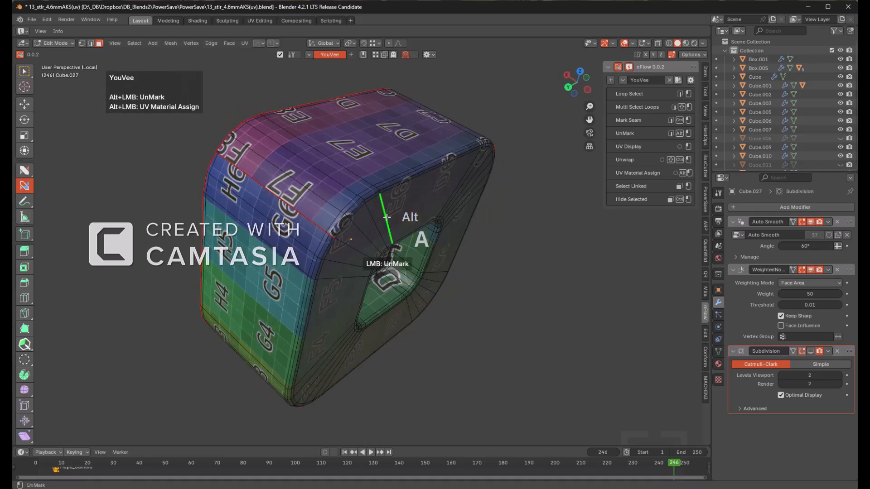
{"action": "key", "text": "l"}
{"action": "middle_click_drag", "start_coordinate": [390, 216], "coordinate": [468, 208]}
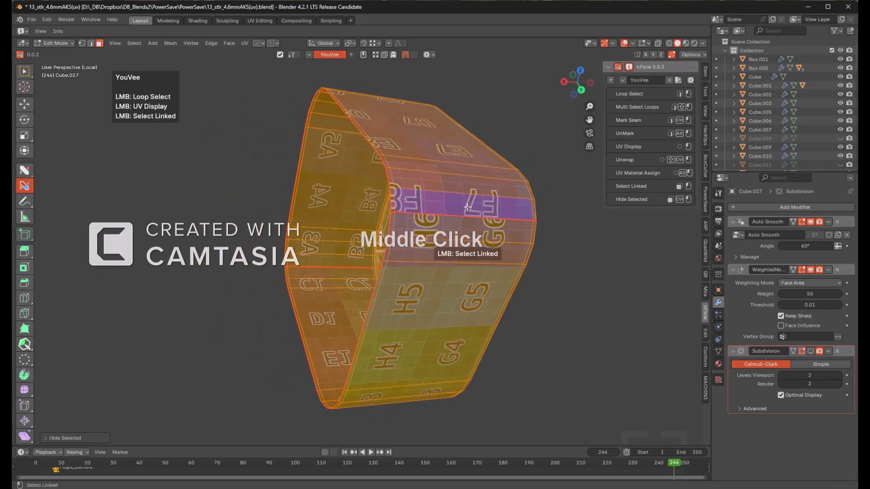
- Try the HOps Mark operation on the isolated front and side faces and undo it
{"action": "key", "text": "q"}
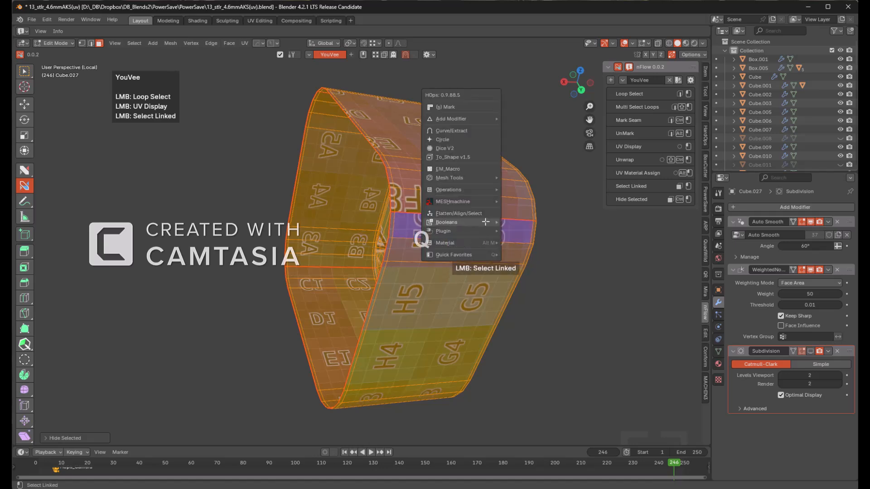
{"action": "left_click", "coordinate": [466, 106]}
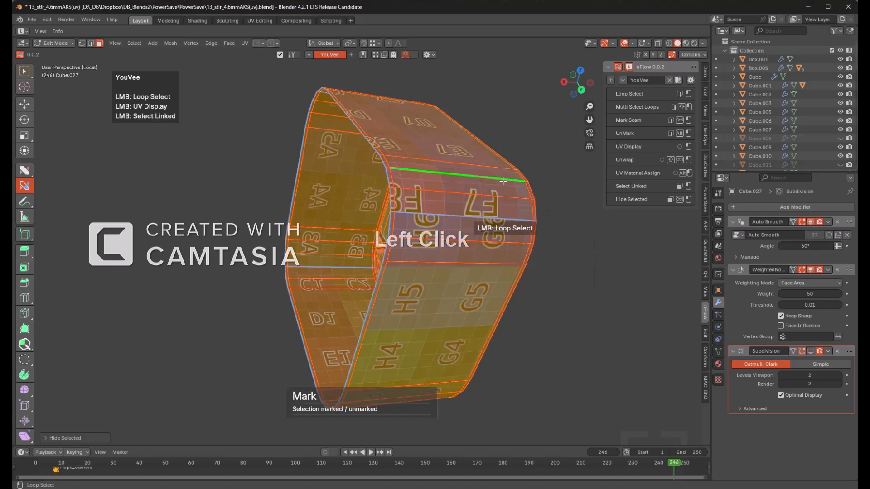
{"action": "key", "text": "ctrl+z"}
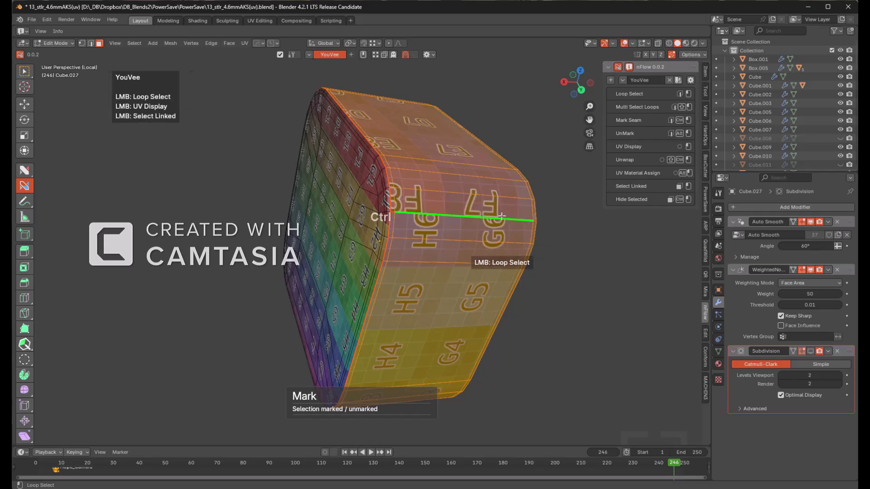
{"action": "key", "text": "ctrl+z"}
- Isolate the button's linked front and side faces and replace the seam across the side with one around the open rim
{"action": "left_click", "coordinate": [479, 204]}
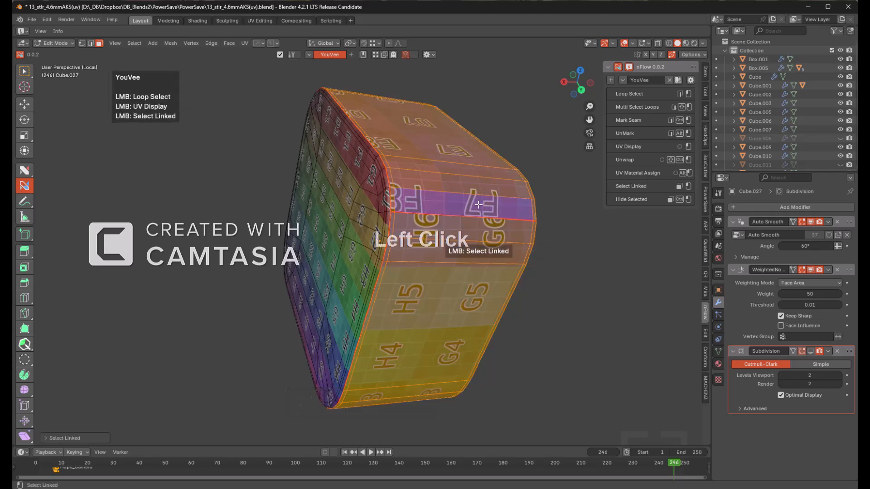
{"action": "left_click", "coordinate": [476, 202], "text": "ctrl"}
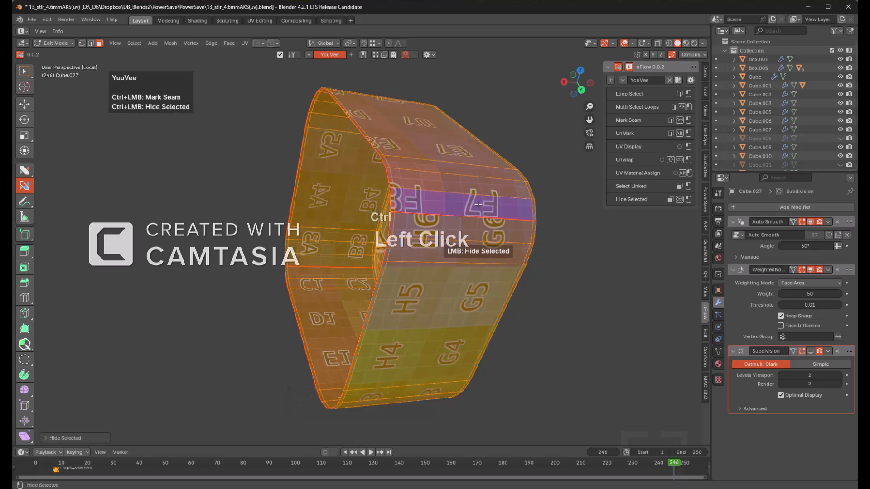
{"action": "left_click", "coordinate": [478, 218], "text": "alt"}
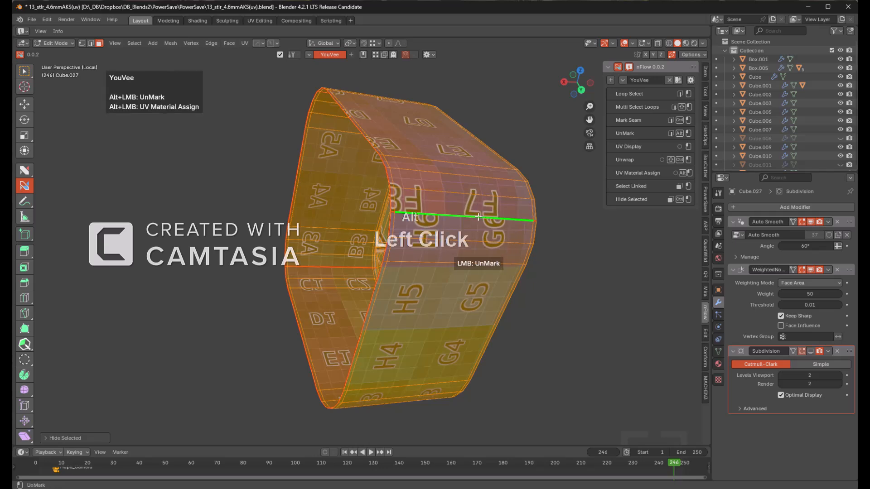
{"action": "left_click", "coordinate": [475, 187], "text": "shift"}
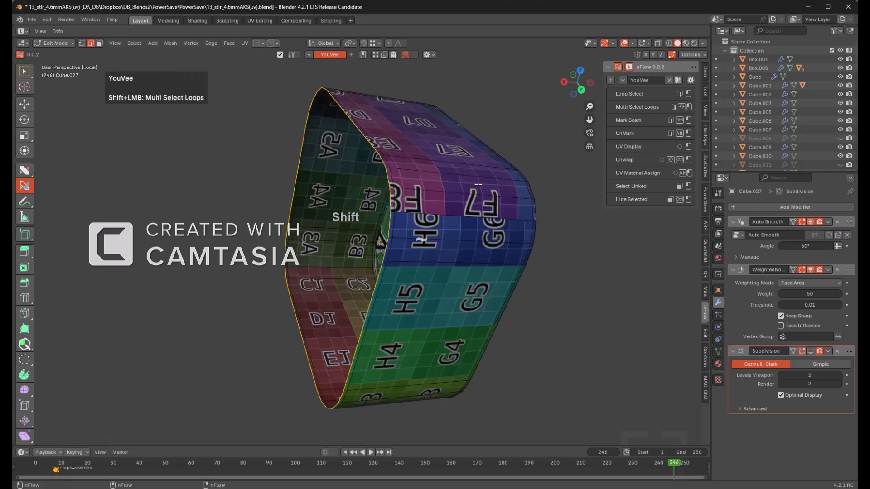
{"action": "left_click", "coordinate": [389, 180], "text": "ctrl"}
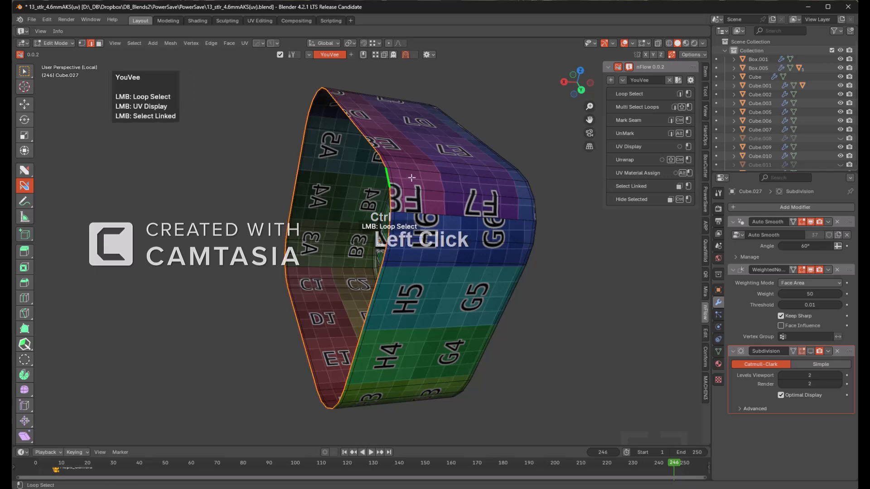
- Unwrap all visible button faces with the Angle Based method and show the resulting UV layout
{"action": "middle_click_drag", "start_coordinate": [554, 190], "coordinate": [513, 209]}
{"action": "key", "text": "a"}
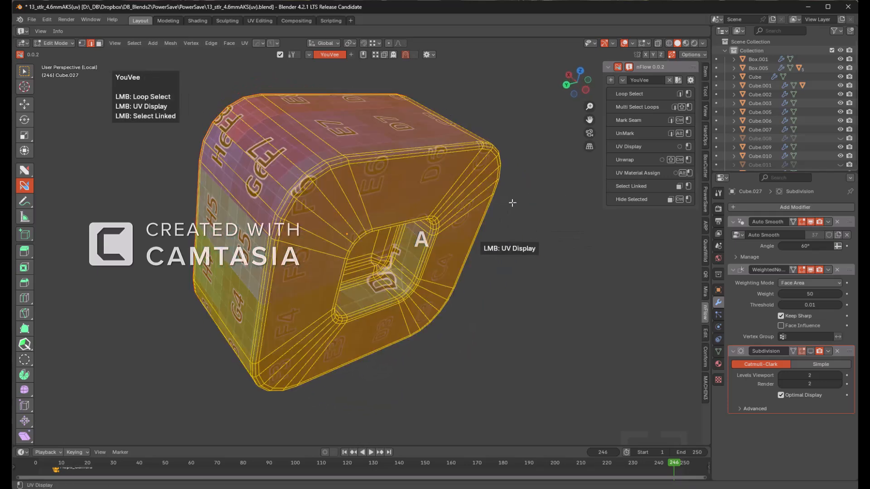
{"action": "left_click", "coordinate": [513, 208], "text": "ctrl+shift"}
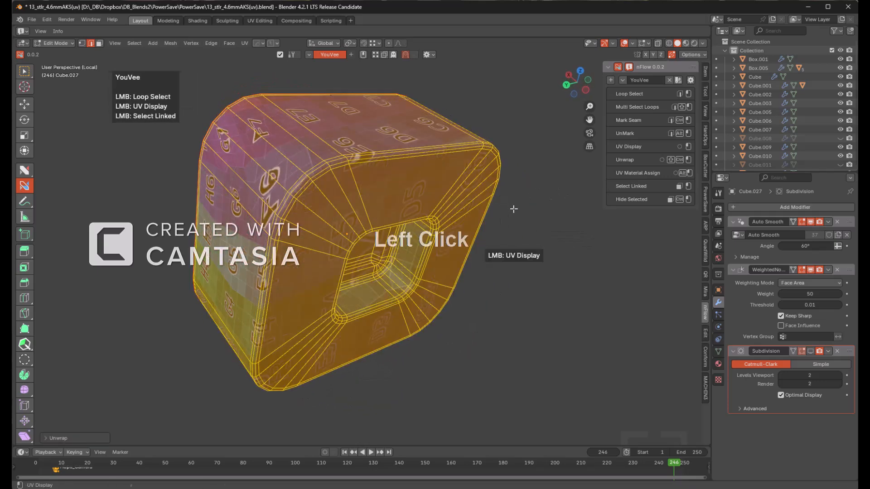
{"action": "left_click", "coordinate": [513, 208]}
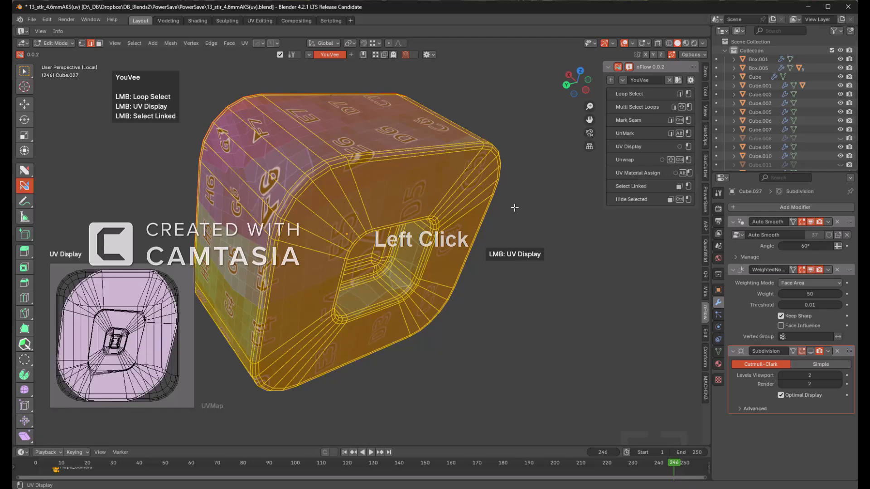
{"action": "key", "text": "F9"}
{"action": "left_click", "coordinate": [597, 239]}
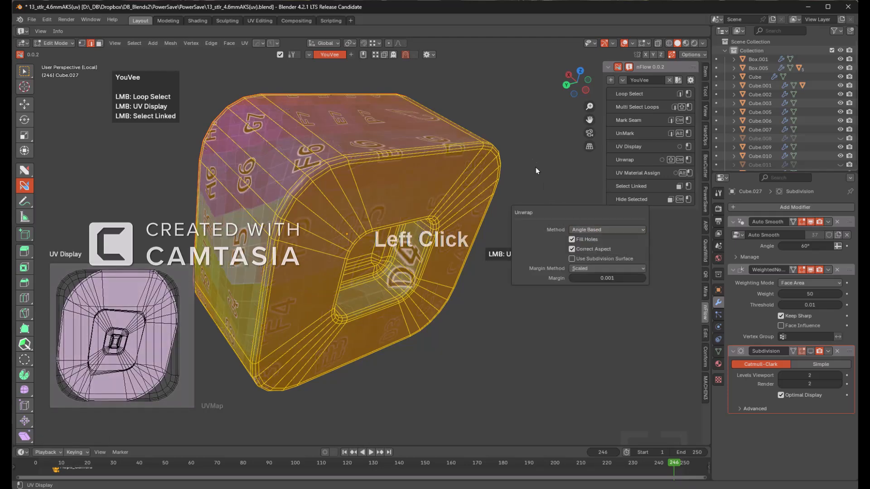
{"action": "left_click", "coordinate": [528, 191]}
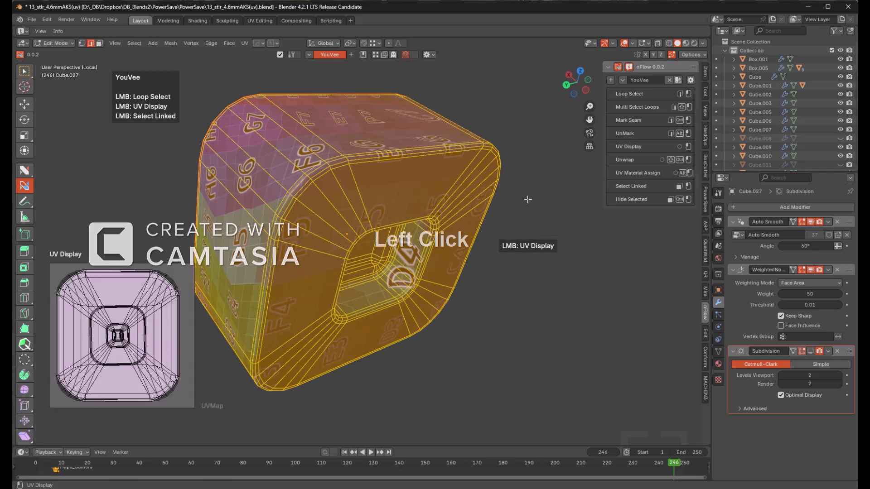
- Reveal the button's hidden faces, clear the selection, leave Edit Mode and exit local view
{"action": "middle_click_drag", "start_coordinate": [528, 196], "coordinate": [426, 204]}
{"action": "key", "text": "alt+h"}
{"action": "key", "text": "KP_1"}
{"action": "key", "text": "alt+a"}
{"action": "key", "text": "Tab"}
{"action": "key", "text": "KP_Divide"}
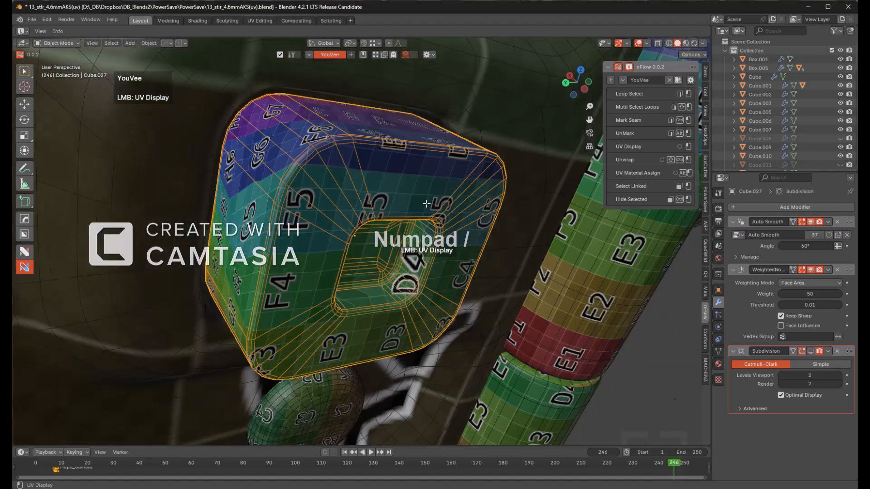
- Select the gun's inner magazine body, isolate it in local view and frame it
{"action": "scroll", "coordinate": [367, 205], "scroll_direction": "down", "scroll_amount": 7}
{"action": "key", "text": "alt+a"}
{"action": "middle_click_drag", "start_coordinate": [366, 209], "coordinate": [372, 204], "text": "shift"}
{"action": "scroll", "coordinate": [313, 229], "scroll_direction": "down", "scroll_amount": 3}
{"action": "scroll", "coordinate": [361, 219], "scroll_direction": "down", "scroll_amount": 2}
{"action": "middle_click_drag", "start_coordinate": [313, 229], "coordinate": [403, 253], "text": "shift"}
{"action": "scroll", "coordinate": [254, 220], "scroll_direction": "down", "scroll_amount": 2}
{"action": "scroll", "coordinate": [363, 181], "scroll_direction": "down", "scroll_amount": 2}
{"action": "scroll", "coordinate": [403, 254], "scroll_direction": "up", "scroll_amount": 2}
{"action": "middle_click_drag", "start_coordinate": [403, 253], "coordinate": [428, 165], "text": "shift"}
{"action": "scroll", "coordinate": [394, 179], "scroll_direction": "up", "scroll_amount": 4}
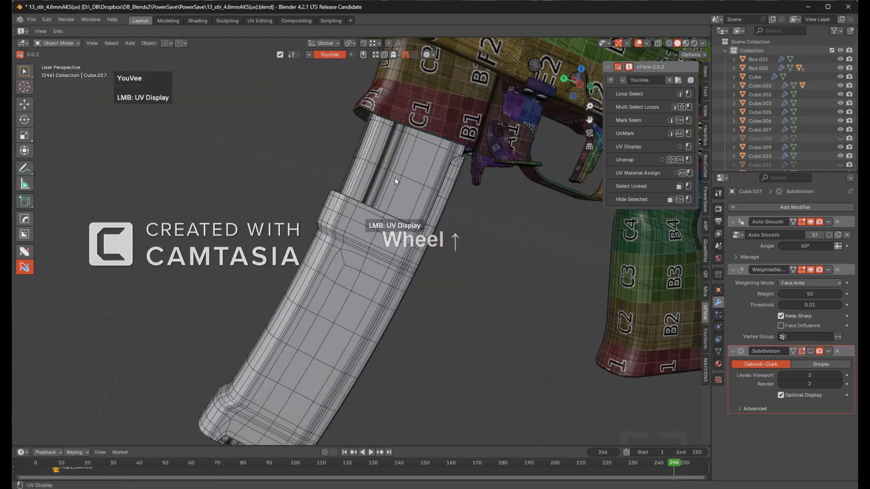
{"action": "left_click", "coordinate": [395, 176]}
{"action": "key", "text": "KP_Divide"}
{"action": "key", "text": "KP_Decimal"}
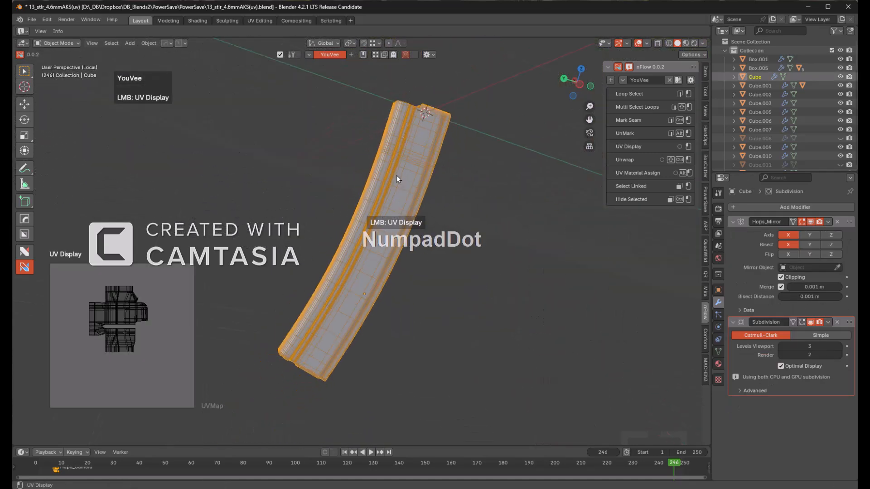
- Enter Edit Mode on the magazine body and examine the edge flow around its bottom end
{"action": "scroll", "coordinate": [395, 175], "scroll_direction": "up", "scroll_amount": 2}
{"action": "middle_click_drag", "start_coordinate": [407, 171], "coordinate": [456, 91]}
{"action": "middle_click_drag", "start_coordinate": [455, 91], "coordinate": [467, 120], "text": "shift"}
{"action": "scroll", "coordinate": [450, 135], "scroll_direction": "up", "scroll_amount": 4}
{"action": "key", "text": "Tab"}
{"action": "scroll", "coordinate": [439, 145], "scroll_direction": "down", "scroll_amount": 3}
{"action": "middle_click_drag", "start_coordinate": [362, 149], "coordinate": [400, 217], "text": "shift"}
{"action": "middle_click_drag", "start_coordinate": [400, 218], "coordinate": [378, 229]}
{"action": "scroll", "coordinate": [407, 164], "scroll_direction": "up", "scroll_amount": 4}
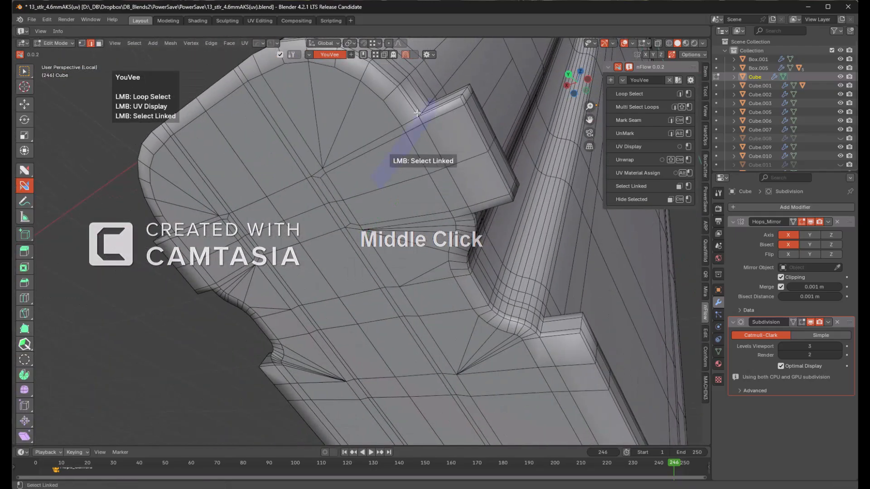
{"action": "middle_click_drag", "start_coordinate": [385, 116], "coordinate": [471, 144]}
{"action": "scroll", "coordinate": [489, 203], "scroll_direction": "down", "scroll_amount": 5}
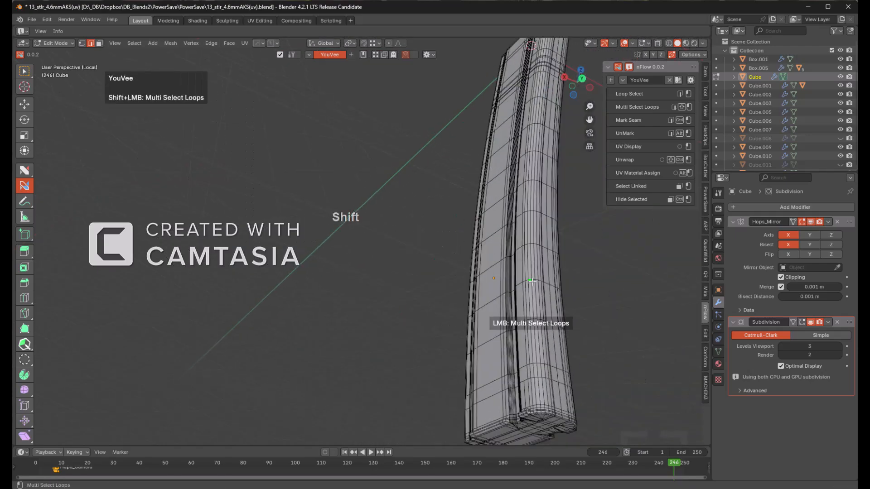
- Mark seams on the magazine's bottom rim along the front curve and around the protruding rectangular tab
{"action": "middle_click_drag", "start_coordinate": [511, 285], "coordinate": [403, 152], "text": "shift"}
{"action": "scroll", "coordinate": [435, 158], "scroll_direction": "up", "scroll_amount": 4}
{"action": "middle_click_drag", "start_coordinate": [434, 192], "coordinate": [376, 183]}
{"action": "scroll", "coordinate": [400, 191], "scroll_direction": "up", "scroll_amount": 5}
{"action": "scroll", "coordinate": [411, 175], "scroll_direction": "down", "scroll_amount": 4}
{"action": "scroll", "coordinate": [373, 182], "scroll_direction": "up", "scroll_amount": 3}
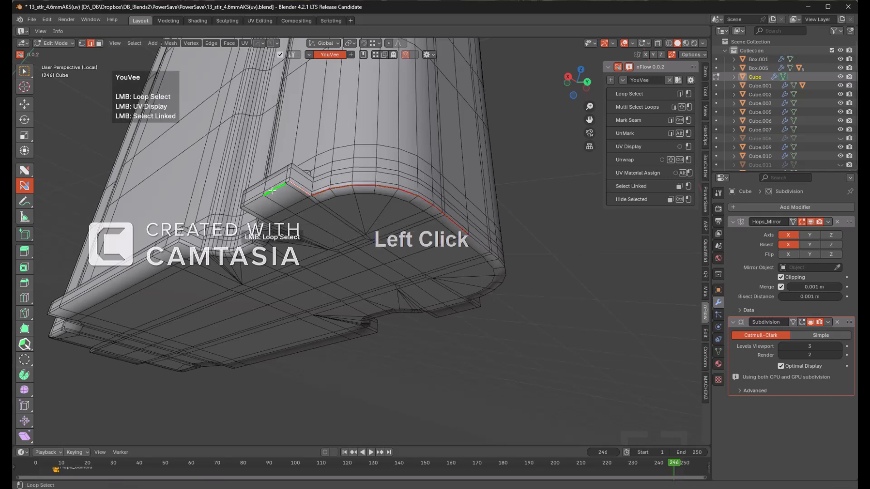
{"action": "middle_click_drag", "start_coordinate": [272, 190], "coordinate": [393, 172]}
{"action": "scroll", "coordinate": [380, 175], "scroll_direction": "up", "scroll_amount": 5}
{"action": "scroll", "coordinate": [371, 168], "scroll_direction": "down", "scroll_amount": 4}
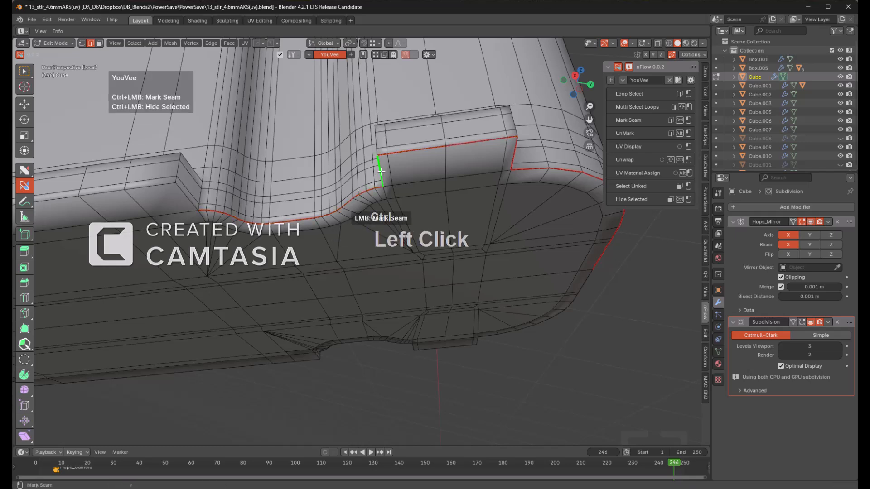
{"action": "left_click", "coordinate": [185, 198]}
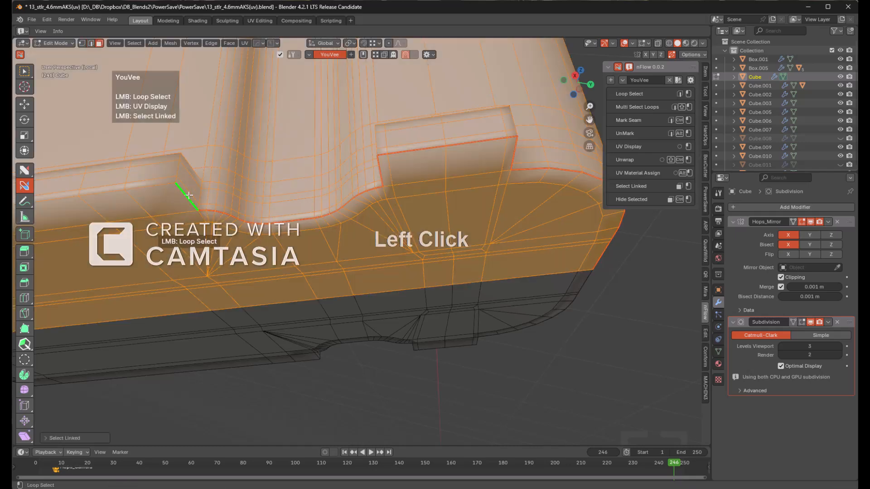
{"action": "key", "text": "a"}
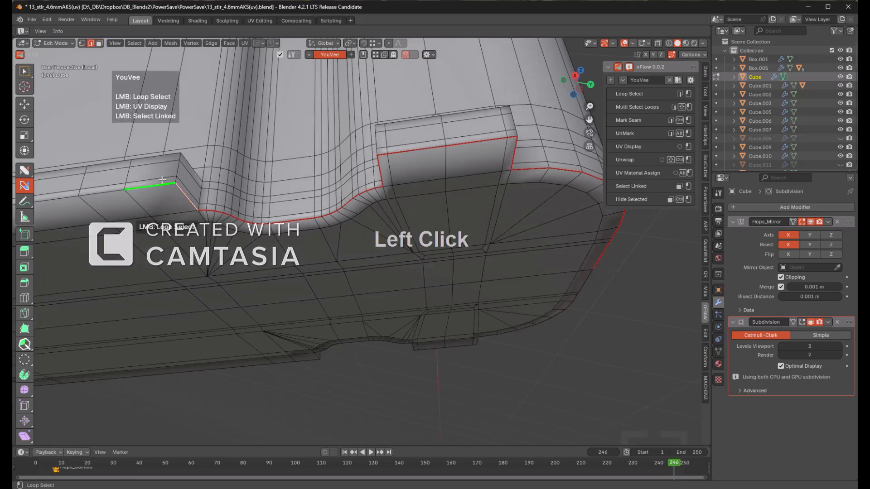
- Extend the bottom seam along the long side edge and around the stepped corner toward the rear
{"action": "middle_click_drag", "start_coordinate": [150, 186], "coordinate": [352, 159], "text": "shift"}
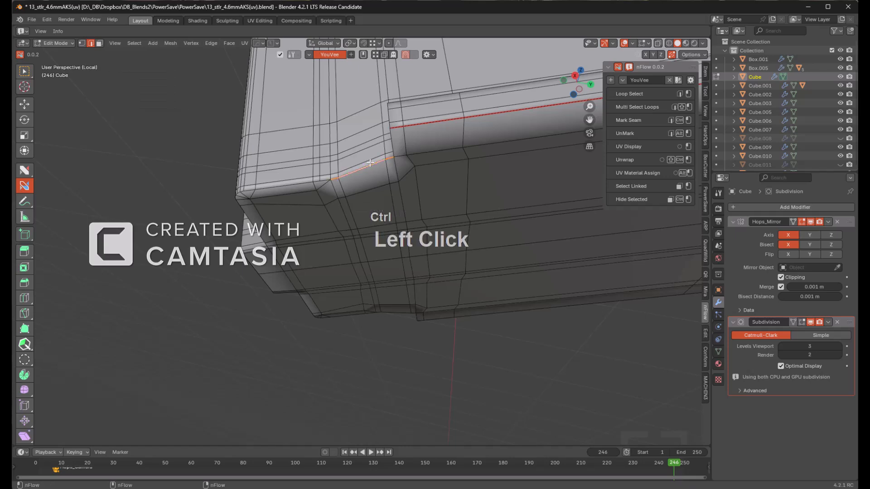
{"action": "key", "text": "KP_Decimal"}
{"action": "scroll", "coordinate": [405, 150], "scroll_direction": "down", "scroll_amount": 3}
{"action": "middle_click_drag", "start_coordinate": [405, 150], "coordinate": [391, 176]}
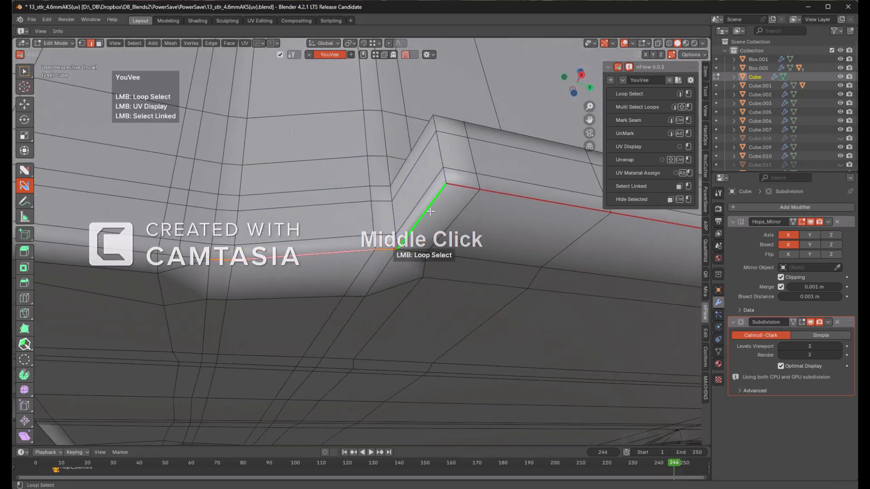
{"action": "scroll", "coordinate": [408, 211], "scroll_direction": "down", "scroll_amount": 2}
{"action": "middle_click_drag", "start_coordinate": [211, 245], "coordinate": [374, 197], "text": "shift"}
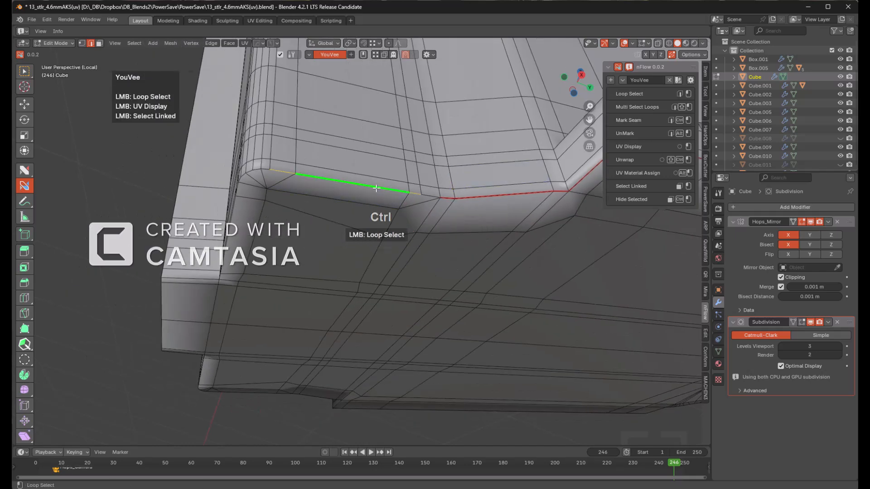
- Continue the bottom seam around the rounded corner behind the side groove
{"action": "middle_click_drag", "start_coordinate": [248, 169], "coordinate": [365, 149]}
{"action": "left_click", "coordinate": [352, 141], "text": "ctrl"}
{"action": "scroll", "coordinate": [364, 149], "scroll_direction": "up", "scroll_amount": 3}
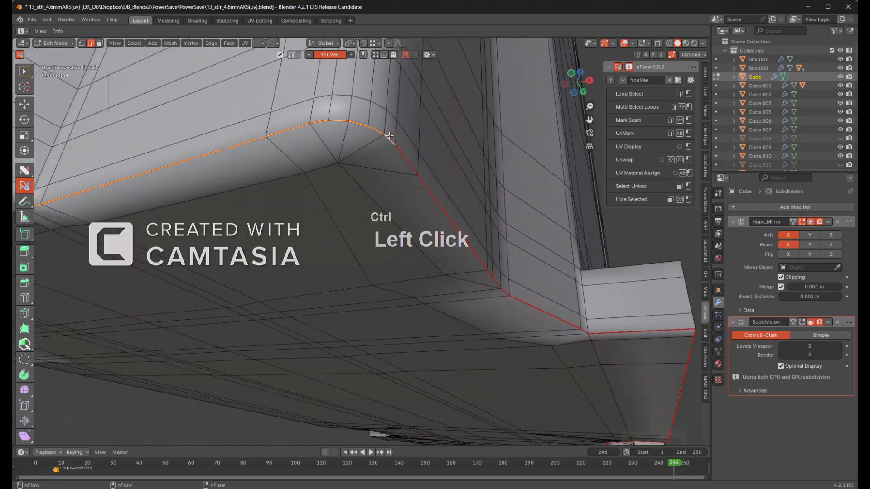
{"action": "scroll", "coordinate": [389, 136], "scroll_direction": "down", "scroll_amount": 1}
{"action": "middle_click_drag", "start_coordinate": [306, 151], "coordinate": [407, 175], "text": "shift"}
{"action": "middle_click_drag", "start_coordinate": [272, 145], "coordinate": [360, 176]}
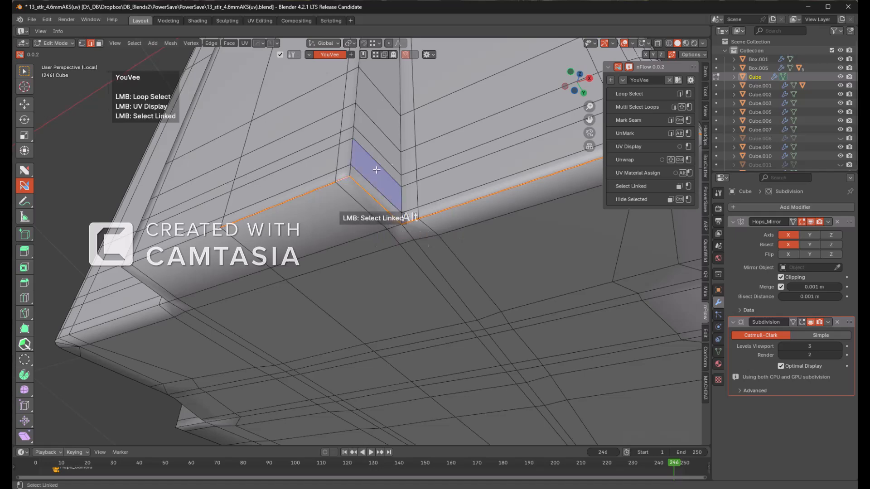
- Complete the seam along the rear edges of the bottom rim up to the mirror line
{"action": "scroll", "coordinate": [374, 171], "scroll_direction": "up", "scroll_amount": 5}
{"action": "middle_click_drag", "start_coordinate": [380, 159], "coordinate": [357, 171], "text": "shift"}
{"action": "middle_click_drag", "start_coordinate": [397, 118], "coordinate": [326, 271]}
{"action": "scroll", "coordinate": [338, 183], "scroll_direction": "down", "scroll_amount": 1}
{"action": "scroll", "coordinate": [408, 116], "scroll_direction": "down", "scroll_amount": 1}
{"action": "middle_click_drag", "start_coordinate": [408, 116], "coordinate": [369, 121], "text": "shift"}
{"action": "scroll", "coordinate": [382, 225], "scroll_direction": "down", "scroll_amount": 3}
{"action": "scroll", "coordinate": [366, 222], "scroll_direction": "up", "scroll_amount": 3}
{"action": "middle_click_drag", "start_coordinate": [368, 257], "coordinate": [378, 132], "text": "shift"}
{"action": "scroll", "coordinate": [371, 149], "scroll_direction": "up", "scroll_amount": 2}
{"action": "middle_click_drag", "start_coordinate": [353, 213], "coordinate": [387, 154]}
{"action": "scroll", "coordinate": [385, 181], "scroll_direction": "up", "scroll_amount": 2}
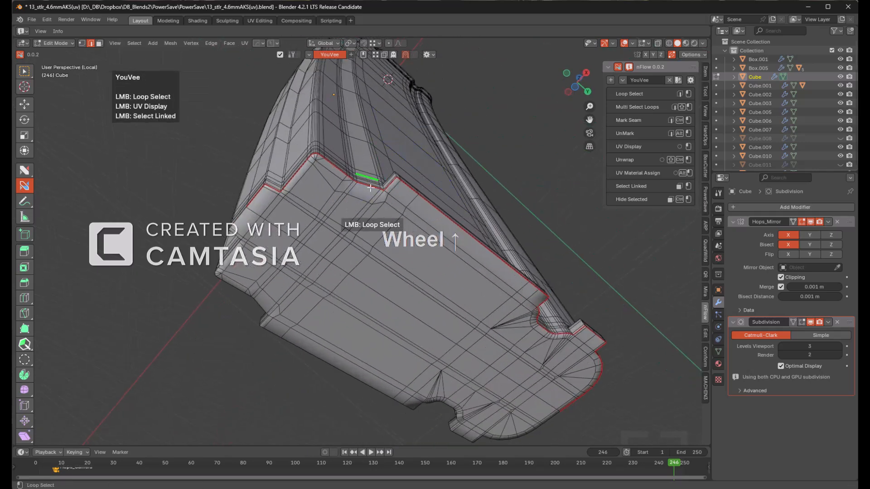
- Select the linked bottom cap faces, unwrap them, show their UV layout and hide them
{"action": "key", "text": "l"}
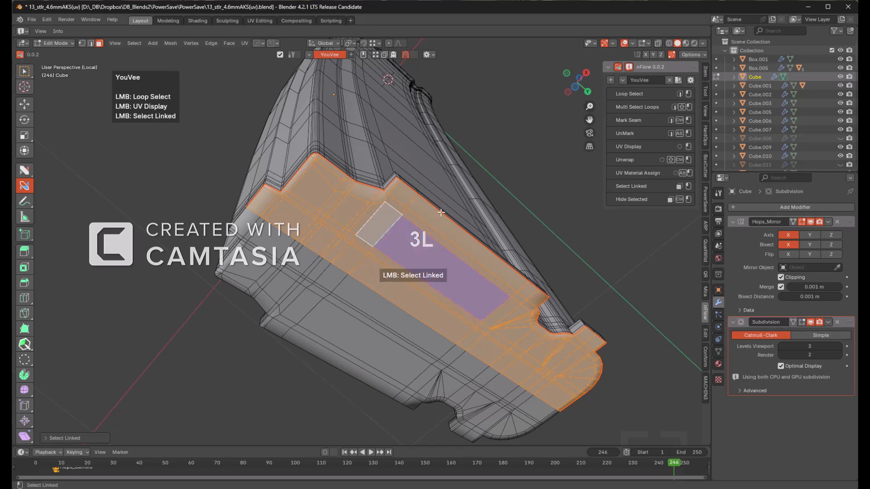
{"action": "key", "text": "u"}
{"action": "left_click", "coordinate": [438, 231]}
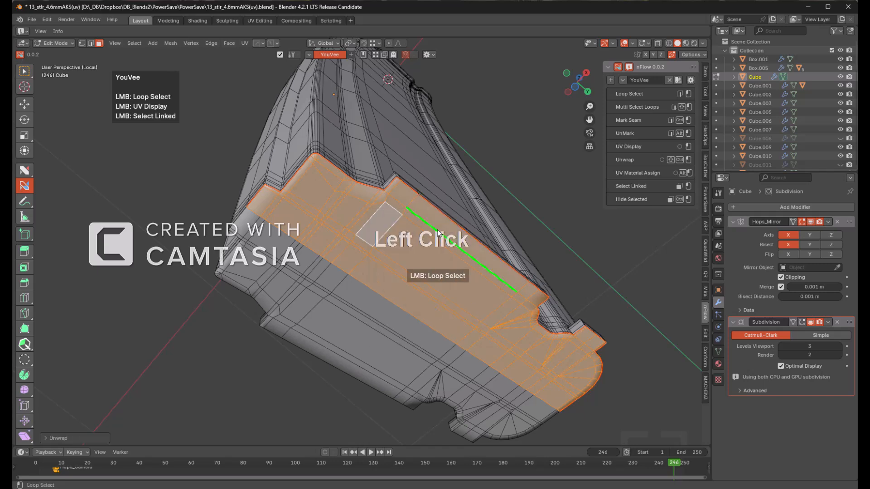
{"action": "left_click", "coordinate": [579, 250]}
{"action": "key", "text": "h"}
- Mark a seam along the inner edge of the magazine's top rim toward the corner
{"action": "scroll", "coordinate": [483, 157], "scroll_direction": "down", "scroll_amount": 2}
{"action": "middle_click_drag", "start_coordinate": [483, 157], "coordinate": [447, 297]}
{"action": "scroll", "coordinate": [444, 211], "scroll_direction": "down", "scroll_amount": 3}
{"action": "scroll", "coordinate": [444, 212], "scroll_direction": "up", "scroll_amount": 10, "text": "shift"}
{"action": "scroll", "coordinate": [472, 228], "scroll_direction": "up", "scroll_amount": 2}
{"action": "scroll", "coordinate": [447, 294], "scroll_direction": "down", "scroll_amount": 4}
{"action": "scroll", "coordinate": [436, 259], "scroll_direction": "up", "scroll_amount": 3}
{"action": "middle_click_drag", "start_coordinate": [436, 259], "coordinate": [479, 224], "text": "shift"}
{"action": "scroll", "coordinate": [479, 224], "scroll_direction": "up", "scroll_amount": 3}
{"action": "left_click", "coordinate": [495, 155]}
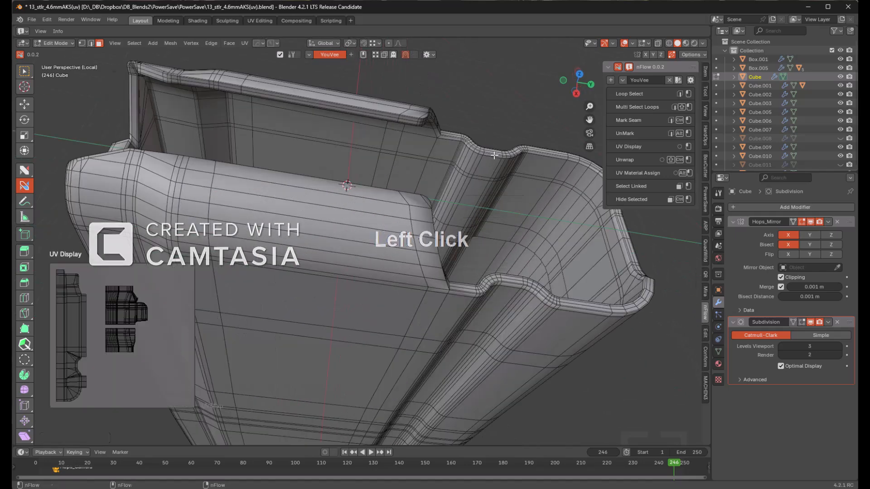
{"action": "middle_click_drag", "start_coordinate": [467, 299], "coordinate": [409, 277]}
{"action": "scroll", "coordinate": [409, 290], "scroll_direction": "up", "scroll_amount": 4}
{"action": "middle_click_drag", "start_coordinate": [358, 100], "coordinate": [403, 191], "text": "shift"}
{"action": "scroll", "coordinate": [400, 215], "scroll_direction": "down", "scroll_amount": 3}
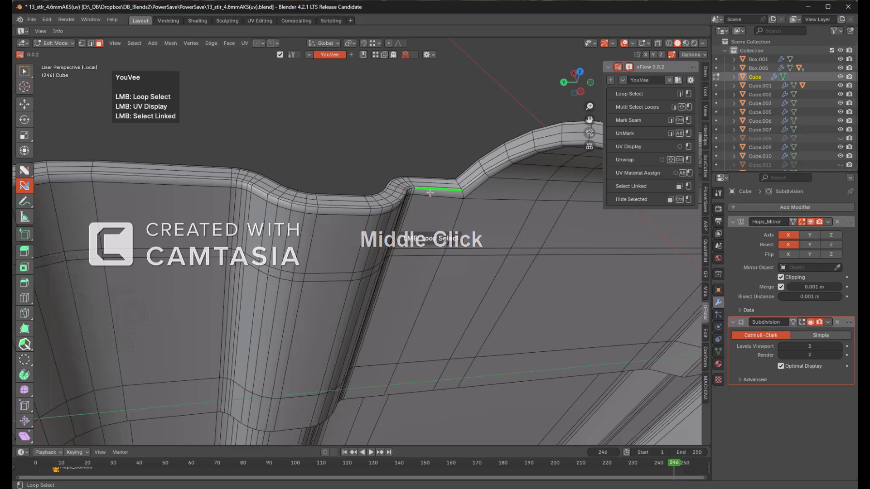
{"action": "left_click", "coordinate": [357, 209]}
{"action": "middle_click_drag", "start_coordinate": [439, 207], "coordinate": [308, 126], "text": "shift"}
{"action": "scroll", "coordinate": [400, 228], "scroll_direction": "up", "scroll_amount": 3}
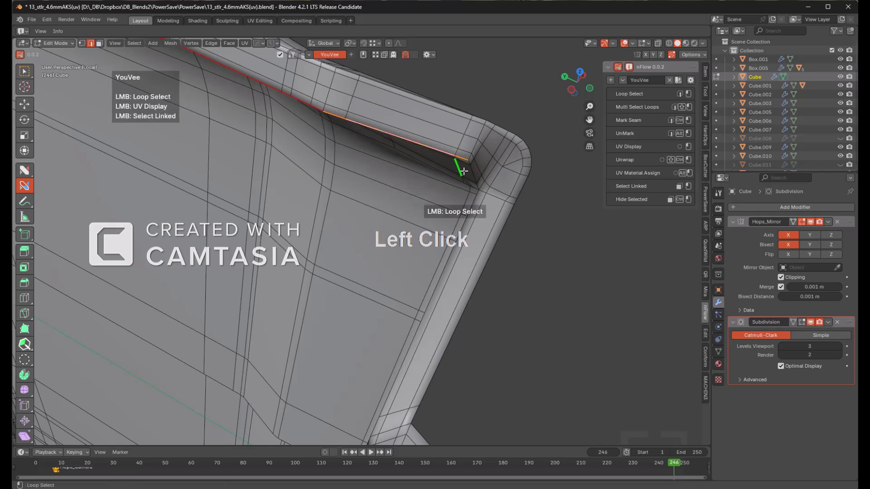
- Continue the inner rim seam around the top corner toward the step in the rim
{"action": "middle_click_drag", "start_coordinate": [468, 236], "coordinate": [482, 209]}
{"action": "key", "text": "KP_Decimal"}
{"action": "scroll", "coordinate": [458, 237], "scroll_direction": "down", "scroll_amount": 2}
{"action": "middle_click_drag", "start_coordinate": [458, 237], "coordinate": [431, 209]}
{"action": "scroll", "coordinate": [474, 284], "scroll_direction": "down", "scroll_amount": 3}
{"action": "middle_click_drag", "start_coordinate": [474, 284], "coordinate": [417, 268]}
{"action": "scroll", "coordinate": [430, 288], "scroll_direction": "down", "scroll_amount": 2}
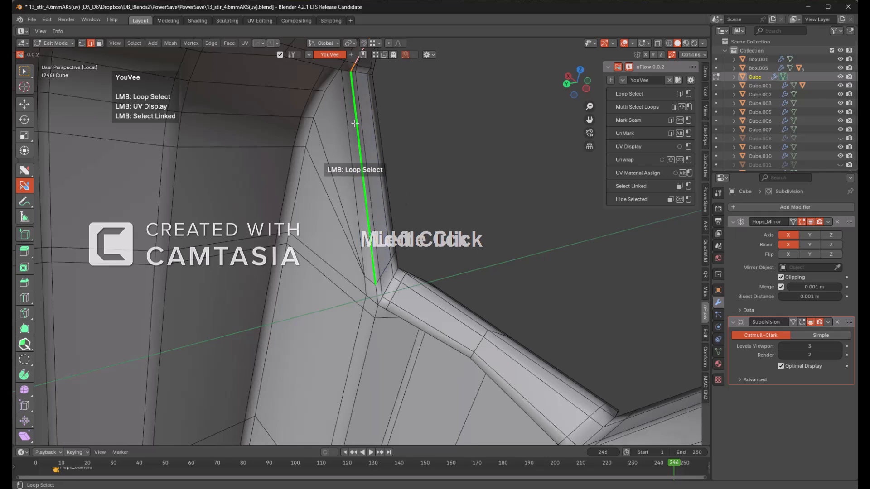
- Extend the inner rim seam down the step's upright edge and along the adjoining lower rim edge
{"action": "middle_click_drag", "start_coordinate": [366, 203], "coordinate": [446, 127]}
{"action": "middle_click_drag", "start_coordinate": [446, 213], "coordinate": [446, 158]}
{"action": "scroll", "coordinate": [402, 172], "scroll_direction": "up", "scroll_amount": 2}
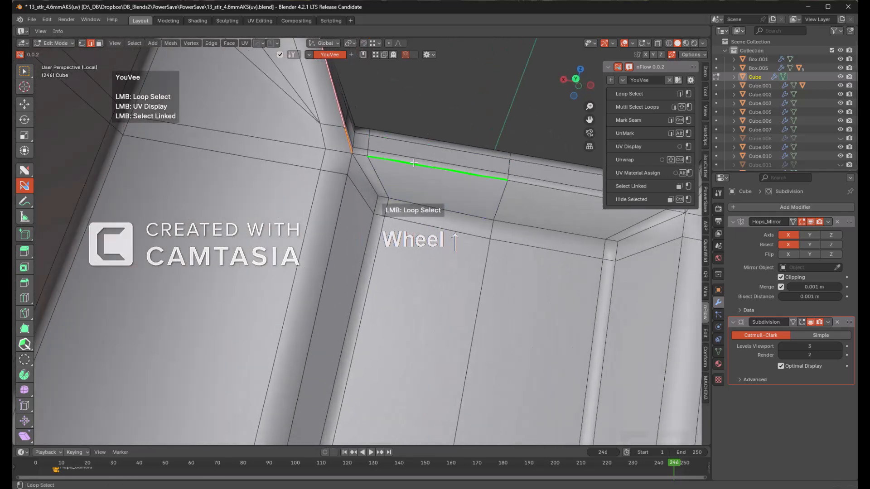
{"action": "scroll", "coordinate": [414, 162], "scroll_direction": "down", "scroll_amount": 3}
{"action": "middle_click_drag", "start_coordinate": [413, 163], "coordinate": [404, 137]}
{"action": "scroll", "coordinate": [340, 237], "scroll_direction": "up", "scroll_amount": 3}
{"action": "scroll", "coordinate": [361, 225], "scroll_direction": "down", "scroll_amount": 4}
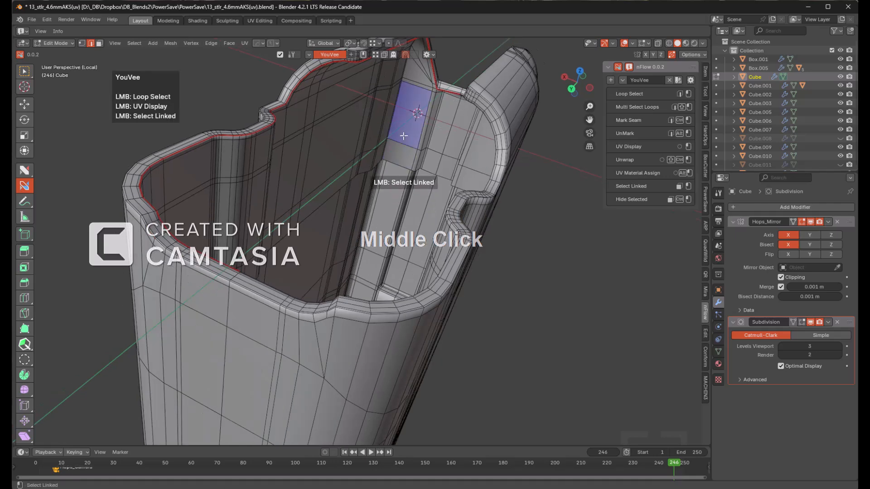
- Unwrap the linked interior faces of the magazine and show their UV layout
{"action": "left_click", "coordinate": [405, 132]}
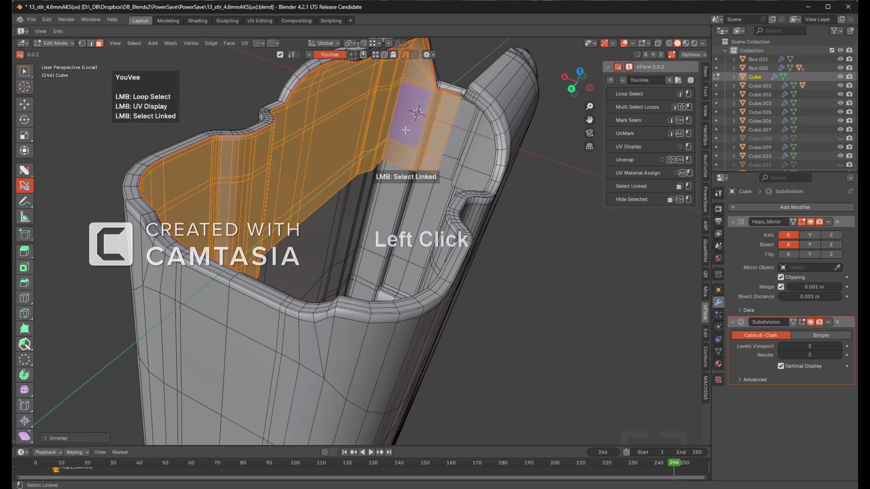
{"action": "left_click", "coordinate": [461, 174]}
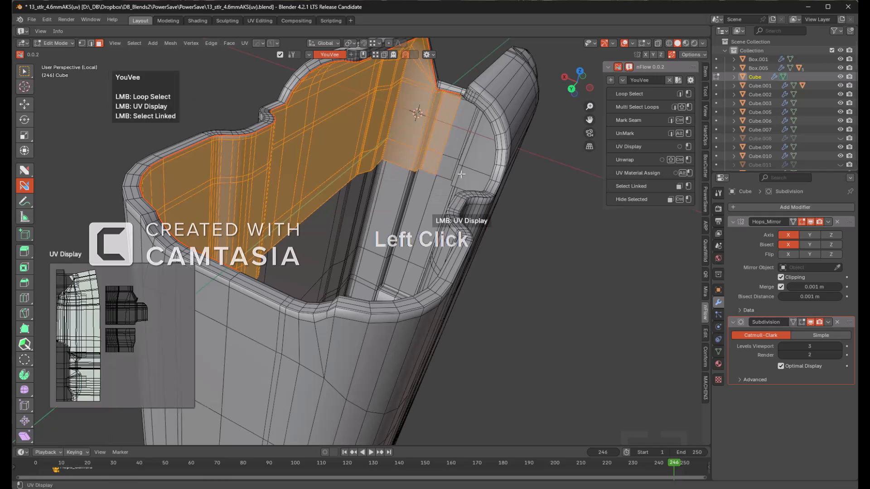
- Isolate the selected interior faces to mark a seam along the end wall's centre edge, revealing the rest of the mesh again
{"action": "middle_click_drag", "start_coordinate": [416, 136], "coordinate": [470, 159]}
{"action": "key", "text": "shift+h"}
{"action": "scroll", "coordinate": [471, 157], "scroll_direction": "up", "scroll_amount": 3}
{"action": "key", "text": "alt+a"}
{"action": "left_click", "coordinate": [502, 137]}
{"action": "left_click", "coordinate": [502, 136], "text": "ctrl"}
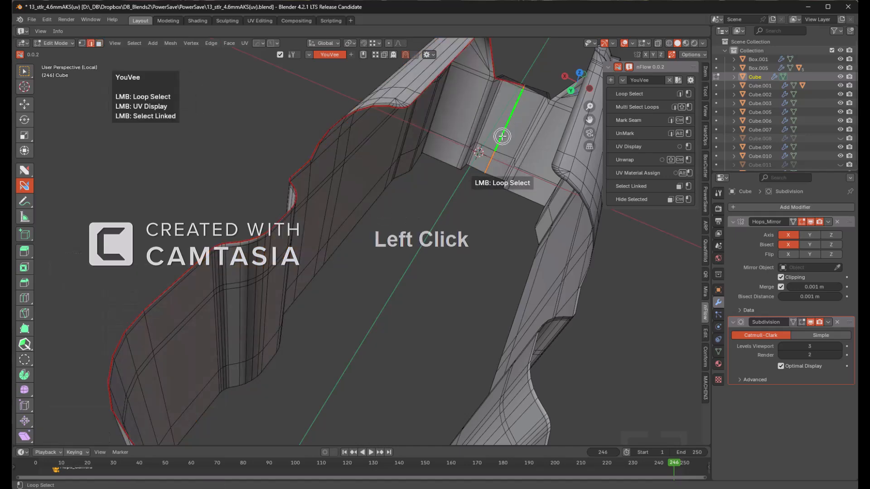
{"action": "key", "text": "alt+h"}
{"action": "key", "text": "alt+a"}
{"action": "scroll", "coordinate": [497, 136], "scroll_direction": "down", "scroll_amount": 4}
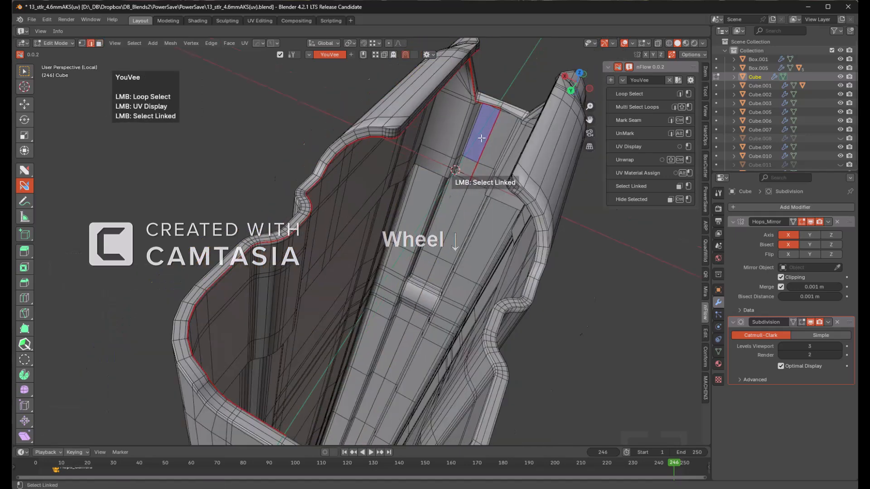
- Unwrap the linked interior faces bounded by the new centre seam and hide them
{"action": "middle_click_drag", "start_coordinate": [430, 162], "coordinate": [414, 152]}
{"action": "key", "text": "l"}
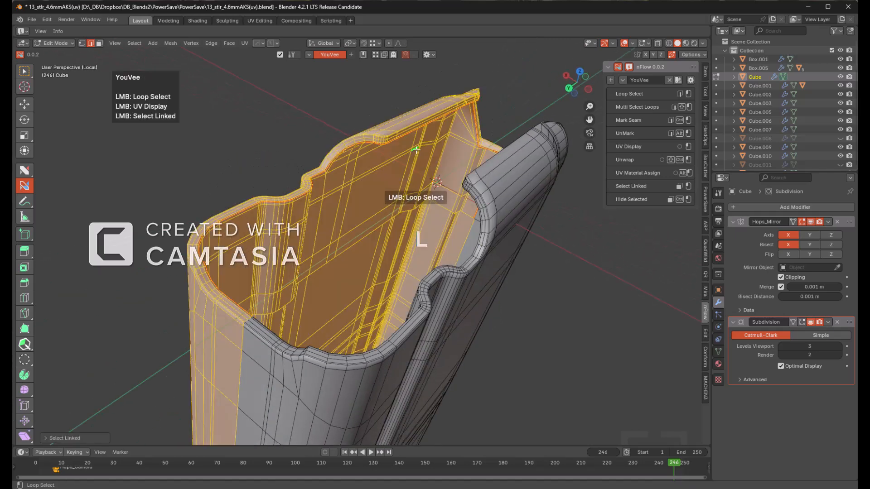
{"action": "key", "text": "alt+a"}
{"action": "key", "text": "l"}
{"action": "middle_click_drag", "start_coordinate": [421, 145], "coordinate": [442, 156]}
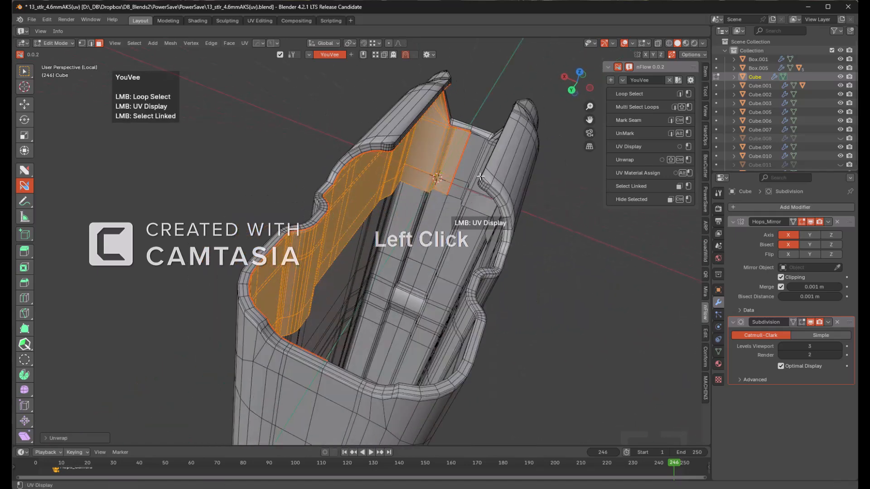
{"action": "key", "text": "h"}
- Hide the linked faces of the magazine's bottom cap and mark a seam lengthwise down the centre of its curved outer edge
{"action": "middle_click_drag", "start_coordinate": [435, 218], "coordinate": [415, 130]}
{"action": "scroll", "coordinate": [418, 200], "scroll_direction": "down", "scroll_amount": 3}
{"action": "left_click", "coordinate": [431, 176]}
{"action": "scroll", "coordinate": [410, 171], "scroll_direction": "down", "scroll_amount": 3}
{"action": "scroll", "coordinate": [346, 171], "scroll_direction": "up", "scroll_amount": 2}
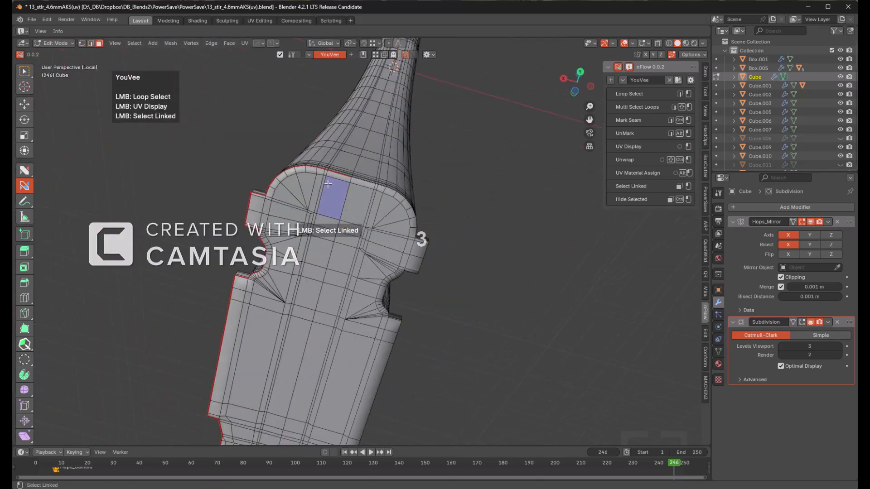
{"action": "key", "text": "l"}
{"action": "key", "text": "h"}
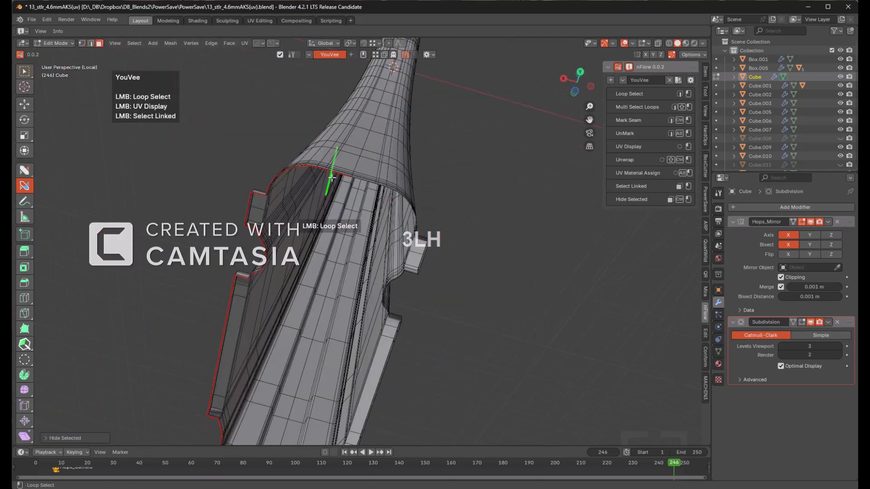
{"action": "key", "text": "alt+a"}
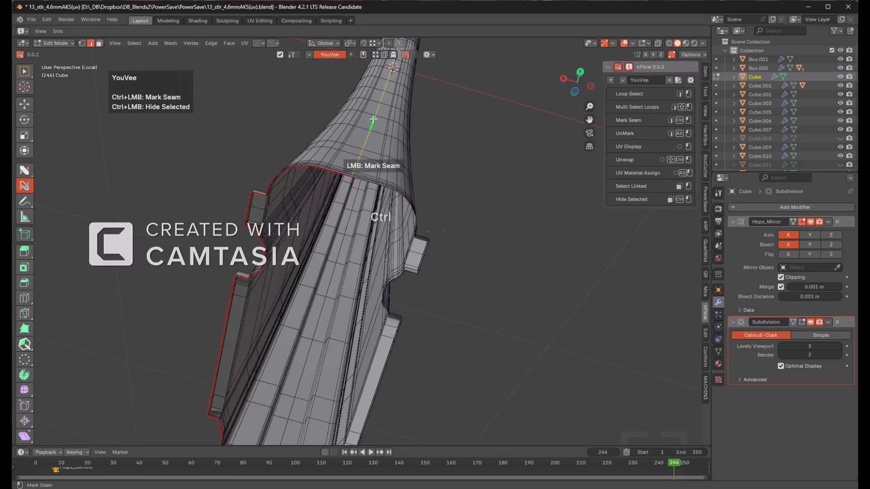
{"action": "left_click", "coordinate": [373, 119], "text": "ctrl"}
- Unwrap the linked outer side faces of the magazine and show their UV layout
{"action": "middle_click_drag", "start_coordinate": [373, 119], "coordinate": [466, 149]}
{"action": "scroll", "coordinate": [426, 190], "scroll_direction": "down", "scroll_amount": 3}
{"action": "scroll", "coordinate": [430, 185], "scroll_direction": "up", "scroll_amount": 1}
{"action": "middle_click_drag", "start_coordinate": [467, 149], "coordinate": [418, 172], "text": "shift"}
{"action": "scroll", "coordinate": [417, 172], "scroll_direction": "up", "scroll_amount": 5}
{"action": "middle_click_drag", "start_coordinate": [416, 272], "coordinate": [414, 185], "text": "shift"}
{"action": "scroll", "coordinate": [417, 235], "scroll_direction": "up", "scroll_amount": 2}
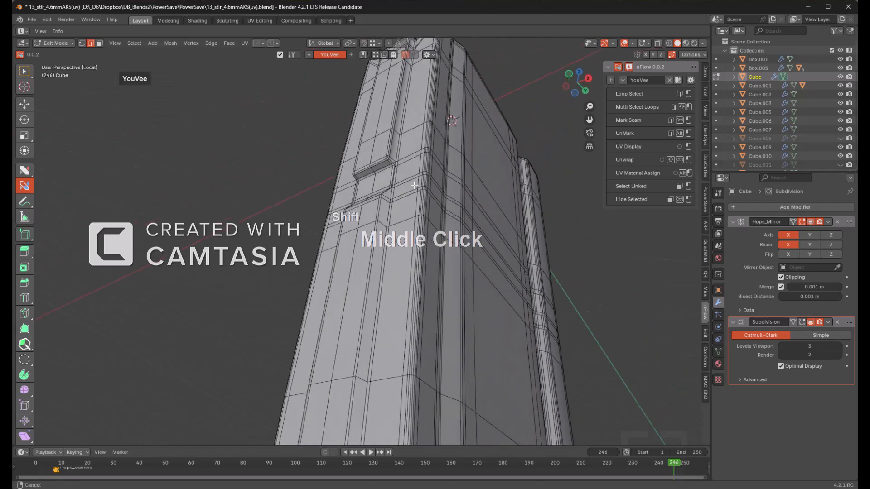
{"action": "scroll", "coordinate": [414, 186], "scroll_direction": "up", "scroll_amount": 3}
{"action": "scroll", "coordinate": [468, 214], "scroll_direction": "down", "scroll_amount": 2}
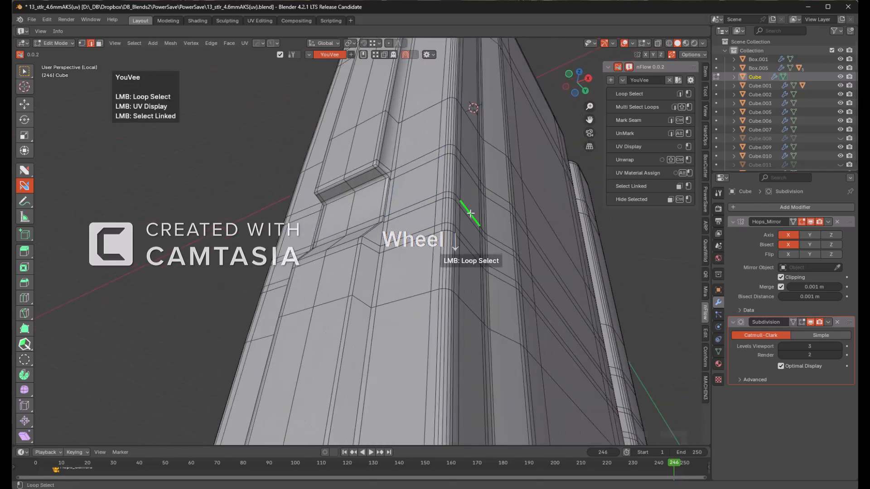
{"action": "key", "text": "l"}
{"action": "scroll", "coordinate": [469, 206], "scroll_direction": "down", "scroll_amount": 1}
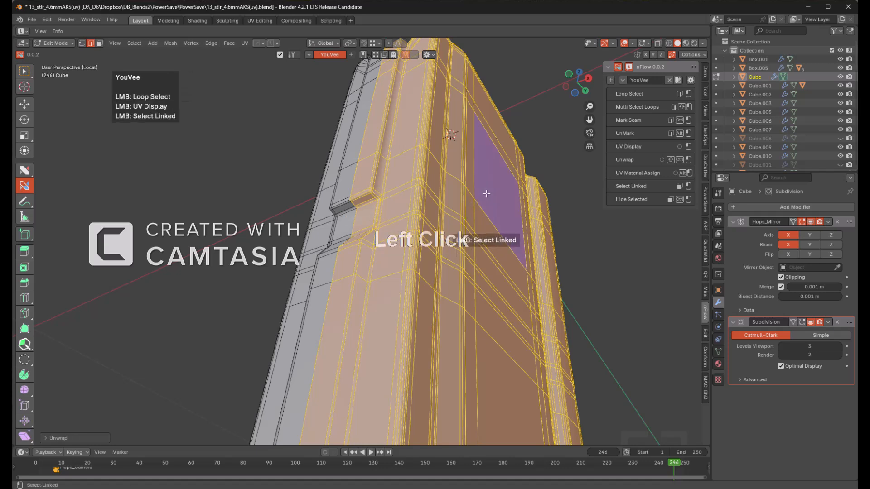
{"action": "left_click", "coordinate": [360, 234]}
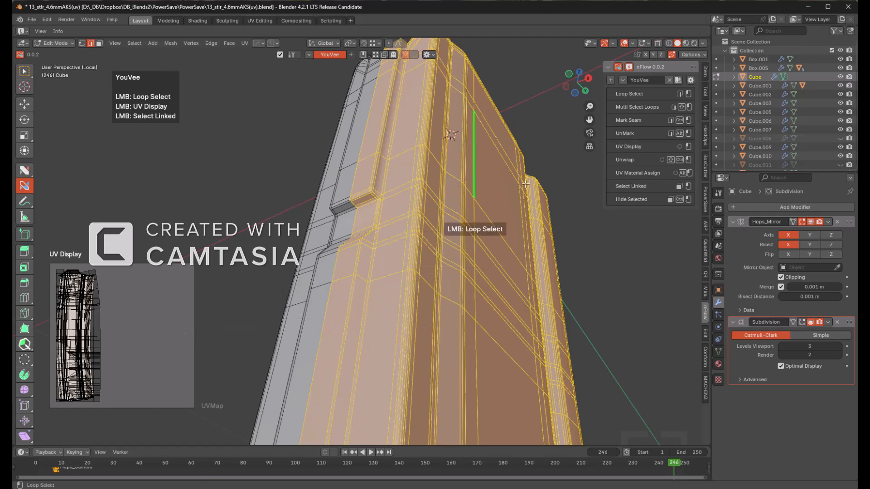
- Mark a seam where the long tab at the magazine's lower end meets the side wall
{"action": "scroll", "coordinate": [536, 234], "scroll_direction": "down", "scroll_amount": 3}
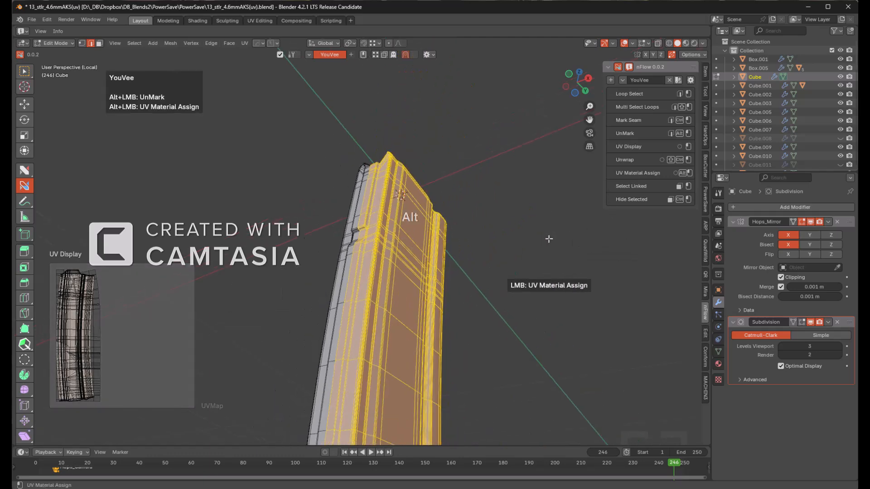
{"action": "middle_click_drag", "start_coordinate": [547, 263], "coordinate": [510, 213]}
{"action": "key", "text": "alt+a"}
{"action": "middle_click_drag", "start_coordinate": [508, 258], "coordinate": [456, 165], "text": "shift"}
{"action": "scroll", "coordinate": [509, 213], "scroll_direction": "up", "scroll_amount": 3}
{"action": "scroll", "coordinate": [481, 236], "scroll_direction": "up", "scroll_amount": 3}
{"action": "scroll", "coordinate": [475, 253], "scroll_direction": "up", "scroll_amount": 3}
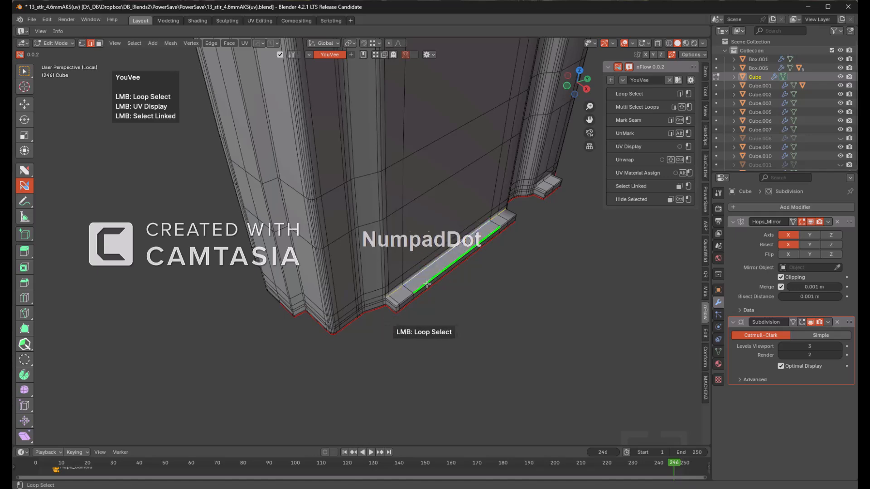
{"action": "scroll", "coordinate": [426, 285], "scroll_direction": "up", "scroll_amount": 3}
{"action": "middle_click_drag", "start_coordinate": [415, 254], "coordinate": [431, 217]}
{"action": "middle_click_drag", "start_coordinate": [431, 217], "coordinate": [494, 190], "text": "shift"}
{"action": "scroll", "coordinate": [404, 196], "scroll_direction": "down", "scroll_amount": 1}
{"action": "scroll", "coordinate": [416, 203], "scroll_direction": "up", "scroll_amount": 1}
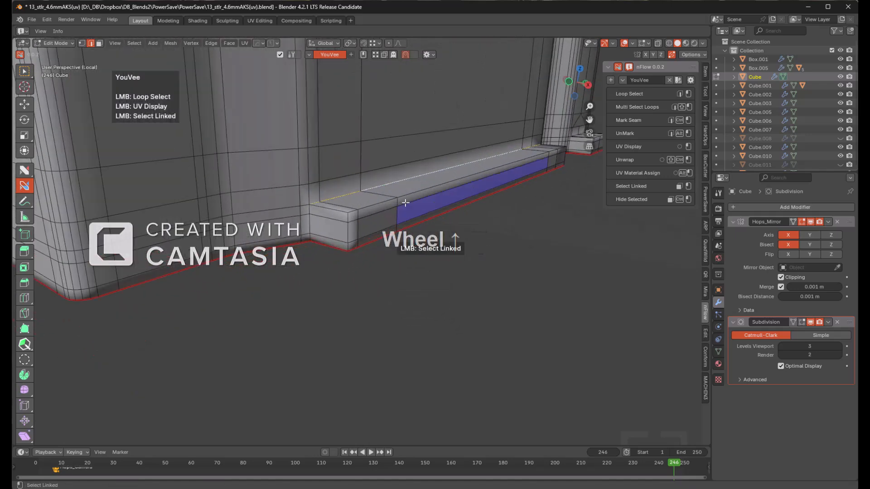
{"action": "scroll", "coordinate": [334, 205], "scroll_direction": "up", "scroll_amount": 1}
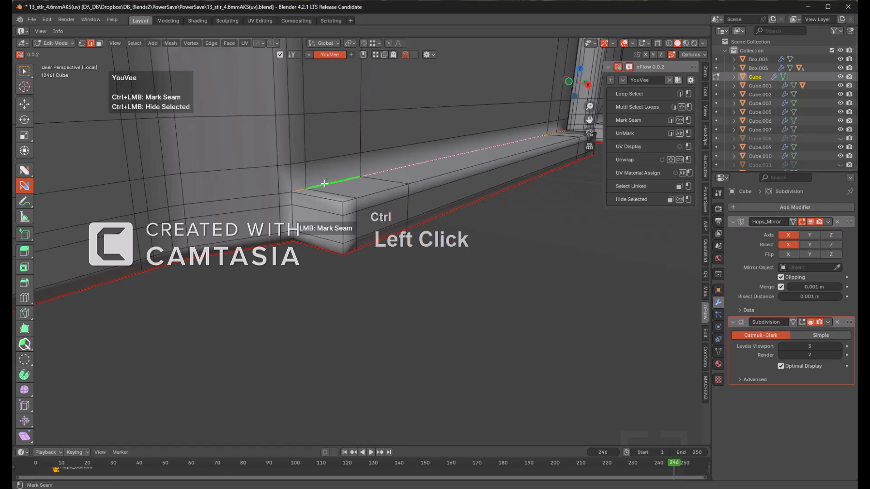
- Mark a matching seam where the neighbouring short tab meets the magazine wall
{"action": "middle_click_drag", "start_coordinate": [291, 210], "coordinate": [402, 204]}
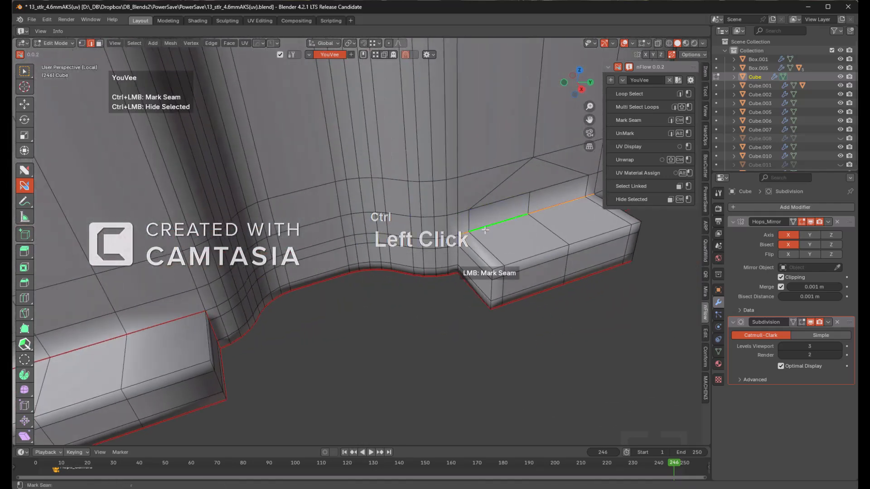
{"action": "middle_click_drag", "start_coordinate": [458, 255], "coordinate": [326, 195]}
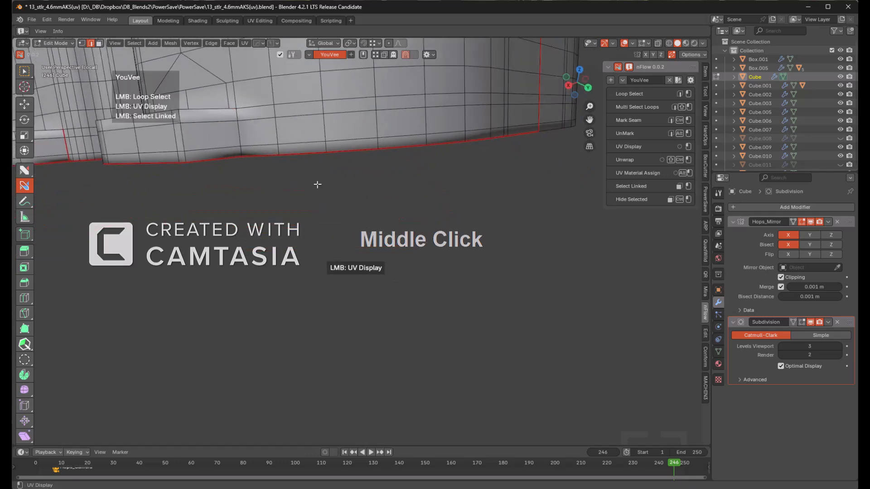
{"action": "middle_click_drag", "start_coordinate": [250, 129], "coordinate": [408, 208]}
- Return the magazine body to Object Mode and apply its Hops_Mirror modifier
{"action": "scroll", "coordinate": [320, 153], "scroll_direction": "down", "scroll_amount": 1}
{"action": "scroll", "coordinate": [398, 188], "scroll_direction": "down", "scroll_amount": 6}
{"action": "scroll", "coordinate": [338, 93], "scroll_direction": "down", "scroll_amount": 1}
{"action": "scroll", "coordinate": [395, 165], "scroll_direction": "down", "scroll_amount": 2}
{"action": "scroll", "coordinate": [410, 213], "scroll_direction": "down", "scroll_amount": 3}
{"action": "scroll", "coordinate": [399, 281], "scroll_direction": "down", "scroll_amount": 6}
{"action": "middle_click_drag", "start_coordinate": [415, 172], "coordinate": [423, 194]}
{"action": "scroll", "coordinate": [424, 195], "scroll_direction": "up", "scroll_amount": 4}
{"action": "key", "text": "a"}
{"action": "key", "text": "a"}
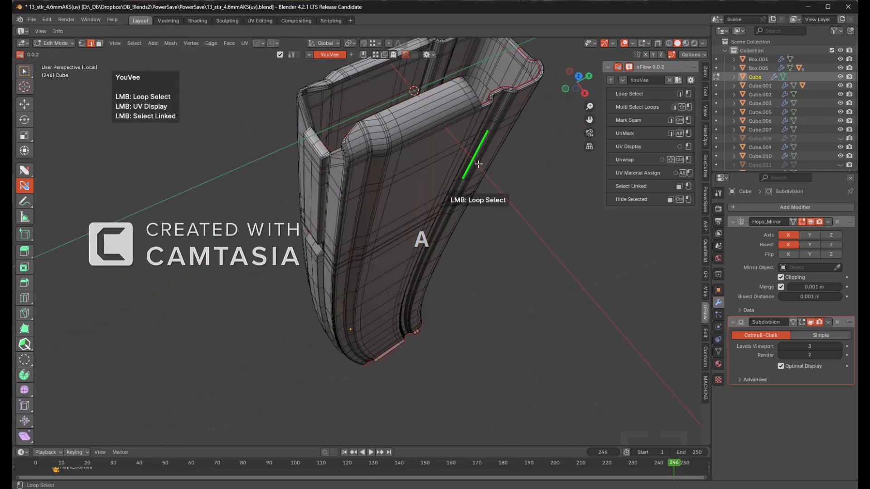
{"action": "key", "text": "Tab"}
{"action": "key", "text": "ctrl+a"}
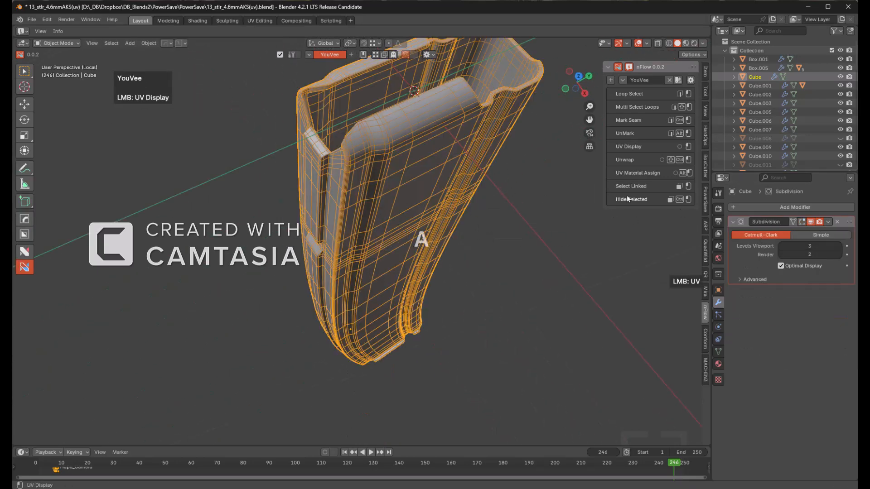
- Unwrap the whole mirrored magazine mesh along its seams and show its UV layout
{"action": "key", "text": "Tab"}
{"action": "key", "text": "a"}
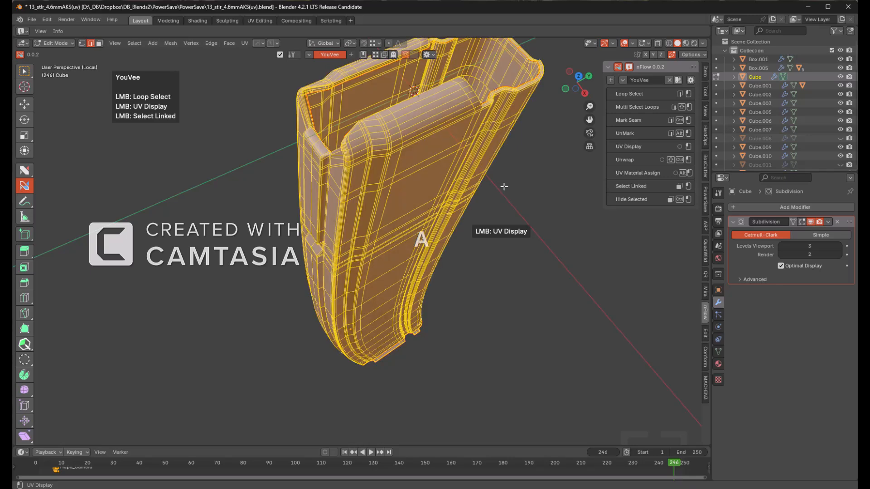
{"action": "left_click", "coordinate": [520, 204], "text": "ctrl+shift"}
{"action": "left_click", "coordinate": [520, 204]}
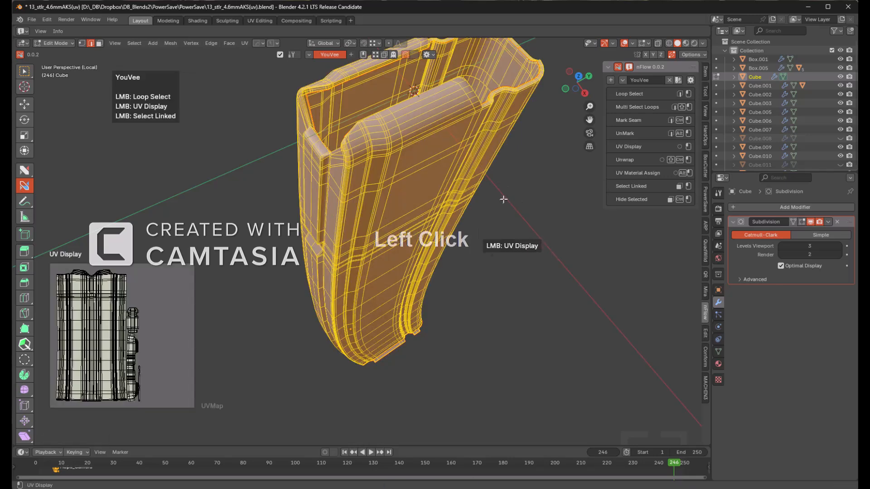
- Assign the UV checker material to the magazine body in Object Mode
{"action": "middle_click_drag", "start_coordinate": [527, 207], "coordinate": [451, 117]}
{"action": "scroll", "coordinate": [453, 116], "scroll_direction": "up", "scroll_amount": 2}
{"action": "key", "text": "Tab"}
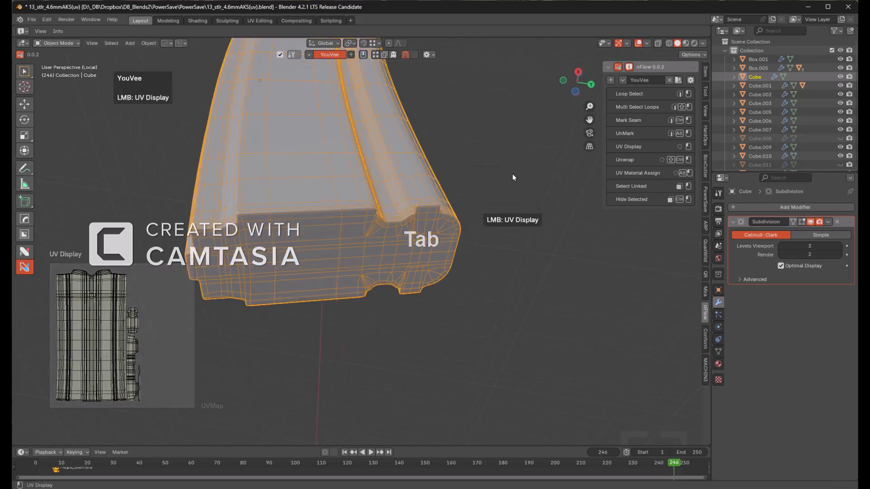
{"action": "key", "text": "alt+m"}
{"action": "left_click", "coordinate": [500, 182]}
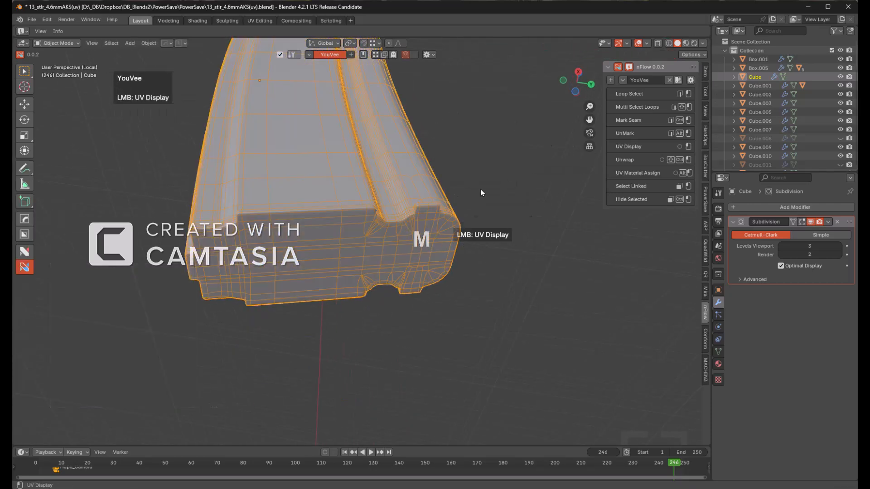
{"action": "left_click", "coordinate": [419, 218]}
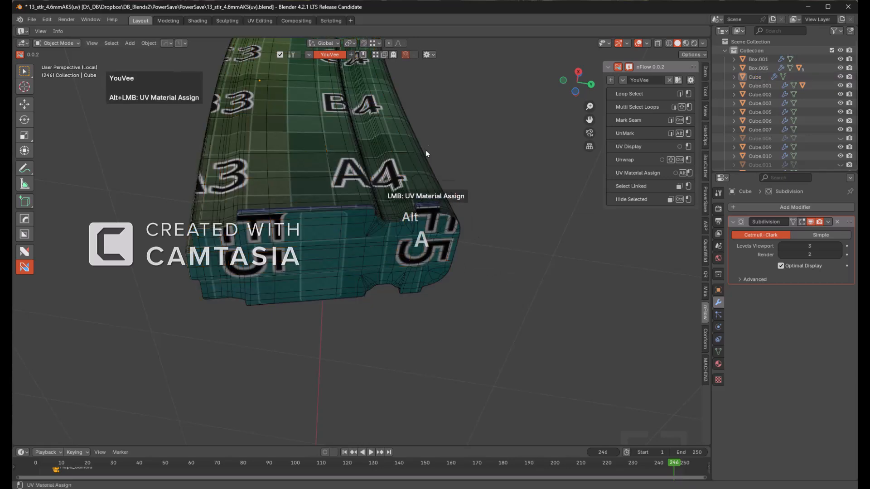
- Leave the magazine body's local view and isolate the outer magazine sleeve, Cube.002, framed in the viewport
{"action": "middle_click_drag", "start_coordinate": [425, 154], "coordinate": [443, 162]}
{"action": "scroll", "coordinate": [443, 162], "scroll_direction": "down", "scroll_amount": 4}
{"action": "middle_click_drag", "start_coordinate": [457, 244], "coordinate": [322, 215]}
{"action": "left_click", "coordinate": [319, 210]}
{"action": "key", "text": "KP_Divide"}
{"action": "left_click", "coordinate": [319, 210], "text": "alt"}
{"action": "left_click", "coordinate": [326, 216]}
{"action": "key", "text": "KP_Decimal"}
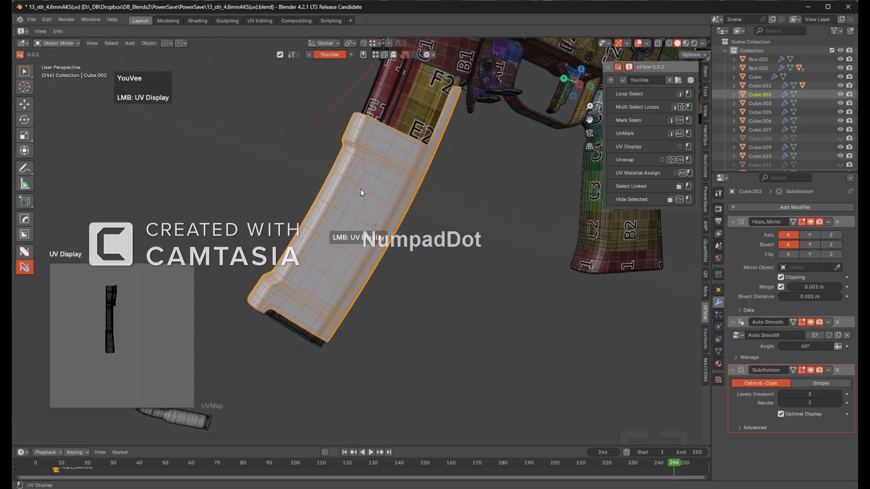
{"action": "key", "text": "KP_Divide"}
{"action": "key", "text": "KP_Decimal"}
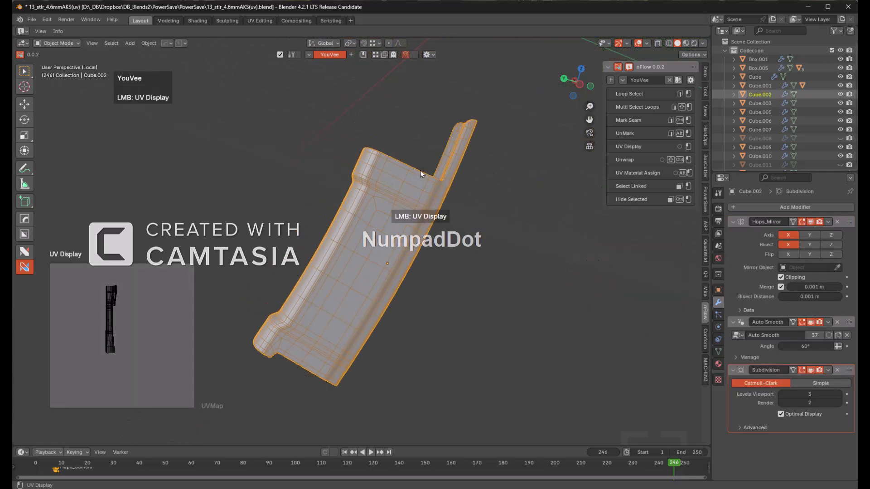
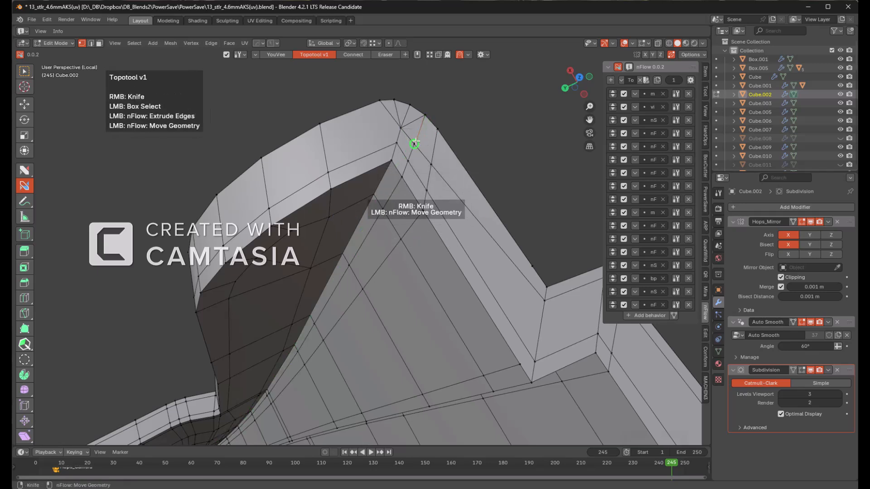
- With the Connect preset, knife an edge from the inner vertex at the sleeve's rounded tip to the outer rim vertex
{"action": "left_click", "coordinate": [414, 144], "text": "ctrl"}
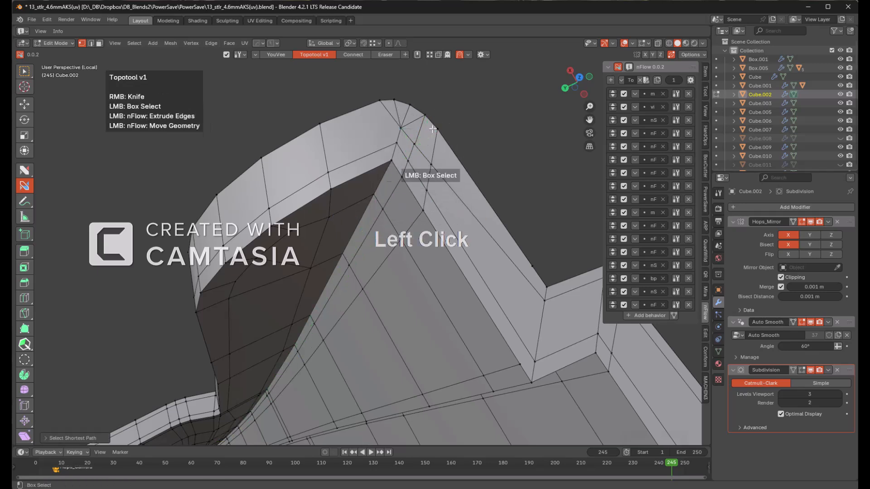
{"action": "left_click", "coordinate": [349, 54]}
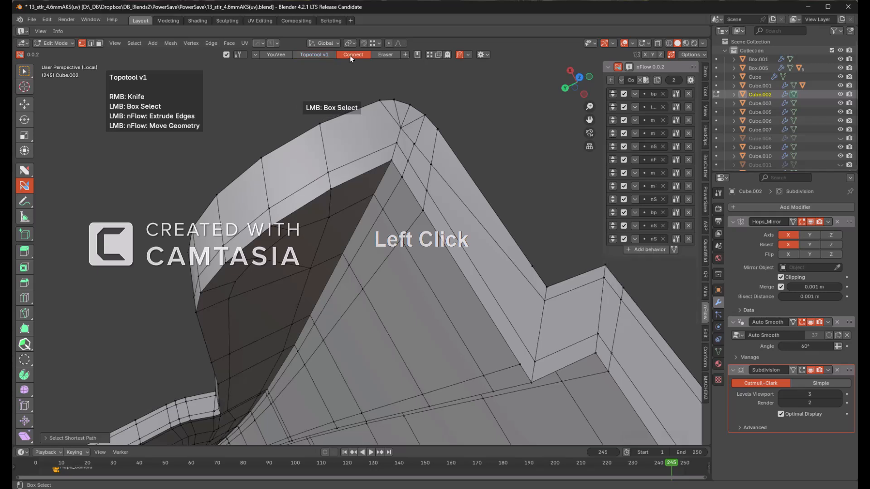
{"action": "right_click", "coordinate": [414, 144]}
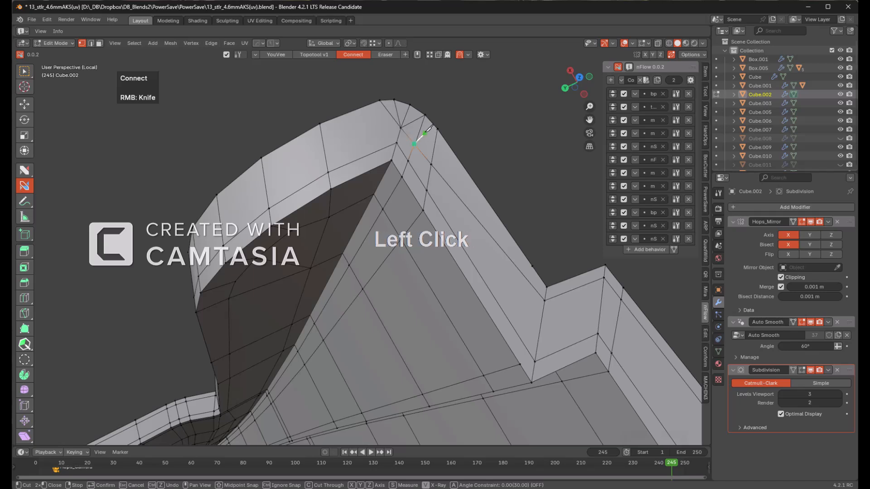
- Try to dissolve the edge beside the new knife cut and undo the dissolve
{"action": "key", "text": "alt"}
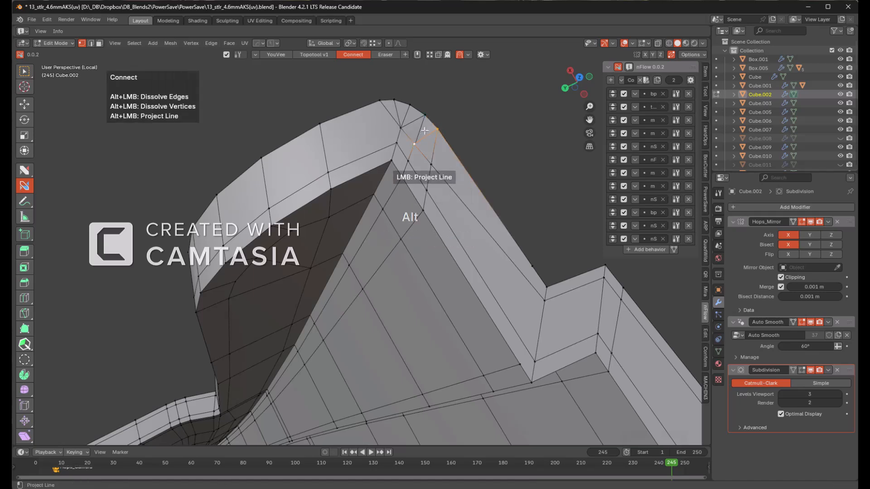
{"action": "left_click", "coordinate": [426, 135], "text": "alt"}
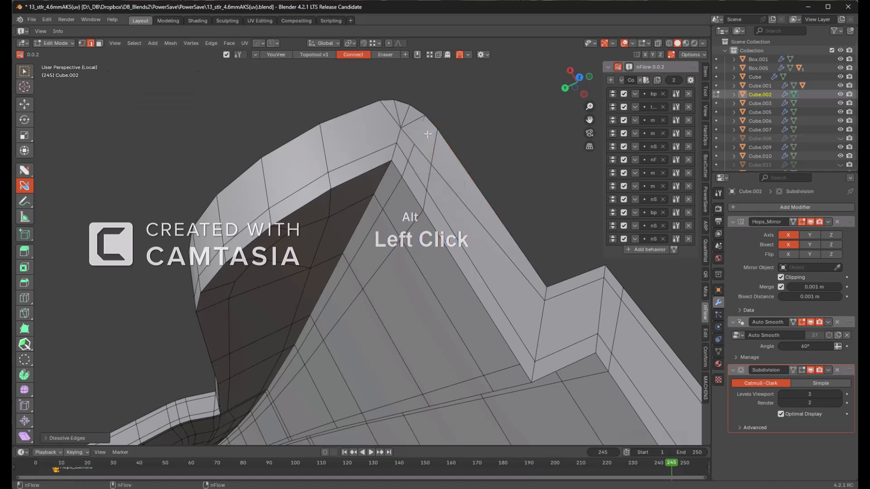
{"action": "key", "text": "ctrl+z"}
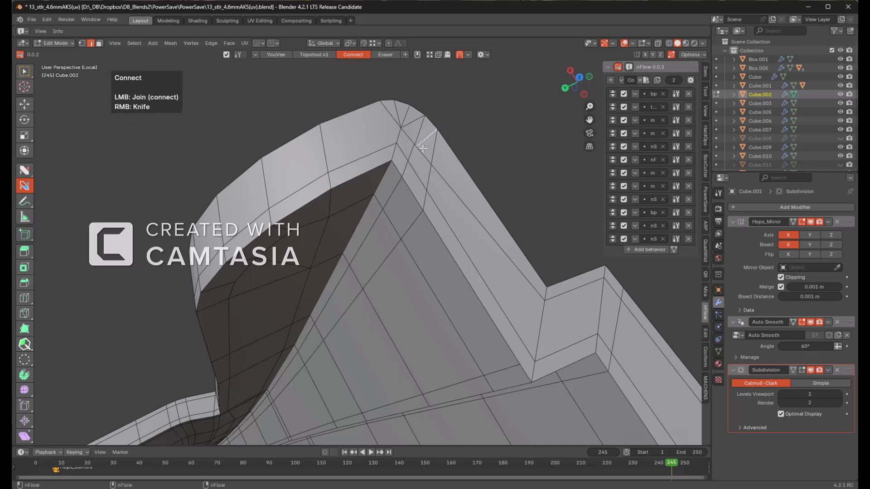
- Enable X-ray and slide the stray vertex at the cut's inner end toward the adjacent vertex
{"action": "key", "text": "KP_Decimal"}
{"action": "middle_click_drag", "start_coordinate": [458, 157], "coordinate": [412, 188]}
{"action": "key", "text": "1"}
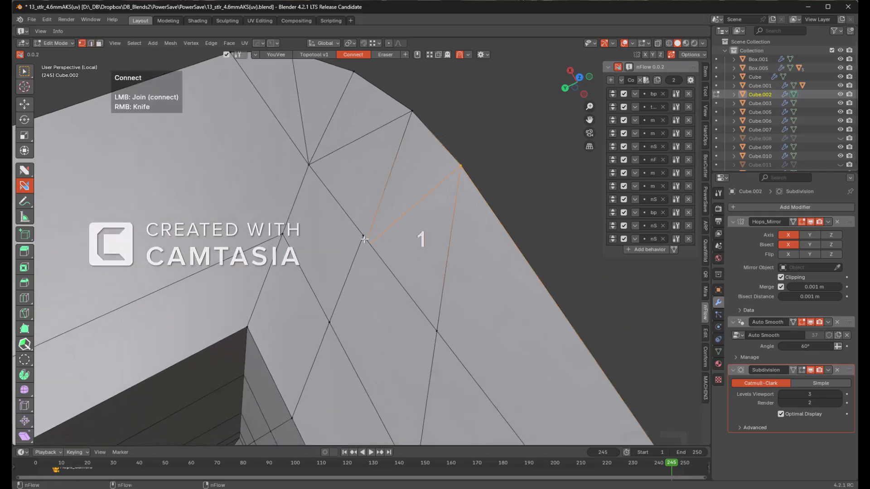
{"action": "key", "text": "alt+z"}
{"action": "key", "text": "1"}
{"action": "left_click", "coordinate": [364, 248], "text": "shift"}
{"action": "mouse_move", "coordinate": [365, 250]}
{"action": "left_mouse_down", "text": "shift"}
{"action": "mouse_move", "coordinate": [374, 227]}
{"action": "mouse_move", "coordinate": [359, 244]}
{"action": "left_mouse_up", "text": "shift"}
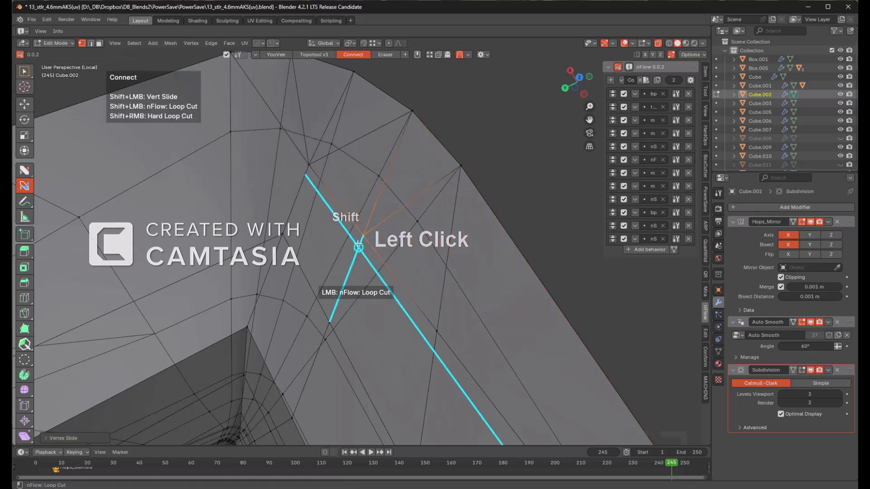
- Collapse the stray vertex near the sleeve's rounded tip into its neighbour and dissolve the leftover edge to the outer rim, with X-ray off
{"action": "left_click", "coordinate": [364, 236], "text": "ctrl"}
{"action": "key", "text": "alt+z"}
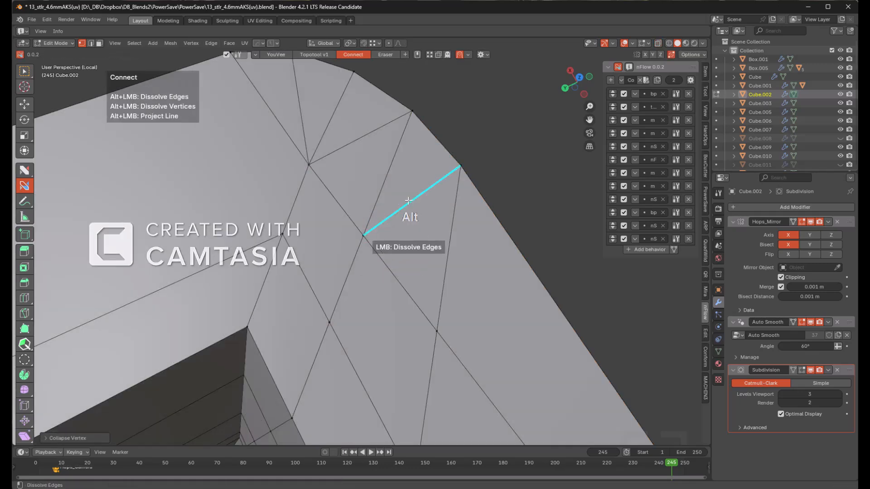
{"action": "middle_click_drag", "start_coordinate": [333, 169], "coordinate": [373, 199]}
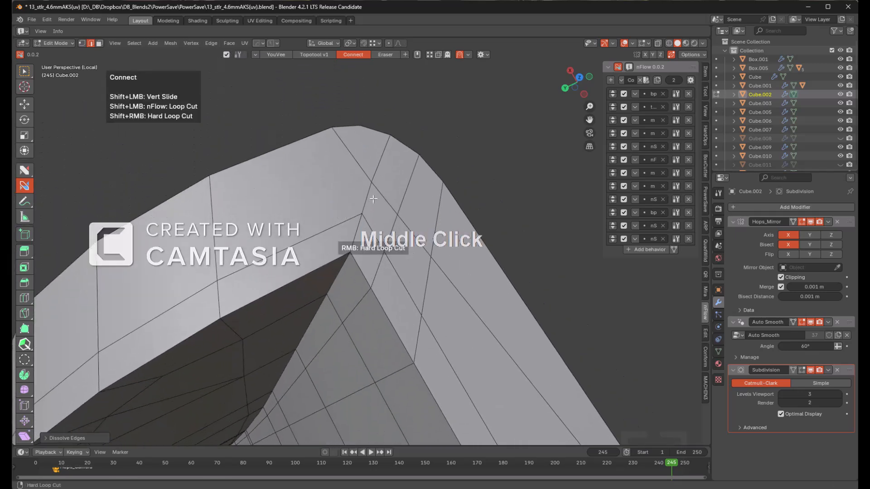
- Join the rim vertex beside the stepped end's notch corner to the vertex on the opposite side of the rim face
{"action": "scroll", "coordinate": [338, 237], "scroll_direction": "down", "scroll_amount": 3}
{"action": "middle_click_drag", "start_coordinate": [340, 258], "coordinate": [439, 264], "text": "shift"}
{"action": "scroll", "coordinate": [358, 240], "scroll_direction": "up", "scroll_amount": 3}
{"action": "scroll", "coordinate": [444, 199], "scroll_direction": "up", "scroll_amount": 3}
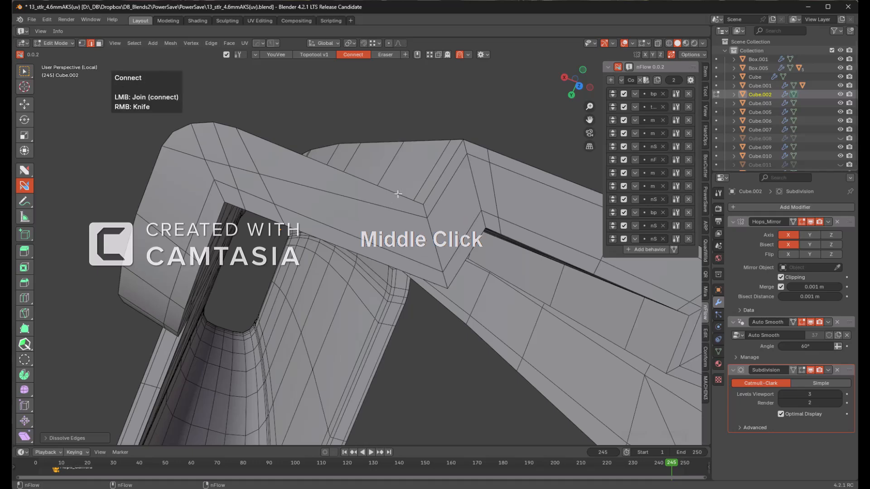
{"action": "left_click", "coordinate": [402, 196]}
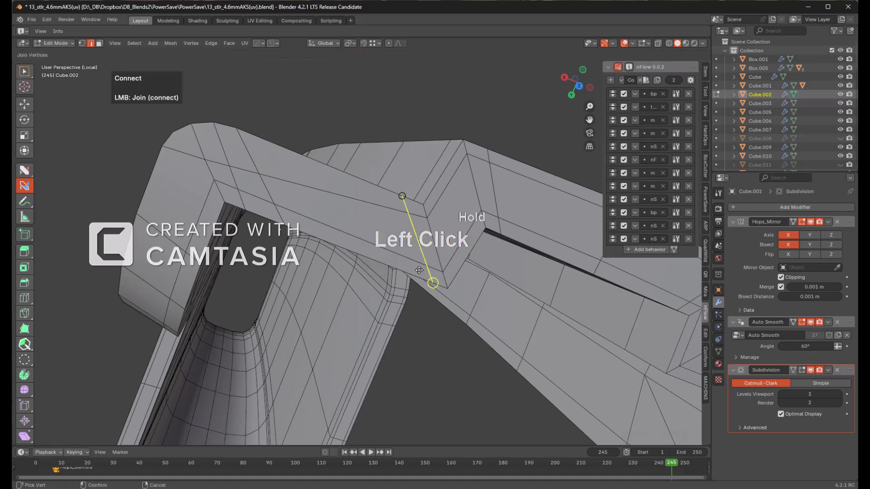
{"action": "left_click_drag", "start_coordinate": [419, 270], "coordinate": [434, 282]}
- Switch nFlow to the YouVee preset with its shortcut list displayed, and clear the mesh selection
{"action": "middle_click_drag", "start_coordinate": [448, 279], "coordinate": [384, 138]}
{"action": "scroll", "coordinate": [341, 220], "scroll_direction": "down", "scroll_amount": 2}
{"action": "scroll", "coordinate": [361, 175], "scroll_direction": "up", "scroll_amount": 1}
{"action": "scroll", "coordinate": [316, 213], "scroll_direction": "down", "scroll_amount": 1}
{"action": "scroll", "coordinate": [361, 185], "scroll_direction": "down", "scroll_amount": 1}
{"action": "scroll", "coordinate": [384, 138], "scroll_direction": "down", "scroll_amount": 2}
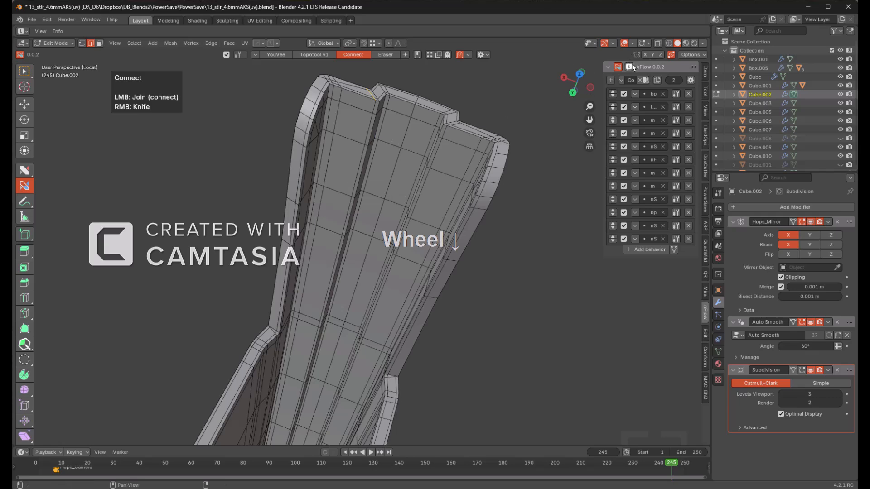
{"action": "left_click", "coordinate": [623, 80]}
{"action": "left_click", "coordinate": [634, 88]}
{"action": "middle_click_drag", "start_coordinate": [479, 119], "coordinate": [425, 191]}
{"action": "scroll", "coordinate": [446, 130], "scroll_direction": "up", "scroll_amount": 1}
{"action": "left_click", "coordinate": [630, 67]}
{"action": "scroll", "coordinate": [394, 214], "scroll_direction": "up", "scroll_amount": 3}
{"action": "scroll", "coordinate": [394, 213], "scroll_direction": "down", "scroll_amount": 1}
{"action": "key", "text": "alt+a"}
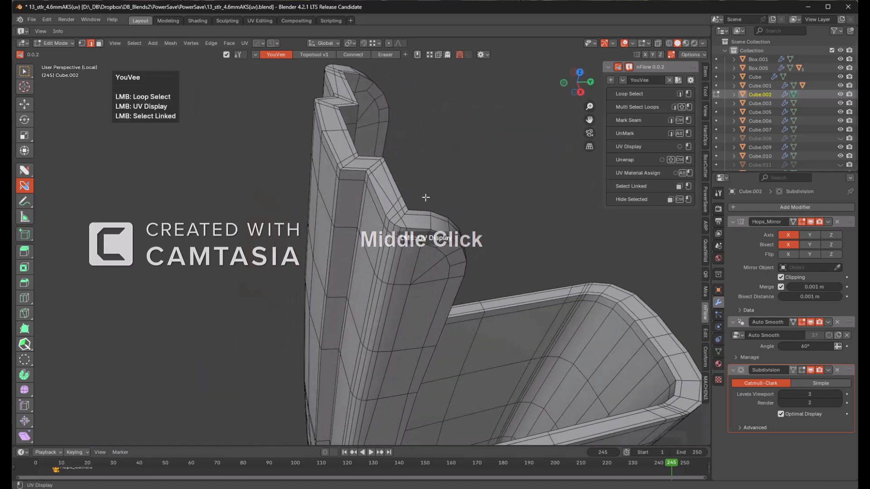
- Mark a seam along the outer rim edge around the sleeve's rounded tip and down to the slot corner
{"action": "scroll", "coordinate": [427, 224], "scroll_direction": "up", "scroll_amount": 2}
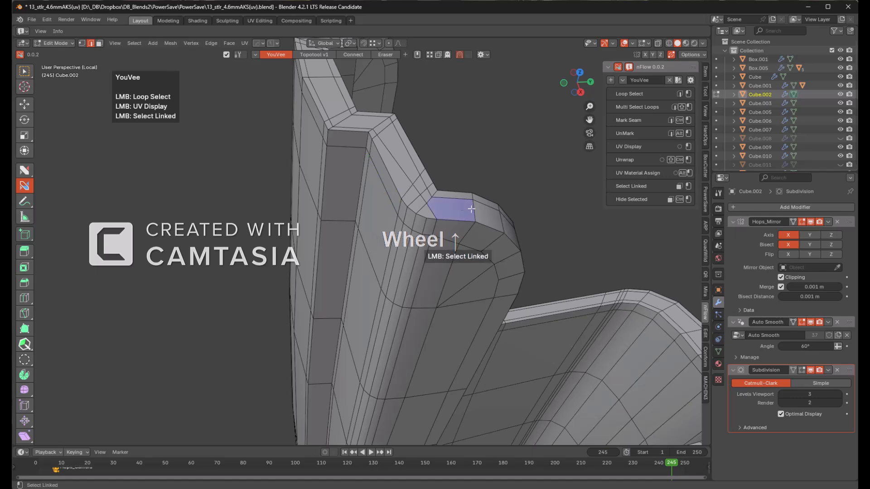
{"action": "key", "text": "Tab"}
{"action": "middle_click_drag", "start_coordinate": [455, 209], "coordinate": [452, 178]}
{"action": "scroll", "coordinate": [452, 178], "scroll_direction": "down", "scroll_amount": 2}
{"action": "key", "text": "Tab"}
{"action": "key", "text": "shift+KP_End"}
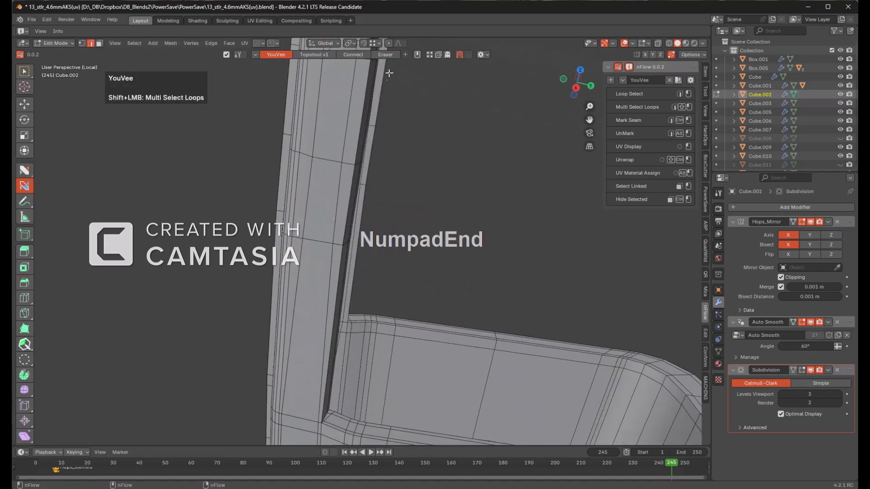
{"action": "scroll", "coordinate": [369, 194], "scroll_direction": "down", "scroll_amount": 5}
{"action": "mouse_move", "coordinate": [383, 206]}
{"action": "middle_mouse_down"}
{"action": "mouse_move", "coordinate": [448, 254]}
{"action": "mouse_move", "coordinate": [446, 177]}
{"action": "mouse_move", "coordinate": [369, 198]}
{"action": "mouse_move", "coordinate": [365, 229]}
{"action": "mouse_move", "coordinate": [383, 200]}
{"action": "middle_mouse_up"}
{"action": "scroll", "coordinate": [365, 230], "scroll_direction": "up", "scroll_amount": 3}
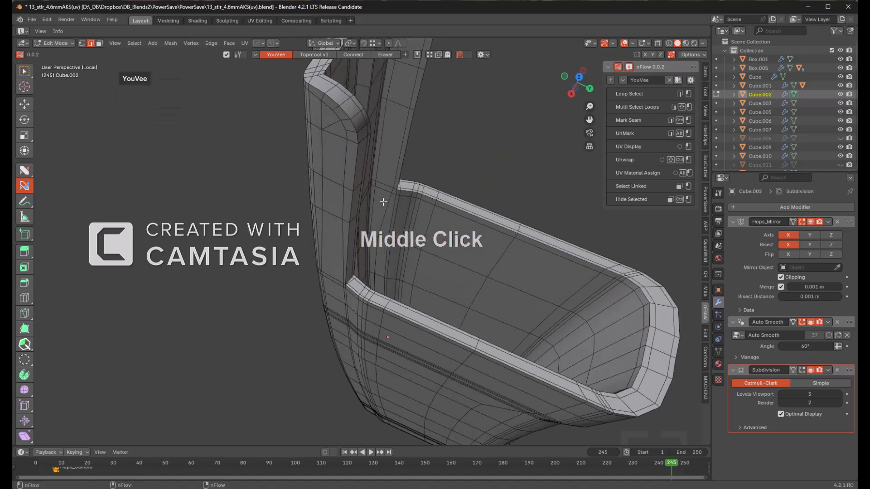
{"action": "left_click", "coordinate": [351, 118]}
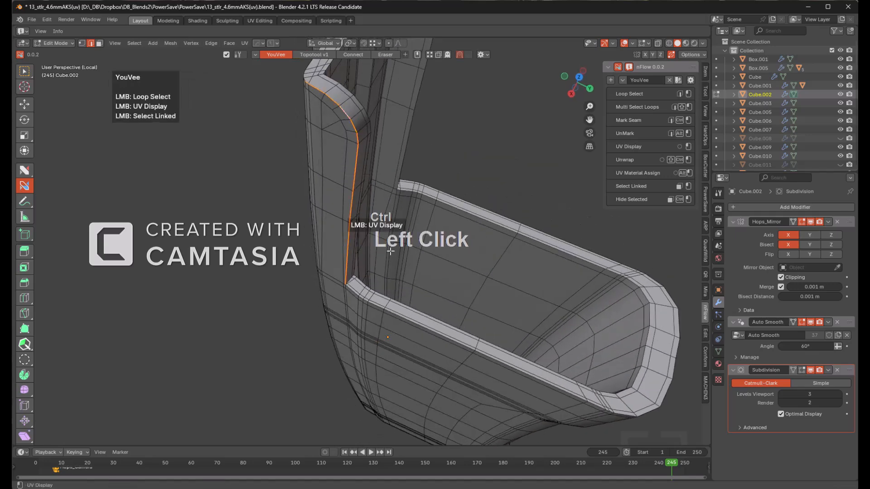
- Mark the outer rim edge loop of the lower side opening as a seam, starting from the slot corner
{"action": "middle_click_drag", "start_coordinate": [408, 318], "coordinate": [433, 286]}
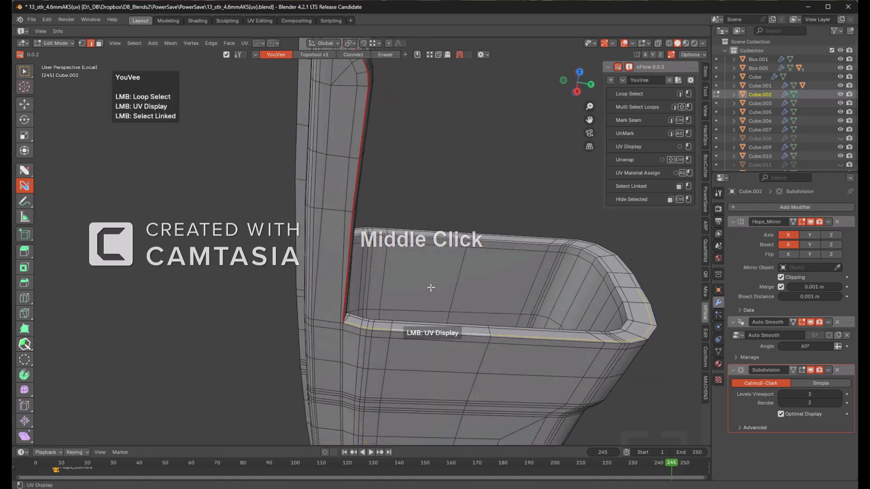
{"action": "scroll", "coordinate": [433, 312], "scroll_direction": "up", "scroll_amount": 3}
{"action": "scroll", "coordinate": [445, 221], "scroll_direction": "down", "scroll_amount": 2}
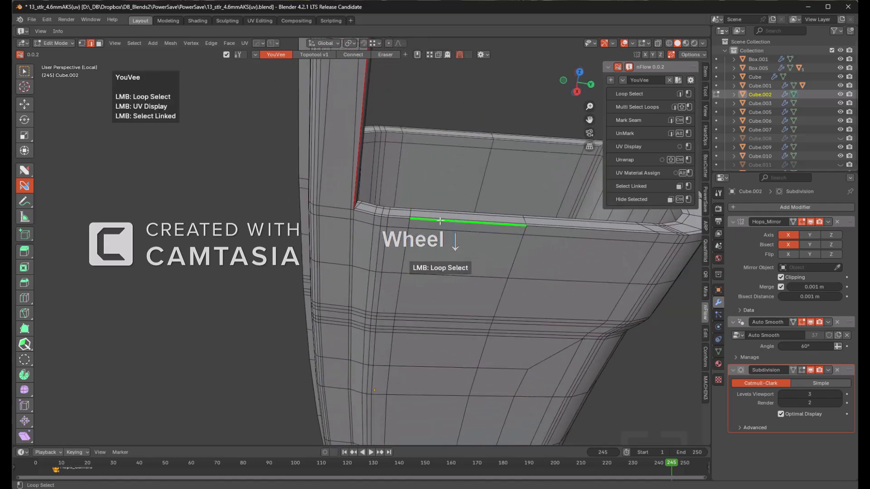
{"action": "middle_click_drag", "start_coordinate": [515, 232], "coordinate": [350, 227]}
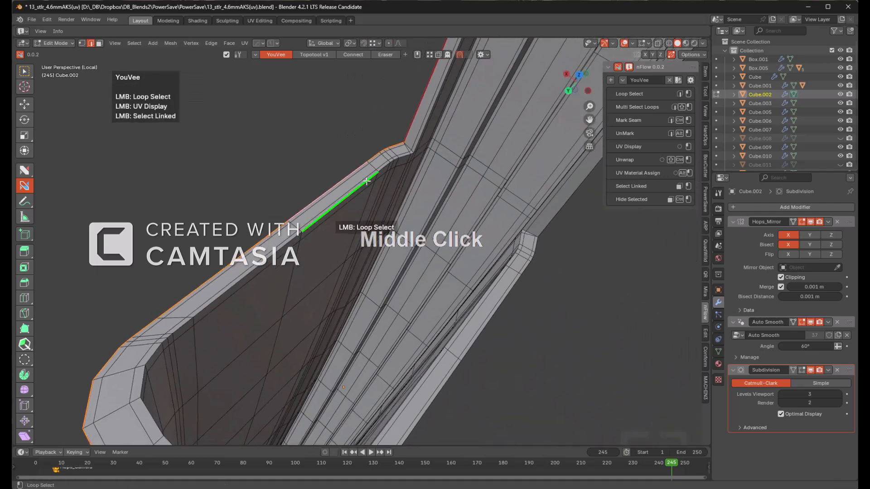
- Mark the outer edge along the sleeve's stepped upper end as a seam and clear the selection
{"action": "scroll", "coordinate": [359, 178], "scroll_direction": "down", "scroll_amount": 3}
{"action": "middle_click_drag", "start_coordinate": [359, 179], "coordinate": [359, 198]}
{"action": "scroll", "coordinate": [371, 177], "scroll_direction": "down", "scroll_amount": 2}
{"action": "scroll", "coordinate": [359, 198], "scroll_direction": "down", "scroll_amount": 2}
{"action": "scroll", "coordinate": [439, 213], "scroll_direction": "up", "scroll_amount": 4}
{"action": "middle_click_drag", "start_coordinate": [448, 139], "coordinate": [345, 197], "text": "shift"}
{"action": "scroll", "coordinate": [341, 214], "scroll_direction": "up", "scroll_amount": 3}
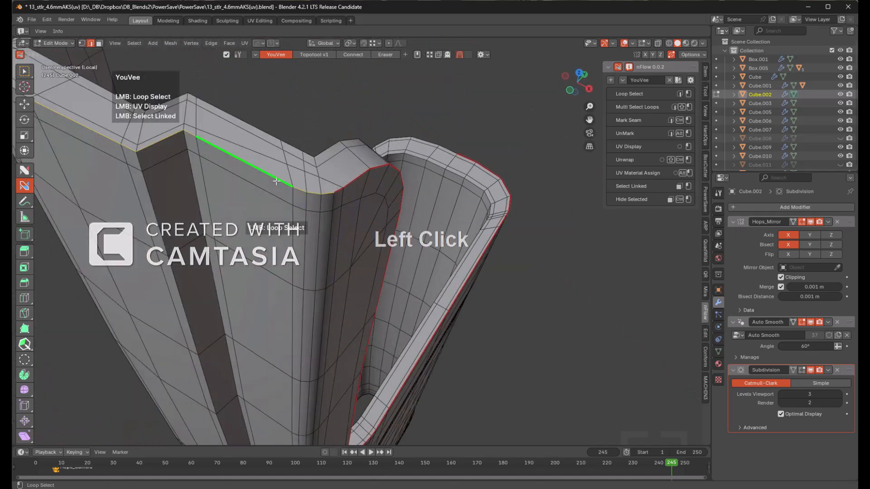
{"action": "key", "text": "alt+a"}
- Mark the outer rim edges of the sleeve's bottom opening as seams, including the stretch around the notch
{"action": "scroll", "coordinate": [365, 240], "scroll_direction": "down", "scroll_amount": 4}
{"action": "middle_click_drag", "start_coordinate": [365, 241], "coordinate": [342, 86]}
{"action": "middle_click_drag", "start_coordinate": [396, 261], "coordinate": [349, 128], "text": "shift"}
{"action": "middle_click_drag", "start_coordinate": [392, 285], "coordinate": [346, 204], "text": "shift"}
{"action": "scroll", "coordinate": [376, 191], "scroll_direction": "up", "scroll_amount": 3}
{"action": "scroll", "coordinate": [410, 146], "scroll_direction": "up", "scroll_amount": 2}
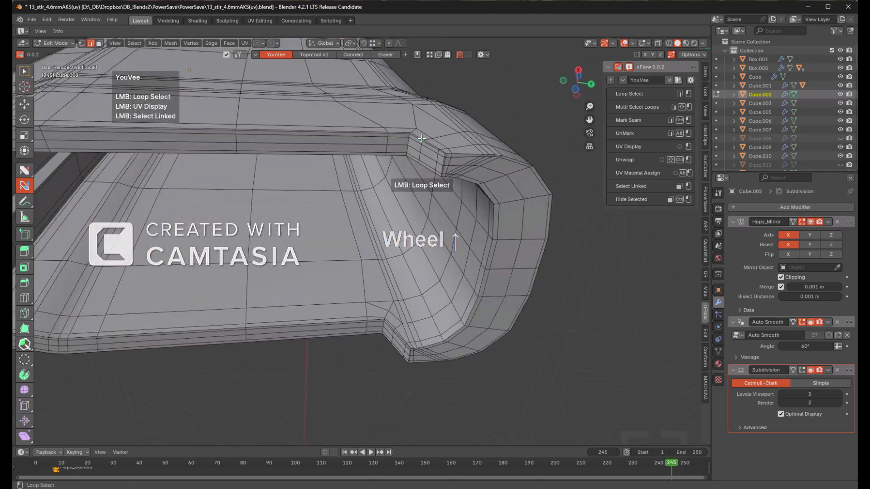
{"action": "scroll", "coordinate": [444, 167], "scroll_direction": "up", "scroll_amount": 2}
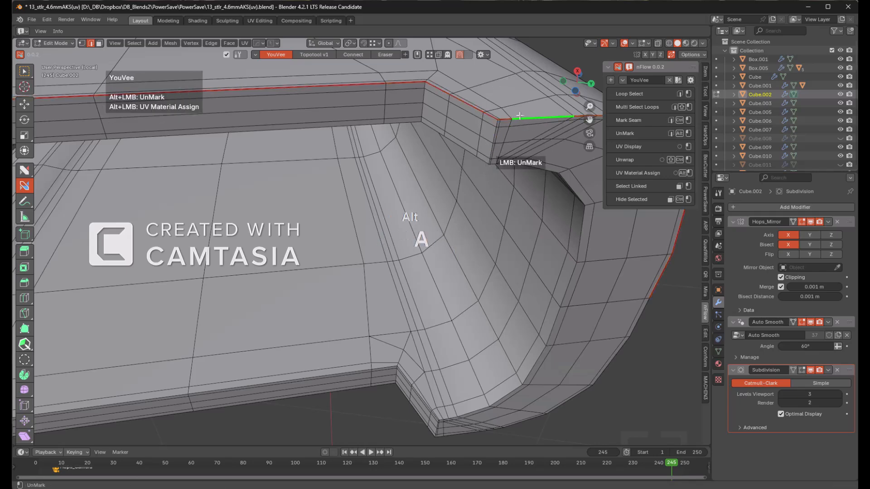
- Select the linked faces inside the sleeve to examine how far the seam-bounded island extends
{"action": "scroll", "coordinate": [389, 145], "scroll_direction": "down", "scroll_amount": 5}
{"action": "middle_click_drag", "start_coordinate": [389, 145], "coordinate": [377, 242]}
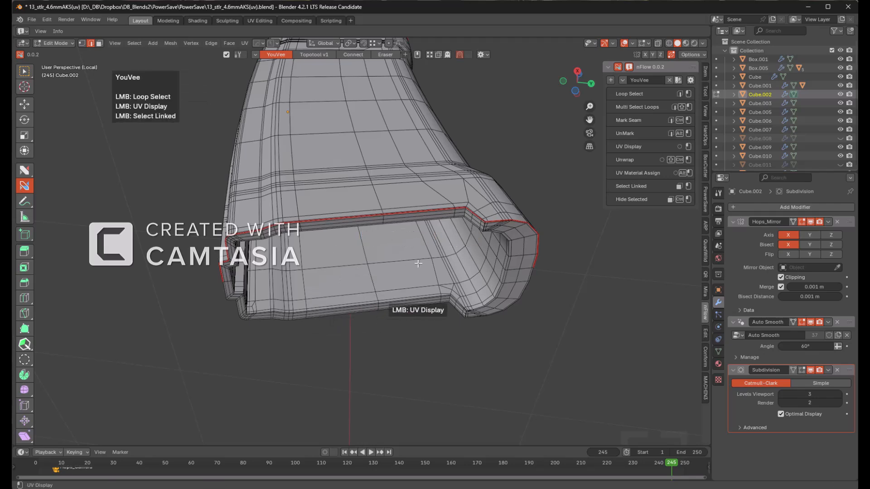
{"action": "middle_click_drag", "start_coordinate": [401, 246], "coordinate": [284, 236]}
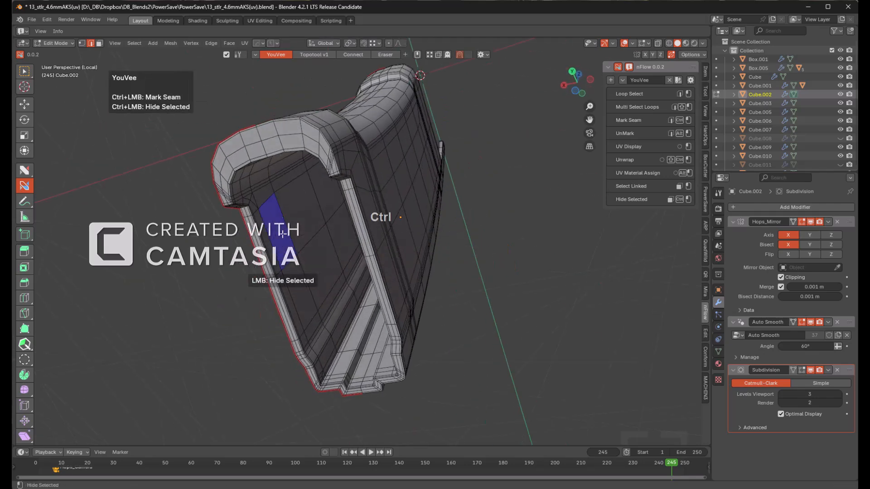
{"action": "left_click", "coordinate": [283, 234], "text": "ctrl"}
{"action": "key", "text": "z"}
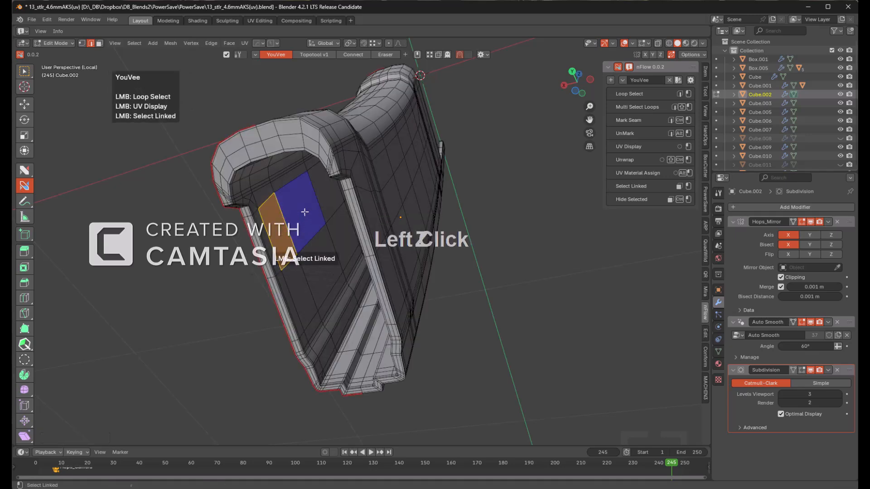
{"action": "left_click", "coordinate": [305, 212]}
{"action": "middle_click_drag", "start_coordinate": [306, 201], "coordinate": [330, 244]}
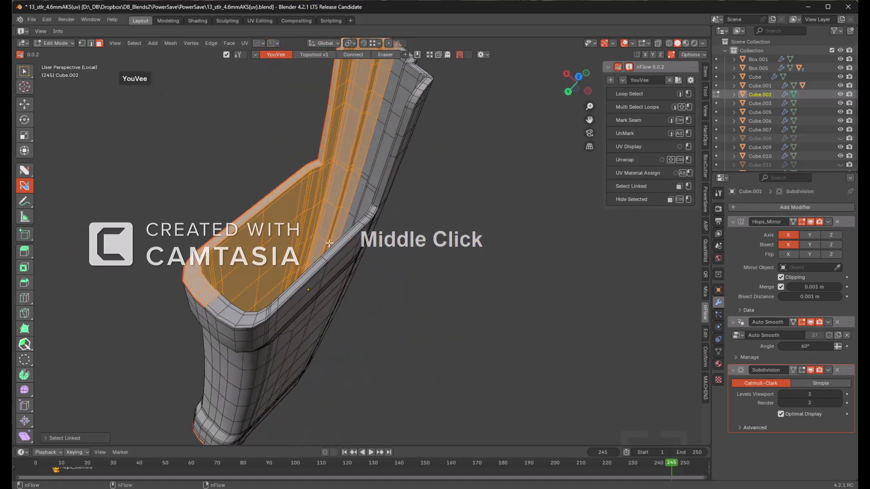
{"action": "left_click", "coordinate": [337, 180], "text": "ctrl"}
{"action": "middle_click_drag", "start_coordinate": [337, 180], "coordinate": [372, 199]}
{"action": "scroll", "coordinate": [416, 191], "scroll_direction": "up", "scroll_amount": 3}
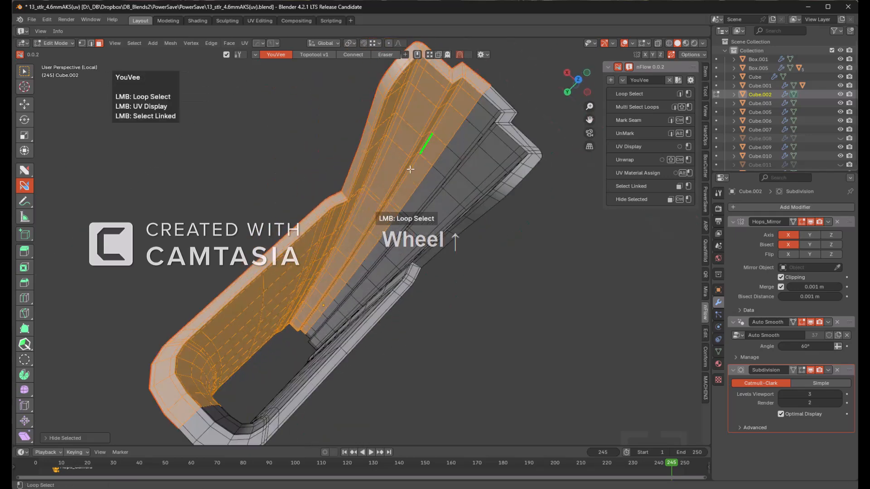
- Mark the edge loop along the centre line of the ribbed inner wall as a seam
{"action": "key", "text": "alt+a"}
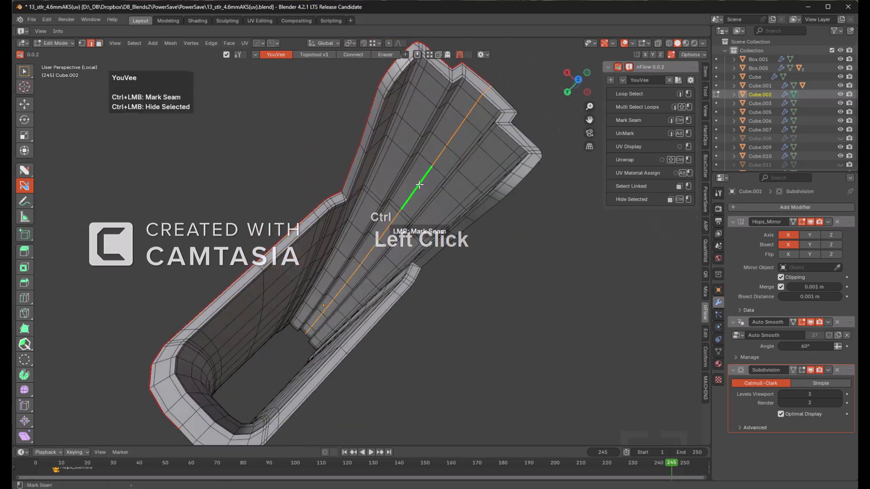
{"action": "middle_click_drag", "start_coordinate": [430, 180], "coordinate": [408, 185]}
{"action": "scroll", "coordinate": [421, 189], "scroll_direction": "up", "scroll_amount": 5}
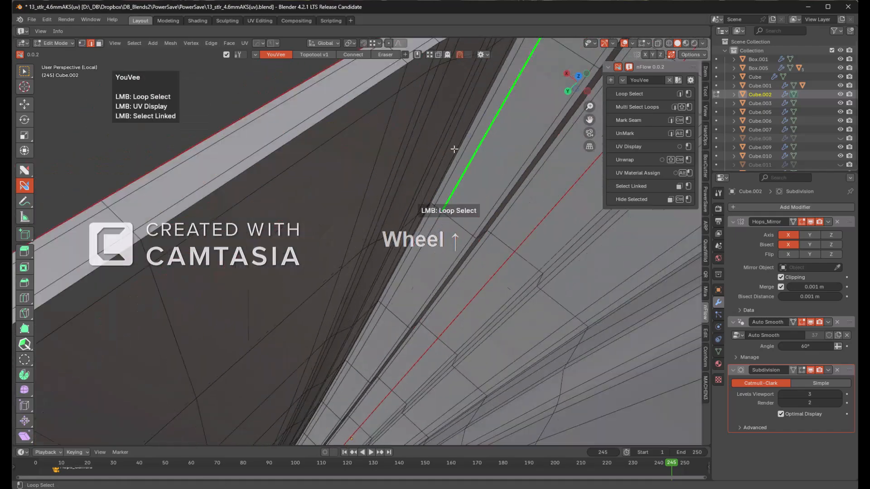
- Mark the short edge crossing the rim at the slot corner as a seam
{"action": "scroll", "coordinate": [422, 190], "scroll_direction": "up", "scroll_amount": 4}
{"action": "scroll", "coordinate": [435, 172], "scroll_direction": "down", "scroll_amount": 3}
{"action": "scroll", "coordinate": [428, 156], "scroll_direction": "up", "scroll_amount": 4}
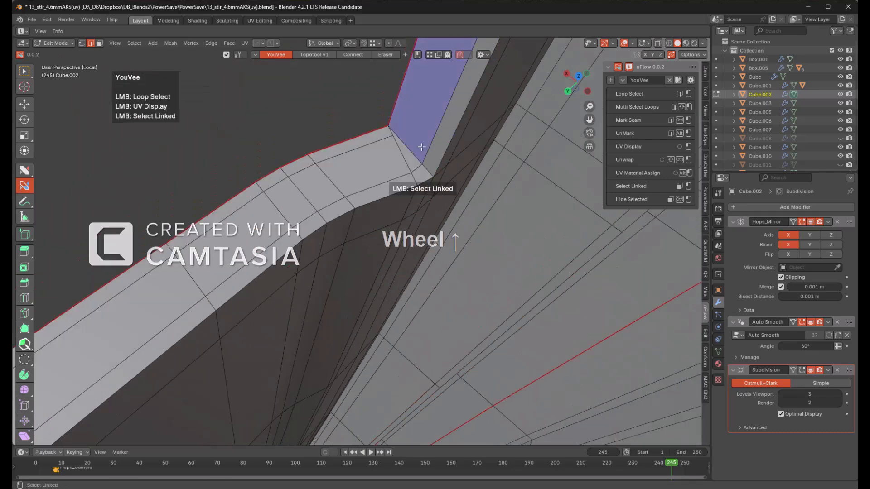
{"action": "scroll", "coordinate": [424, 154], "scroll_direction": "down", "scroll_amount": 4}
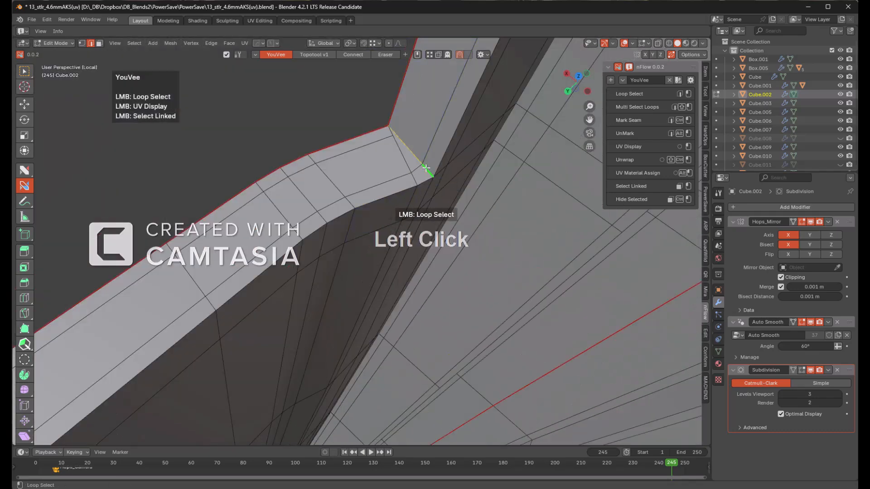
{"action": "scroll", "coordinate": [373, 182], "scroll_direction": "down", "scroll_amount": 3}
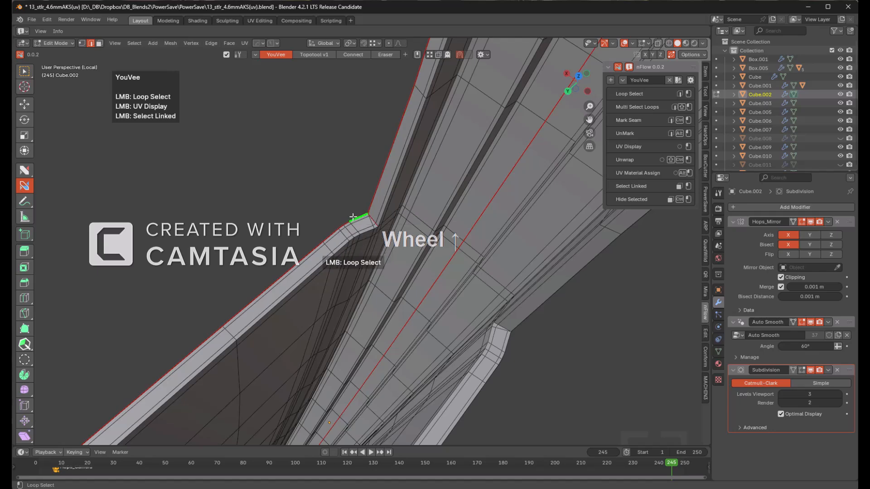
- Mark the short edge across the bottom opening's rim at the notch corner as a seam
{"action": "scroll", "coordinate": [349, 222], "scroll_direction": "down", "scroll_amount": 5}
{"action": "middle_click_drag", "start_coordinate": [346, 227], "coordinate": [398, 190]}
{"action": "scroll", "coordinate": [425, 150], "scroll_direction": "up", "scroll_amount": 4}
{"action": "middle_click_drag", "start_coordinate": [398, 191], "coordinate": [400, 209], "text": "shift"}
{"action": "scroll", "coordinate": [351, 189], "scroll_direction": "up", "scroll_amount": 2}
{"action": "scroll", "coordinate": [400, 209], "scroll_direction": "down", "scroll_amount": 2}
{"action": "middle_click_drag", "start_coordinate": [391, 171], "coordinate": [371, 154]}
{"action": "scroll", "coordinate": [400, 200], "scroll_direction": "up", "scroll_amount": 2}
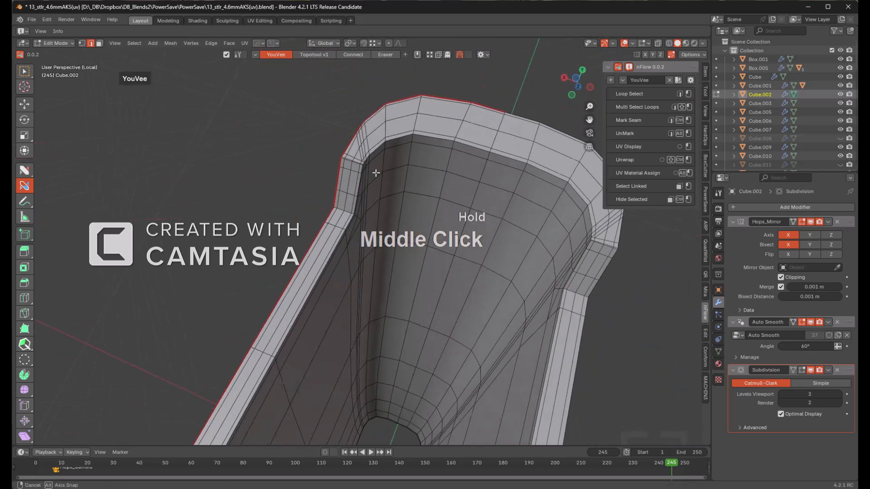
{"action": "scroll", "coordinate": [361, 141], "scroll_direction": "up", "scroll_amount": 3}
{"action": "middle_click_drag", "start_coordinate": [361, 106], "coordinate": [361, 150], "text": "shift"}
{"action": "mouse_move", "coordinate": [361, 150]}
{"action": "middle_mouse_down"}
{"action": "mouse_move", "coordinate": [359, 168]}
{"action": "mouse_move", "coordinate": [358, 154]}
{"action": "middle_mouse_up"}
{"action": "middle_click_drag", "start_coordinate": [358, 154], "coordinate": [314, 147], "text": "shift"}
{"action": "scroll", "coordinate": [314, 148], "scroll_direction": "up", "scroll_amount": 4}
{"action": "left_click", "coordinate": [256, 123], "text": "ctrl"}
- Select the whole sleeve mesh, unwrap it and show its UV layout in the viewport
{"action": "scroll", "coordinate": [353, 141], "scroll_direction": "down", "scroll_amount": 4}
{"action": "middle_click_drag", "start_coordinate": [395, 219], "coordinate": [337, 188]}
{"action": "scroll", "coordinate": [373, 175], "scroll_direction": "down", "scroll_amount": 4}
{"action": "middle_click_drag", "start_coordinate": [338, 188], "coordinate": [487, 165], "text": "shift"}
{"action": "key", "text": "a"}
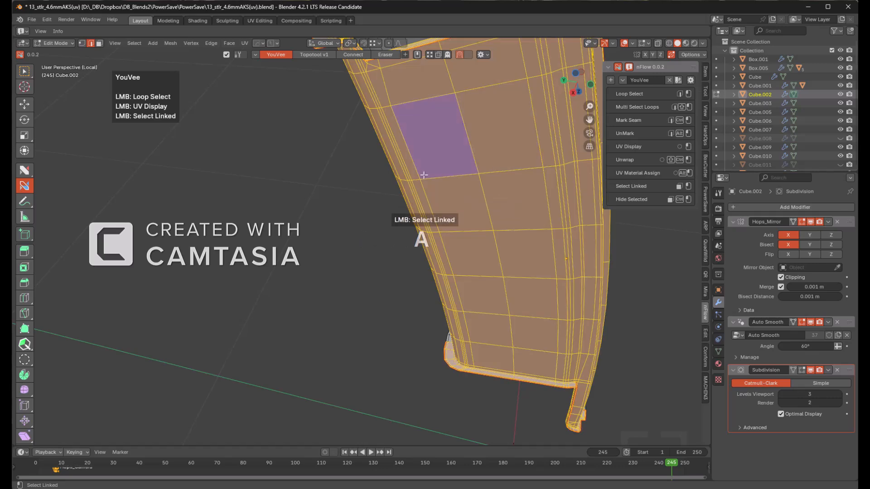
{"action": "left_click", "coordinate": [285, 198], "text": "ctrl+shift"}
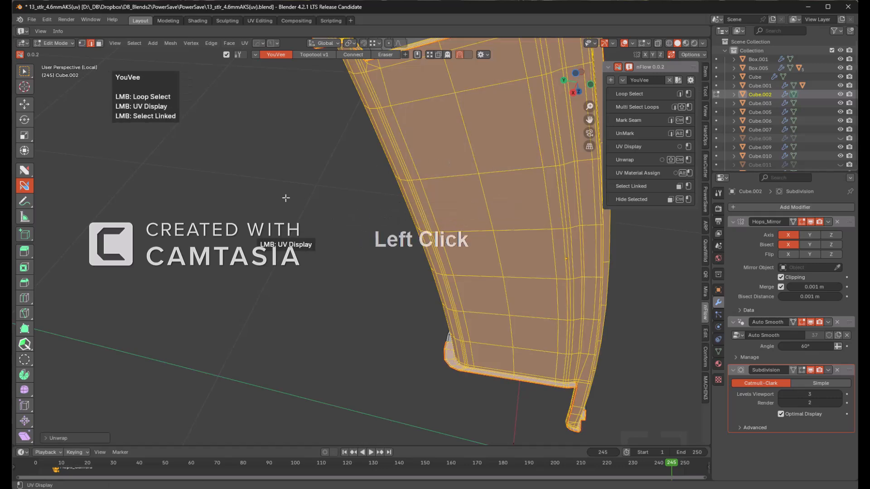
{"action": "left_click", "coordinate": [285, 198]}
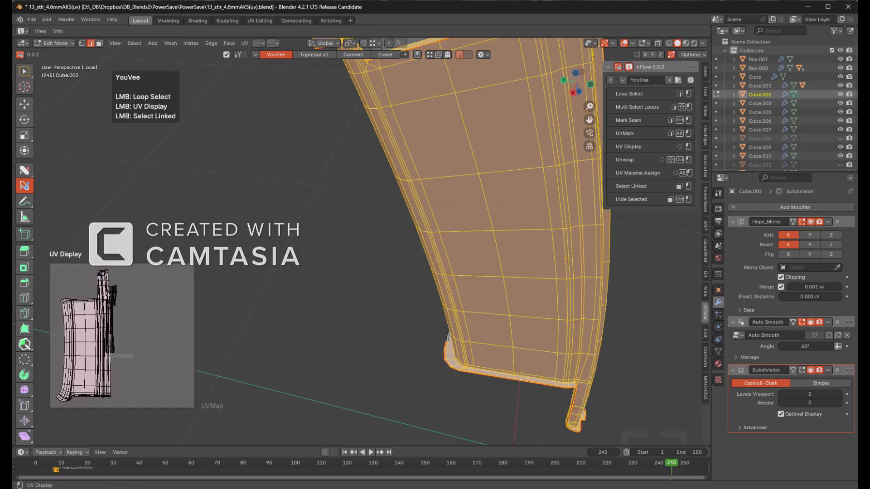
{"action": "middle_click_drag", "start_coordinate": [354, 234], "coordinate": [354, 234]}
{"action": "left_click", "coordinate": [357, 318], "text": "ctrl+shift"}
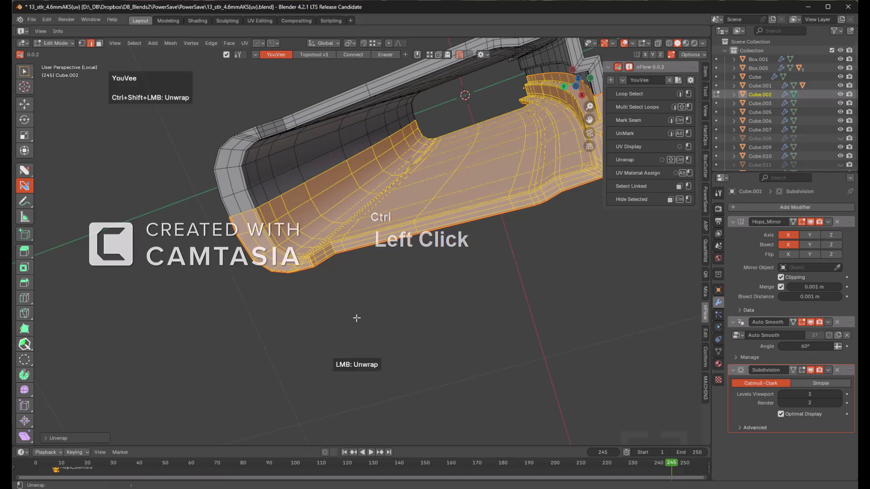
{"action": "left_click", "coordinate": [357, 318]}
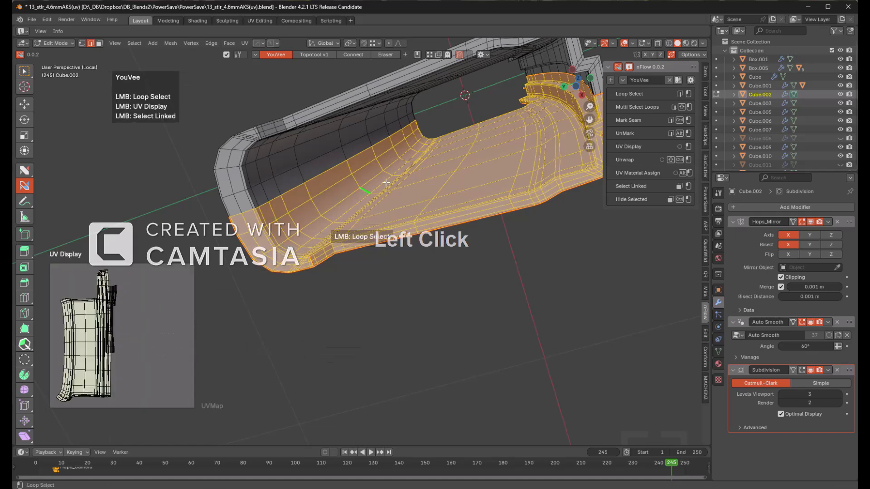
- Mark the lengthwise edge loop in the inner wall's corner beside the ribs, starting at the slot corner, as a seam
{"action": "middle_click_drag", "start_coordinate": [379, 185], "coordinate": [408, 213]}
{"action": "key", "text": "KP_1"}
{"action": "scroll", "coordinate": [467, 235], "scroll_direction": "down", "scroll_amount": 2}
{"action": "middle_click_drag", "start_coordinate": [467, 236], "coordinate": [391, 199]}
{"action": "scroll", "coordinate": [390, 198], "scroll_direction": "up", "scroll_amount": 3}
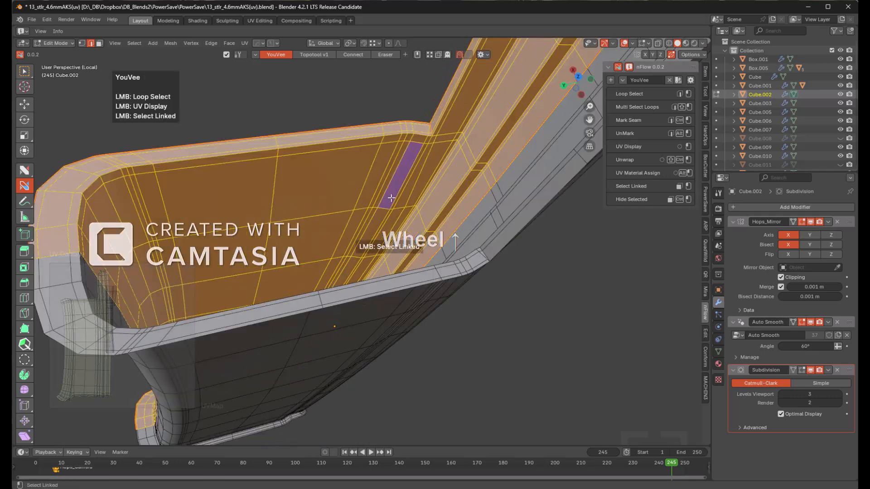
{"action": "key", "text": "alt+a"}
{"action": "middle_click_drag", "start_coordinate": [431, 161], "coordinate": [417, 168]}
{"action": "scroll", "coordinate": [416, 168], "scroll_direction": "up", "scroll_amount": 3}
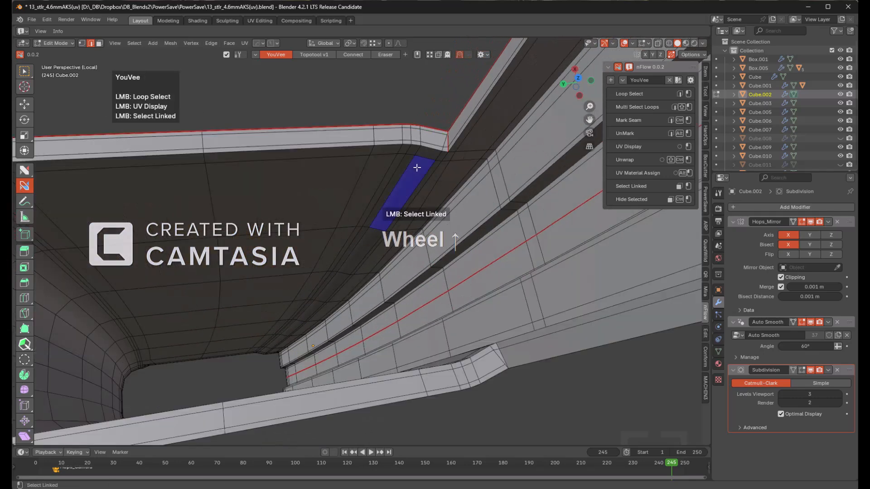
{"action": "left_click", "coordinate": [436, 170]}
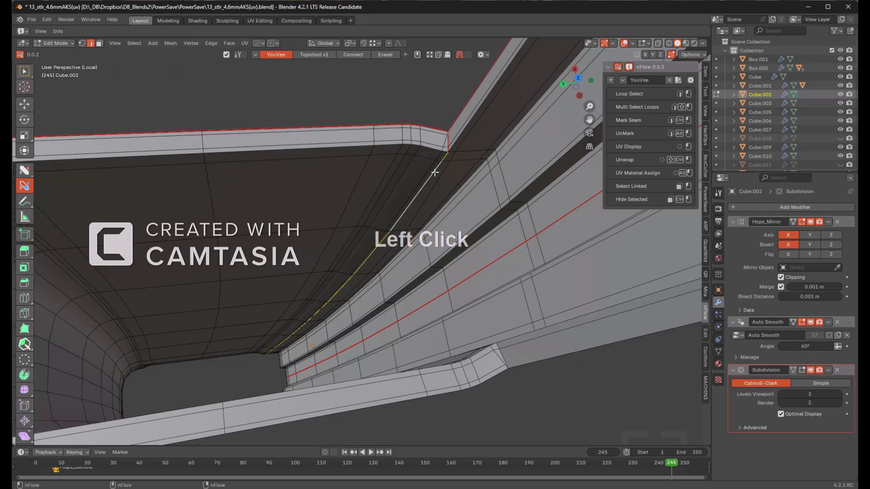
{"action": "middle_click_drag", "start_coordinate": [310, 299], "coordinate": [340, 211]}
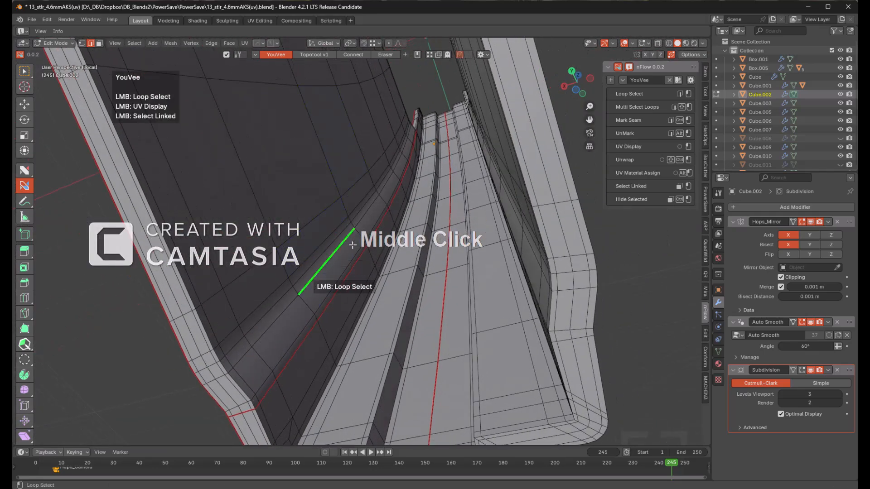
- Select the ribbed inner wall's linked faces, check their UV layout in the viewport and hide them
{"action": "key", "text": "3"}
{"action": "key", "text": "l"}
{"action": "middle_click_drag", "start_coordinate": [402, 258], "coordinate": [412, 233]}
{"action": "scroll", "coordinate": [407, 196], "scroll_direction": "down", "scroll_amount": 3}
{"action": "scroll", "coordinate": [422, 227], "scroll_direction": "up", "scroll_amount": 3}
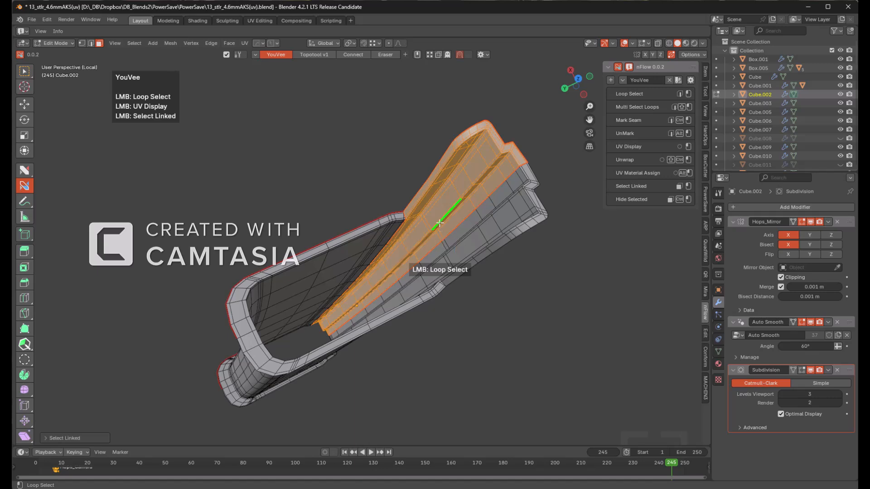
{"action": "left_click", "coordinate": [273, 145]}
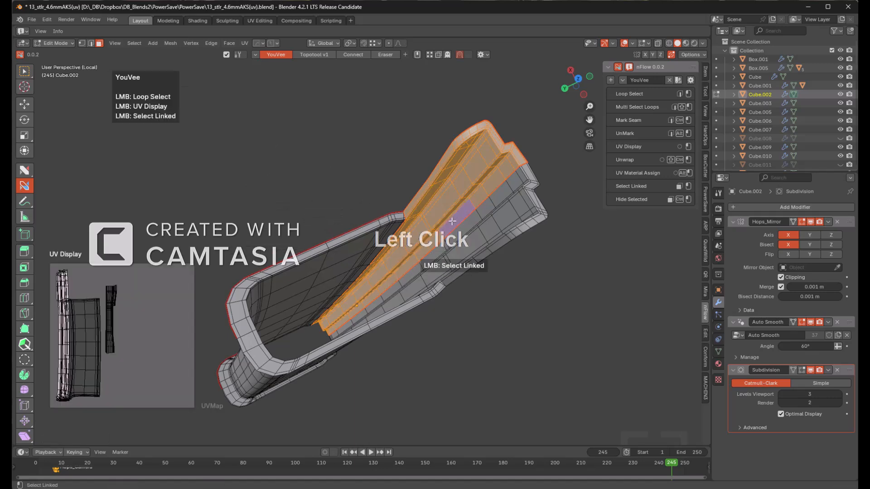
{"action": "middle_click_drag", "start_coordinate": [393, 226], "coordinate": [415, 175]}
{"action": "key", "text": "h"}
- Select the remaining inner side wall's linked faces, unwrap them and show their UV layout
{"action": "scroll", "coordinate": [379, 198], "scroll_direction": "up", "scroll_amount": 3}
{"action": "middle_click_drag", "start_coordinate": [375, 289], "coordinate": [416, 225]}
{"action": "key", "text": "ctrl+shift"}
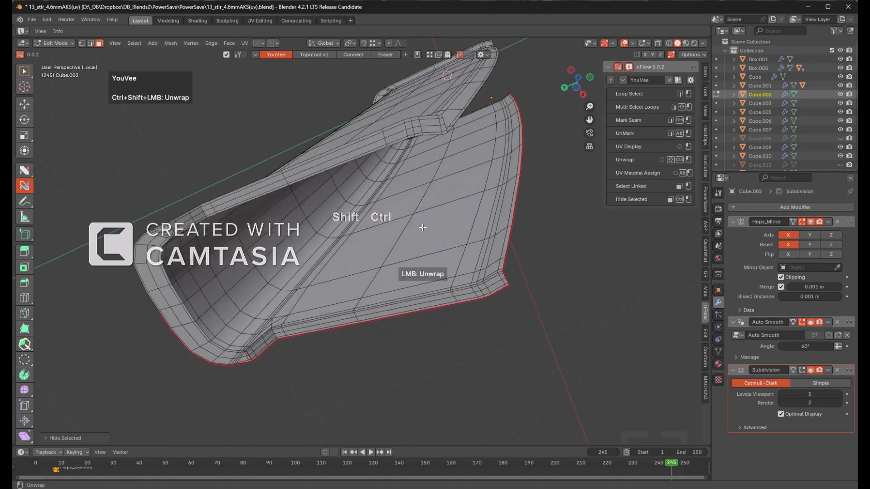
{"action": "left_click", "coordinate": [431, 229], "text": "ctrl+shift"}
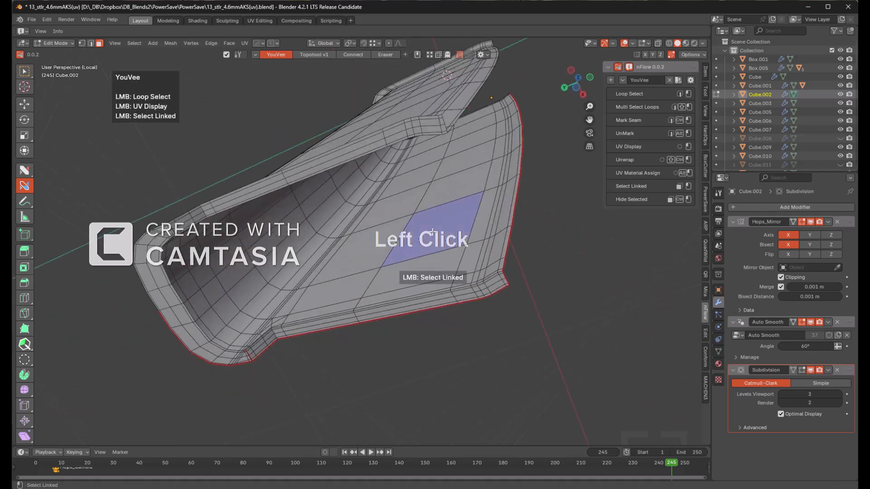
{"action": "left_click", "coordinate": [433, 233]}
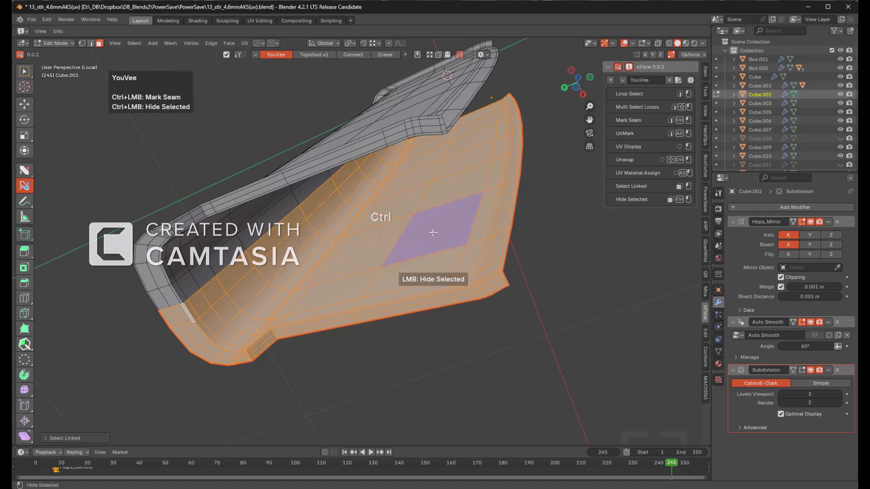
{"action": "left_click", "coordinate": [433, 232], "text": "ctrl+shift"}
{"action": "key", "text": "ctrl+shift"}
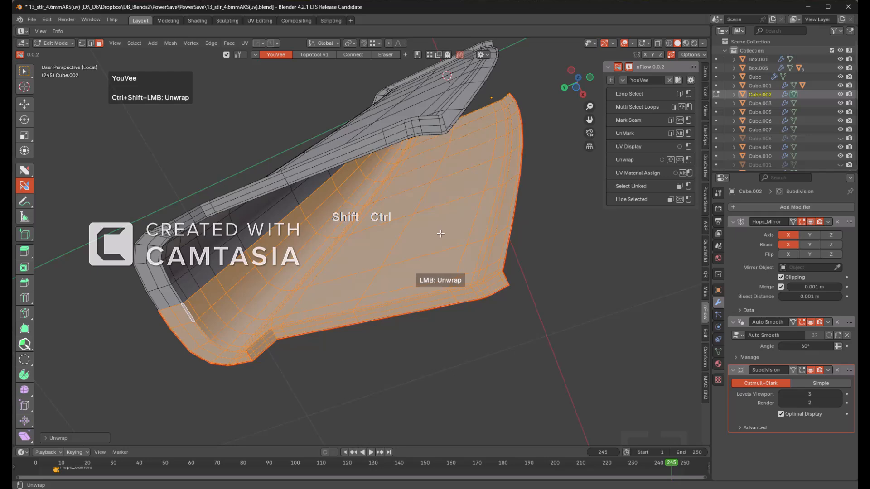
{"action": "left_click", "coordinate": [440, 233], "text": "ctrl+shift"}
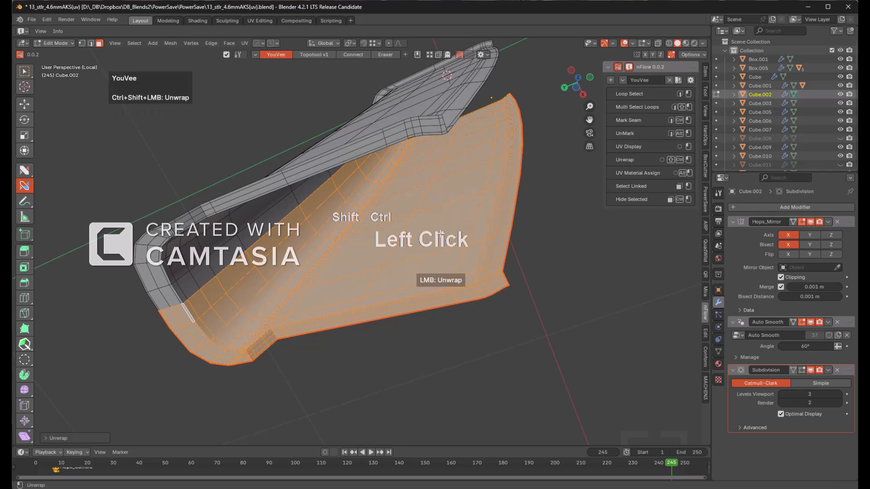
{"action": "left_click", "coordinate": [541, 227]}
- Reveal the sleeve's hidden faces and apply its Mirror modifier in Object Mode
{"action": "middle_click_drag", "start_coordinate": [515, 204], "coordinate": [407, 263]}
{"action": "scroll", "coordinate": [411, 194], "scroll_direction": "down", "scroll_amount": 2}
{"action": "key", "text": "alt+h"}
{"action": "key", "text": "alt+a"}
{"action": "key", "text": "Tab"}
{"action": "middle_click_drag", "start_coordinate": [522, 238], "coordinate": [519, 208]}
{"action": "key", "text": "Tab"}
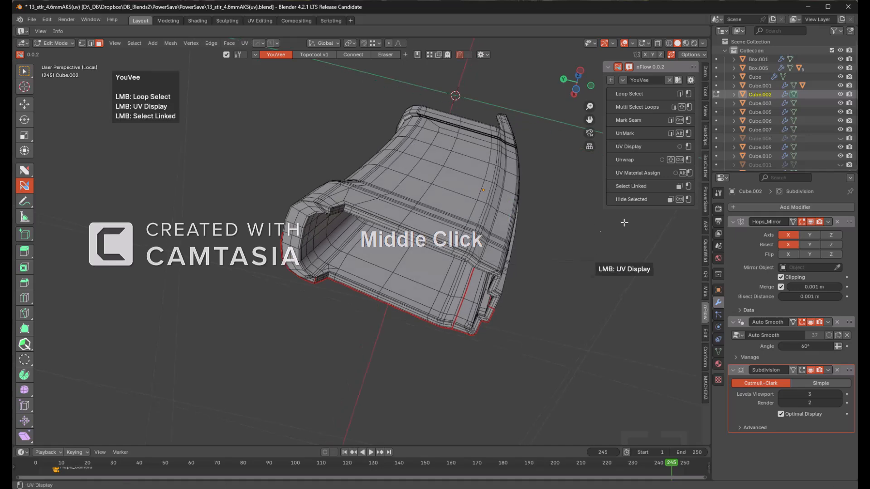
{"action": "key", "text": "Tab"}
{"action": "key", "text": "ctrl+a"}
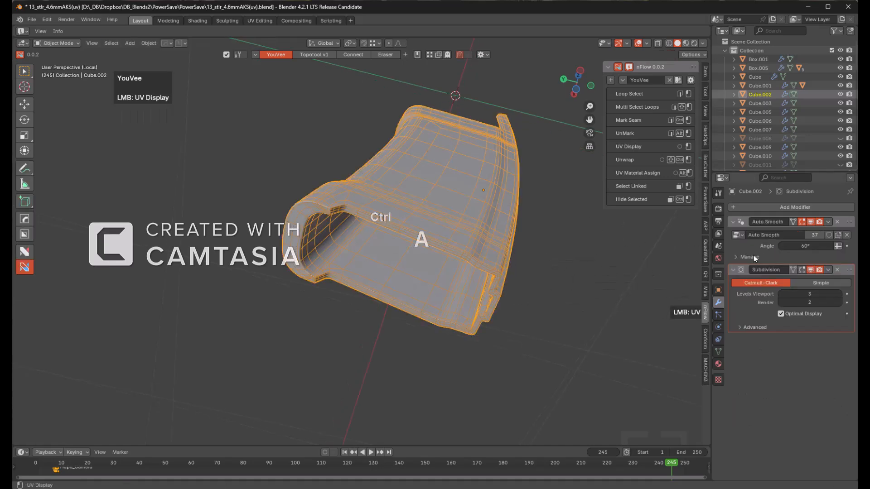
- Unwrap the whole mirrored sleeve mesh and display its UV layout
{"action": "key", "text": "Tab"}
{"action": "mouse_move", "coordinate": [535, 232]}
{"action": "middle_mouse_down"}
{"action": "mouse_move", "coordinate": [553, 208]}
{"action": "mouse_move", "coordinate": [526, 223]}
{"action": "middle_mouse_up"}
{"action": "key", "text": "a"}
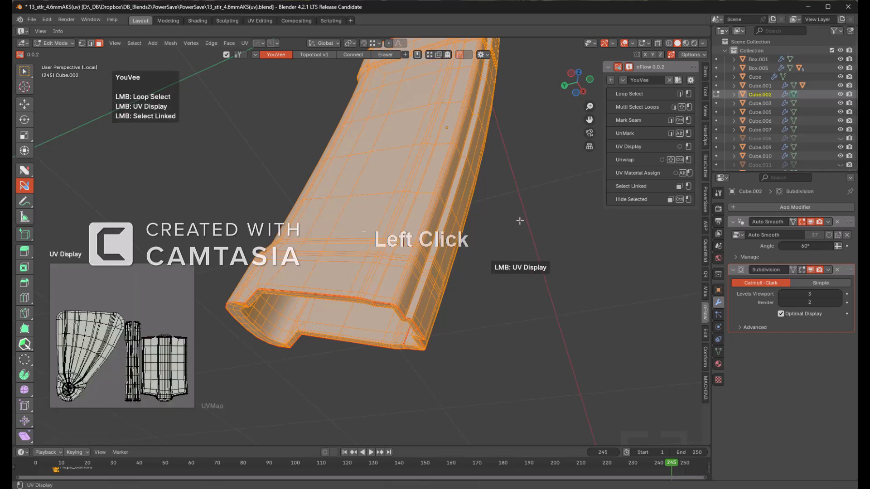
- Select the linked faces of the sleeve's outer shell and hide all the other faces
{"action": "middle_click_drag", "start_coordinate": [520, 221], "coordinate": [510, 207]}
{"action": "key", "text": "alt+a"}
{"action": "key", "text": "3"}
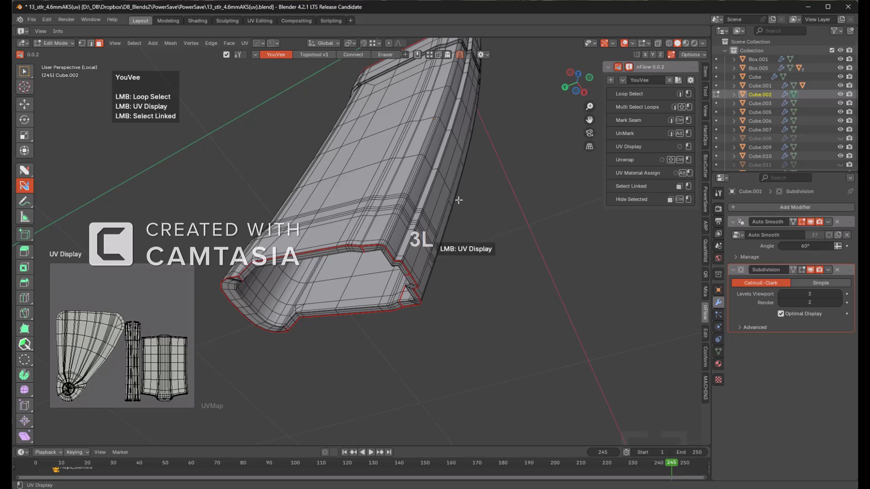
{"action": "left_click", "coordinate": [466, 203]}
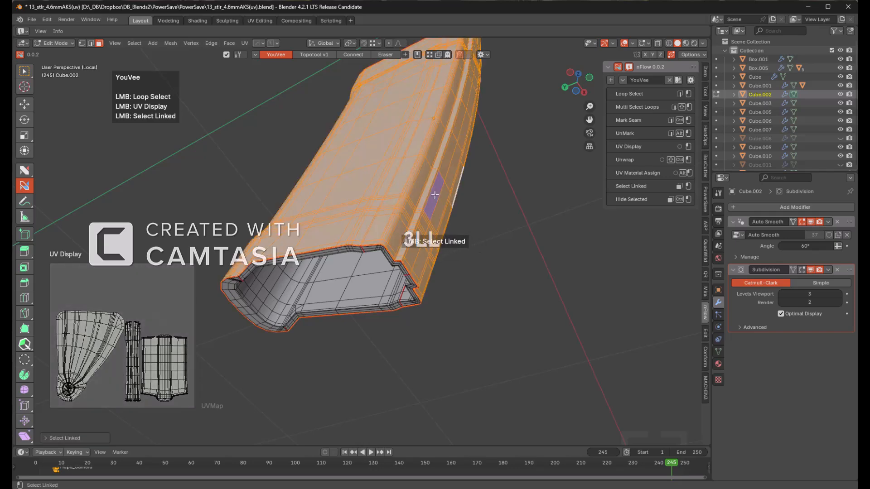
{"action": "left_click", "coordinate": [531, 225]}
{"action": "key", "text": "shift+h"}
- Mark the lengthwise edge loop near the slot corner of the isolated outer shell as a seam
{"action": "middle_click_drag", "start_coordinate": [526, 221], "coordinate": [476, 247]}
{"action": "key", "text": "alt+a"}
{"action": "scroll", "coordinate": [476, 248], "scroll_direction": "up", "scroll_amount": 3}
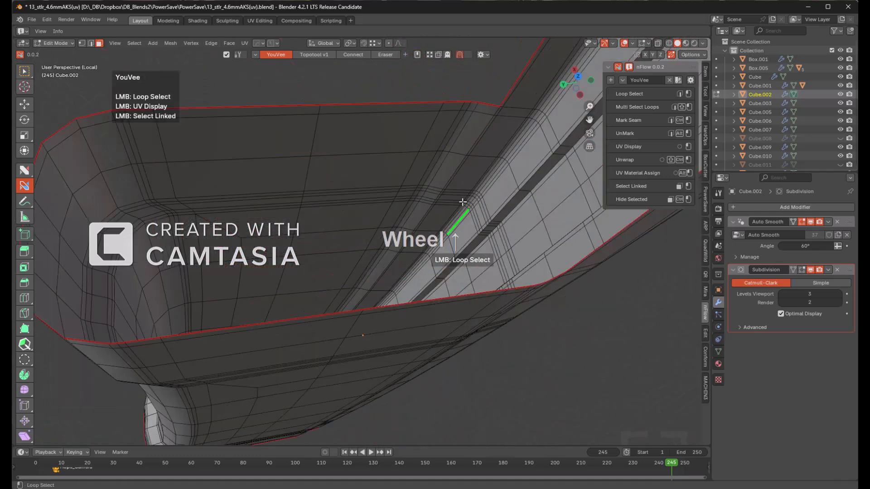
{"action": "left_click", "coordinate": [486, 127]}
{"action": "left_click", "coordinate": [485, 127], "text": "ctrl"}
- Unwrap the outer shell, then reveal the hidden faces and unwrap the complete sleeve with its UV layout displayed
{"action": "middle_click_drag", "start_coordinate": [485, 127], "coordinate": [484, 168]}
{"action": "scroll", "coordinate": [485, 168], "scroll_direction": "down", "scroll_amount": 3}
{"action": "key", "text": "a"}
{"action": "middle_click_drag", "start_coordinate": [498, 206], "coordinate": [509, 183]}
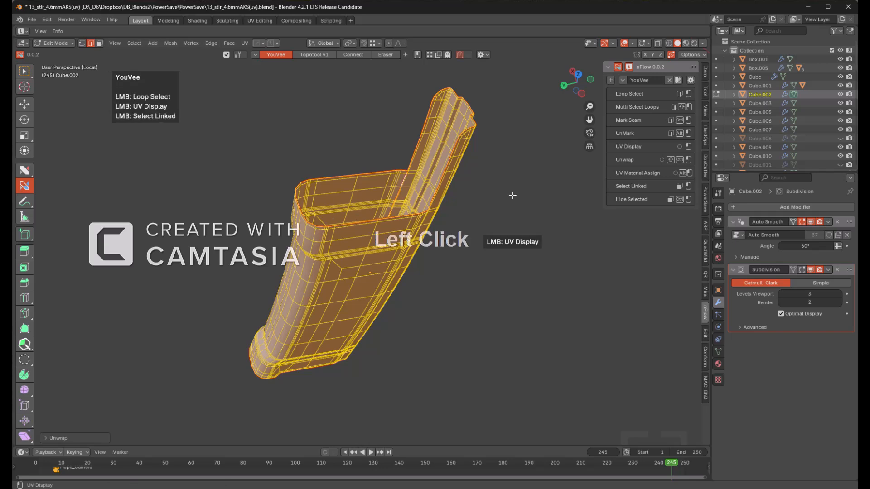
{"action": "left_click", "coordinate": [512, 195]}
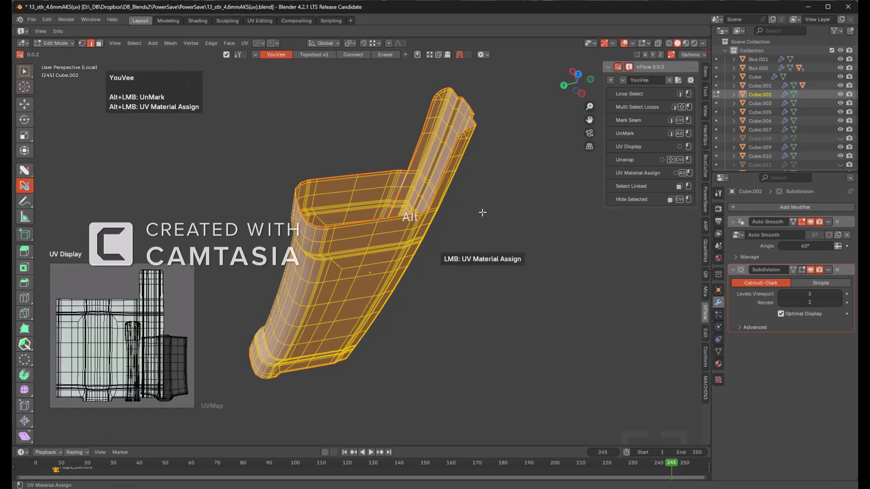
{"action": "key", "text": "alt+h"}
{"action": "key", "text": "ctrl"}
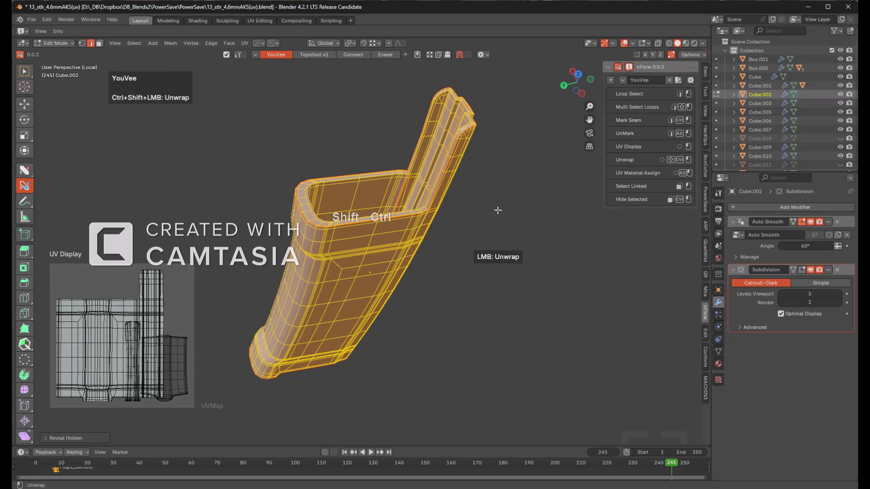
{"action": "left_click", "coordinate": [498, 211], "text": "ctrl+shift"}
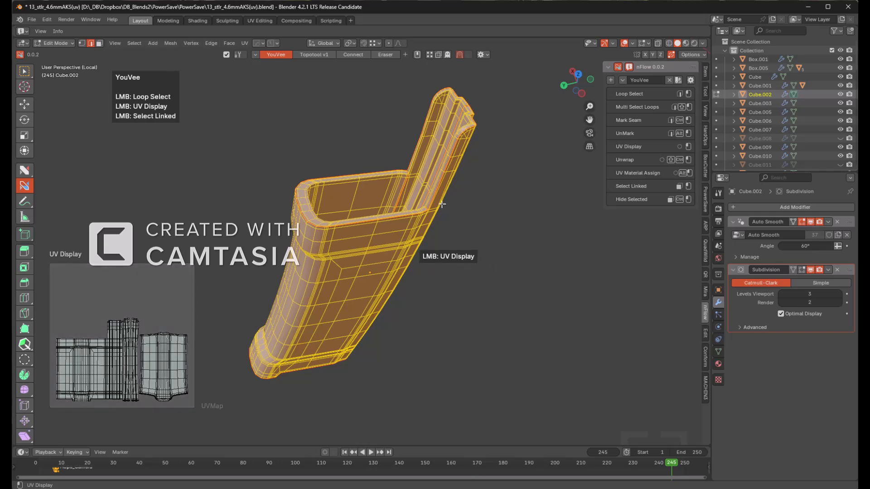
- Assign the UV checker material to the sleeve in Object Mode and leave local view to show the whole gun
{"action": "middle_click_drag", "start_coordinate": [494, 278], "coordinate": [400, 199]}
{"action": "scroll", "coordinate": [469, 161], "scroll_direction": "up", "scroll_amount": 5}
{"action": "scroll", "coordinate": [469, 161], "scroll_direction": "down", "scroll_amount": 5}
{"action": "key", "text": "Tab"}
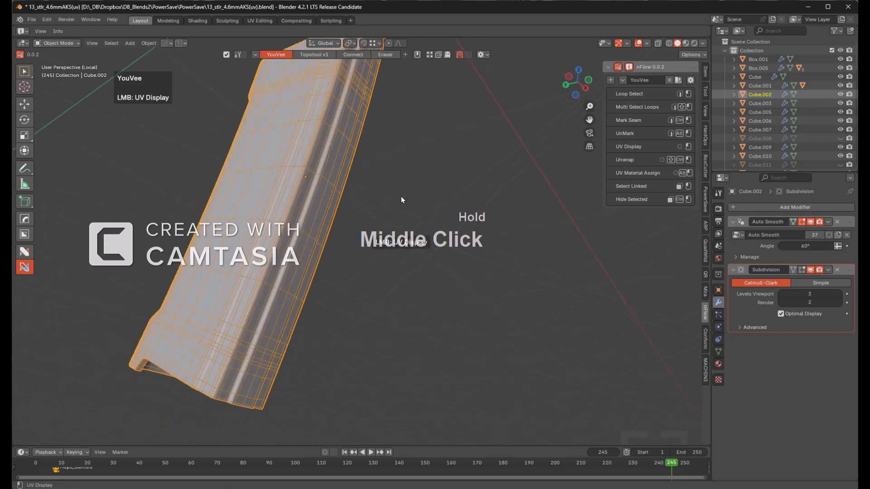
{"action": "left_click", "coordinate": [304, 198], "text": "alt"}
{"action": "middle_click_drag", "start_coordinate": [304, 198], "coordinate": [328, 250]}
{"action": "scroll", "coordinate": [328, 250], "scroll_direction": "up", "scroll_amount": 2}
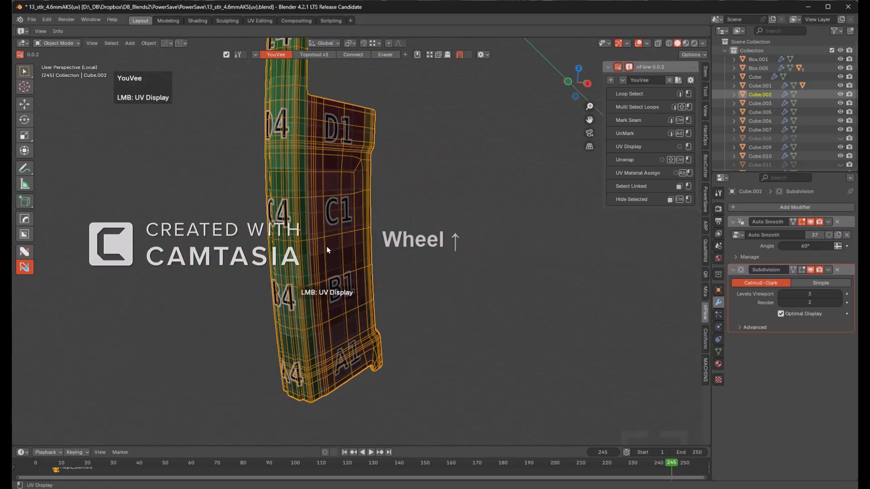
{"action": "key", "text": "KP_Divide"}
{"action": "scroll", "coordinate": [409, 199], "scroll_direction": "up", "scroll_amount": 2}
{"action": "middle_click_drag", "start_coordinate": [409, 199], "coordinate": [422, 239]}
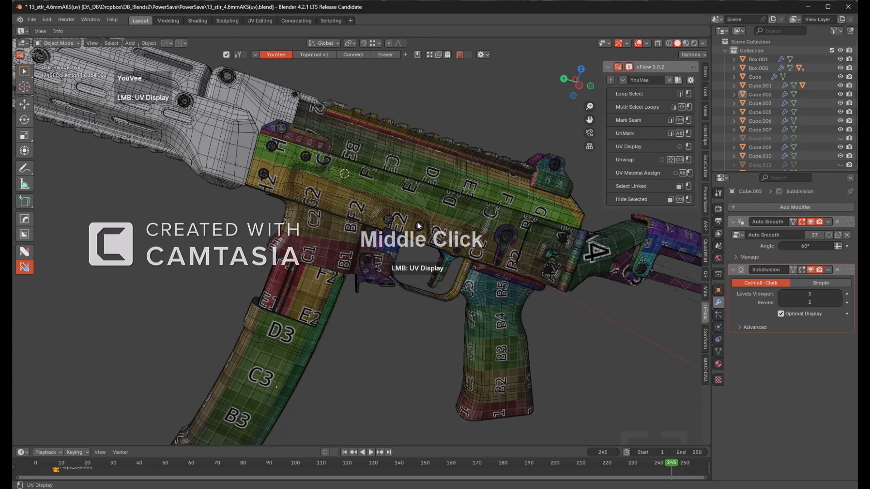
- Select the slotted handguard at the front of the gun and isolate it in local view
{"action": "key", "text": "KP_1"}
{"action": "key", "text": "KP_3"}
{"action": "key", "text": "KP_5"}
{"action": "key", "text": "KP_3"}
{"action": "key", "text": "KP_1"}
{"action": "key", "text": "KP_3"}
{"action": "key", "text": "KP_9"}
{"action": "middle_click_drag", "start_coordinate": [397, 230], "coordinate": [634, 277], "text": "shift"}
{"action": "scroll", "coordinate": [466, 230], "scroll_direction": "up", "scroll_amount": 3}
{"action": "left_click", "coordinate": [480, 232]}
{"action": "middle_click_drag", "start_coordinate": [480, 231], "coordinate": [441, 251], "text": "shift"}
{"action": "key", "text": "KP_Decimal"}
{"action": "scroll", "coordinate": [467, 255], "scroll_direction": "up", "scroll_amount": 2}
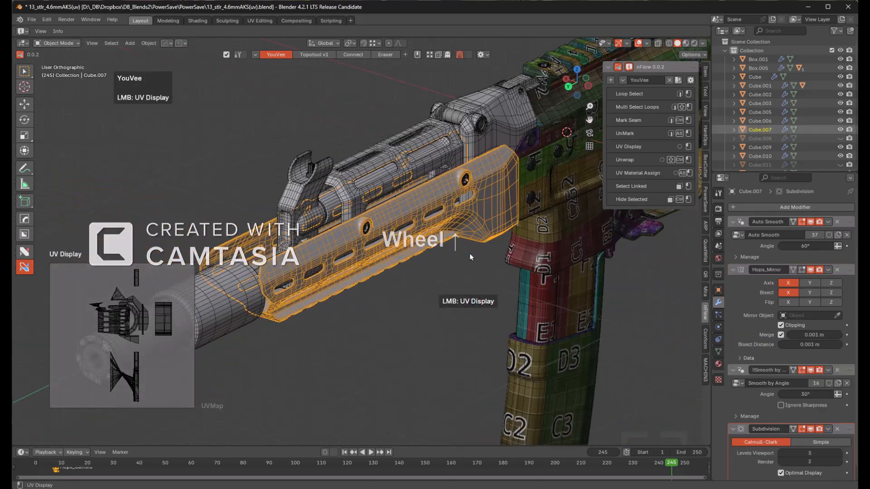
{"action": "scroll", "coordinate": [489, 225], "scroll_direction": "up", "scroll_amount": 2}
{"action": "key", "text": "KP_Divide"}
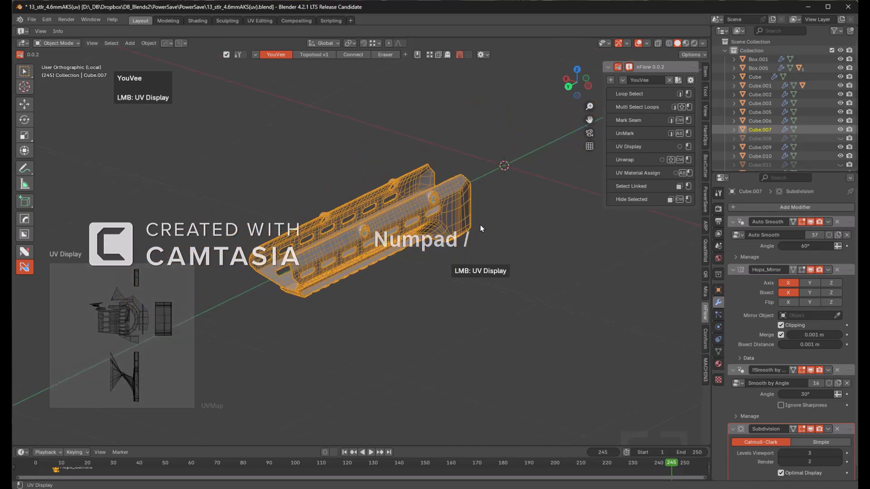
- Open the handguard in Edit Mode and turn off the Subdivision modifier's edit-mode display
{"action": "key", "text": "alt+a"}
{"action": "middle_click_drag", "start_coordinate": [437, 231], "coordinate": [483, 163]}
{"action": "left_click", "coordinate": [424, 222]}
{"action": "scroll", "coordinate": [423, 221], "scroll_direction": "up", "scroll_amount": 3}
{"action": "key", "text": "Tab"}
{"action": "scroll", "coordinate": [362, 317], "scroll_direction": "up", "scroll_amount": 6}
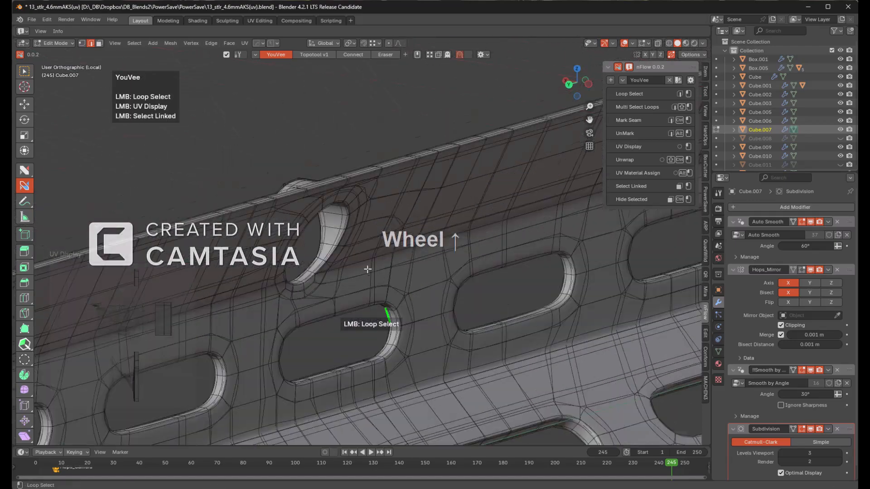
{"action": "left_click", "coordinate": [803, 430]}
- Select the complete rim loop of the round hole on the handguard's inner face and mark it as a seam
{"action": "middle_click_drag", "start_coordinate": [331, 227], "coordinate": [398, 228], "text": "shift"}
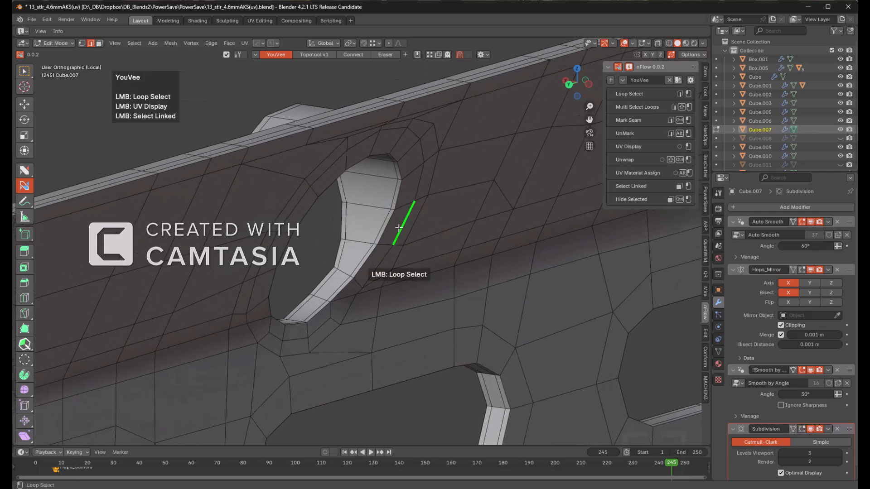
{"action": "left_click", "coordinate": [389, 223], "text": "shift"}
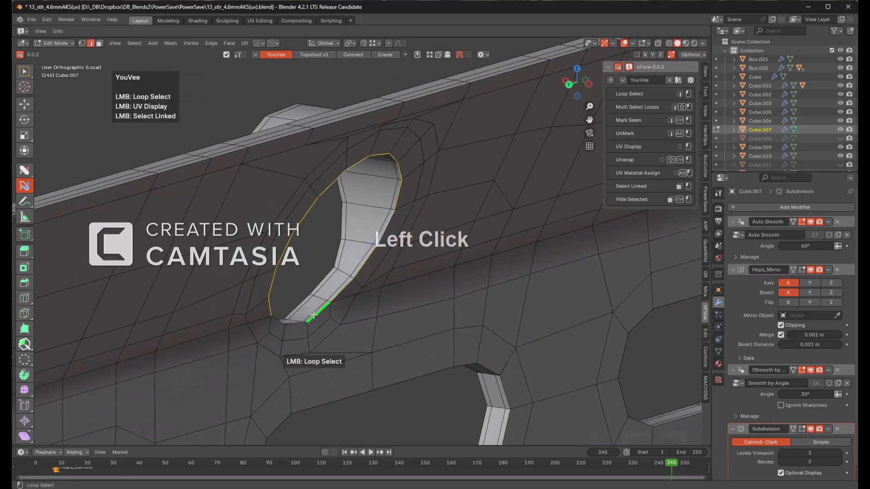
{"action": "left_click", "coordinate": [314, 314], "text": "shift"}
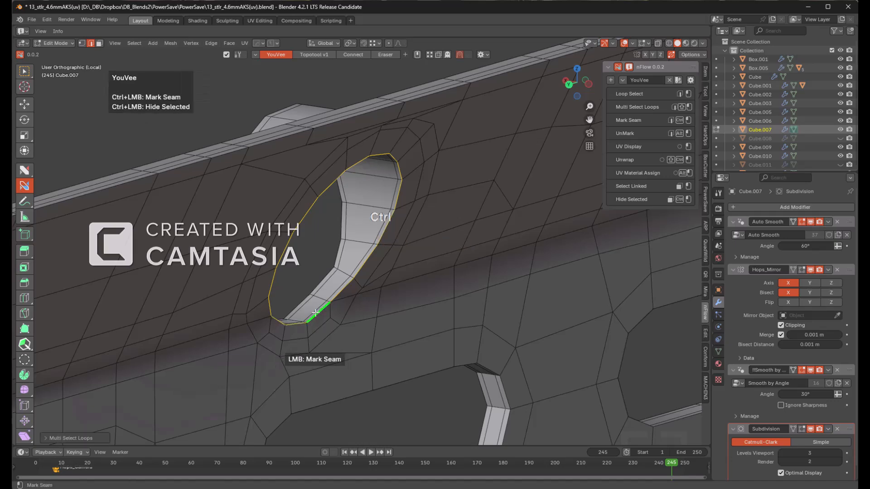
{"action": "key", "text": "alt+a"}
- Mark a short edge across the round hole's wall and the hole's outer rim loop as seams
{"action": "middle_click_drag", "start_coordinate": [560, 204], "coordinate": [501, 189], "text": "shift"}
{"action": "scroll", "coordinate": [272, 288], "scroll_direction": "down", "scroll_amount": 2}
{"action": "middle_click_drag", "start_coordinate": [272, 288], "coordinate": [458, 212]}
{"action": "scroll", "coordinate": [441, 222], "scroll_direction": "up", "scroll_amount": 2}
{"action": "scroll", "coordinate": [441, 222], "scroll_direction": "up", "scroll_amount": 2}
{"action": "scroll", "coordinate": [458, 211], "scroll_direction": "up", "scroll_amount": 2}
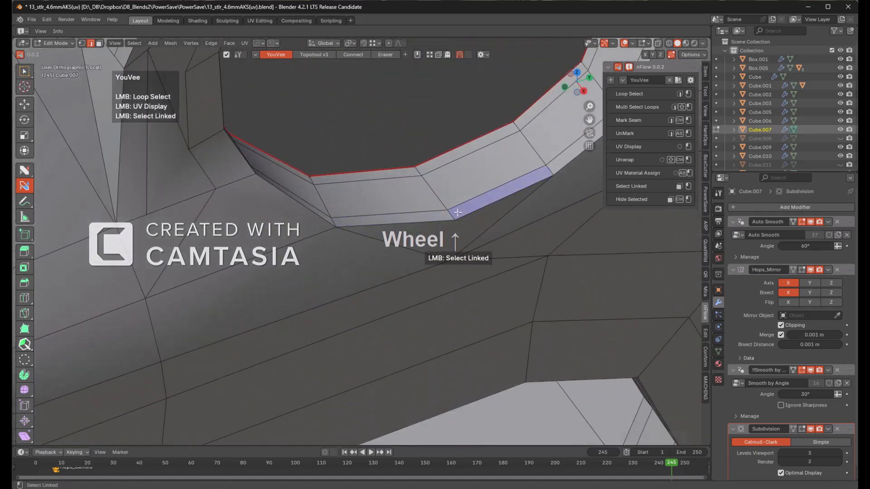
{"action": "left_click", "coordinate": [451, 215], "text": "ctrl"}
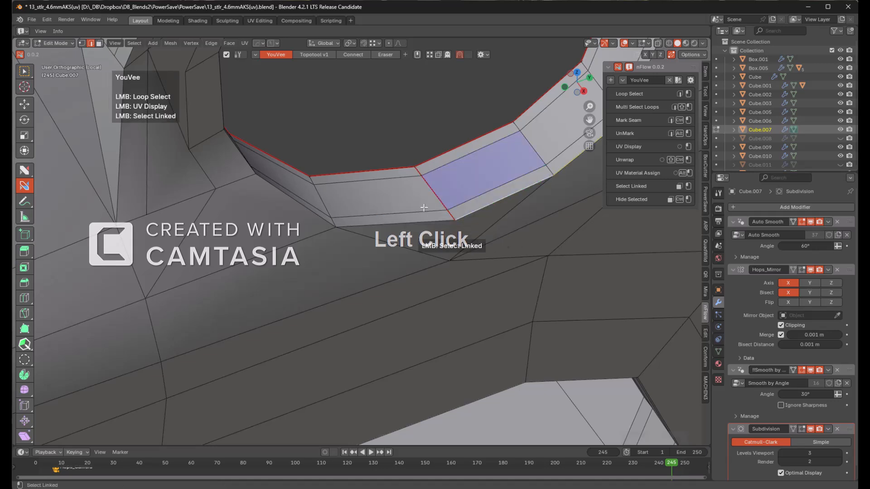
{"action": "left_click", "coordinate": [420, 222], "text": "ctrl"}
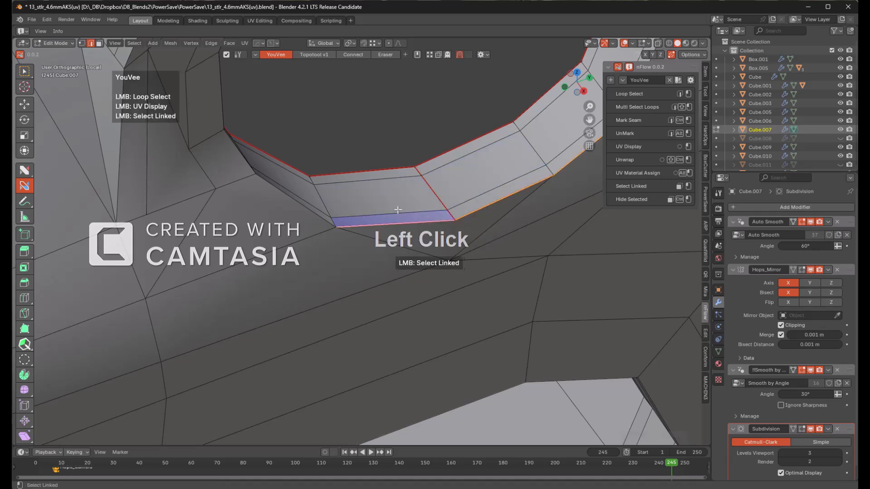
{"action": "left_click", "coordinate": [301, 206], "text": "ctrl"}
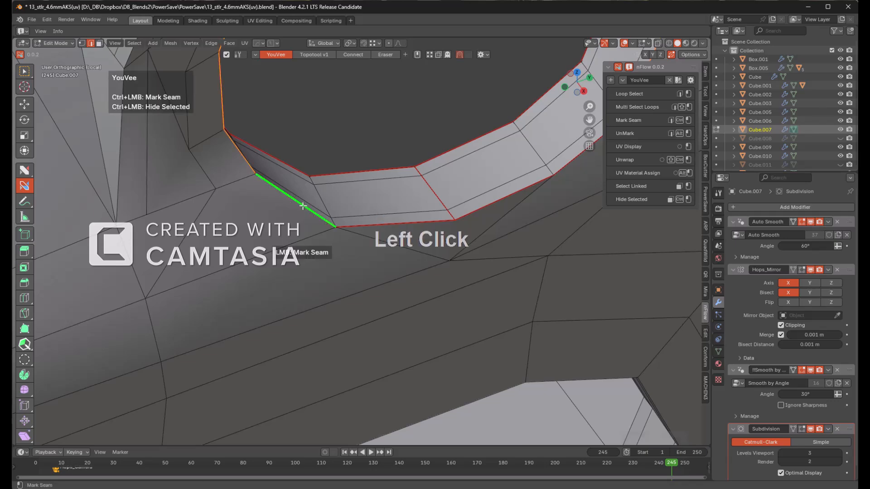
{"action": "scroll", "coordinate": [403, 215], "scroll_direction": "down", "scroll_amount": 4}
{"action": "key", "text": "alt+a"}
{"action": "scroll", "coordinate": [419, 218], "scroll_direction": "down", "scroll_amount": 5}
{"action": "middle_click_drag", "start_coordinate": [281, 279], "coordinate": [445, 188], "text": "shift"}
{"action": "scroll", "coordinate": [336, 264], "scroll_direction": "down", "scroll_amount": 3}
{"action": "middle_click_drag", "start_coordinate": [395, 274], "coordinate": [279, 281], "text": "shift"}
{"action": "scroll", "coordinate": [317, 277], "scroll_direction": "up", "scroll_amount": 3}
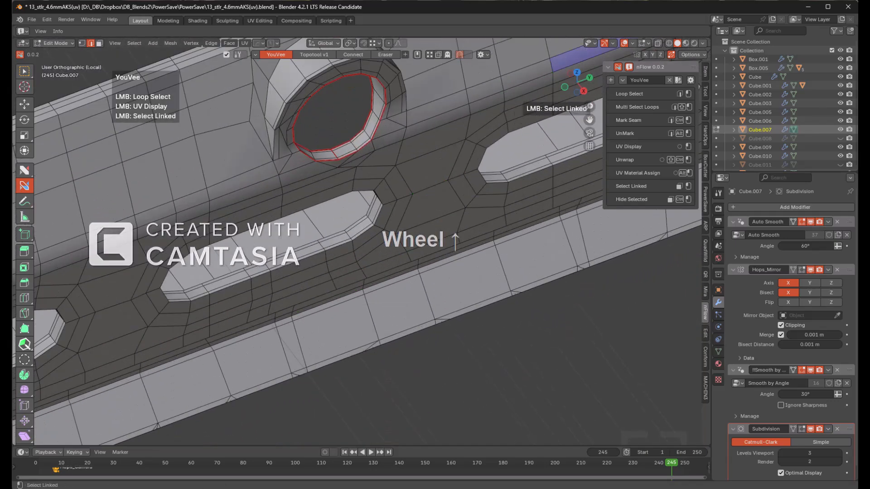
- Mark the outer and inner rim loops of the slot beside the first round hole as seams
{"action": "scroll", "coordinate": [443, 206], "scroll_direction": "up", "scroll_amount": 3}
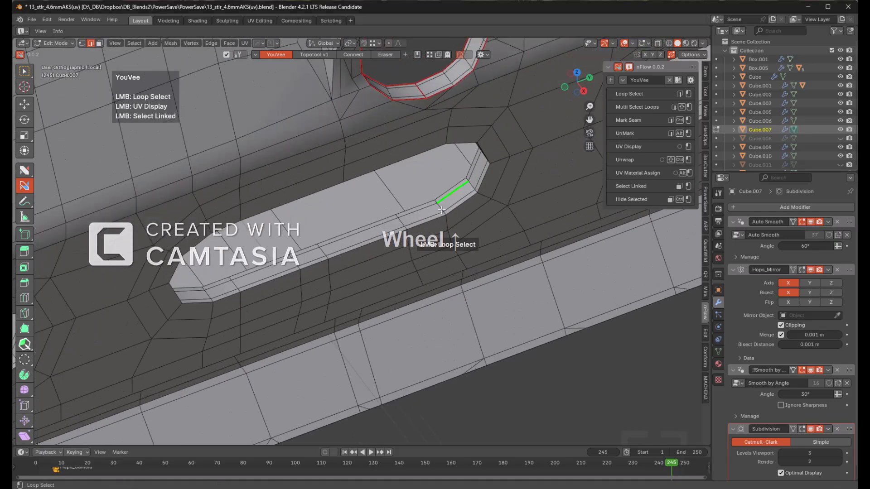
{"action": "scroll", "coordinate": [407, 227], "scroll_direction": "up", "scroll_amount": 2}
{"action": "left_click", "coordinate": [377, 210]}
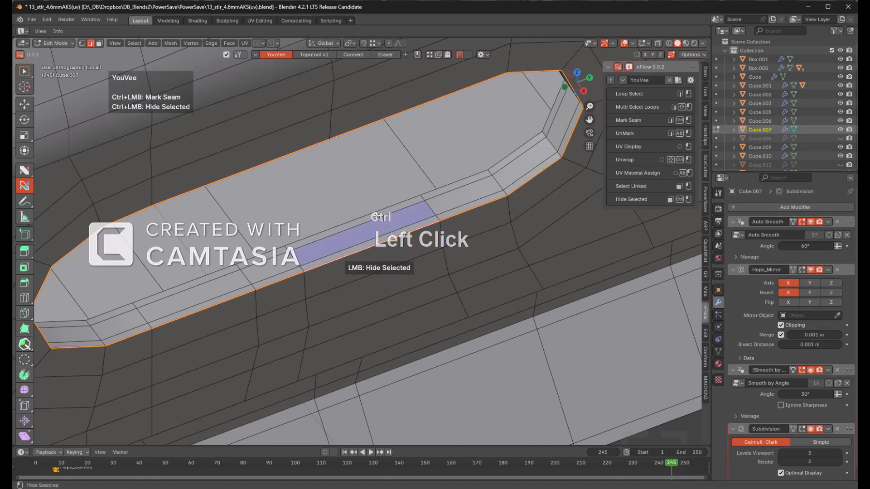
{"action": "left_click", "coordinate": [373, 212]}
{"action": "left_click", "coordinate": [358, 220], "text": "ctrl"}
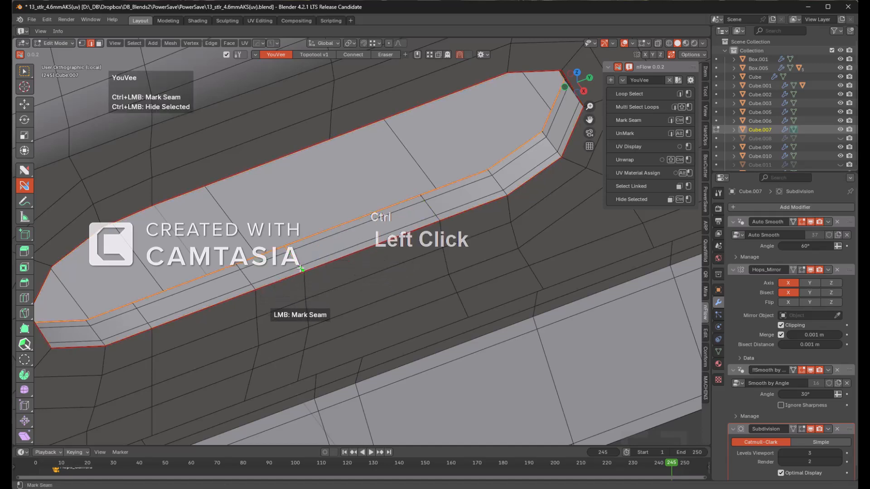
- Mark the inner and outer rim loops of the second slot, on the handguard's end side of the first, as seams
{"action": "scroll", "coordinate": [457, 239], "scroll_direction": "down", "scroll_amount": 3}
{"action": "middle_click_drag", "start_coordinate": [457, 239], "coordinate": [345, 218], "text": "shift"}
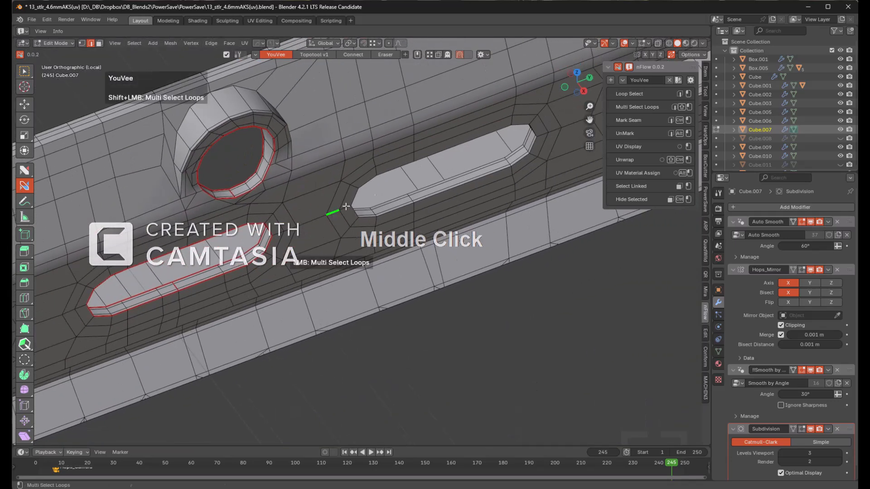
{"action": "scroll", "coordinate": [371, 195], "scroll_direction": "up", "scroll_amount": 3}
{"action": "scroll", "coordinate": [371, 194], "scroll_direction": "up", "scroll_amount": 2}
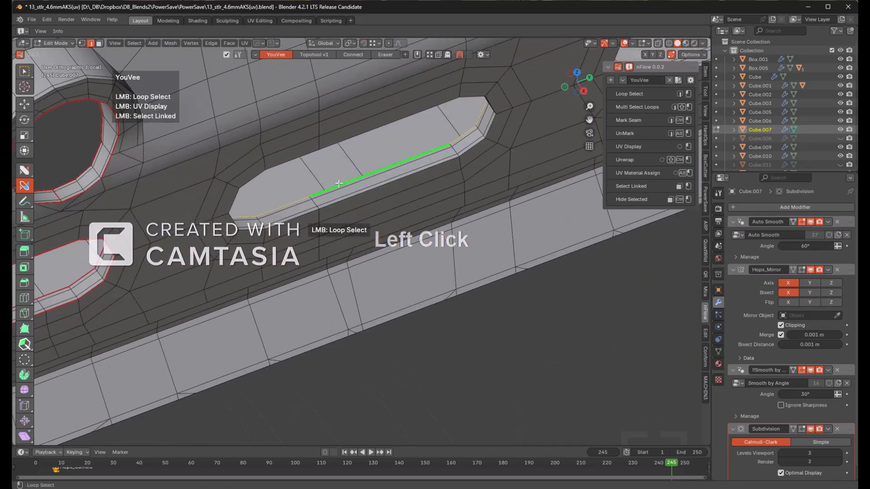
{"action": "left_click", "coordinate": [339, 183], "text": "ctrl"}
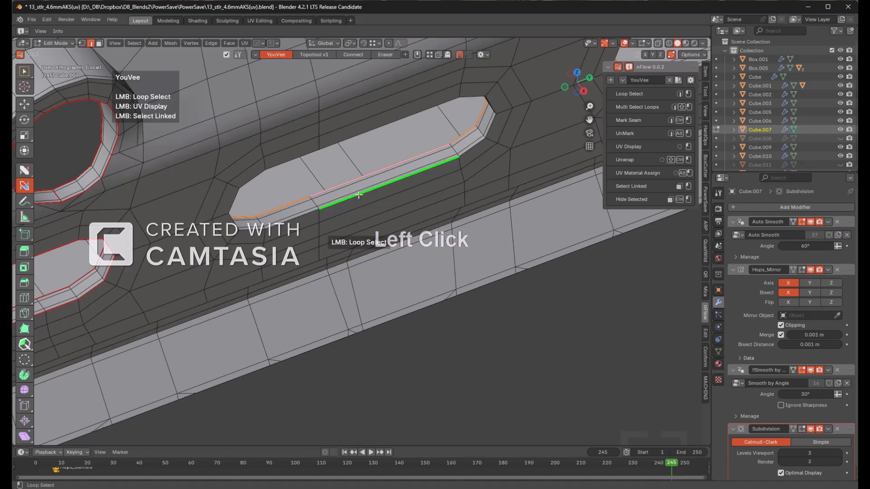
{"action": "left_click", "coordinate": [358, 195], "text": "ctrl"}
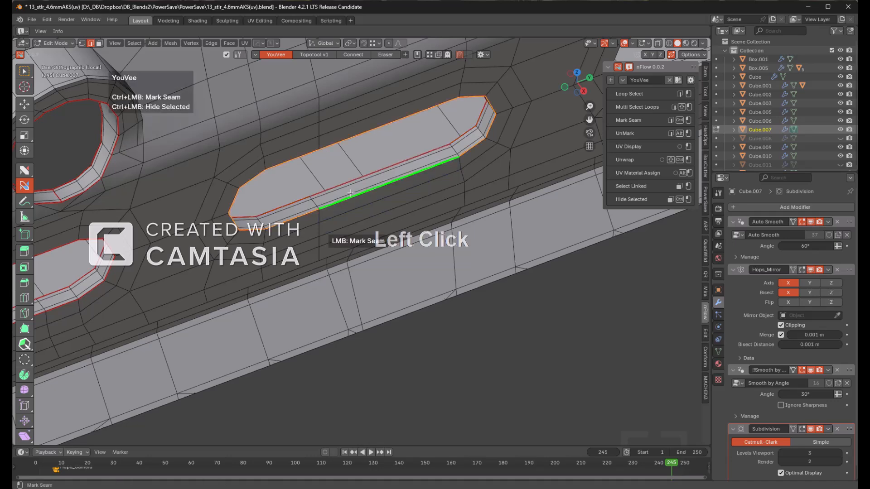
- Mark a short edge across the second slot's wall as a seam
{"action": "middle_click", "coordinate": [310, 202], "text": "shift"}
{"action": "scroll", "coordinate": [402, 184], "scroll_direction": "up", "scroll_amount": 4}
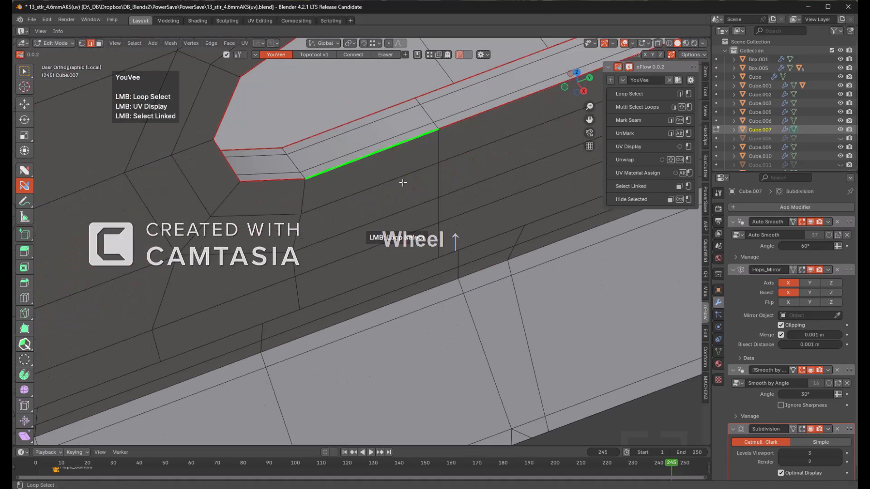
{"action": "left_click", "coordinate": [436, 125], "text": "ctrl"}
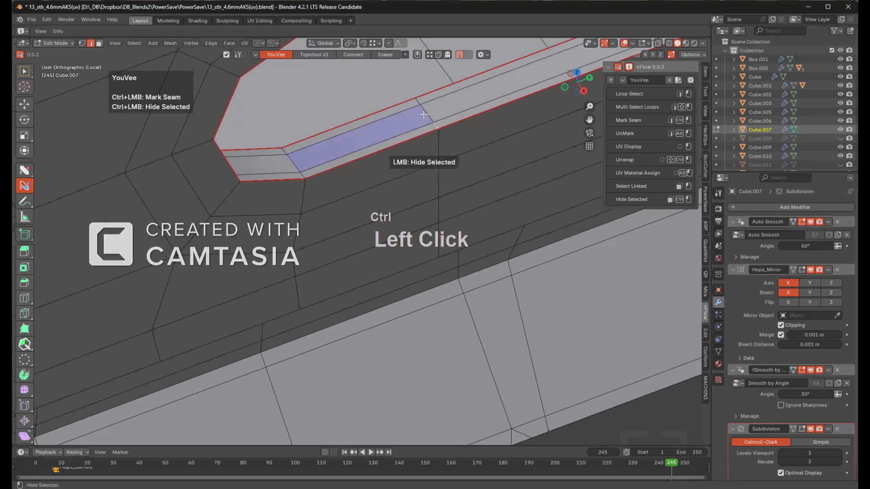
- Mark both rim loops and a short edge across the wall of the third slot in the row as seams
{"action": "scroll", "coordinate": [426, 103], "scroll_direction": "down", "scroll_amount": 4}
{"action": "middle_click_drag", "start_coordinate": [455, 127], "coordinate": [436, 204], "text": "shift"}
{"action": "scroll", "coordinate": [453, 225], "scroll_direction": "down", "scroll_amount": 2}
{"action": "scroll", "coordinate": [436, 204], "scroll_direction": "down", "scroll_amount": 3}
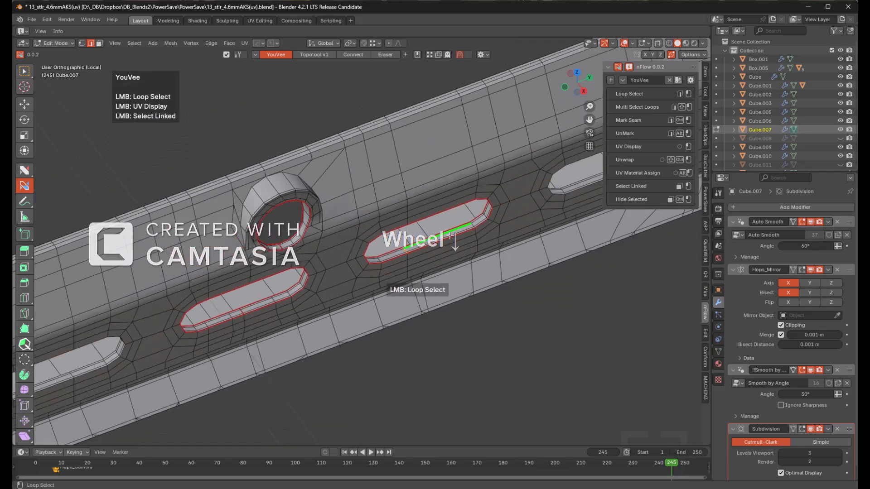
{"action": "middle_click_drag", "start_coordinate": [503, 207], "coordinate": [314, 236], "text": "shift"}
{"action": "middle_click_drag", "start_coordinate": [489, 154], "coordinate": [408, 174], "text": "shift"}
{"action": "scroll", "coordinate": [335, 227], "scroll_direction": "up", "scroll_amount": 4}
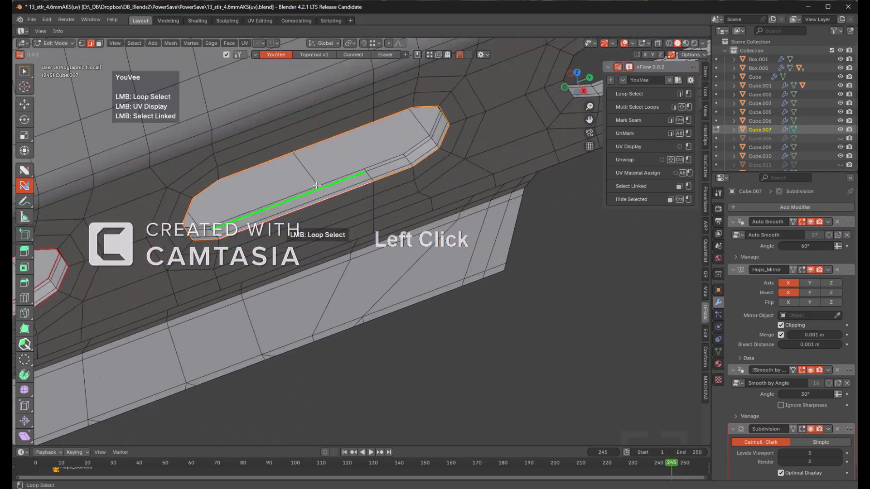
{"action": "left_click", "coordinate": [330, 180]}
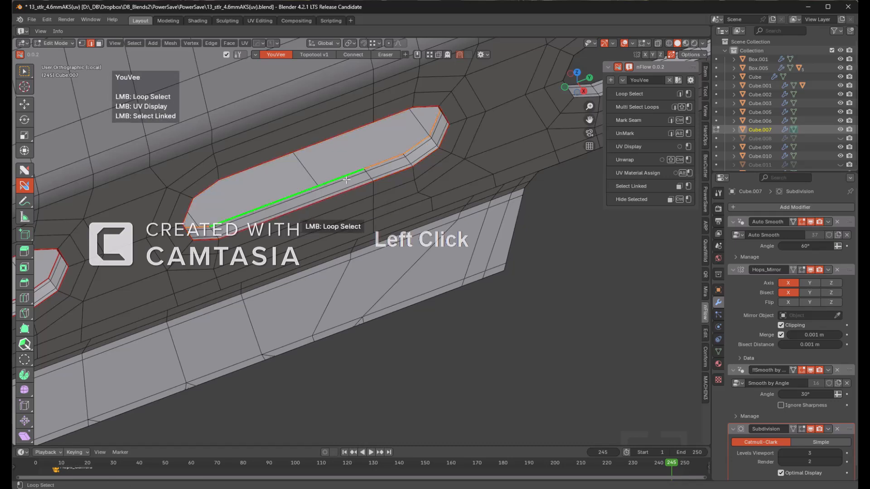
{"action": "scroll", "coordinate": [341, 180], "scroll_direction": "up", "scroll_amount": 6}
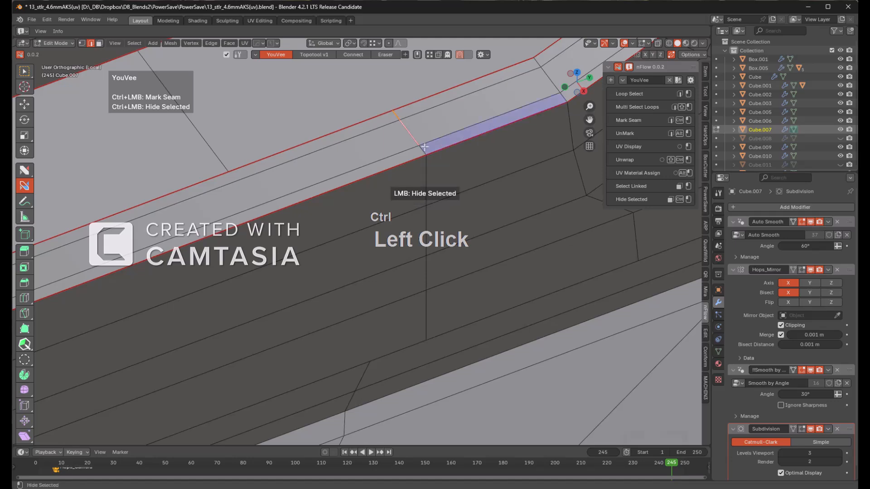
- Mark both rim loops and a short wall-crossing edge of the slot nearest the handguard's end as seams
{"action": "scroll", "coordinate": [467, 137], "scroll_direction": "down", "scroll_amount": 5}
{"action": "middle_click_drag", "start_coordinate": [466, 137], "coordinate": [346, 183]}
{"action": "scroll", "coordinate": [388, 200], "scroll_direction": "up", "scroll_amount": 3}
{"action": "scroll", "coordinate": [416, 205], "scroll_direction": "up", "scroll_amount": 2}
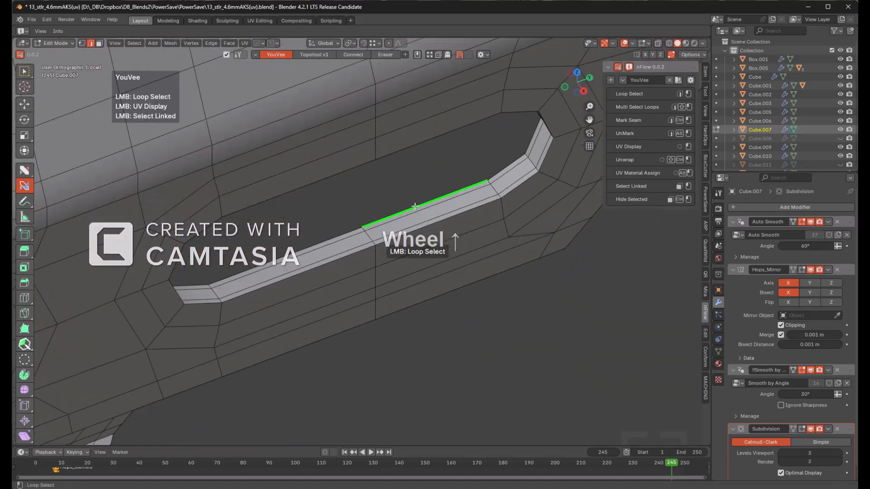
{"action": "double_click", "coordinate": [424, 228]}
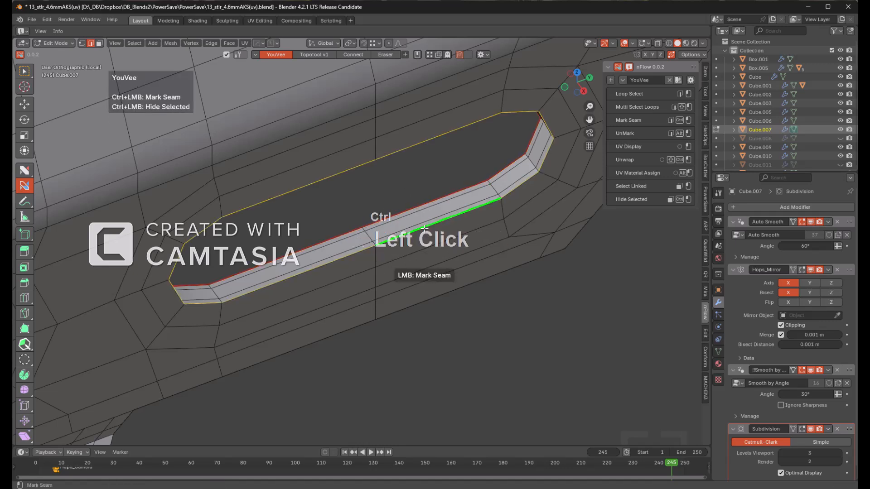
{"action": "scroll", "coordinate": [363, 230], "scroll_direction": "up", "scroll_amount": 5}
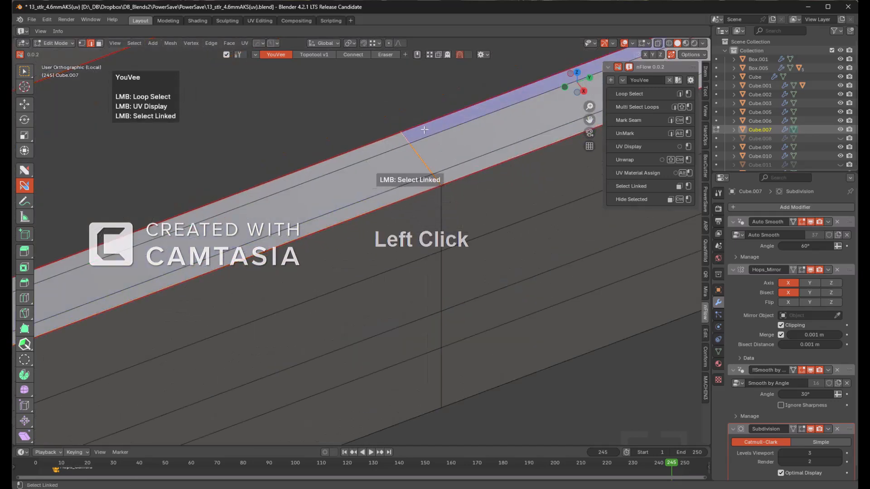
- Mark the outer and inner rim loops of the next unseamed slot, on the opposite side of the first slot, as seams
{"action": "scroll", "coordinate": [426, 130], "scroll_direction": "down", "scroll_amount": 4}
{"action": "scroll", "coordinate": [369, 151], "scroll_direction": "down", "scroll_amount": 5}
{"action": "middle_click_drag", "start_coordinate": [369, 151], "coordinate": [329, 201], "text": "shift"}
{"action": "middle_click_drag", "start_coordinate": [278, 217], "coordinate": [420, 154], "text": "shift"}
{"action": "scroll", "coordinate": [420, 154], "scroll_direction": "up", "scroll_amount": 6}
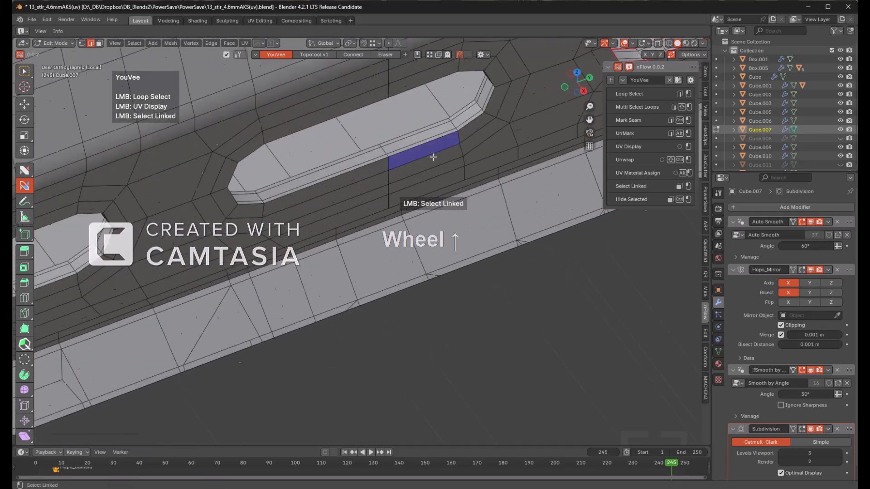
{"action": "middle_click_drag", "start_coordinate": [326, 204], "coordinate": [384, 199], "text": "shift"}
{"action": "scroll", "coordinate": [384, 199], "scroll_direction": "up", "scroll_amount": 2}
{"action": "left_click", "coordinate": [385, 199]}
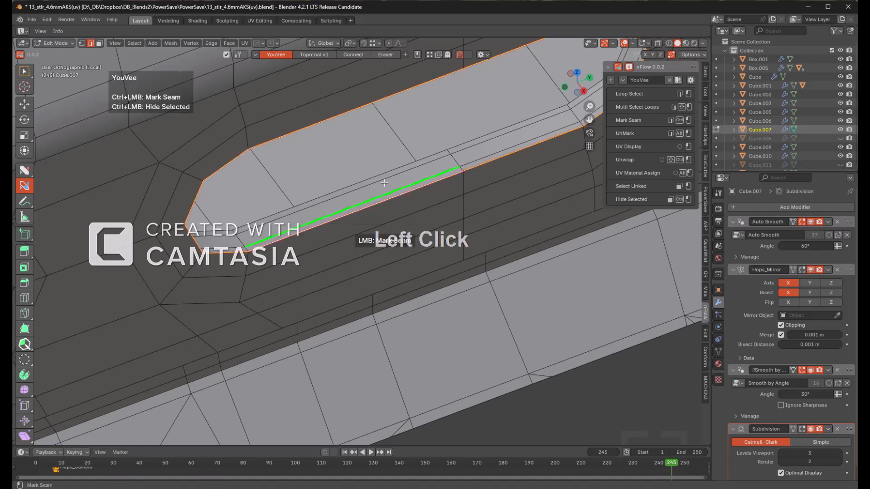
{"action": "key", "text": "ctrl"}
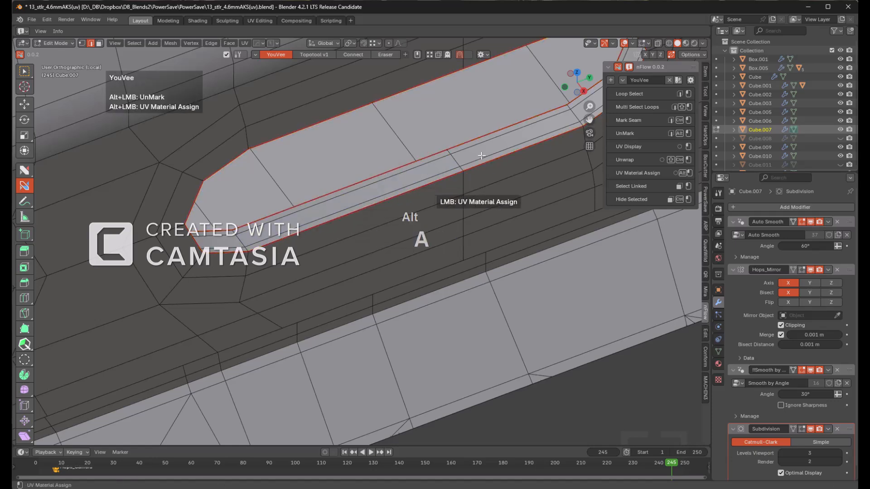
- Mark the short edge across this slot's wall as a seam to split its wall strip
{"action": "middle_click_drag", "start_coordinate": [481, 155], "coordinate": [430, 199]}
{"action": "scroll", "coordinate": [407, 157], "scroll_direction": "up", "scroll_amount": 3}
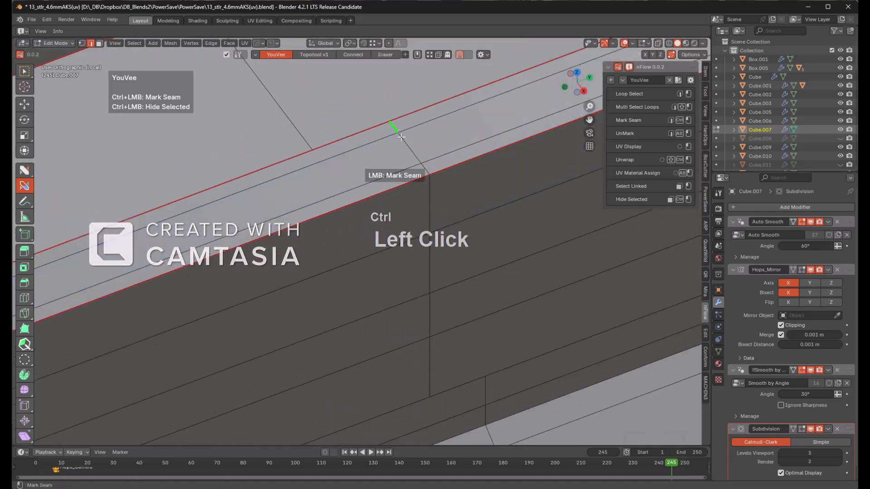
{"action": "scroll", "coordinate": [425, 164], "scroll_direction": "down", "scroll_amount": 5}
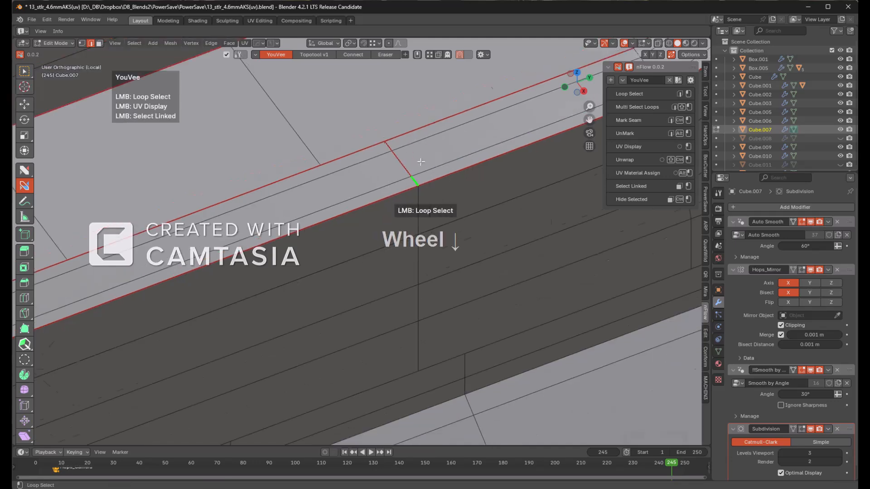
- Mark the rim loops and a short edge across the wall of the following slot in the row as seams
{"action": "scroll", "coordinate": [461, 150], "scroll_direction": "up", "scroll_amount": 3}
{"action": "key", "text": "shift"}
{"action": "scroll", "coordinate": [371, 153], "scroll_direction": "up", "scroll_amount": 3}
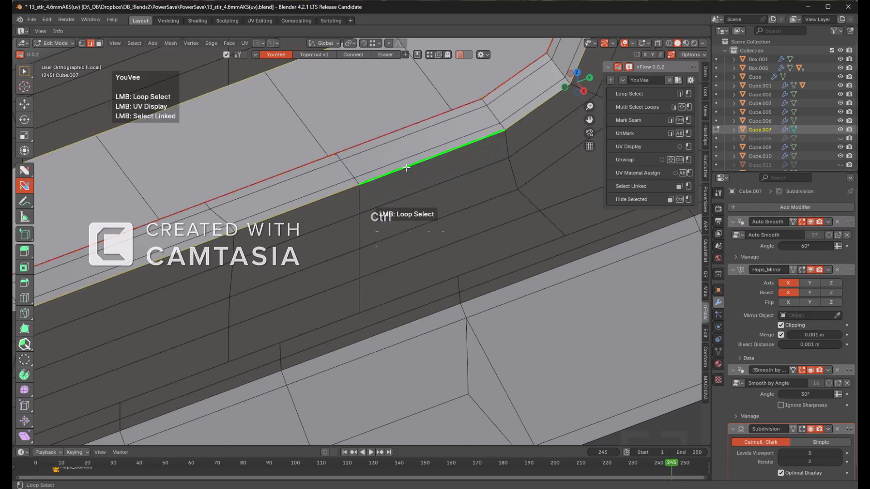
{"action": "key", "text": "ctrl"}
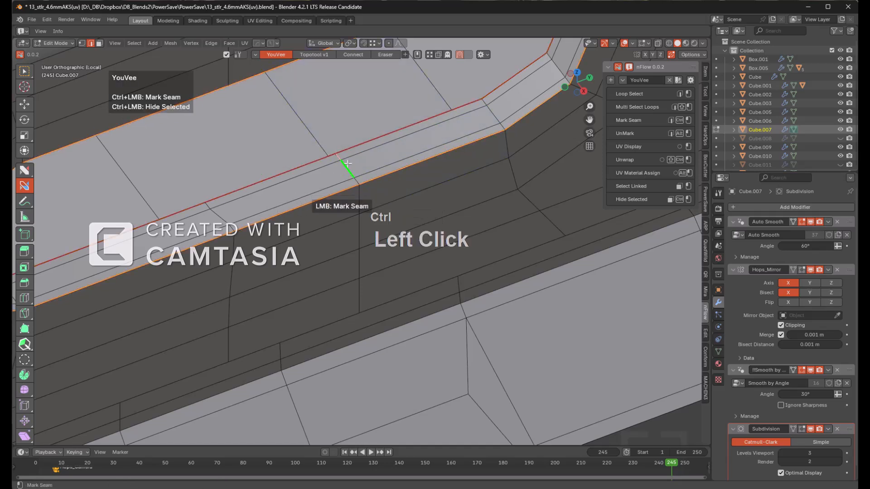
{"action": "left_click", "coordinate": [351, 174], "text": "alt"}
- Mark both rim loops and a short wall-crossing edge of the slot beside the second round hole as seams
{"action": "scroll", "coordinate": [352, 168], "scroll_direction": "down", "scroll_amount": 5}
{"action": "middle_click_drag", "start_coordinate": [276, 192], "coordinate": [408, 163], "text": "shift"}
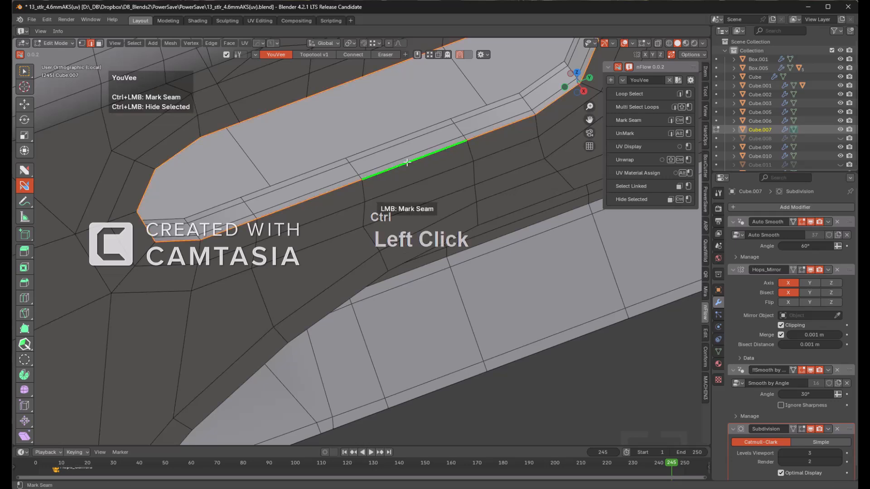
{"action": "scroll", "coordinate": [442, 112], "scroll_direction": "up", "scroll_amount": 3}
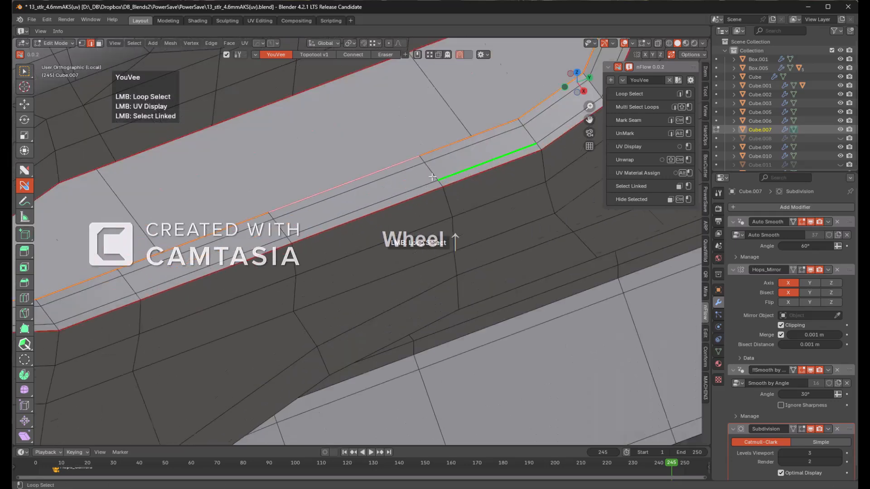
{"action": "left_click", "coordinate": [461, 140], "text": "ctrl"}
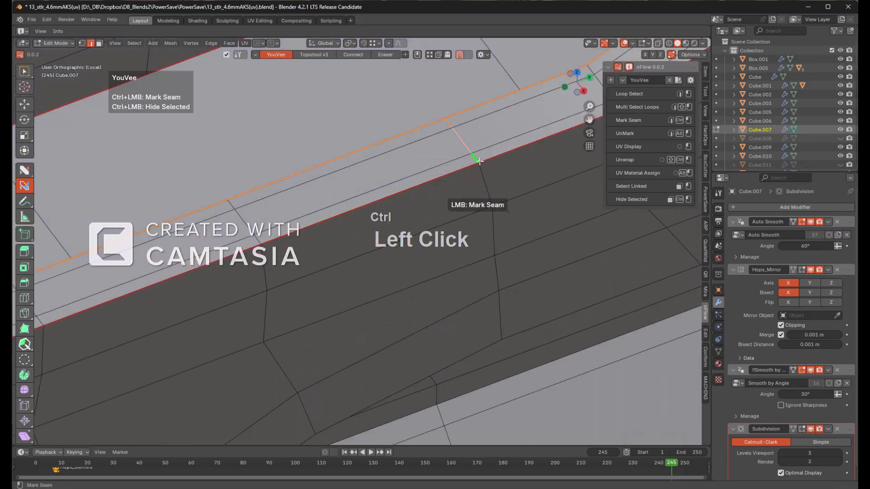
- Mark the outer and inner rim loops of the second round hole as seams and clear the selection
{"action": "scroll", "coordinate": [365, 108], "scroll_direction": "down", "scroll_amount": 4}
{"action": "middle_click_drag", "start_coordinate": [351, 101], "coordinate": [389, 186], "text": "shift"}
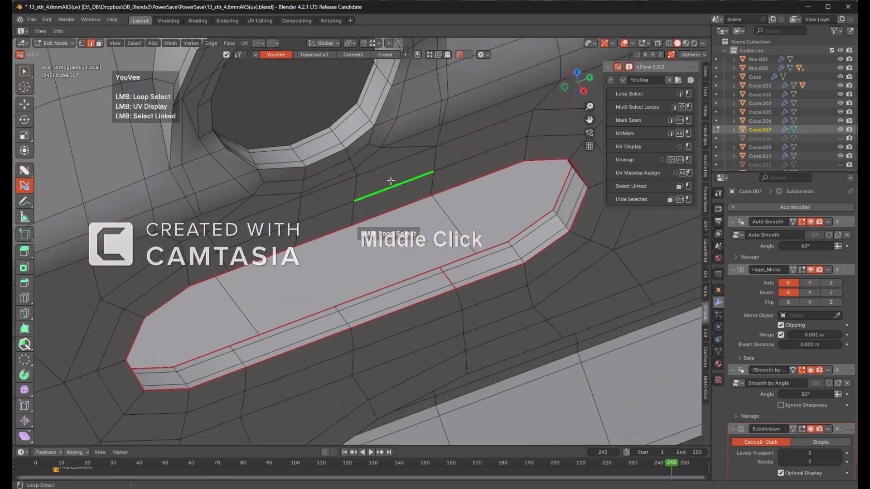
{"action": "key", "text": "ctrl"}
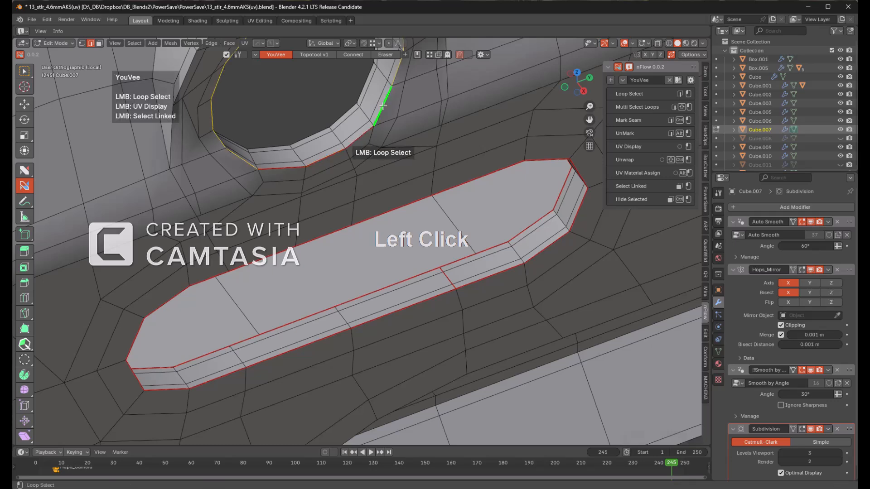
{"action": "key", "text": "alt+z"}
{"action": "key", "text": "alt+a"}
{"action": "key", "text": "alt+z"}
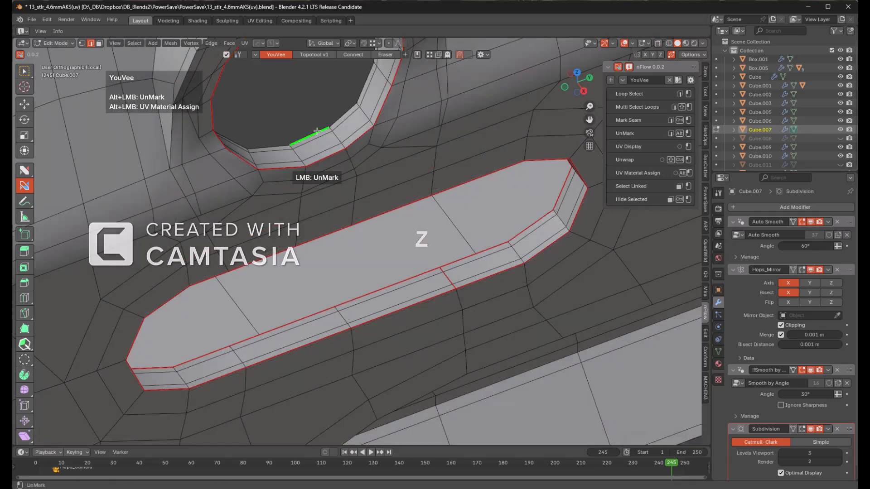
{"action": "left_click", "coordinate": [360, 91], "text": "ctrl"}
{"action": "key", "text": "alt+a"}
- Mark the short edge across the second round hole's wall as a seam and deselect everything
{"action": "scroll", "coordinate": [376, 102], "scroll_direction": "down", "scroll_amount": 7}
{"action": "middle_click_drag", "start_coordinate": [392, 113], "coordinate": [436, 139], "text": "shift"}
{"action": "scroll", "coordinate": [448, 140], "scroll_direction": "up", "scroll_amount": 8}
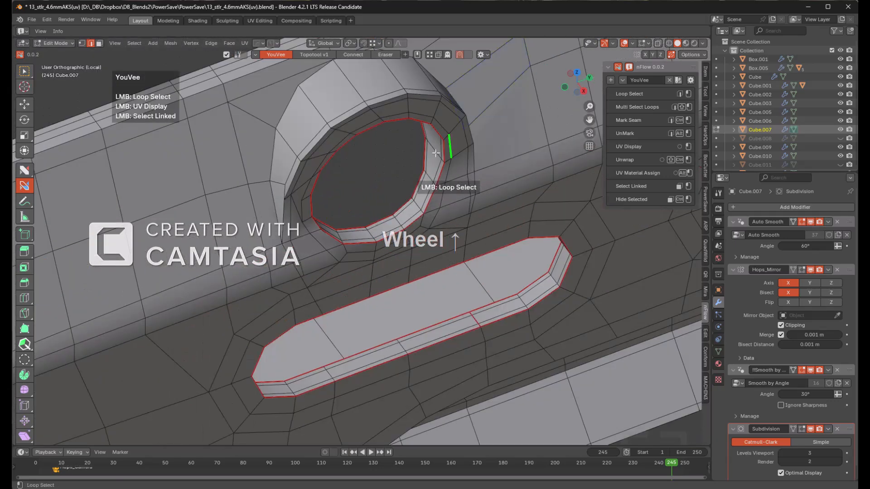
{"action": "scroll", "coordinate": [415, 185], "scroll_direction": "up", "scroll_amount": 4}
{"action": "left_click", "coordinate": [391, 157], "text": "ctrl"}
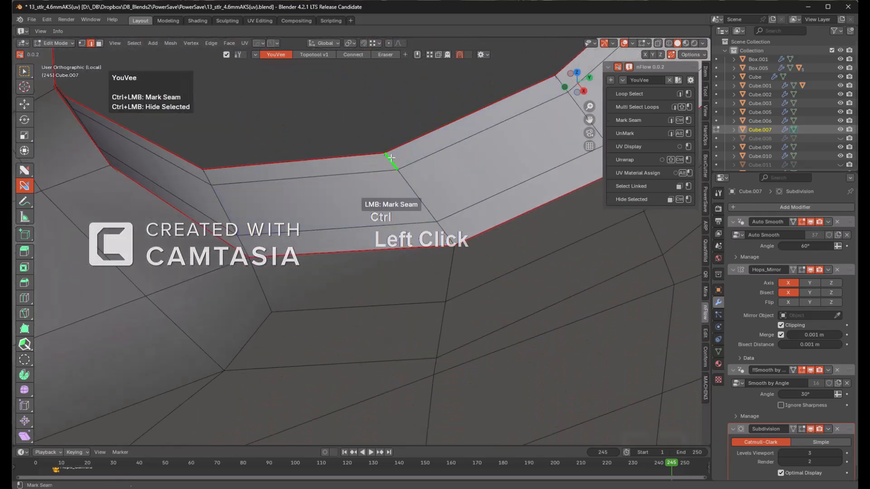
{"action": "key", "text": "alt+a"}
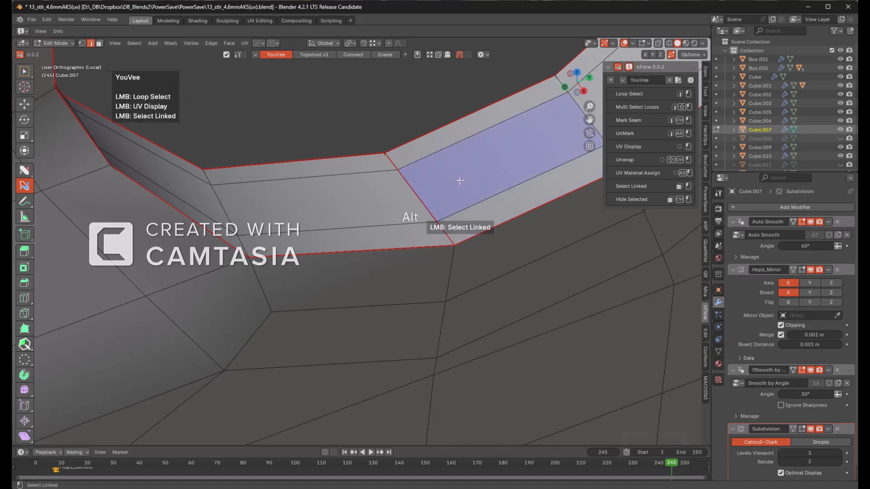
- Mark the edge loops along the handguard's chamfered end rim, including the lower angled stretch, as seams
{"action": "scroll", "coordinate": [458, 177], "scroll_direction": "down", "scroll_amount": 16}
{"action": "middle_click_drag", "start_coordinate": [491, 163], "coordinate": [407, 174], "text": "shift"}
{"action": "scroll", "coordinate": [406, 173], "scroll_direction": "down", "scroll_amount": 5}
{"action": "middle_click_drag", "start_coordinate": [312, 166], "coordinate": [372, 217]}
{"action": "scroll", "coordinate": [390, 145], "scroll_direction": "up", "scroll_amount": 5}
{"action": "scroll", "coordinate": [408, 183], "scroll_direction": "down", "scroll_amount": 2}
{"action": "middle_click_drag", "start_coordinate": [435, 145], "coordinate": [386, 181], "text": "shift"}
{"action": "scroll", "coordinate": [382, 184], "scroll_direction": "up", "scroll_amount": 3}
{"action": "scroll", "coordinate": [387, 181], "scroll_direction": "up", "scroll_amount": 4}
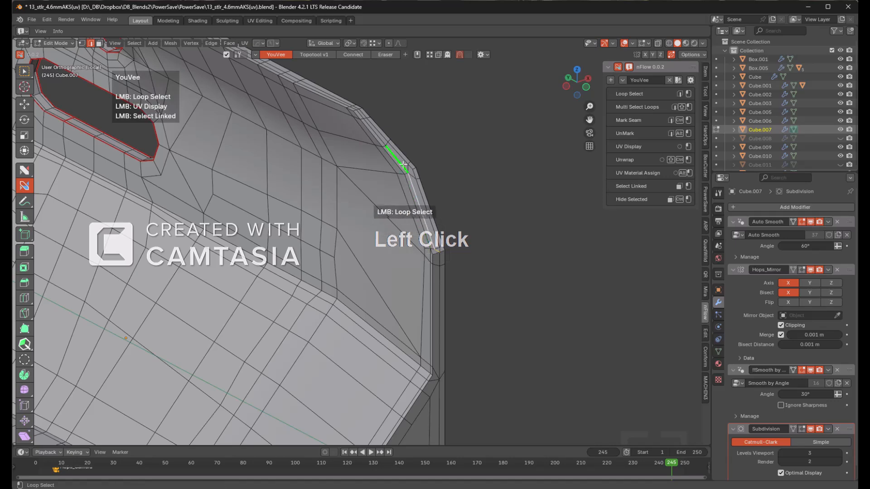
{"action": "middle_click_drag", "start_coordinate": [398, 164], "coordinate": [414, 177], "text": "shift"}
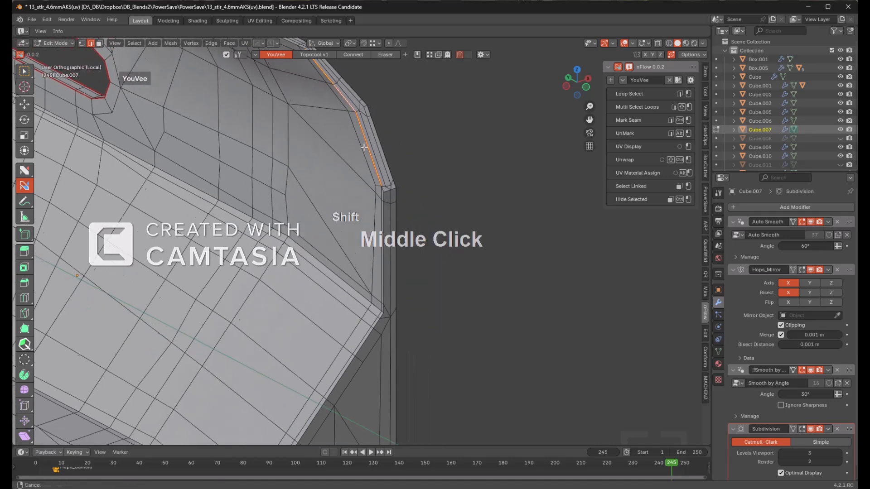
{"action": "scroll", "coordinate": [418, 180], "scroll_direction": "up", "scroll_amount": 3}
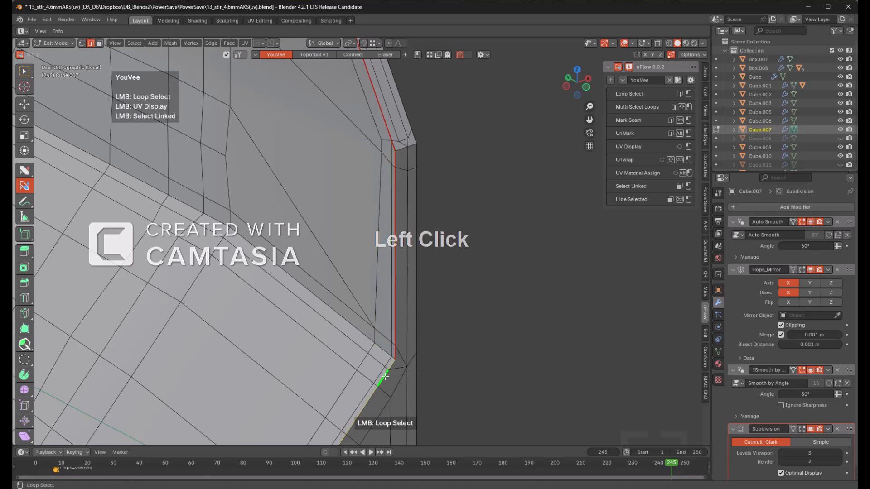
{"action": "middle_click_drag", "start_coordinate": [420, 278], "coordinate": [445, 168], "text": "shift"}
- Mark the rim loop of the round recess on the handguard's underside as a seam
{"action": "scroll", "coordinate": [376, 169], "scroll_direction": "down", "scroll_amount": 5}
{"action": "middle_click_drag", "start_coordinate": [376, 169], "coordinate": [408, 154], "text": "shift"}
{"action": "scroll", "coordinate": [384, 136], "scroll_direction": "down", "scroll_amount": 1}
{"action": "middle_click_drag", "start_coordinate": [408, 154], "coordinate": [331, 226], "text": "shift"}
{"action": "scroll", "coordinate": [351, 171], "scroll_direction": "up", "scroll_amount": 3}
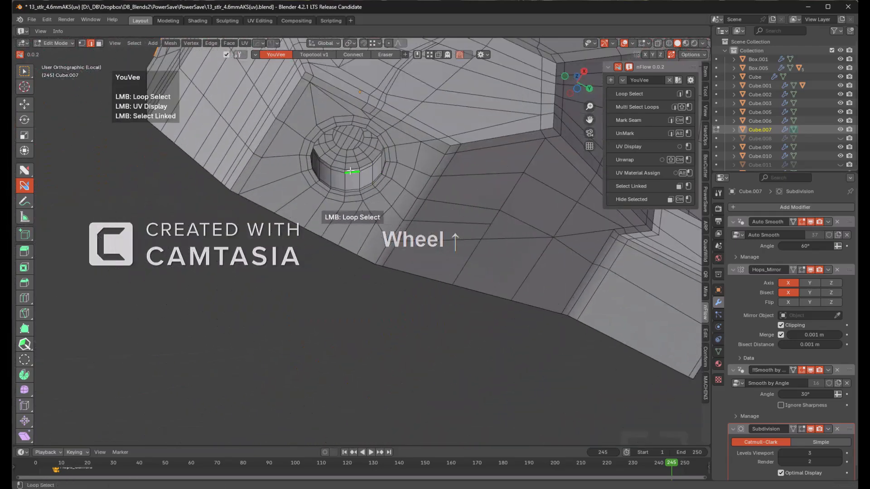
{"action": "scroll", "coordinate": [366, 186], "scroll_direction": "up", "scroll_amount": 5}
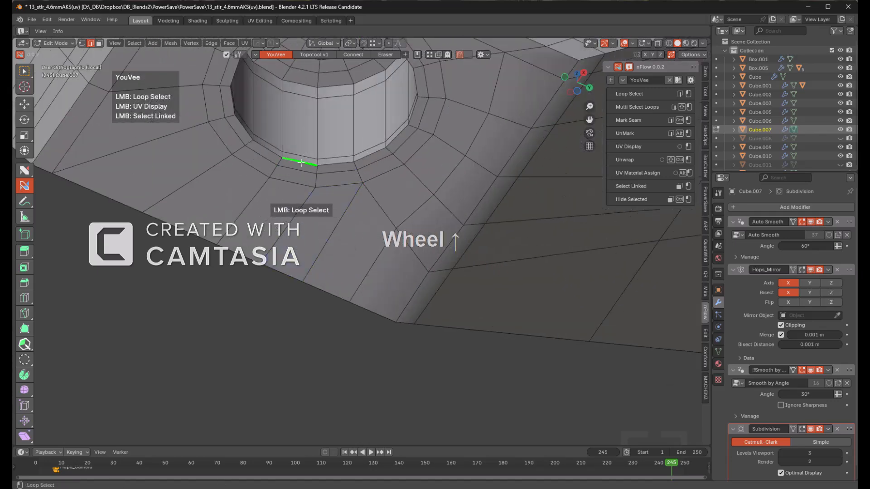
{"action": "left_click", "coordinate": [301, 162], "text": "ctrl"}
- Mark the long lengthwise edge between the upper slotted side and the lower slotted panel as a seam
{"action": "middle_click_drag", "start_coordinate": [301, 163], "coordinate": [344, 231], "text": "shift"}
{"action": "scroll", "coordinate": [395, 205], "scroll_direction": "down", "scroll_amount": 3}
{"action": "middle_click_drag", "start_coordinate": [471, 148], "coordinate": [384, 223], "text": "shift"}
{"action": "scroll", "coordinate": [384, 224], "scroll_direction": "down", "scroll_amount": 1}
{"action": "scroll", "coordinate": [371, 191], "scroll_direction": "down", "scroll_amount": 3}
{"action": "middle_click_drag", "start_coordinate": [362, 152], "coordinate": [290, 190]}
{"action": "scroll", "coordinate": [379, 155], "scroll_direction": "down", "scroll_amount": 3}
{"action": "key", "text": "KP_End"}
{"action": "scroll", "coordinate": [361, 161], "scroll_direction": "up", "scroll_amount": 2}
{"action": "middle_click_drag", "start_coordinate": [290, 190], "coordinate": [289, 130], "text": "shift"}
{"action": "scroll", "coordinate": [289, 130], "scroll_direction": "up", "scroll_amount": 2}
{"action": "middle_click_drag", "start_coordinate": [237, 135], "coordinate": [258, 222], "text": "shift"}
{"action": "scroll", "coordinate": [321, 193], "scroll_direction": "up", "scroll_amount": 1}
{"action": "scroll", "coordinate": [258, 221], "scroll_direction": "down", "scroll_amount": 4}
{"action": "middle_click_drag", "start_coordinate": [190, 226], "coordinate": [207, 220], "text": "shift"}
{"action": "scroll", "coordinate": [184, 224], "scroll_direction": "up", "scroll_amount": 2}
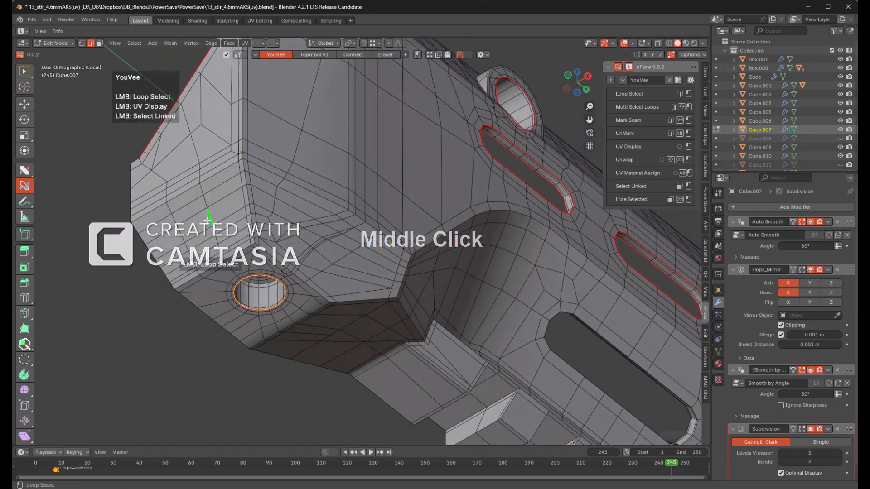
{"action": "middle_click_drag", "start_coordinate": [418, 205], "coordinate": [317, 277]}
{"action": "scroll", "coordinate": [308, 274], "scroll_direction": "up", "scroll_amount": 2}
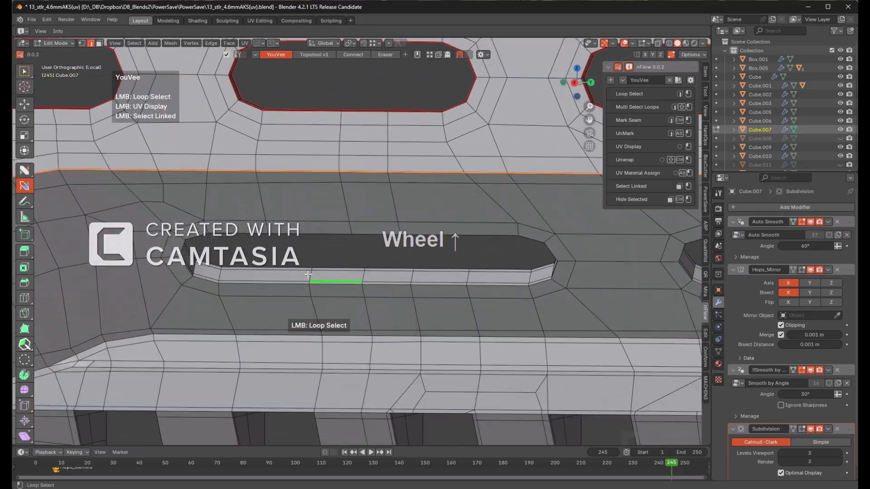
- Mark both rim loops and a short wall-crossing edge of the first slot in the lower row as seams
{"action": "left_click", "coordinate": [279, 267], "text": "ctrl"}
{"action": "left_click", "coordinate": [279, 285], "text": "ctrl"}
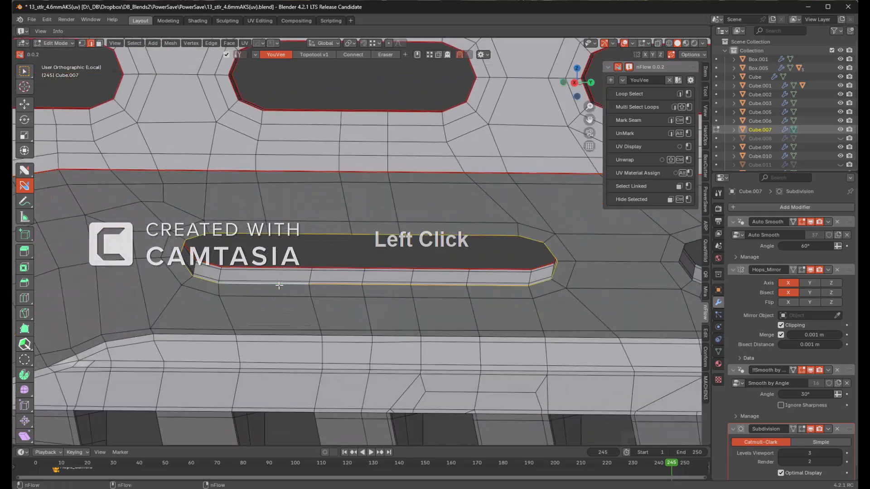
{"action": "middle_click_drag", "start_coordinate": [349, 297], "coordinate": [365, 263], "text": "shift"}
{"action": "scroll", "coordinate": [366, 263], "scroll_direction": "up", "scroll_amount": 6}
{"action": "key", "text": "alt+a"}
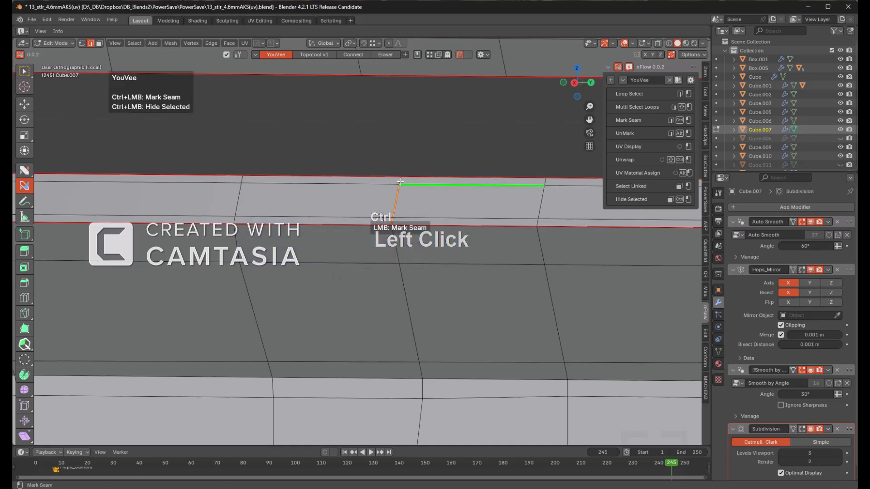
{"action": "key", "text": "z"}
{"action": "key", "text": "Escape"}
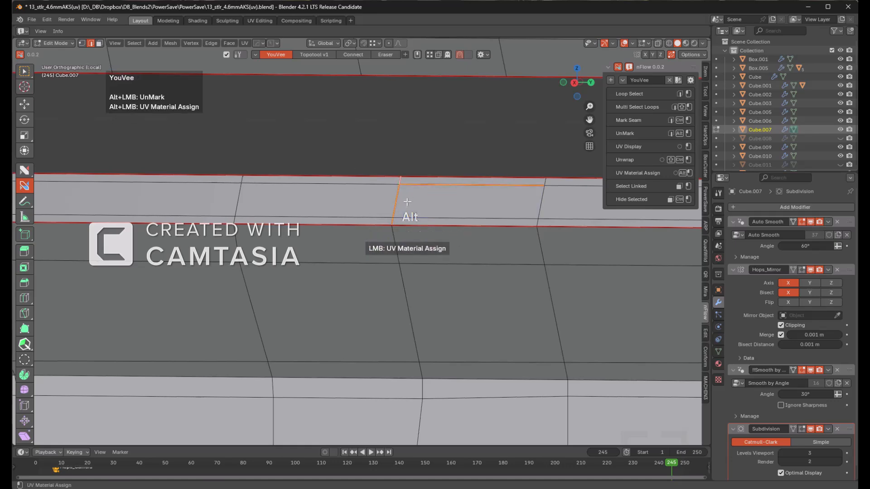
- Mark both rim loops and a short wall-crossing edge of the second lower slot as seams and clear the selection
{"action": "scroll", "coordinate": [455, 187], "scroll_direction": "down", "scroll_amount": 5}
{"action": "middle_click_drag", "start_coordinate": [494, 206], "coordinate": [326, 200], "text": "shift"}
{"action": "scroll", "coordinate": [456, 227], "scroll_direction": "up", "scroll_amount": 3}
{"action": "left_click", "coordinate": [480, 223]}
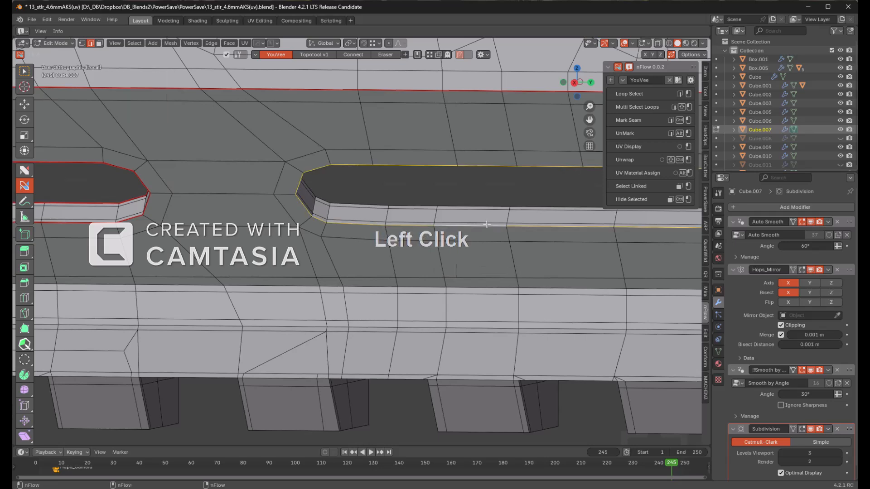
{"action": "middle_click_drag", "start_coordinate": [486, 224], "coordinate": [385, 185], "text": "shift"}
{"action": "scroll", "coordinate": [410, 202], "scroll_direction": "up", "scroll_amount": 3}
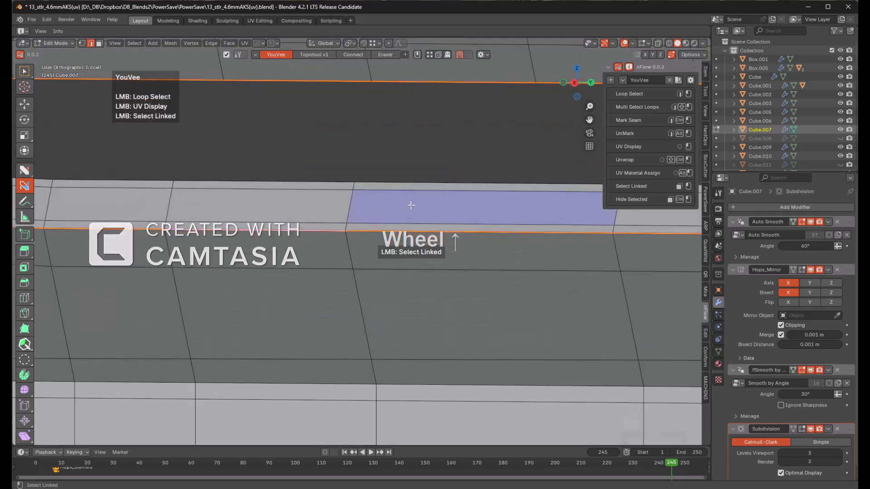
{"action": "left_click", "coordinate": [419, 179], "text": "ctrl"}
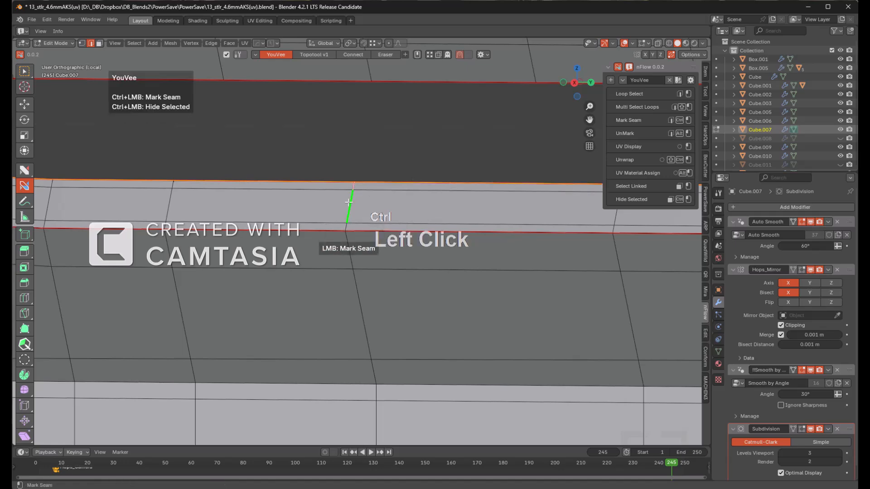
{"action": "left_click", "coordinate": [350, 221], "text": "ctrl"}
{"action": "key", "text": "alt+a"}
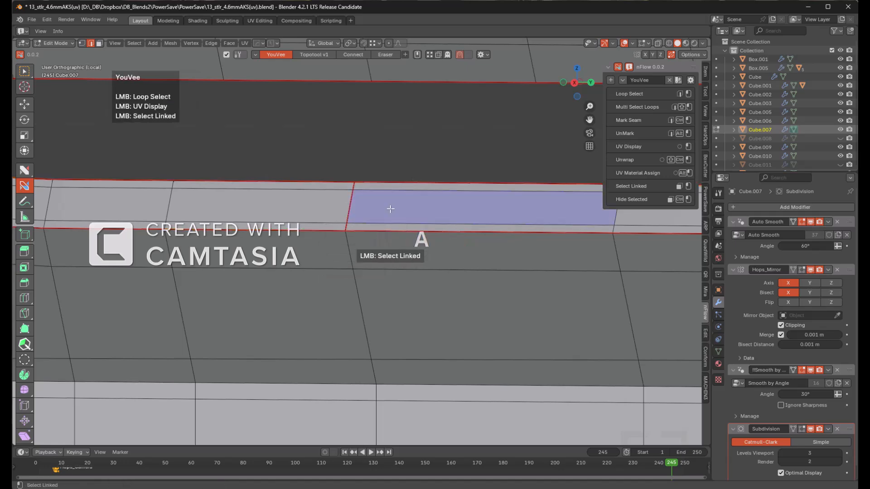
- Mark both rim loops and a short edge across the wall of the third lower slot as seams
{"action": "scroll", "coordinate": [446, 205], "scroll_direction": "down", "scroll_amount": 5}
{"action": "middle_click_drag", "start_coordinate": [471, 226], "coordinate": [282, 236], "text": "shift"}
{"action": "scroll", "coordinate": [408, 227], "scroll_direction": "down", "scroll_amount": 2}
{"action": "middle_click_drag", "start_coordinate": [422, 226], "coordinate": [376, 206], "text": "shift"}
{"action": "scroll", "coordinate": [377, 205], "scroll_direction": "up", "scroll_amount": 2}
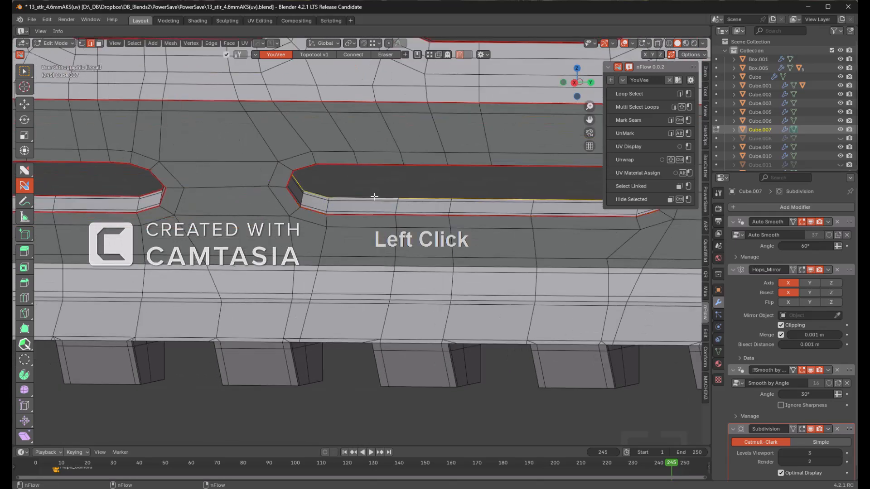
{"action": "middle_click_drag", "start_coordinate": [380, 196], "coordinate": [394, 233], "text": "shift"}
{"action": "scroll", "coordinate": [267, 204], "scroll_direction": "up", "scroll_amount": 6}
{"action": "scroll", "coordinate": [372, 237], "scroll_direction": "up", "scroll_amount": 2}
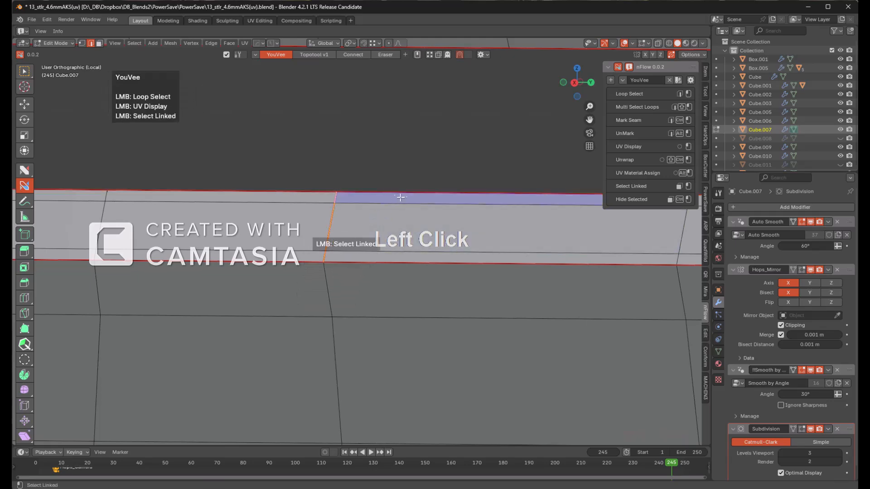
- Mark the rim loops and a short wall edge of the last lower slot as seams and deselect everything
{"action": "scroll", "coordinate": [414, 188], "scroll_direction": "down", "scroll_amount": 7}
{"action": "middle_click_drag", "start_coordinate": [452, 197], "coordinate": [305, 185], "text": "shift"}
{"action": "middle_click_drag", "start_coordinate": [501, 193], "coordinate": [164, 165], "text": "shift"}
{"action": "scroll", "coordinate": [353, 202], "scroll_direction": "up", "scroll_amount": 1}
{"action": "scroll", "coordinate": [353, 201], "scroll_direction": "up", "scroll_amount": 1}
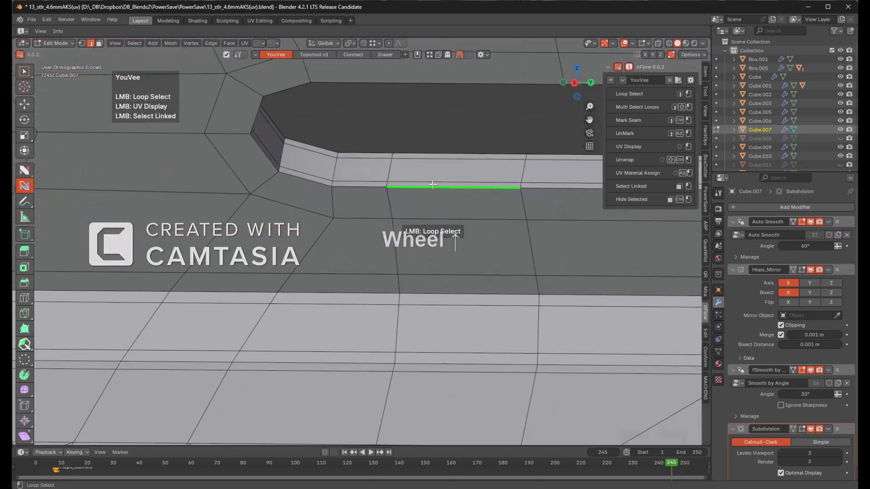
{"action": "left_click", "coordinate": [442, 150]}
{"action": "left_click", "coordinate": [443, 150], "text": "ctrl"}
{"action": "middle_click_drag", "start_coordinate": [513, 135], "coordinate": [242, 163], "text": "shift"}
{"action": "key", "text": "alt+a"}
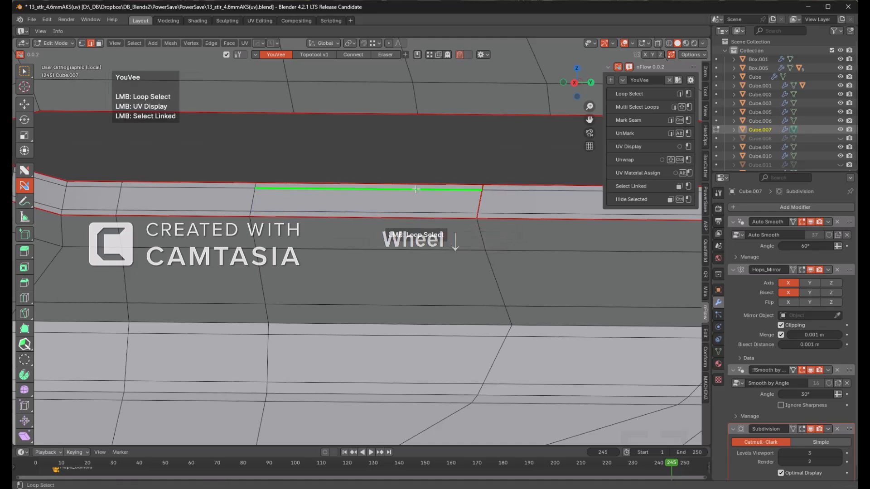
- Mark the lengthwise edge loop along the handguard's inner upper border as a seam
{"action": "scroll", "coordinate": [428, 191], "scroll_direction": "down", "scroll_amount": 4}
{"action": "middle_click_drag", "start_coordinate": [431, 194], "coordinate": [430, 209], "text": "shift"}
{"action": "scroll", "coordinate": [408, 217], "scroll_direction": "down", "scroll_amount": 3}
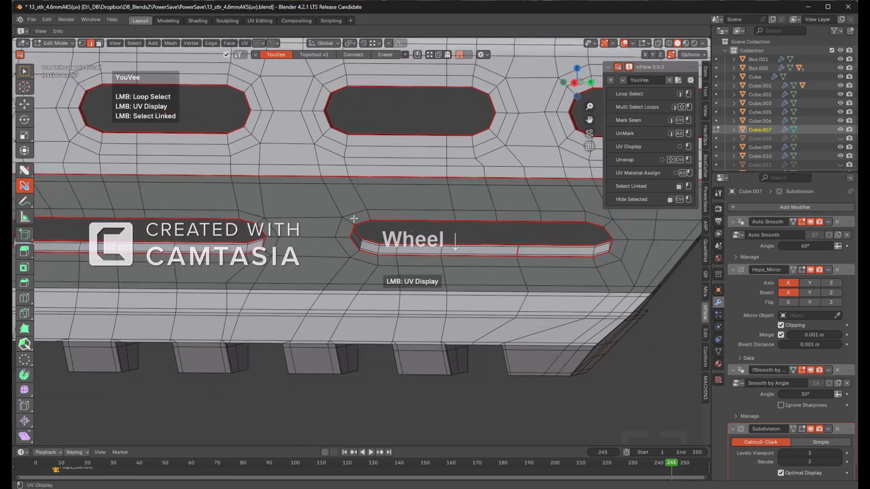
{"action": "scroll", "coordinate": [260, 201], "scroll_direction": "up", "scroll_amount": 4, "text": "shift"}
{"action": "middle_click_drag", "start_coordinate": [260, 200], "coordinate": [363, 172]}
{"action": "scroll", "coordinate": [363, 172], "scroll_direction": "up", "scroll_amount": 2}
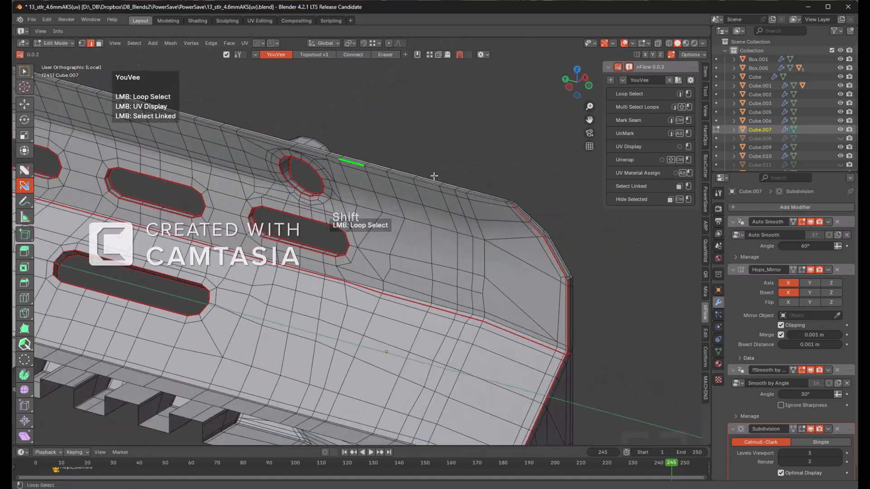
{"action": "middle_click_drag", "start_coordinate": [433, 175], "coordinate": [344, 188], "text": "shift"}
{"action": "scroll", "coordinate": [379, 188], "scroll_direction": "up", "scroll_amount": 2}
{"action": "scroll", "coordinate": [436, 172], "scroll_direction": "down", "scroll_amount": 1}
{"action": "scroll", "coordinate": [435, 171], "scroll_direction": "up", "scroll_amount": 2}
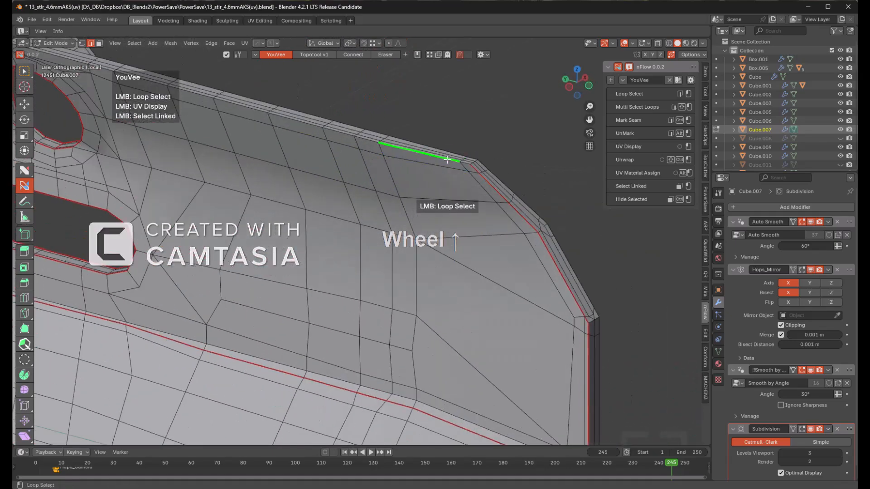
{"action": "left_click", "coordinate": [440, 158], "text": "ctrl"}
- Mark the inner edge loop around the handguard's opposite end rim as a seam
{"action": "middle_click_drag", "start_coordinate": [236, 102], "coordinate": [391, 182], "text": "shift"}
{"action": "scroll", "coordinate": [392, 182], "scroll_direction": "down", "scroll_amount": 4}
{"action": "middle_click_drag", "start_coordinate": [179, 115], "coordinate": [436, 190], "text": "shift"}
{"action": "middle_click_drag", "start_coordinate": [222, 155], "coordinate": [431, 186], "text": "shift"}
{"action": "middle_click_drag", "start_coordinate": [190, 153], "coordinate": [384, 181], "text": "shift"}
{"action": "scroll", "coordinate": [315, 155], "scroll_direction": "up", "scroll_amount": 4}
{"action": "scroll", "coordinate": [357, 148], "scroll_direction": "up", "scroll_amount": 2}
{"action": "left_click", "coordinate": [351, 129]}
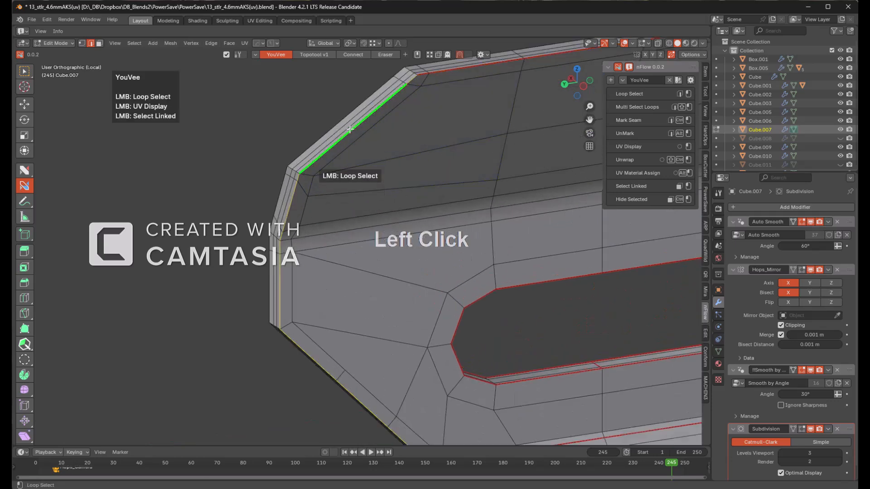
- Select the linked faces of the lower inner panel to check its seam boundary at the rim corner, and deselect
{"action": "scroll", "coordinate": [365, 124], "scroll_direction": "down", "scroll_amount": 7}
{"action": "middle_click_drag", "start_coordinate": [439, 222], "coordinate": [363, 189], "text": "shift"}
{"action": "scroll", "coordinate": [406, 157], "scroll_direction": "up", "scroll_amount": 3}
{"action": "scroll", "coordinate": [337, 210], "scroll_direction": "up", "scroll_amount": 3}
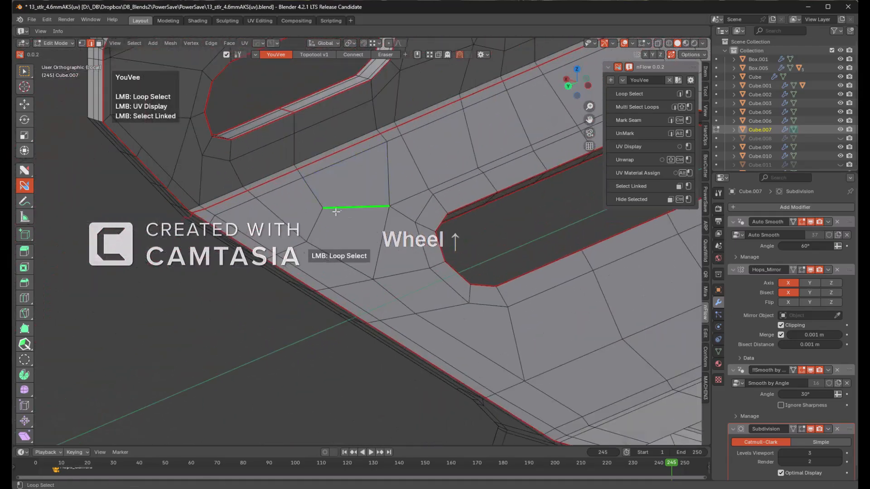
{"action": "middle_click_drag", "start_coordinate": [270, 197], "coordinate": [360, 229], "text": "shift"}
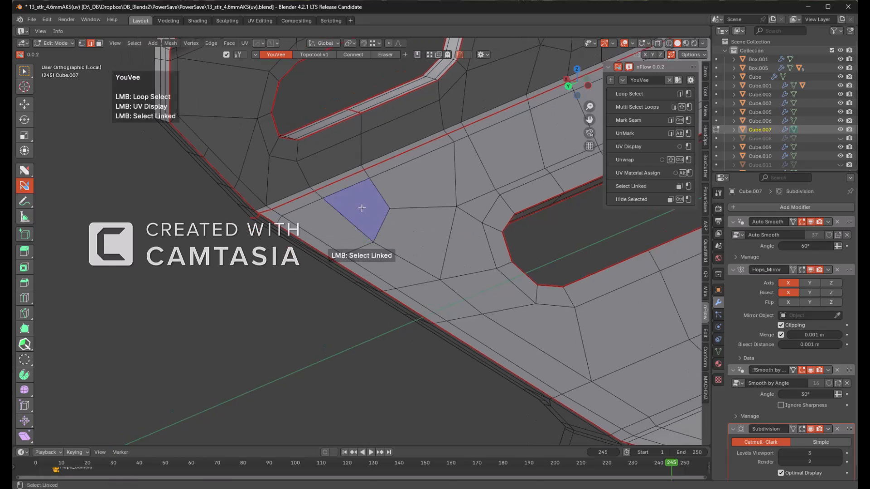
{"action": "left_click", "coordinate": [362, 208]}
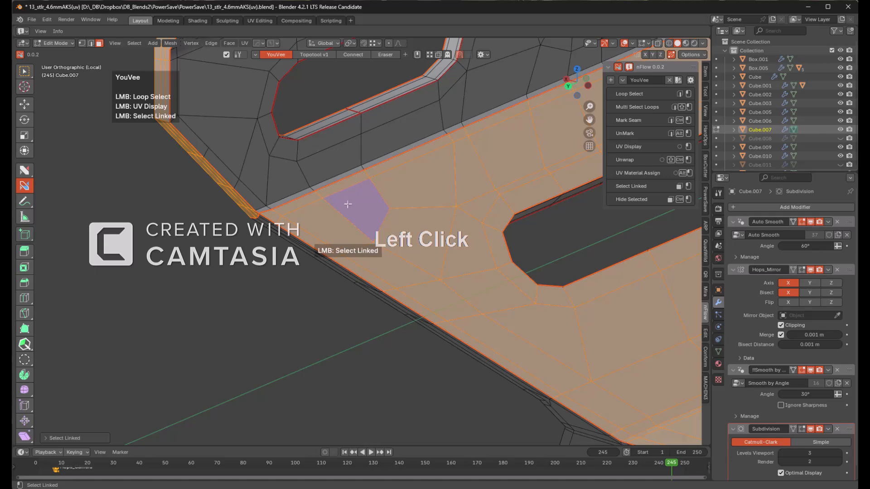
{"action": "mouse_move", "coordinate": [340, 207]}
{"action": "middle_mouse_down"}
{"action": "mouse_move", "coordinate": [338, 213]}
{"action": "mouse_move", "coordinate": [334, 200]}
{"action": "middle_mouse_up"}
{"action": "scroll", "coordinate": [371, 199], "scroll_direction": "up", "scroll_amount": 3}
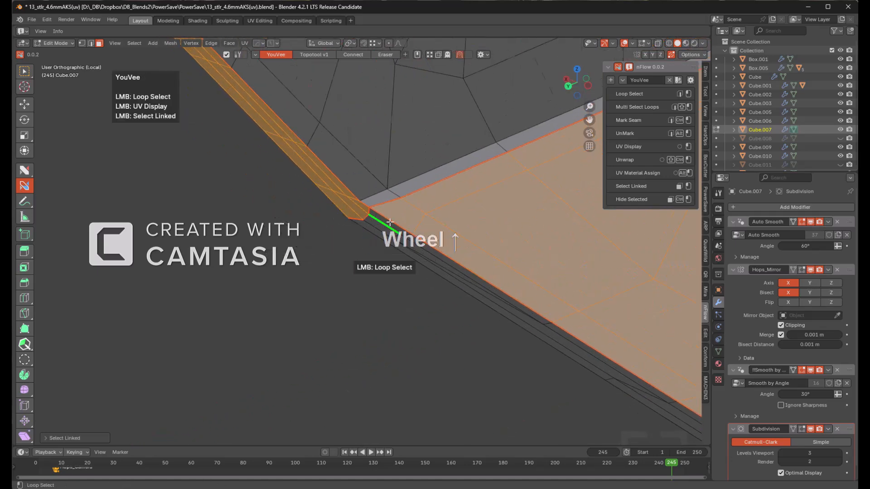
{"action": "key", "text": "alt+a"}
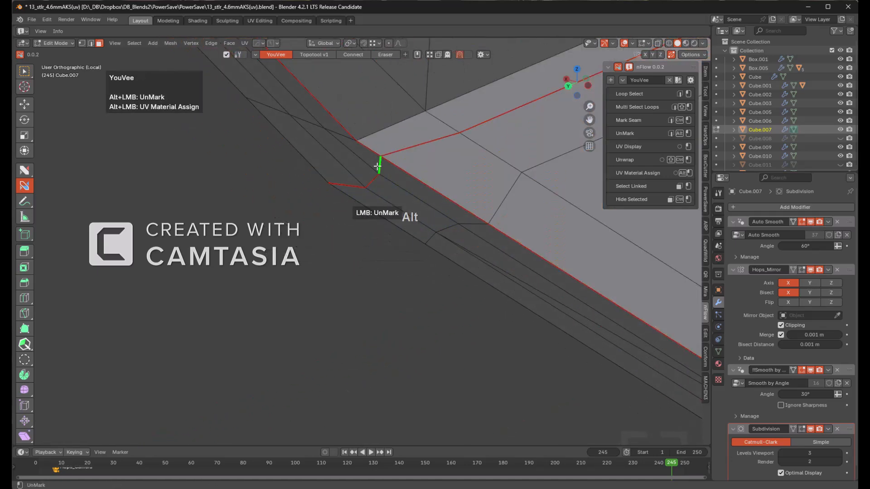
- Correct the short seam edges crossing the end rim's corner where it meets the lengthwise seam
{"action": "scroll", "coordinate": [397, 155], "scroll_direction": "down", "scroll_amount": 2}
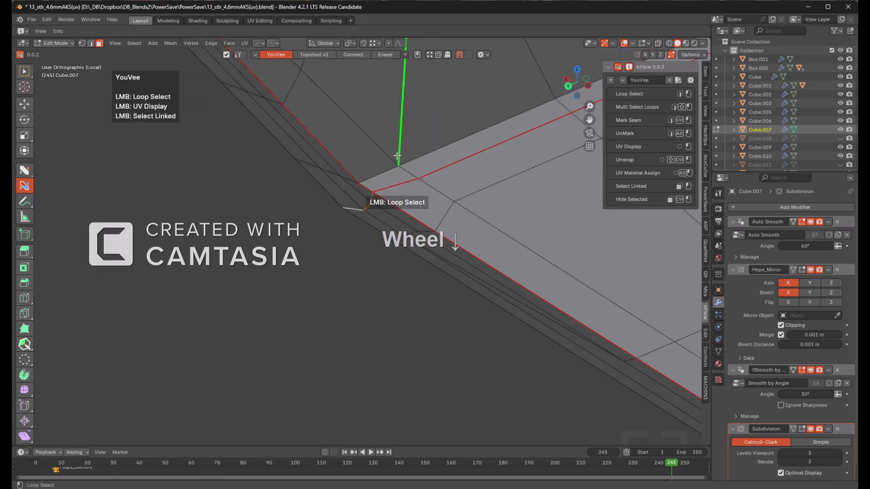
{"action": "mouse_move", "coordinate": [372, 184]}
{"action": "middle_mouse_down"}
{"action": "mouse_move", "coordinate": [412, 161]}
{"action": "mouse_move", "coordinate": [450, 115]}
{"action": "mouse_move", "coordinate": [333, 180]}
{"action": "mouse_move", "coordinate": [381, 174]}
{"action": "middle_mouse_up"}
{"action": "scroll", "coordinate": [333, 181], "scroll_direction": "up", "scroll_amount": 2}
{"action": "scroll", "coordinate": [333, 181], "scroll_direction": "down", "scroll_amount": 1}
{"action": "scroll", "coordinate": [381, 174], "scroll_direction": "down", "scroll_amount": 1}
{"action": "middle_click_drag", "start_coordinate": [317, 181], "coordinate": [395, 125]}
{"action": "scroll", "coordinate": [391, 113], "scroll_direction": "down", "scroll_amount": 3}
{"action": "scroll", "coordinate": [363, 179], "scroll_direction": "up", "scroll_amount": 7}
{"action": "scroll", "coordinate": [347, 185], "scroll_direction": "down", "scroll_amount": 1}
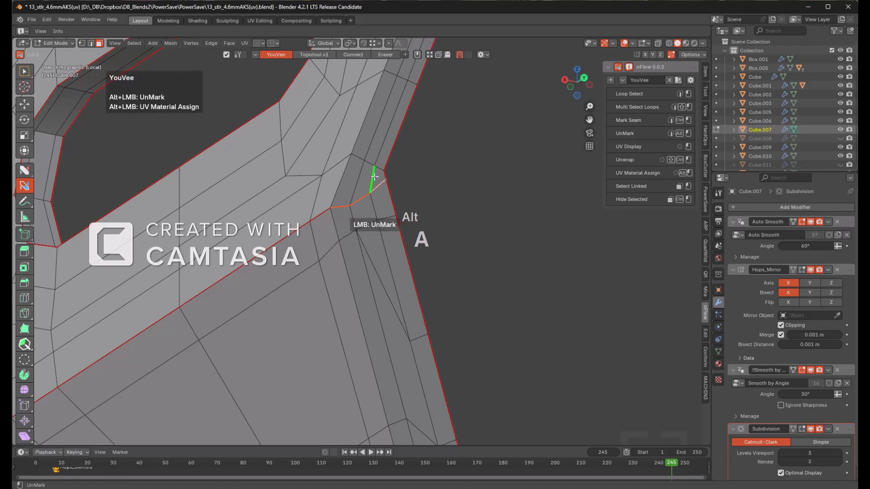
{"action": "scroll", "coordinate": [358, 204], "scroll_direction": "down", "scroll_amount": 5}
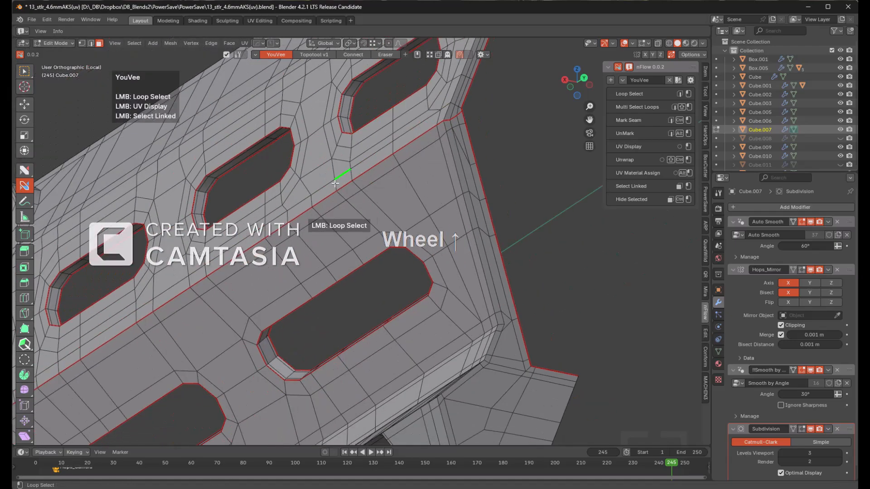
- Examine the seams along the handguard's slotted outer side and its end rim
{"action": "middle_click_drag", "start_coordinate": [340, 222], "coordinate": [329, 196], "text": "shift"}
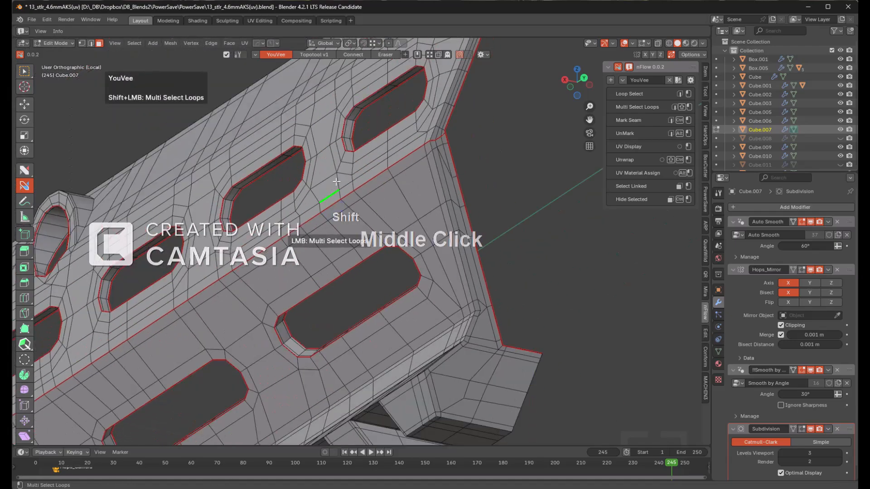
{"action": "scroll", "coordinate": [329, 196], "scroll_direction": "down", "scroll_amount": 3}
{"action": "middle_click_drag", "start_coordinate": [379, 95], "coordinate": [413, 68]}
{"action": "middle_click_drag", "start_coordinate": [382, 200], "coordinate": [317, 217], "text": "shift"}
{"action": "scroll", "coordinate": [374, 166], "scroll_direction": "up", "scroll_amount": 3}
{"action": "scroll", "coordinate": [376, 141], "scroll_direction": "down", "scroll_amount": 5}
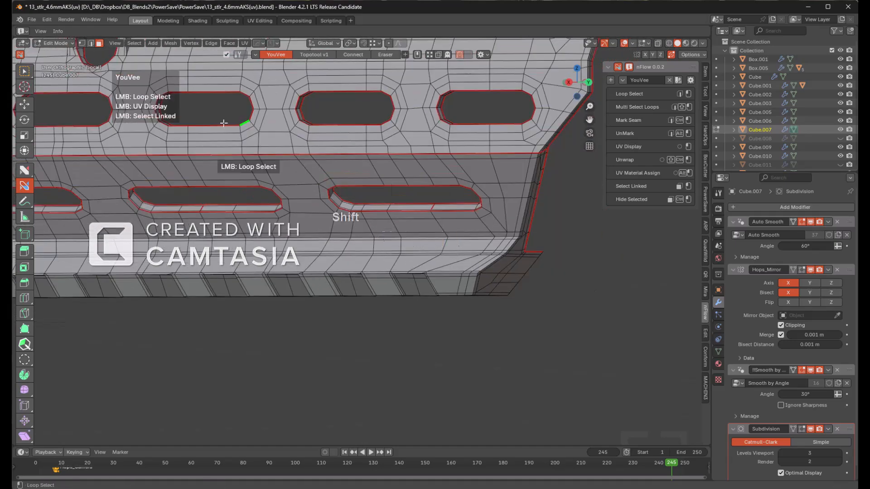
{"action": "middle_click_drag", "start_coordinate": [344, 177], "coordinate": [355, 212], "text": "shift"}
{"action": "middle_click_drag", "start_coordinate": [364, 142], "coordinate": [434, 158], "text": "shift"}
{"action": "scroll", "coordinate": [458, 168], "scroll_direction": "up", "scroll_amount": 3}
- Select the linked faces of the handguard's upper slotted side in face mode and inspect the island's extent
{"action": "key", "text": "3"}
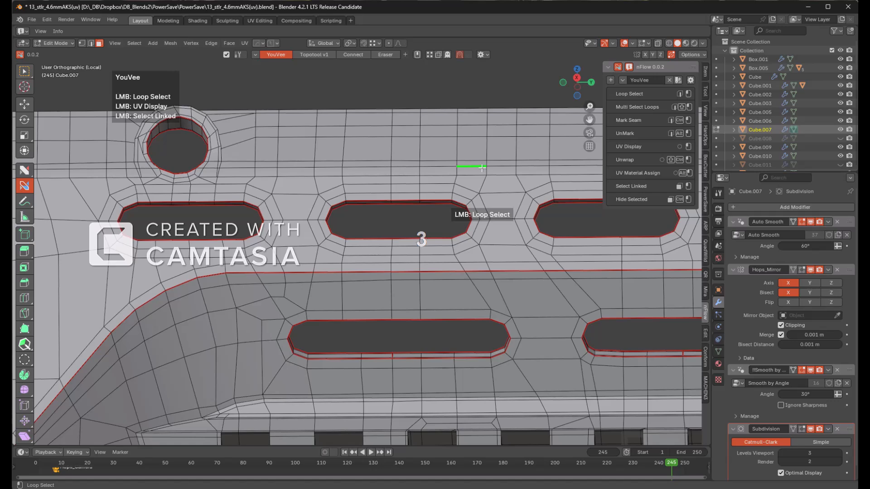
{"action": "key", "text": "l"}
{"action": "scroll", "coordinate": [469, 181], "scroll_direction": "down", "scroll_amount": 3}
{"action": "key", "text": "KP_Decimal"}
{"action": "middle_click_drag", "start_coordinate": [453, 185], "coordinate": [459, 176]}
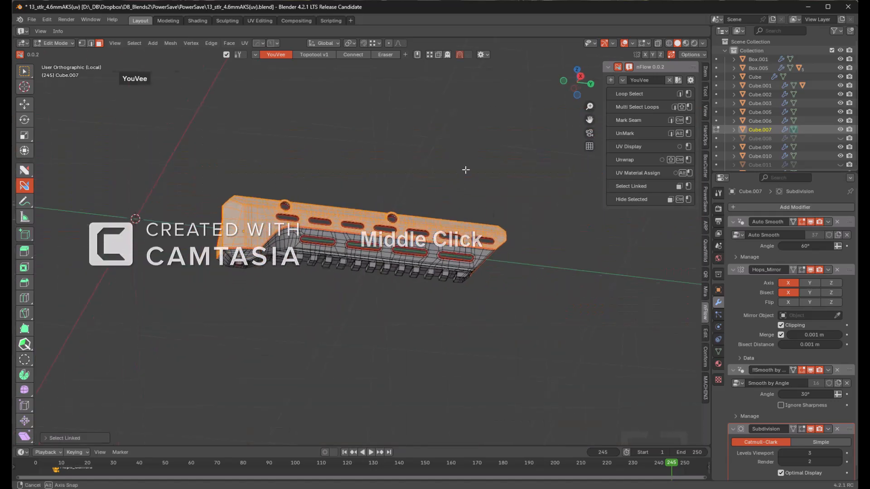
{"action": "scroll", "coordinate": [459, 175], "scroll_direction": "up", "scroll_amount": 4}
{"action": "scroll", "coordinate": [471, 184], "scroll_direction": "up", "scroll_amount": 2, "text": "shift"}
{"action": "scroll", "coordinate": [490, 193], "scroll_direction": "up", "scroll_amount": 4}
{"action": "scroll", "coordinate": [513, 167], "scroll_direction": "up", "scroll_amount": 2}
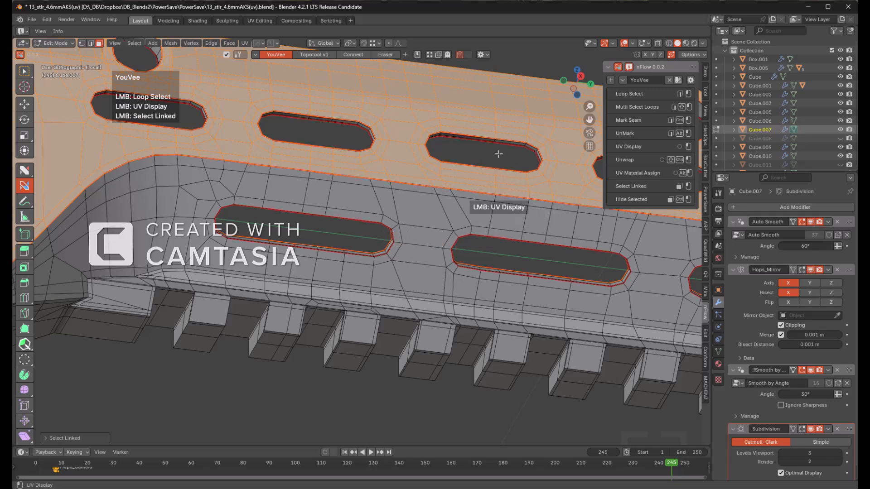
- Unwrap the selected upper slotted side of the handguard, display its UVs, and deselect
{"action": "key", "text": "ctrl+shift"}
{"action": "left_click", "coordinate": [495, 160], "text": "ctrl+shift"}
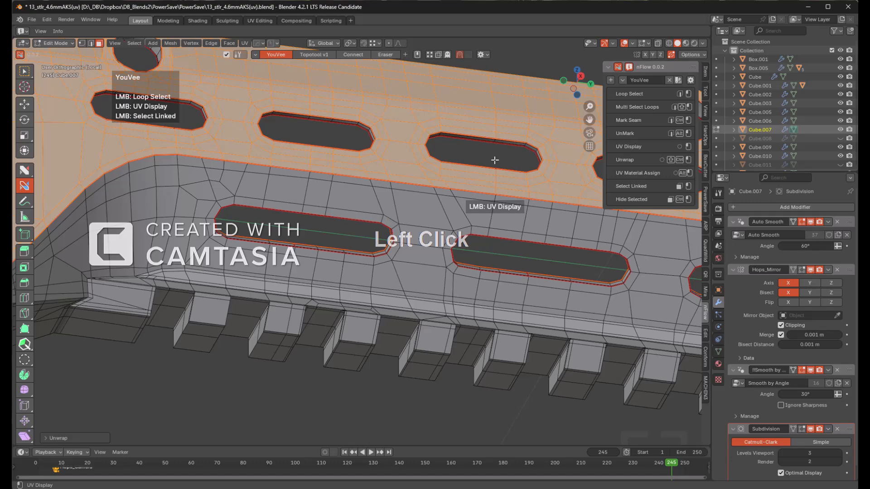
{"action": "left_click", "coordinate": [495, 160]}
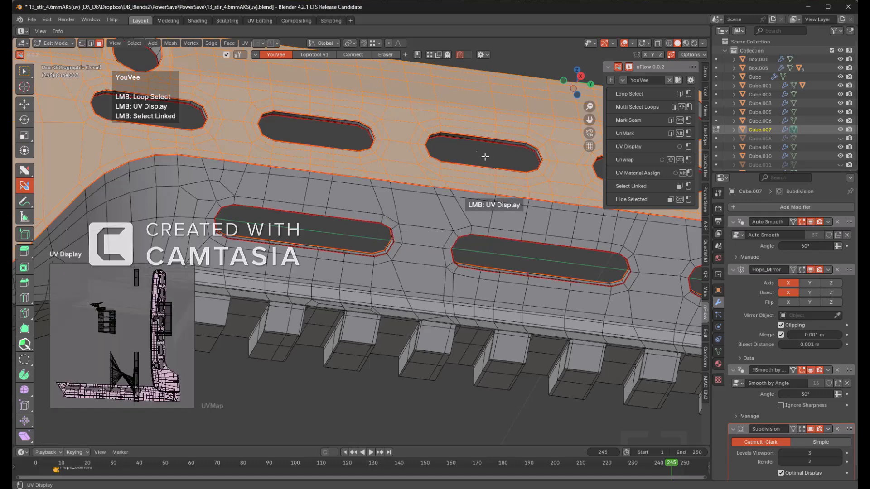
{"action": "scroll", "coordinate": [469, 292], "scroll_direction": "up", "scroll_amount": 3}
{"action": "middle_click_drag", "start_coordinate": [469, 292], "coordinate": [488, 234]}
{"action": "key", "text": "alt+a"}
- Select the linked upper slotted island beside the chamfered end rim, unwrap it, display its UVs and hide it
{"action": "middle_click_drag", "start_coordinate": [563, 271], "coordinate": [431, 201], "text": "shift"}
{"action": "scroll", "coordinate": [446, 191], "scroll_direction": "up", "scroll_amount": 2}
{"action": "key", "text": "3"}
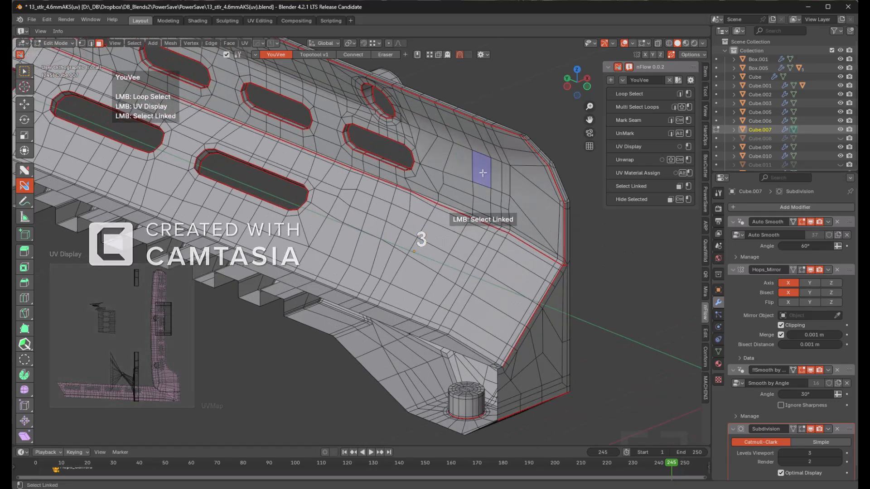
{"action": "left_click", "coordinate": [483, 173]}
{"action": "middle_click_drag", "start_coordinate": [379, 237], "coordinate": [443, 185]}
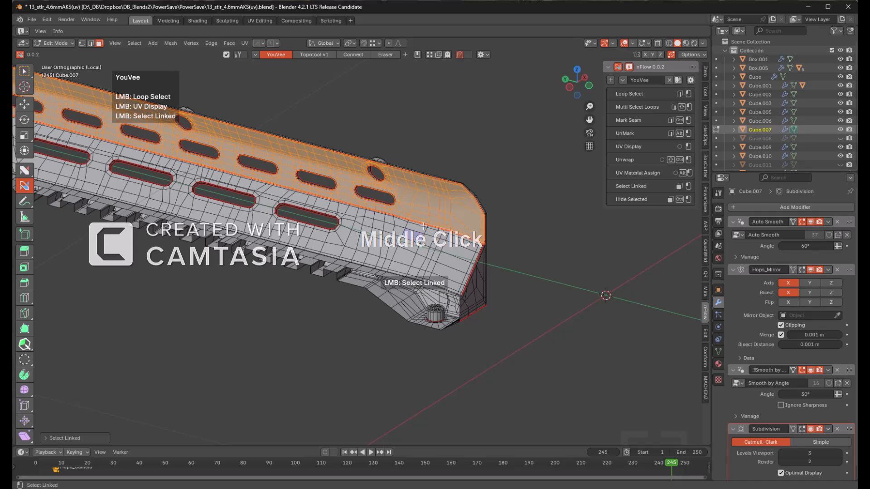
{"action": "left_click", "coordinate": [510, 187]}
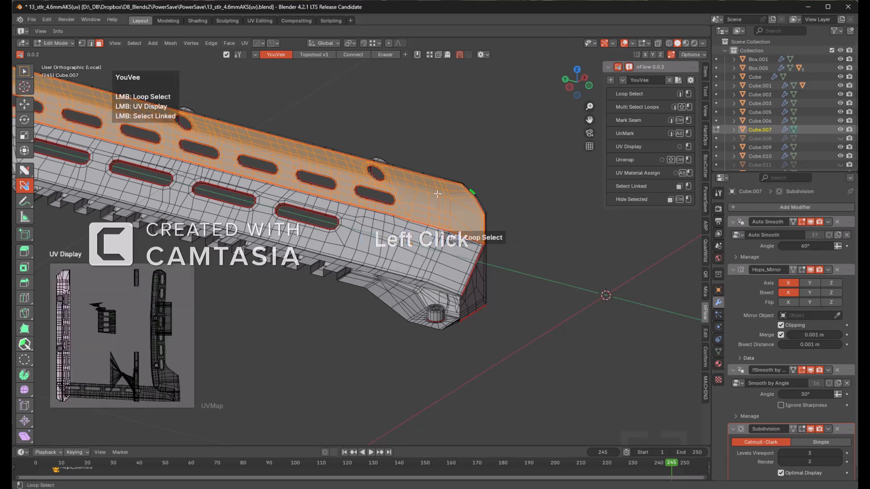
{"action": "key", "text": "h"}
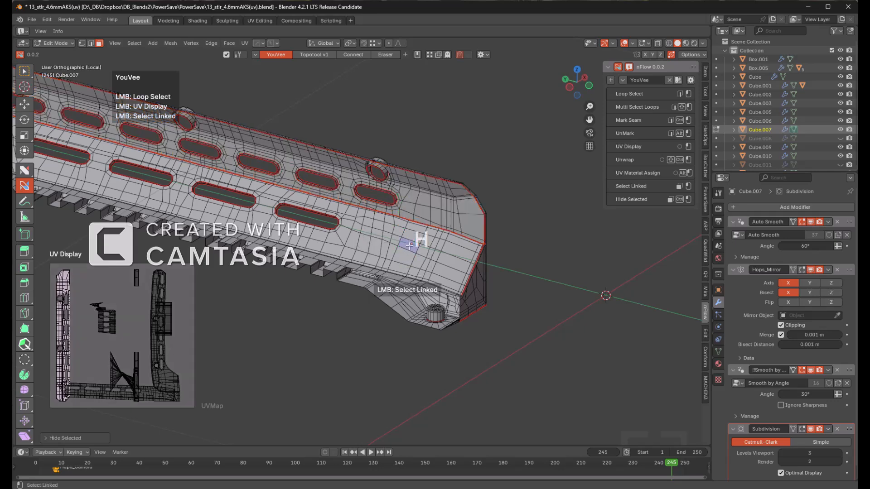
- Mark the short missing seam edge at the lower rim corner beside the cylindrical peg, and deselect everything
{"action": "left_click", "coordinate": [407, 246]}
{"action": "key", "text": "alt+a"}
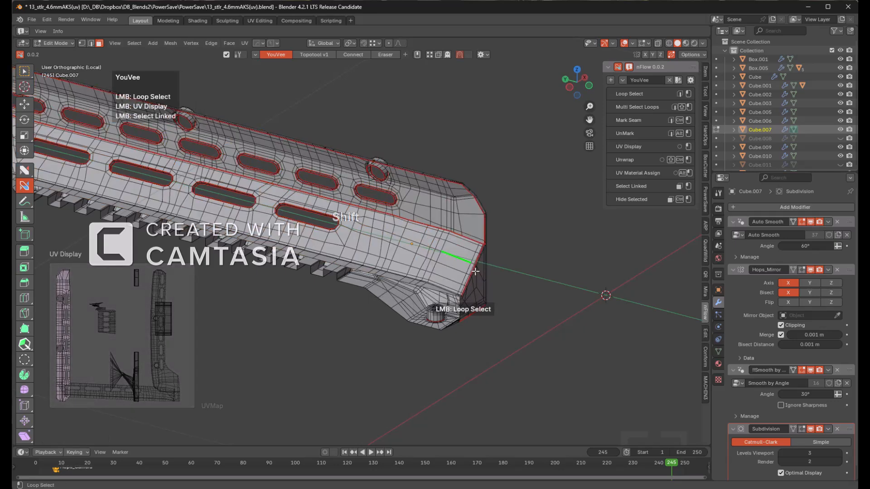
{"action": "scroll", "coordinate": [403, 188], "scroll_direction": "up", "scroll_amount": 2}
{"action": "scroll", "coordinate": [403, 188], "scroll_direction": "up", "scroll_amount": 4}
{"action": "scroll", "coordinate": [377, 214], "scroll_direction": "down", "scroll_amount": 1}
{"action": "middle_click_drag", "start_coordinate": [402, 188], "coordinate": [435, 195]}
{"action": "scroll", "coordinate": [376, 216], "scroll_direction": "up", "scroll_amount": 3}
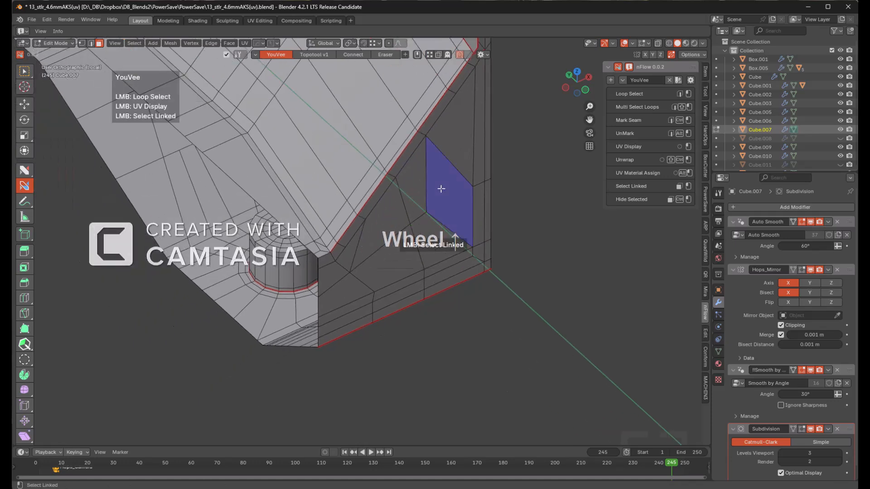
{"action": "scroll", "coordinate": [353, 260], "scroll_direction": "up", "scroll_amount": 4}
{"action": "left_click", "coordinate": [258, 284], "text": "ctrl"}
{"action": "key", "text": "alt+a"}
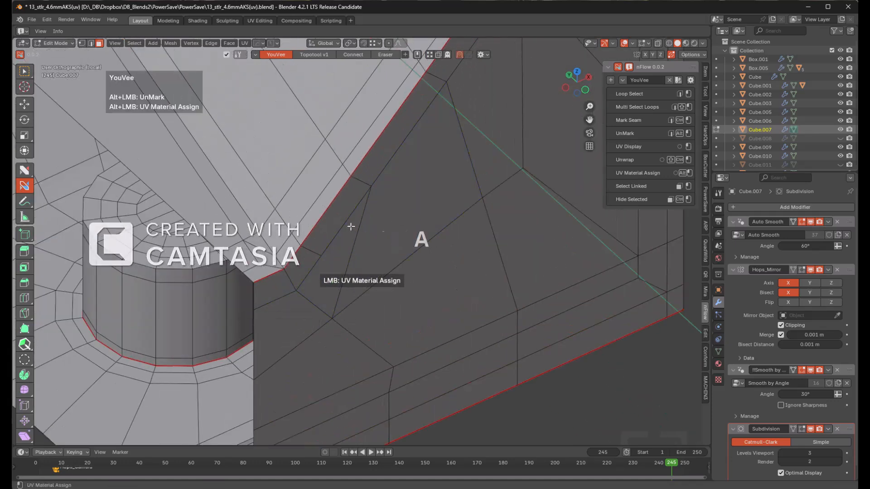
- Select the linked lower slotted side above the rail teeth, unwrap it, display its UVs and hide it
{"action": "scroll", "coordinate": [353, 231], "scroll_direction": "down", "scroll_amount": 6}
{"action": "scroll", "coordinate": [317, 219], "scroll_direction": "up", "scroll_amount": 1}
{"action": "scroll", "coordinate": [294, 213], "scroll_direction": "down", "scroll_amount": 6}
{"action": "middle_click_drag", "start_coordinate": [292, 213], "coordinate": [394, 202]}
{"action": "middle_click_drag", "start_coordinate": [200, 267], "coordinate": [390, 176], "text": "shift"}
{"action": "scroll", "coordinate": [388, 188], "scroll_direction": "up", "scroll_amount": 3}
{"action": "left_click", "coordinate": [386, 199]}
{"action": "middle_click_drag", "start_coordinate": [382, 136], "coordinate": [371, 171], "text": "shift"}
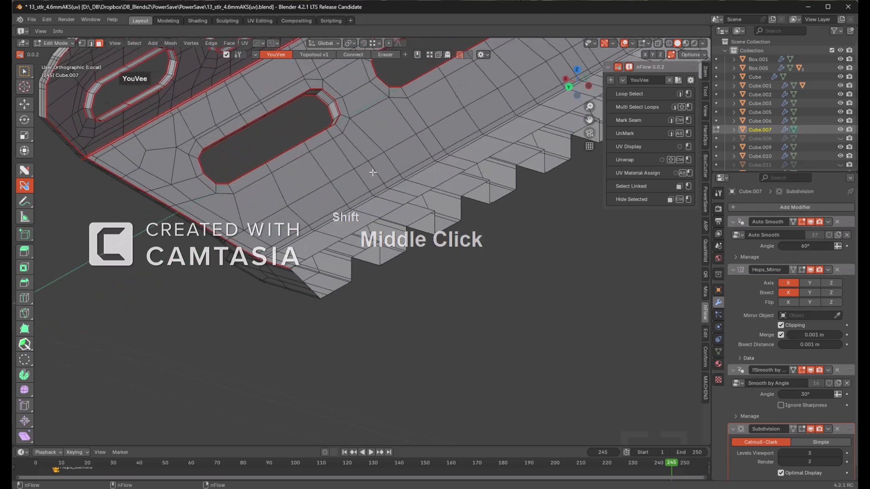
{"action": "left_click", "coordinate": [334, 164]}
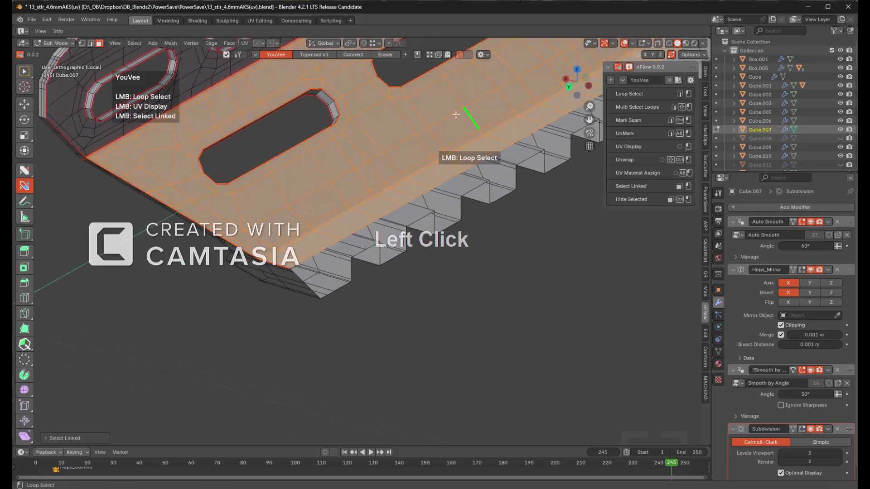
{"action": "left_click", "coordinate": [488, 253], "text": "ctrl+shift"}
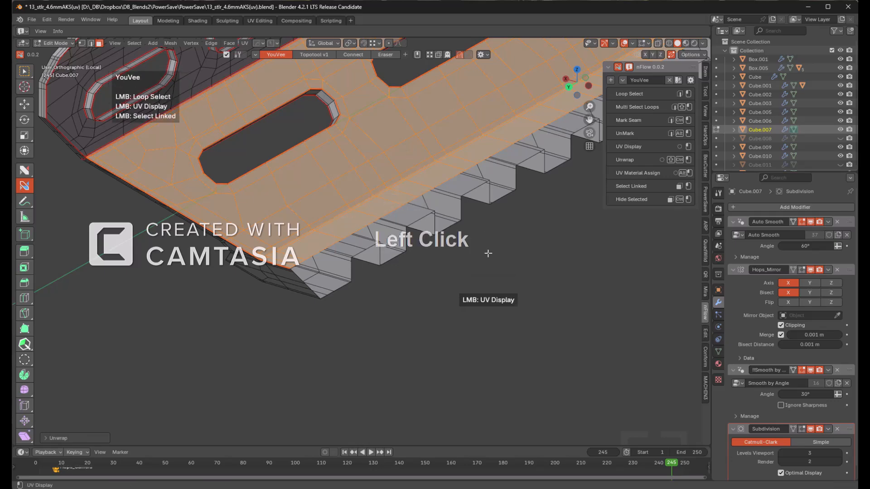
{"action": "left_click", "coordinate": [488, 253]}
{"action": "scroll", "coordinate": [488, 253], "scroll_direction": "down", "scroll_amount": 4}
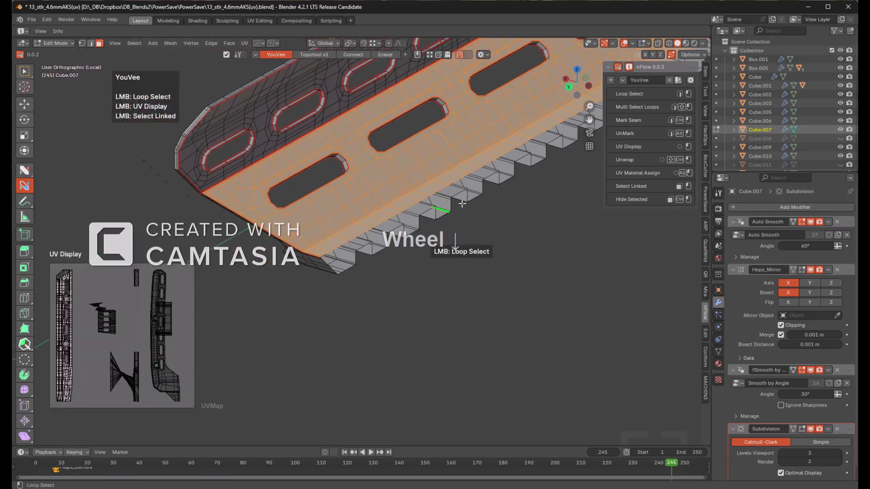
{"action": "middle_click_drag", "start_coordinate": [462, 201], "coordinate": [340, 206]}
- Unwrap the linked upper slotted island with the round hole and downturned end, display its UVs and hide it
{"action": "middle_click_drag", "start_coordinate": [340, 206], "coordinate": [380, 202], "text": "shift"}
{"action": "scroll", "coordinate": [378, 198], "scroll_direction": "up", "scroll_amount": 3}
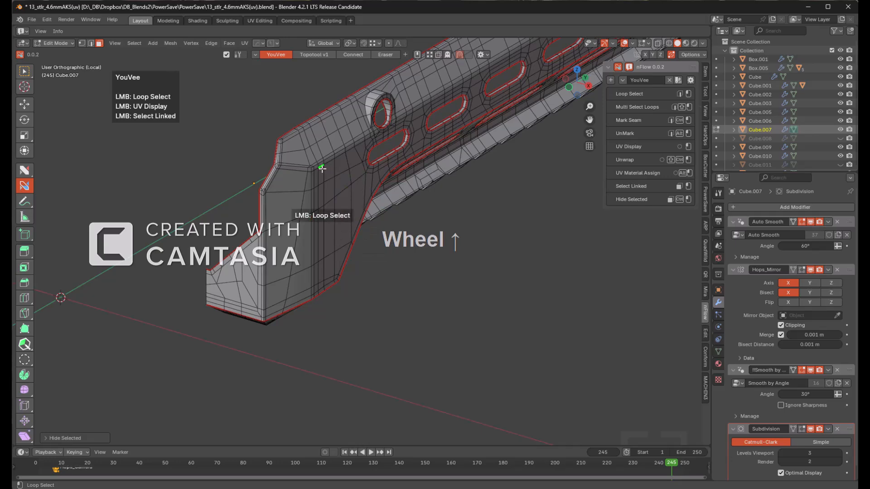
{"action": "left_click", "coordinate": [285, 245]}
{"action": "middle_click_drag", "start_coordinate": [285, 244], "coordinate": [400, 174]}
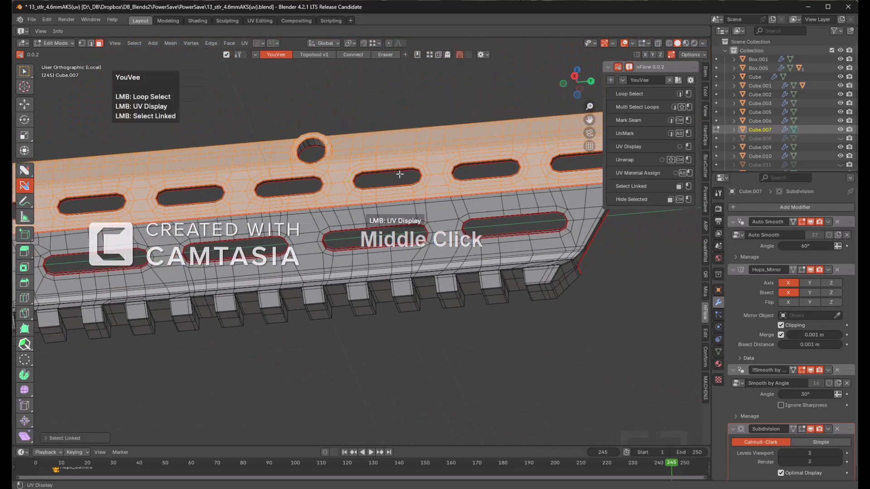
{"action": "left_click", "coordinate": [431, 96], "text": "ctrl+shift"}
{"action": "left_click", "coordinate": [431, 97]}
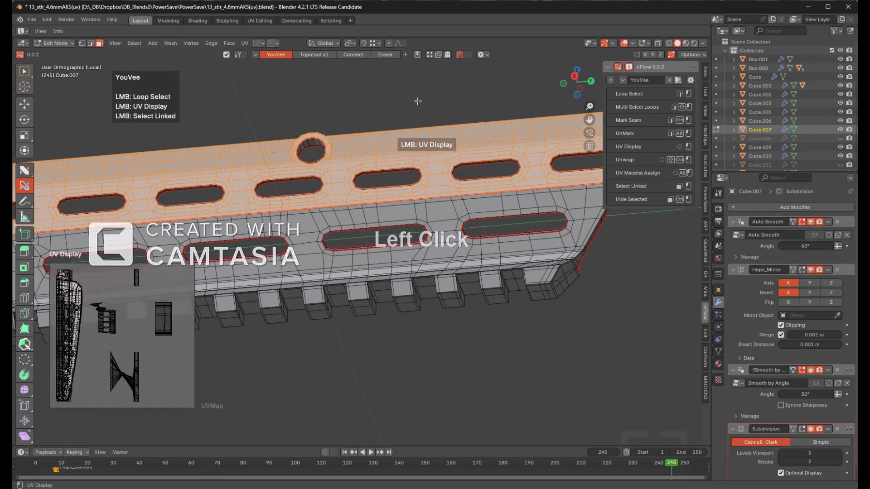
{"action": "middle_click_drag", "start_coordinate": [216, 211], "coordinate": [288, 270]}
{"action": "middle_click_drag", "start_coordinate": [324, 242], "coordinate": [263, 184]}
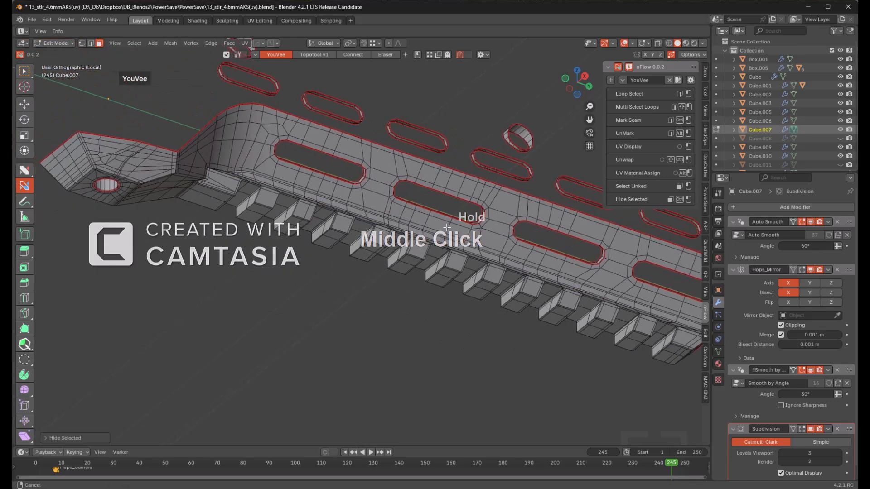
- Unwrap the linked lower slotted panel with the rail teeth, adjust the unwrap options, and display its UVs
{"action": "left_click", "coordinate": [253, 153]}
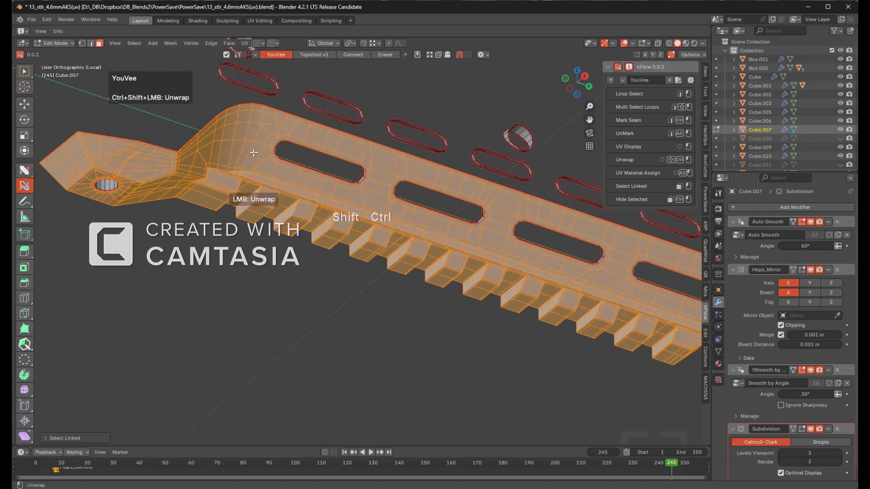
{"action": "left_click", "coordinate": [238, 257]}
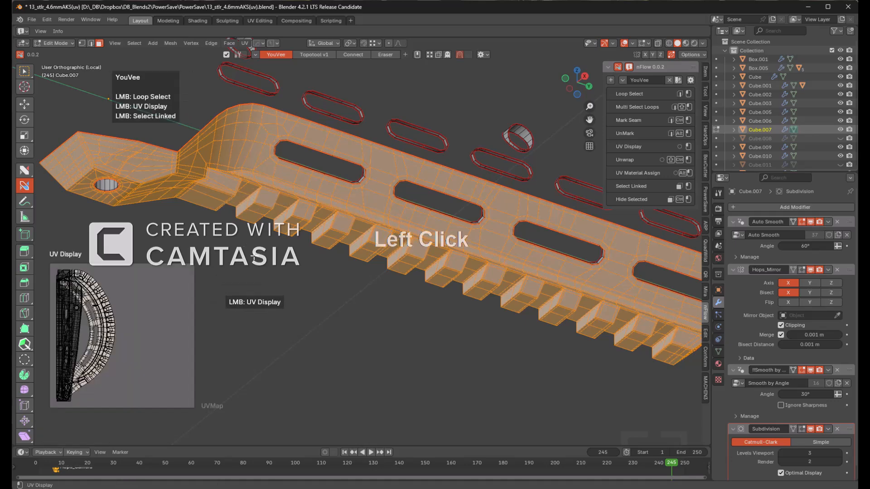
{"action": "key", "text": "F9"}
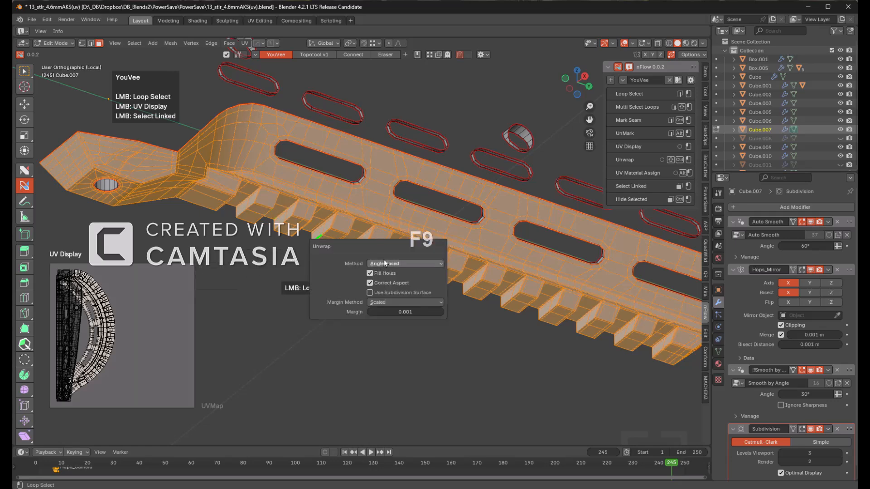
{"action": "left_click", "coordinate": [388, 282]}
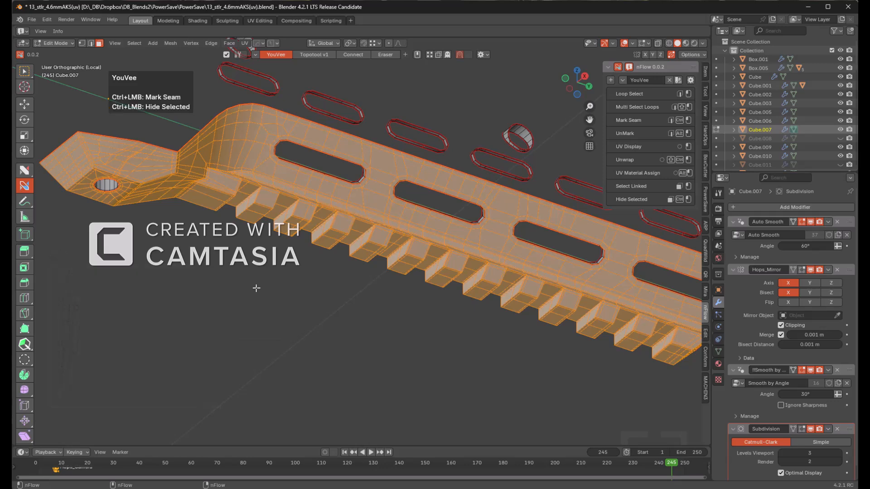
{"action": "left_click", "coordinate": [280, 271]}
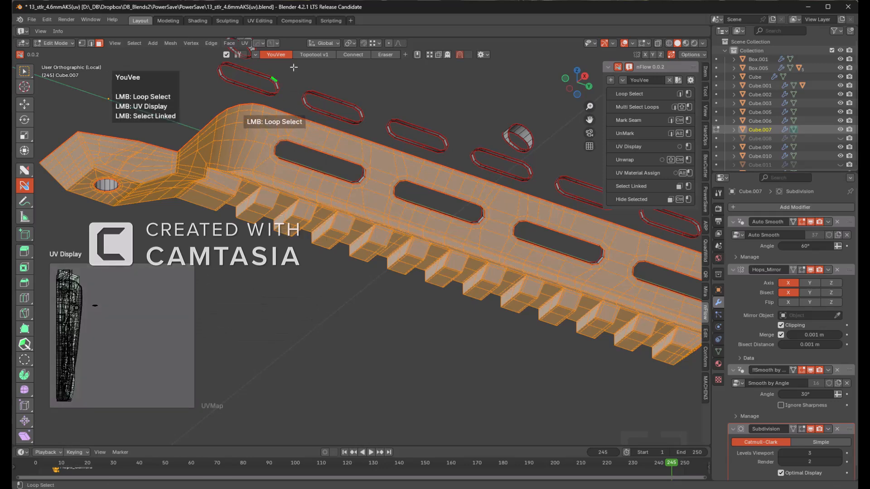
- Mark a seam along the stepped edge loop where the first rail tooth meets the handguard body
{"action": "middle_click_drag", "start_coordinate": [317, 209], "coordinate": [420, 229]}
{"action": "key", "text": "alt+a"}
{"action": "middle_click_drag", "start_coordinate": [365, 254], "coordinate": [308, 233]}
{"action": "scroll", "coordinate": [272, 267], "scroll_direction": "up", "scroll_amount": 8}
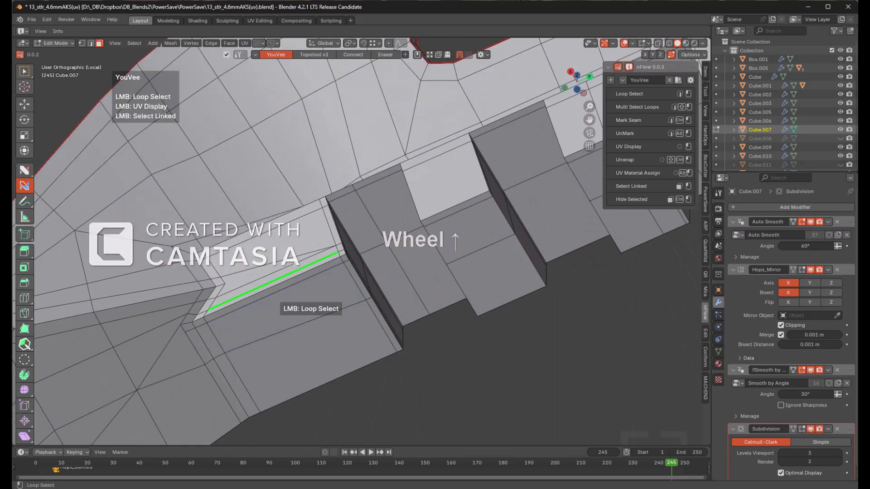
{"action": "left_click", "coordinate": [210, 292]}
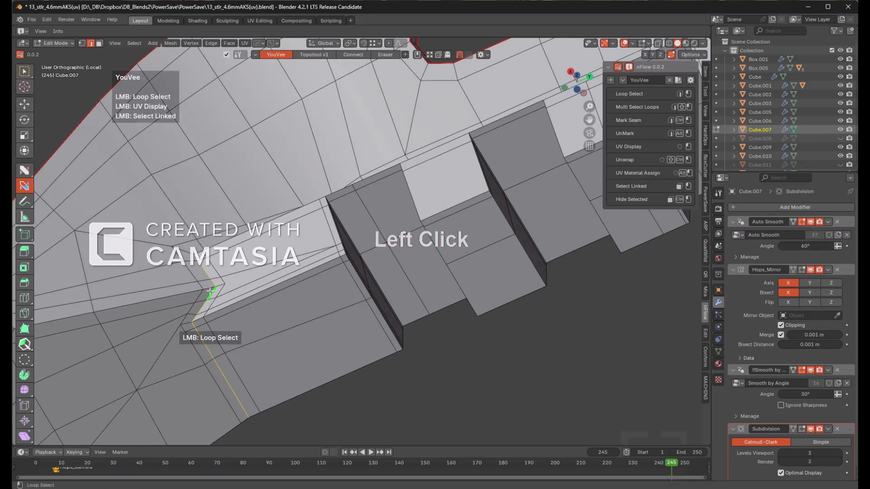
{"action": "middle_click_drag", "start_coordinate": [210, 285], "coordinate": [335, 319]}
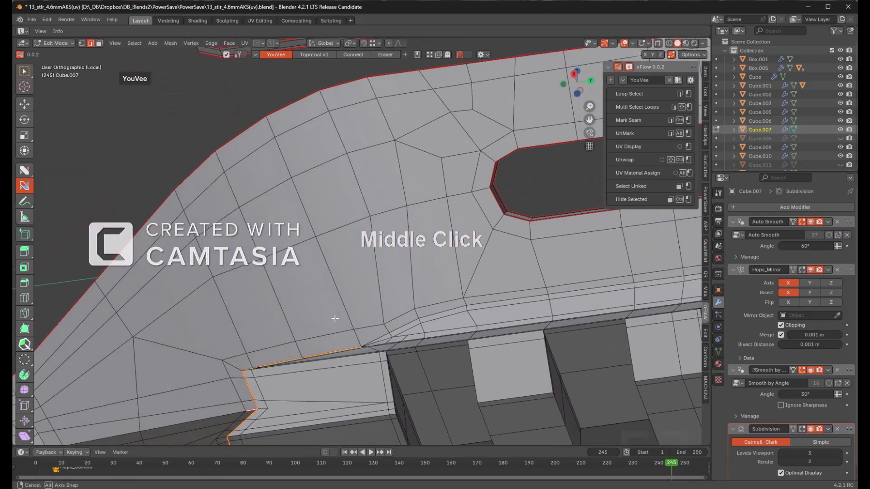
- Mark the lengthwise edge loop between the slotted side and the rail teeth as a seam, and deselect
{"action": "left_click", "coordinate": [405, 323]}
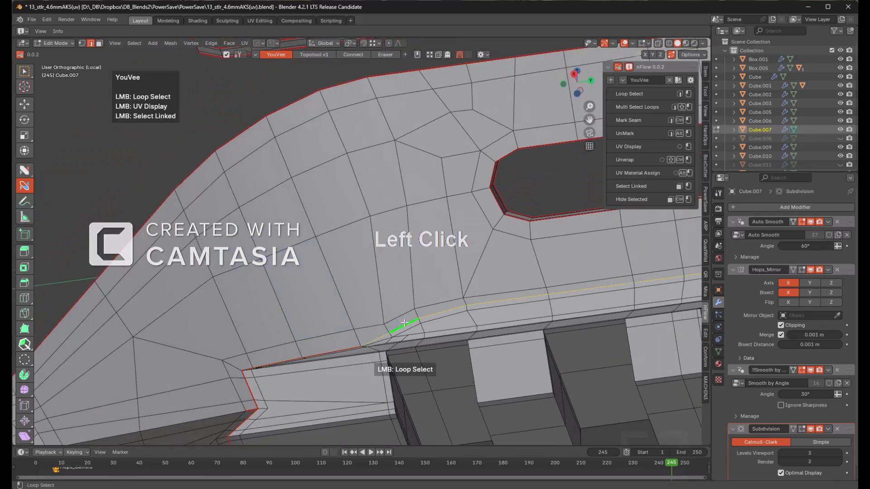
{"action": "middle_click_drag", "start_coordinate": [403, 323], "coordinate": [399, 296]}
{"action": "scroll", "coordinate": [383, 253], "scroll_direction": "up", "scroll_amount": 2}
{"action": "middle_click_drag", "start_coordinate": [383, 253], "coordinate": [363, 244]}
{"action": "key", "text": "KP_Decimal"}
{"action": "scroll", "coordinate": [333, 211], "scroll_direction": "up", "scroll_amount": 3}
{"action": "scroll", "coordinate": [354, 251], "scroll_direction": "down", "scroll_amount": 2}
{"action": "middle_click_drag", "start_coordinate": [312, 269], "coordinate": [342, 218], "text": "shift"}
{"action": "scroll", "coordinate": [344, 220], "scroll_direction": "up", "scroll_amount": 9}
{"action": "middle_click_drag", "start_coordinate": [326, 255], "coordinate": [334, 230], "text": "shift"}
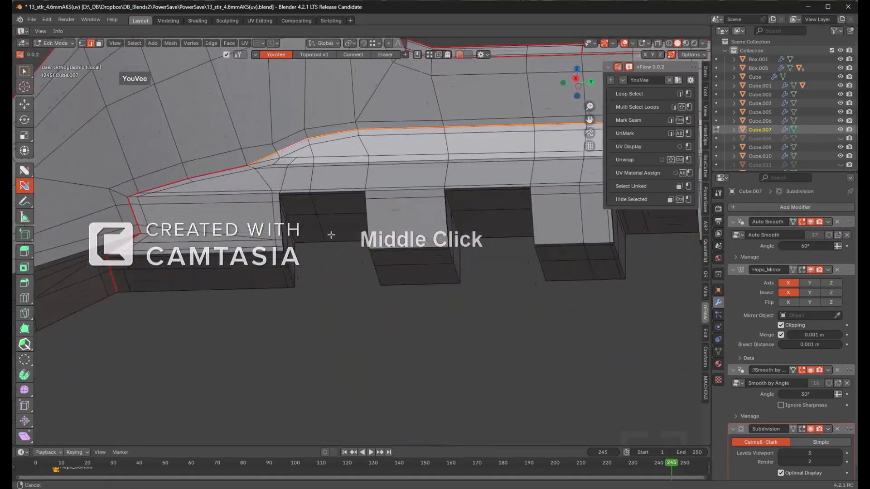
{"action": "scroll", "coordinate": [340, 231], "scroll_direction": "down", "scroll_amount": 2}
{"action": "key", "text": "alt+a"}
- Extend the seam at the rail's far end from the lengthwise seam down the end block's inner edge
{"action": "middle_click_drag", "start_coordinate": [453, 200], "coordinate": [195, 217], "text": "shift"}
{"action": "middle_click_drag", "start_coordinate": [594, 181], "coordinate": [222, 190], "text": "shift"}
{"action": "middle_click_drag", "start_coordinate": [457, 204], "coordinate": [41, 196], "text": "shift"}
{"action": "middle_click_drag", "start_coordinate": [398, 181], "coordinate": [343, 170]}
{"action": "middle_click_drag", "start_coordinate": [458, 177], "coordinate": [295, 183], "text": "shift"}
{"action": "scroll", "coordinate": [295, 183], "scroll_direction": "up", "scroll_amount": 4}
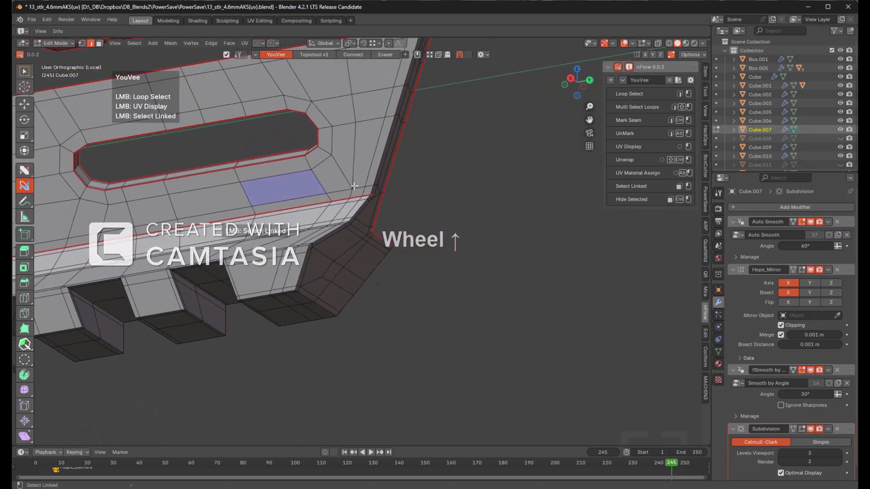
{"action": "middle_click_drag", "start_coordinate": [394, 195], "coordinate": [369, 178]}
{"action": "scroll", "coordinate": [353, 128], "scroll_direction": "up", "scroll_amount": 2}
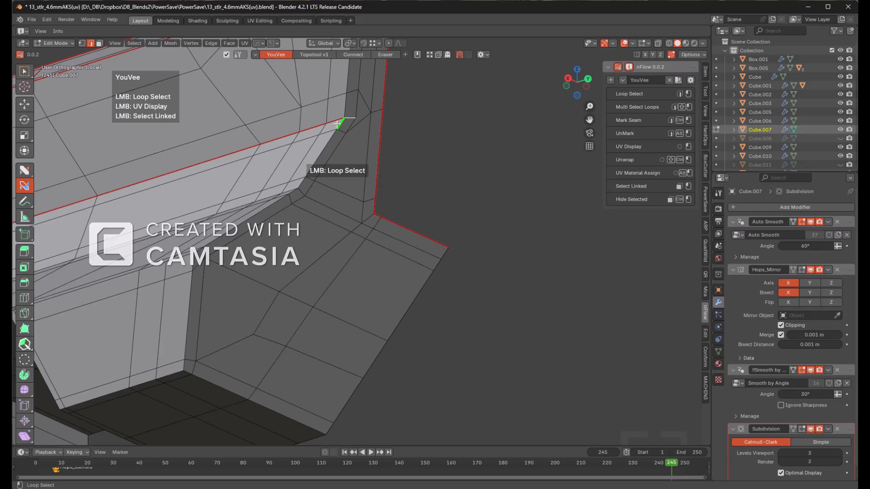
{"action": "scroll", "coordinate": [337, 125], "scroll_direction": "down", "scroll_amount": 4}
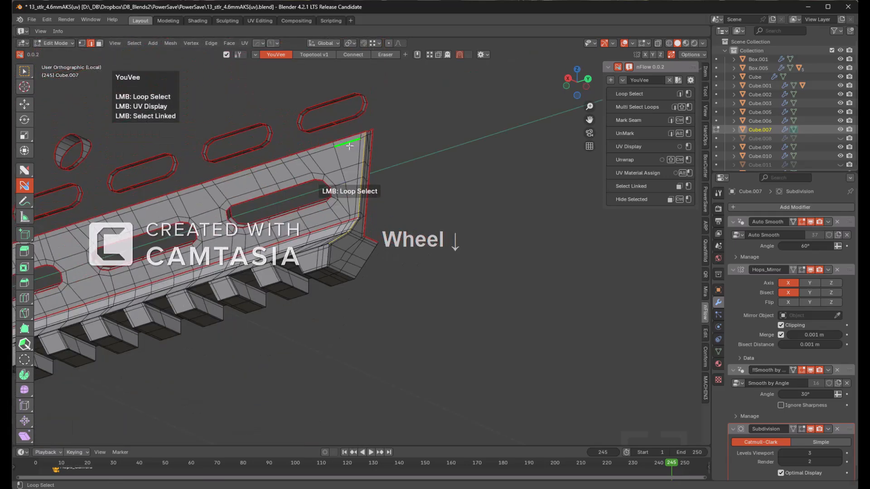
{"action": "scroll", "coordinate": [346, 140], "scroll_direction": "up", "scroll_amount": 2}
{"action": "middle_click_drag", "start_coordinate": [349, 154], "coordinate": [363, 172]}
{"action": "scroll", "coordinate": [364, 171], "scroll_direction": "up", "scroll_amount": 3}
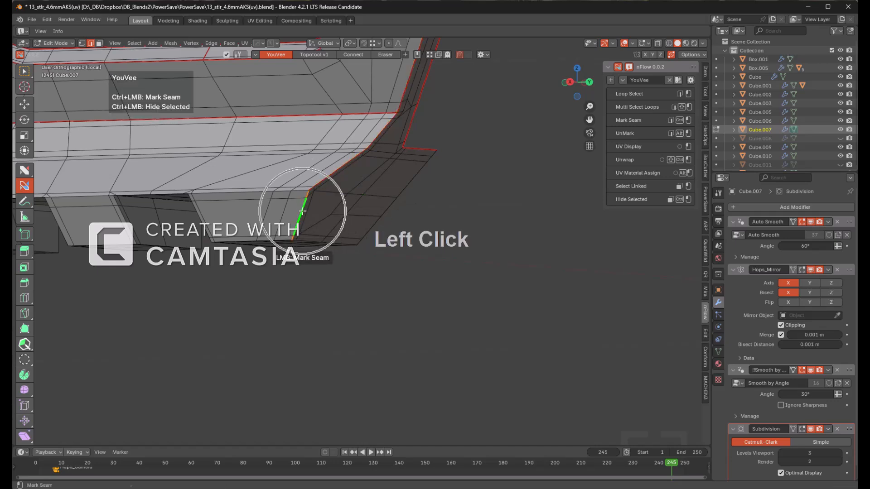
- Mark the remaining edges across the underside of the rail's end block as a seam, and deselect
{"action": "middle_click_drag", "start_coordinate": [302, 211], "coordinate": [294, 136]}
{"action": "scroll", "coordinate": [287, 221], "scroll_direction": "up", "scroll_amount": 3}
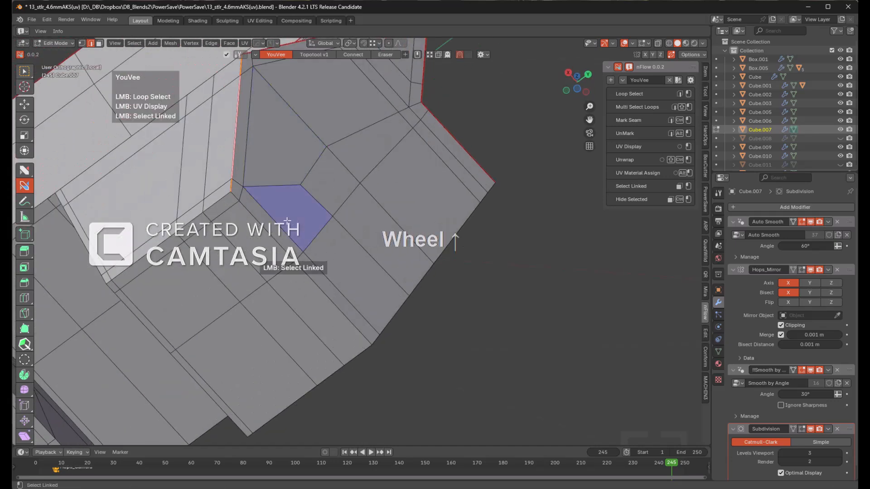
{"action": "left_click", "coordinate": [263, 224], "text": "ctrl"}
{"action": "key", "text": "a"}
{"action": "middle_click_drag", "start_coordinate": [301, 122], "coordinate": [344, 213], "text": "shift"}
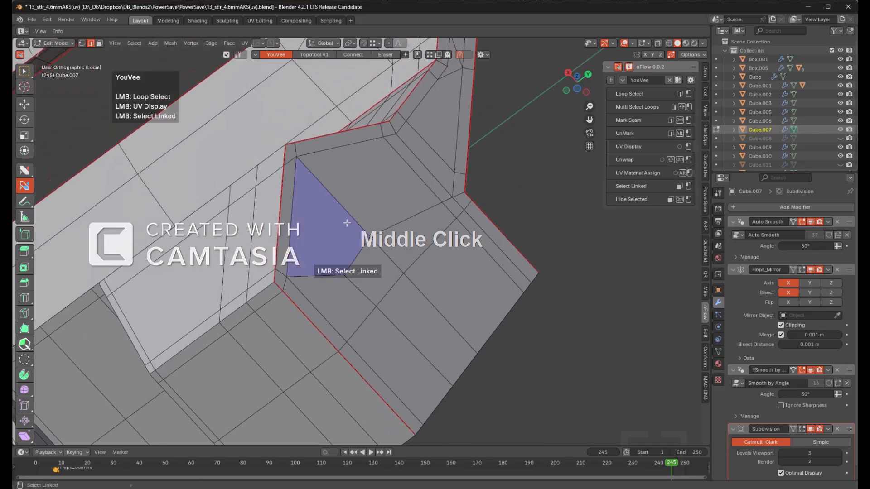
- Examine the seams around the rail's end block, and select the linked faces of the end rim island in face mode
{"action": "scroll", "coordinate": [340, 209], "scroll_direction": "down", "scroll_amount": 2}
{"action": "scroll", "coordinate": [359, 221], "scroll_direction": "down", "scroll_amount": 4}
{"action": "middle_click_drag", "start_coordinate": [331, 165], "coordinate": [379, 263]}
{"action": "scroll", "coordinate": [378, 262], "scroll_direction": "down", "scroll_amount": 1}
{"action": "middle_click_drag", "start_coordinate": [378, 213], "coordinate": [422, 192]}
{"action": "key", "text": "Tab"}
{"action": "scroll", "coordinate": [391, 177], "scroll_direction": "up", "scroll_amount": 3}
{"action": "key", "text": "Tab"}
{"action": "scroll", "coordinate": [422, 193], "scroll_direction": "down", "scroll_amount": 1}
{"action": "scroll", "coordinate": [352, 232], "scroll_direction": "down", "scroll_amount": 3}
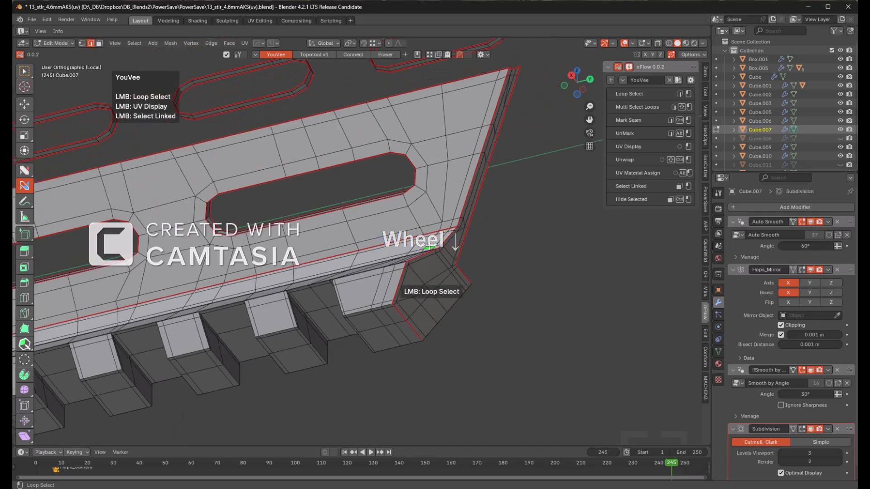
{"action": "key", "text": "3"}
{"action": "key", "text": "l"}
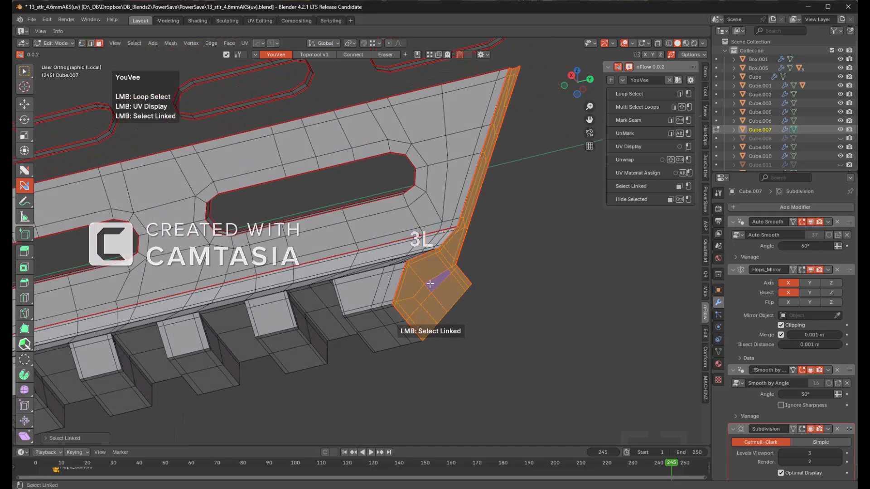
- Unwrap the selected end rim island, show its UV display, and hide its faces
{"action": "key", "text": "shift+ctrl"}
{"action": "left_click", "coordinate": [514, 289], "text": "ctrl+shift"}
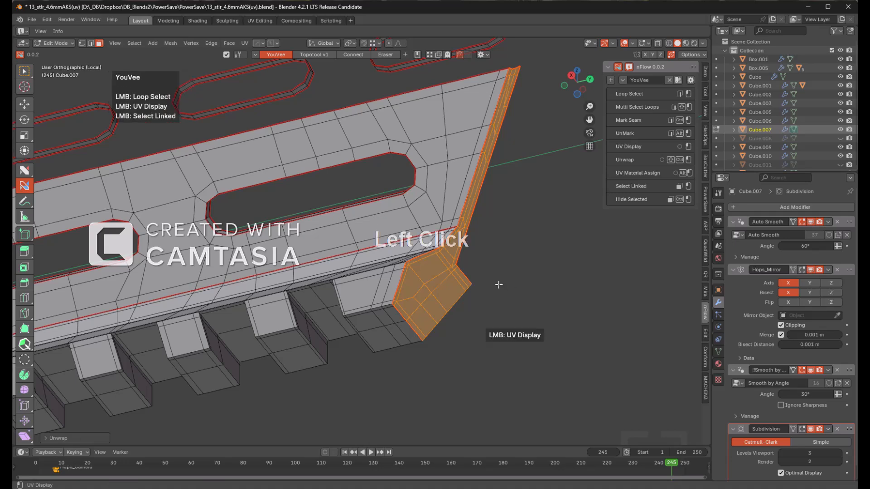
{"action": "left_click", "coordinate": [499, 285]}
{"action": "key", "text": "h"}
- Select the linked faces of the slotted handguard side shell, unwrap them, and show the UV display
{"action": "middle_click_drag", "start_coordinate": [438, 254], "coordinate": [483, 297]}
{"action": "scroll", "coordinate": [471, 295], "scroll_direction": "down", "scroll_amount": 4}
{"action": "middle_click_drag", "start_coordinate": [430, 308], "coordinate": [582, 293], "text": "shift"}
{"action": "scroll", "coordinate": [583, 294], "scroll_direction": "down", "scroll_amount": 1}
{"action": "middle_click_drag", "start_coordinate": [495, 292], "coordinate": [437, 242]}
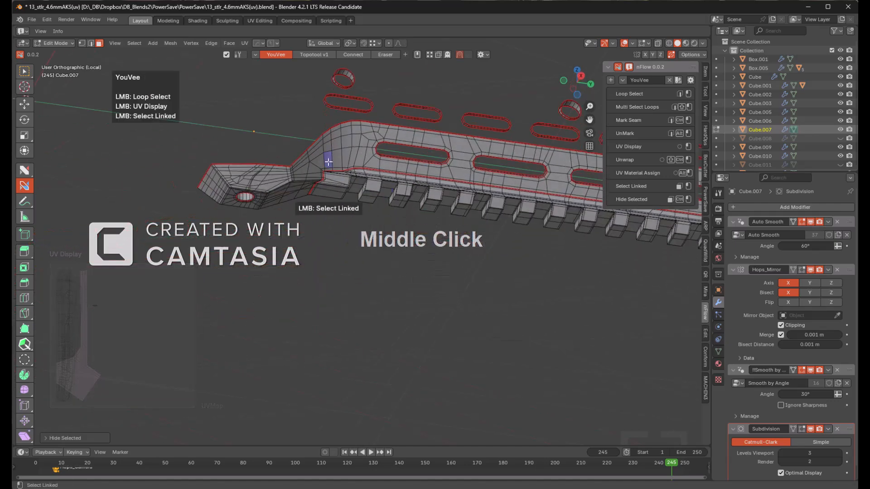
{"action": "key", "text": "l"}
{"action": "key", "text": "ctrl+shift"}
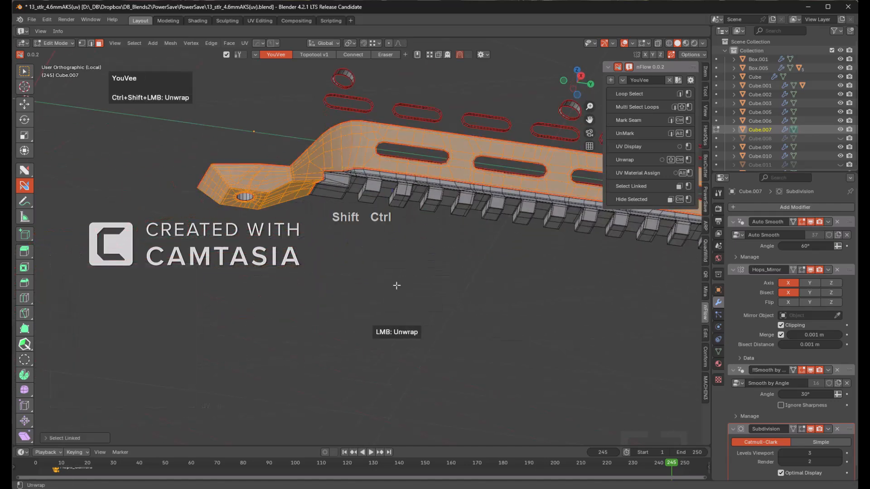
{"action": "left_click", "coordinate": [397, 285]}
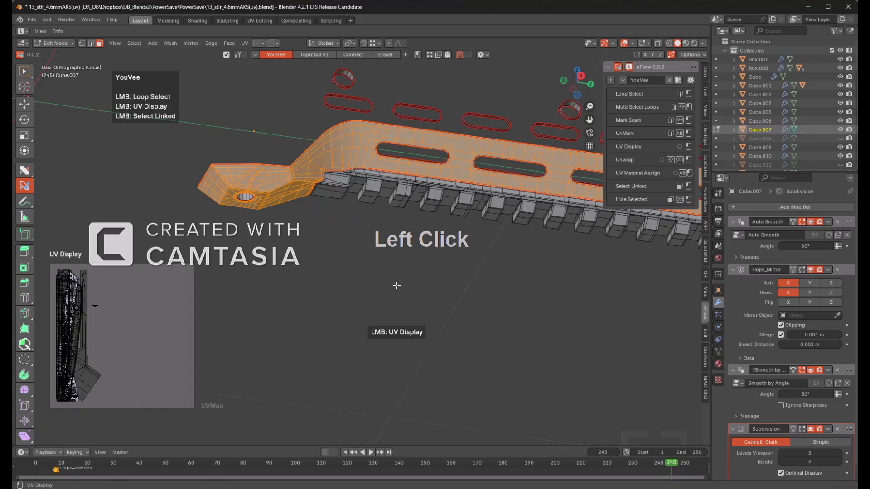
- Frame the selected side shell, examine it from several angles, and check its UV display
{"action": "middle_click_drag", "start_coordinate": [362, 247], "coordinate": [345, 219]}
{"action": "key", "text": "KP_Decimal"}
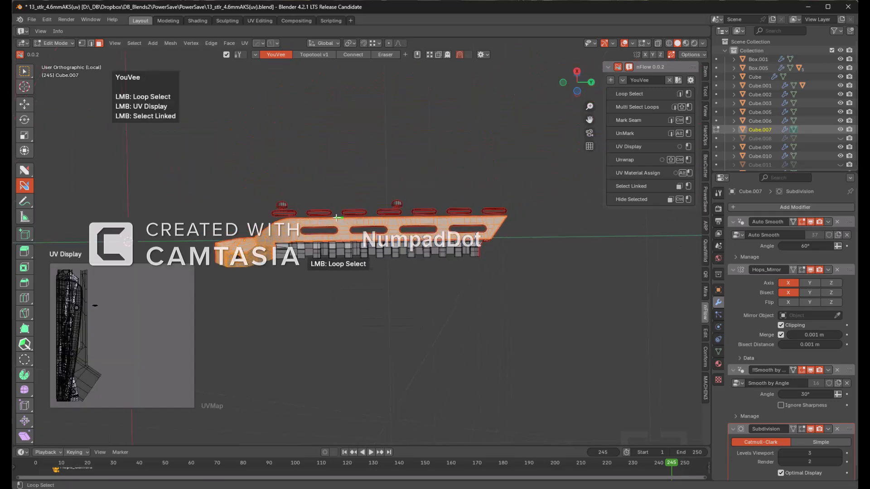
{"action": "scroll", "coordinate": [451, 224], "scroll_direction": "up", "scroll_amount": 2}
{"action": "middle_click_drag", "start_coordinate": [451, 224], "coordinate": [408, 282]}
{"action": "scroll", "coordinate": [450, 240], "scroll_direction": "up", "scroll_amount": 2}
{"action": "middle_click_drag", "start_coordinate": [450, 240], "coordinate": [361, 265]}
{"action": "scroll", "coordinate": [391, 247], "scroll_direction": "down", "scroll_amount": 1}
{"action": "scroll", "coordinate": [388, 232], "scroll_direction": "up", "scroll_amount": 3}
{"action": "middle_click_drag", "start_coordinate": [476, 249], "coordinate": [448, 302]}
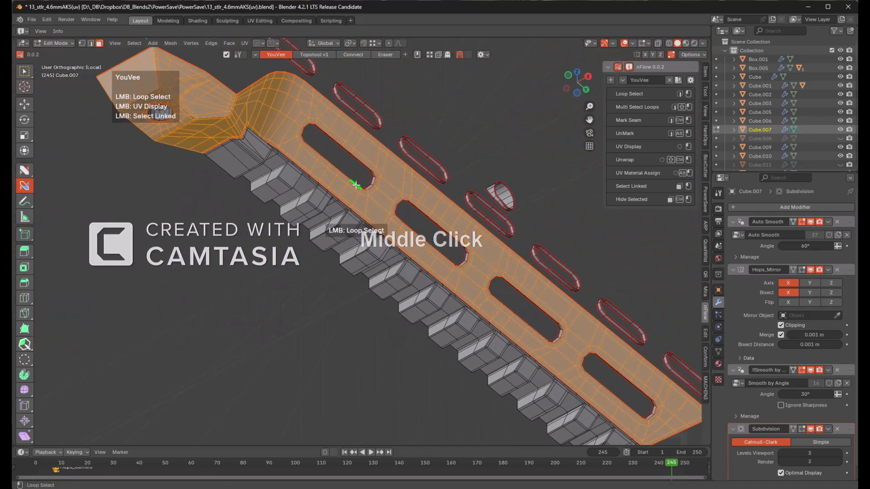
{"action": "left_click", "coordinate": [312, 278]}
{"action": "left_click", "coordinate": [311, 278]}
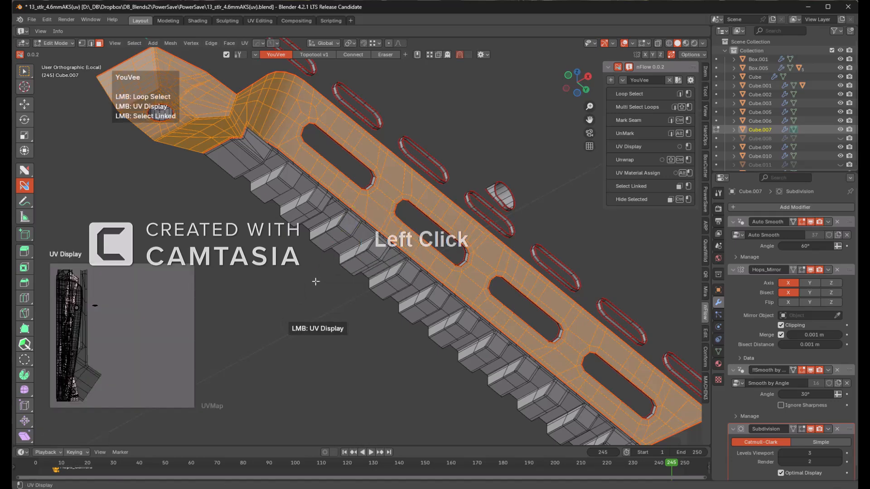
- Examine the side shell's unwrapped island in the UV Editing workspace
{"action": "left_click", "coordinate": [262, 21]}
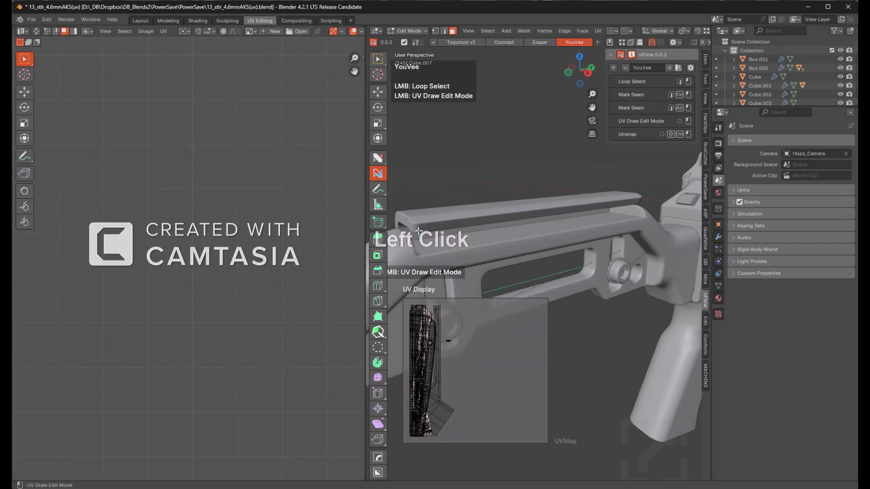
{"action": "scroll", "coordinate": [274, 232], "scroll_direction": "down", "scroll_amount": 1}
{"action": "middle_click_drag", "start_coordinate": [156, 244], "coordinate": [236, 228]}
{"action": "scroll", "coordinate": [237, 231], "scroll_direction": "down", "scroll_amount": 2}
{"action": "scroll", "coordinate": [191, 258], "scroll_direction": "up", "scroll_amount": 1}
{"action": "middle_click_drag", "start_coordinate": [167, 263], "coordinate": [245, 199]}
{"action": "scroll", "coordinate": [217, 226], "scroll_direction": "down", "scroll_amount": 1}
{"action": "scroll", "coordinate": [191, 249], "scroll_direction": "up", "scroll_amount": 2}
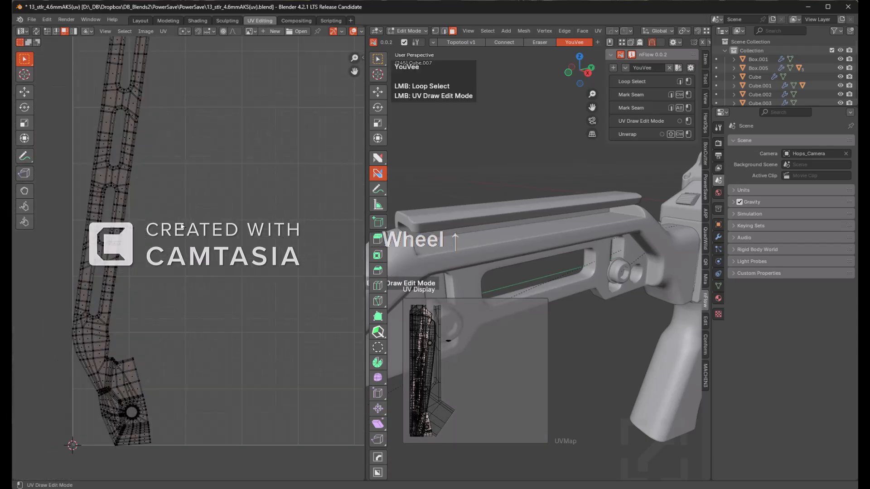
- Return to the Layout workspace, re-enter edit mode, and hide the unwrapped side shell faces
{"action": "left_click", "coordinate": [136, 21]}
{"action": "middle_click_drag", "start_coordinate": [355, 195], "coordinate": [327, 191]}
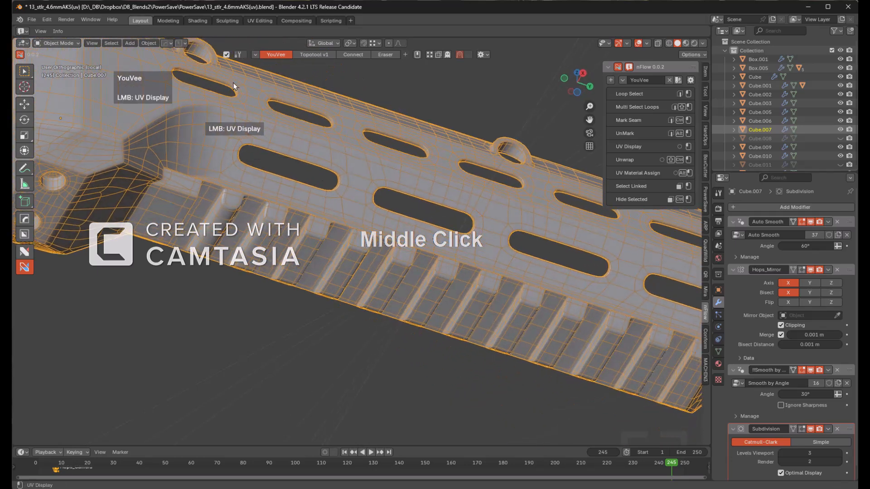
{"action": "left_click", "coordinate": [169, 20]}
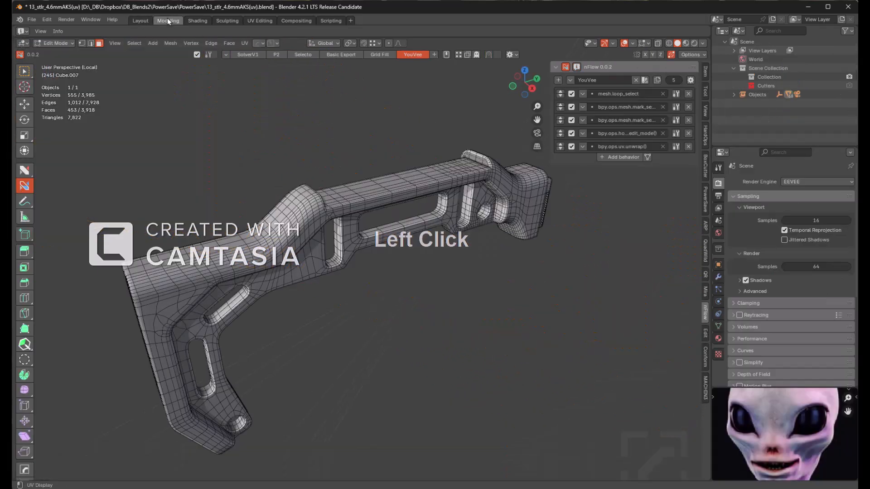
{"action": "left_click", "coordinate": [141, 20]}
{"action": "key", "text": "Tab"}
{"action": "middle_click_drag", "start_coordinate": [311, 194], "coordinate": [359, 226]}
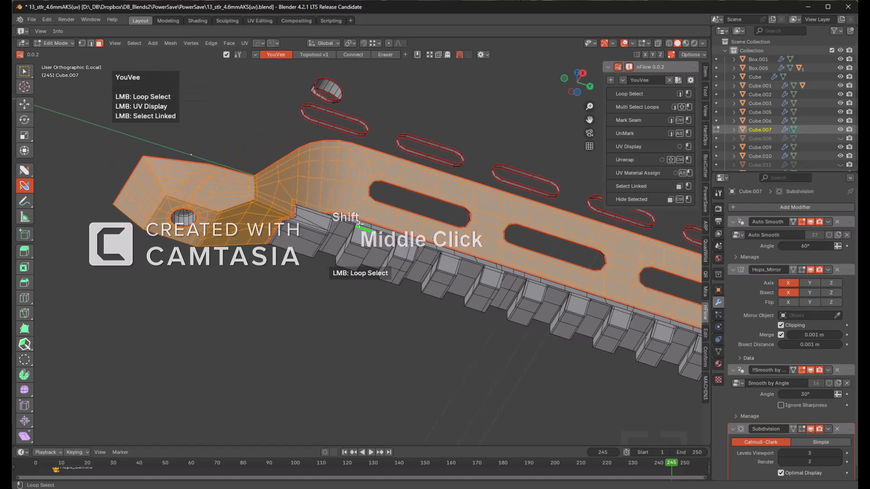
{"action": "scroll", "coordinate": [387, 187], "scroll_direction": "up", "scroll_amount": 2}
{"action": "key", "text": "h"}
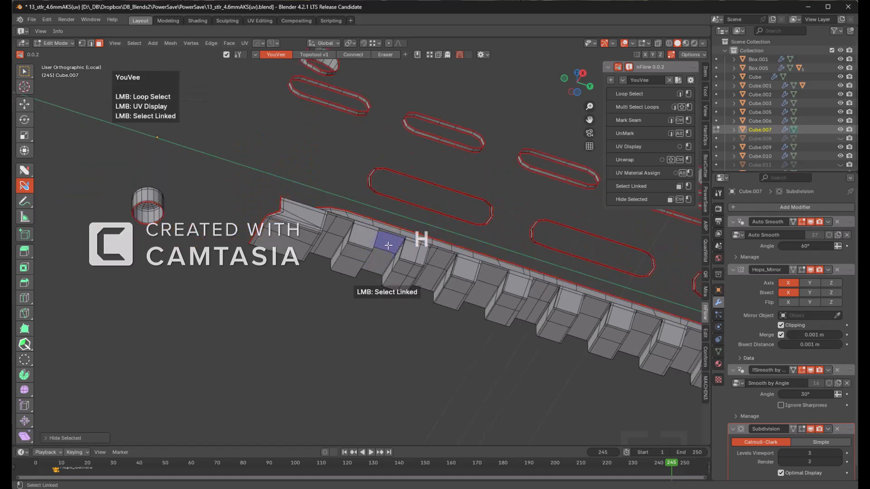
- Select the linked faces of the toothed rail, unwrap them, and show the UV display
{"action": "key", "text": "a"}
{"action": "key", "text": "alt+a"}
{"action": "key", "text": "l"}
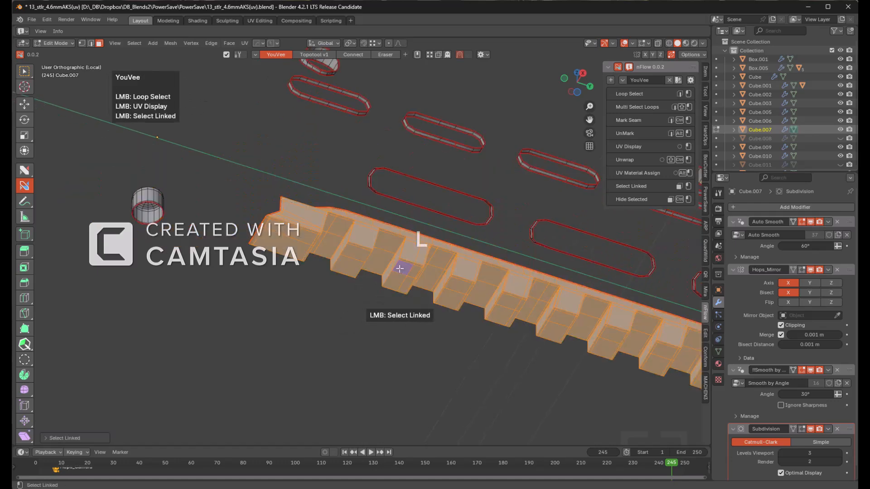
{"action": "left_click", "coordinate": [357, 333], "text": "ctrl+shift"}
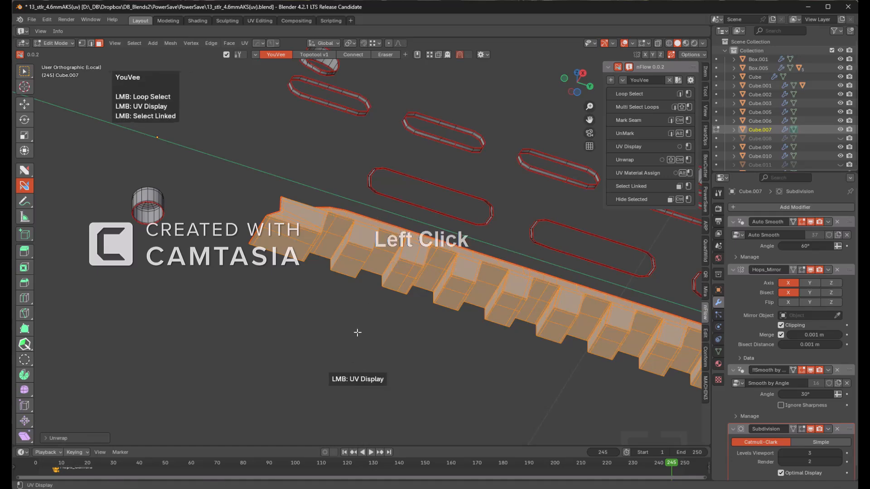
{"action": "left_click", "coordinate": [361, 325]}
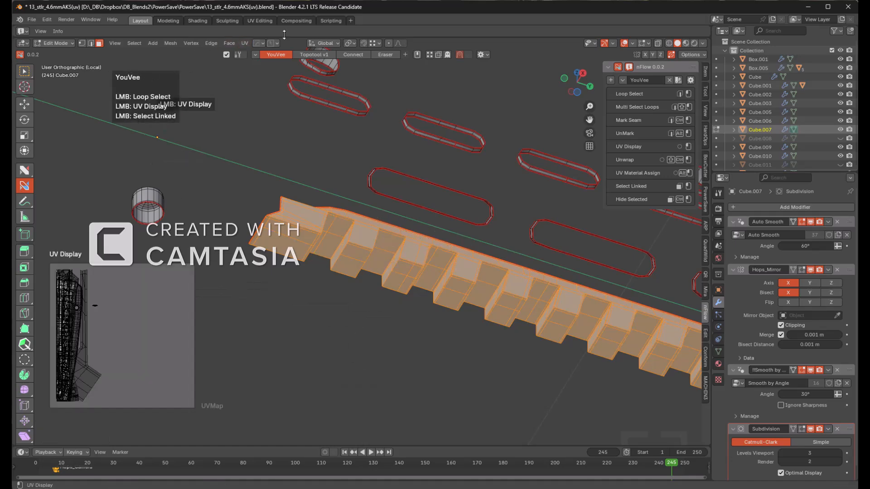
- Examine the toothed rail's unwrapped island in the UV Editing workspace, and return to edit mode in Layout
{"action": "left_click", "coordinate": [265, 22]}
{"action": "middle_click_drag", "start_coordinate": [125, 268], "coordinate": [195, 297], "text": "shift"}
{"action": "scroll", "coordinate": [195, 297], "scroll_direction": "up", "scroll_amount": 2}
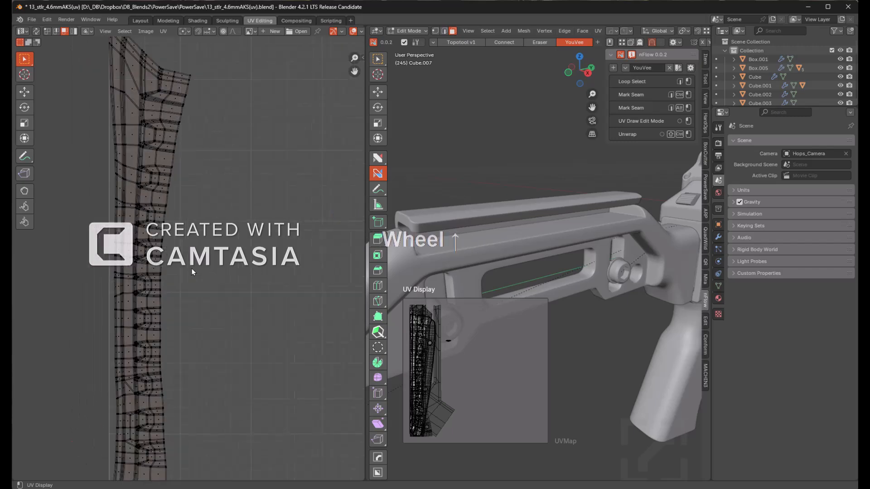
{"action": "scroll", "coordinate": [195, 297], "scroll_direction": "down", "scroll_amount": 2}
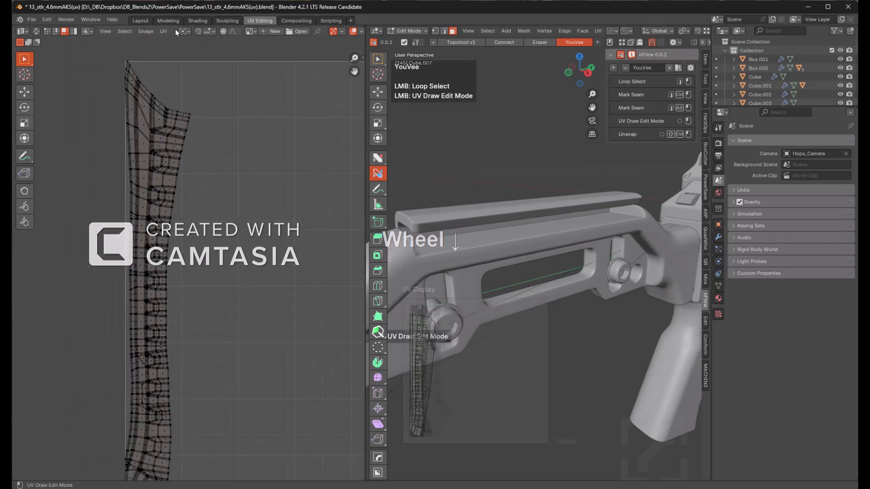
{"action": "left_click", "coordinate": [141, 21]}
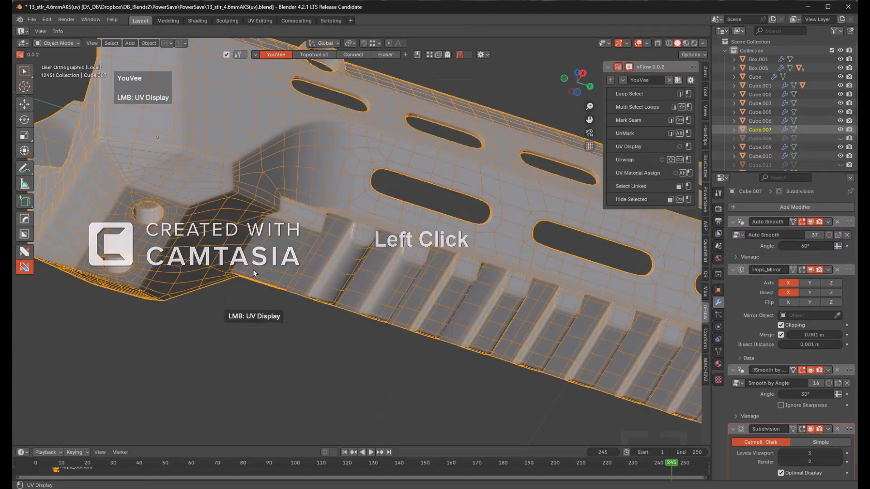
{"action": "key", "text": "Tab"}
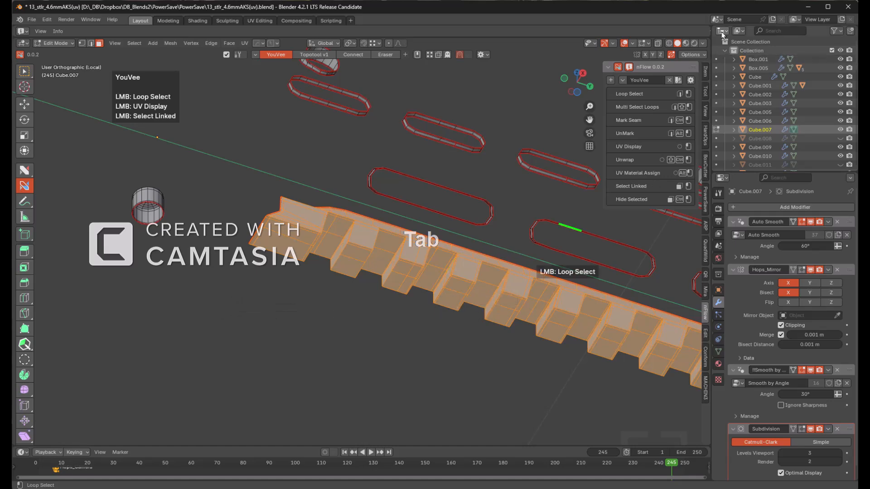
- Split the 3D viewport vertically and turn the narrower area into a UV Editor framed on the rail's island
{"action": "left_click_drag", "start_coordinate": [709, 41], "coordinate": [178, 65]}
{"action": "left_click", "coordinate": [26, 43]}
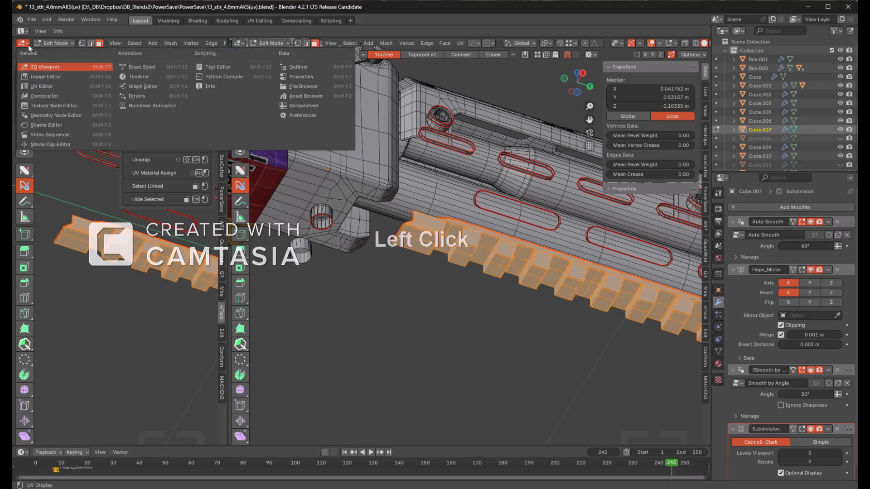
{"action": "left_click", "coordinate": [47, 84]}
{"action": "scroll", "coordinate": [91, 202], "scroll_direction": "up", "scroll_amount": 4}
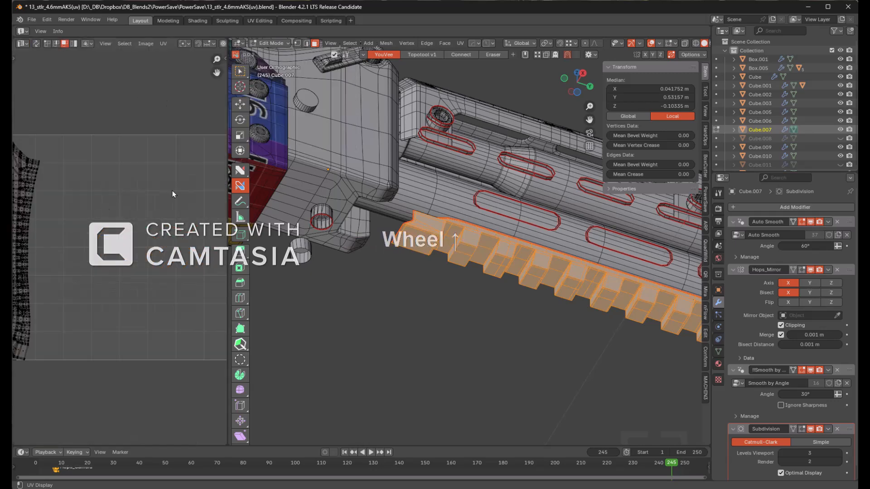
{"action": "scroll", "coordinate": [353, 209], "scroll_direction": "up", "scroll_amount": 1}
{"action": "scroll", "coordinate": [203, 193], "scroll_direction": "up", "scroll_amount": 4}
{"action": "middle_click_drag", "start_coordinate": [120, 188], "coordinate": [158, 264]}
- Unwrap the toothed rail again with the Angle Based method, and inspect the island in the UV Editor
{"action": "left_click", "coordinate": [437, 295], "text": "ctrl+shift"}
{"action": "key", "text": "F9"}
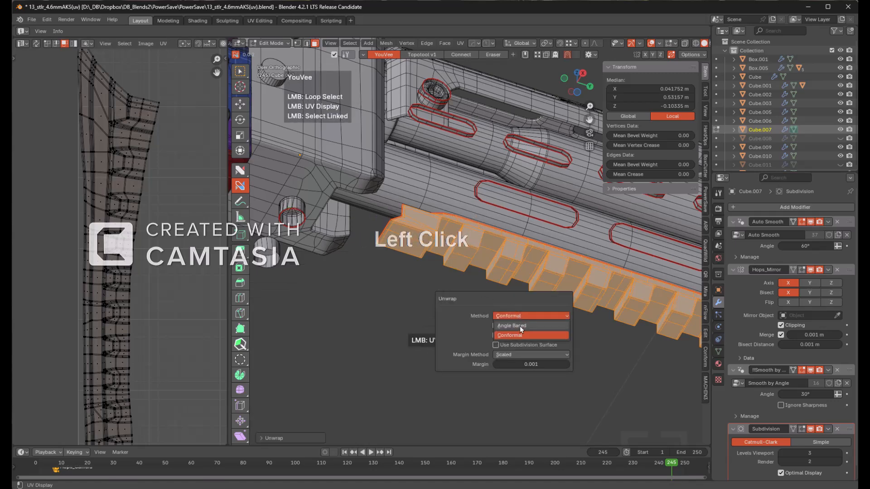
{"action": "left_click", "coordinate": [520, 325]}
{"action": "scroll", "coordinate": [165, 232], "scroll_direction": "down", "scroll_amount": 1}
{"action": "scroll", "coordinate": [165, 232], "scroll_direction": "up", "scroll_amount": 4}
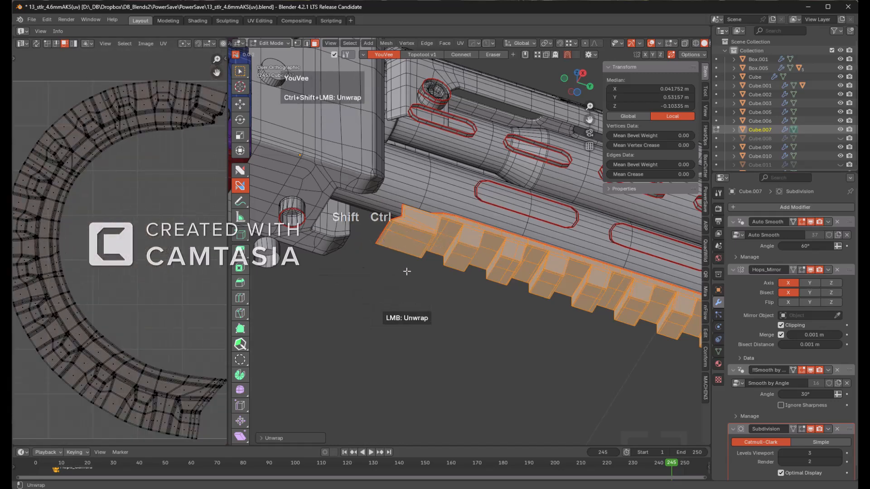
- Change the toothed rail's unwrap method to Conformal, and inspect the resulting island in the UV Editor
{"action": "key", "text": "F9"}
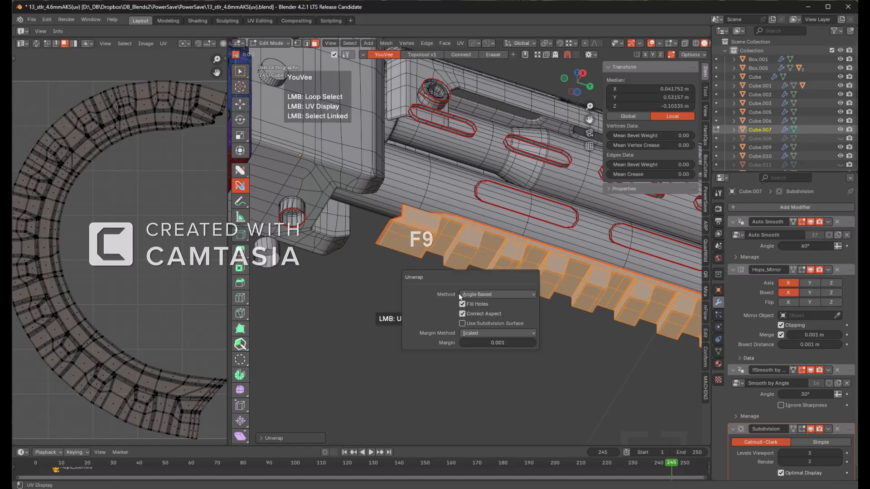
{"action": "left_click", "coordinate": [468, 294]}
{"action": "left_click", "coordinate": [476, 314]}
{"action": "middle_click_drag", "start_coordinate": [69, 234], "coordinate": [145, 238]}
{"action": "scroll", "coordinate": [145, 238], "scroll_direction": "up", "scroll_amount": 3}
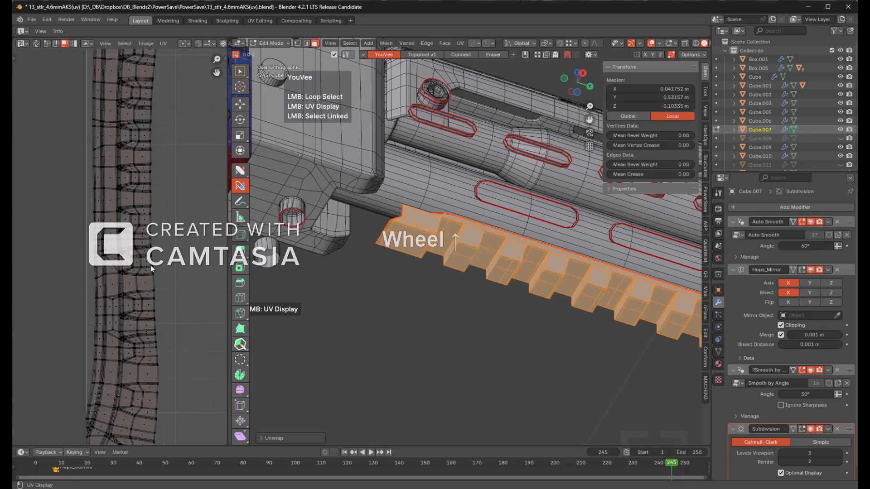
{"action": "middle_click_drag", "start_coordinate": [408, 249], "coordinate": [479, 273]}
{"action": "key", "text": "alt+h"}
{"action": "key", "text": "Tab"}
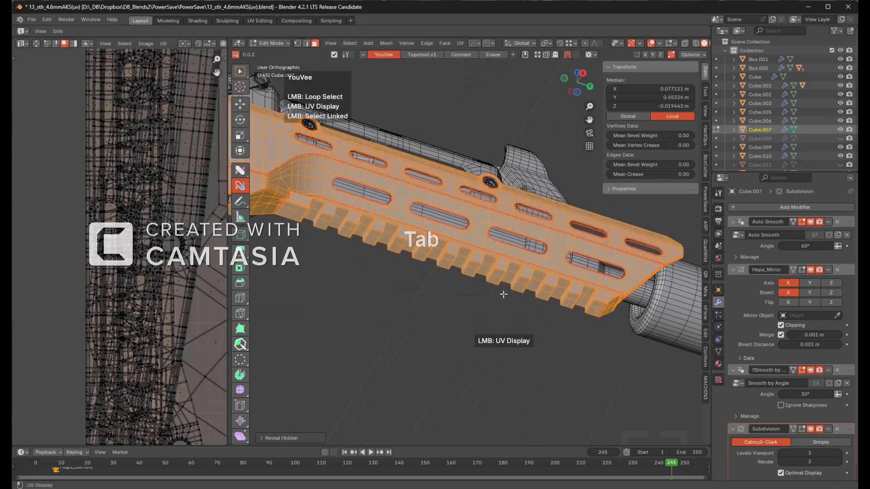
{"action": "key", "text": "Tab"}
{"action": "middle_click_drag", "start_coordinate": [538, 272], "coordinate": [560, 278]}
{"action": "key", "text": "ctrl+z"}
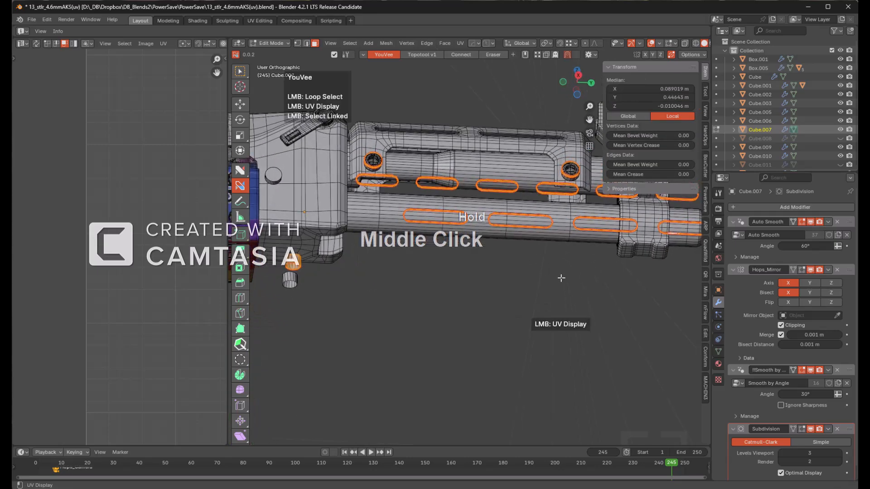
- Unwrap the selected slot and hole walls and check their islands in the UV layout
{"action": "left_click", "coordinate": [528, 277], "text": "ctrl+shift"}
{"action": "scroll", "coordinate": [160, 259], "scroll_direction": "down", "scroll_amount": 3}
{"action": "middle_click_drag", "start_coordinate": [161, 259], "coordinate": [94, 263]}
{"action": "middle_click_drag", "start_coordinate": [161, 276], "coordinate": [113, 263]}
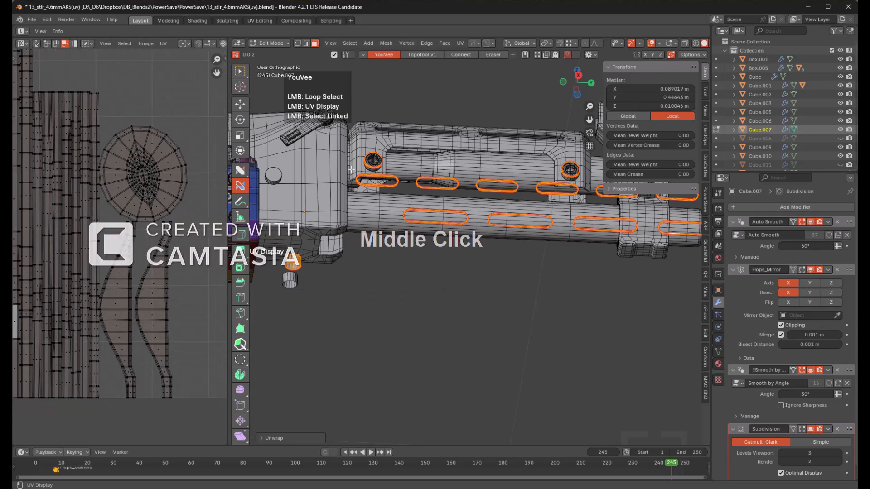
- Isolate the handguard mesh in local view with its selected slot and hole walls framed
{"action": "key", "text": "KP_1"}
{"action": "key", "text": "KP_Decimal"}
{"action": "scroll", "coordinate": [396, 208], "scroll_direction": "up", "scroll_amount": 2}
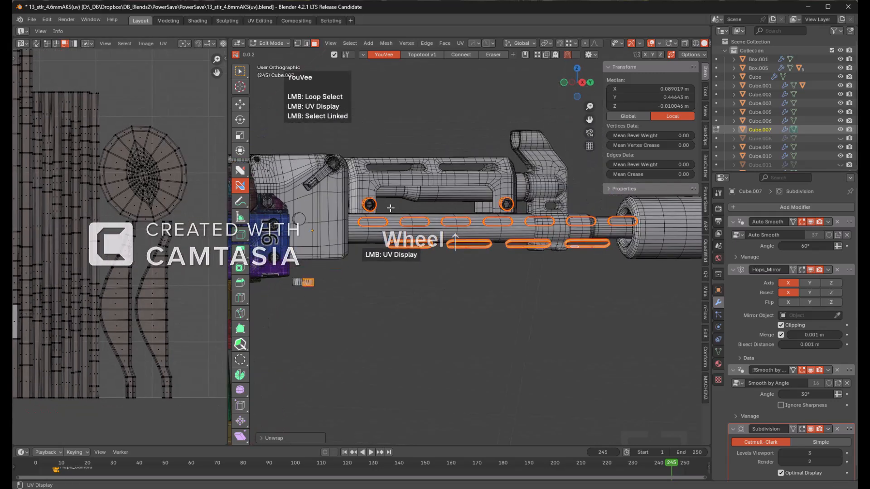
{"action": "key", "text": "KP_Divide"}
- Find the small isolated cylinder and check which UV island its linked faces form
{"action": "middle_click_drag", "start_coordinate": [362, 210], "coordinate": [477, 196]}
{"action": "scroll", "coordinate": [403, 176], "scroll_direction": "up", "scroll_amount": 4}
{"action": "scroll", "coordinate": [476, 197], "scroll_direction": "up", "scroll_amount": 2}
{"action": "scroll", "coordinate": [499, 233], "scroll_direction": "up", "scroll_amount": 2, "text": "shift"}
{"action": "scroll", "coordinate": [417, 194], "scroll_direction": "up", "scroll_amount": 2}
{"action": "middle_click_drag", "start_coordinate": [417, 195], "coordinate": [442, 240], "text": "shift"}
{"action": "scroll", "coordinate": [410, 217], "scroll_direction": "up", "scroll_amount": 2}
{"action": "key", "text": "a"}
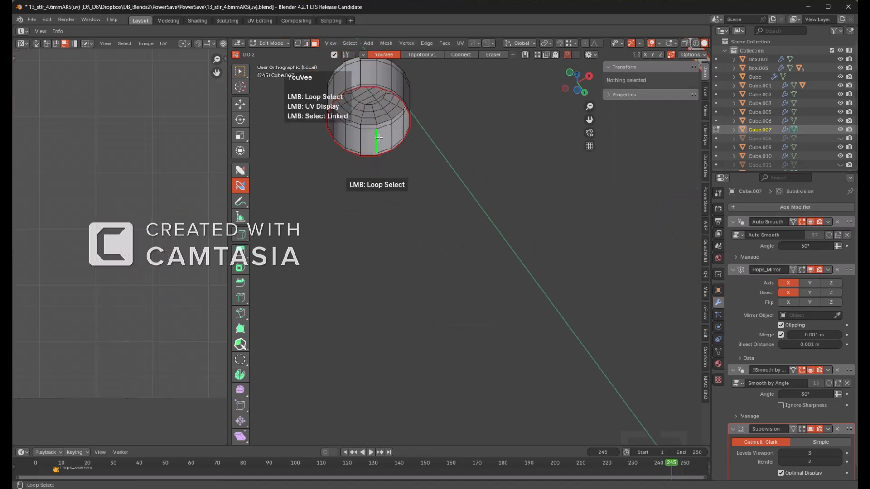
{"action": "left_click", "coordinate": [381, 136]}
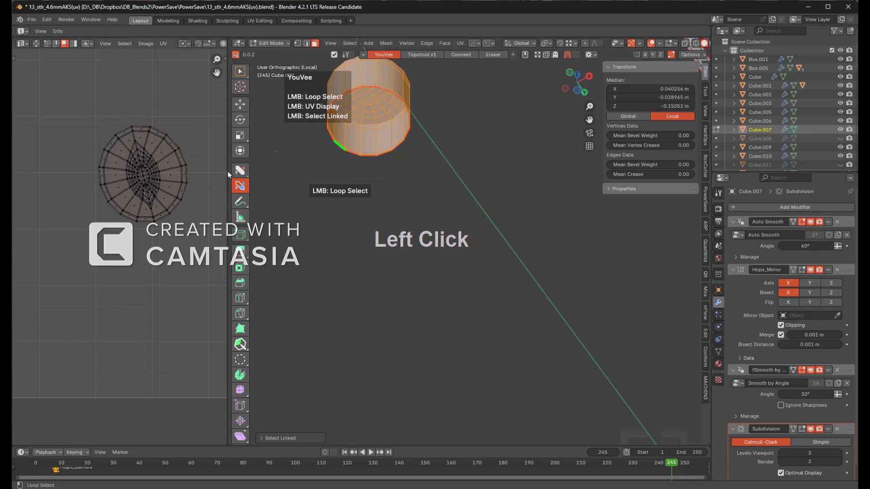
- Mark the edge loop around the floor of the small cylinder as a seam
{"action": "scroll", "coordinate": [429, 196], "scroll_direction": "up", "scroll_amount": 8}
{"action": "middle_click_drag", "start_coordinate": [352, 92], "coordinate": [421, 128], "text": "shift"}
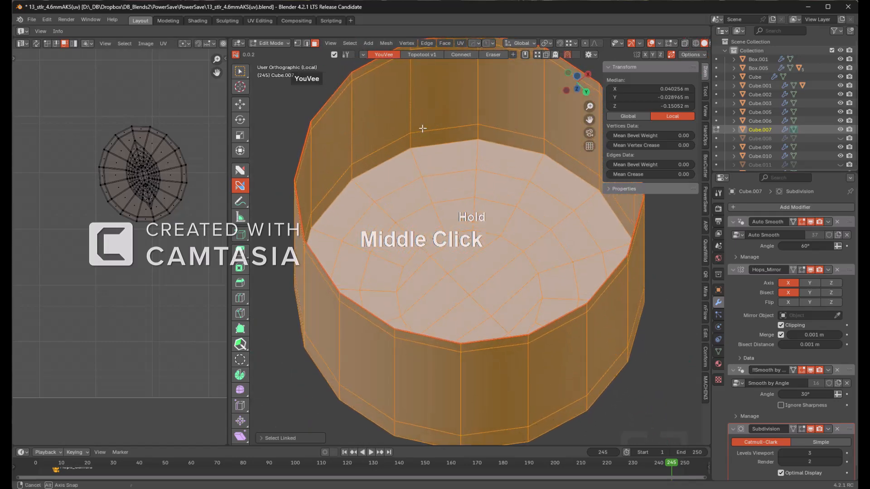
{"action": "left_click", "coordinate": [434, 143]}
{"action": "key", "text": "a"}
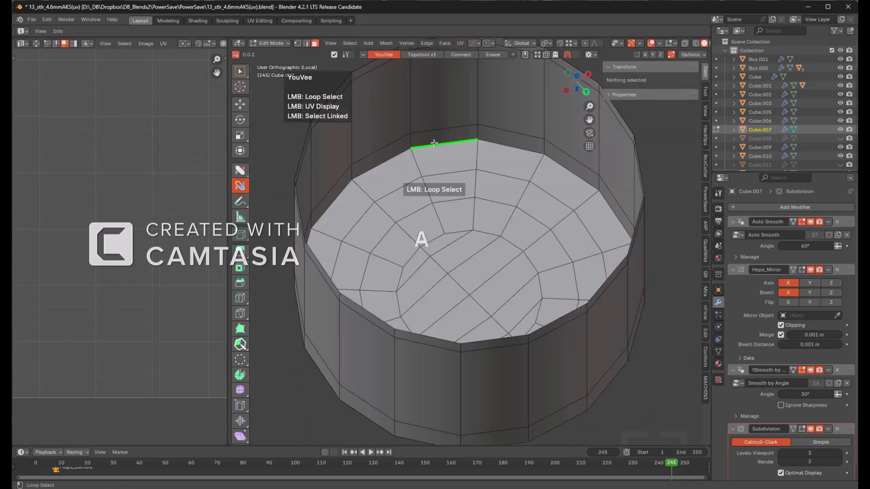
{"action": "key", "text": "ctrl+z"}
{"action": "key", "text": "alt+a"}
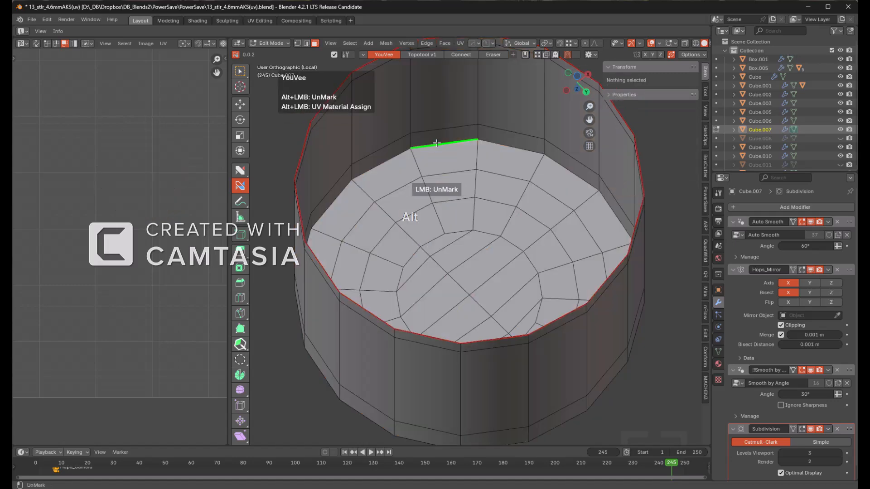
{"action": "left_click", "coordinate": [437, 143]}
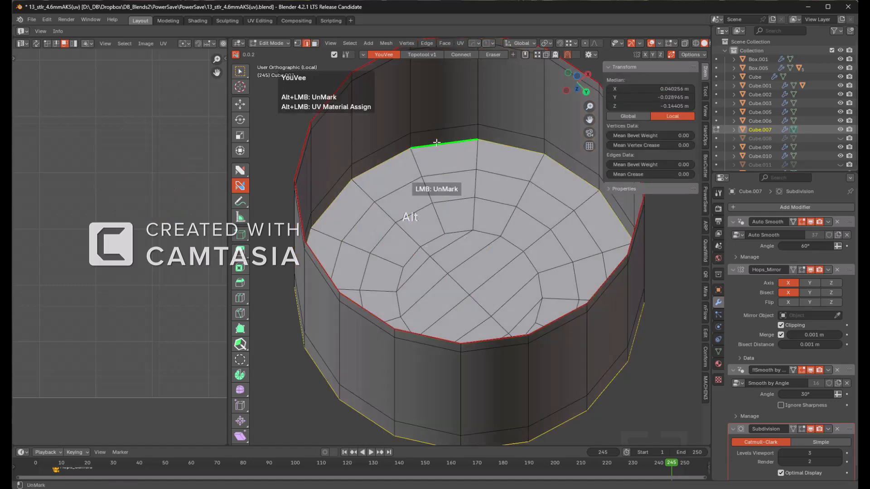
{"action": "left_click", "coordinate": [436, 142], "text": "ctrl"}
- Mark one vertical edge on the inner back wall of the cylinder as a seam
{"action": "middle_click_drag", "start_coordinate": [436, 143], "coordinate": [411, 170]}
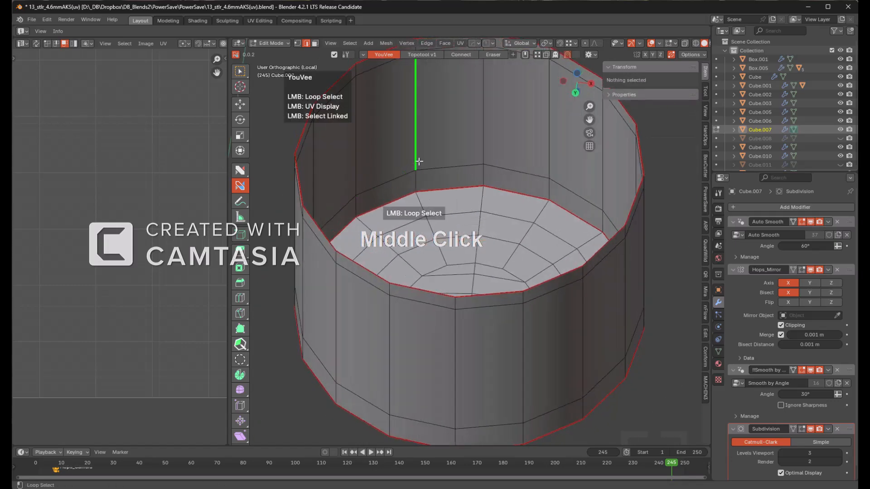
{"action": "left_click", "coordinate": [483, 172], "text": "ctrl"}
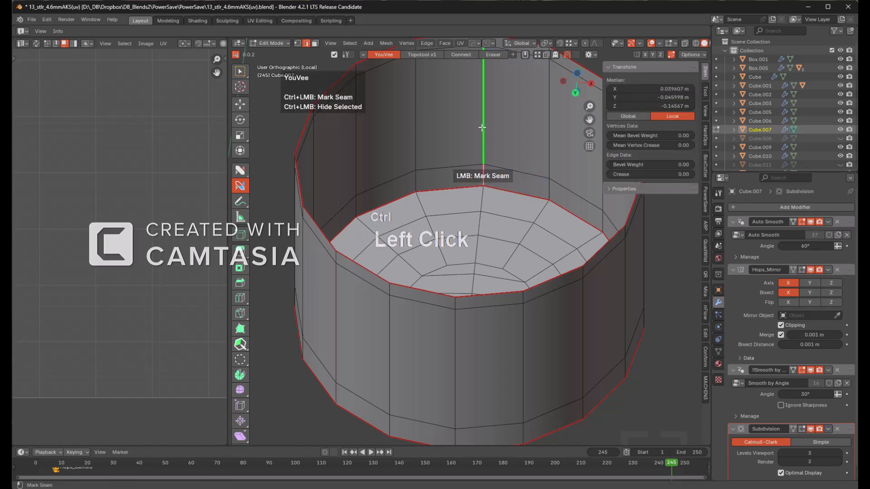
{"action": "middle_click_drag", "start_coordinate": [483, 172], "coordinate": [469, 270], "text": "shift"}
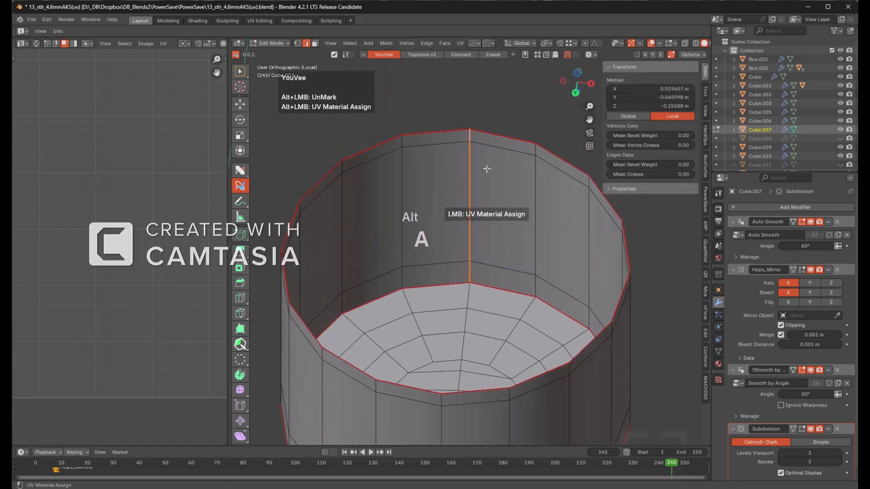
- Check the cylinder's wall and floor as separate linked islands and reselect all visible faces
{"action": "middle_click_drag", "start_coordinate": [467, 142], "coordinate": [460, 196], "text": "shift"}
{"action": "scroll", "coordinate": [456, 175], "scroll_direction": "down", "scroll_amount": 3}
{"action": "left_click", "coordinate": [469, 176]}
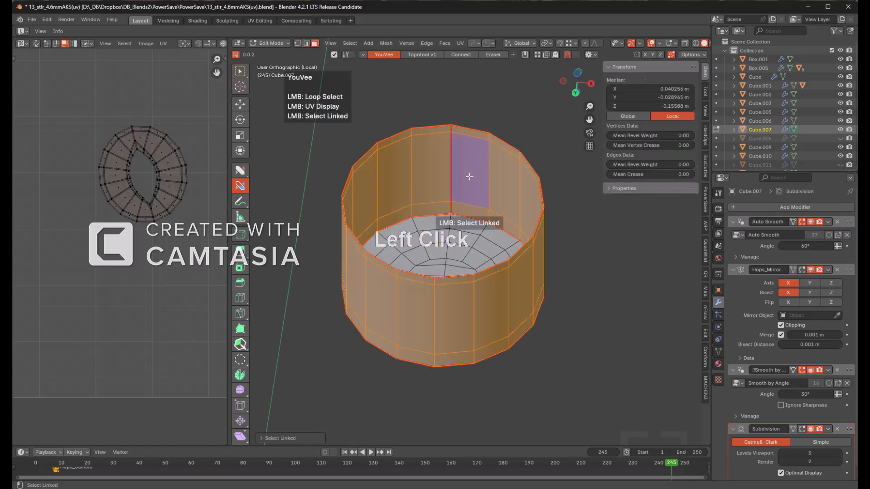
{"action": "left_click", "coordinate": [456, 228]}
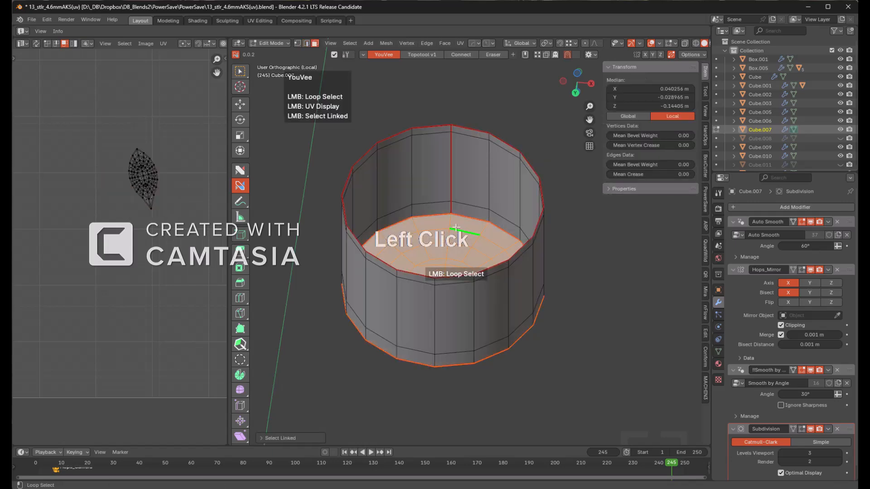
{"action": "key", "text": "a"}
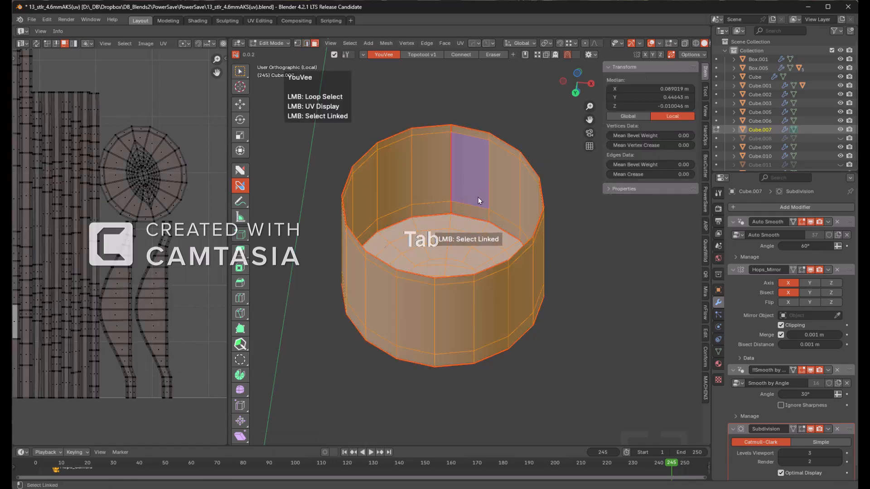
{"action": "key", "text": "Tab"}
{"action": "scroll", "coordinate": [478, 199], "scroll_direction": "down", "scroll_amount": 8}
{"action": "key", "text": "Tab"}
{"action": "key", "text": "Tab"}
{"action": "key", "text": "alt+s"}
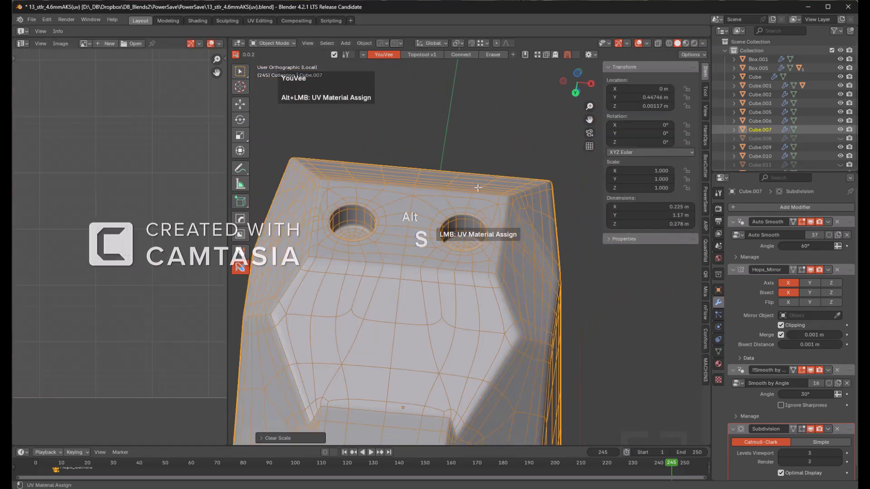
{"action": "scroll", "coordinate": [478, 187], "scroll_direction": "down", "scroll_amount": 2}
{"action": "middle_click_drag", "start_coordinate": [477, 192], "coordinate": [455, 260]}
{"action": "scroll", "coordinate": [454, 260], "scroll_direction": "up", "scroll_amount": 1}
{"action": "key", "text": "Tab"}
{"action": "key", "text": "KP_Decimal"}
{"action": "scroll", "coordinate": [453, 200], "scroll_direction": "up", "scroll_amount": 2}
{"action": "middle_click_drag", "start_coordinate": [501, 192], "coordinate": [340, 172], "text": "shift"}
{"action": "scroll", "coordinate": [412, 204], "scroll_direction": "up", "scroll_amount": 2}
{"action": "key", "text": "ctrl+z"}
{"action": "middle_click_drag", "start_coordinate": [452, 199], "coordinate": [462, 159]}
{"action": "key", "text": "ctrl+z"}
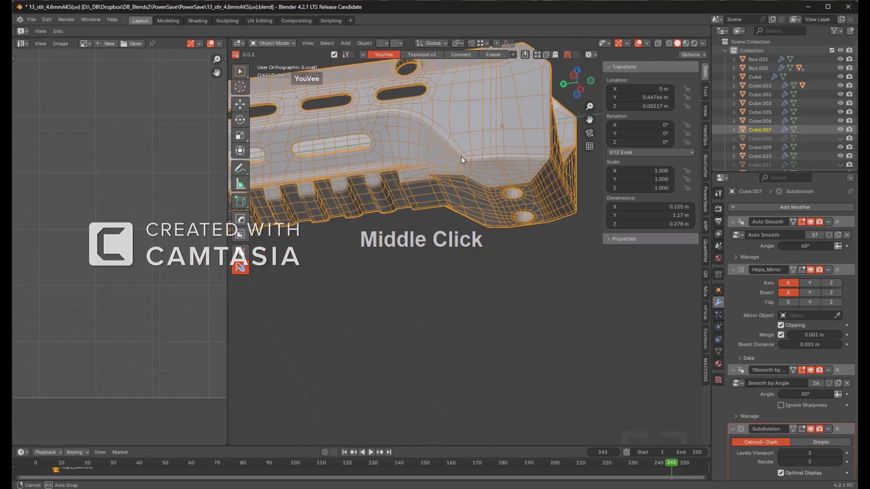
- Unwrap all visible slot walls and cylinders again using the new cylinder seams
{"action": "key", "text": "Tab"}
{"action": "key", "text": "KP_Decimal"}
{"action": "scroll", "coordinate": [455, 177], "scroll_direction": "up", "scroll_amount": 2}
{"action": "mouse_move", "coordinate": [426, 195]}
{"action": "middle_mouse_down", "text": "shift"}
{"action": "mouse_move", "coordinate": [492, 199]}
{"action": "mouse_move", "coordinate": [435, 196]}
{"action": "middle_mouse_up", "text": "shift"}
{"action": "scroll", "coordinate": [435, 195], "scroll_direction": "down", "scroll_amount": 1}
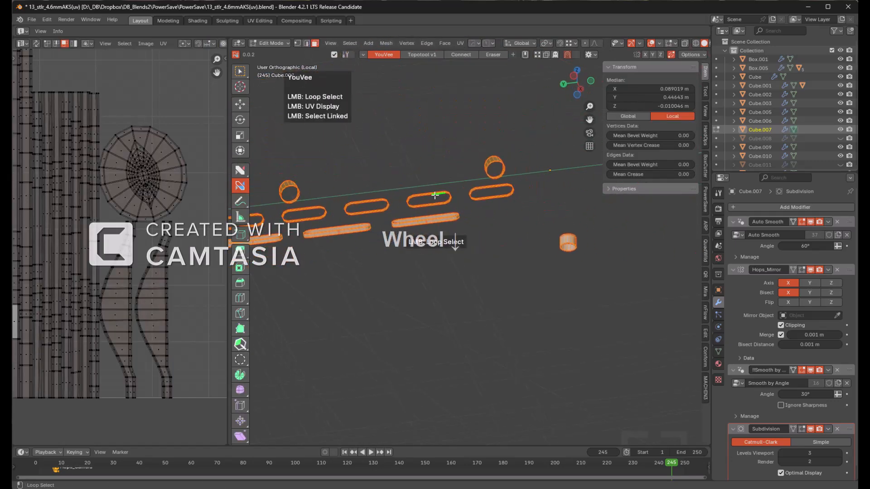
{"action": "key", "text": "u"}
{"action": "left_click", "coordinate": [410, 193]}
{"action": "scroll", "coordinate": [168, 209], "scroll_direction": "down", "scroll_amount": 3}
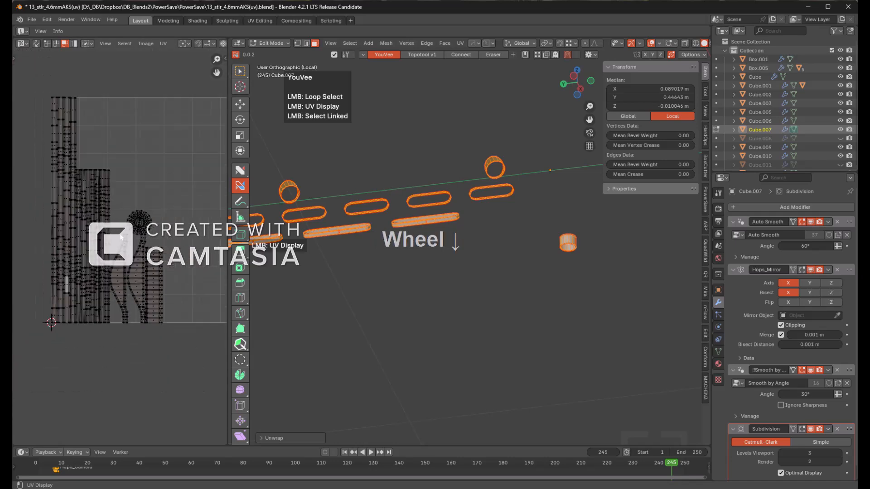
- Reveal all hidden faces of the handguard and select the whole mesh
{"action": "key", "text": "Tab"}
{"action": "middle_click_drag", "start_coordinate": [432, 200], "coordinate": [537, 276]}
{"action": "key", "text": "Tab"}
{"action": "key", "text": "alt+h"}
{"action": "key", "text": "a"}
{"action": "key", "text": "Tab"}
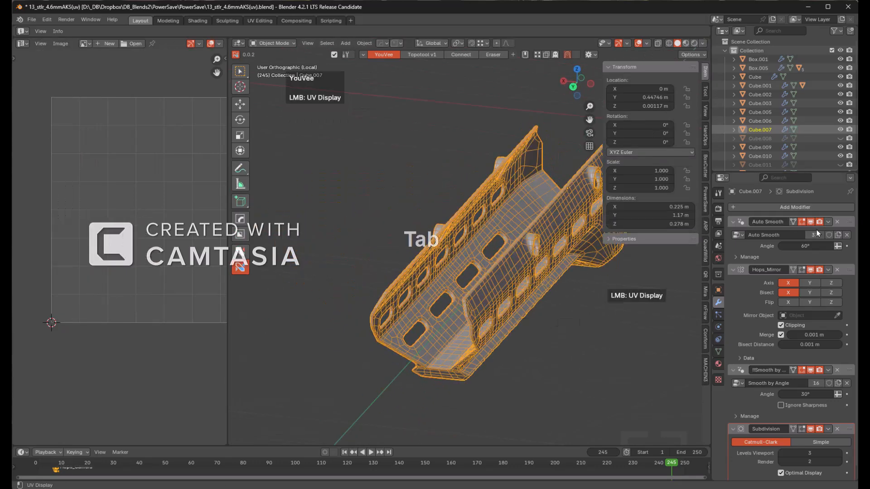
- Remove the Auto Smooth modifier and move the Smooth by Angle modifier below Subdivision
{"action": "left_click", "coordinate": [837, 222]}
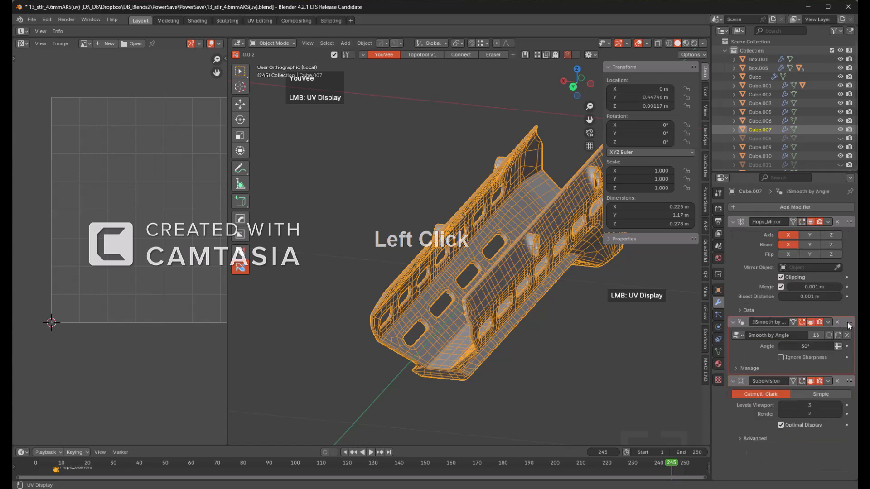
{"action": "left_click_drag", "start_coordinate": [847, 321], "coordinate": [841, 422]}
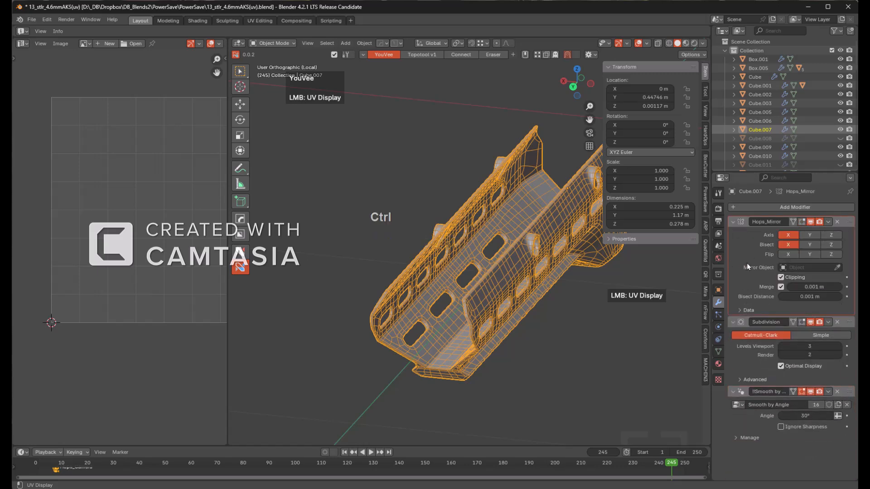
- Apply the Hops_Mirror modifier and unwrap the entire handguard mesh
{"action": "key", "text": "ctrl+a"}
{"action": "key", "text": "Tab"}
{"action": "middle_click_drag", "start_coordinate": [517, 257], "coordinate": [506, 273]}
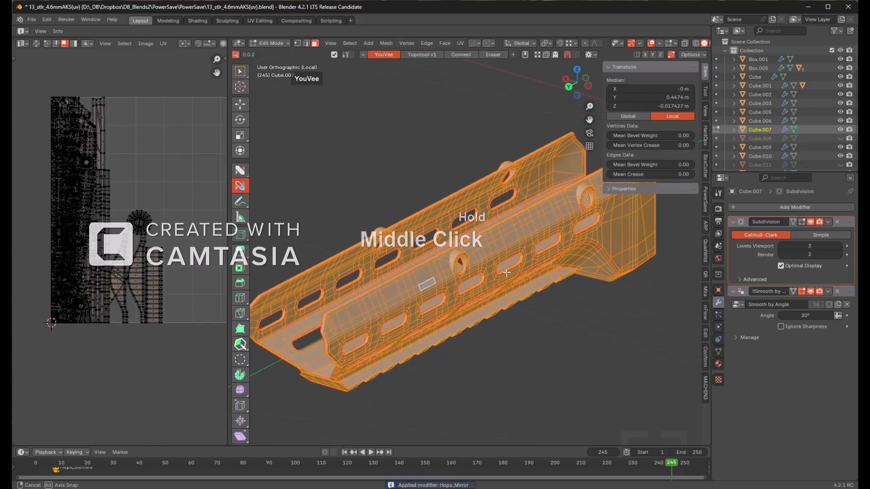
{"action": "key", "text": "a"}
{"action": "key", "text": "u"}
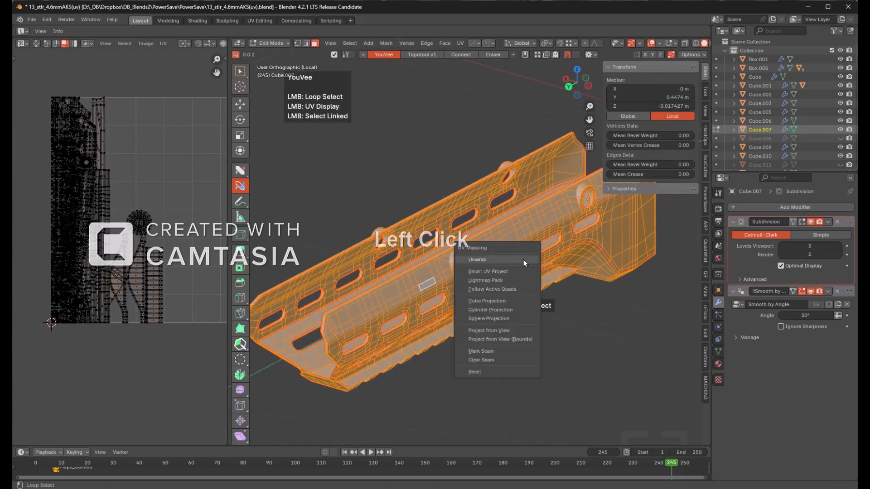
{"action": "left_click", "coordinate": [629, 306]}
{"action": "left_click", "coordinate": [558, 333], "text": "ctrl+shift"}
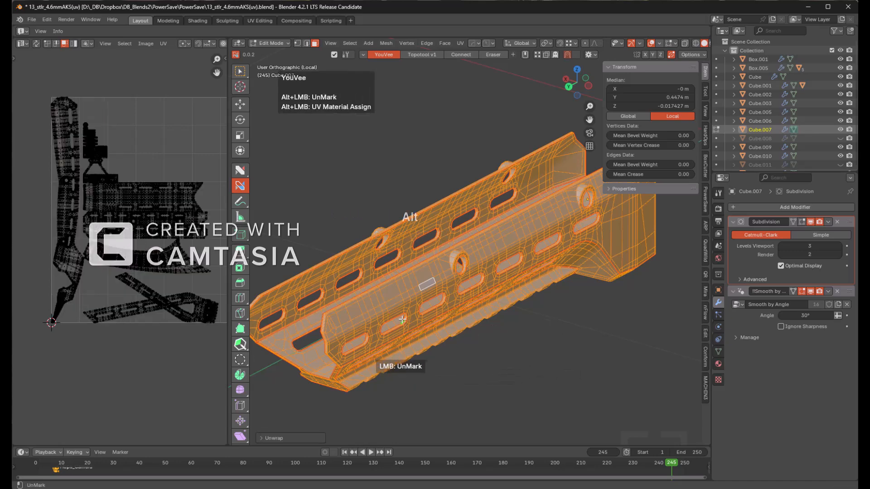
- Select only the linked faces of the outer side shell, up to its seams
{"action": "key", "text": "alt+a"}
{"action": "key", "text": "l"}
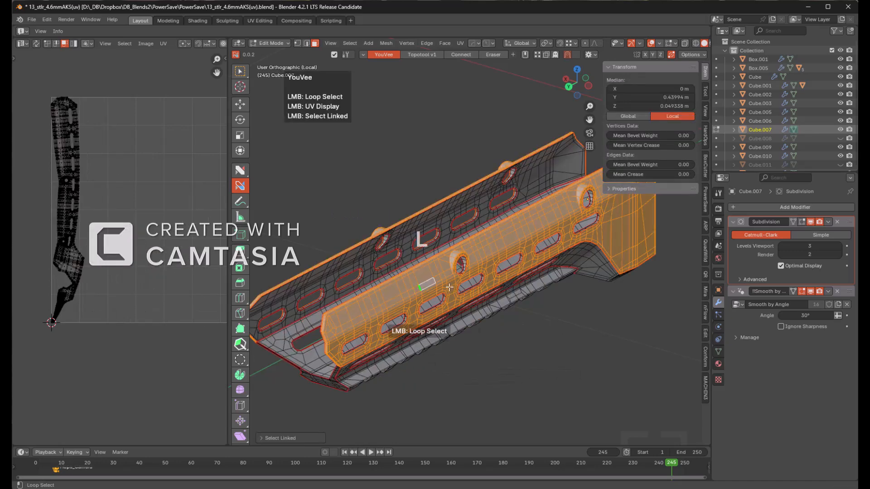
{"action": "middle_click_drag", "start_coordinate": [370, 247], "coordinate": [505, 259]}
{"action": "scroll", "coordinate": [424, 316], "scroll_direction": "up", "scroll_amount": 2}
{"action": "key", "text": "alt+a"}
{"action": "left_click", "coordinate": [453, 206]}
- Inspect the seams at the shell's solid end and unwrap the selected shell island on its own
{"action": "scroll", "coordinate": [501, 267], "scroll_direction": "up", "scroll_amount": 3}
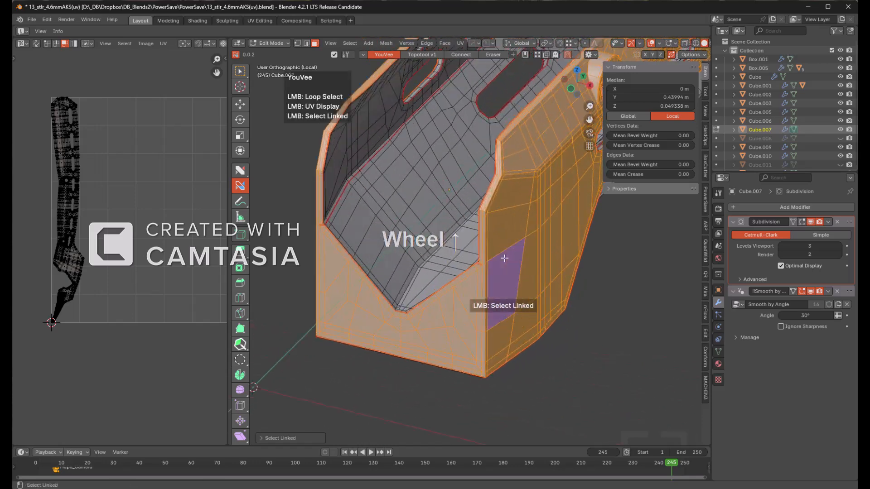
{"action": "scroll", "coordinate": [509, 278], "scroll_direction": "up", "scroll_amount": 2}
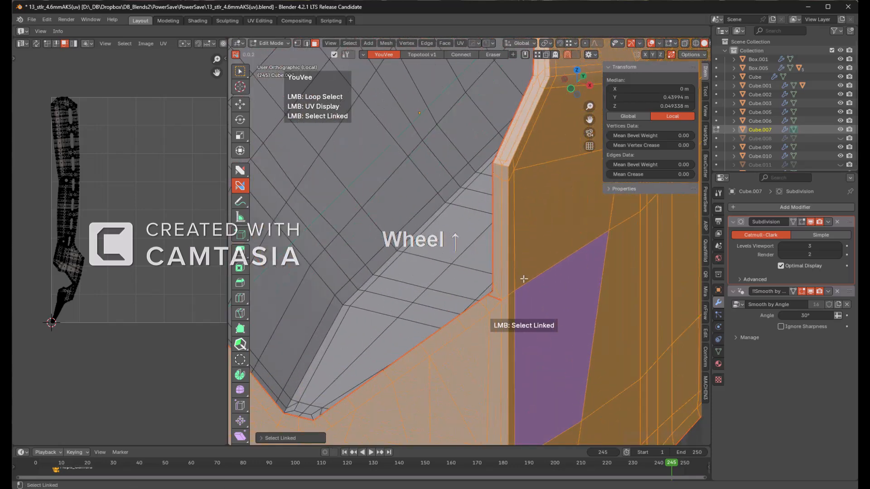
{"action": "scroll", "coordinate": [524, 291], "scroll_direction": "down", "scroll_amount": 1}
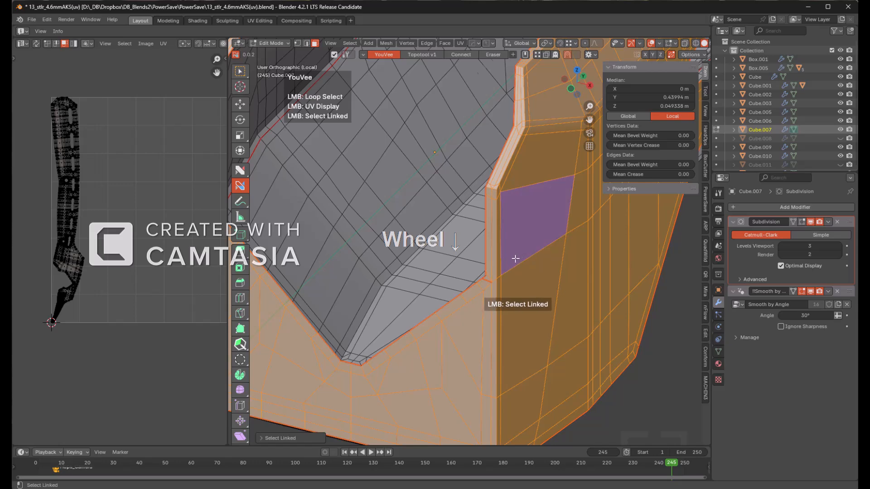
{"action": "scroll", "coordinate": [515, 259], "scroll_direction": "down", "scroll_amount": 2}
{"action": "middle_click_drag", "start_coordinate": [515, 259], "coordinate": [471, 218]}
{"action": "scroll", "coordinate": [124, 244], "scroll_direction": "down", "scroll_amount": 2}
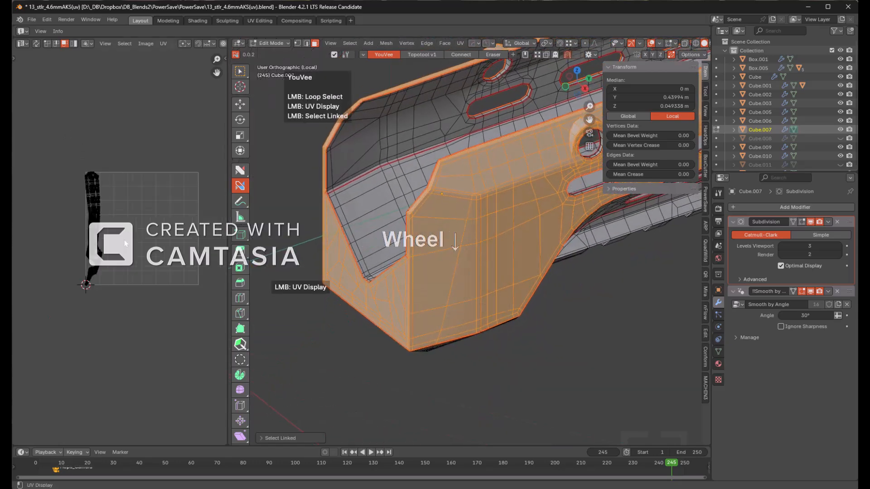
{"action": "middle_click_drag", "start_coordinate": [124, 240], "coordinate": [153, 250]}
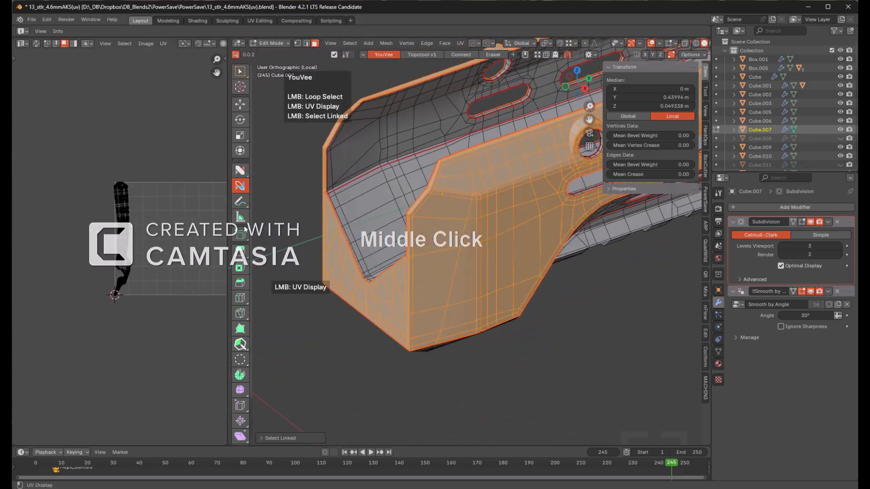
{"action": "left_click", "coordinate": [421, 294], "text": "ctrl+shift"}
{"action": "scroll", "coordinate": [138, 231], "scroll_direction": "up", "scroll_amount": 3}
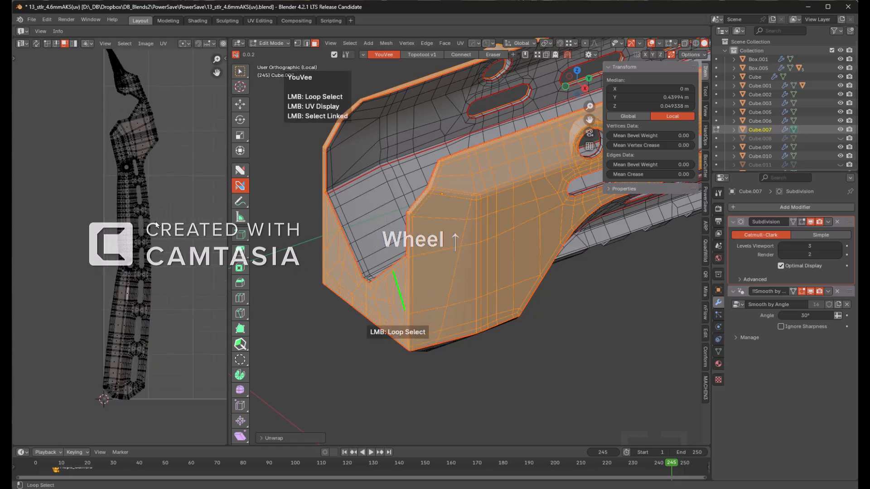
- Examine the shell's UV island around its narrow end against the matching faces on the mesh
{"action": "middle_click_drag", "start_coordinate": [155, 222], "coordinate": [173, 309]}
{"action": "scroll", "coordinate": [136, 196], "scroll_direction": "up", "scroll_amount": 4}
{"action": "scroll", "coordinate": [151, 269], "scroll_direction": "down", "scroll_amount": 1}
{"action": "scroll", "coordinate": [133, 201], "scroll_direction": "up", "scroll_amount": 2}
{"action": "middle_click_drag", "start_coordinate": [133, 201], "coordinate": [156, 243]}
{"action": "scroll", "coordinate": [156, 243], "scroll_direction": "down", "scroll_amount": 2}
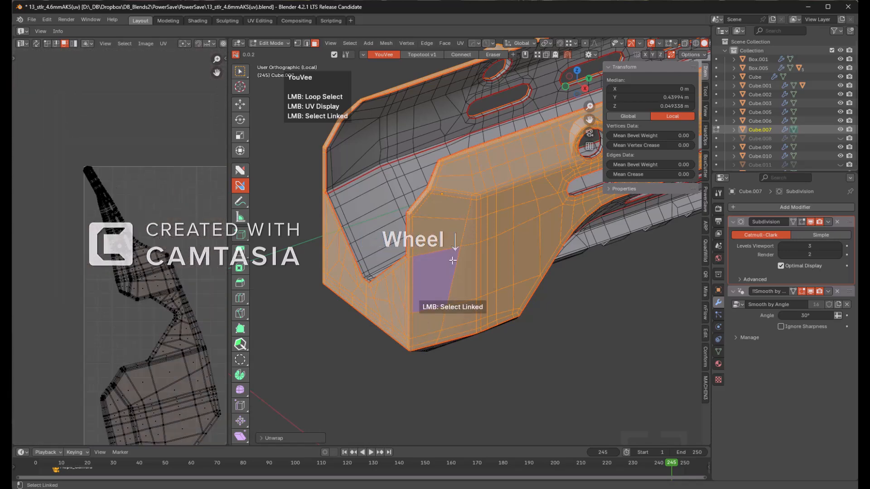
{"action": "left_click", "coordinate": [435, 268]}
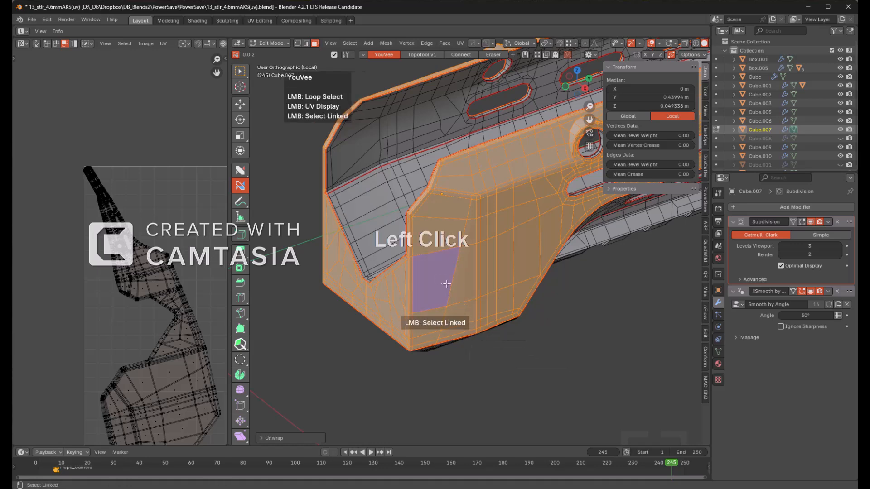
- Change the unwrap method of the selected shell island to Angle Based and view the resulting island
{"action": "key", "text": "F9"}
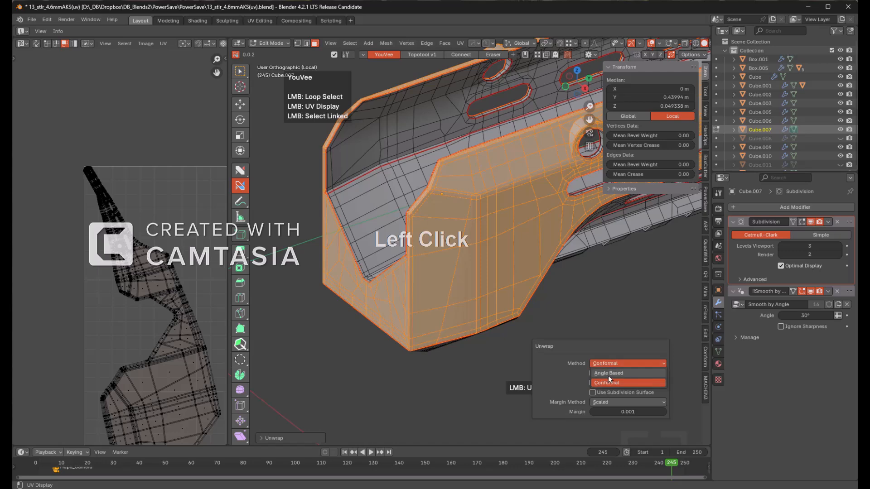
{"action": "left_click", "coordinate": [608, 374]}
{"action": "middle_click_drag", "start_coordinate": [163, 290], "coordinate": [157, 195]}
{"action": "scroll", "coordinate": [171, 297], "scroll_direction": "down", "scroll_amount": 2}
{"action": "scroll", "coordinate": [164, 186], "scroll_direction": "up", "scroll_amount": 2}
- Select the entire handguard mesh, unwrap it again, and inspect the packed UV islands
{"action": "key", "text": "a"}
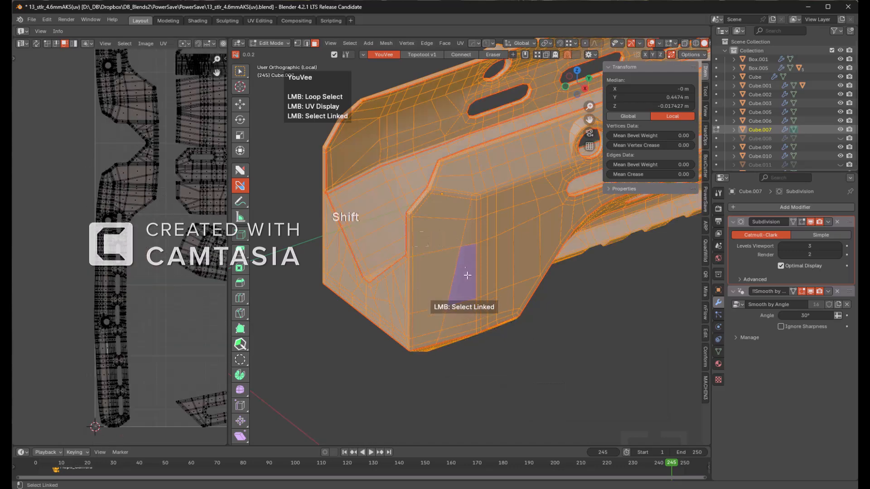
{"action": "left_click", "coordinate": [447, 270], "text": "ctrl+shift"}
{"action": "middle_click_drag", "start_coordinate": [159, 209], "coordinate": [143, 249]}
{"action": "scroll", "coordinate": [165, 255], "scroll_direction": "up", "scroll_amount": 3}
{"action": "scroll", "coordinate": [165, 254], "scroll_direction": "up", "scroll_amount": 2}
{"action": "scroll", "coordinate": [135, 197], "scroll_direction": "up", "scroll_amount": 4}
{"action": "scroll", "coordinate": [141, 297], "scroll_direction": "down", "scroll_amount": 3}
{"action": "scroll", "coordinate": [143, 335], "scroll_direction": "down", "scroll_amount": 2}
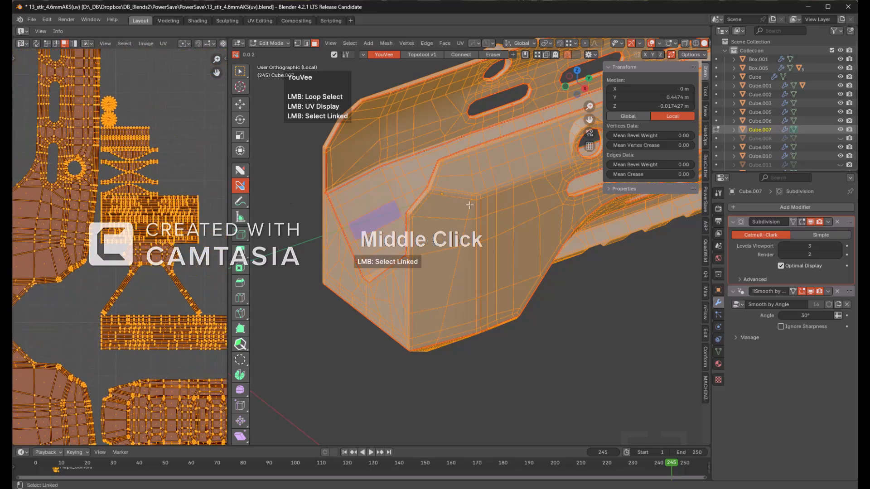
- Return the handguard to Object Mode and display its complete UV layout over the model
{"action": "middle_click_drag", "start_coordinate": [484, 236], "coordinate": [502, 238]}
{"action": "key", "text": "Tab"}
{"action": "left_click", "coordinate": [414, 247], "text": "alt"}
{"action": "left_click", "coordinate": [501, 210]}
{"action": "left_click", "coordinate": [501, 211]}
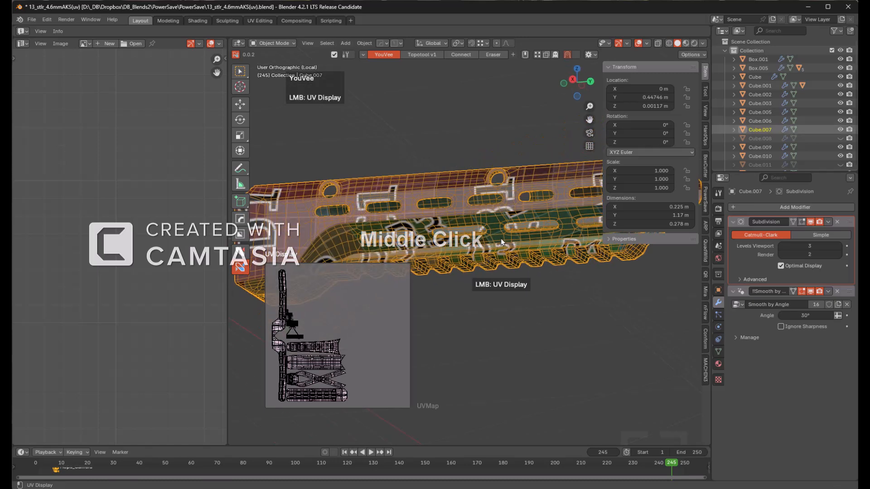
- Isolate the Cube.006 part in a widened 3D view and open it in Edit Mode with nothing selected
{"action": "key", "text": "KP_Divide"}
{"action": "left_click_drag", "start_coordinate": [225, 151], "coordinate": [166, 153]}
{"action": "middle_click_drag", "start_coordinate": [313, 213], "coordinate": [445, 256]}
{"action": "left_click", "coordinate": [548, 219]}
{"action": "key", "text": "KP_Decimal"}
{"action": "key", "text": "KP_Divide"}
{"action": "key", "text": "Tab"}
{"action": "scroll", "coordinate": [557, 241], "scroll_direction": "up", "scroll_amount": 1}
{"action": "key", "text": "alt+a"}
- Mark a seam around the outer rim of the small round hole in the side face
{"action": "scroll", "coordinate": [467, 240], "scroll_direction": "up", "scroll_amount": 8}
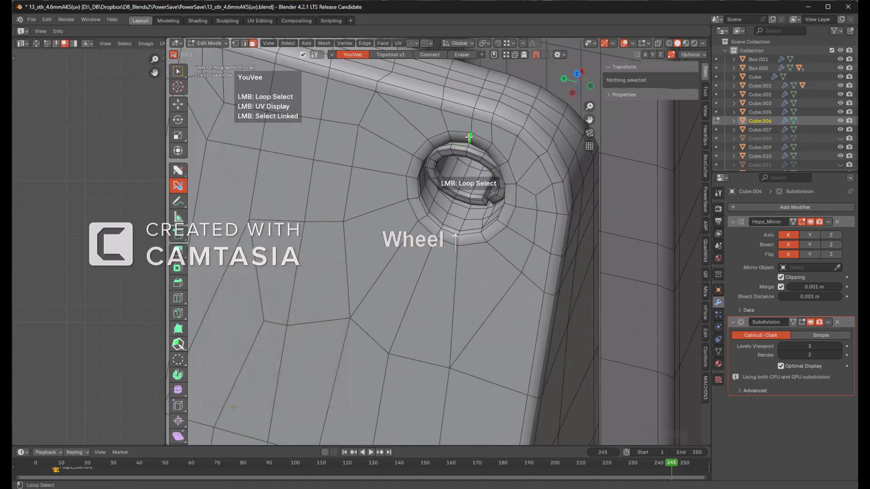
{"action": "double_click", "coordinate": [460, 142]}
{"action": "key", "text": "KP_Decimal"}
{"action": "middle_click_drag", "start_coordinate": [459, 142], "coordinate": [515, 185]}
{"action": "scroll", "coordinate": [516, 185], "scroll_direction": "up", "scroll_amount": 2}
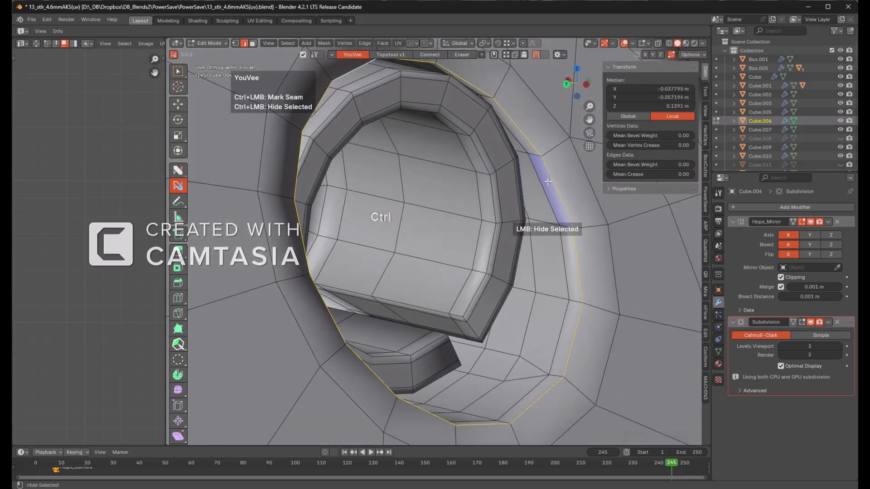
{"action": "scroll", "coordinate": [525, 227], "scroll_direction": "down", "scroll_amount": 4}
{"action": "key", "text": "alt+a"}
- Mark a seam along the edge loop bordering the floor inside the small hole
{"action": "mouse_move", "coordinate": [474, 240]}
{"action": "middle_mouse_down"}
{"action": "mouse_move", "coordinate": [431, 267]}
{"action": "mouse_move", "coordinate": [497, 234]}
{"action": "mouse_move", "coordinate": [479, 242]}
{"action": "middle_mouse_up"}
{"action": "left_click", "coordinate": [436, 242]}
{"action": "scroll", "coordinate": [471, 240], "scroll_direction": "up", "scroll_amount": 4}
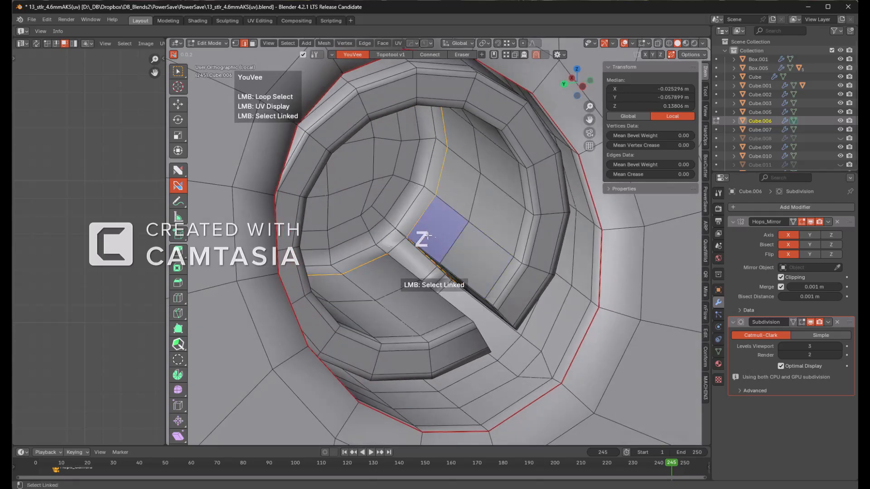
{"action": "left_click", "coordinate": [406, 208]}
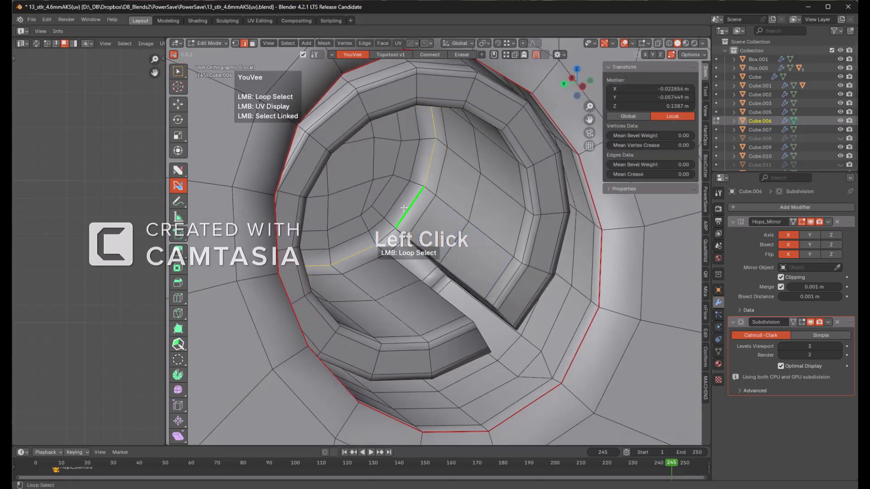
{"action": "key", "text": "alt+a"}
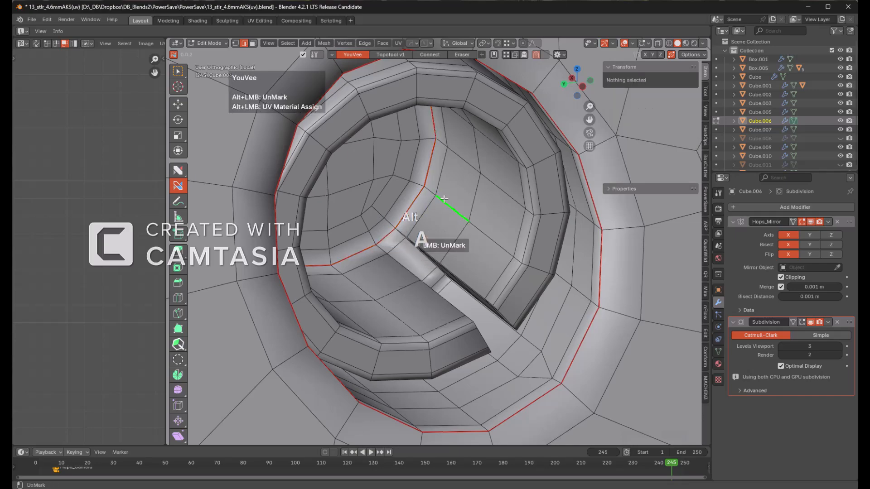
- Mark a seam along the upper outer edge of the side face, following the rounded corner and slanted edge
{"action": "scroll", "coordinate": [456, 237], "scroll_direction": "down", "scroll_amount": 5}
{"action": "middle_click_drag", "start_coordinate": [457, 237], "coordinate": [416, 199]}
{"action": "scroll", "coordinate": [453, 262], "scroll_direction": "down", "scroll_amount": 5}
{"action": "scroll", "coordinate": [453, 262], "scroll_direction": "down", "scroll_amount": 5}
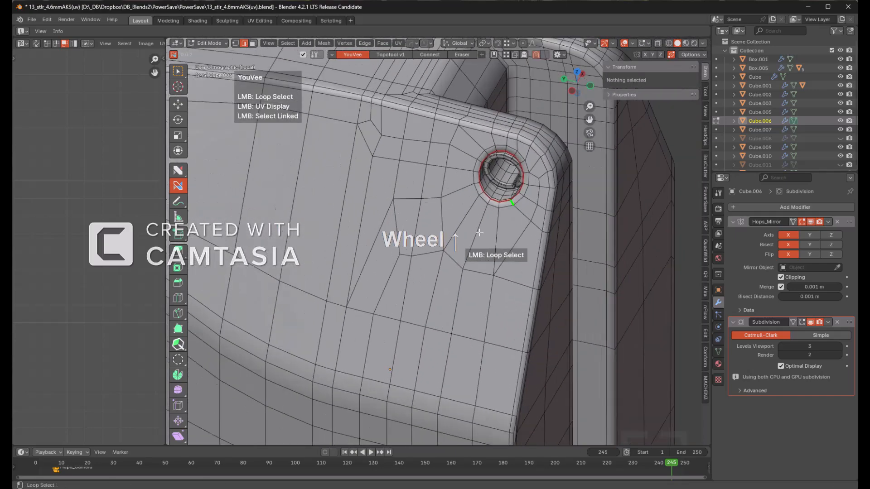
{"action": "middle_click_drag", "start_coordinate": [453, 261], "coordinate": [426, 291]}
{"action": "scroll", "coordinate": [425, 290], "scroll_direction": "up", "scroll_amount": 4}
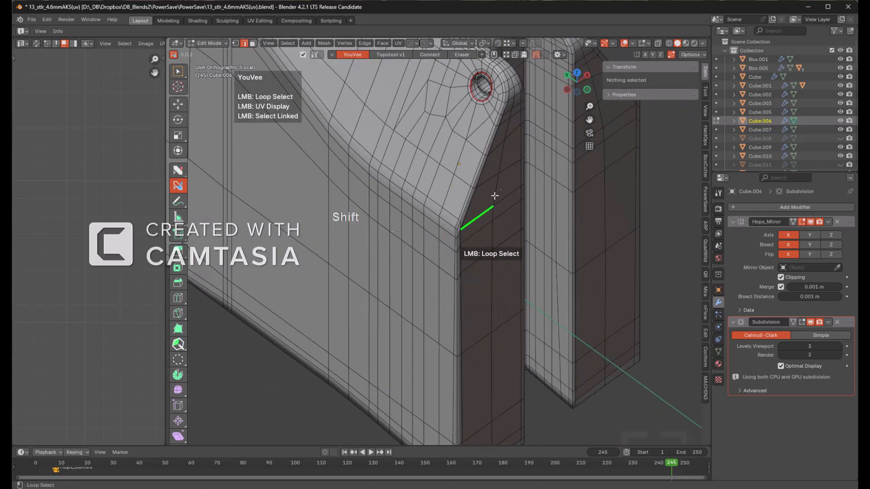
{"action": "scroll", "coordinate": [466, 213], "scroll_direction": "up", "scroll_amount": 2}
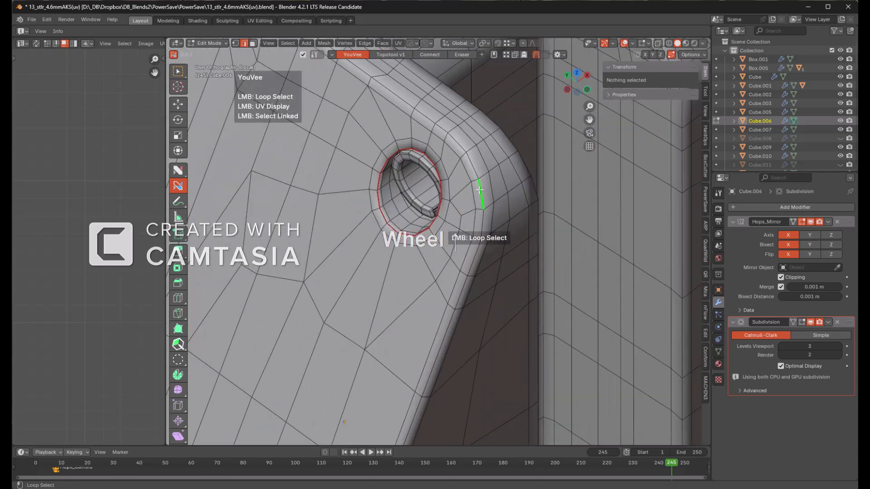
{"action": "left_click", "coordinate": [480, 190]}
{"action": "scroll", "coordinate": [481, 191], "scroll_direction": "down", "scroll_amount": 6}
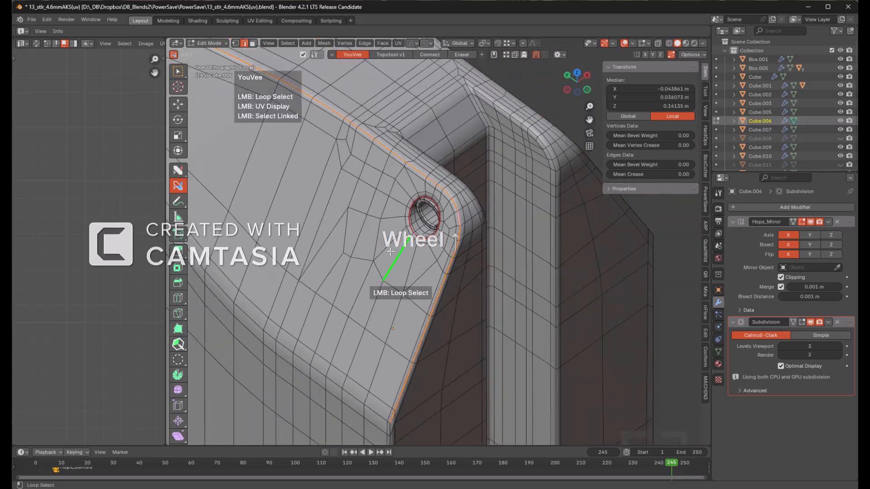
{"action": "middle_click_drag", "start_coordinate": [481, 191], "coordinate": [453, 247]}
{"action": "scroll", "coordinate": [480, 228], "scroll_direction": "up", "scroll_amount": 4}
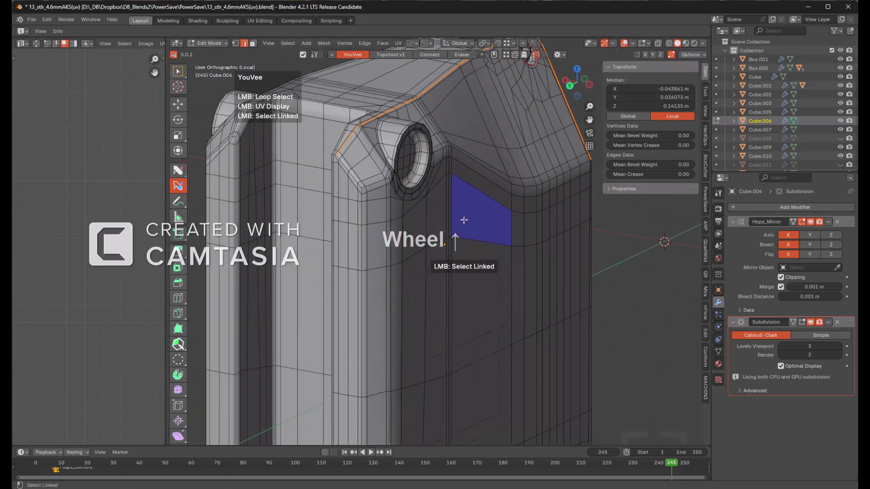
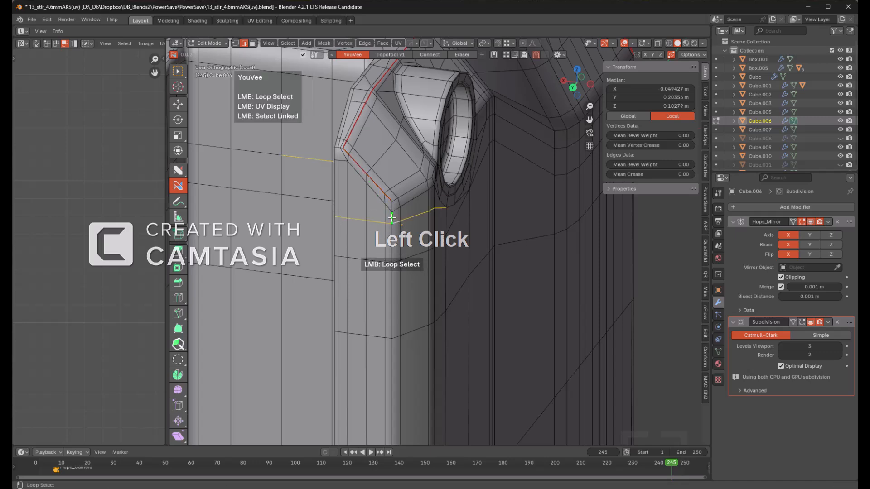
- Mark seams down the vertical corner edge below the large tube opening and along the short lower edge at its base
{"action": "mouse_move", "coordinate": [392, 217]}
{"action": "middle_mouse_down"}
{"action": "mouse_move", "coordinate": [404, 196]}
{"action": "mouse_move", "coordinate": [393, 213]}
{"action": "middle_mouse_up"}
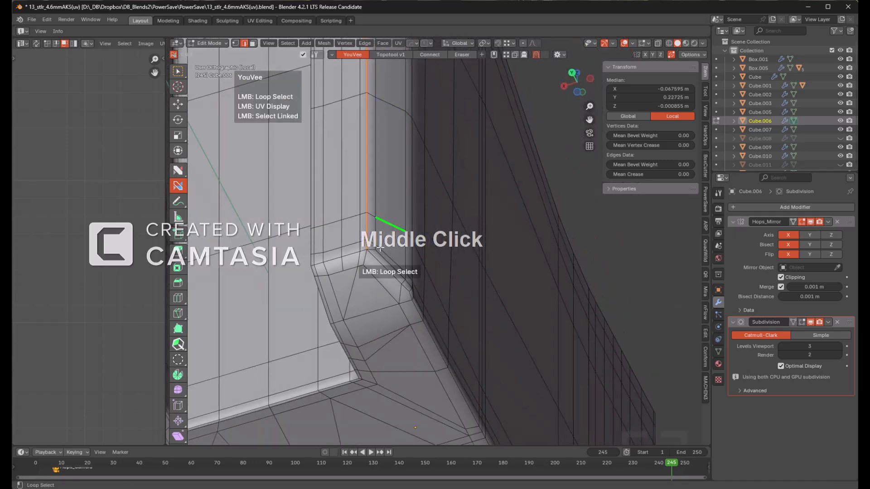
{"action": "scroll", "coordinate": [359, 266], "scroll_direction": "down", "scroll_amount": 2}
{"action": "scroll", "coordinate": [353, 245], "scroll_direction": "up", "scroll_amount": 2}
{"action": "middle_click_drag", "start_coordinate": [353, 246], "coordinate": [297, 255]}
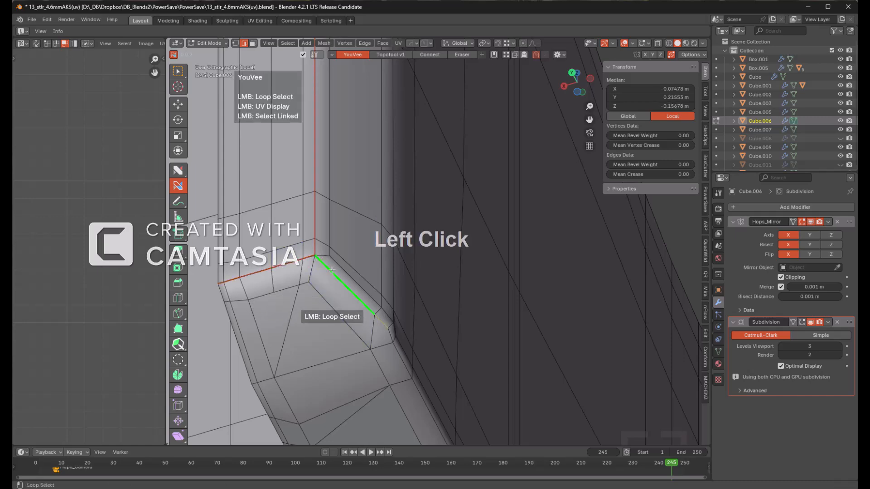
- Mark seams along the part's long bottom outer edge and across the end's lower edges into the notch
{"action": "middle_click_drag", "start_coordinate": [331, 270], "coordinate": [526, 243]}
{"action": "scroll", "coordinate": [373, 188], "scroll_direction": "down", "scroll_amount": 4}
{"action": "scroll", "coordinate": [450, 276], "scroll_direction": "up", "scroll_amount": 3}
{"action": "scroll", "coordinate": [316, 300], "scroll_direction": "up", "scroll_amount": 3}
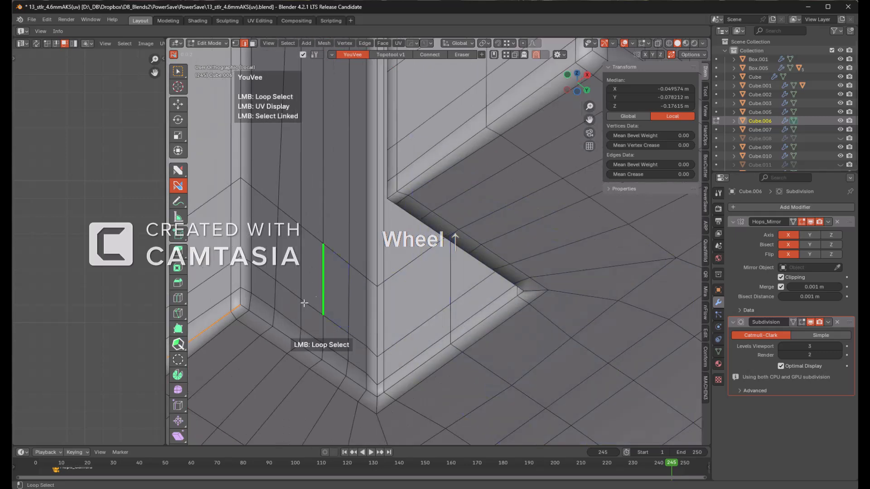
{"action": "scroll", "coordinate": [350, 285], "scroll_direction": "down", "scroll_amount": 3}
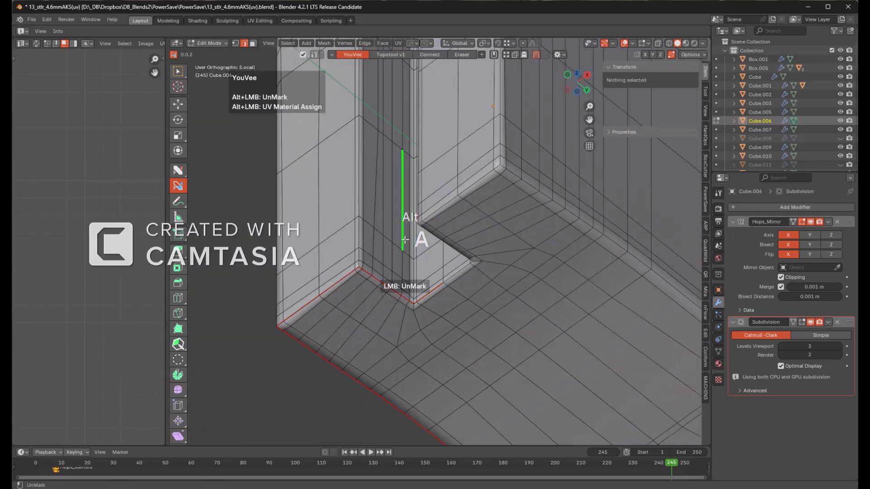
- Mark a seam around the inner rim of the large tube opening
{"action": "middle_click_drag", "start_coordinate": [350, 285], "coordinate": [544, 274]}
{"action": "scroll", "coordinate": [385, 305], "scroll_direction": "down", "scroll_amount": 1}
{"action": "scroll", "coordinate": [544, 274], "scroll_direction": "down", "scroll_amount": 1}
{"action": "scroll", "coordinate": [425, 226], "scroll_direction": "up", "scroll_amount": 2}
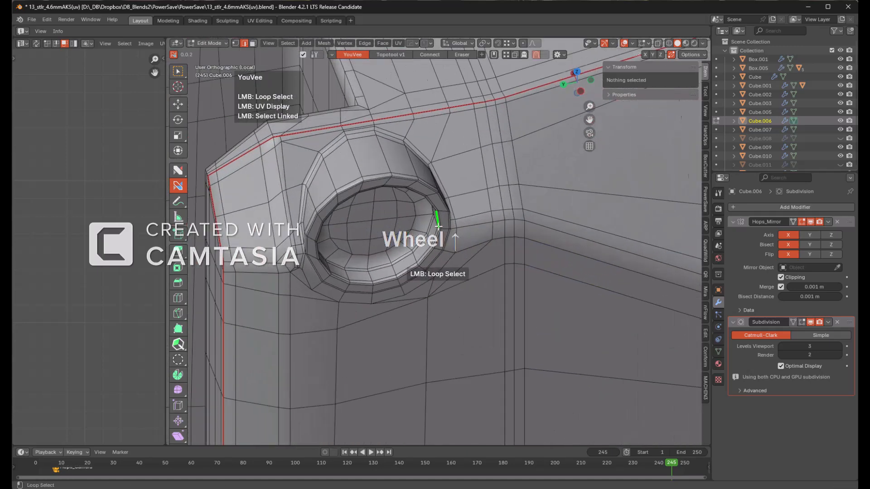
{"action": "middle_click_drag", "start_coordinate": [425, 227], "coordinate": [399, 172]}
{"action": "scroll", "coordinate": [391, 152], "scroll_direction": "up", "scroll_amount": 2}
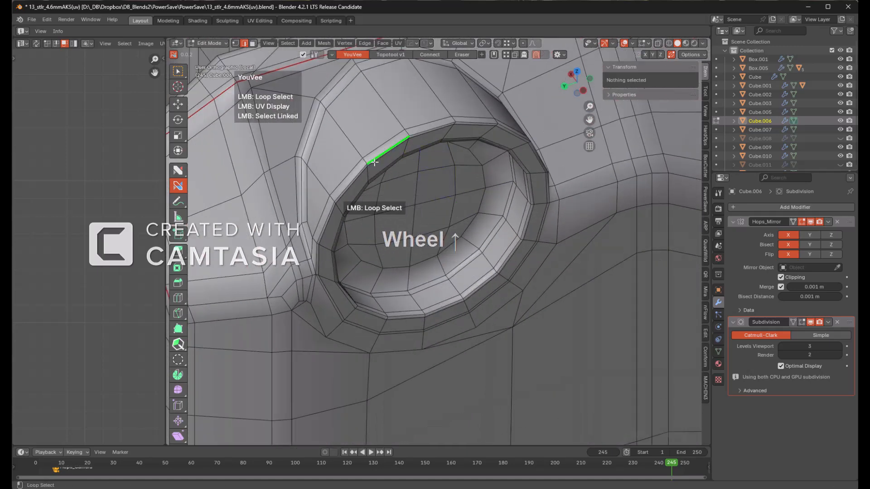
{"action": "left_click", "coordinate": [357, 199]}
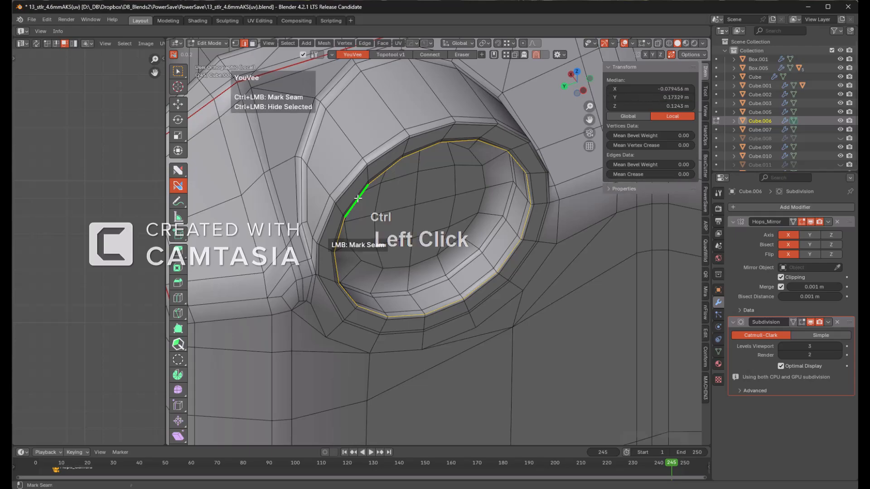
- Mark a seam down the vertical corner edge below the slanted edge, down to the bottom seam
{"action": "middle_click_drag", "start_coordinate": [430, 208], "coordinate": [434, 238]}
{"action": "scroll", "coordinate": [379, 246], "scroll_direction": "down", "scroll_amount": 2}
{"action": "middle_click_drag", "start_coordinate": [379, 246], "coordinate": [261, 236], "text": "shift"}
{"action": "scroll", "coordinate": [398, 219], "scroll_direction": "down", "scroll_amount": 5}
{"action": "middle_click_drag", "start_coordinate": [446, 253], "coordinate": [376, 259]}
{"action": "middle_click_drag", "start_coordinate": [487, 265], "coordinate": [428, 221], "text": "shift"}
{"action": "scroll", "coordinate": [431, 220], "scroll_direction": "down", "scroll_amount": 3}
{"action": "scroll", "coordinate": [424, 226], "scroll_direction": "down", "scroll_amount": 5}
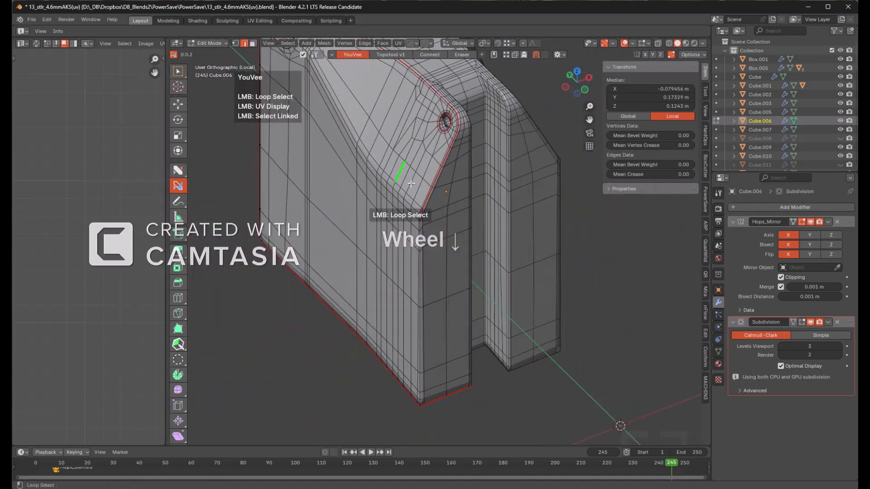
{"action": "scroll", "coordinate": [421, 228], "scroll_direction": "down", "scroll_amount": 2}
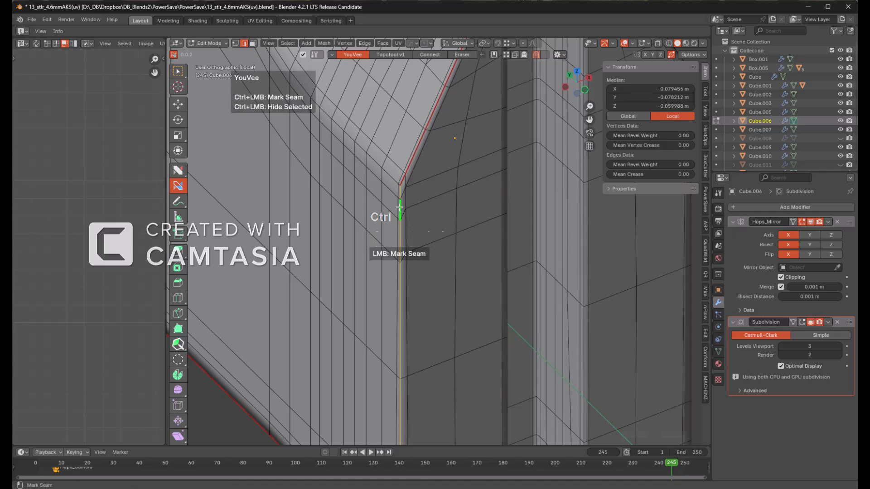
{"action": "scroll", "coordinate": [400, 208], "scroll_direction": "down", "scroll_amount": 3}
{"action": "middle_click_drag", "start_coordinate": [442, 285], "coordinate": [415, 276]}
{"action": "scroll", "coordinate": [438, 231], "scroll_direction": "up", "scroll_amount": 4}
{"action": "key", "text": "alt+a"}
- Select the linked inner faces of the part up to their seams and unwrap them
{"action": "scroll", "coordinate": [466, 218], "scroll_direction": "down", "scroll_amount": 3}
{"action": "key", "text": "3"}
{"action": "left_click", "coordinate": [414, 277]}
{"action": "scroll", "coordinate": [448, 250], "scroll_direction": "down", "scroll_amount": 2}
{"action": "middle_click_drag", "start_coordinate": [448, 249], "coordinate": [545, 207]}
{"action": "left_click", "coordinate": [575, 266], "text": "ctrl+shift"}
{"action": "scroll", "coordinate": [77, 232], "scroll_direction": "down", "scroll_amount": 3}
{"action": "middle_click_drag", "start_coordinate": [77, 232], "coordinate": [336, 213]}
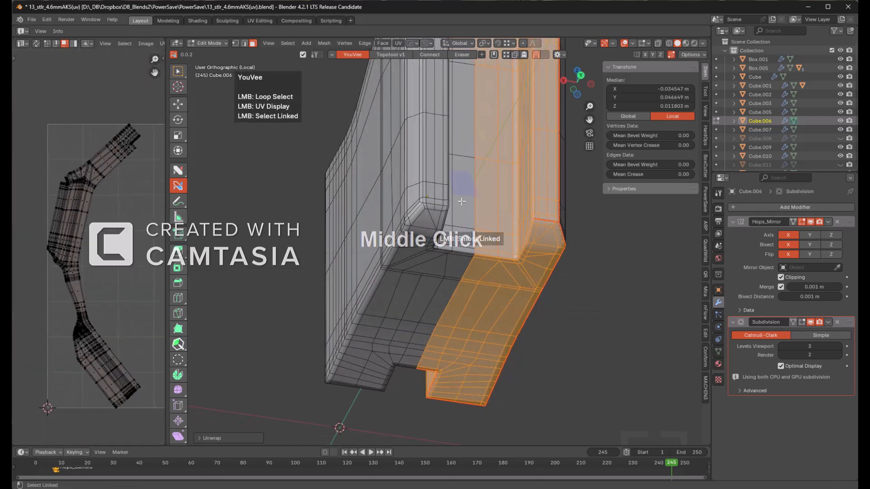
- Unwrap the linked faces of the outer side shell on their own and hide them
{"action": "scroll", "coordinate": [497, 175], "scroll_direction": "down", "scroll_amount": 3}
{"action": "middle_click_drag", "start_coordinate": [497, 175], "coordinate": [439, 219]}
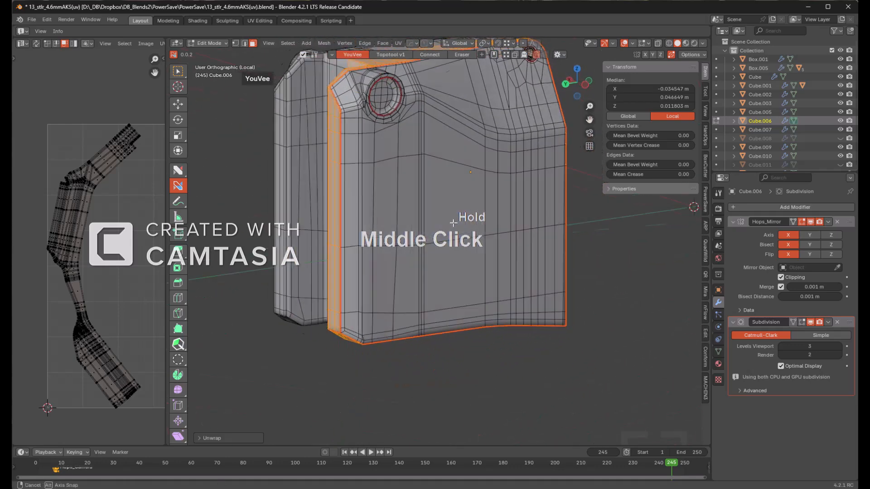
{"action": "key", "text": "alt+a"}
{"action": "left_click", "coordinate": [478, 221]}
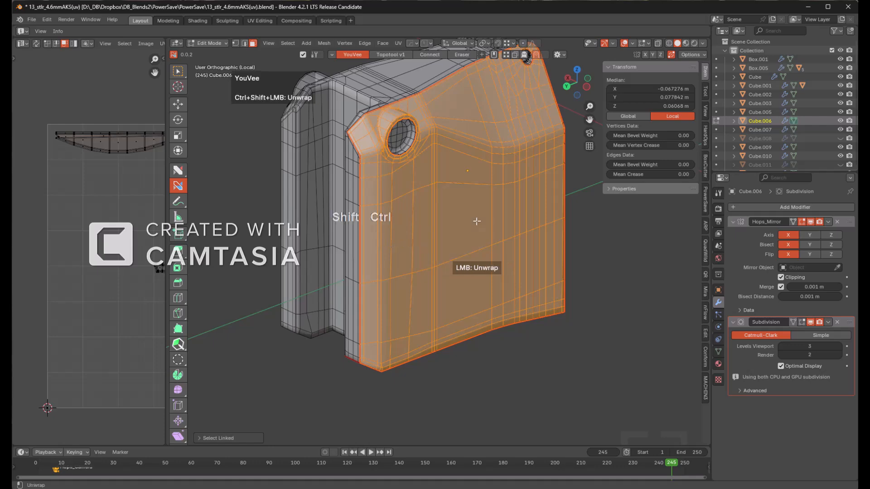
{"action": "left_click", "coordinate": [476, 222]}
{"action": "scroll", "coordinate": [107, 227], "scroll_direction": "down", "scroll_amount": 3}
{"action": "middle_click_drag", "start_coordinate": [107, 227], "coordinate": [30, 233]}
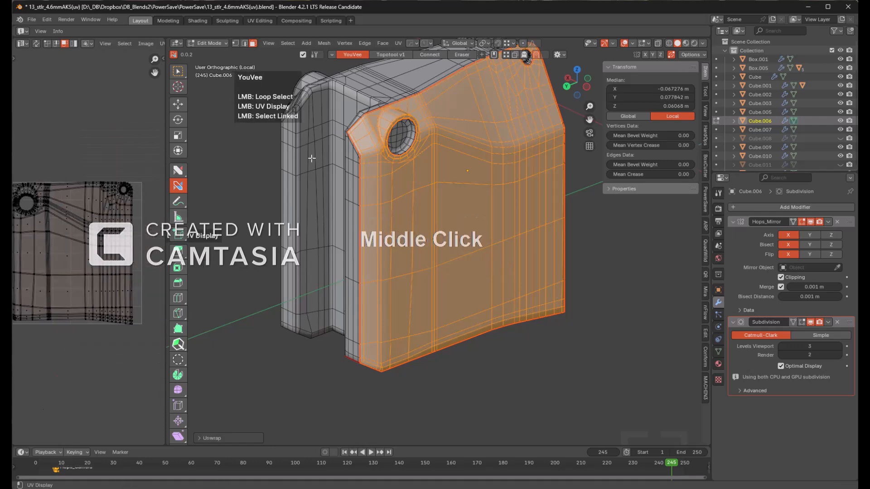
{"action": "middle_click_drag", "start_coordinate": [429, 168], "coordinate": [379, 171]}
{"action": "key", "text": "h"}
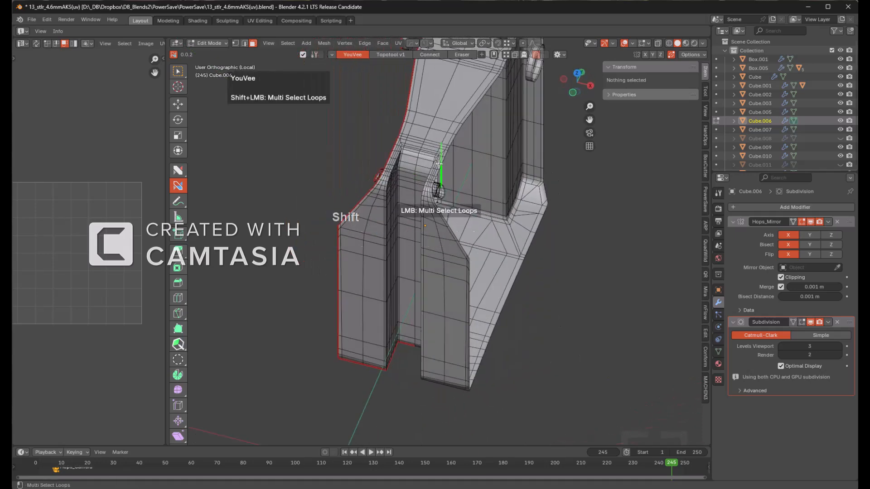
- Mark seams along the recessed channel's outer edge and across its upper end
{"action": "scroll", "coordinate": [439, 163], "scroll_direction": "up", "scroll_amount": 4}
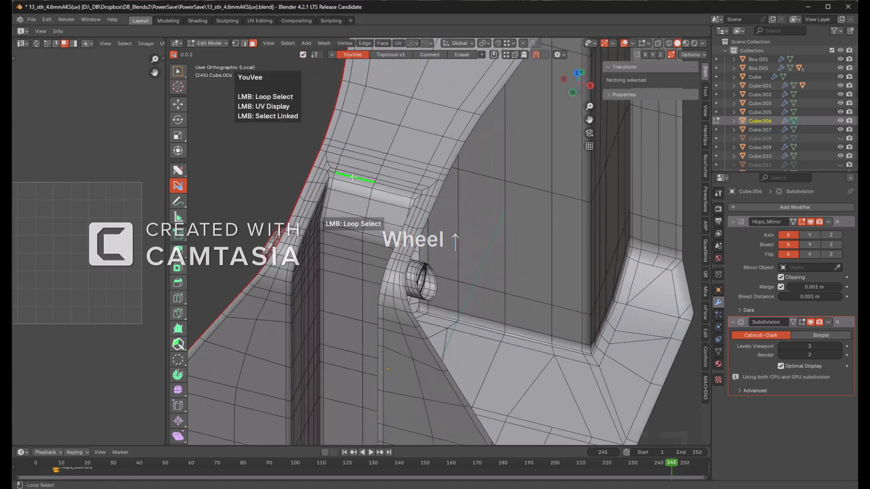
{"action": "left_click", "coordinate": [349, 180], "text": "alt"}
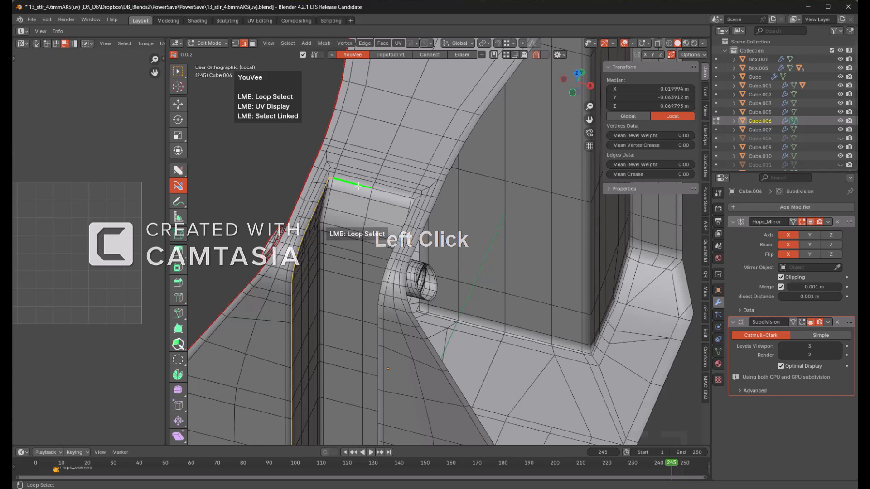
{"action": "middle_click_drag", "start_coordinate": [377, 195], "coordinate": [384, 164]}
{"action": "middle_click_drag", "start_coordinate": [384, 164], "coordinate": [349, 156]}
{"action": "key", "text": "alt+a"}
{"action": "key", "text": "3"}
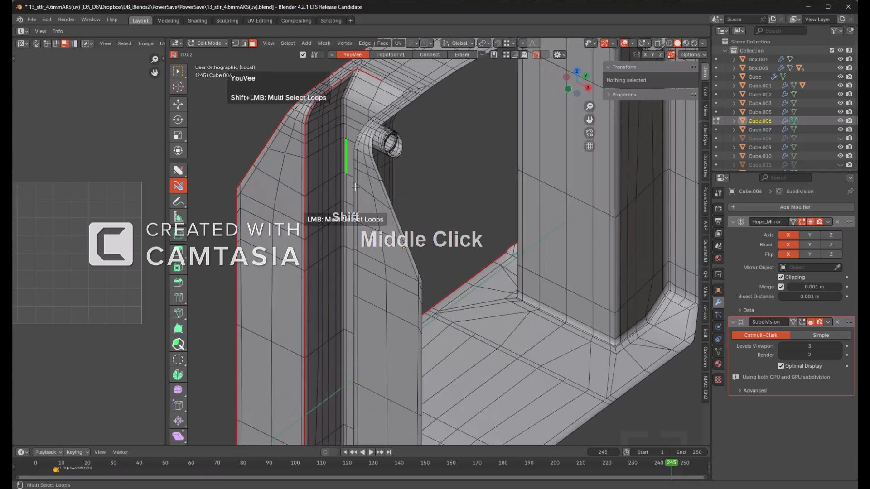
- Select the linked faces of the recessed channel and unwrap them as a separate island
{"action": "scroll", "coordinate": [437, 205], "scroll_direction": "up", "scroll_amount": 2}
{"action": "left_click", "coordinate": [452, 123], "text": "ctrl"}
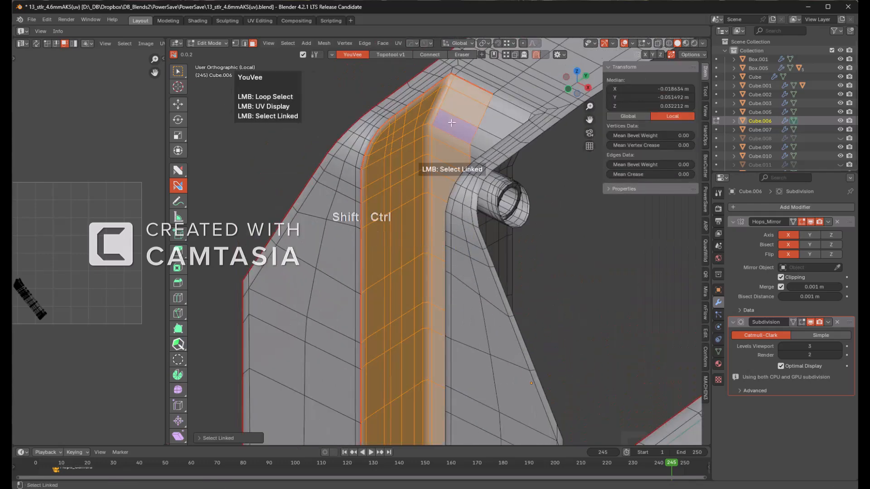
{"action": "scroll", "coordinate": [97, 240], "scroll_direction": "down", "scroll_amount": 1}
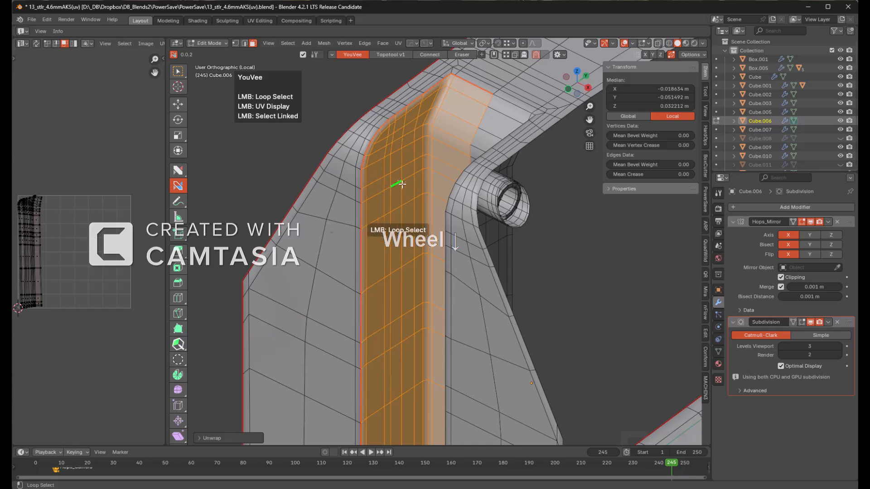
{"action": "scroll", "coordinate": [398, 183], "scroll_direction": "down", "scroll_amount": 2}
- Select the linked faces of the round socket beside the recessed channel and unwrap them
{"action": "middle_click_drag", "start_coordinate": [398, 183], "coordinate": [460, 266]}
{"action": "scroll", "coordinate": [462, 195], "scroll_direction": "up", "scroll_amount": 2}
{"action": "key", "text": "KP_Decimal"}
{"action": "scroll", "coordinate": [440, 288], "scroll_direction": "up", "scroll_amount": 7}
{"action": "key", "text": "alt+a"}
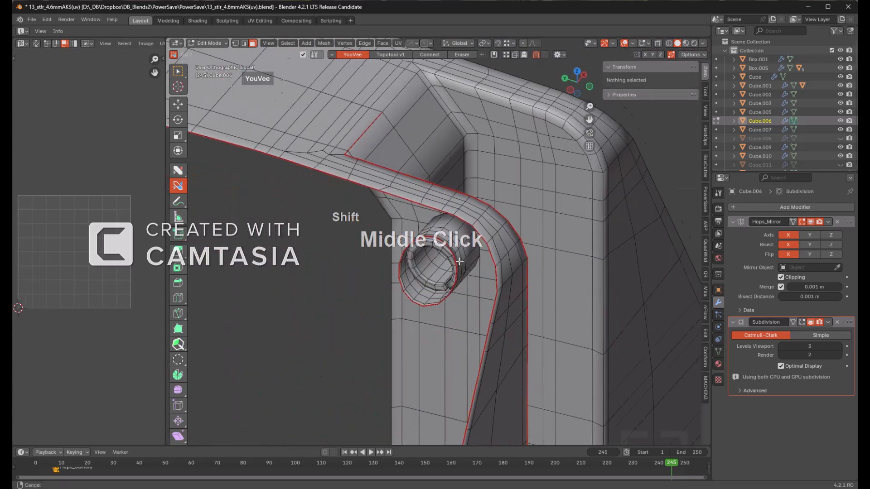
{"action": "scroll", "coordinate": [431, 254], "scroll_direction": "up", "scroll_amount": 4}
{"action": "left_click", "coordinate": [414, 248]}
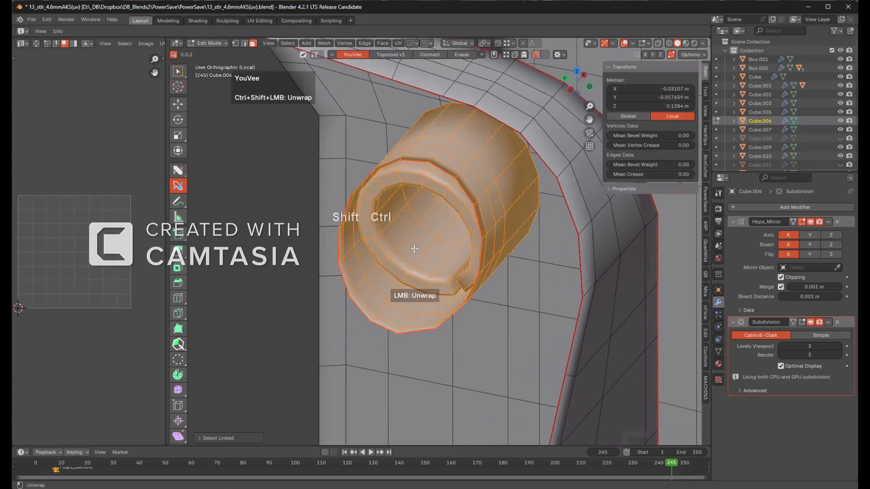
{"action": "left_click", "coordinate": [414, 249], "text": "ctrl+shift"}
{"action": "scroll", "coordinate": [426, 241], "scroll_direction": "up", "scroll_amount": 4}
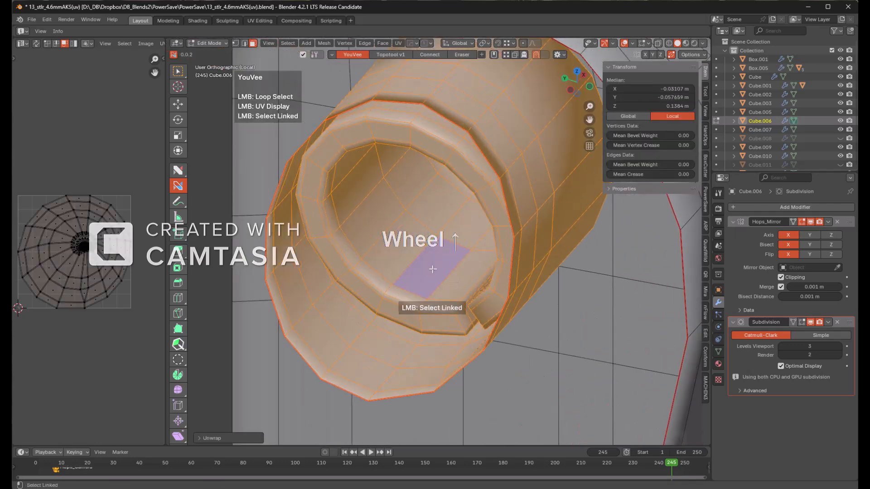
- Mark a seam lengthwise along the socket's lower side, from the inner seam over the rim to the outer wall
{"action": "scroll", "coordinate": [432, 261], "scroll_direction": "down", "scroll_amount": 6}
{"action": "middle_click_drag", "start_coordinate": [433, 258], "coordinate": [467, 254]}
{"action": "key", "text": "KP_Decimal"}
{"action": "key", "text": "KP_1"}
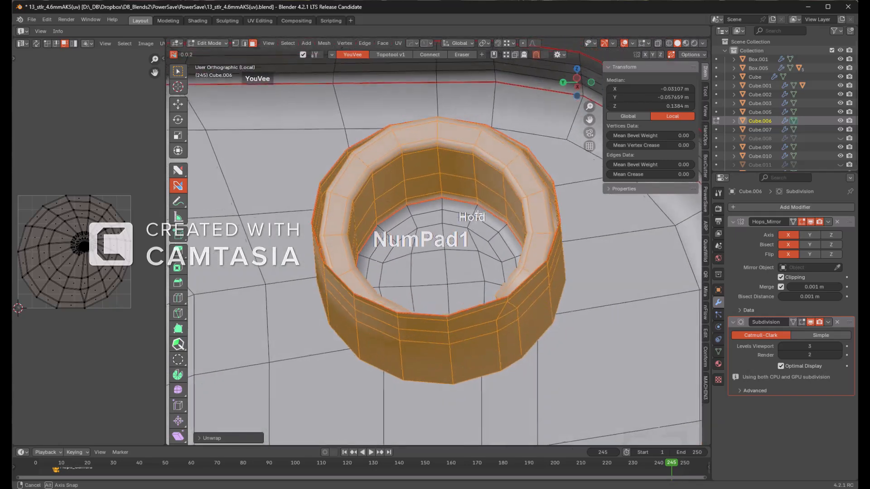
{"action": "key", "text": "2"}
{"action": "middle_click_drag", "start_coordinate": [438, 269], "coordinate": [448, 299]}
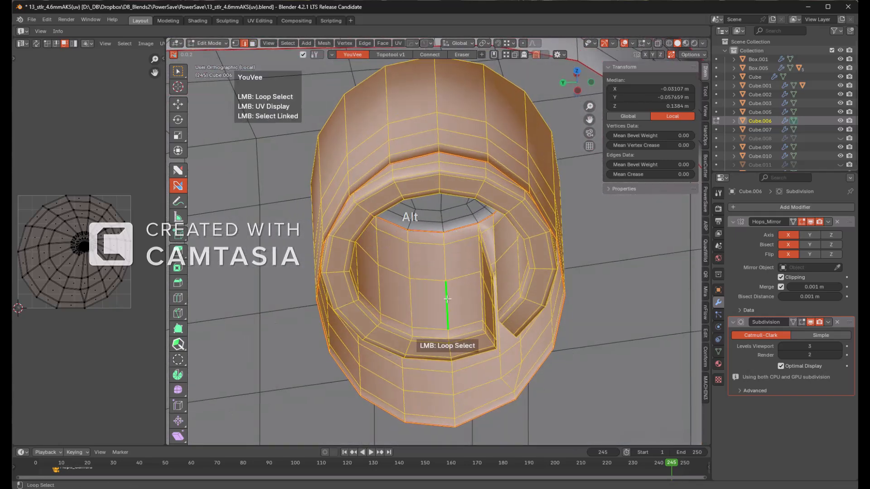
{"action": "key", "text": "alt+a"}
{"action": "left_click", "coordinate": [447, 299]}
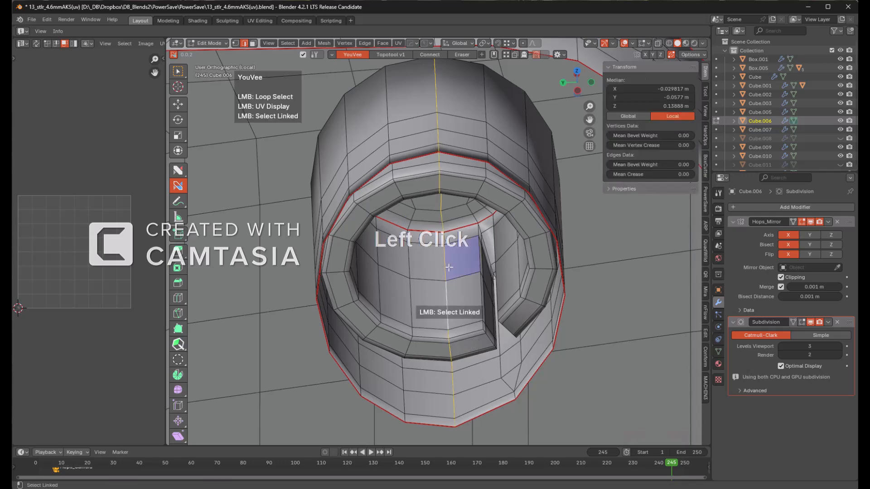
{"action": "middle_click_drag", "start_coordinate": [449, 267], "coordinate": [446, 244], "text": "alt"}
{"action": "key", "text": "z"}
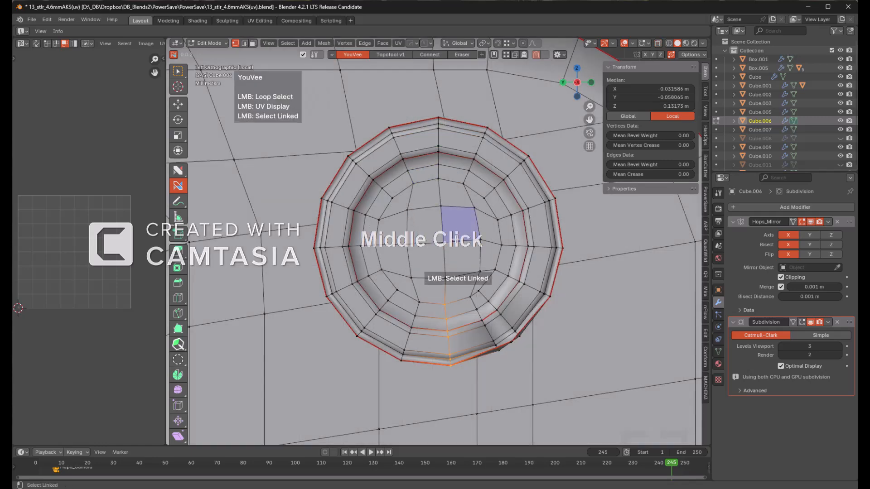
{"action": "mouse_move", "coordinate": [452, 231]}
{"action": "middle_mouse_down"}
{"action": "mouse_move", "coordinate": [448, 256]}
{"action": "mouse_move", "coordinate": [451, 236]}
{"action": "middle_mouse_up"}
{"action": "scroll", "coordinate": [448, 232], "scroll_direction": "up", "scroll_amount": 2}
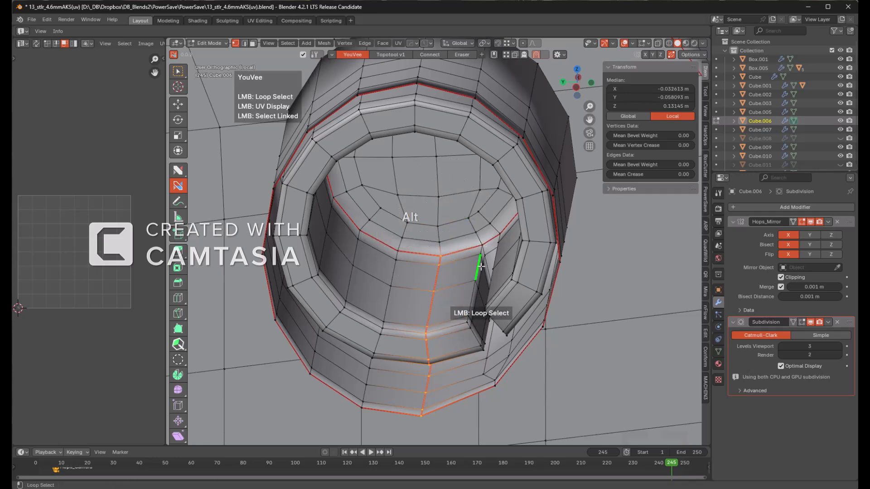
{"action": "key", "text": "alt+a"}
- Select the socket's linked faces, unwrap them with the lengthwise seam and inspect the resulting island
{"action": "scroll", "coordinate": [442, 254], "scroll_direction": "down", "scroll_amount": 6}
{"action": "middle_click_drag", "start_coordinate": [446, 254], "coordinate": [385, 260]}
{"action": "key", "text": "KP_1"}
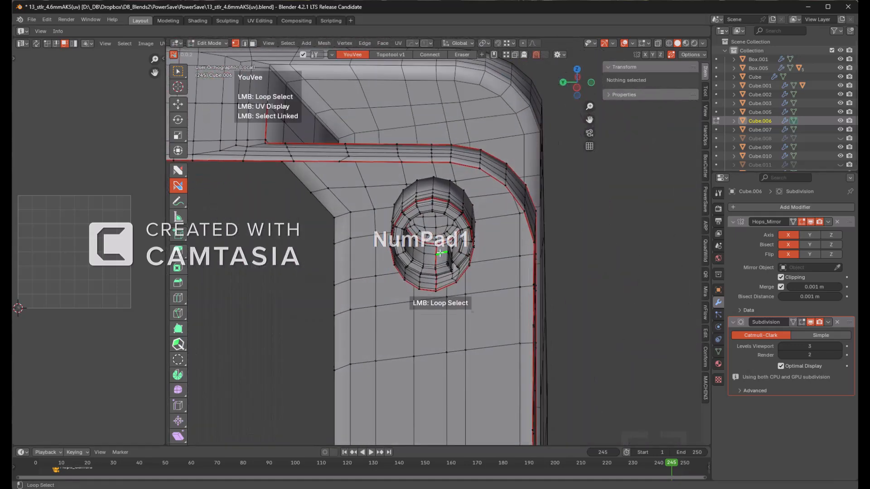
{"action": "scroll", "coordinate": [442, 256], "scroll_direction": "up", "scroll_amount": 2}
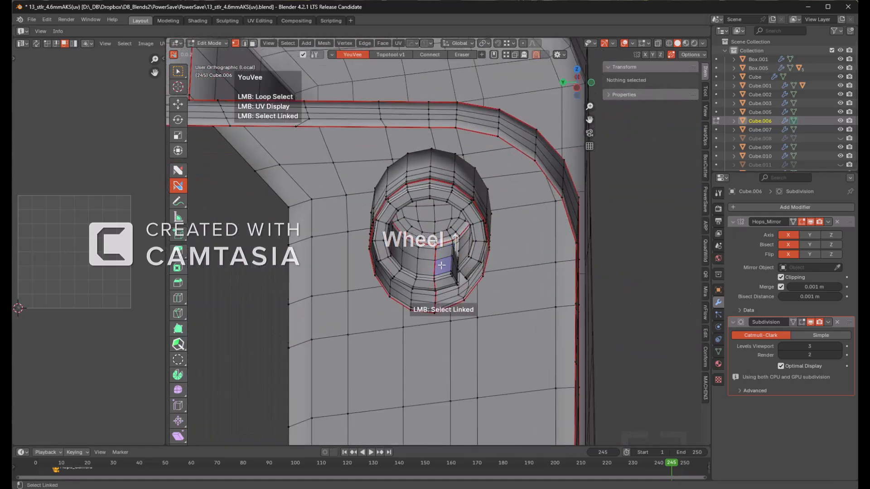
{"action": "left_click", "coordinate": [442, 266]}
{"action": "left_click", "coordinate": [442, 266], "text": "ctrl+shift"}
{"action": "middle_click_drag", "start_coordinate": [30, 260], "coordinate": [89, 249]}
{"action": "scroll", "coordinate": [33, 264], "scroll_direction": "up", "scroll_amount": 6}
{"action": "scroll", "coordinate": [76, 261], "scroll_direction": "down", "scroll_amount": 6}
{"action": "scroll", "coordinate": [90, 248], "scroll_direction": "up", "scroll_amount": 3}
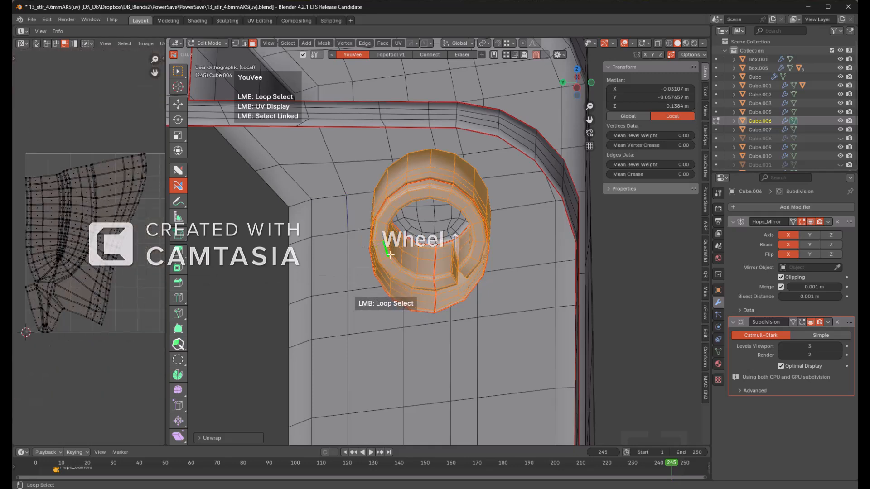
- Select the face loop around the socket's outer sleeve, grow the selection across the sleeve and hide it
{"action": "key", "text": "KP_Decimal"}
{"action": "middle_click_drag", "start_coordinate": [404, 240], "coordinate": [473, 282]}
{"action": "key", "text": "a"}
{"action": "scroll", "coordinate": [490, 305], "scroll_direction": "down", "scroll_amount": 1}
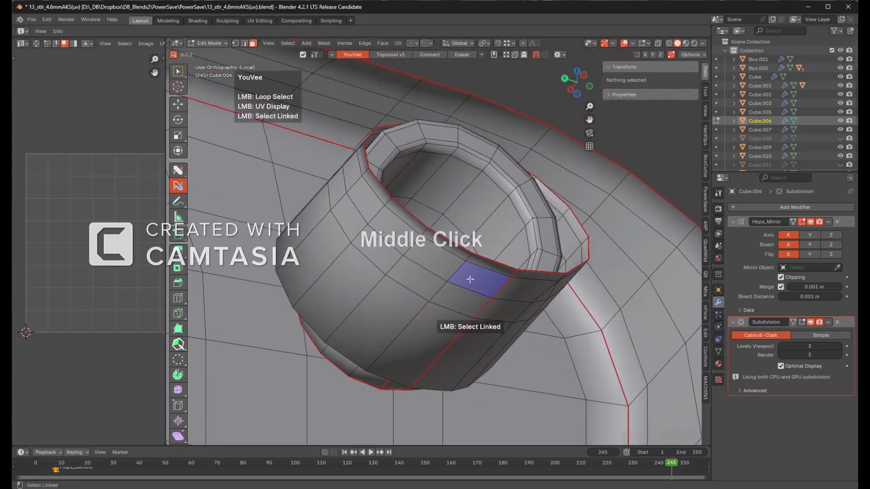
{"action": "left_click", "coordinate": [470, 254], "text": "alt"}
{"action": "key", "text": "ctrl+KP_Add"}
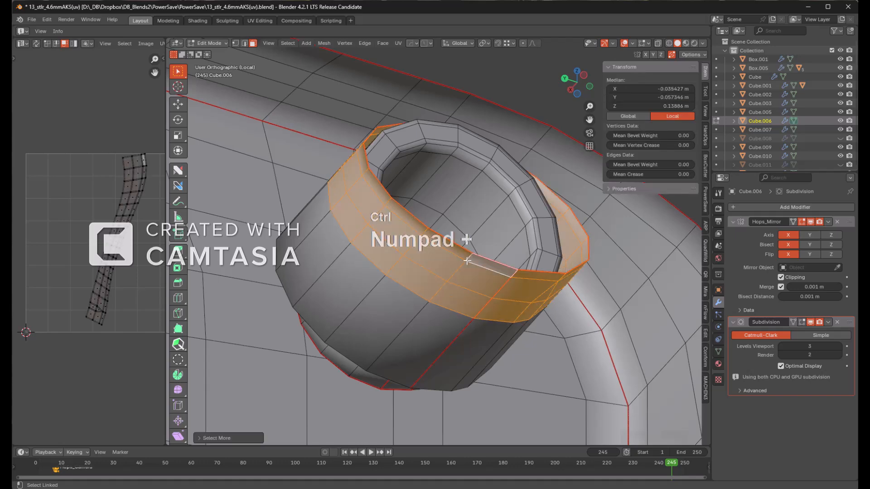
{"action": "key", "text": "ctrl+KP_Add"}
{"action": "key", "text": "h"}
- Mark a seam along the edge loop around the base of the slotted inner ring's outer wall
{"action": "middle_click_drag", "start_coordinate": [467, 261], "coordinate": [428, 296]}
{"action": "scroll", "coordinate": [478, 256], "scroll_direction": "up", "scroll_amount": 2}
{"action": "middle_click_drag", "start_coordinate": [368, 211], "coordinate": [385, 258], "text": "shift"}
{"action": "scroll", "coordinate": [386, 257], "scroll_direction": "up", "scroll_amount": 2}
{"action": "key", "text": "2"}
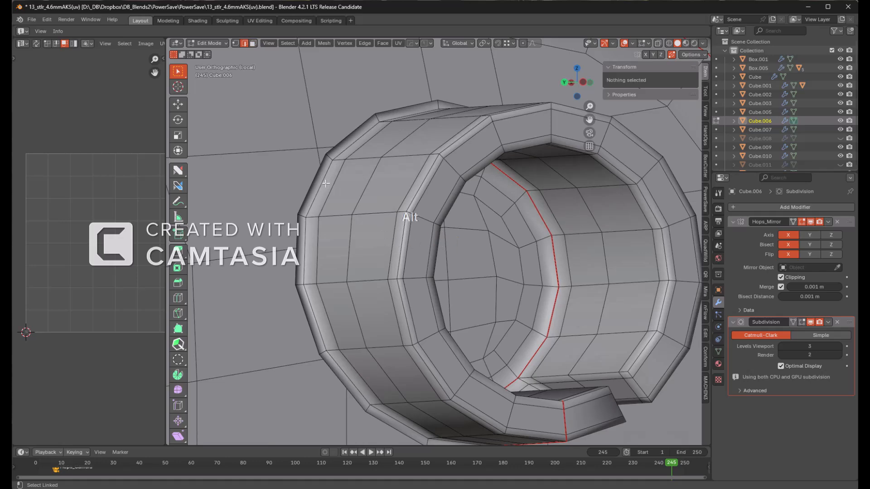
{"action": "left_click", "coordinate": [326, 181], "text": "alt"}
{"action": "middle_click_drag", "start_coordinate": [469, 200], "coordinate": [416, 169]}
{"action": "middle_click_drag", "start_coordinate": [451, 277], "coordinate": [380, 281], "text": "shift"}
{"action": "scroll", "coordinate": [397, 249], "scroll_direction": "up", "scroll_amount": 3}
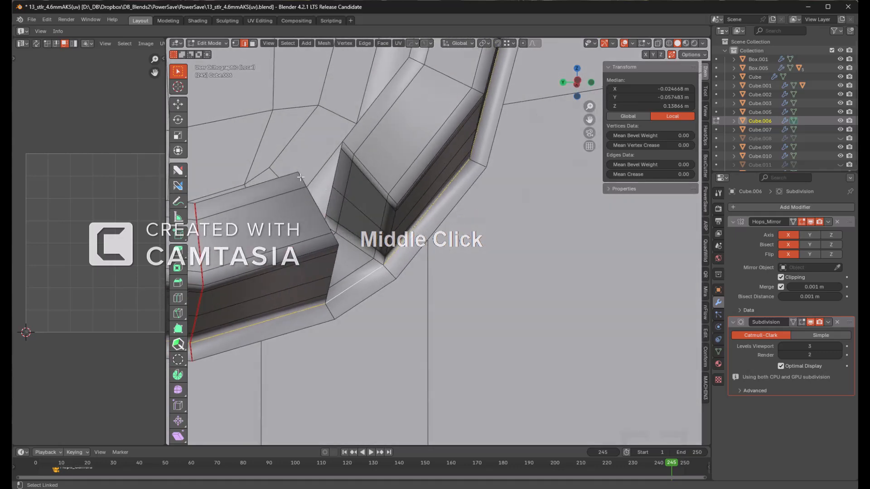
{"action": "left_click", "coordinate": [178, 185]}
{"action": "left_click", "coordinate": [367, 275], "text": "ctrl"}
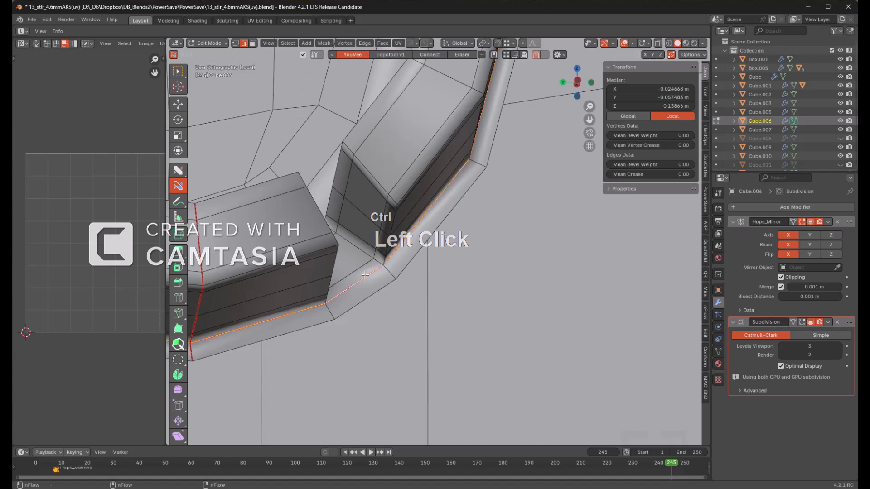
{"action": "key", "text": "alt+a"}
- Unmark the lengthwise seam along the inner ring's inside wall, over its rim and down the outer wall
{"action": "middle_click_drag", "start_coordinate": [406, 251], "coordinate": [338, 278]}
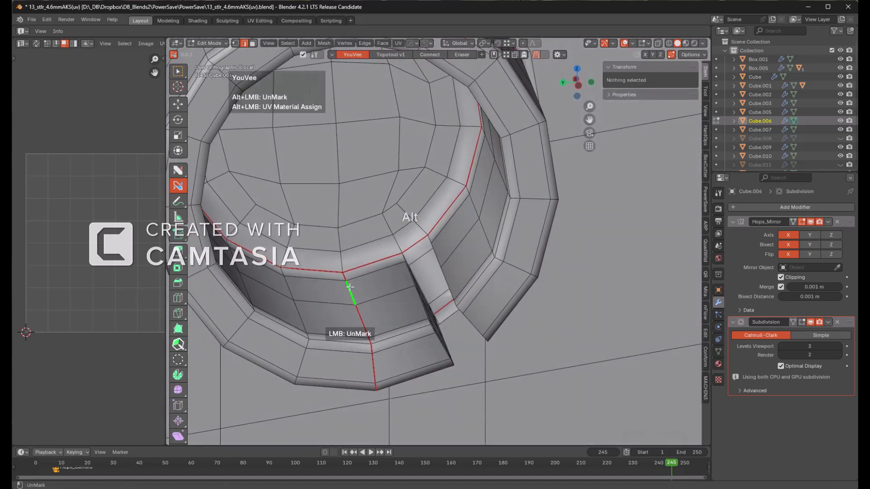
{"action": "left_click", "coordinate": [352, 287], "text": "alt"}
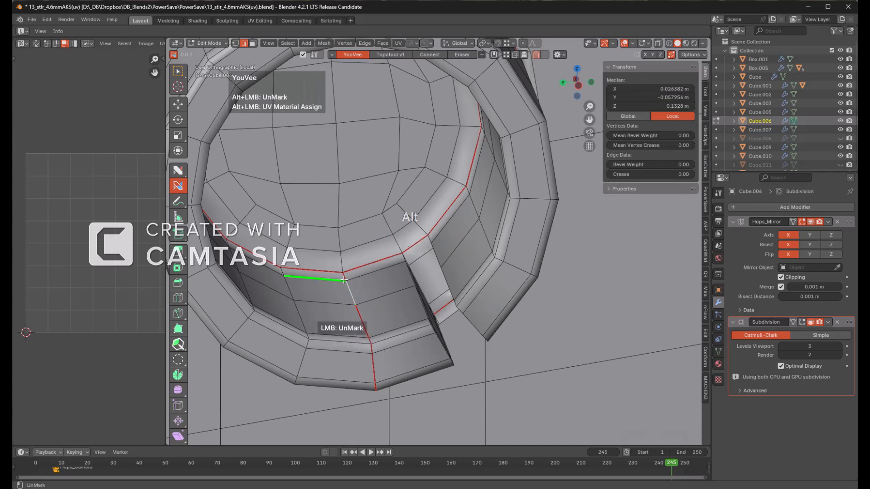
{"action": "left_click", "coordinate": [349, 284], "text": "alt"}
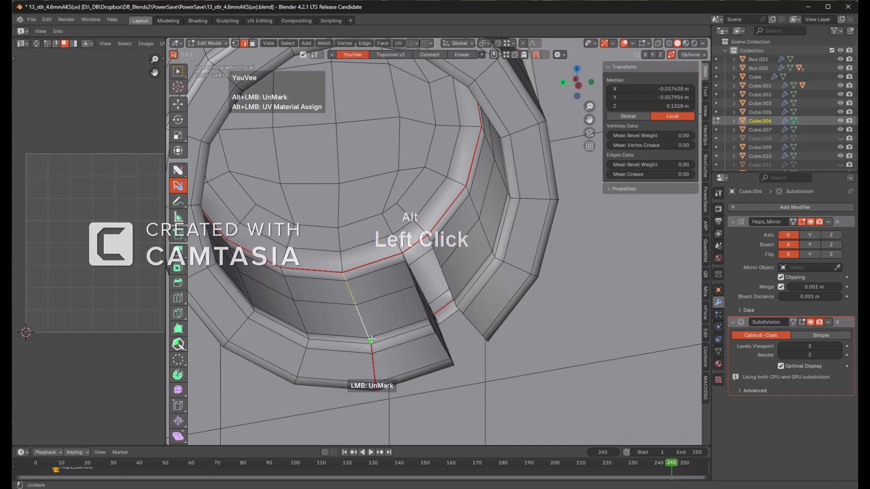
{"action": "middle_click_drag", "start_coordinate": [371, 344], "coordinate": [394, 295]}
{"action": "scroll", "coordinate": [397, 134], "scroll_direction": "down", "scroll_amount": 2}
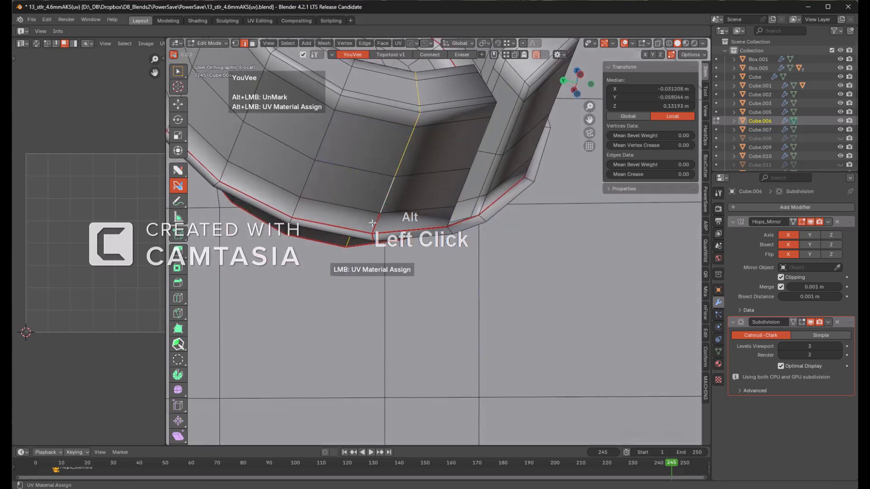
- Mark seams along the edges of both cut end faces at the inner ring's slot
{"action": "middle_click_drag", "start_coordinate": [374, 223], "coordinate": [359, 302]}
{"action": "key", "text": "a"}
{"action": "left_click", "coordinate": [365, 297]}
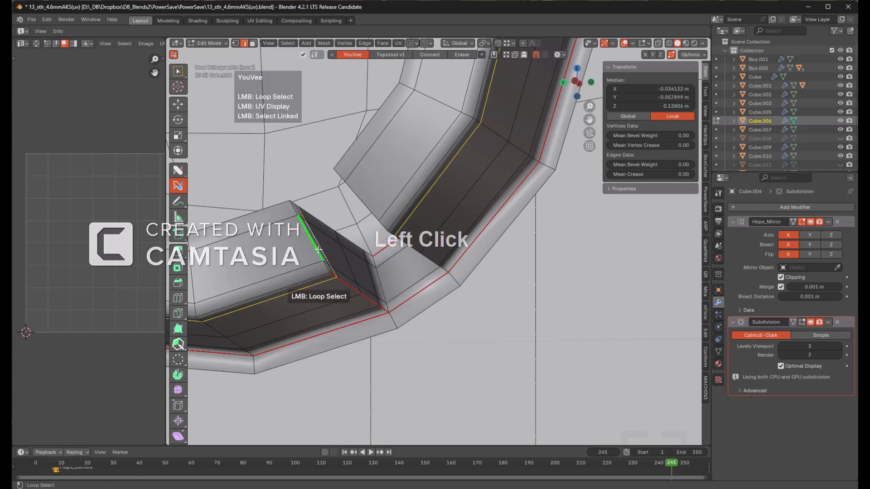
{"action": "middle_click_drag", "start_coordinate": [315, 245], "coordinate": [321, 259]}
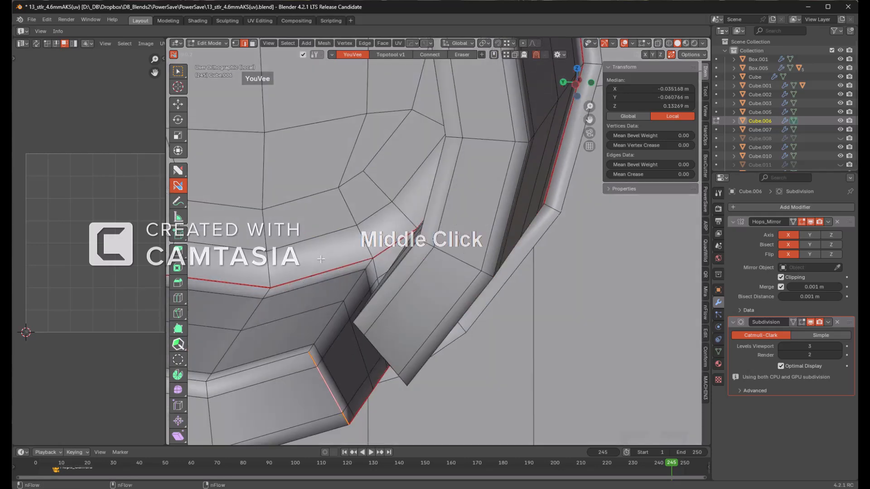
{"action": "middle_click_drag", "start_coordinate": [328, 322], "coordinate": [462, 218]}
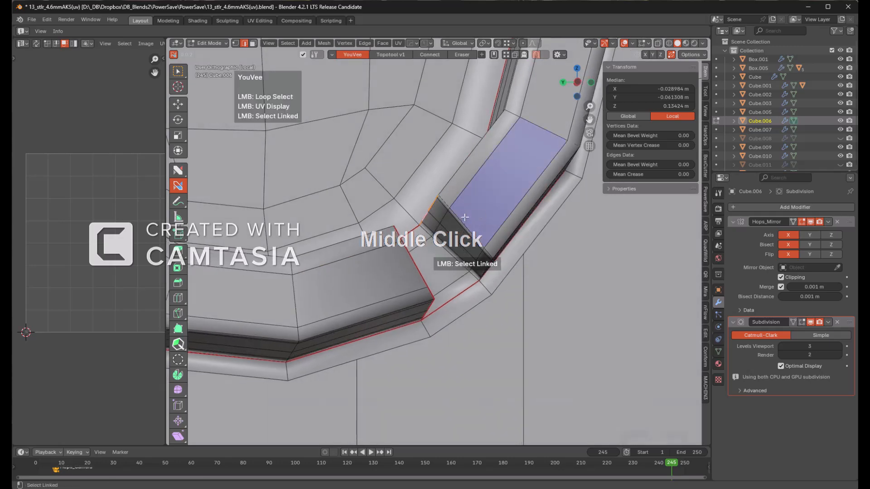
{"action": "scroll", "coordinate": [469, 175], "scroll_direction": "down", "scroll_amount": 3}
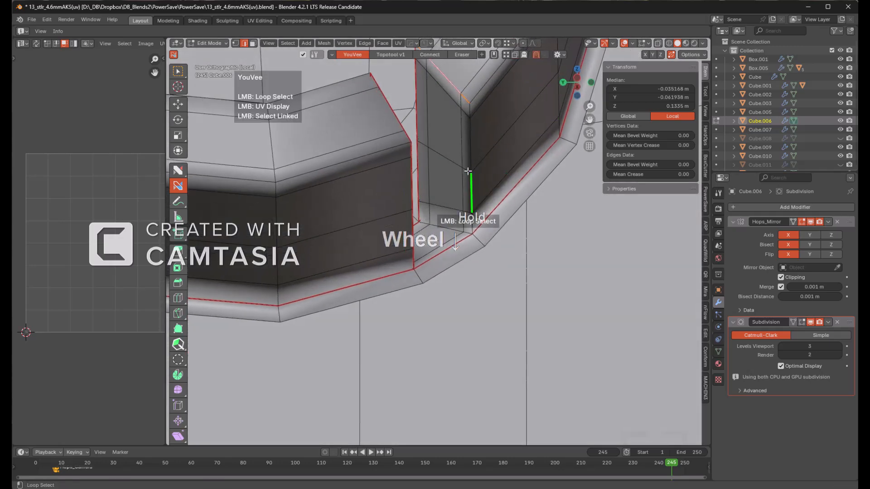
{"action": "middle_click_drag", "start_coordinate": [480, 148], "coordinate": [429, 255]}
{"action": "scroll", "coordinate": [456, 228], "scroll_direction": "down", "scroll_amount": 3}
{"action": "scroll", "coordinate": [455, 228], "scroll_direction": "down", "scroll_amount": 3}
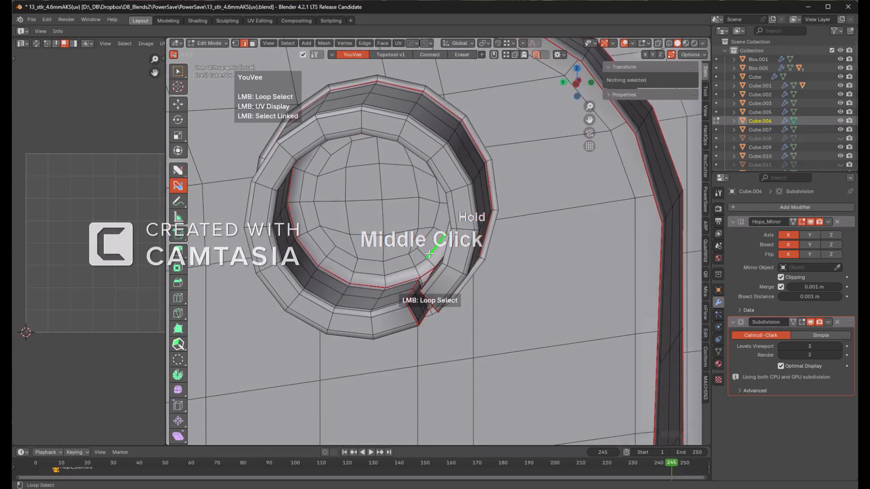
- Select the linked faces of the slotted ring and unwrap them as one separate island
{"action": "key", "text": "KP_1"}
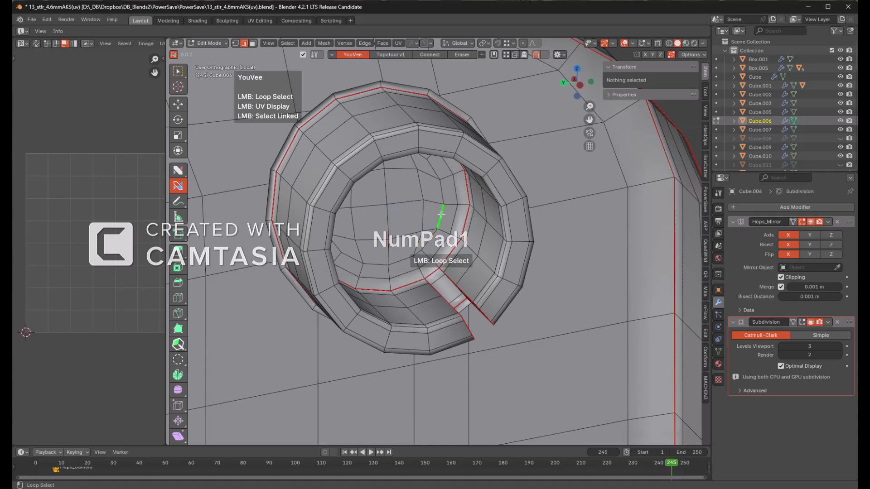
{"action": "left_click", "coordinate": [434, 211]}
{"action": "left_click", "coordinate": [485, 226]}
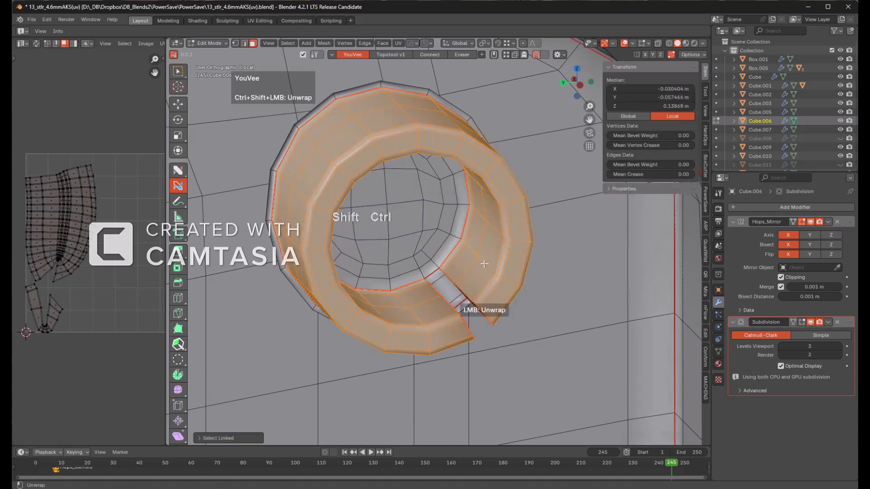
{"action": "left_click", "coordinate": [368, 255], "text": "ctrl+shift"}
{"action": "scroll", "coordinate": [370, 206], "scroll_direction": "down", "scroll_amount": 3}
{"action": "middle_click_drag", "start_coordinate": [370, 207], "coordinate": [287, 220]}
{"action": "scroll", "coordinate": [416, 236], "scroll_direction": "up", "scroll_amount": 3}
{"action": "key", "text": "KP_1"}
{"action": "scroll", "coordinate": [232, 237], "scroll_direction": "up", "scroll_amount": 2}
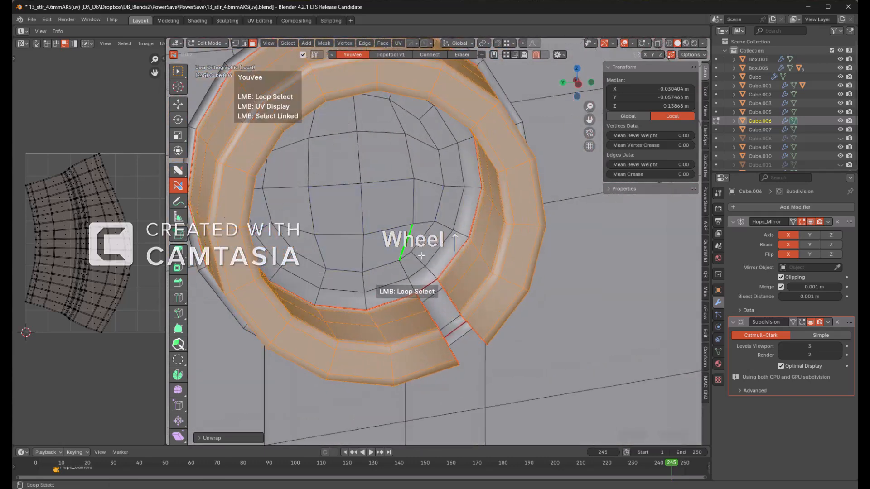
- Unwrap the slotted ring again with the Conformal method and hide its faces
{"action": "left_click", "coordinate": [499, 299], "text": "ctrl+shift"}
{"action": "key", "text": "F9"}
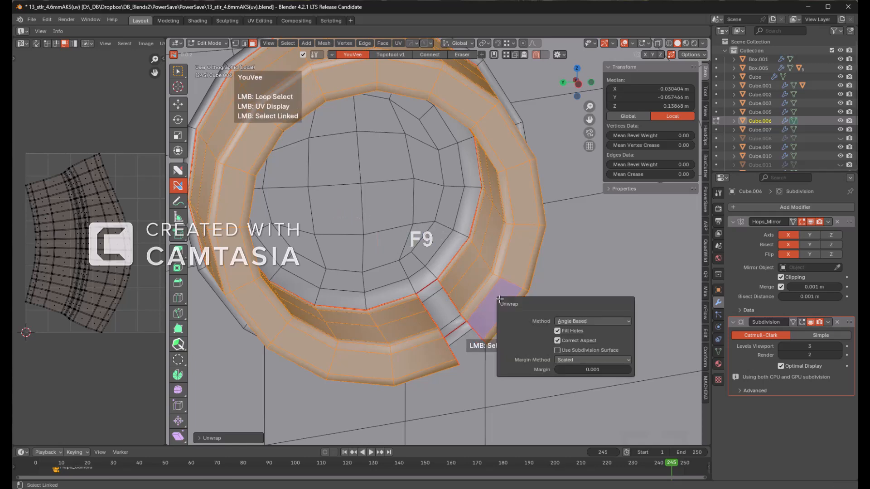
{"action": "left_click", "coordinate": [572, 320]}
{"action": "left_click", "coordinate": [575, 340]}
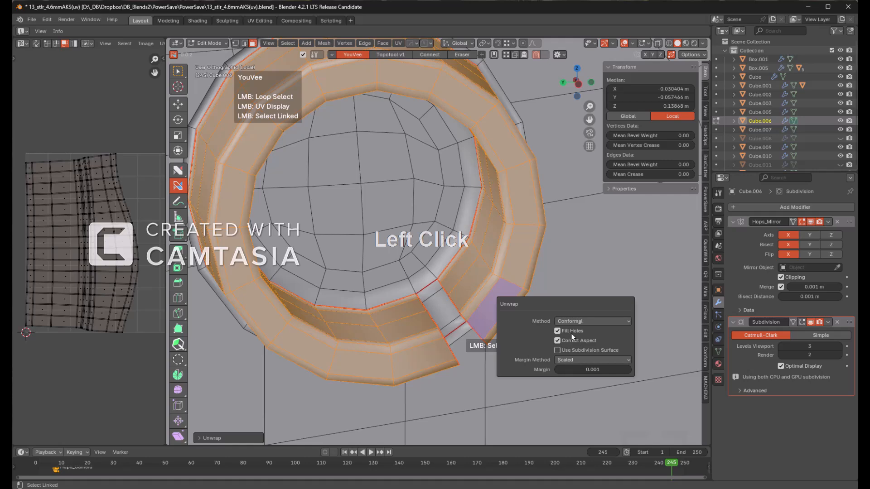
{"action": "key", "text": "h"}
- Select the linked faces of the slot and its two end walls, unwrap them and hide them
{"action": "mouse_move", "coordinate": [476, 279]}
{"action": "middle_mouse_down"}
{"action": "mouse_move", "coordinate": [471, 290]}
{"action": "mouse_move", "coordinate": [465, 284]}
{"action": "middle_mouse_up"}
{"action": "key", "text": "l"}
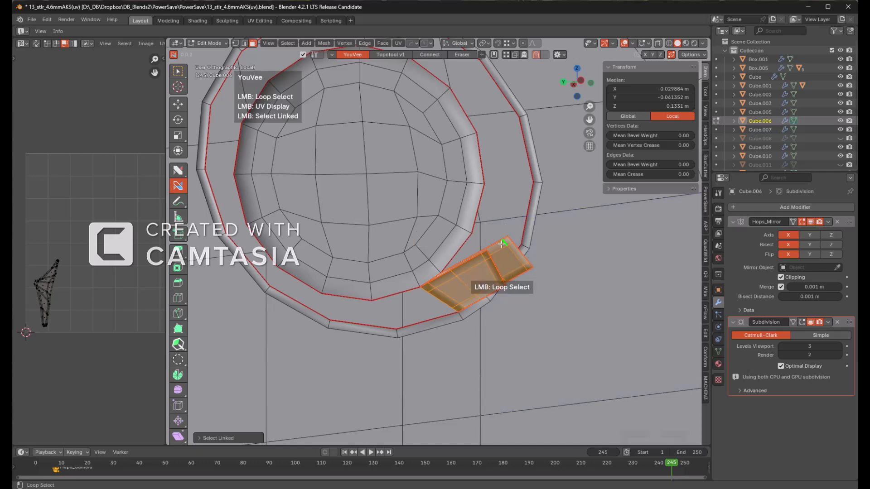
{"action": "left_click", "coordinate": [541, 273], "text": "ctrl+shift"}
{"action": "scroll", "coordinate": [156, 256], "scroll_direction": "down", "scroll_amount": 3}
{"action": "middle_click_drag", "start_coordinate": [126, 251], "coordinate": [118, 254]}
{"action": "middle_click_drag", "start_coordinate": [468, 276], "coordinate": [535, 267]}
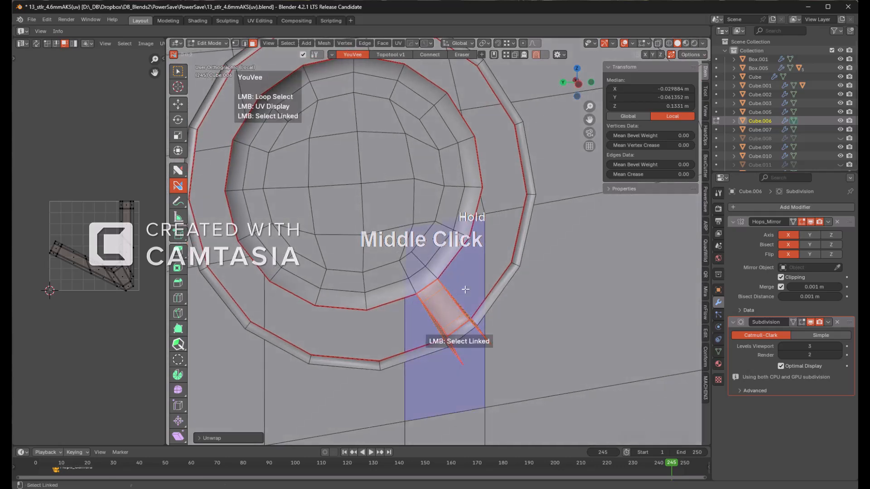
{"action": "left_click", "coordinate": [550, 280], "text": "ctrl+shift"}
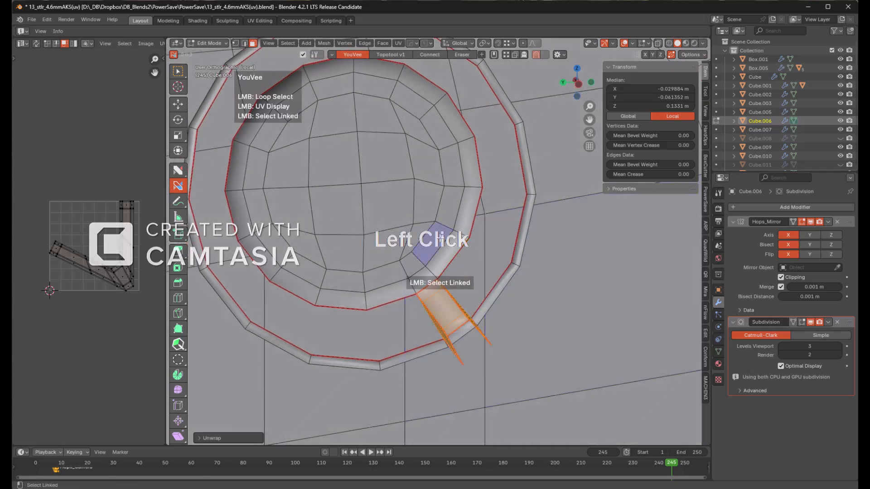
{"action": "key", "text": "h"}
- Select the linked faces of the round cap inside the socket and unwrap them
{"action": "middle_click_drag", "start_coordinate": [442, 249], "coordinate": [423, 251]}
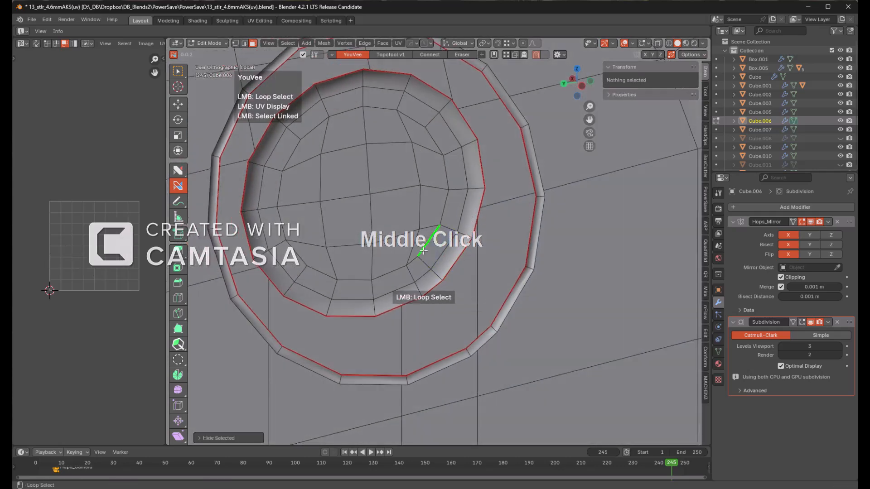
{"action": "left_click", "coordinate": [392, 215]}
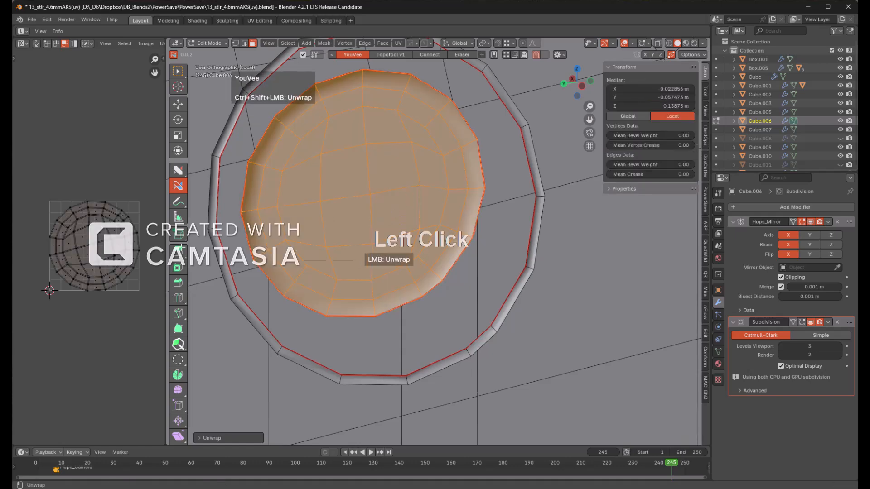
- Hide the round cap's faces, reveal all hidden faces of the mesh and clear the selection
{"action": "key", "text": "h"}
{"action": "scroll", "coordinate": [371, 222], "scroll_direction": "up", "scroll_amount": 1}
{"action": "middle_click_drag", "start_coordinate": [371, 222], "coordinate": [414, 239]}
{"action": "key", "text": "alt+h"}
{"action": "scroll", "coordinate": [427, 237], "scroll_direction": "down", "scroll_amount": 8}
{"action": "key", "text": "alt+a"}
- Select all faces of the mirrored half and unwrap them together along the marked seams
{"action": "middle_click_drag", "start_coordinate": [380, 285], "coordinate": [460, 199], "text": "shift"}
{"action": "scroll", "coordinate": [449, 227], "scroll_direction": "down", "scroll_amount": 4}
{"action": "middle_click_drag", "start_coordinate": [392, 282], "coordinate": [416, 225]}
{"action": "double_click", "coordinate": [417, 225]}
{"action": "key", "text": "alt+a"}
{"action": "key", "text": "a"}
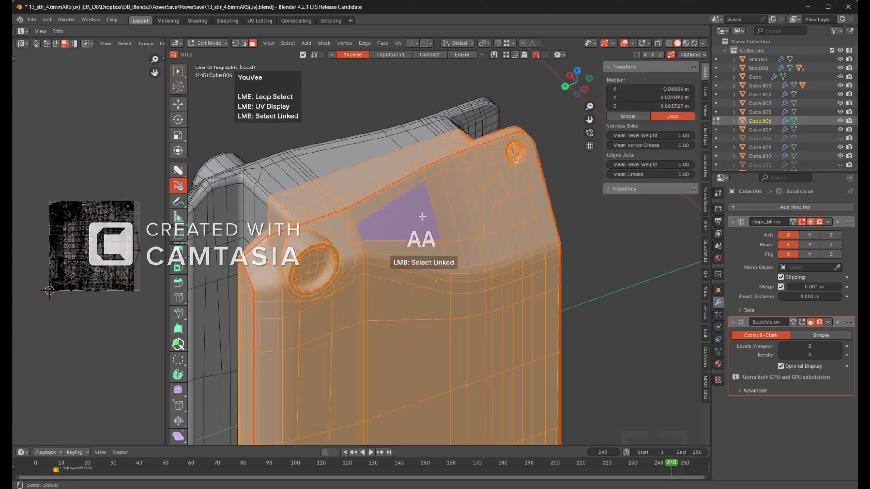
{"action": "left_click", "coordinate": [588, 229], "text": "ctrl+shift"}
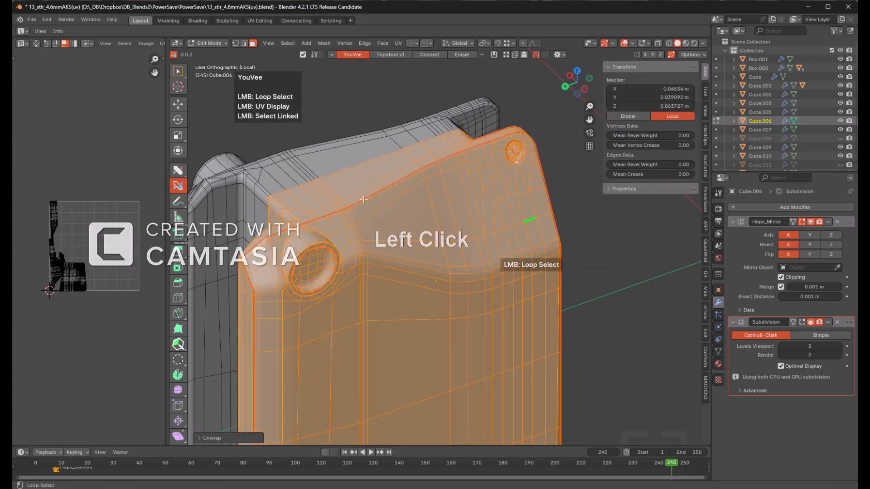
{"action": "scroll", "coordinate": [70, 227], "scroll_direction": "up", "scroll_amount": 6}
{"action": "middle_click_drag", "start_coordinate": [69, 227], "coordinate": [56, 158]}
{"action": "middle_click_drag", "start_coordinate": [136, 247], "coordinate": [174, 212]}
- Apply the mirror modifier in Object Mode and unwrap the complete mesh in Edit Mode
{"action": "key", "text": "Tab"}
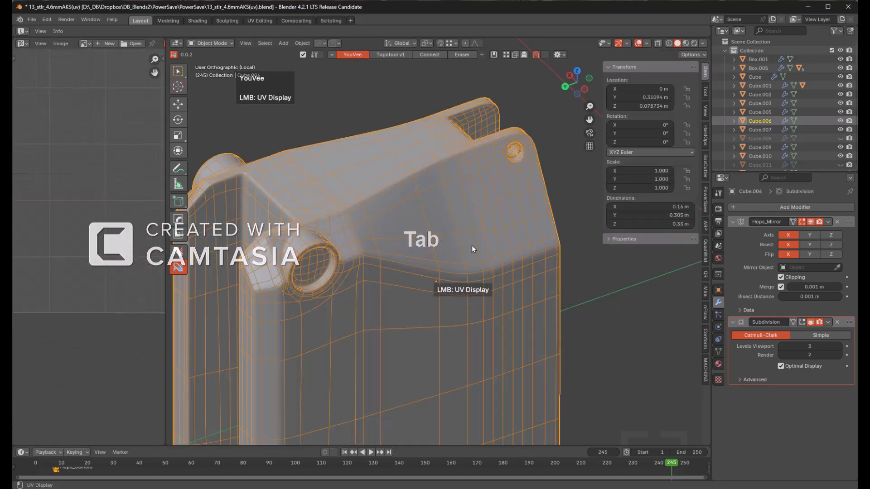
{"action": "key", "text": "ctrl+a"}
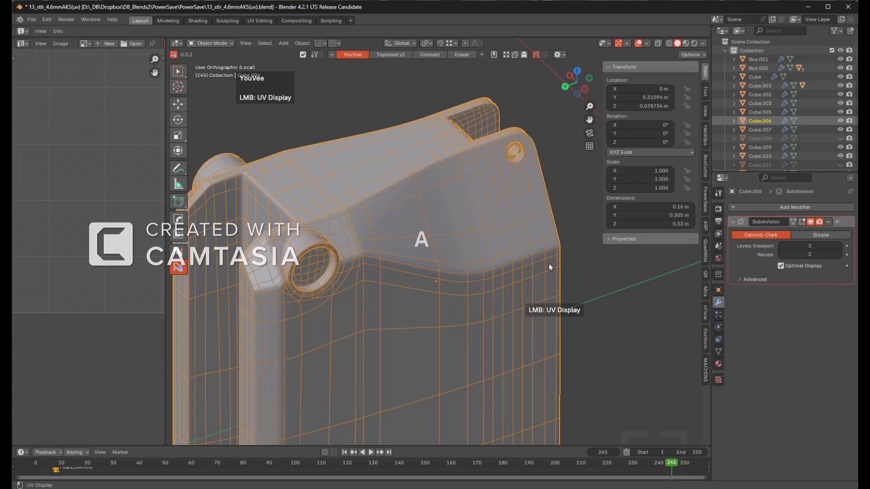
{"action": "key", "text": "Tab"}
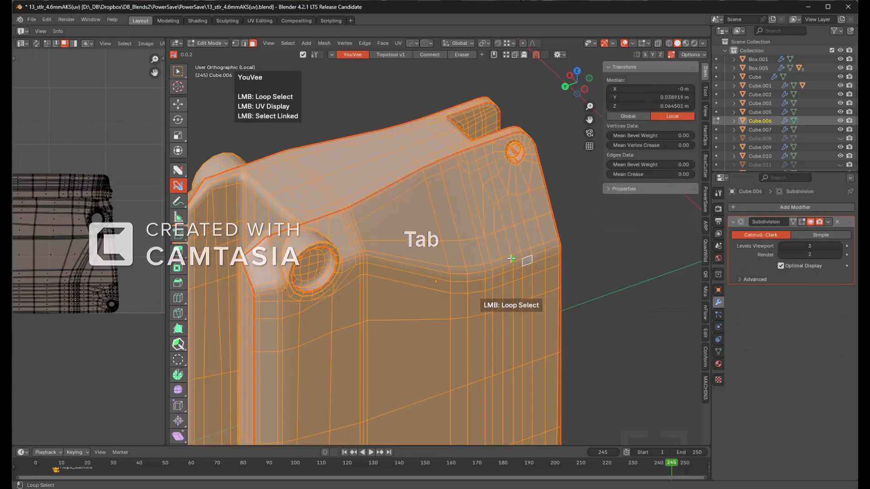
{"action": "left_click", "coordinate": [568, 214], "text": "ctrl+shift"}
{"action": "scroll", "coordinate": [102, 180], "scroll_direction": "down", "scroll_amount": 2}
{"action": "middle_click_drag", "start_coordinate": [102, 180], "coordinate": [85, 212]}
{"action": "scroll", "coordinate": [86, 199], "scroll_direction": "up", "scroll_amount": 2}
{"action": "scroll", "coordinate": [84, 200], "scroll_direction": "down", "scroll_amount": 1}
- Mark a seam along the edge loop where the long channel meets the bottom face
{"action": "middle_click_drag", "start_coordinate": [526, 199], "coordinate": [469, 224]}
{"action": "key", "text": "a"}
{"action": "key", "text": "l"}
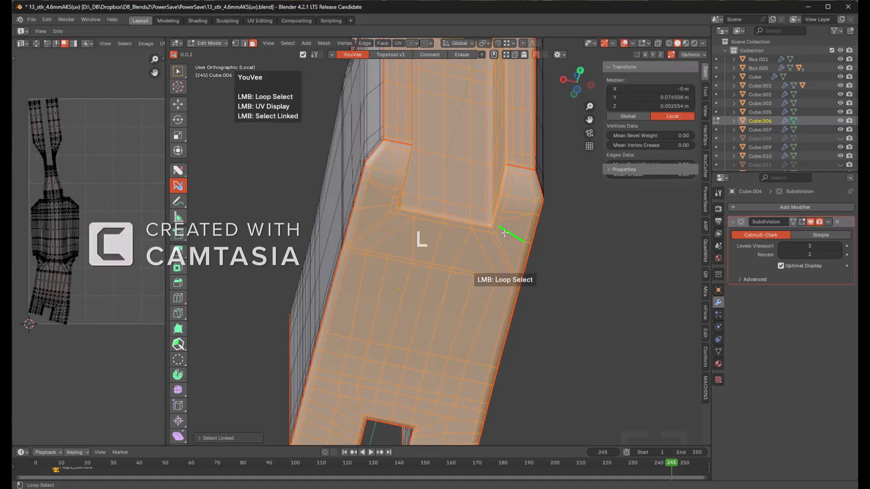
{"action": "key", "text": "alt+a"}
{"action": "middle_click_drag", "start_coordinate": [514, 222], "coordinate": [419, 217], "text": "shift"}
{"action": "scroll", "coordinate": [498, 208], "scroll_direction": "up", "scroll_amount": 4}
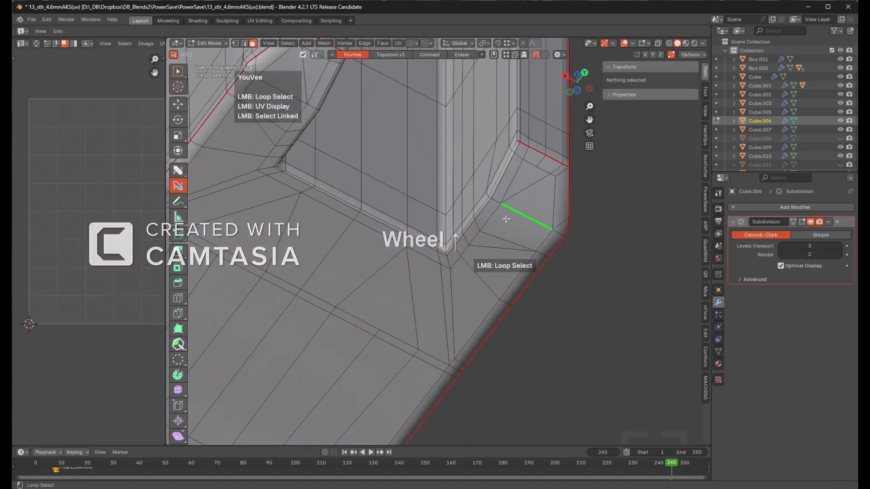
{"action": "left_click", "coordinate": [498, 189]}
{"action": "left_click", "coordinate": [499, 189], "text": "ctrl"}
{"action": "key", "text": "alt+a"}
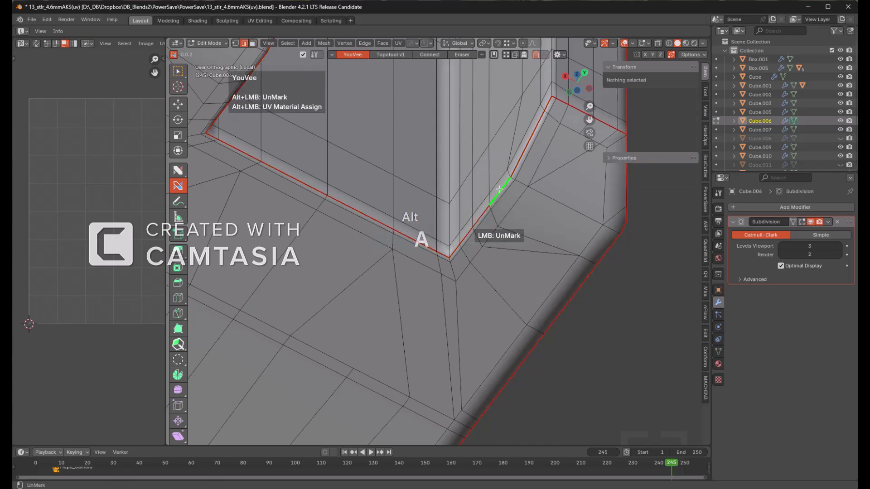
{"action": "scroll", "coordinate": [480, 200], "scroll_direction": "down", "scroll_amount": 4}
{"action": "middle_click_drag", "start_coordinate": [476, 216], "coordinate": [415, 180]}
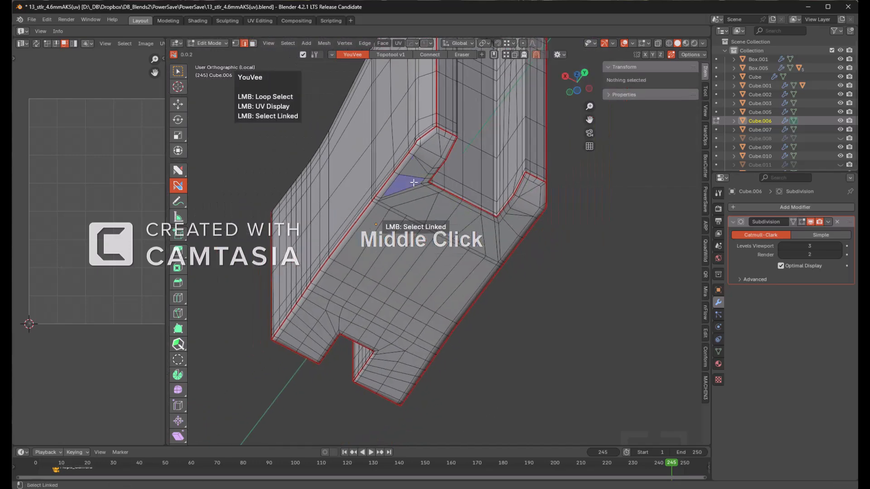
- Select the linked faces of the bottom, unwrap them as a separate island and hide them
{"action": "left_click", "coordinate": [418, 206]}
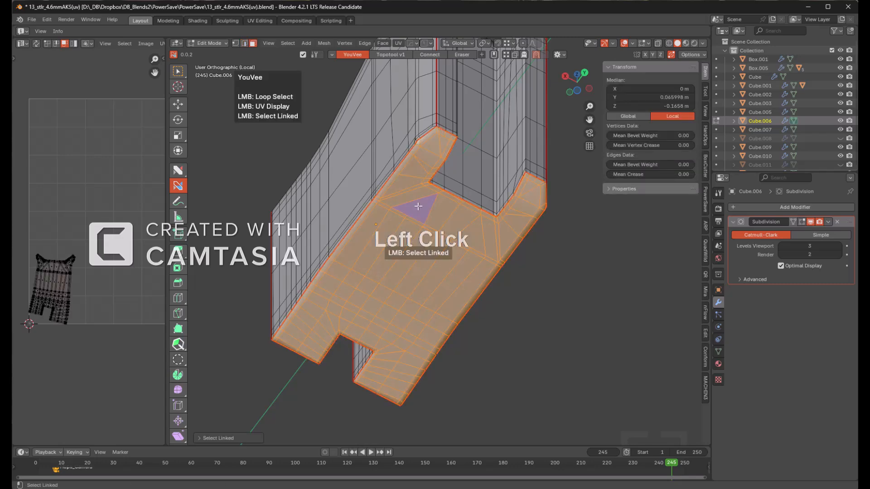
{"action": "left_click", "coordinate": [418, 206], "text": "ctrl+shift"}
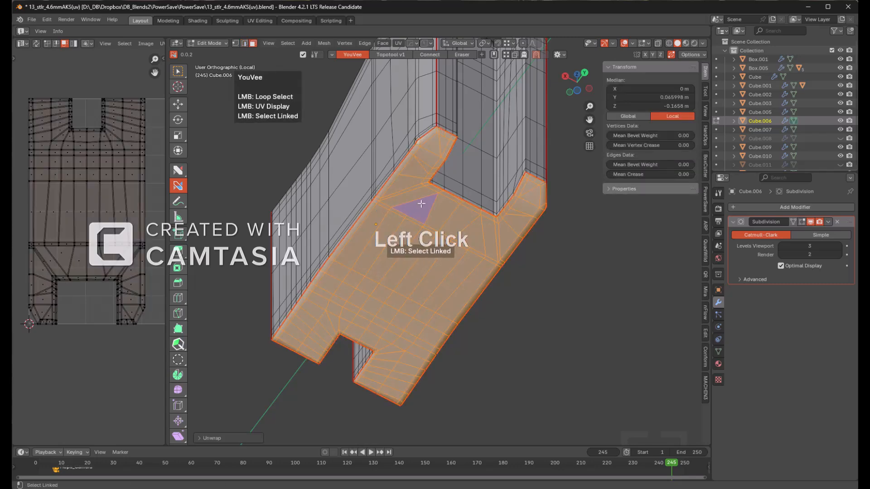
{"action": "key", "text": "h"}
- Select the connected front channel and top faces and unwrap them as one island
{"action": "middle_click_drag", "start_coordinate": [455, 193], "coordinate": [451, 250]}
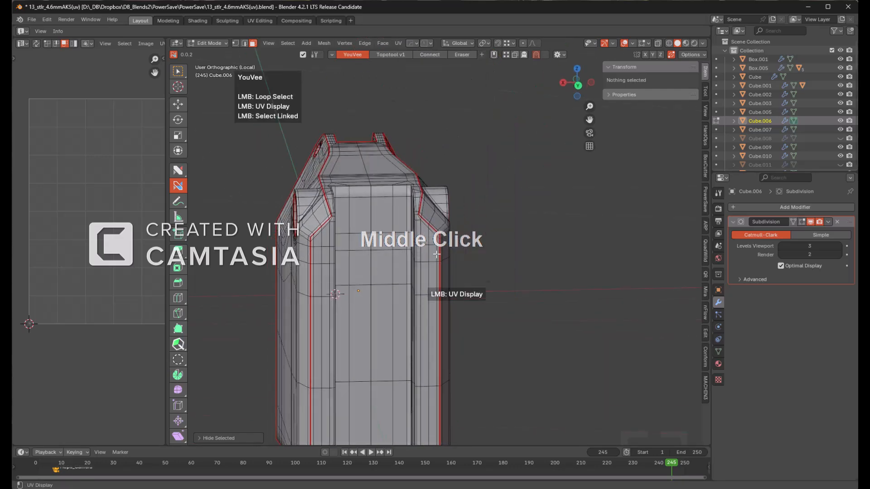
{"action": "left_click", "coordinate": [382, 259]}
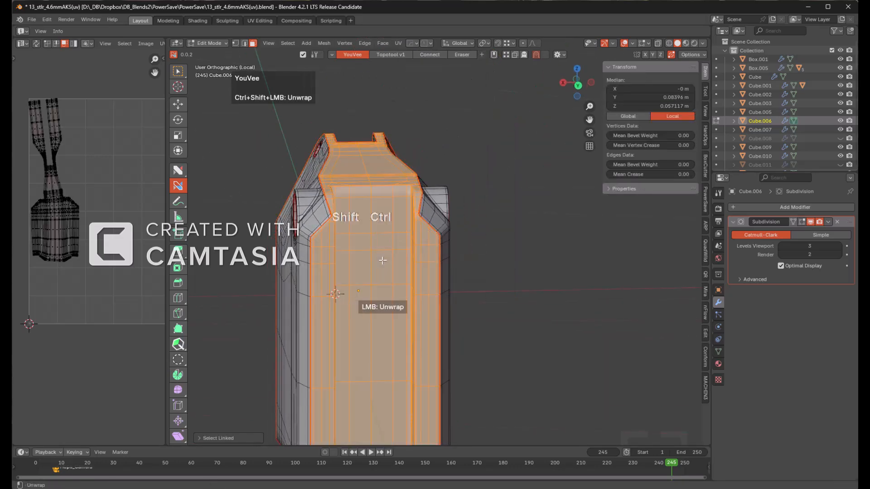
{"action": "left_click", "coordinate": [383, 260], "text": "ctrl+shift"}
{"action": "middle_click_drag", "start_coordinate": [319, 218], "coordinate": [402, 201]}
{"action": "scroll", "coordinate": [353, 191], "scroll_direction": "up", "scroll_amount": 4}
{"action": "key", "text": "alt+a"}
- Mark a seam along the channel's upper edge loop and connect one end to the outer seam through the short edge
{"action": "key", "text": "KP_1"}
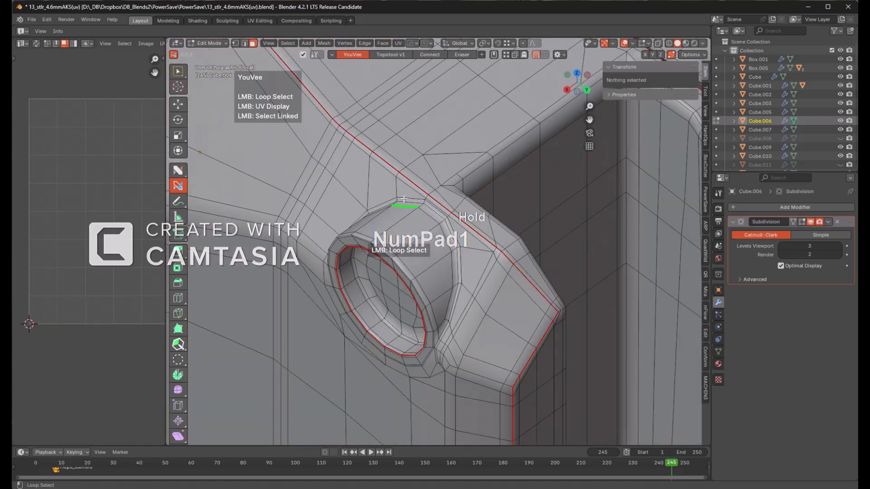
{"action": "left_click", "coordinate": [460, 190]}
{"action": "middle_click_drag", "start_coordinate": [458, 189], "coordinate": [481, 194]}
{"action": "key", "text": "KP_Decimal"}
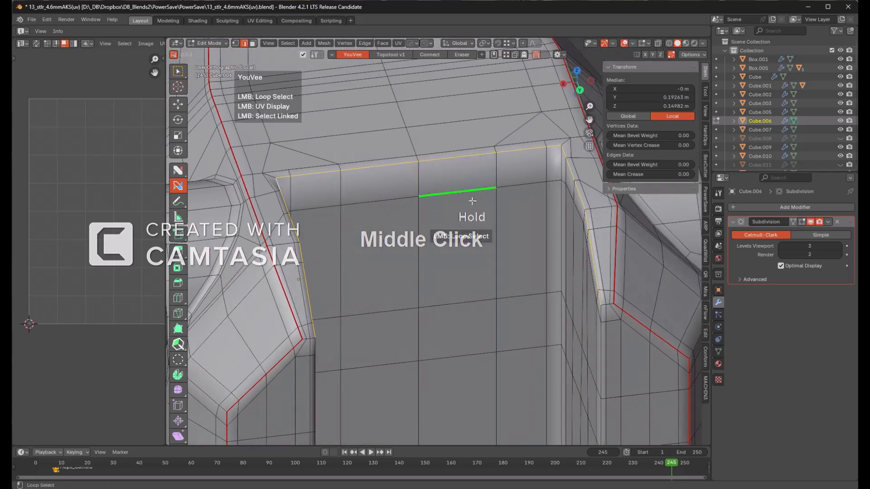
{"action": "scroll", "coordinate": [453, 238], "scroll_direction": "up", "scroll_amount": 3}
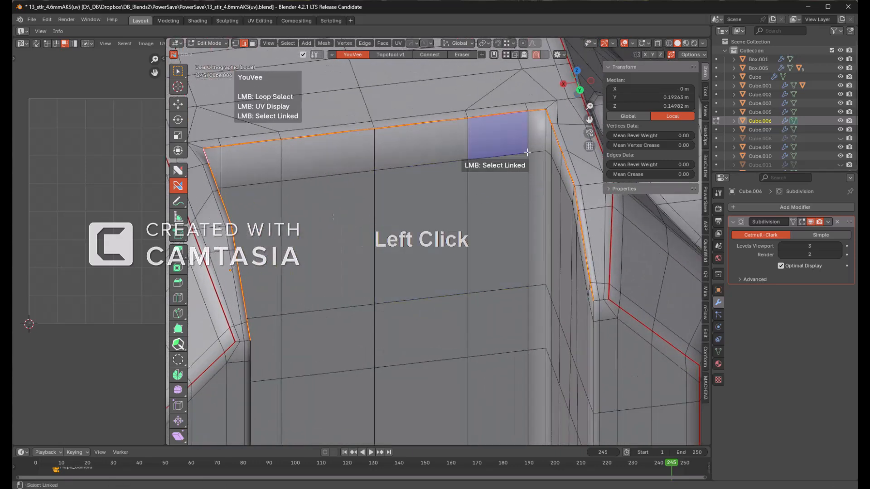
{"action": "scroll", "coordinate": [522, 146], "scroll_direction": "up", "scroll_amount": 4}
{"action": "key", "text": "alt+a"}
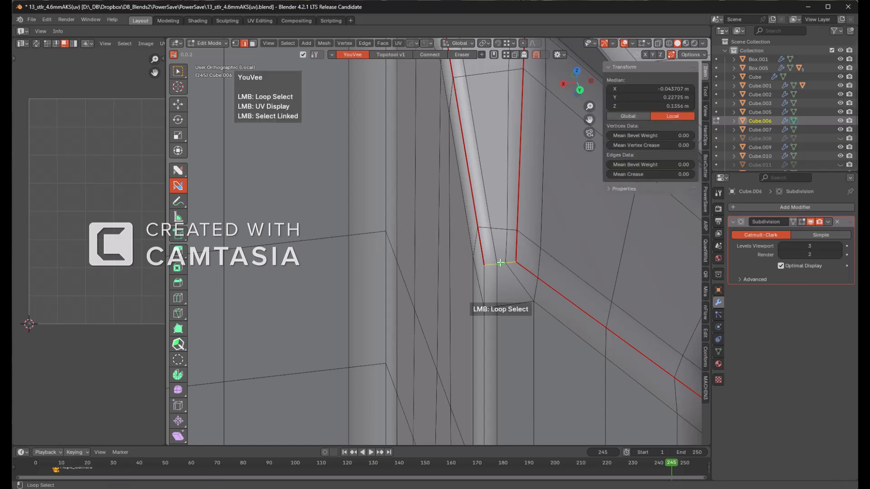
- Mark the matching short edge on the channel's opposite side as a seam to join the outer seam
{"action": "middle_click_drag", "start_coordinate": [450, 246], "coordinate": [398, 236]}
{"action": "middle_click_drag", "start_coordinate": [353, 251], "coordinate": [454, 202], "text": "shift"}
{"action": "scroll", "coordinate": [455, 202], "scroll_direction": "down", "scroll_amount": 3}
{"action": "middle_click_drag", "start_coordinate": [358, 202], "coordinate": [371, 186], "text": "shift"}
{"action": "scroll", "coordinate": [373, 194], "scroll_direction": "up", "scroll_amount": 3}
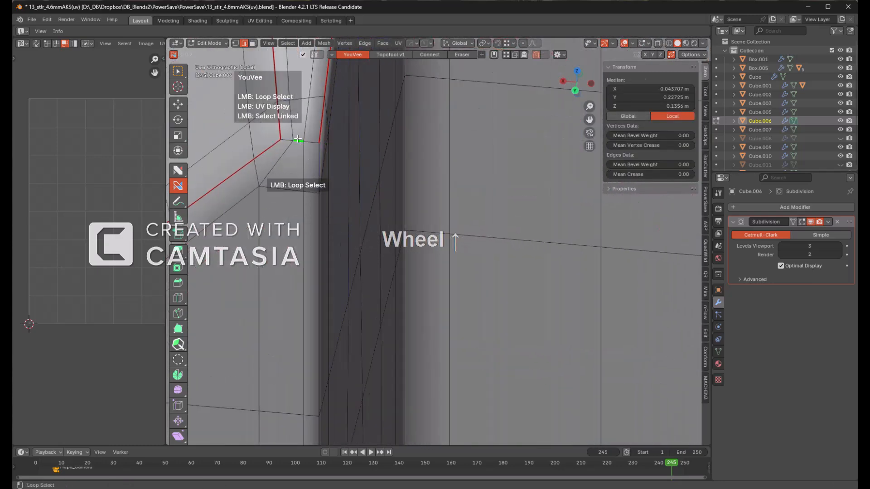
{"action": "left_click", "coordinate": [298, 140], "text": "ctrl"}
{"action": "key", "text": "alt+a"}
{"action": "scroll", "coordinate": [403, 143], "scroll_direction": "down", "scroll_amount": 4}
{"action": "middle_click_drag", "start_coordinate": [416, 148], "coordinate": [480, 165]}
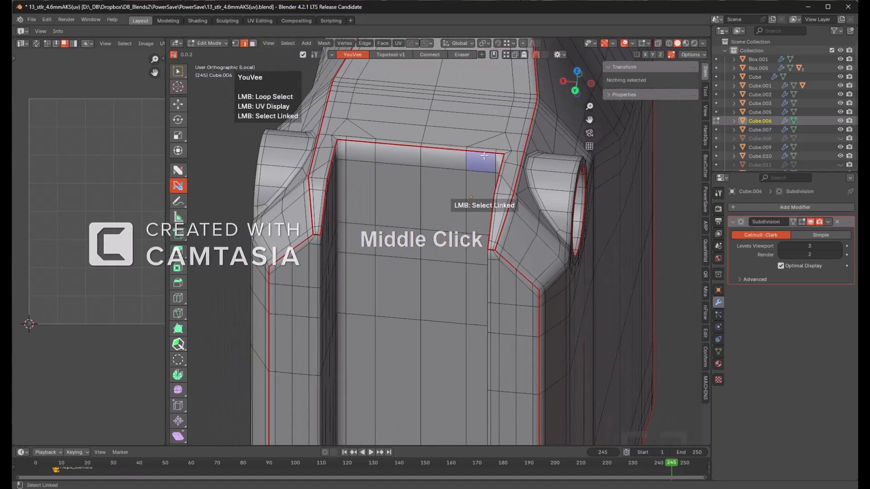
- Select the linked faces of the top strip, unwrap them and hide them
{"action": "left_click", "coordinate": [475, 120]}
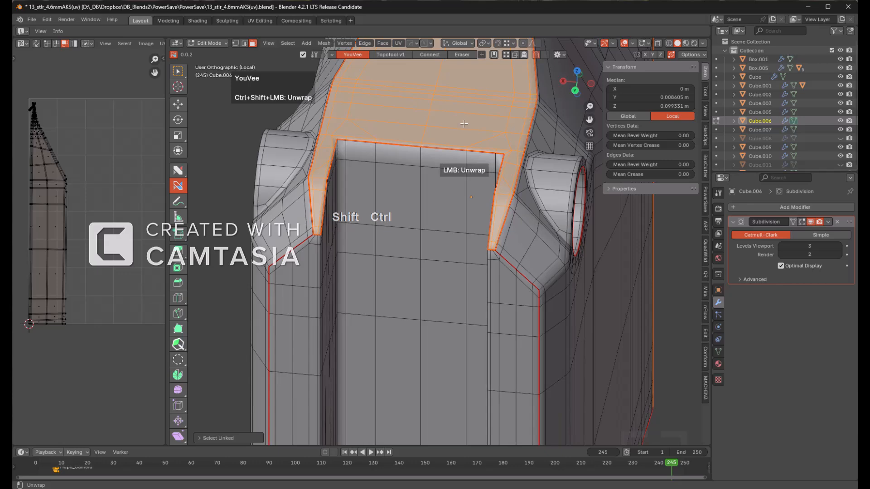
{"action": "left_click", "coordinate": [464, 124], "text": "ctrl+shift"}
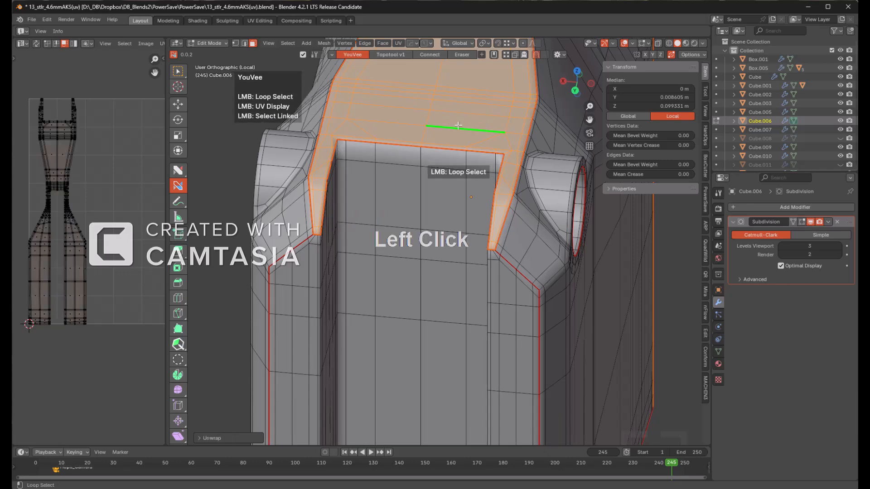
{"action": "key", "text": "h"}
- Select the linked faces of the long front channel, unwrap them as their own island and hide them
{"action": "scroll", "coordinate": [420, 263], "scroll_direction": "down", "scroll_amount": 2}
{"action": "left_click", "coordinate": [434, 267]}
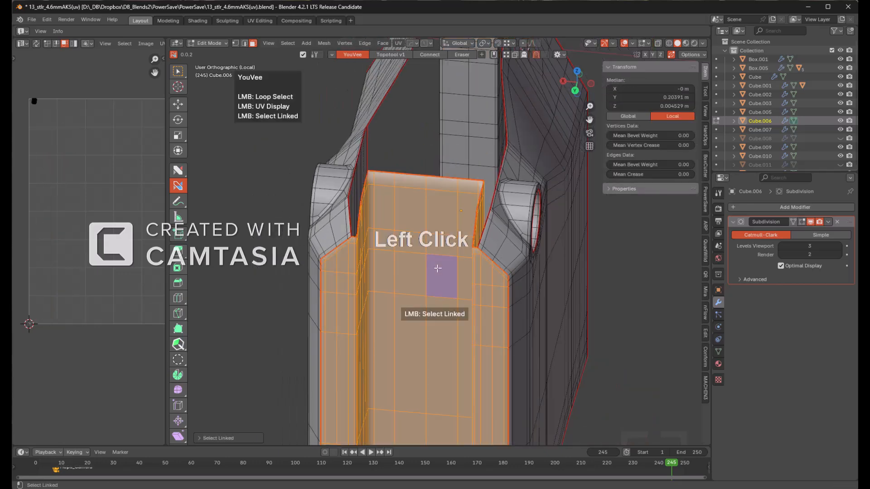
{"action": "left_click", "coordinate": [434, 268], "text": "ctrl+shift"}
{"action": "scroll", "coordinate": [104, 205], "scroll_direction": "down", "scroll_amount": 1}
{"action": "middle_click_drag", "start_coordinate": [103, 205], "coordinate": [77, 214]}
{"action": "key", "text": "h"}
{"action": "key", "text": "h"}
- Select the linked faces of both side panels, unwrap them, check them with UV Display and hide them
{"action": "middle_click_drag", "start_coordinate": [352, 237], "coordinate": [457, 259]}
{"action": "scroll", "coordinate": [422, 287], "scroll_direction": "down", "scroll_amount": 2}
{"action": "middle_click_drag", "start_coordinate": [336, 331], "coordinate": [409, 274], "text": "shift"}
{"action": "left_click", "coordinate": [462, 263]}
{"action": "double_click", "coordinate": [311, 312]}
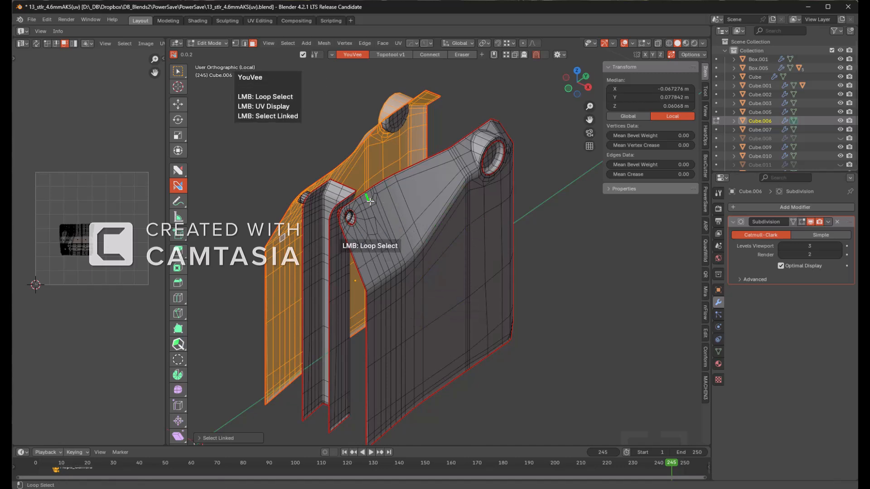
{"action": "key", "text": "l"}
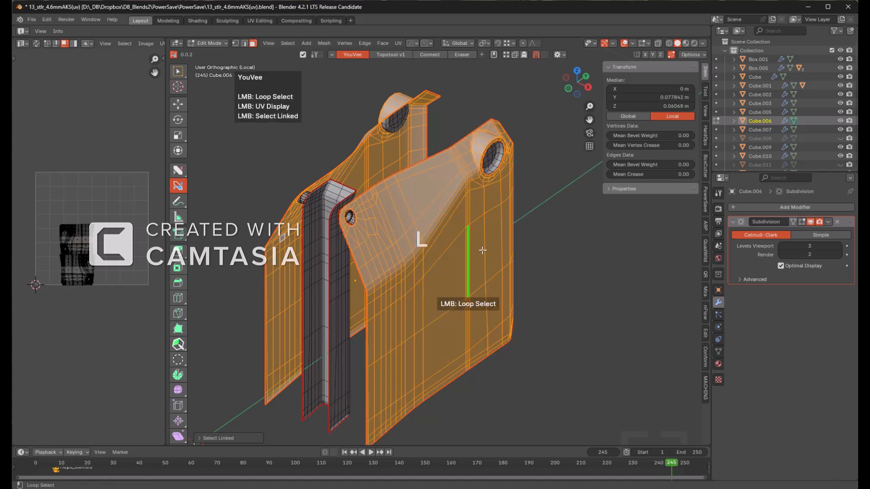
{"action": "left_click", "coordinate": [564, 237], "text": "ctrl+shift"}
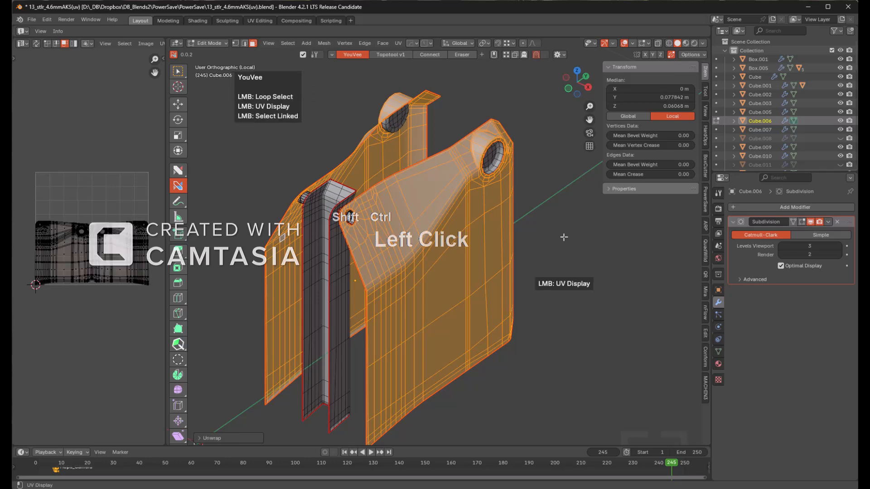
{"action": "left_click", "coordinate": [563, 237]}
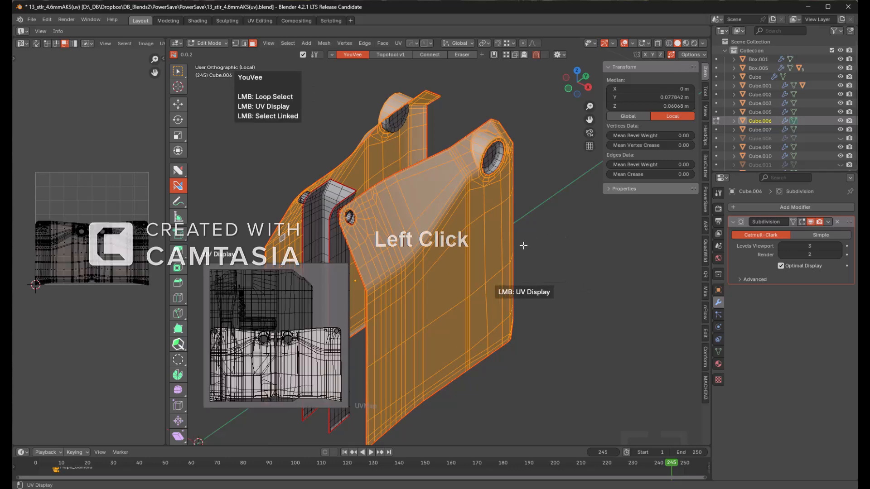
{"action": "key", "text": "h"}
- Select the linked faces of the narrow U-shaped channel, unwrap them and hide them
{"action": "middle_click_drag", "start_coordinate": [486, 245], "coordinate": [406, 272]}
{"action": "scroll", "coordinate": [481, 207], "scroll_direction": "up", "scroll_amount": 2}
{"action": "scroll", "coordinate": [481, 208], "scroll_direction": "up", "scroll_amount": 3}
{"action": "middle_click_drag", "start_coordinate": [481, 207], "coordinate": [438, 224]}
{"action": "scroll", "coordinate": [437, 223], "scroll_direction": "down", "scroll_amount": 1}
{"action": "left_click", "coordinate": [430, 186]}
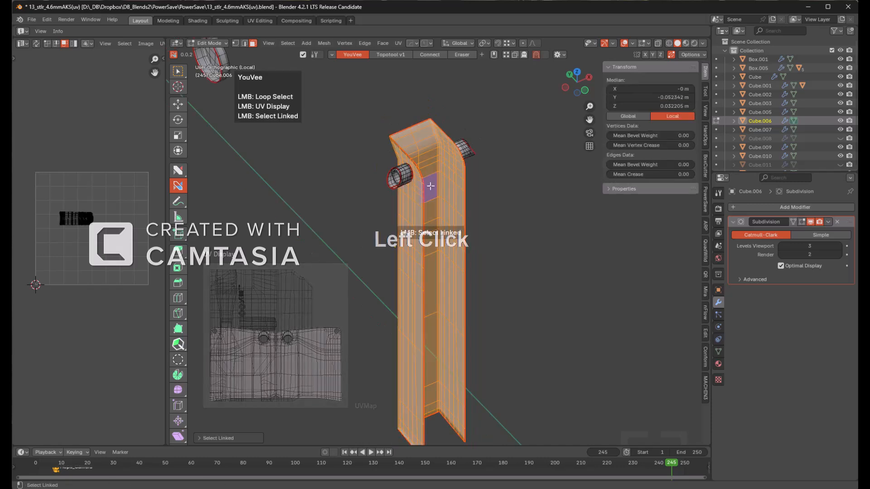
{"action": "left_click", "coordinate": [482, 194], "text": "ctrl+shift"}
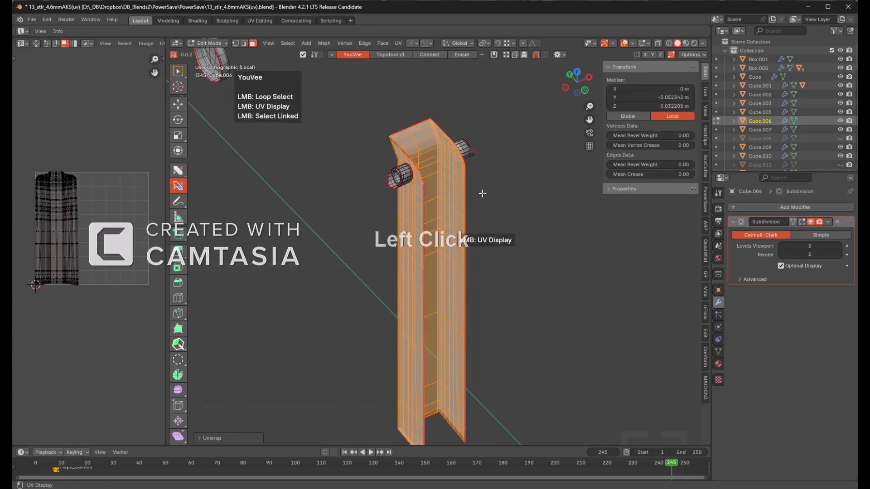
{"action": "key", "text": "h"}
- Select all the remaining round socket faces and unwrap them together
{"action": "key", "text": "a"}
{"action": "scroll", "coordinate": [450, 184], "scroll_direction": "down", "scroll_amount": 1}
{"action": "key", "text": "KP_Decimal"}
{"action": "key", "text": "KP_4"}
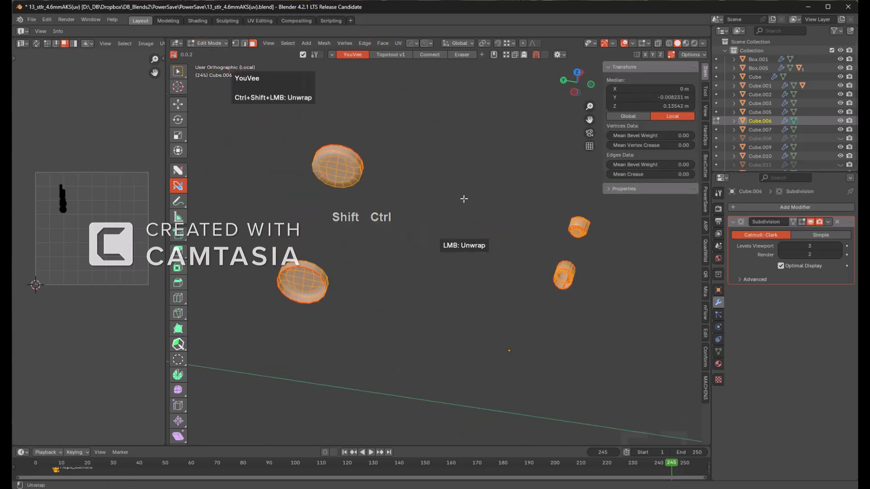
{"action": "left_click", "coordinate": [464, 199], "text": "ctrl+shift"}
{"action": "scroll", "coordinate": [318, 217], "scroll_direction": "up", "scroll_amount": 2}
{"action": "scroll", "coordinate": [491, 243], "scroll_direction": "down", "scroll_amount": 3}
{"action": "scroll", "coordinate": [388, 219], "scroll_direction": "up", "scroll_amount": 4}
- Select and isolate the linked outer walls of the two small sockets to examine their UV islands, and undo the isolation
{"action": "key", "text": "alt+a"}
{"action": "middle_click_drag", "start_coordinate": [432, 226], "coordinate": [381, 254], "text": "shift"}
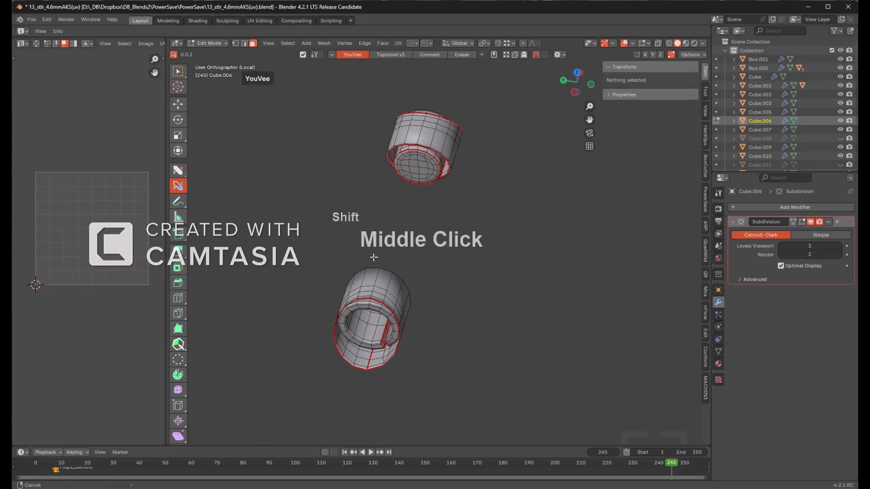
{"action": "scroll", "coordinate": [349, 294], "scroll_direction": "up", "scroll_amount": 2}
{"action": "key", "text": "l"}
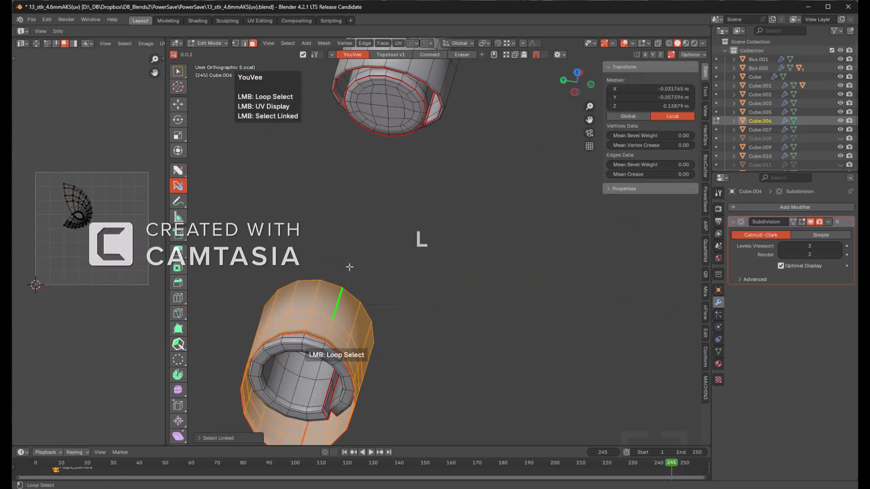
{"action": "key", "text": "l"}
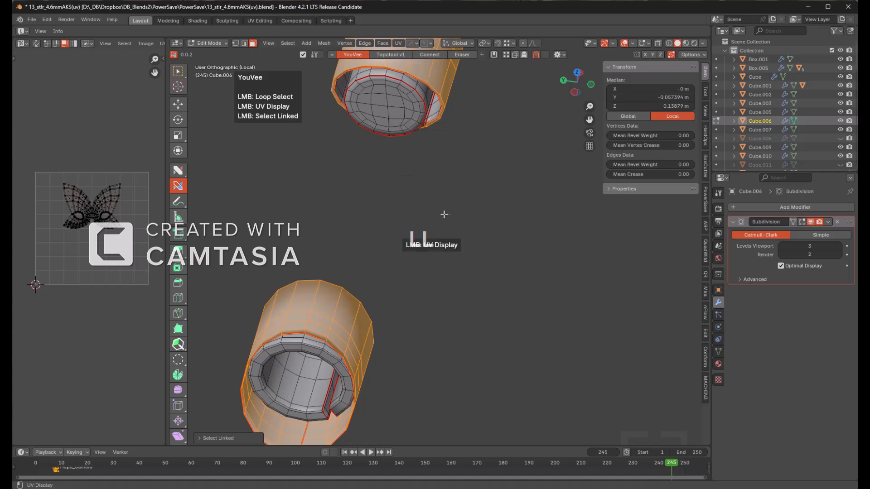
{"action": "scroll", "coordinate": [444, 215], "scroll_direction": "down", "scroll_amount": 3}
{"action": "scroll", "coordinate": [452, 216], "scroll_direction": "up", "scroll_amount": 3}
{"action": "key", "text": "shift+h"}
{"action": "middle_click_drag", "start_coordinate": [462, 229], "coordinate": [453, 212]}
{"action": "key", "text": "ctrl+z"}
- Mark the short unmarked rim edge of one small socket as a seam to complete its wall cut
{"action": "scroll", "coordinate": [482, 189], "scroll_direction": "down", "scroll_amount": 2}
{"action": "scroll", "coordinate": [483, 190], "scroll_direction": "up", "scroll_amount": 1}
{"action": "scroll", "coordinate": [458, 276], "scroll_direction": "up", "scroll_amount": 3}
{"action": "scroll", "coordinate": [453, 212], "scroll_direction": "up", "scroll_amount": 3}
{"action": "key", "text": "alt+a"}
{"action": "scroll", "coordinate": [421, 258], "scroll_direction": "up", "scroll_amount": 2}
{"action": "left_click", "coordinate": [430, 257], "text": "ctrl"}
- Mark the matching short rim edge on the opposite small socket as a seam and clear the selection
{"action": "middle_click_drag", "start_coordinate": [431, 257], "coordinate": [478, 255]}
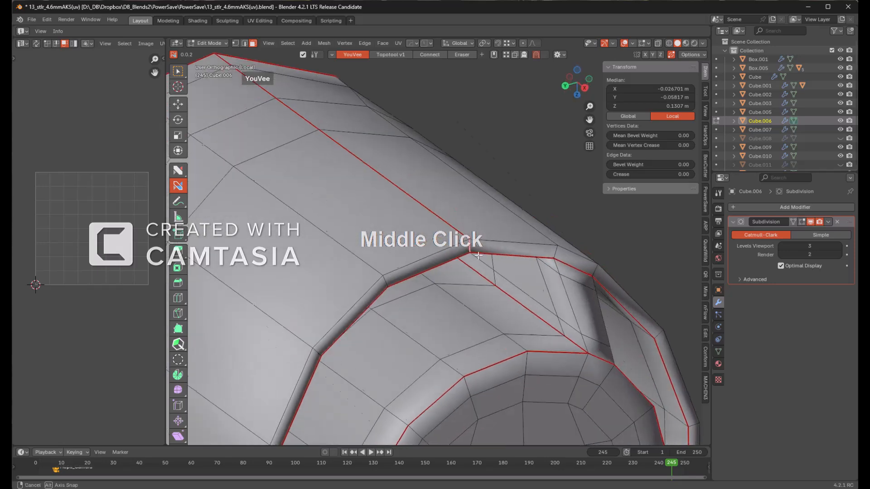
{"action": "scroll", "coordinate": [477, 255], "scroll_direction": "down", "scroll_amount": 8}
{"action": "middle_click_drag", "start_coordinate": [476, 295], "coordinate": [493, 249], "text": "shift"}
{"action": "scroll", "coordinate": [483, 232], "scroll_direction": "up", "scroll_amount": 4}
{"action": "scroll", "coordinate": [426, 248], "scroll_direction": "up", "scroll_amount": 5}
{"action": "middle_click_drag", "start_coordinate": [425, 246], "coordinate": [462, 250]}
{"action": "scroll", "coordinate": [442, 281], "scroll_direction": "up", "scroll_amount": 5}
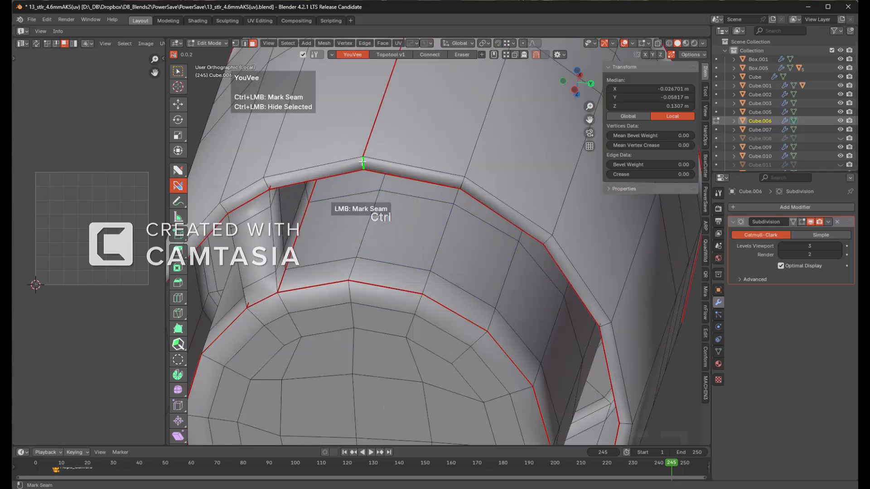
{"action": "key", "text": "alt+a"}
- Select all the isolated round socket faces, unwrap them together, and display their UV islands
{"action": "scroll", "coordinate": [399, 174], "scroll_direction": "down", "scroll_amount": 5}
{"action": "middle_click_drag", "start_coordinate": [444, 218], "coordinate": [441, 158], "text": "shift"}
{"action": "middle_click_drag", "start_coordinate": [441, 157], "coordinate": [446, 240]}
{"action": "scroll", "coordinate": [447, 240], "scroll_direction": "down", "scroll_amount": 4}
{"action": "scroll", "coordinate": [446, 240], "scroll_direction": "down", "scroll_amount": 2, "text": "shift"}
{"action": "key", "text": "a"}
{"action": "scroll", "coordinate": [446, 241], "scroll_direction": "down", "scroll_amount": 5}
{"action": "middle_click_drag", "start_coordinate": [380, 200], "coordinate": [429, 227], "text": "shift"}
{"action": "scroll", "coordinate": [429, 227], "scroll_direction": "down", "scroll_amount": 4}
{"action": "middle_click_drag", "start_coordinate": [334, 197], "coordinate": [471, 238], "text": "shift"}
{"action": "middle_click_drag", "start_coordinate": [306, 251], "coordinate": [414, 236], "text": "shift"}
{"action": "scroll", "coordinate": [412, 227], "scroll_direction": "down", "scroll_amount": 3}
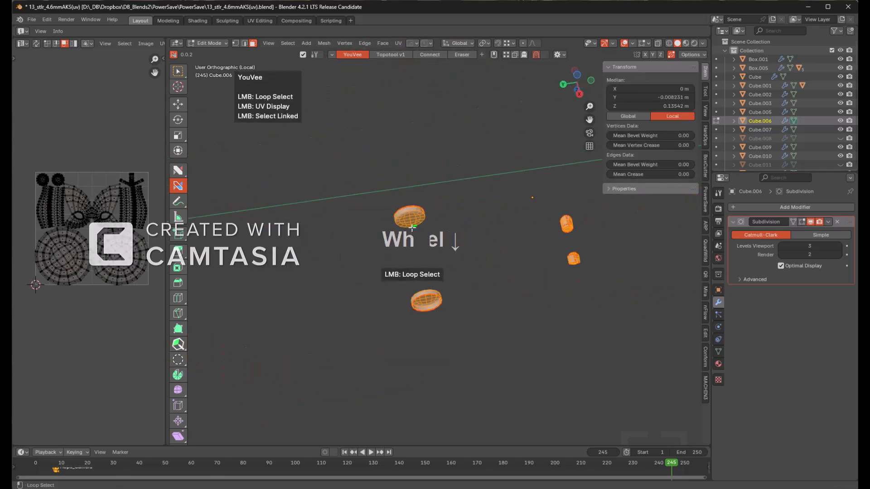
{"action": "key", "text": "u"}
{"action": "left_click", "coordinate": [458, 231], "text": "ctrl+shift"}
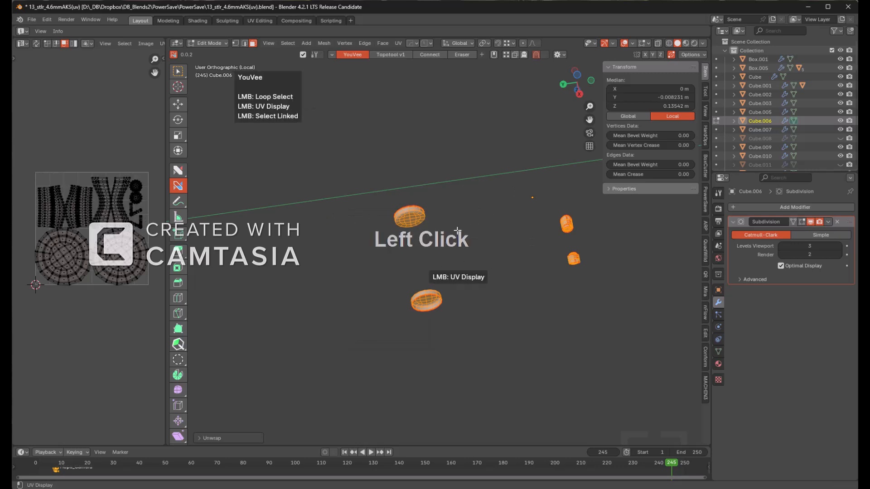
- Try the Angle Based unwrap method on the socket islands, then set the method to Conformal
{"action": "scroll", "coordinate": [136, 207], "scroll_direction": "up", "scroll_amount": 2}
{"action": "middle_click_drag", "start_coordinate": [125, 181], "coordinate": [87, 206]}
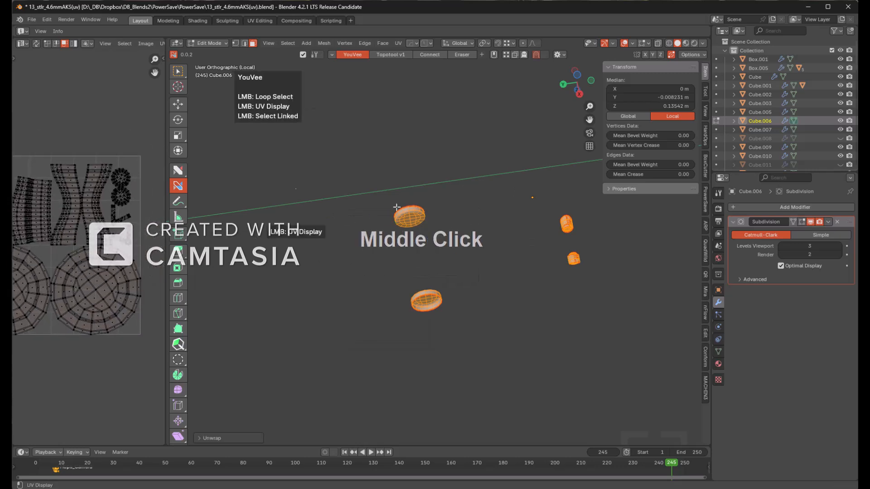
{"action": "key", "text": "F9"}
{"action": "left_click", "coordinate": [570, 239]}
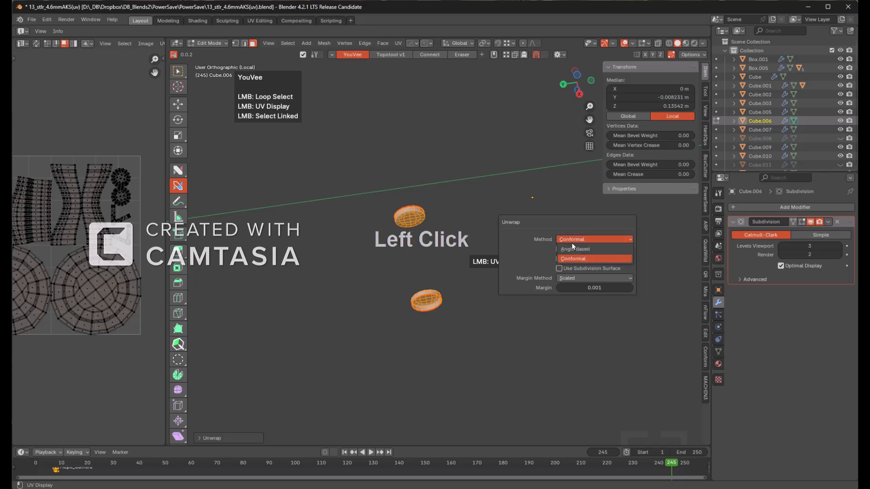
{"action": "left_click", "coordinate": [576, 250]}
{"action": "key", "text": "F9"}
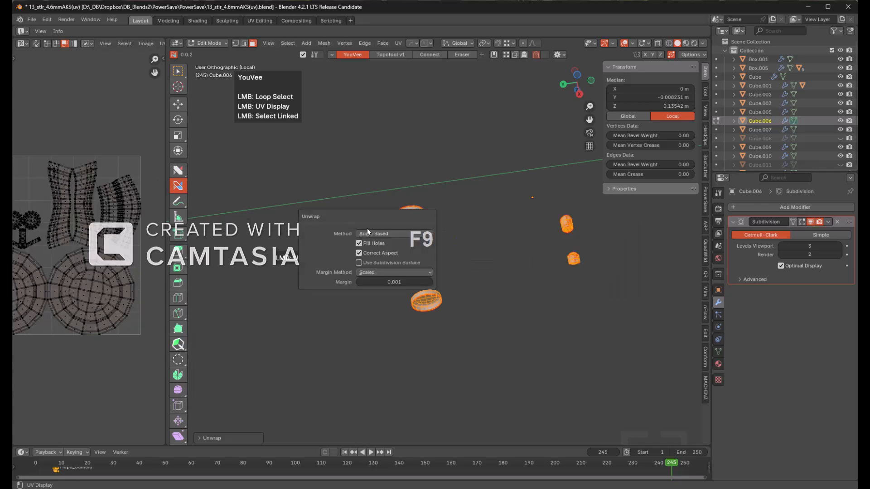
{"action": "left_click", "coordinate": [372, 255]}
{"action": "scroll", "coordinate": [56, 199], "scroll_direction": "up", "scroll_amount": 3}
{"action": "middle_click_drag", "start_coordinate": [58, 197], "coordinate": [74, 190]}
{"action": "scroll", "coordinate": [74, 189], "scroll_direction": "down", "scroll_amount": 2}
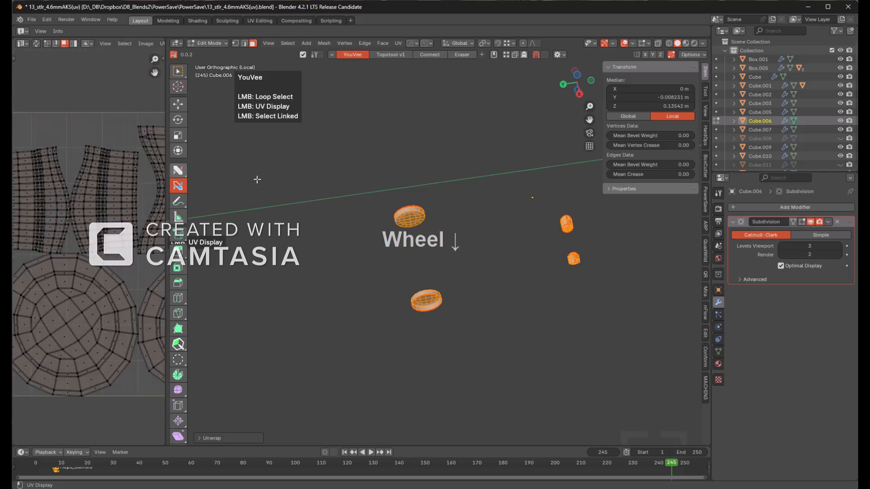
{"action": "scroll", "coordinate": [88, 247], "scroll_direction": "down", "scroll_amount": 3}
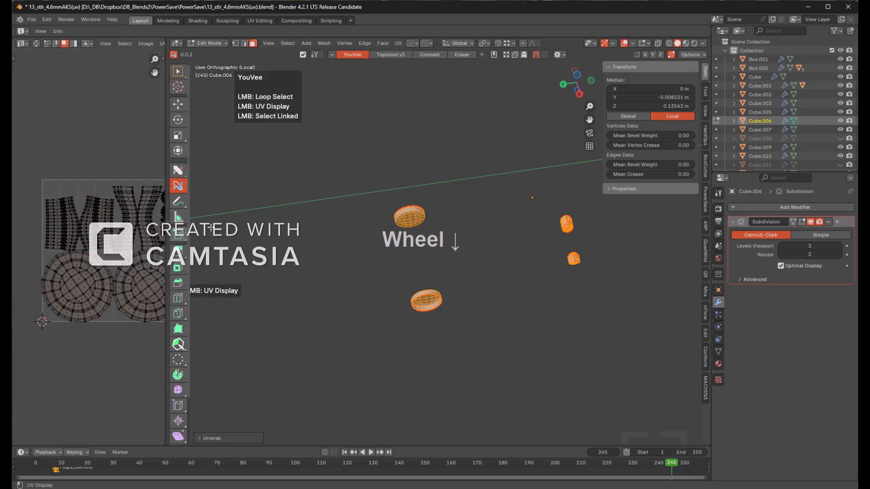
- Reveal the hidden faces of Cube.006 and select the whole mesh together with all its UV islands
{"action": "key", "text": "alt+h"}
{"action": "scroll", "coordinate": [453, 212], "scroll_direction": "down", "scroll_amount": 2}
{"action": "middle_click_drag", "start_coordinate": [453, 212], "coordinate": [487, 274]}
{"action": "key", "text": "alt+a"}
{"action": "left_click", "coordinate": [471, 326]}
{"action": "left_click", "coordinate": [465, 274], "text": "shift"}
{"action": "key", "text": "a"}
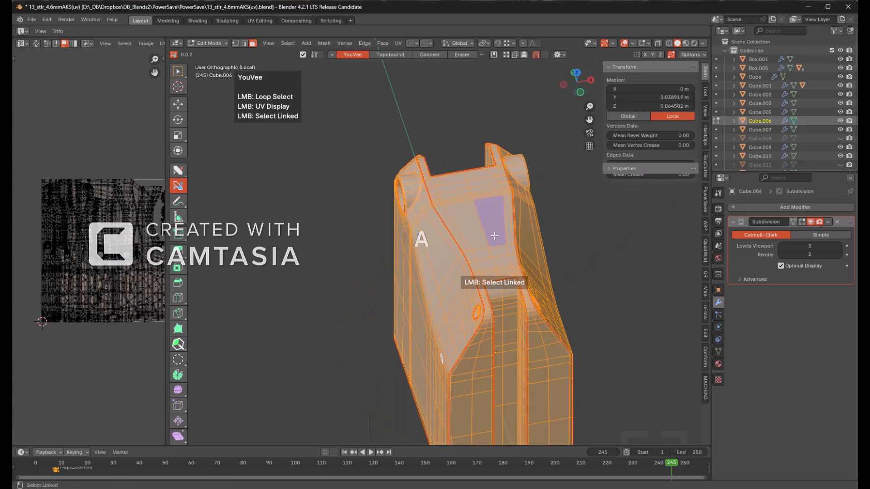
{"action": "key", "text": "a"}
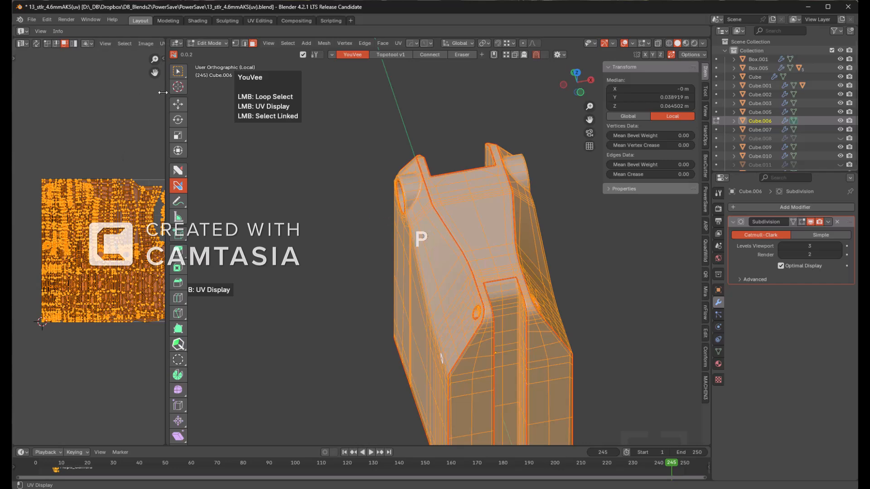
- Widen the UV editor and assign Ctrl+P as the shortcut for Pack Islands
{"action": "left_click_drag", "start_coordinate": [164, 93], "coordinate": [244, 82]}
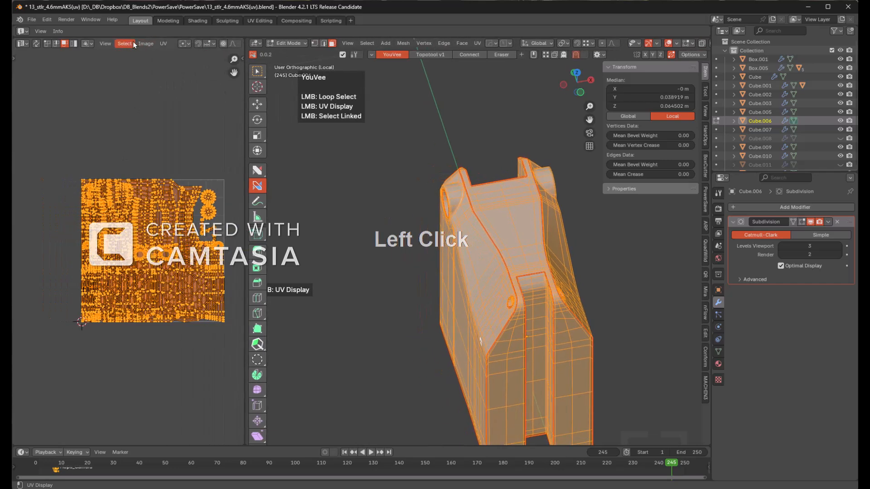
{"action": "mouse_move", "coordinate": [166, 44]}
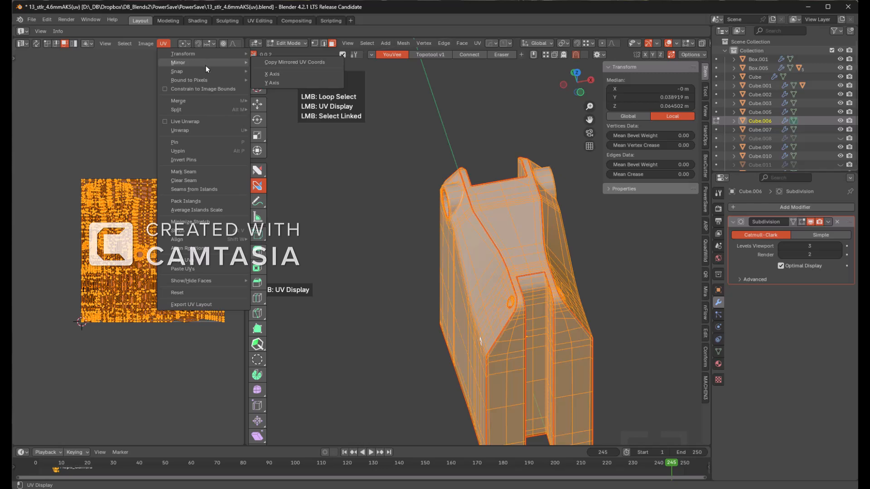
{"action": "right_click", "coordinate": [217, 200]}
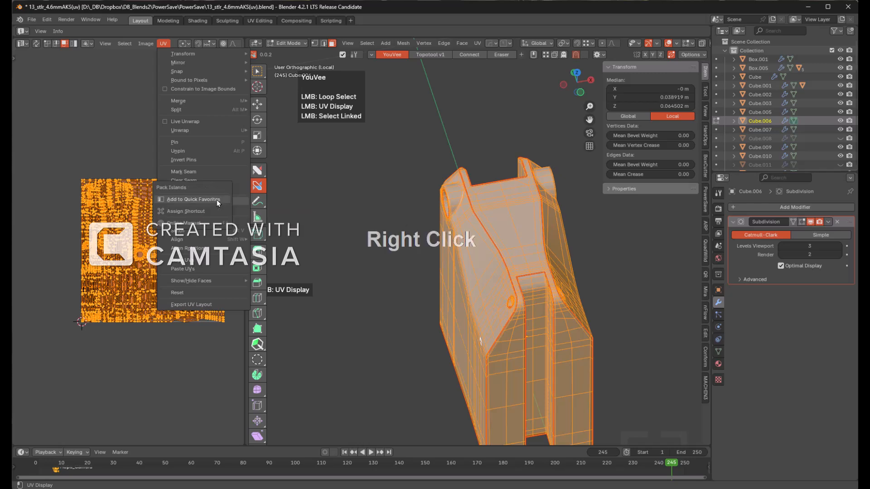
{"action": "left_click", "coordinate": [201, 210]}
{"action": "key", "text": "ctrl"}
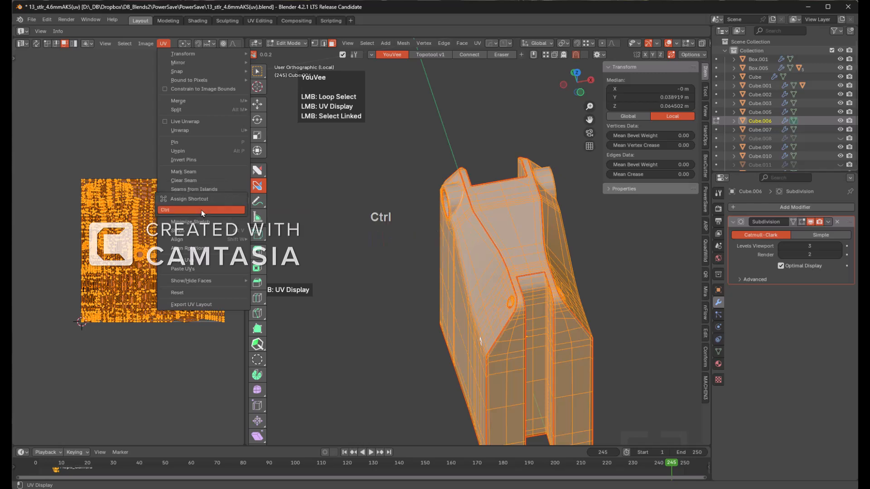
{"action": "key", "text": "ctrl+p"}
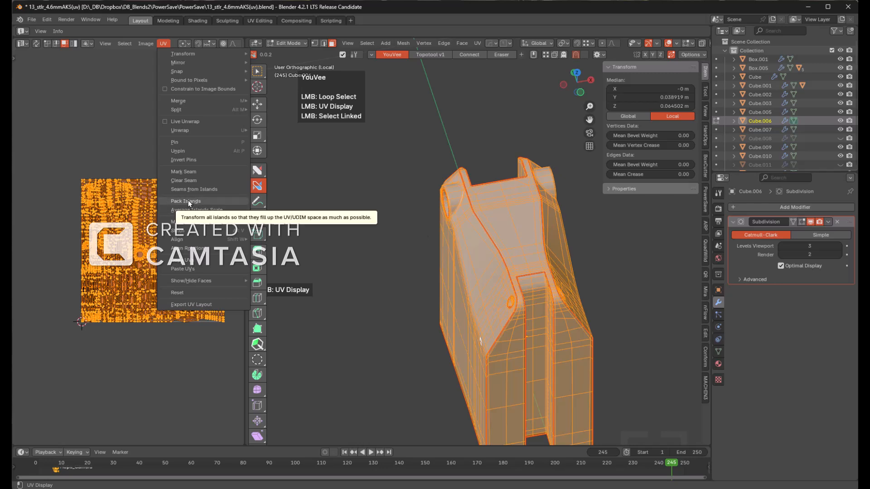
{"action": "right_click", "coordinate": [190, 203]}
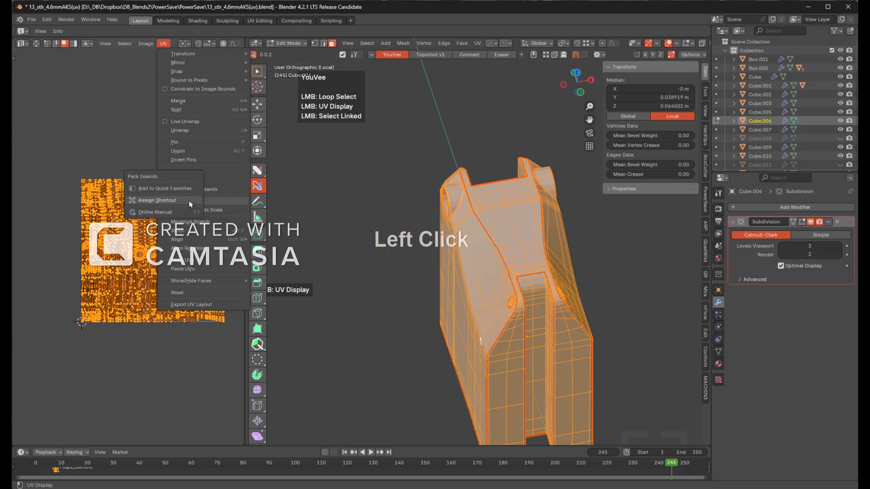
{"action": "left_click", "coordinate": [189, 200]}
{"action": "key", "text": "ctrl"}
{"action": "key", "text": "ctrl+p"}
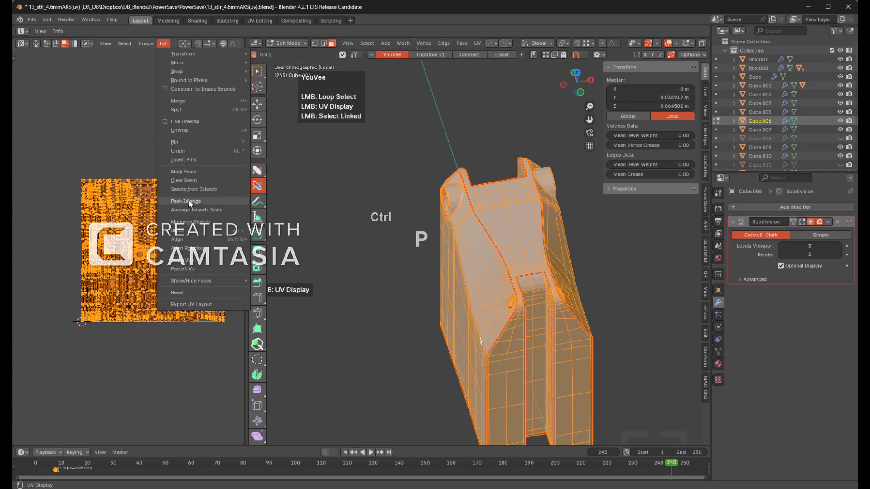
{"action": "left_click", "coordinate": [189, 203]}
- Pack all UV islands of Cube.006 with a scaled margin of 0.001 and examine the packed layout
{"action": "key", "text": "ctrl+p"}
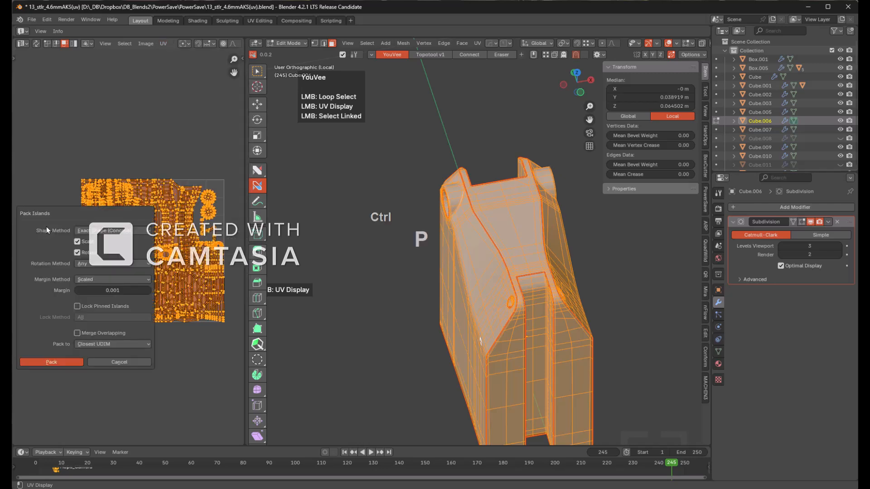
{"action": "left_click", "coordinate": [56, 362]}
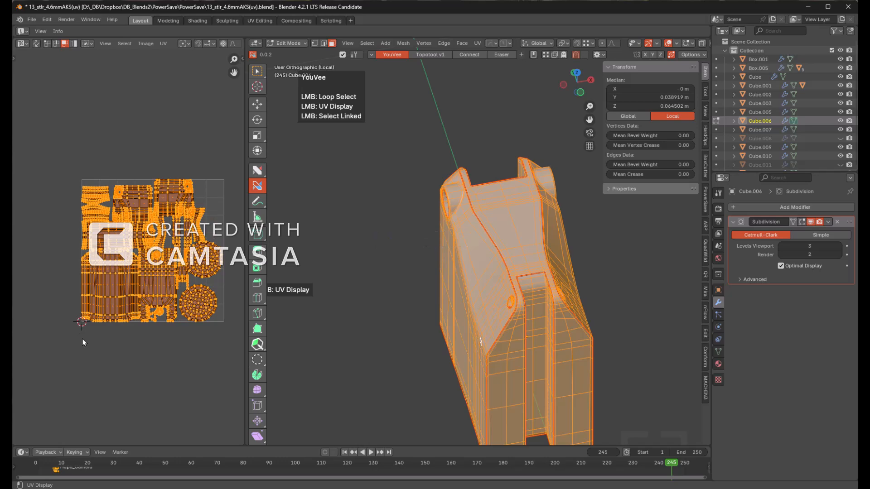
{"action": "scroll", "coordinate": [148, 276], "scroll_direction": "up", "scroll_amount": 3}
{"action": "middle_click_drag", "start_coordinate": [149, 277], "coordinate": [99, 294]}
{"action": "scroll", "coordinate": [116, 263], "scroll_direction": "up", "scroll_amount": 3}
{"action": "middle_click_drag", "start_coordinate": [179, 246], "coordinate": [128, 250]}
{"action": "scroll", "coordinate": [128, 250], "scroll_direction": "down", "scroll_amount": 1}
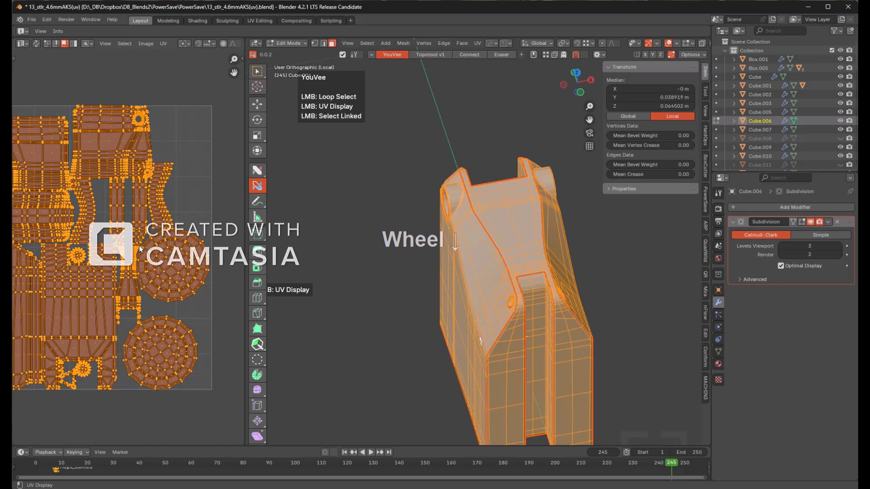
- Try to locate one round UV island on the mesh by selecting it in the UV editor
{"action": "left_click", "coordinate": [164, 277]}
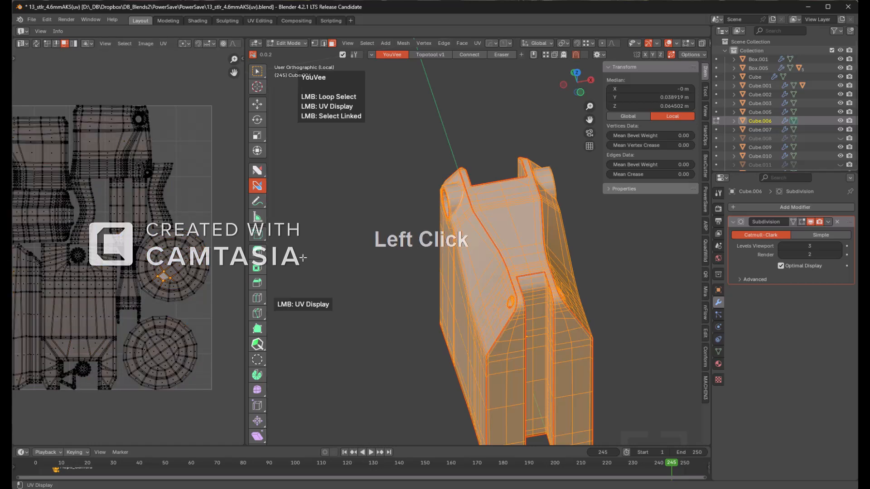
{"action": "key", "text": "KP_Decimal"}
{"action": "scroll", "coordinate": [455, 239], "scroll_direction": "up", "scroll_amount": 6}
{"action": "key", "text": "alt+a"}
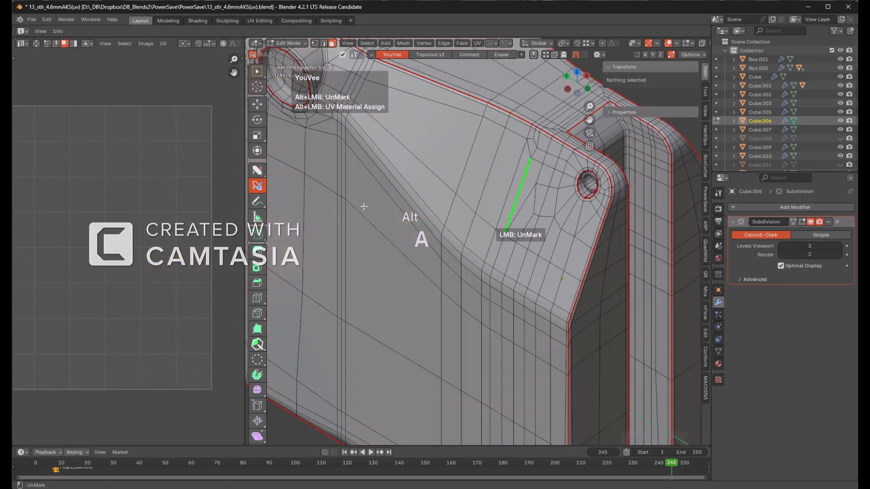
{"action": "key", "text": "a"}
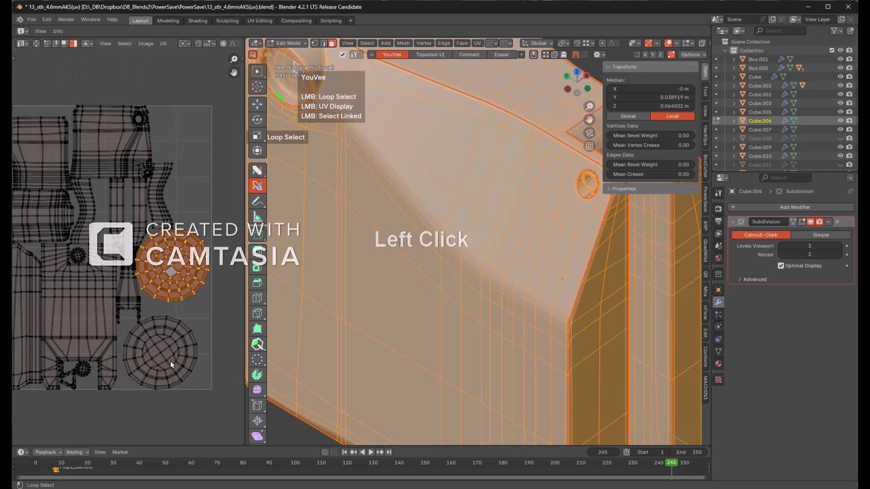
- Enable UV sync selection, then select the two large round UV islands and locate them on the mesh
{"action": "left_click", "coordinate": [37, 43]}
{"action": "key", "text": "a"}
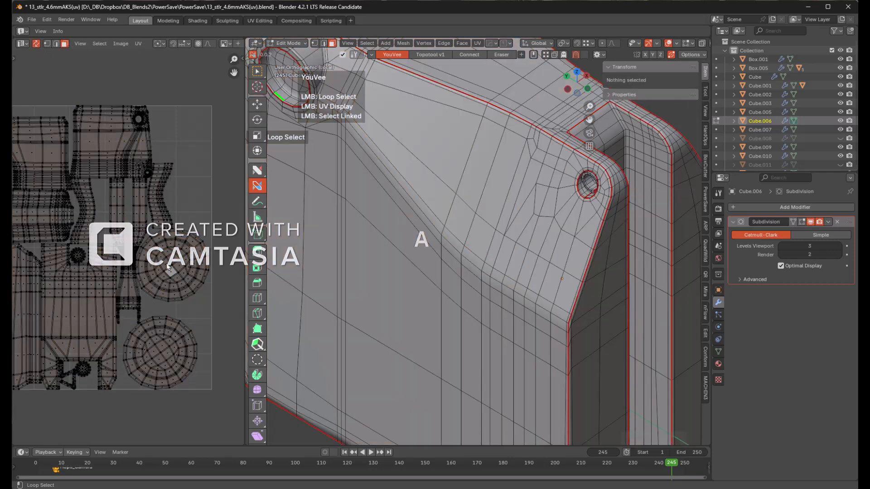
{"action": "key", "text": "l"}
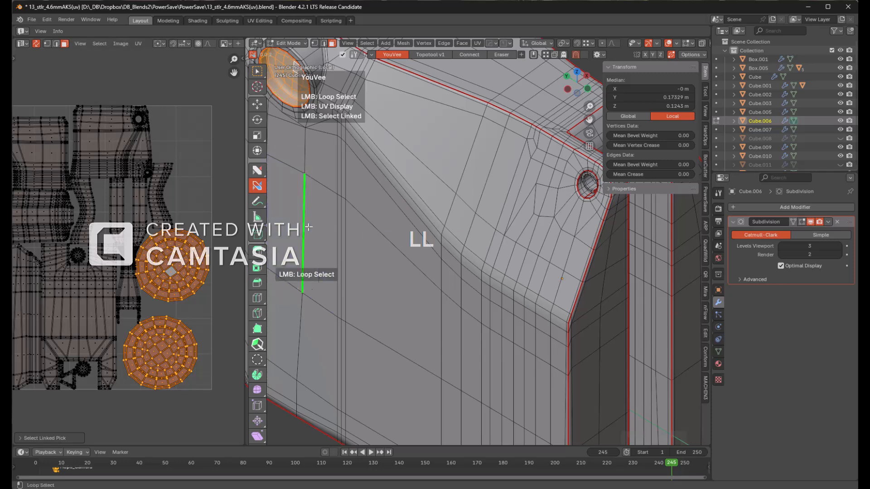
{"action": "key", "text": "KP_Decimal"}
{"action": "scroll", "coordinate": [446, 240], "scroll_direction": "down", "scroll_amount": 4}
{"action": "middle_click_drag", "start_coordinate": [392, 273], "coordinate": [364, 183]}
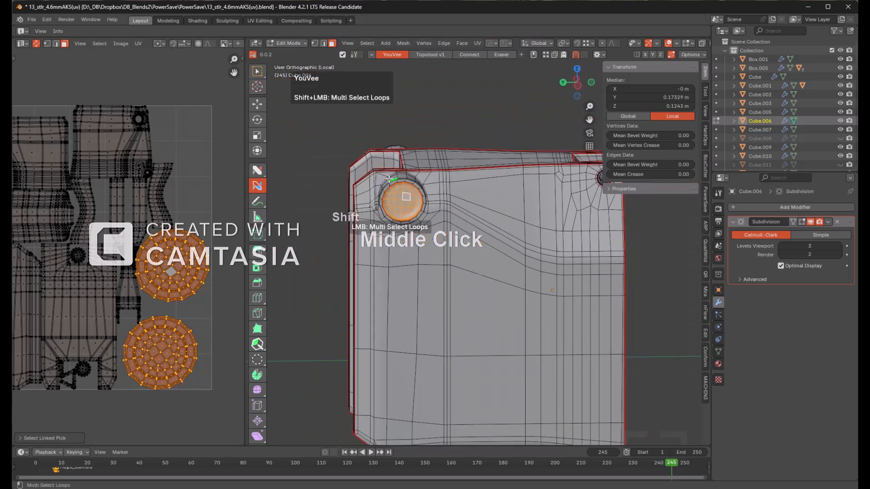
- Select the entire Cube.006 mesh and unwrap it along its seams
{"action": "scroll", "coordinate": [360, 181], "scroll_direction": "down", "scroll_amount": 1}
{"action": "scroll", "coordinate": [181, 217], "scroll_direction": "down", "scroll_amount": 4}
{"action": "key", "text": "a"}
{"action": "scroll", "coordinate": [417, 243], "scroll_direction": "up", "scroll_amount": 2}
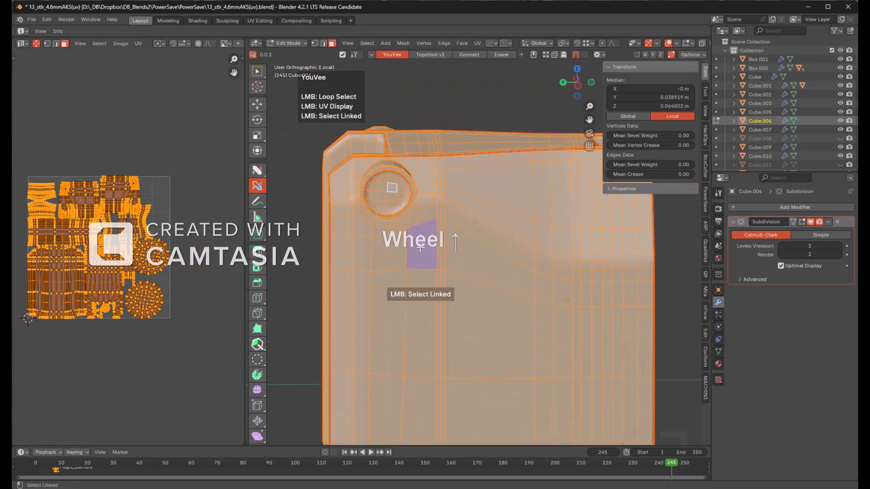
{"action": "middle_click_drag", "start_coordinate": [441, 245], "coordinate": [471, 217]}
{"action": "key", "text": "u"}
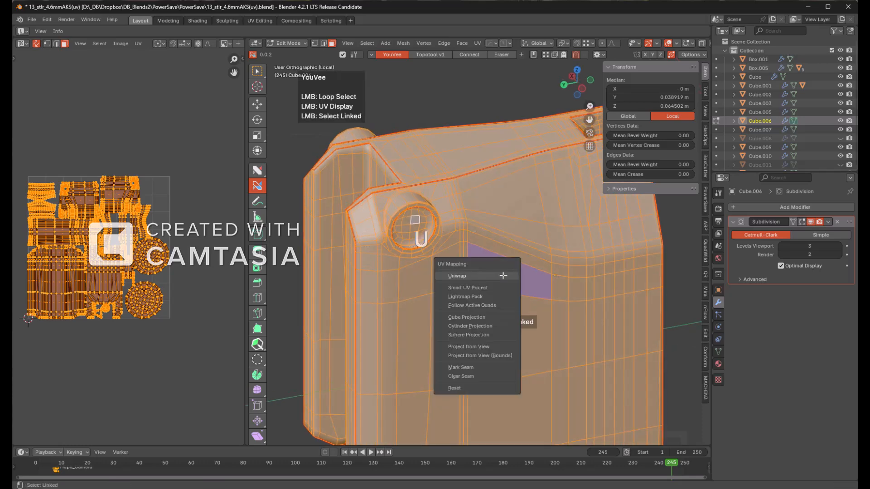
{"action": "left_click", "coordinate": [503, 276]}
{"action": "scroll", "coordinate": [200, 231], "scroll_direction": "up", "scroll_amount": 3}
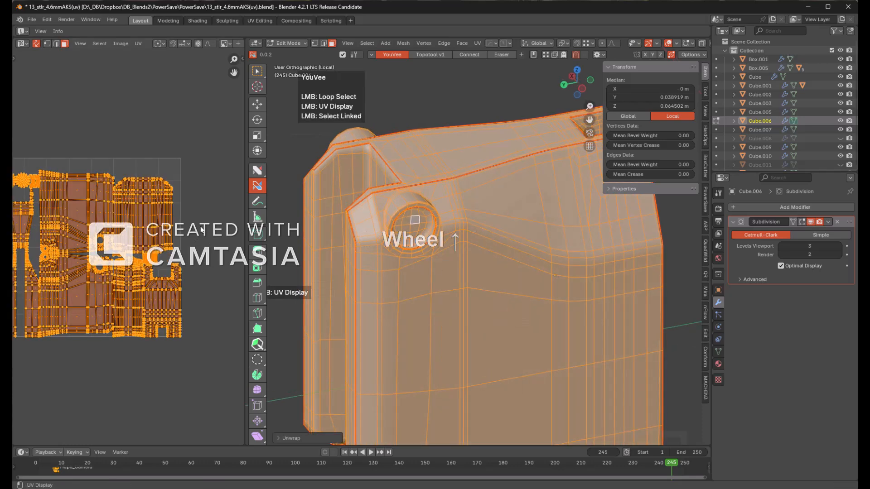
- Assign the UV checker material to Cube.006 in Object Mode and return to the full weapon view
{"action": "key", "text": "Tab"}
{"action": "left_click", "coordinate": [496, 281], "text": "alt"}
{"action": "middle_click_drag", "start_coordinate": [472, 260], "coordinate": [472, 282]}
{"action": "scroll", "coordinate": [493, 282], "scroll_direction": "down", "scroll_amount": 1}
{"action": "middle_click_drag", "start_coordinate": [526, 265], "coordinate": [498, 249], "text": "shift"}
{"action": "scroll", "coordinate": [497, 249], "scroll_direction": "down", "scroll_amount": 1}
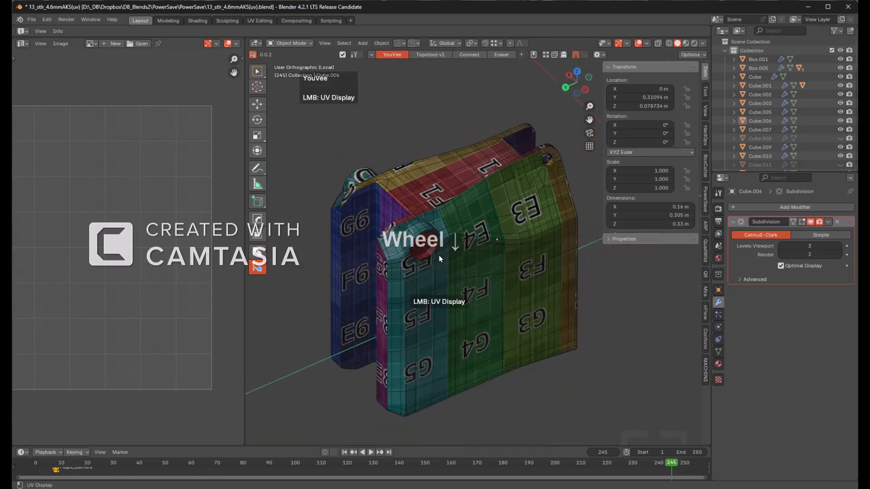
{"action": "middle_click_drag", "start_coordinate": [446, 254], "coordinate": [453, 227], "text": "shift"}
{"action": "key", "text": "KP_Divide"}
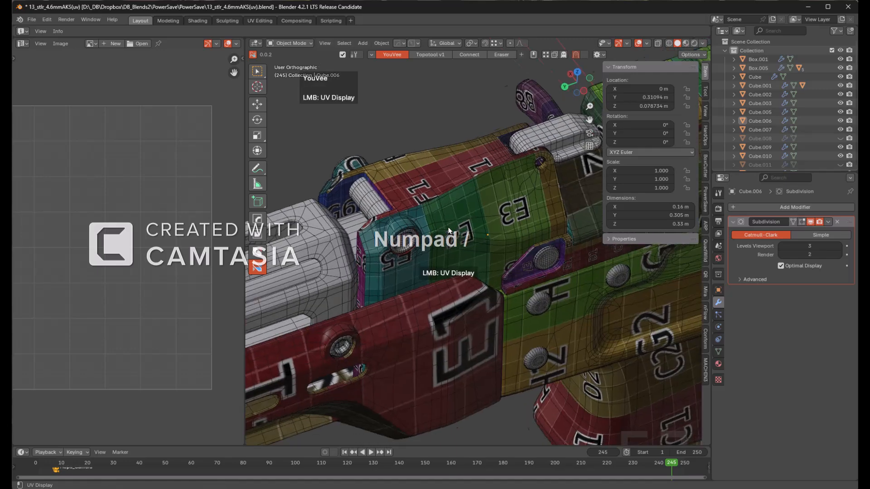
- Isolate Cube.010, open its mesh for editing, and clear the selection
{"action": "scroll", "coordinate": [451, 231], "scroll_direction": "down", "scroll_amount": 1}
{"action": "middle_click_drag", "start_coordinate": [453, 233], "coordinate": [502, 222]}
{"action": "left_click", "coordinate": [483, 244]}
{"action": "key", "text": "KP_Decimal"}
{"action": "key", "text": "KP_Divide"}
{"action": "key", "text": "Tab"}
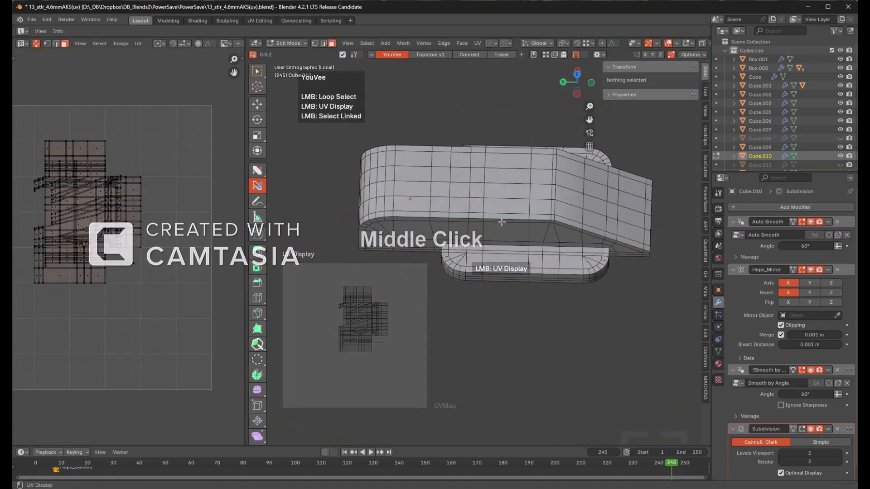
{"action": "left_click", "coordinate": [502, 217]}
{"action": "key", "text": "alt+a"}
- Mark the sloped top face's border edges and the adjoining short vertical corner edge of Cube.010 as seams
{"action": "middle_click_drag", "start_coordinate": [382, 208], "coordinate": [528, 168]}
{"action": "middle_click_drag", "start_coordinate": [527, 168], "coordinate": [448, 263], "text": "shift"}
{"action": "left_click", "coordinate": [463, 263]}
{"action": "scroll", "coordinate": [329, 262], "scroll_direction": "up", "scroll_amount": 3}
{"action": "scroll", "coordinate": [449, 263], "scroll_direction": "up", "scroll_amount": 3}
{"action": "middle_click_drag", "start_coordinate": [406, 287], "coordinate": [471, 269], "text": "shift"}
{"action": "scroll", "coordinate": [471, 268], "scroll_direction": "up", "scroll_amount": 3}
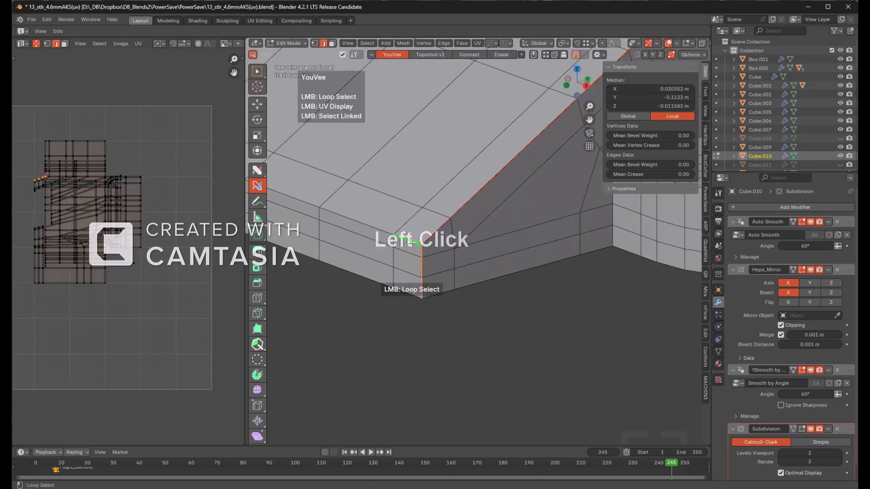
{"action": "key", "text": "alt+a"}
- Mark the edges where the rounded side pad meets the wall of Cube.010 as seams, including its vertical edge
{"action": "scroll", "coordinate": [471, 254], "scroll_direction": "down", "scroll_amount": 1}
{"action": "middle_click_drag", "start_coordinate": [598, 190], "coordinate": [410, 222], "text": "shift"}
{"action": "scroll", "coordinate": [458, 215], "scroll_direction": "down", "scroll_amount": 1}
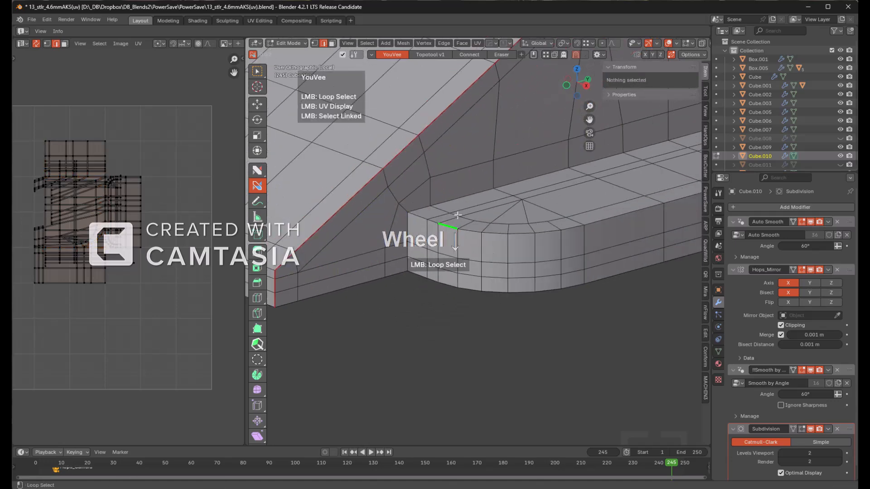
{"action": "left_click", "coordinate": [405, 222]}
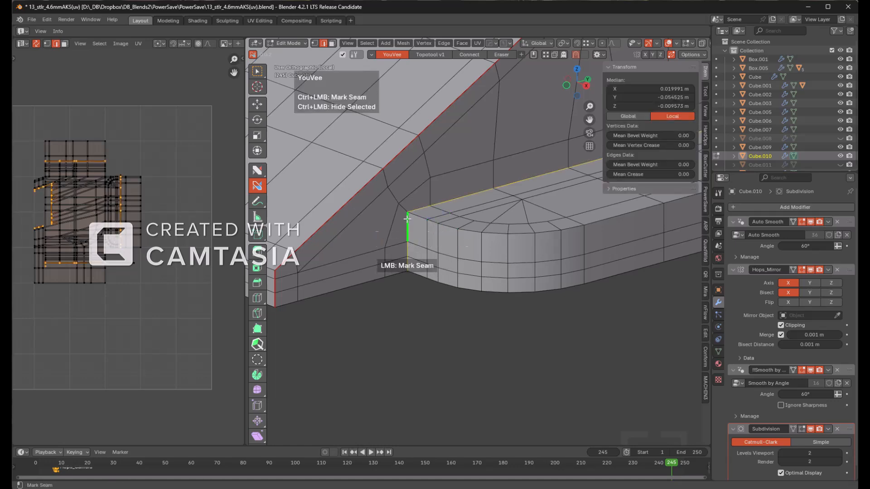
{"action": "key", "text": "alt+a"}
{"action": "middle_click_drag", "start_coordinate": [525, 195], "coordinate": [412, 229], "text": "shift"}
{"action": "left_click", "coordinate": [464, 211]}
{"action": "middle_click_drag", "start_coordinate": [463, 211], "coordinate": [521, 205], "text": "shift"}
{"action": "key", "text": "alt+a"}
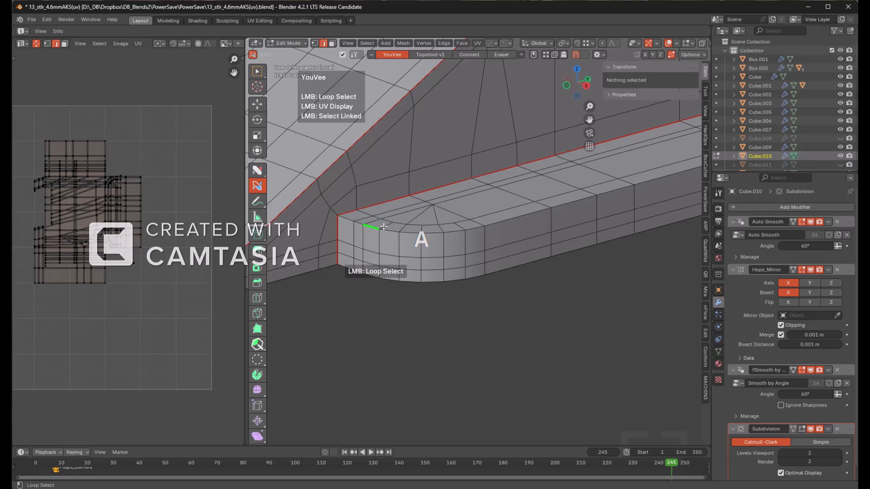
{"action": "left_click", "coordinate": [477, 208], "text": "ctrl"}
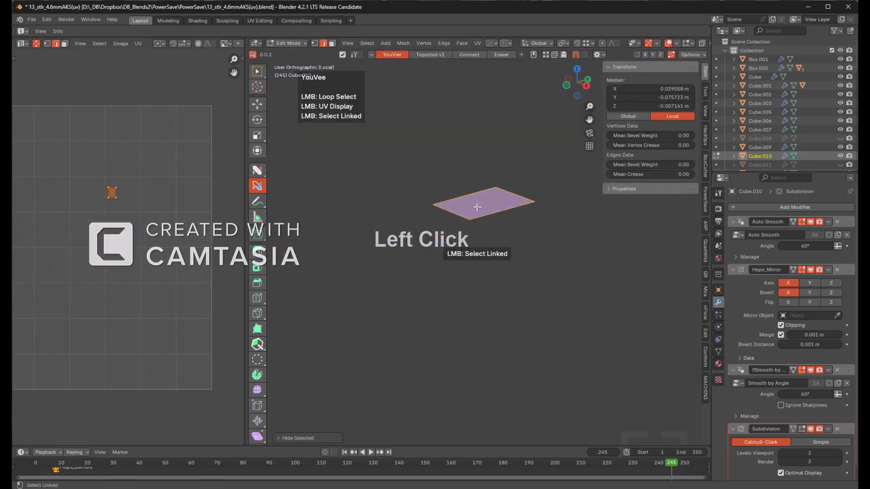
{"action": "key", "text": "ctrl+z"}
{"action": "left_click", "coordinate": [478, 203]}
{"action": "key", "text": "alt+a"}
- Select the linked faces of Cube.010's rounded side pad and hide the rest of the mesh
{"action": "middle_click_drag", "start_coordinate": [550, 200], "coordinate": [476, 128]}
{"action": "scroll", "coordinate": [429, 150], "scroll_direction": "down", "scroll_amount": 3}
{"action": "middle_click_drag", "start_coordinate": [429, 150], "coordinate": [398, 179]}
{"action": "scroll", "coordinate": [461, 185], "scroll_direction": "up", "scroll_amount": 2}
{"action": "middle_click_drag", "start_coordinate": [461, 186], "coordinate": [509, 294]}
{"action": "left_click", "coordinate": [582, 280]}
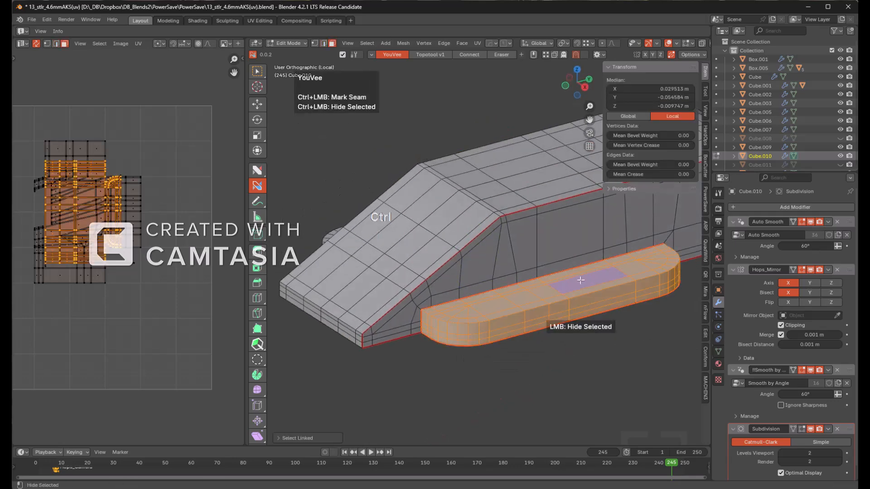
{"action": "left_click", "coordinate": [580, 280], "text": "ctrl"}
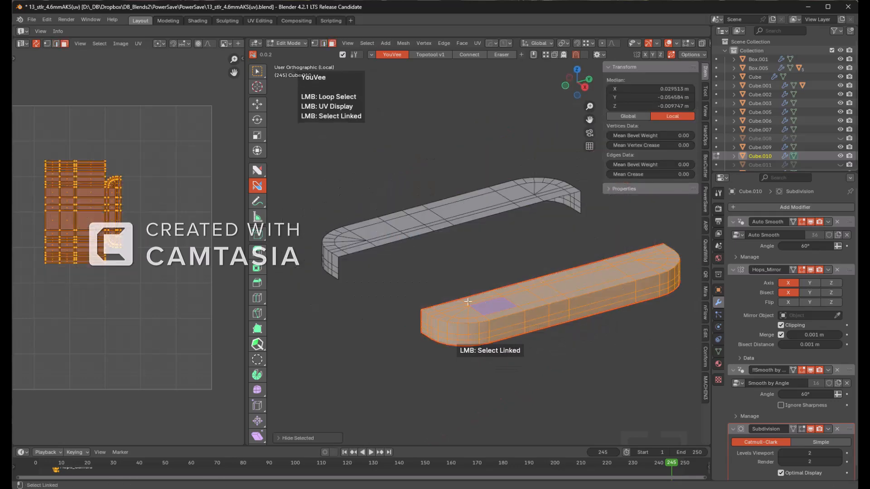
- Unwrap the isolated side pad, reveal the hidden parts of Cube.010, and clear the selection
{"action": "scroll", "coordinate": [132, 256], "scroll_direction": "down", "scroll_amount": 3}
{"action": "middle_click_drag", "start_coordinate": [45, 262], "coordinate": [111, 268]}
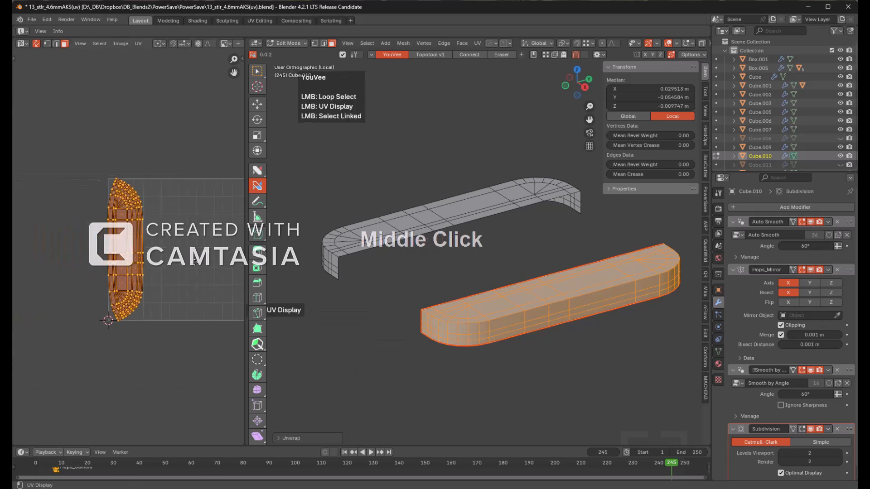
{"action": "scroll", "coordinate": [102, 268], "scroll_direction": "up", "scroll_amount": 2}
{"action": "key", "text": "KP_Decimal"}
{"action": "middle_click_drag", "start_coordinate": [468, 266], "coordinate": [472, 205]}
{"action": "key", "text": "alt+h"}
{"action": "key", "text": "alt+a"}
- Mark the edges where Cube.010's end walls meet the underside as seams
{"action": "left_click", "coordinate": [384, 161]}
{"action": "key", "text": "shift+KP_End"}
{"action": "scroll", "coordinate": [473, 206], "scroll_direction": "up", "scroll_amount": 1}
{"action": "scroll", "coordinate": [472, 206], "scroll_direction": "up", "scroll_amount": 1}
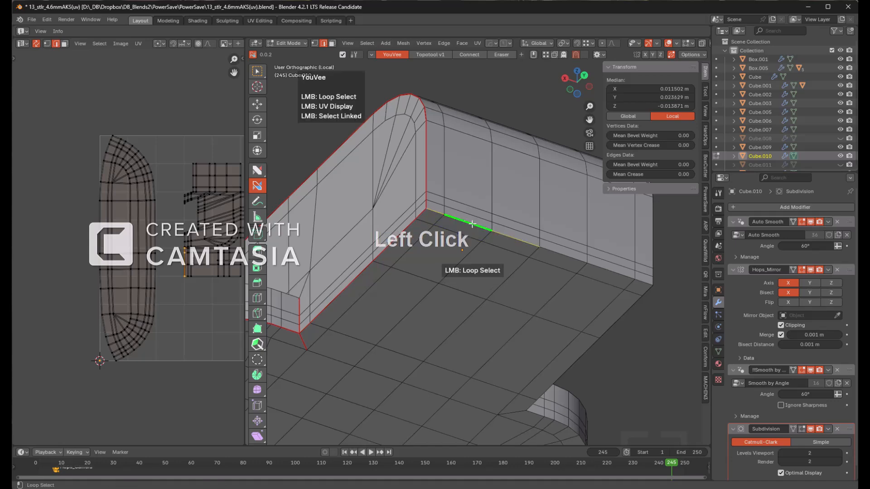
{"action": "key", "text": "alt+a"}
- Check the seam-bounded top faces through a linked selection, and unwrap the entire Cube.010 mesh
{"action": "scroll", "coordinate": [438, 216], "scroll_direction": "down", "scroll_amount": 2}
{"action": "scroll", "coordinate": [451, 194], "scroll_direction": "down", "scroll_amount": 1}
{"action": "middle_click_drag", "start_coordinate": [403, 220], "coordinate": [451, 282], "text": "shift"}
{"action": "scroll", "coordinate": [451, 282], "scroll_direction": "up", "scroll_amount": 1}
{"action": "middle_click_drag", "start_coordinate": [512, 263], "coordinate": [501, 227]}
{"action": "left_click", "coordinate": [499, 224]}
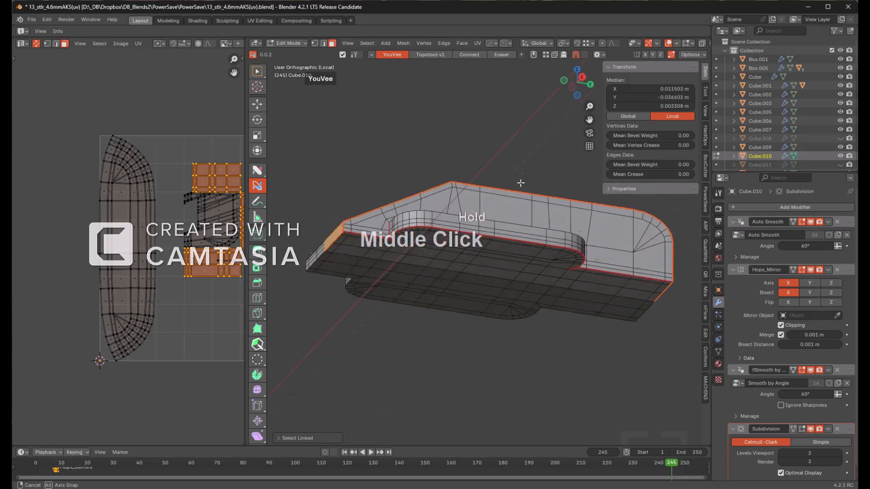
{"action": "key", "text": "a"}
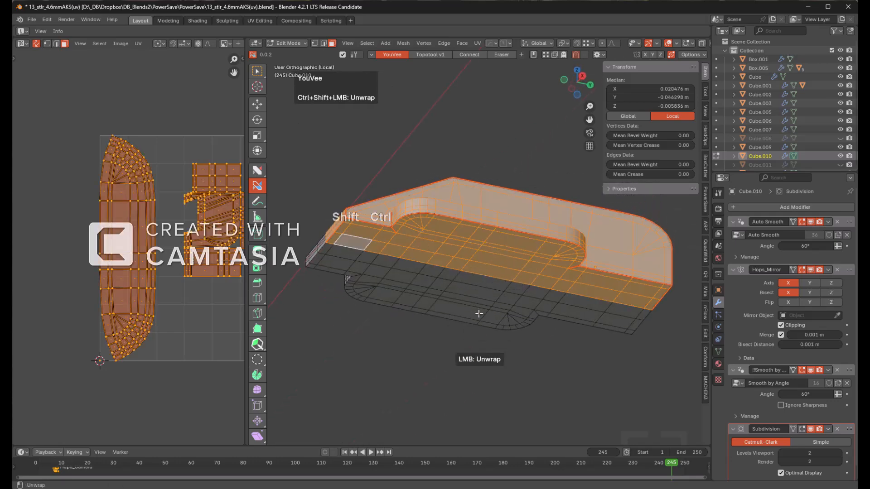
{"action": "left_click", "coordinate": [480, 313], "text": "ctrl+shift"}
{"action": "middle_click_drag", "start_coordinate": [174, 256], "coordinate": [145, 258]}
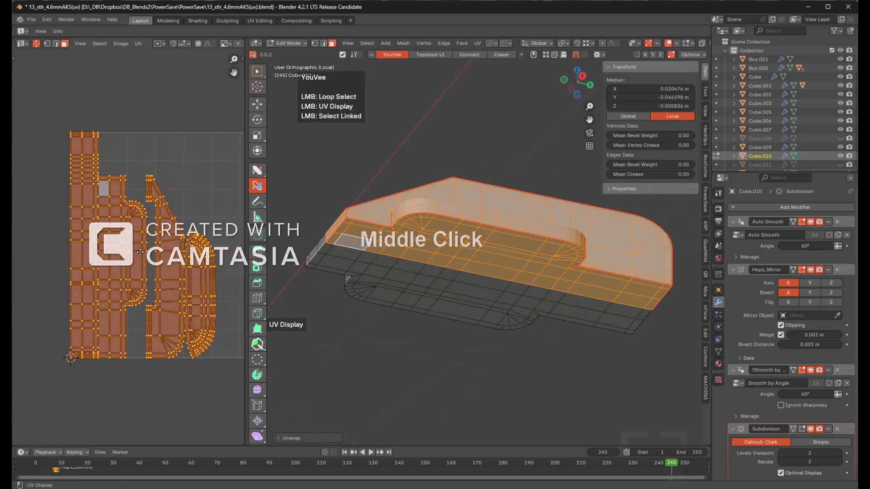
- Clean up Cube.010's modifier stack by applying Hops_Mirror, removing Auto Smooth, and placing Smooth by Angle after Subdivision
{"action": "key", "text": "Tab"}
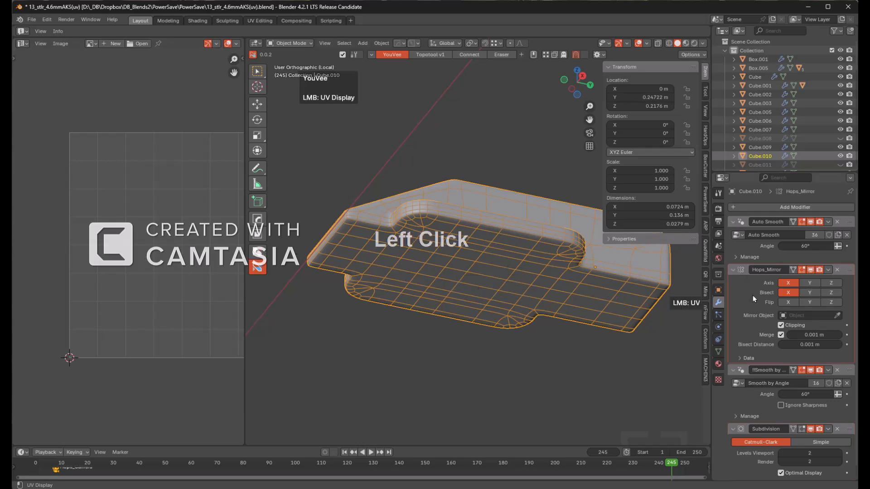
{"action": "key", "text": "ctrl+a"}
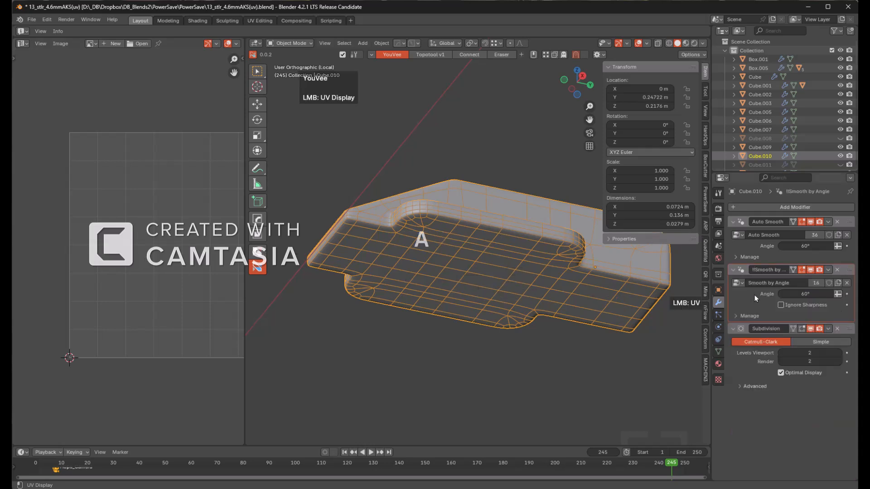
{"action": "left_click", "coordinate": [836, 221]}
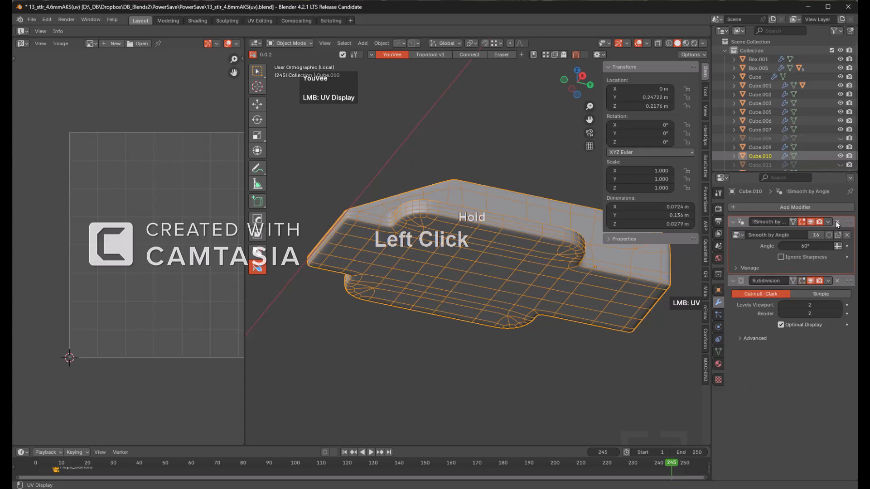
{"action": "left_click", "coordinate": [521, 250]}
- Unwrap the full mirrored mesh of Cube.010 and bring its UV islands into view
{"action": "scroll", "coordinate": [478, 257], "scroll_direction": "up", "scroll_amount": 4}
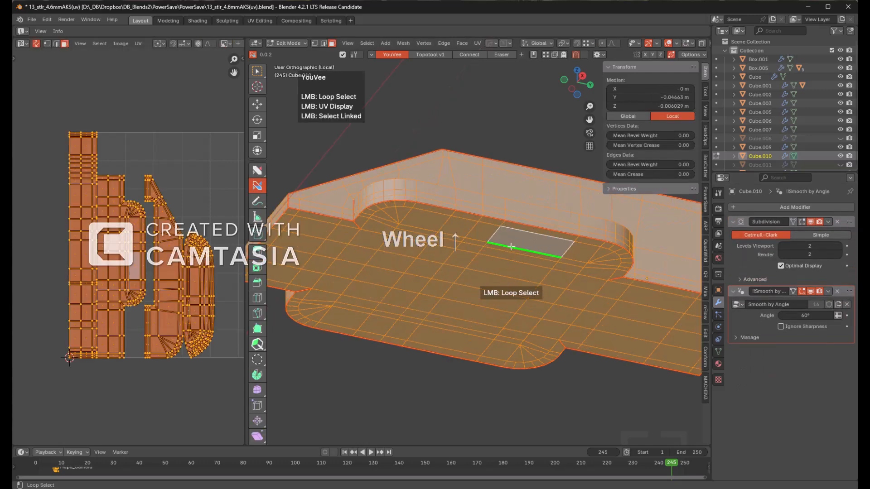
{"action": "left_click", "coordinate": [511, 273], "text": "ctrl+shift"}
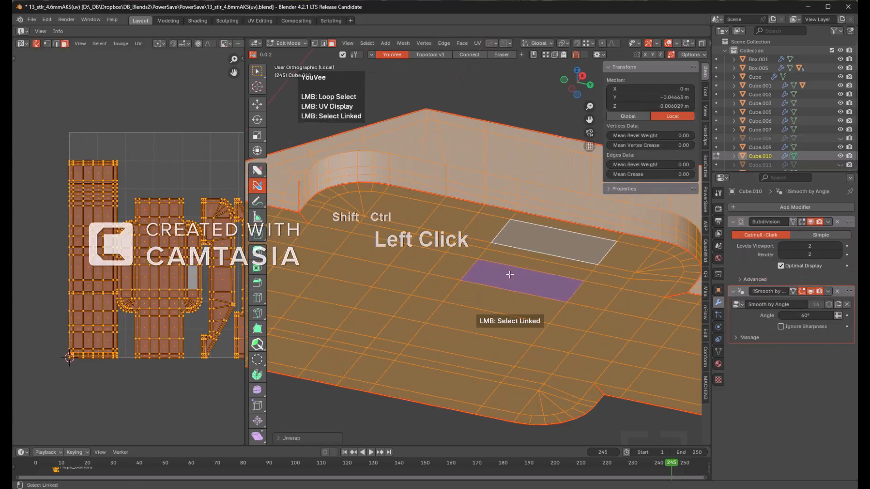
{"action": "scroll", "coordinate": [167, 250], "scroll_direction": "down", "scroll_amount": 1}
{"action": "middle_click_drag", "start_coordinate": [167, 250], "coordinate": [115, 250]}
{"action": "middle_click_drag", "start_coordinate": [414, 218], "coordinate": [468, 290]}
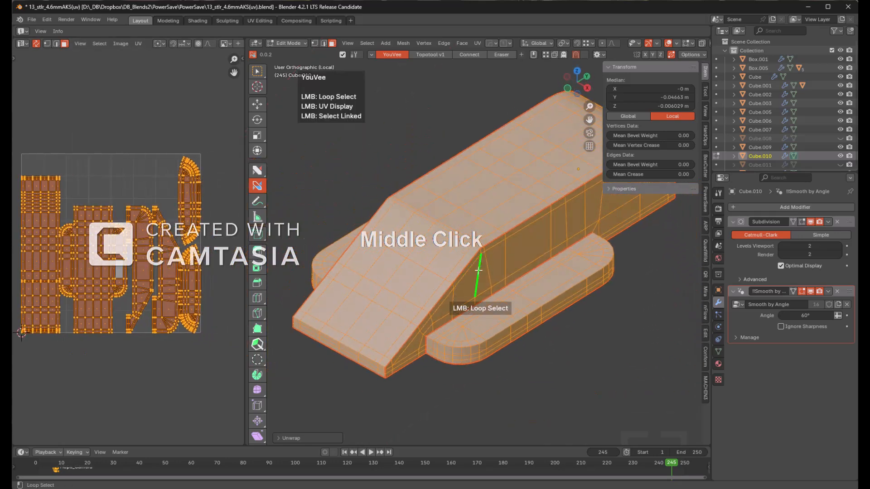
- Assign the UV checker material to Cube.010 in Object Mode and return to the full weapon view
{"action": "key", "text": "Tab"}
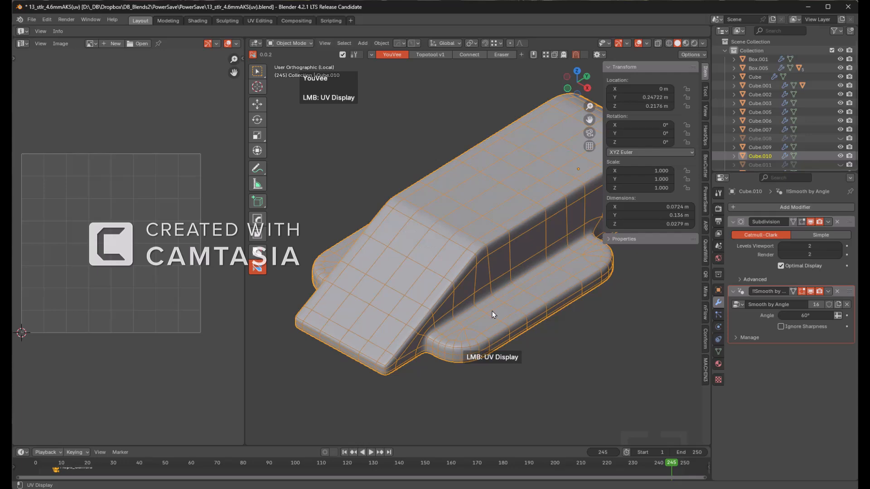
{"action": "key", "text": "alt"}
{"action": "left_click", "coordinate": [515, 312]}
{"action": "middle_click_drag", "start_coordinate": [514, 312], "coordinate": [501, 239]}
{"action": "middle_click_drag", "start_coordinate": [400, 235], "coordinate": [499, 260], "text": "shift"}
{"action": "key", "text": "Tab"}
{"action": "middle_click_drag", "start_coordinate": [477, 225], "coordinate": [433, 272], "text": "shift"}
{"action": "key", "text": "Tab"}
{"action": "key", "text": "KP_Divide"}
{"action": "scroll", "coordinate": [472, 261], "scroll_direction": "up", "scroll_amount": 3}
{"action": "scroll", "coordinate": [434, 275], "scroll_direction": "down", "scroll_amount": 5}
- Isolate the slotted handguard Cube.009, open its mesh for editing, and clear the selection
{"action": "middle_click_drag", "start_coordinate": [486, 255], "coordinate": [476, 236]}
{"action": "left_click", "coordinate": [477, 236]}
{"action": "key", "text": "KP_Decimal"}
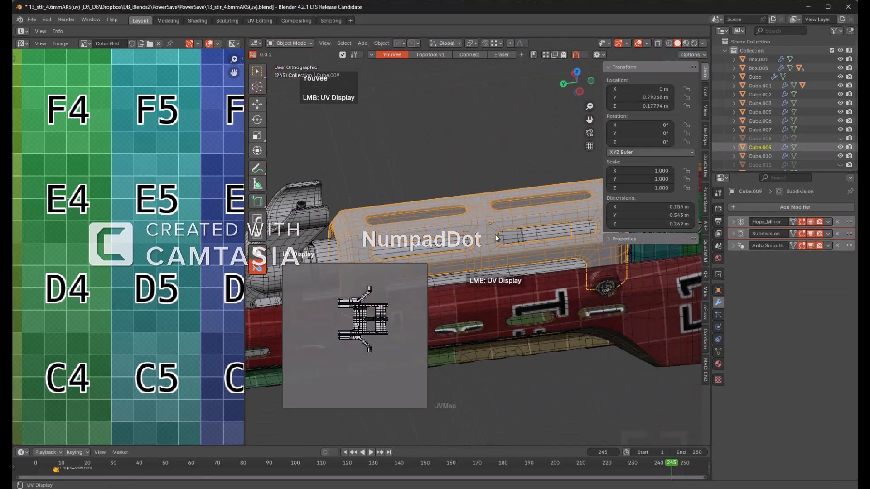
{"action": "key", "text": "KP_Divide"}
{"action": "key", "text": "KP_Decimal"}
{"action": "middle_click_drag", "start_coordinate": [450, 222], "coordinate": [492, 225]}
{"action": "key", "text": "Tab"}
{"action": "scroll", "coordinate": [442, 233], "scroll_direction": "up", "scroll_amount": 2}
{"action": "key", "text": "alt+a"}
- Turn off the Subdivision modifier's edit-mode display for Cube.009
{"action": "middle_click_drag", "start_coordinate": [435, 236], "coordinate": [466, 220], "text": "shift"}
{"action": "scroll", "coordinate": [503, 246], "scroll_direction": "up", "scroll_amount": 1}
{"action": "scroll", "coordinate": [466, 219], "scroll_direction": "down", "scroll_amount": 1}
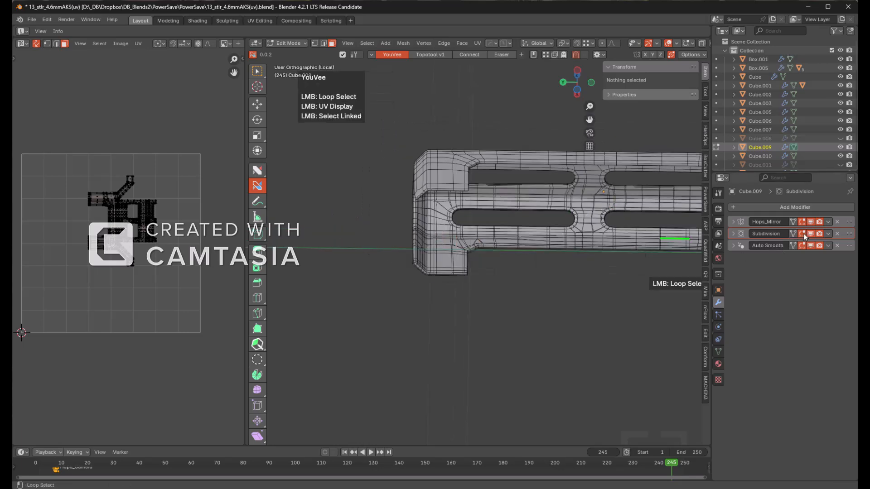
{"action": "middle_click_drag", "start_coordinate": [576, 236], "coordinate": [518, 258]}
{"action": "scroll", "coordinate": [518, 259], "scroll_direction": "up", "scroll_amount": 5}
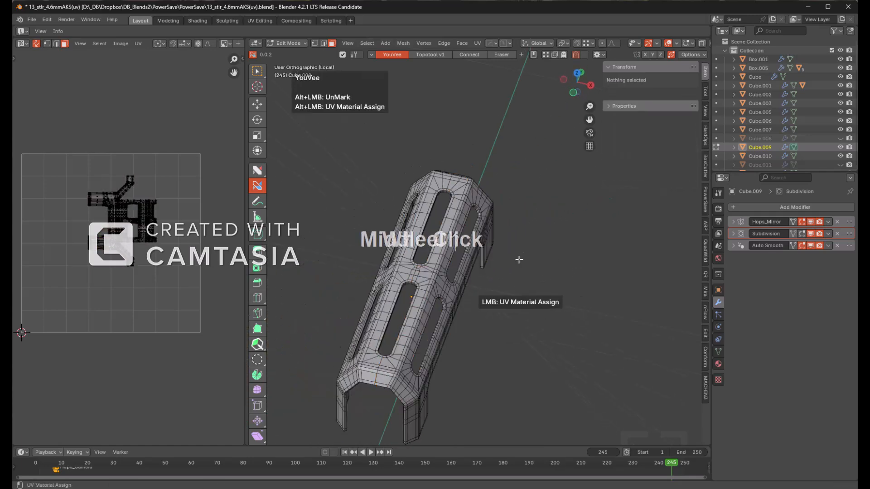
- Mark both border loops of one top slot of Cube.009 as seams, plus a short edge across its wall
{"action": "scroll", "coordinate": [469, 264], "scroll_direction": "up", "scroll_amount": 1}
{"action": "left_click", "coordinate": [473, 262]}
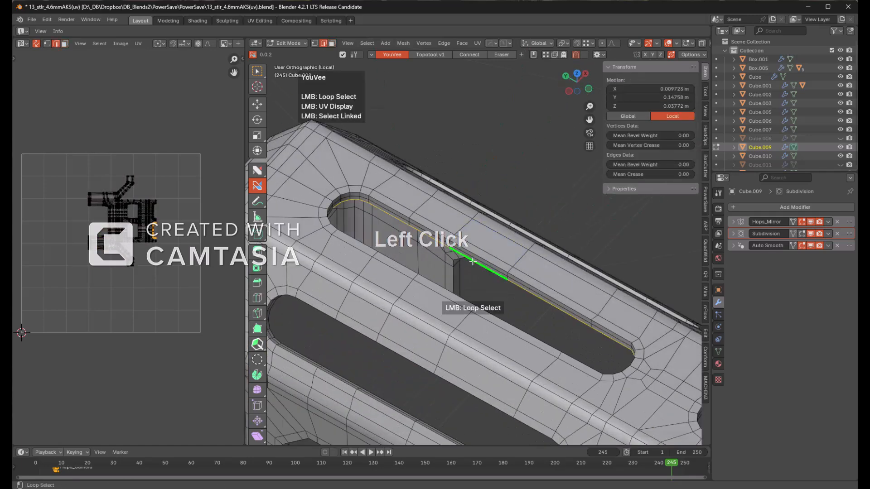
{"action": "scroll", "coordinate": [506, 257], "scroll_direction": "up", "scroll_amount": 2}
{"action": "left_click", "coordinate": [476, 273]}
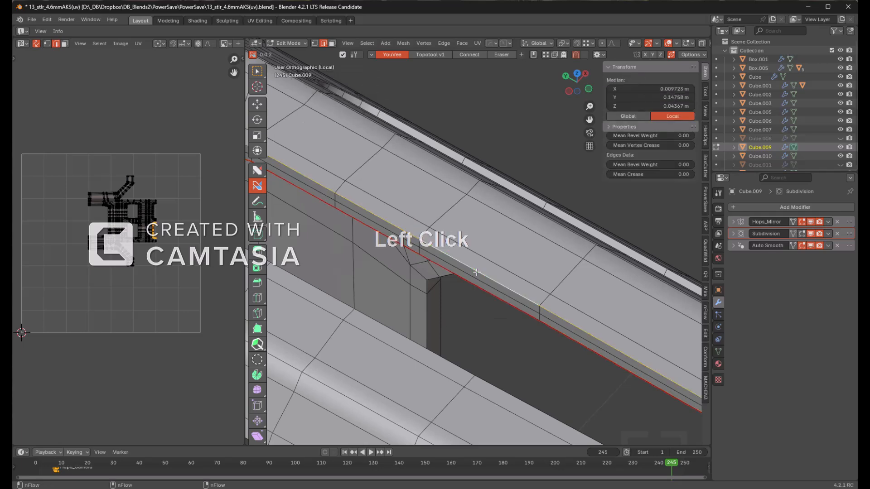
{"action": "scroll", "coordinate": [476, 273], "scroll_direction": "down", "scroll_amount": 3}
{"action": "middle_click_drag", "start_coordinate": [427, 267], "coordinate": [518, 290], "text": "shift"}
{"action": "middle_click_drag", "start_coordinate": [518, 289], "coordinate": [529, 188]}
{"action": "scroll", "coordinate": [483, 240], "scroll_direction": "up", "scroll_amount": 2}
{"action": "scroll", "coordinate": [483, 261], "scroll_direction": "up", "scroll_amount": 2}
{"action": "left_click", "coordinate": [476, 257], "text": "ctrl"}
{"action": "key", "text": "alt+a"}
- Mark both border loops of the other top slot as seams, plus the short edges across its rounded end
{"action": "scroll", "coordinate": [480, 226], "scroll_direction": "up", "scroll_amount": 2}
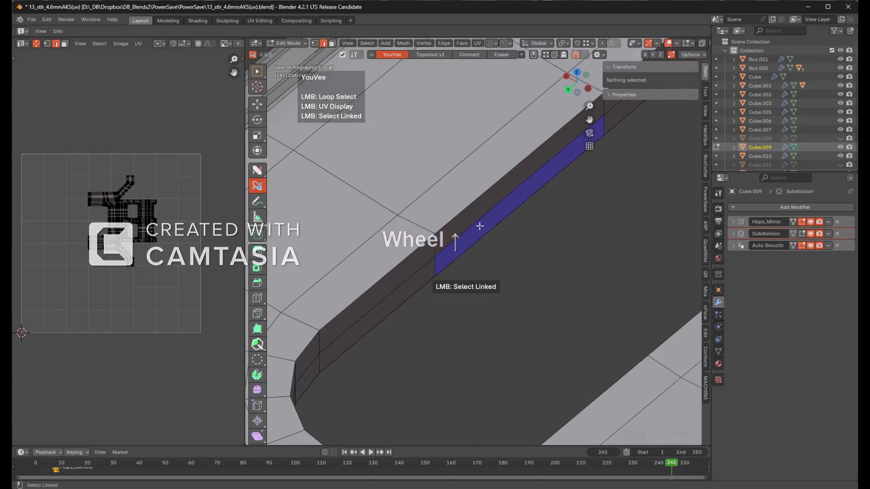
{"action": "left_click", "coordinate": [503, 218]}
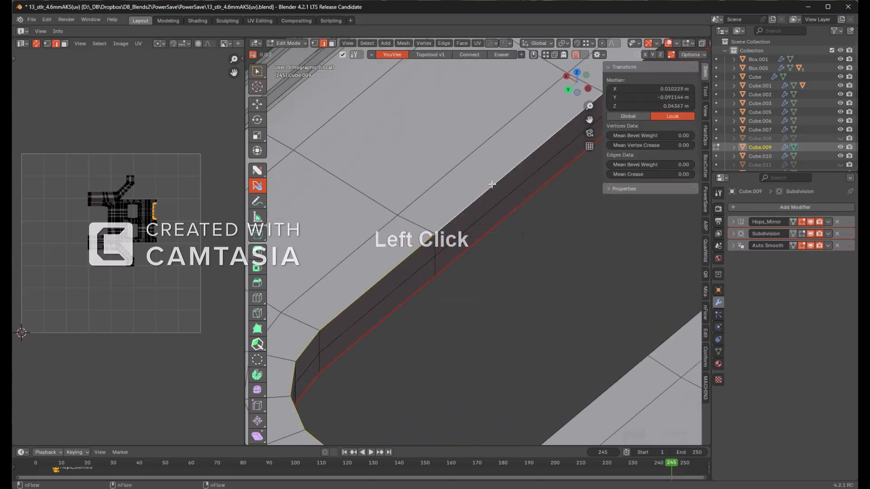
{"action": "scroll", "coordinate": [492, 184], "scroll_direction": "down", "scroll_amount": 3}
{"action": "middle_click_drag", "start_coordinate": [538, 176], "coordinate": [508, 284], "text": "shift"}
{"action": "scroll", "coordinate": [487, 179], "scroll_direction": "down", "scroll_amount": 3}
{"action": "scroll", "coordinate": [460, 233], "scroll_direction": "up", "scroll_amount": 3}
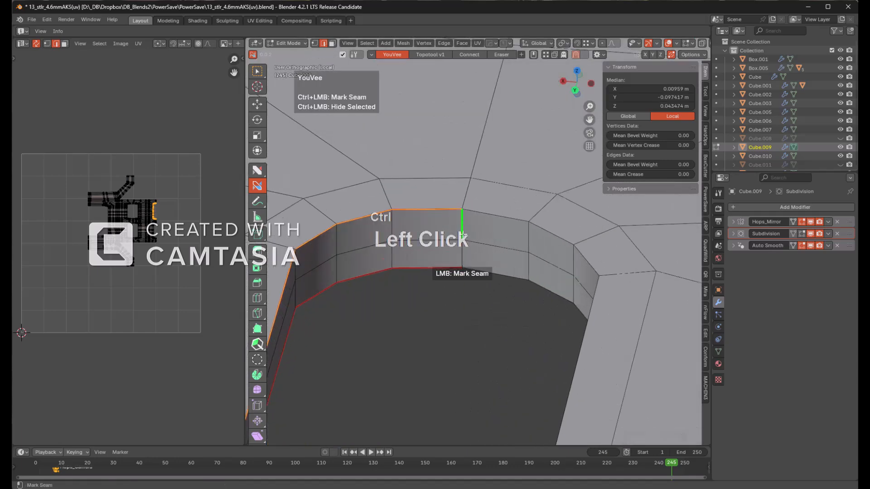
{"action": "key", "text": "alt+a"}
- Mark the inner and outer border loops of the first side slot of Cube.009 as seams
{"action": "scroll", "coordinate": [502, 234], "scroll_direction": "down", "scroll_amount": 3}
{"action": "mouse_move", "coordinate": [502, 234]}
{"action": "middle_mouse_down"}
{"action": "mouse_move", "coordinate": [520, 202]}
{"action": "mouse_move", "coordinate": [501, 237]}
{"action": "mouse_move", "coordinate": [523, 240]}
{"action": "mouse_move", "coordinate": [513, 241]}
{"action": "middle_mouse_up"}
{"action": "scroll", "coordinate": [513, 241], "scroll_direction": "down", "scroll_amount": 5}
{"action": "middle_click_drag", "start_coordinate": [508, 311], "coordinate": [553, 205], "text": "shift"}
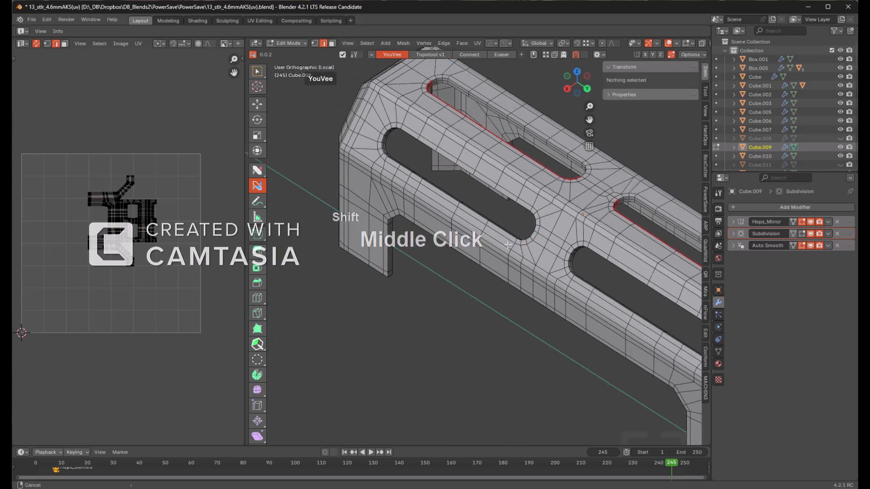
{"action": "scroll", "coordinate": [494, 206], "scroll_direction": "up", "scroll_amount": 5}
{"action": "middle_click_drag", "start_coordinate": [493, 205], "coordinate": [446, 228]}
{"action": "middle_click_drag", "start_coordinate": [446, 229], "coordinate": [543, 210], "text": "shift"}
{"action": "scroll", "coordinate": [540, 226], "scroll_direction": "up", "scroll_amount": 3}
{"action": "left_click", "coordinate": [547, 245]}
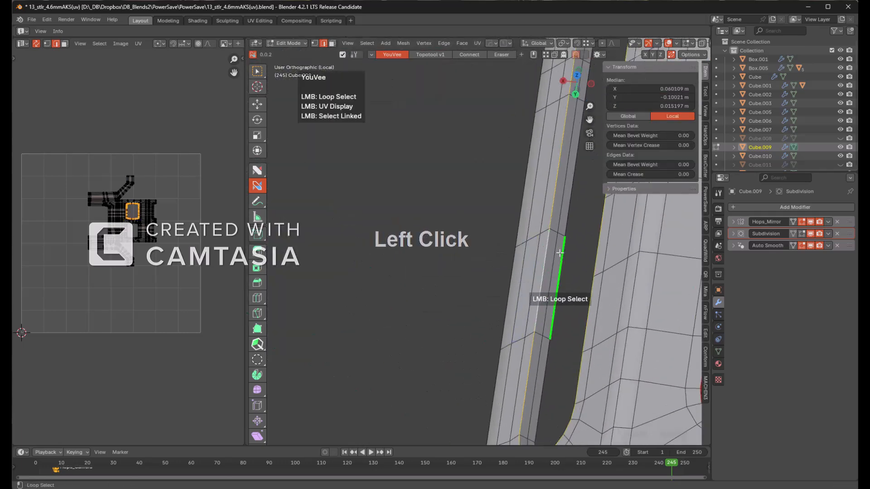
{"action": "left_click", "coordinate": [542, 271], "text": "ctrl"}
- Mark the short edges across the inner wall of the first side slot as seams
{"action": "scroll", "coordinate": [543, 267], "scroll_direction": "down", "scroll_amount": 3}
{"action": "middle_click_drag", "start_coordinate": [555, 208], "coordinate": [476, 247], "text": "shift"}
{"action": "middle_click_drag", "start_coordinate": [476, 247], "coordinate": [498, 258]}
{"action": "middle_click_drag", "start_coordinate": [499, 258], "coordinate": [515, 217], "text": "shift"}
{"action": "scroll", "coordinate": [521, 247], "scroll_direction": "up", "scroll_amount": 3}
{"action": "scroll", "coordinate": [548, 289], "scroll_direction": "up", "scroll_amount": 3}
{"action": "middle_click_drag", "start_coordinate": [521, 247], "coordinate": [567, 267]}
{"action": "key", "text": "KP_1"}
{"action": "key", "text": "alt+a"}
{"action": "left_click", "coordinate": [543, 174]}
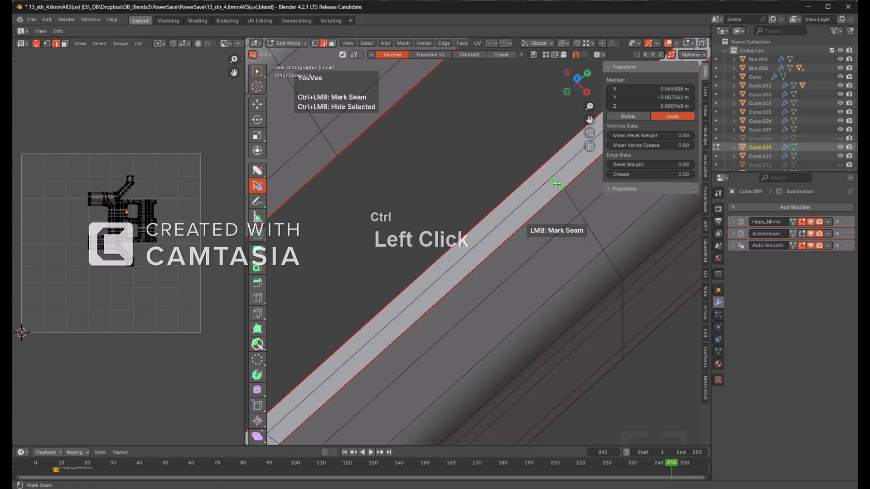
{"action": "key", "text": "alt+a"}
- Mark both border loops of the second side slot as seams, together with the short edges across its wall
{"action": "scroll", "coordinate": [555, 185], "scroll_direction": "down", "scroll_amount": 4}
{"action": "middle_click_drag", "start_coordinate": [554, 186], "coordinate": [483, 268], "text": "shift"}
{"action": "middle_click_drag", "start_coordinate": [555, 170], "coordinate": [386, 285], "text": "shift"}
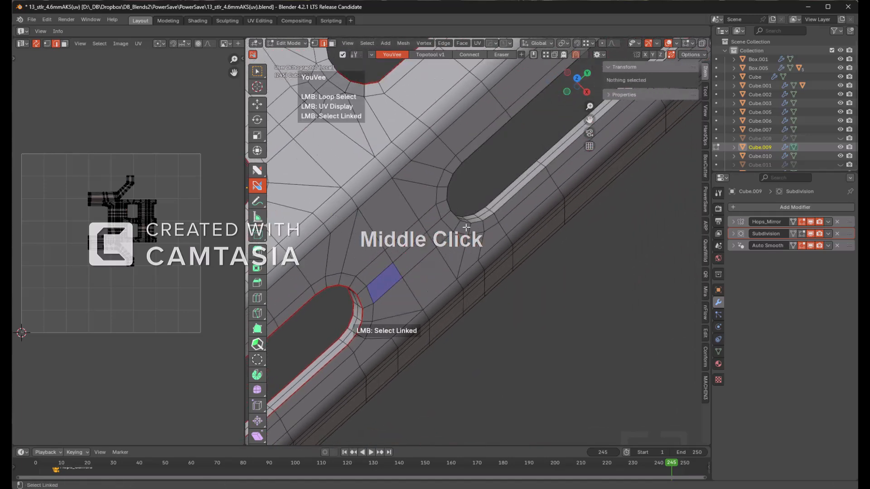
{"action": "middle_click_drag", "start_coordinate": [519, 179], "coordinate": [446, 235], "text": "shift"}
{"action": "left_click", "coordinate": [496, 196]}
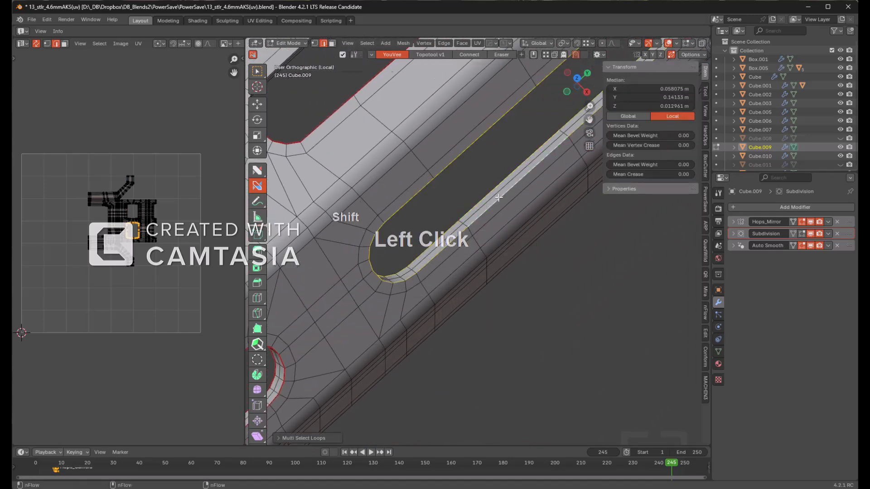
{"action": "middle_click_drag", "start_coordinate": [517, 190], "coordinate": [475, 230], "text": "shift"}
{"action": "key", "text": "alt+a"}
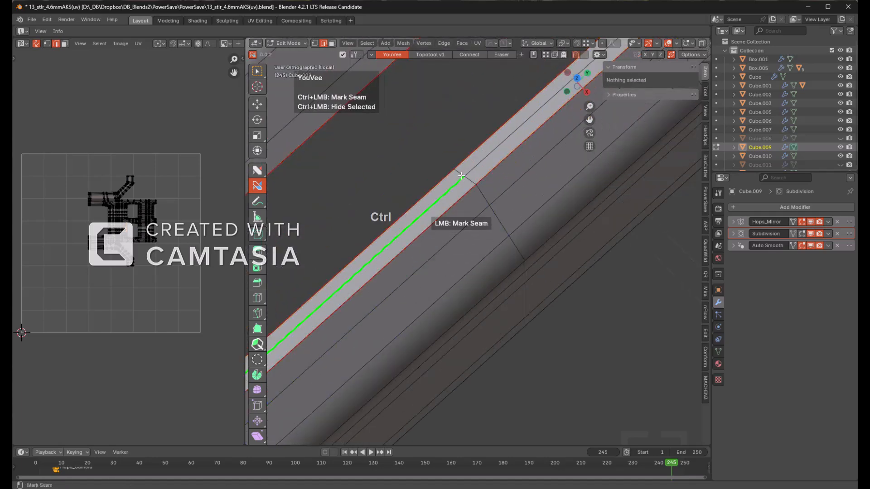
{"action": "left_click", "coordinate": [469, 181], "text": "ctrl"}
{"action": "scroll", "coordinate": [481, 179], "scroll_direction": "down", "scroll_amount": 6}
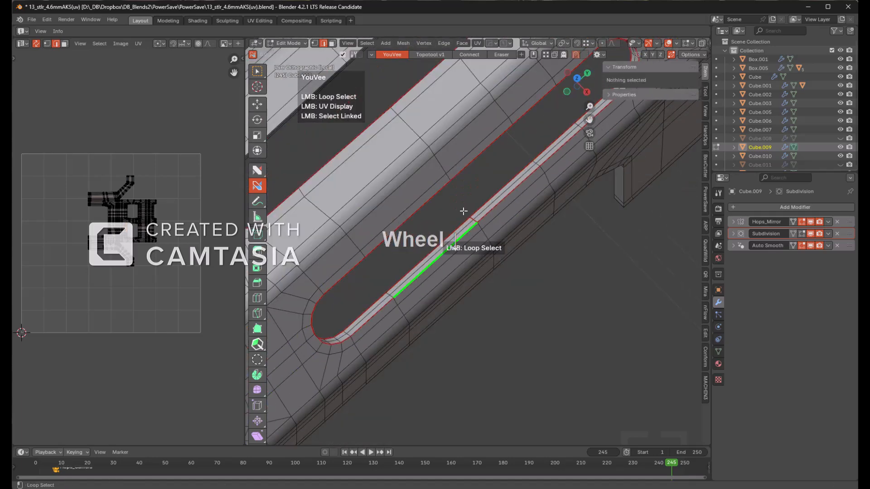
- Mark the outer border edges of the lower side cutout and the adjoining leg end of Cube.009 as seams
{"action": "middle_click_drag", "start_coordinate": [481, 213], "coordinate": [513, 189], "text": "shift"}
{"action": "middle_click_drag", "start_coordinate": [515, 216], "coordinate": [500, 241]}
{"action": "scroll", "coordinate": [502, 244], "scroll_direction": "up", "scroll_amount": 4}
{"action": "scroll", "coordinate": [501, 244], "scroll_direction": "up", "scroll_amount": 1}
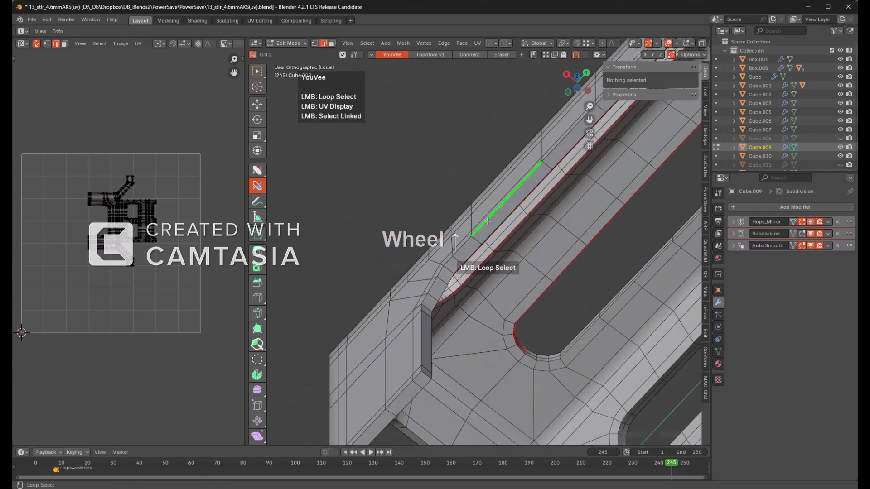
{"action": "left_click", "coordinate": [488, 221]}
{"action": "middle_click_drag", "start_coordinate": [437, 314], "coordinate": [471, 290]}
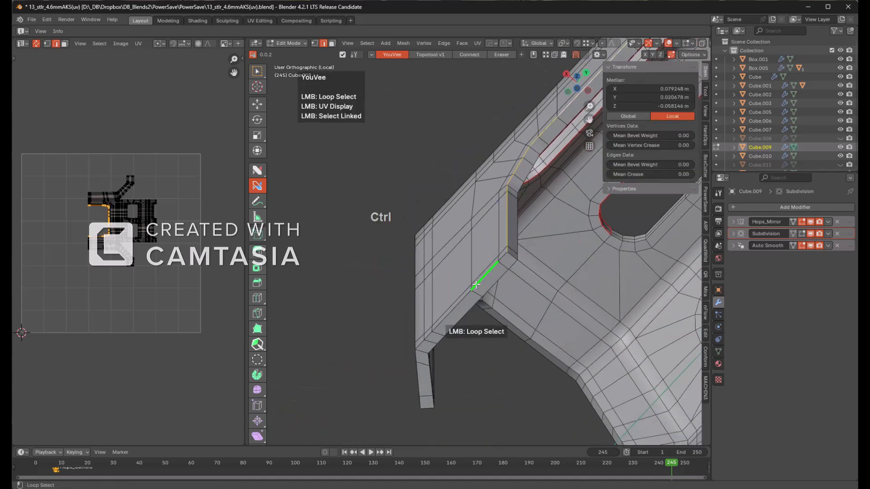
{"action": "left_click", "coordinate": [484, 275]}
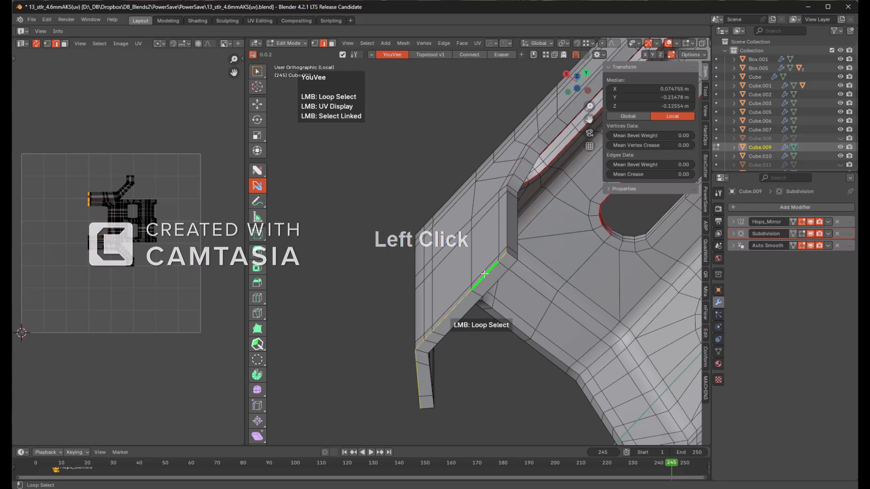
{"action": "left_click", "coordinate": [508, 226], "text": "shift"}
{"action": "left_click", "coordinate": [507, 220], "text": "ctrl"}
- Mark the remaining border edges of Cube.009's lower side cutout as seams, up to the adjoining leg
{"action": "scroll", "coordinate": [532, 194], "scroll_direction": "down", "scroll_amount": 2}
{"action": "middle_click_drag", "start_coordinate": [560, 165], "coordinate": [363, 274], "text": "shift"}
{"action": "key", "text": "KP_1"}
{"action": "middle_click_drag", "start_coordinate": [516, 254], "coordinate": [392, 251]}
{"action": "scroll", "coordinate": [474, 264], "scroll_direction": "up", "scroll_amount": 3}
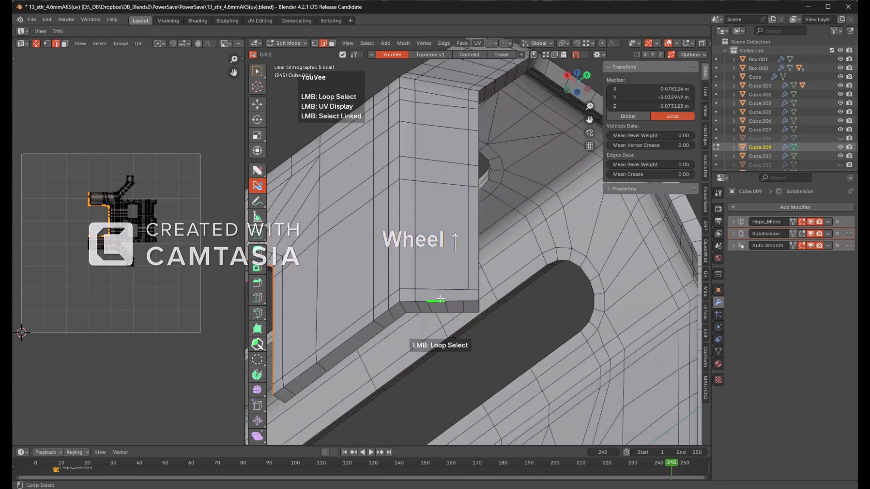
{"action": "middle_click_drag", "start_coordinate": [448, 227], "coordinate": [517, 196]}
{"action": "scroll", "coordinate": [520, 191], "scroll_direction": "up", "scroll_amount": 3}
{"action": "scroll", "coordinate": [519, 194], "scroll_direction": "up", "scroll_amount": 2}
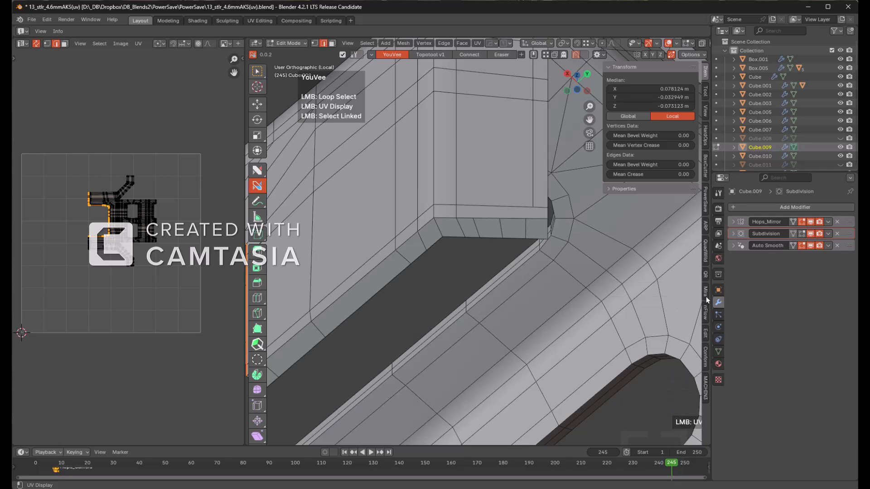
- Switch to the Connect tool set and join the loose loop vertices to the border edge at the leg's end
{"action": "left_click", "coordinate": [705, 314]}
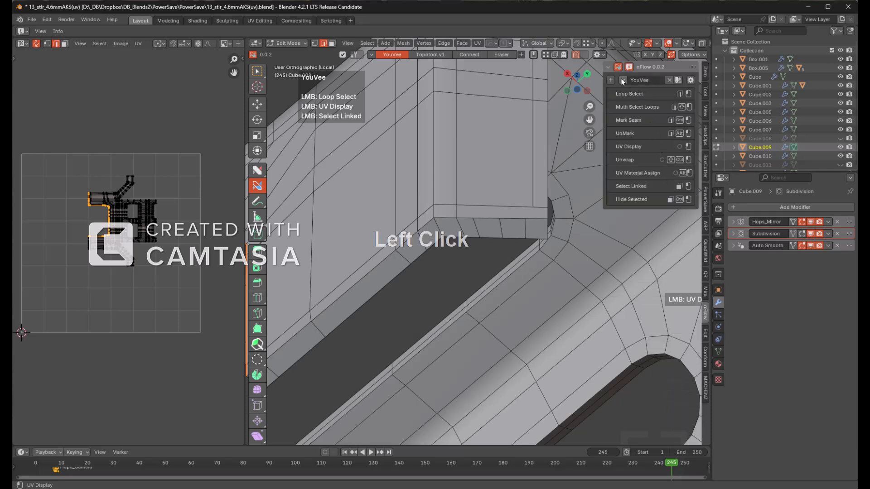
{"action": "left_click", "coordinate": [639, 99]}
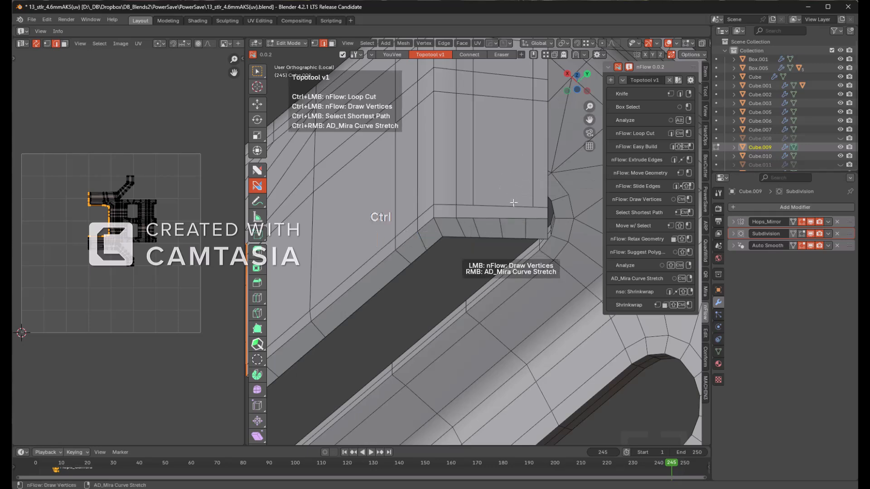
{"action": "left_click", "coordinate": [498, 202], "text": "ctrl"}
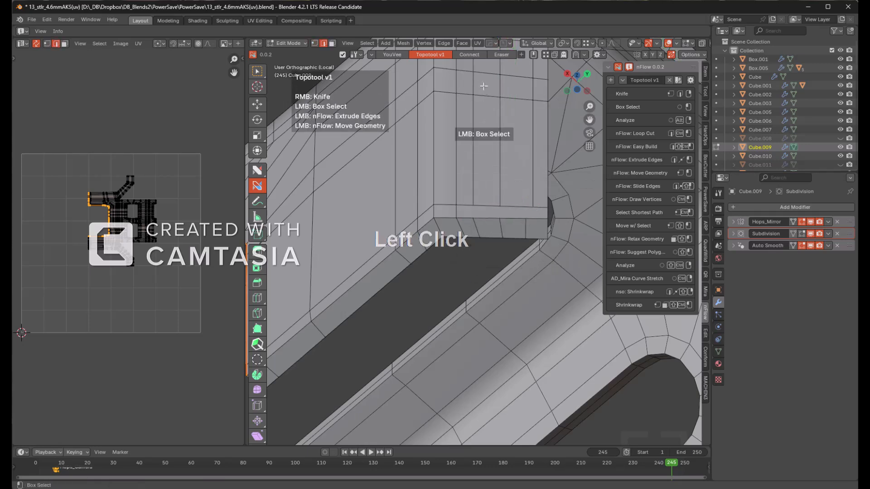
{"action": "key", "text": "ctrl"}
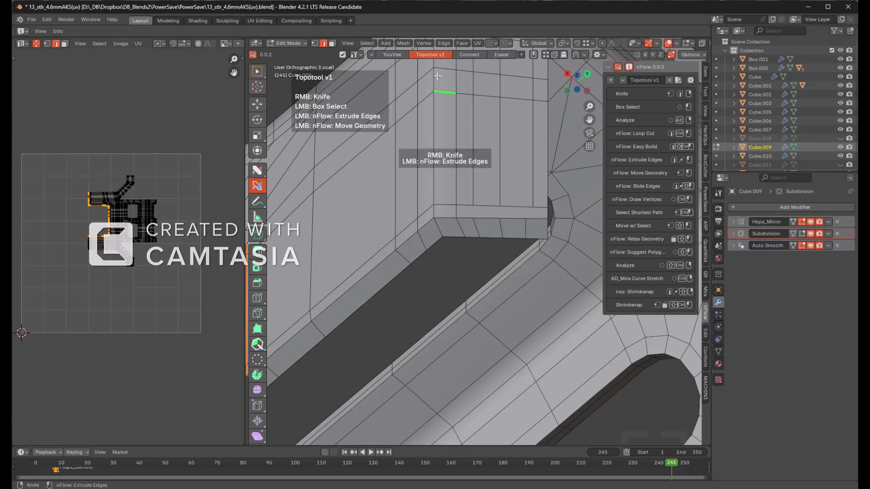
{"action": "left_click", "coordinate": [472, 55]}
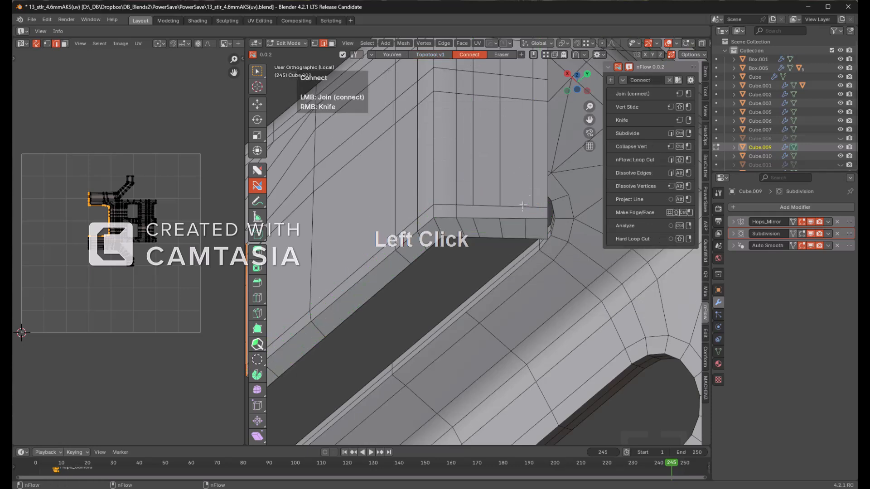
{"action": "left_click_drag", "start_coordinate": [533, 207], "coordinate": [473, 218]}
{"action": "scroll", "coordinate": [519, 169], "scroll_direction": "down", "scroll_amount": 5}
{"action": "middle_click_drag", "start_coordinate": [519, 168], "coordinate": [544, 189]}
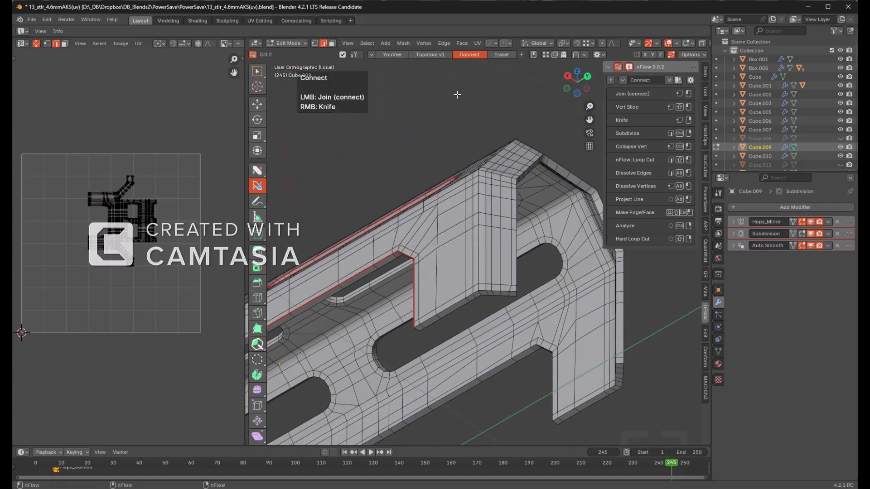
- Check the seams around the slots of Cube.009 and switch back to the YouVee tool set
{"action": "key", "text": "ctrl"}
{"action": "middle_click_drag", "start_coordinate": [457, 95], "coordinate": [485, 247]}
{"action": "scroll", "coordinate": [485, 247], "scroll_direction": "down", "scroll_amount": 1}
{"action": "scroll", "coordinate": [539, 177], "scroll_direction": "up", "scroll_amount": 3, "text": "shift"}
{"action": "middle_click_drag", "start_coordinate": [540, 177], "coordinate": [413, 196]}
{"action": "right_click", "coordinate": [472, 134], "text": "ctrl"}
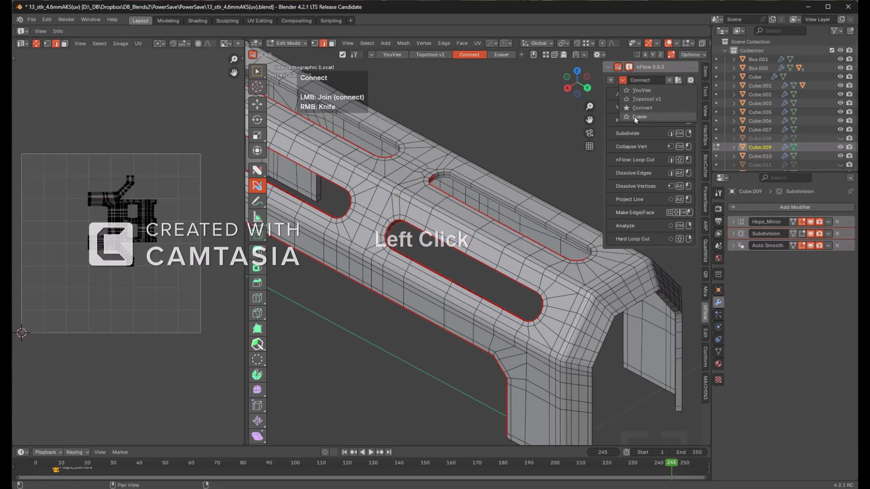
{"action": "left_click", "coordinate": [631, 93]}
- Mark the outer border loop around the arched end face and leg of Cube.009 as a seam
{"action": "middle_click_drag", "start_coordinate": [521, 190], "coordinate": [426, 127]}
{"action": "middle_click_drag", "start_coordinate": [426, 127], "coordinate": [451, 182], "text": "shift"}
{"action": "scroll", "coordinate": [450, 183], "scroll_direction": "up", "scroll_amount": 4}
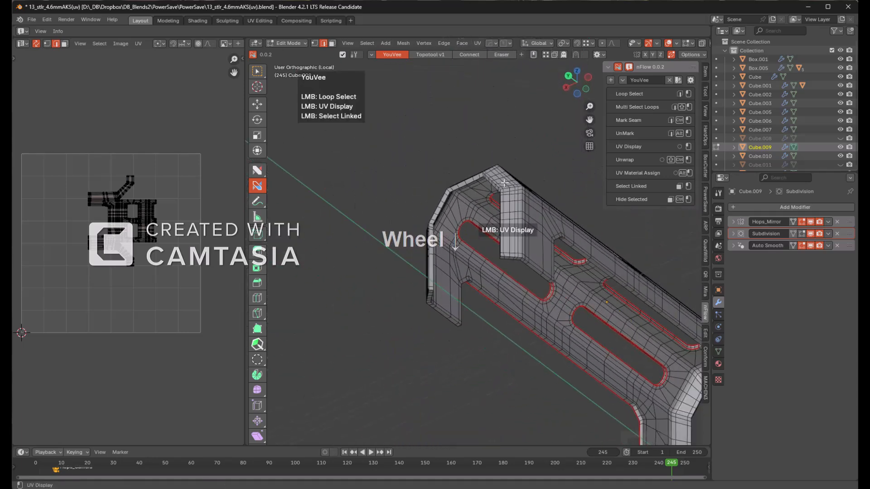
{"action": "scroll", "coordinate": [455, 191], "scroll_direction": "up", "scroll_amount": 2}
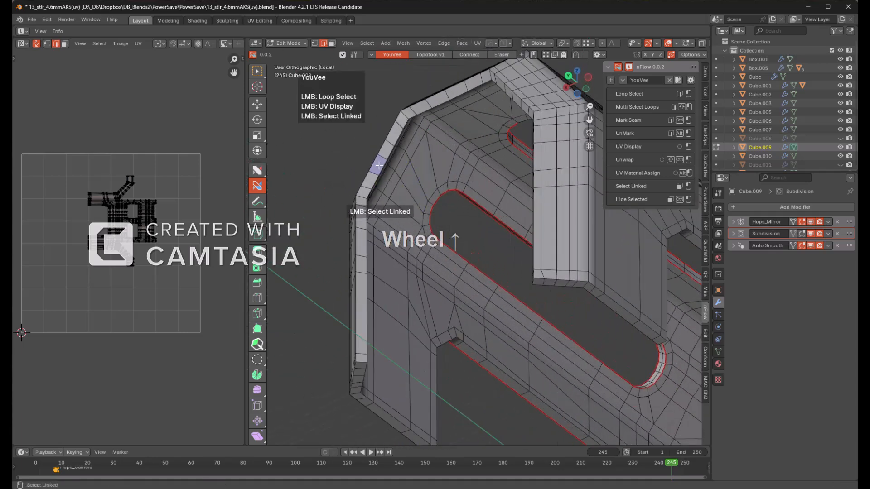
{"action": "middle_click_drag", "start_coordinate": [379, 165], "coordinate": [480, 236]}
{"action": "key", "text": "KP_1"}
{"action": "key", "text": "ctrl+z"}
{"action": "scroll", "coordinate": [475, 233], "scroll_direction": "up", "scroll_amount": 3}
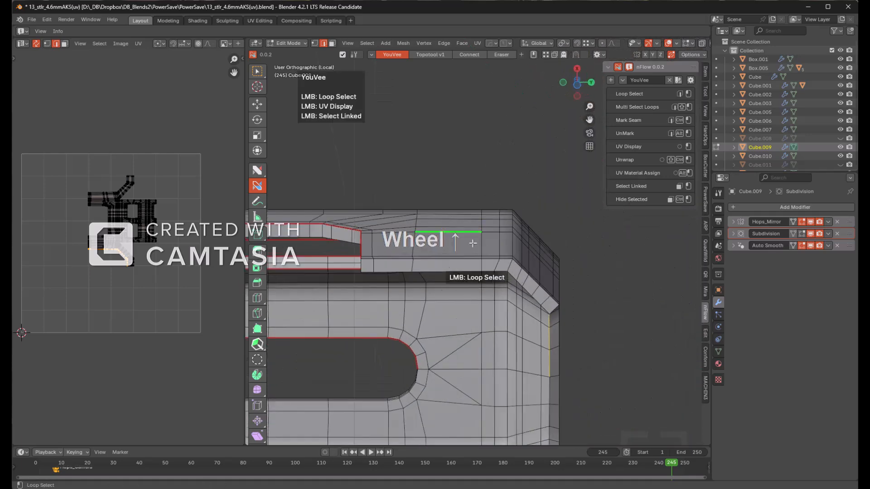
{"action": "middle_click_drag", "start_coordinate": [452, 257], "coordinate": [412, 336]}
{"action": "scroll", "coordinate": [483, 276], "scroll_direction": "up", "scroll_amount": 2}
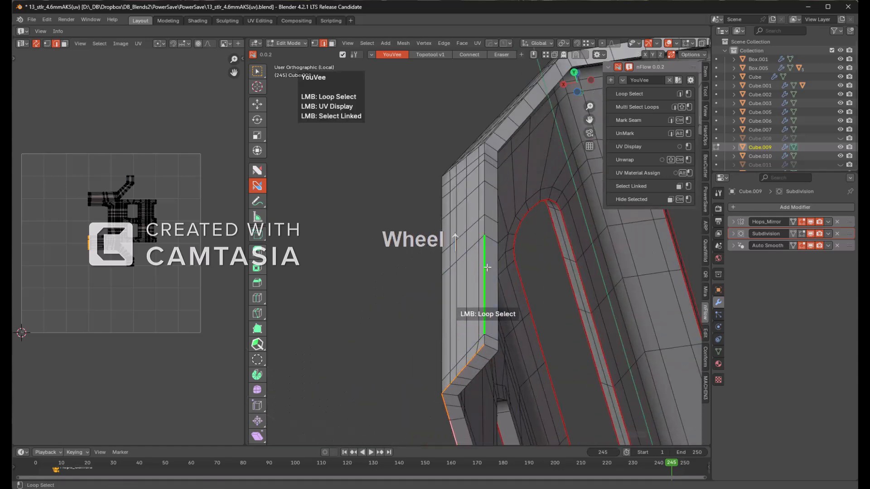
{"action": "scroll", "coordinate": [492, 253], "scroll_direction": "down", "scroll_amount": 2}
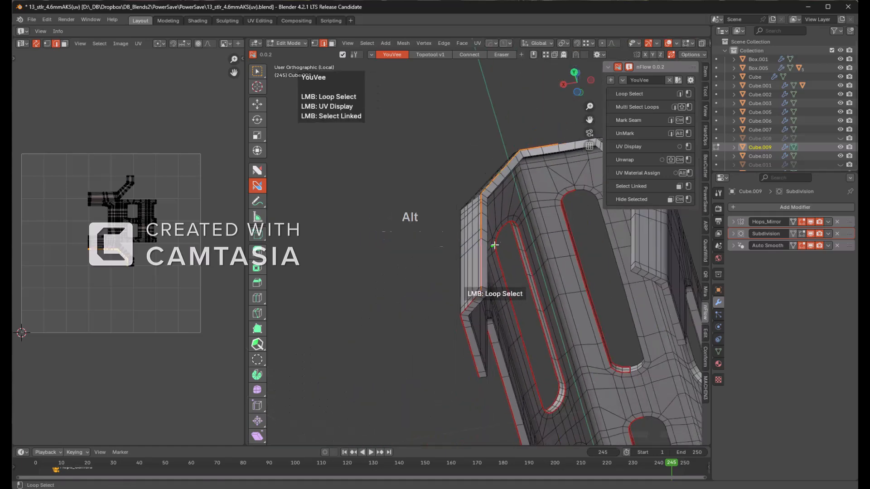
- Mark the border loop of the arched rim at the opposite end of Cube.009 as a seam
{"action": "middle_click_drag", "start_coordinate": [530, 226], "coordinate": [561, 291]}
{"action": "middle_click_drag", "start_coordinate": [498, 256], "coordinate": [555, 199], "text": "shift"}
{"action": "middle_click_drag", "start_coordinate": [555, 199], "coordinate": [495, 247], "text": "shift"}
{"action": "scroll", "coordinate": [489, 235], "scroll_direction": "down", "scroll_amount": 3}
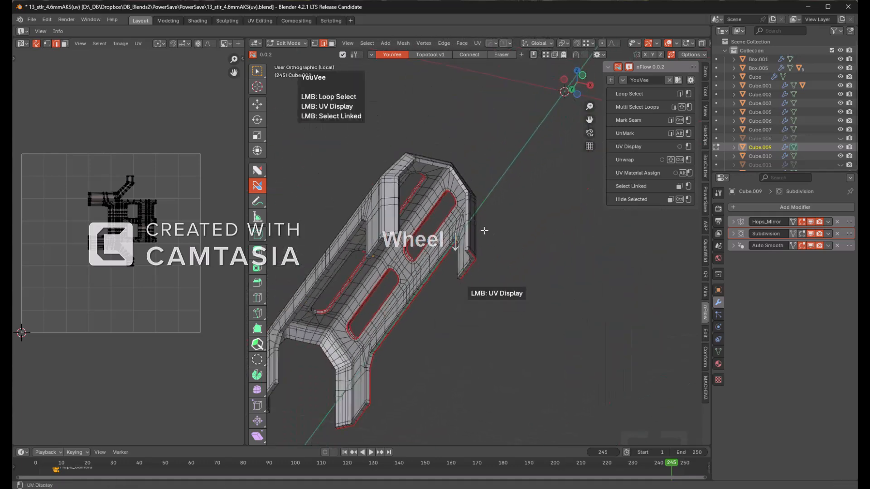
{"action": "scroll", "coordinate": [458, 215], "scroll_direction": "up", "scroll_amount": 4}
{"action": "scroll", "coordinate": [452, 191], "scroll_direction": "up", "scroll_amount": 2}
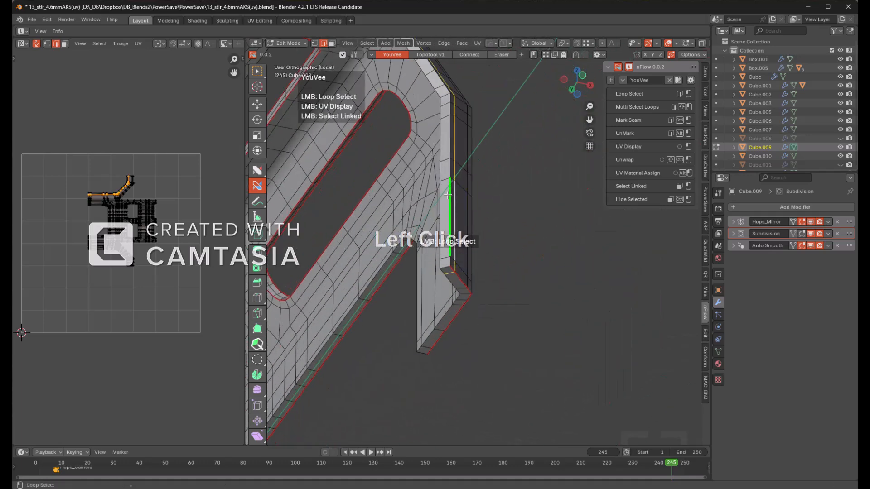
{"action": "key", "text": "alt+a"}
- Select the whole mesh of Cube.009 and unwrap it along the marked seams
{"action": "middle_click_drag", "start_coordinate": [476, 166], "coordinate": [369, 283]}
{"action": "scroll", "coordinate": [516, 230], "scroll_direction": "down", "scroll_amount": 2}
{"action": "key", "text": "KP_1"}
{"action": "key", "text": "KP_1"}
{"action": "left_click", "coordinate": [489, 290], "text": "ctrl+shift"}
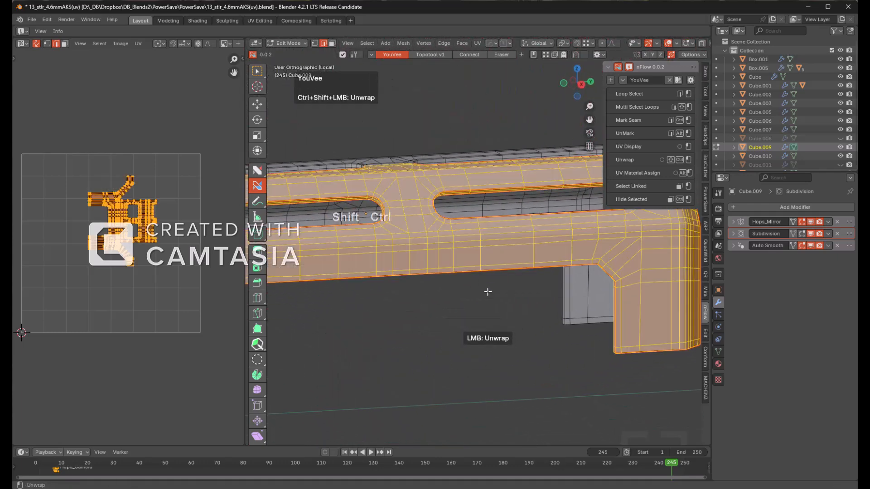
{"action": "left_click", "coordinate": [486, 292], "text": "ctrl+shift"}
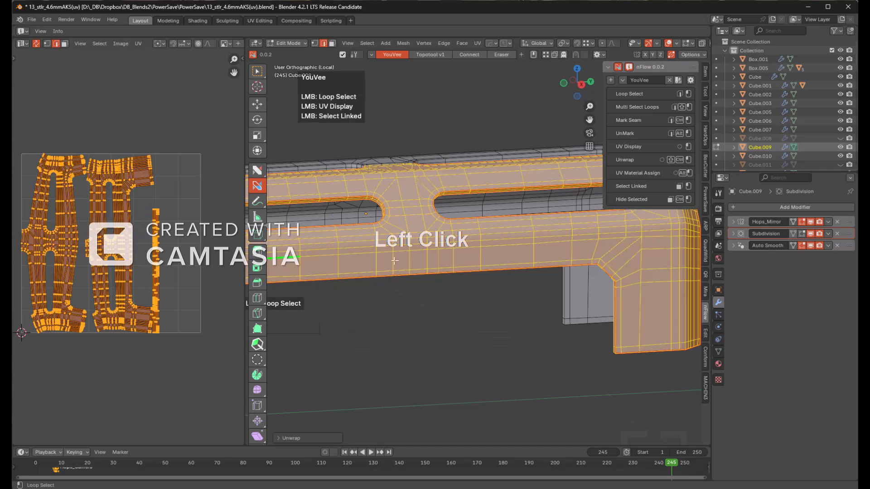
- Apply the mirror modifier of Cube.009 and unwrap the full mesh again with the Angle Based method
{"action": "key", "text": "Tab"}
{"action": "key", "text": "ctrl+a"}
{"action": "key", "text": "Tab"}
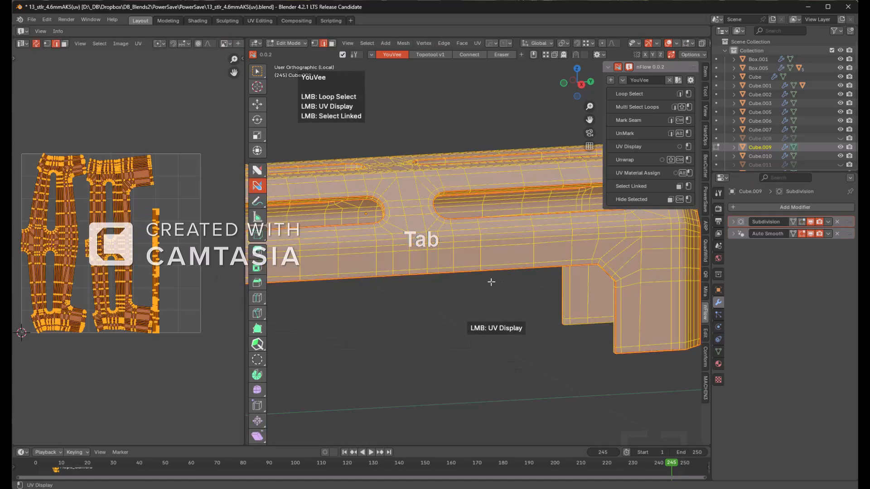
{"action": "left_click", "coordinate": [461, 302], "text": "ctrl+shift"}
{"action": "key", "text": "F9"}
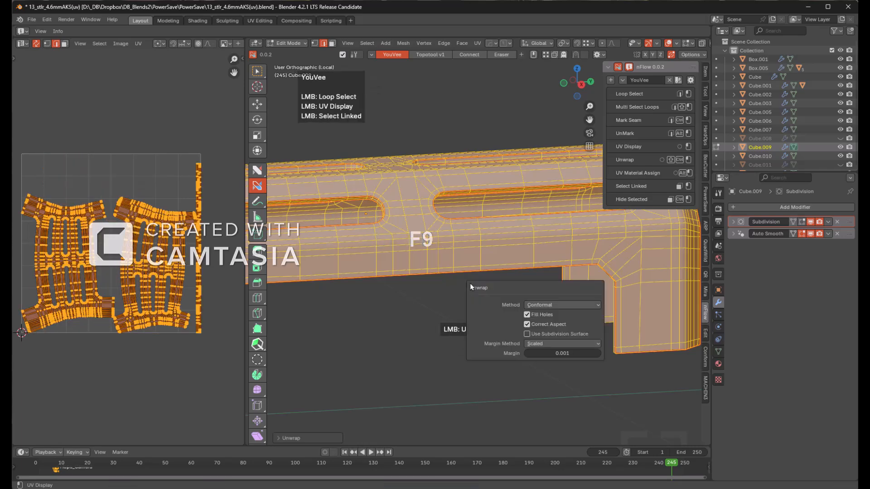
{"action": "double_click", "coordinate": [559, 300]}
{"action": "left_click", "coordinate": [550, 313]}
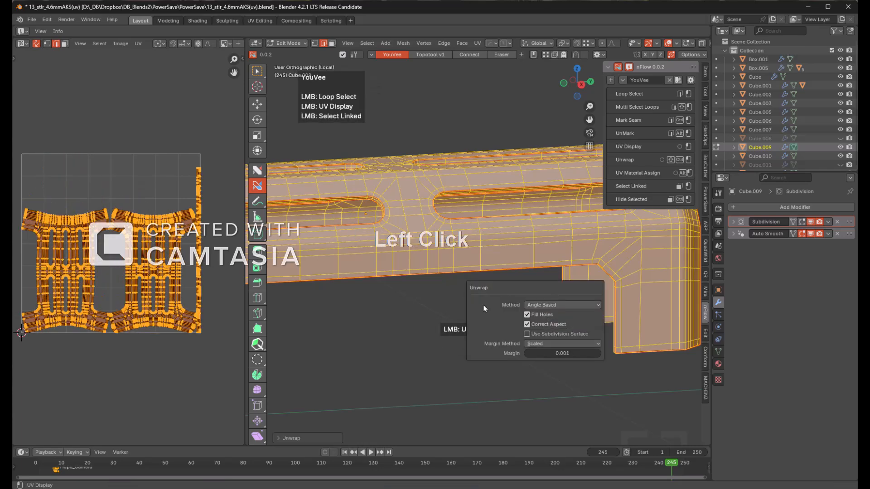
- Examine the UV islands of Cube.009 in the UV layout and compare them with the mesh
{"action": "scroll", "coordinate": [187, 285], "scroll_direction": "up", "scroll_amount": 4}
{"action": "middle_click_drag", "start_coordinate": [187, 285], "coordinate": [175, 256]}
{"action": "scroll", "coordinate": [161, 253], "scroll_direction": "up", "scroll_amount": 1}
{"action": "scroll", "coordinate": [121, 300], "scroll_direction": "down", "scroll_amount": 1}
{"action": "middle_click_drag", "start_coordinate": [122, 320], "coordinate": [134, 233]}
{"action": "key", "text": "KP_1"}
{"action": "scroll", "coordinate": [167, 267], "scroll_direction": "up", "scroll_amount": 2}
{"action": "scroll", "coordinate": [149, 247], "scroll_direction": "down", "scroll_amount": 2}
{"action": "scroll", "coordinate": [134, 234], "scroll_direction": "down", "scroll_amount": 1}
{"action": "scroll", "coordinate": [385, 245], "scroll_direction": "down", "scroll_amount": 2}
- Assign the UV checker material to Cube.009 in Object Mode and bring the rest of the weapon back into view
{"action": "key", "text": "Tab"}
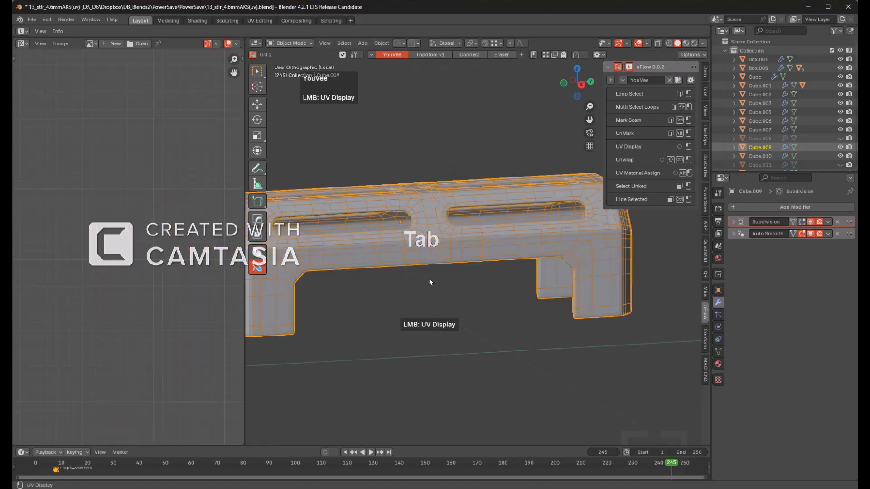
{"action": "key", "text": "alt"}
{"action": "left_click", "coordinate": [442, 256]}
{"action": "middle_click_drag", "start_coordinate": [440, 256], "coordinate": [405, 296]}
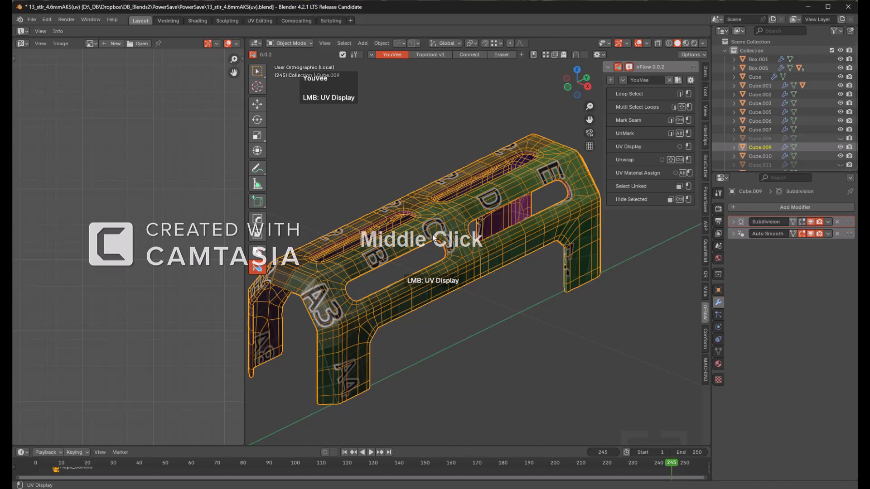
{"action": "key", "text": "KP_Divide"}
{"action": "key", "text": "alt+a"}
{"action": "middle_click_drag", "start_coordinate": [421, 252], "coordinate": [469, 213], "text": "shift"}
- Select the inner tube Cylinder.007 and isolate it in local view
{"action": "left_click", "coordinate": [426, 216]}
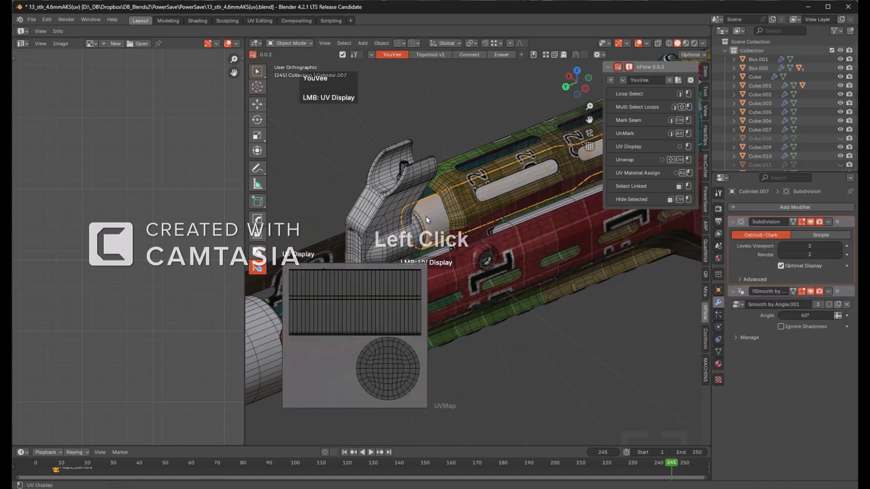
{"action": "key", "text": "KP_Divide"}
{"action": "key", "text": "KP_Divide"}
{"action": "scroll", "coordinate": [426, 217], "scroll_direction": "down", "scroll_amount": 3}
{"action": "middle_click_drag", "start_coordinate": [426, 216], "coordinate": [510, 217]}
{"action": "scroll", "coordinate": [510, 217], "scroll_direction": "up", "scroll_amount": 3}
{"action": "scroll", "coordinate": [510, 218], "scroll_direction": "up", "scroll_amount": 2}
{"action": "key", "text": "KP_Divide"}
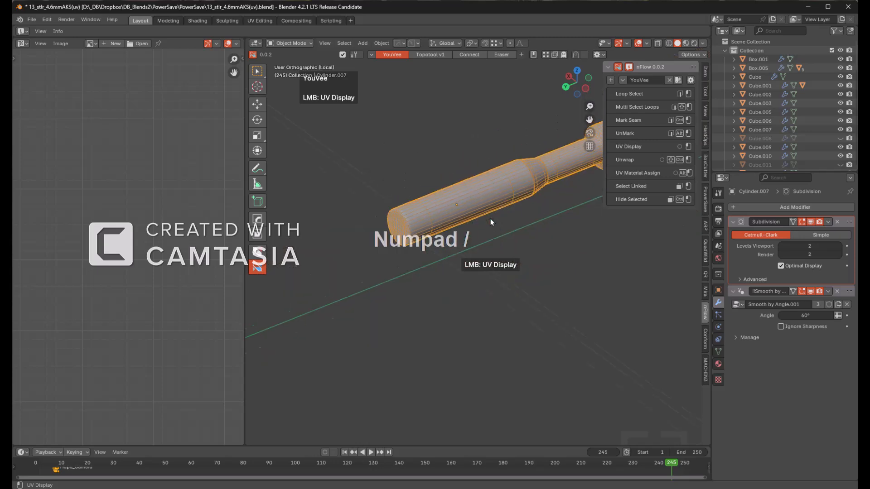
- Mark the outer edge loop around the cap at the long end of Cylinder.007 as a seam
{"action": "key", "text": "Tab"}
{"action": "middle_click_drag", "start_coordinate": [399, 266], "coordinate": [557, 204], "text": "shift"}
{"action": "middle_click_drag", "start_coordinate": [326, 308], "coordinate": [491, 249], "text": "shift"}
{"action": "scroll", "coordinate": [491, 249], "scroll_direction": "up", "scroll_amount": 2}
{"action": "key", "text": "a"}
{"action": "left_click", "coordinate": [407, 262], "text": "ctrl"}
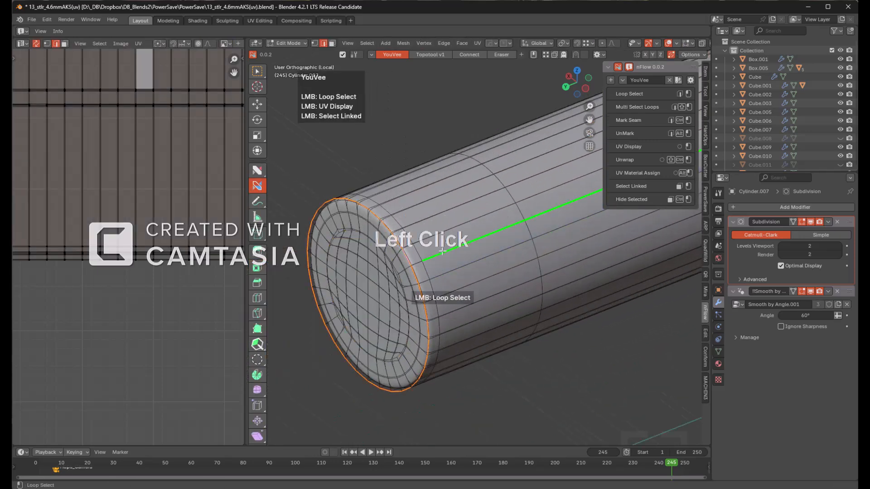
- Mark the outer edge loop around the cap at the wide collar end of Cylinder.007 as a seam
{"action": "key", "text": "a"}
{"action": "scroll", "coordinate": [408, 245], "scroll_direction": "down", "scroll_amount": 3}
{"action": "middle_click_drag", "start_coordinate": [407, 245], "coordinate": [322, 273], "text": "shift"}
{"action": "middle_click_drag", "start_coordinate": [323, 273], "coordinate": [452, 213]}
{"action": "scroll", "coordinate": [453, 214], "scroll_direction": "up", "scroll_amount": 4}
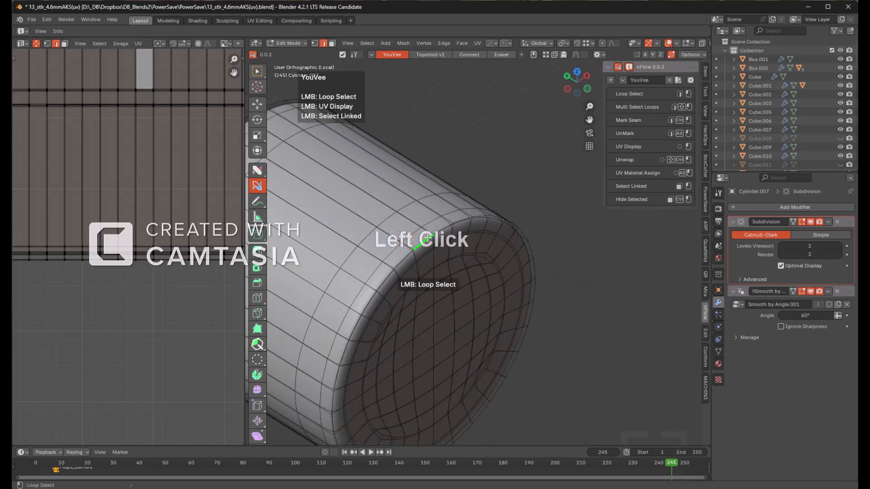
{"action": "left_click", "coordinate": [418, 243], "text": "ctrl"}
{"action": "scroll", "coordinate": [453, 244], "scroll_direction": "down", "scroll_amount": 3}
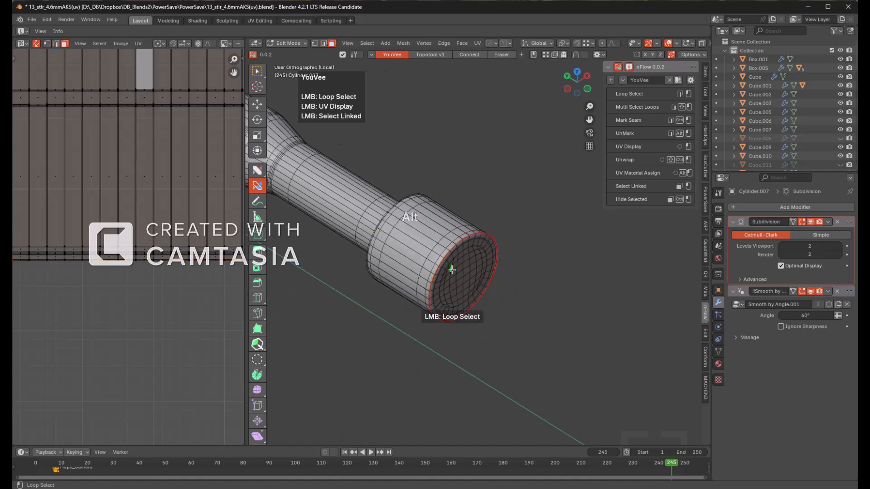
- Select the linked faces of both end caps of Cylinder.007 and hide them
{"action": "key", "text": "l"}
{"action": "scroll", "coordinate": [426, 258], "scroll_direction": "down", "scroll_amount": 2}
{"action": "middle_click_drag", "start_coordinate": [400, 246], "coordinate": [544, 249], "text": "shift"}
{"action": "scroll", "coordinate": [498, 285], "scroll_direction": "down", "scroll_amount": 2}
{"action": "middle_click_drag", "start_coordinate": [438, 282], "coordinate": [516, 254], "text": "shift"}
{"action": "scroll", "coordinate": [477, 261], "scroll_direction": "up", "scroll_amount": 3}
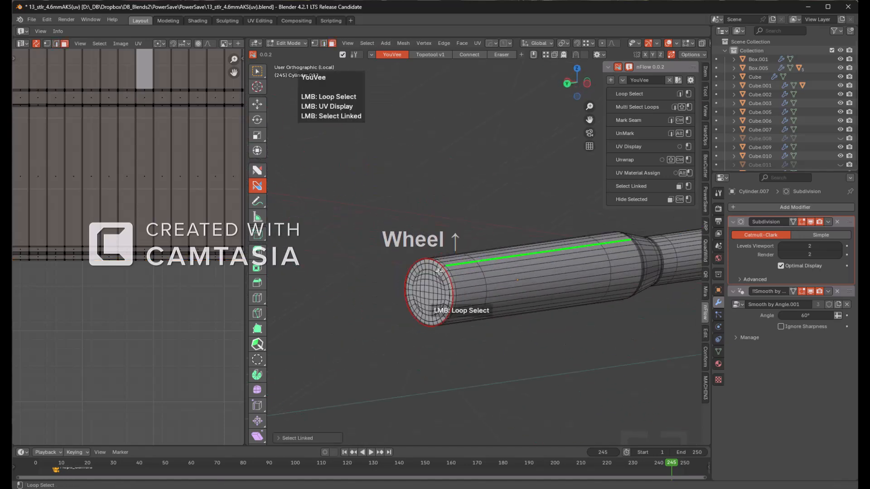
{"action": "middle_click_drag", "start_coordinate": [434, 281], "coordinate": [467, 245]}
{"action": "key", "text": "h"}
- Mark one lengthwise edge loop along the underside of Cylinder.007 as a seam
{"action": "key", "text": "KP_8"}
{"action": "scroll", "coordinate": [461, 284], "scroll_direction": "up", "scroll_amount": 2}
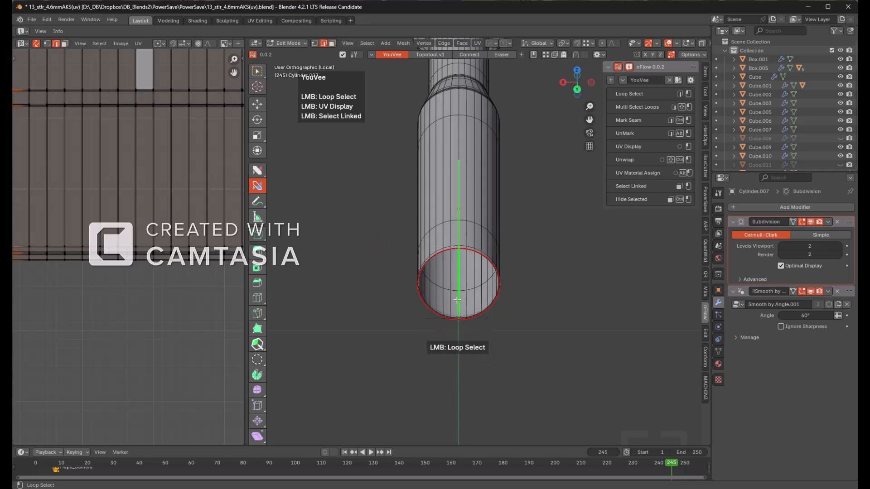
{"action": "left_click", "coordinate": [460, 302], "text": "ctrl"}
{"action": "middle_click_drag", "start_coordinate": [489, 310], "coordinate": [487, 241]}
{"action": "scroll", "coordinate": [487, 241], "scroll_direction": "down", "scroll_amount": 2}
{"action": "middle_click_drag", "start_coordinate": [541, 308], "coordinate": [421, 233], "text": "shift"}
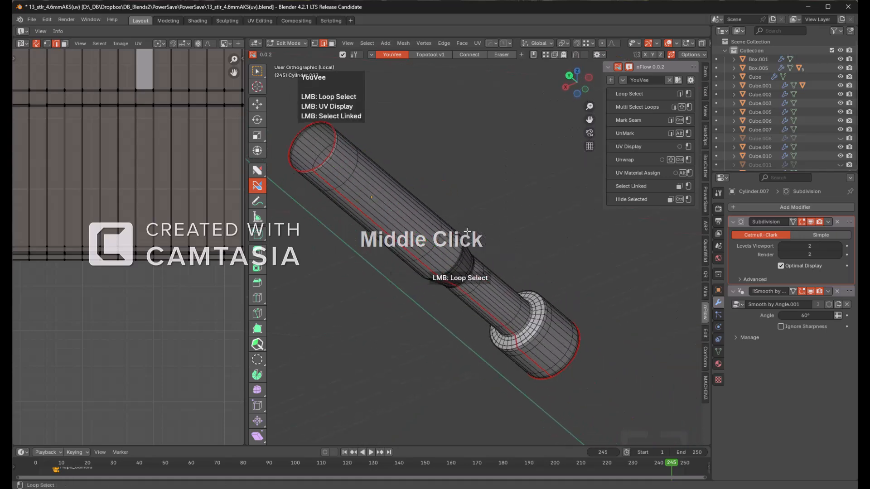
- Reveal the hidden caps, unwrap the whole mesh of Cylinder.007 and display its UV layout
{"action": "key", "text": "h"}
{"action": "key", "text": "a"}
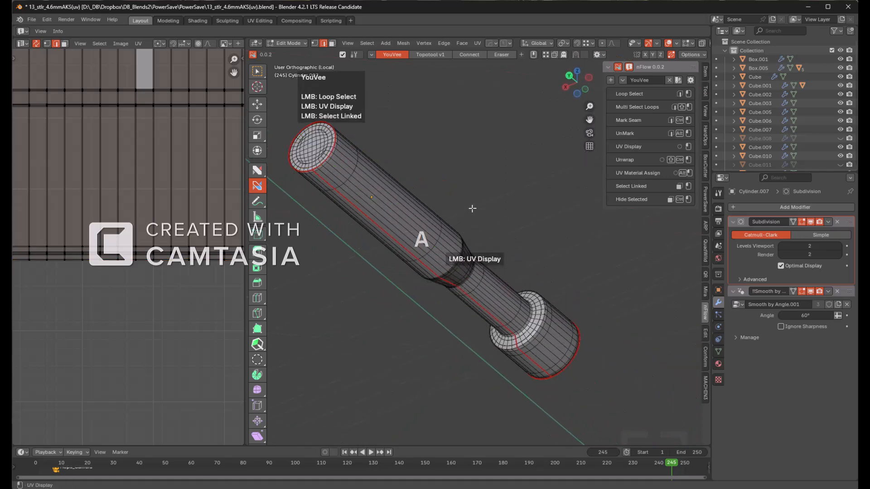
{"action": "scroll", "coordinate": [459, 222], "scroll_direction": "up", "scroll_amount": 1}
{"action": "scroll", "coordinate": [199, 230], "scroll_direction": "down", "scroll_amount": 6}
{"action": "middle_click_drag", "start_coordinate": [199, 230], "coordinate": [131, 220]}
{"action": "left_click", "coordinate": [490, 204], "text": "ctrl+shift"}
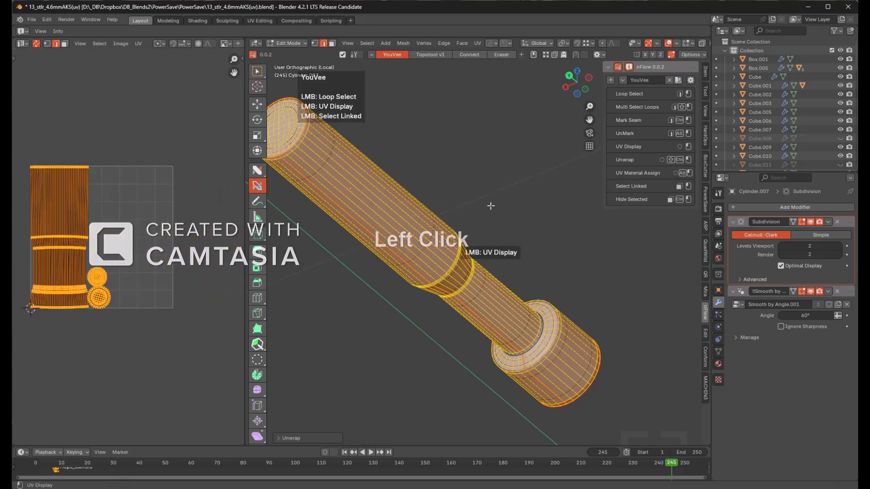
{"action": "left_click", "coordinate": [491, 206]}
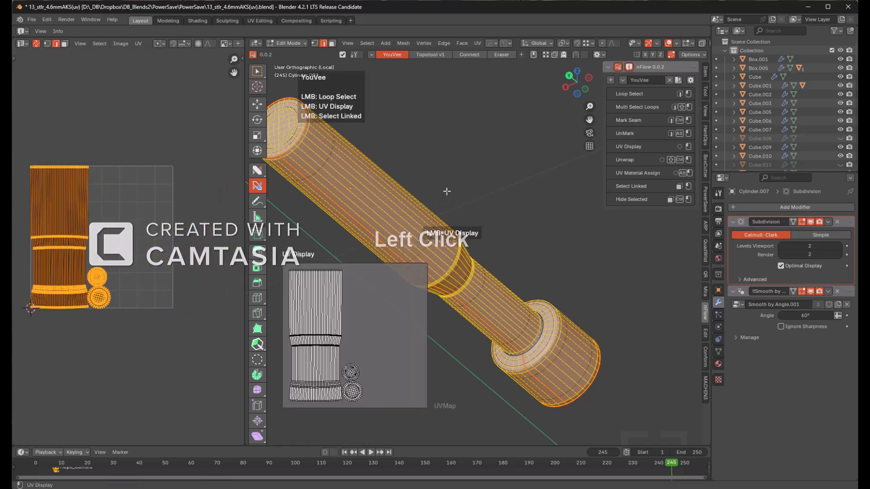
- Apply the object transform of Cylinder.007 and return it to Object Mode
{"action": "key", "text": "Tab"}
{"action": "key", "text": "ctrl+a"}
{"action": "left_click", "coordinate": [461, 196]}
{"action": "key", "text": "Tab"}
{"action": "mouse_move", "coordinate": [461, 200]}
{"action": "middle_mouse_down"}
{"action": "mouse_move", "coordinate": [382, 264]}
{"action": "mouse_move", "coordinate": [452, 246]}
{"action": "mouse_move", "coordinate": [461, 253]}
{"action": "mouse_move", "coordinate": [453, 257]}
{"action": "mouse_move", "coordinate": [482, 197]}
{"action": "mouse_move", "coordinate": [467, 191]}
{"action": "mouse_move", "coordinate": [469, 197]}
{"action": "middle_mouse_up"}
{"action": "key", "text": "Tab"}
{"action": "scroll", "coordinate": [467, 193], "scroll_direction": "up", "scroll_amount": 5}
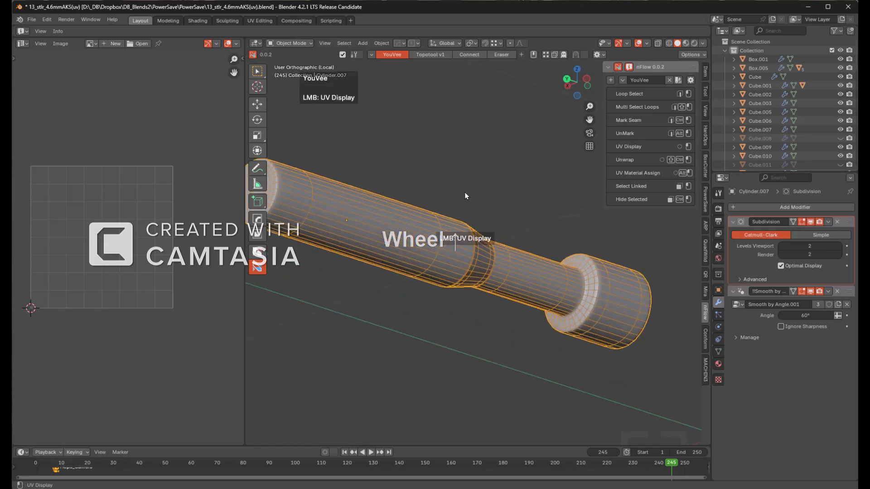
- Unwrap the whole mesh of Cylinder.007 again and display its UV layout in Object Mode
{"action": "key", "text": "shift+KP_End"}
{"action": "middle_click_drag", "start_coordinate": [417, 282], "coordinate": [413, 279]}
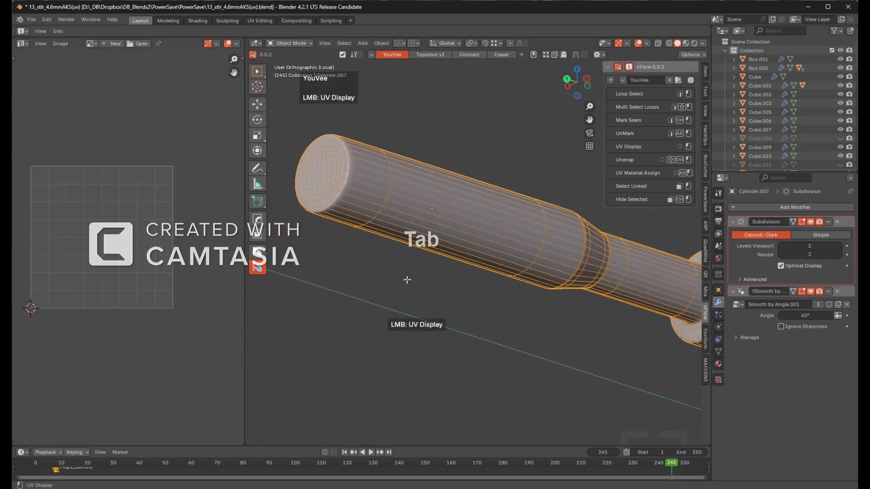
{"action": "key", "text": "Tab"}
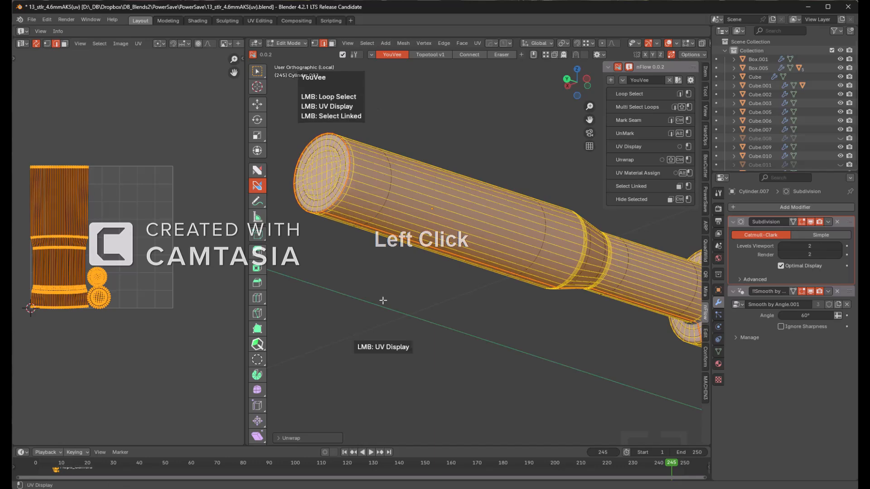
{"action": "left_click", "coordinate": [382, 300]}
{"action": "key", "text": "Tab"}
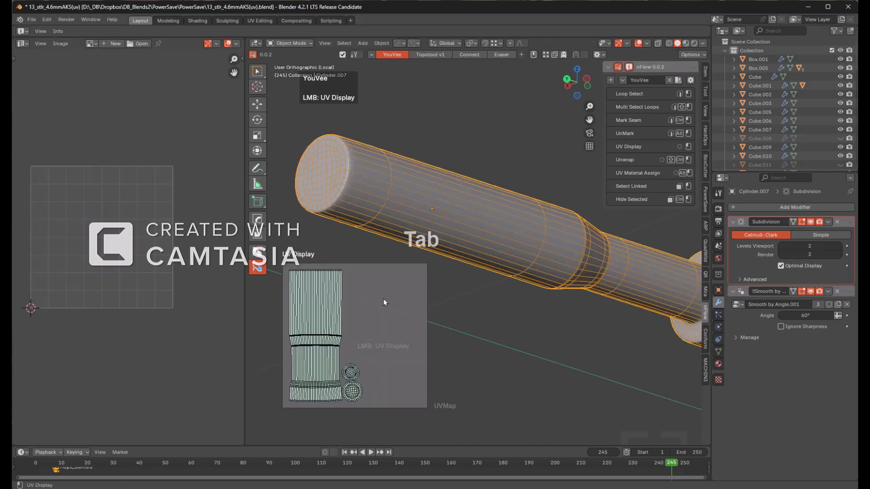
- Assign the YouVee material to Cylinder.007 and leave local view to show the whole weapon
{"action": "key", "text": "alt+m"}
{"action": "left_click", "coordinate": [430, 210]}
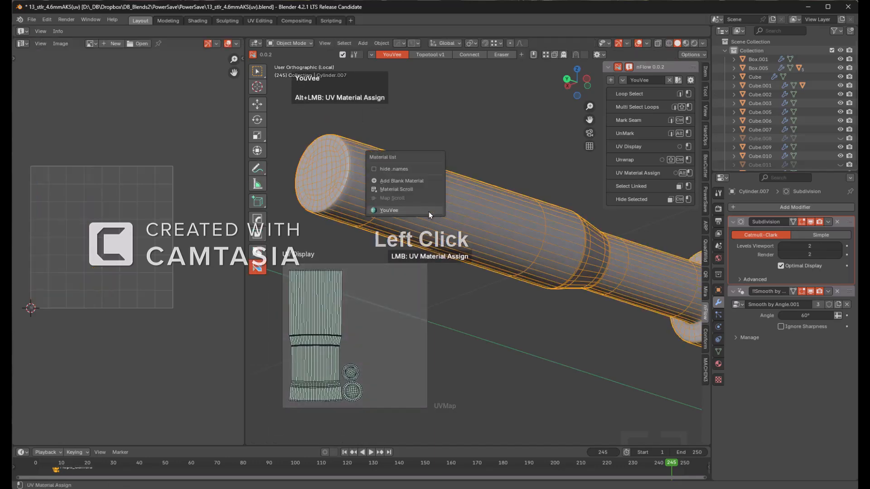
{"action": "key", "text": "alt+a"}
{"action": "key", "text": "KP_Divide"}
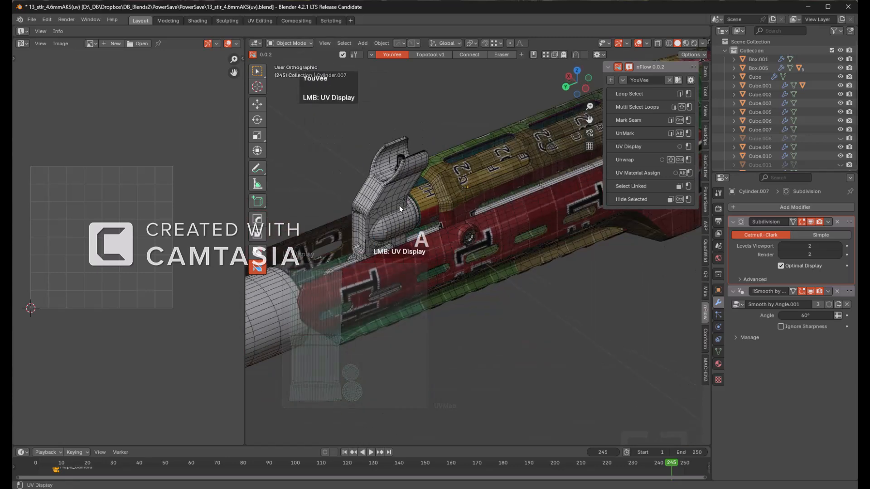
- Select Cylinder.006, the long stepped cylinder inside the handguard, isolate it and enter Edit Mode
{"action": "left_click", "coordinate": [396, 210]}
{"action": "middle_click_drag", "start_coordinate": [392, 214], "coordinate": [436, 242]}
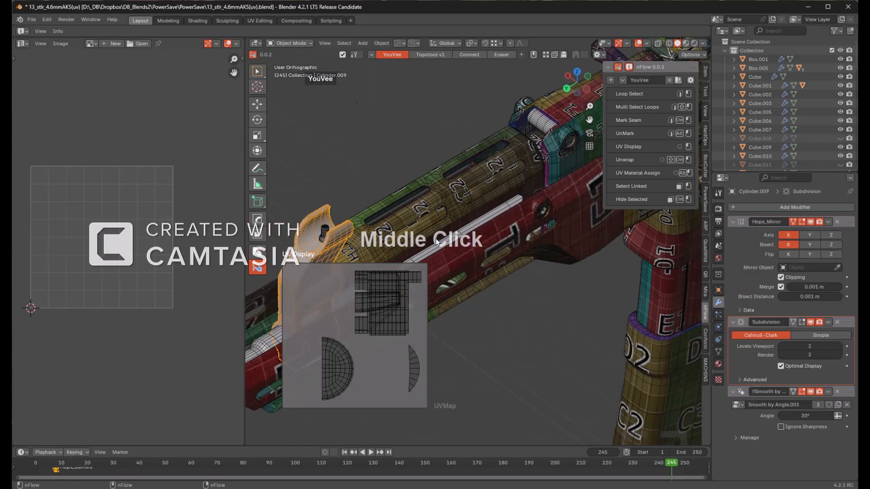
{"action": "left_click", "coordinate": [474, 224]}
{"action": "scroll", "coordinate": [461, 295], "scroll_direction": "down", "scroll_amount": 7}
{"action": "middle_click_drag", "start_coordinate": [478, 301], "coordinate": [442, 274], "text": "shift"}
{"action": "scroll", "coordinate": [513, 264], "scroll_direction": "up", "scroll_amount": 5}
{"action": "scroll", "coordinate": [442, 274], "scroll_direction": "down", "scroll_amount": 2}
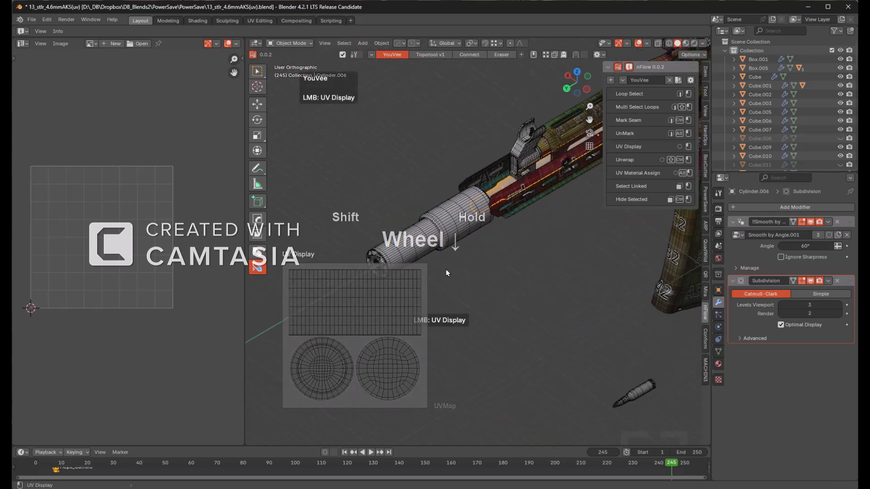
{"action": "scroll", "coordinate": [449, 277], "scroll_direction": "up", "scroll_amount": 5}
{"action": "middle_click_drag", "start_coordinate": [487, 247], "coordinate": [452, 255], "text": "shift"}
{"action": "key", "text": "KP_Divide"}
{"action": "scroll", "coordinate": [427, 271], "scroll_direction": "up", "scroll_amount": 1}
{"action": "key", "text": "Tab"}
- Mark the rim edge loop around the narrow end cap of Cylinder.006 as a seam
{"action": "scroll", "coordinate": [452, 254], "scroll_direction": "up", "scroll_amount": 5}
{"action": "middle_click_drag", "start_coordinate": [403, 292], "coordinate": [518, 227], "text": "shift"}
{"action": "scroll", "coordinate": [516, 229], "scroll_direction": "up", "scroll_amount": 3}
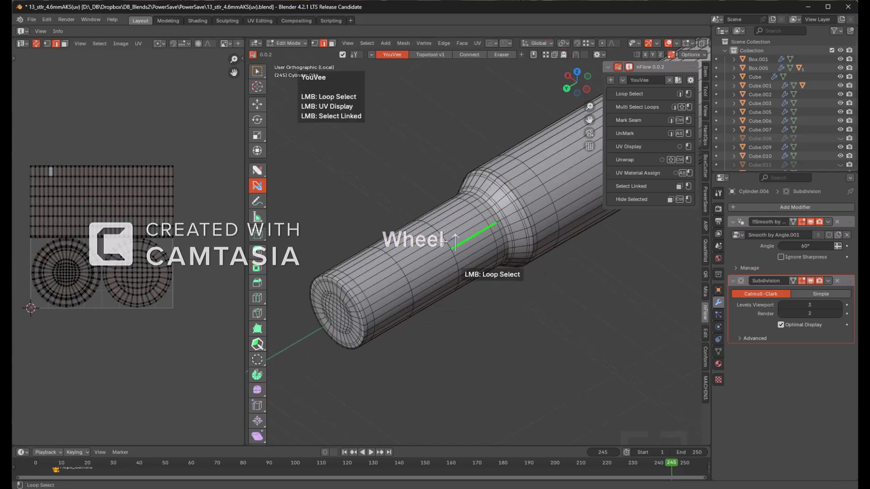
{"action": "middle_click_drag", "start_coordinate": [407, 270], "coordinate": [506, 230], "text": "shift"}
{"action": "scroll", "coordinate": [504, 230], "scroll_direction": "up", "scroll_amount": 2}
{"action": "scroll", "coordinate": [480, 230], "scroll_direction": "up", "scroll_amount": 1}
{"action": "left_click", "coordinate": [404, 276], "text": "alt"}
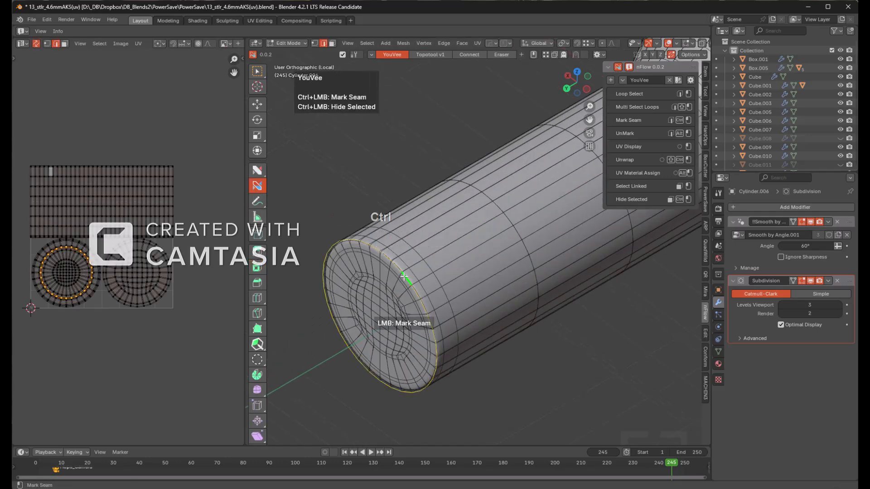
{"action": "key", "text": "alt+a"}
- Mark the rim edge loop around the wide end cap of Cylinder.006 as a seam
{"action": "scroll", "coordinate": [509, 242], "scroll_direction": "down", "scroll_amount": 5}
{"action": "middle_click_drag", "start_coordinate": [544, 202], "coordinate": [440, 204], "text": "shift"}
{"action": "middle_click_drag", "start_coordinate": [571, 162], "coordinate": [385, 246], "text": "shift"}
{"action": "scroll", "coordinate": [493, 175], "scroll_direction": "down", "scroll_amount": 2}
{"action": "middle_click_drag", "start_coordinate": [594, 128], "coordinate": [524, 140], "text": "shift"}
{"action": "scroll", "coordinate": [519, 208], "scroll_direction": "up", "scroll_amount": 5}
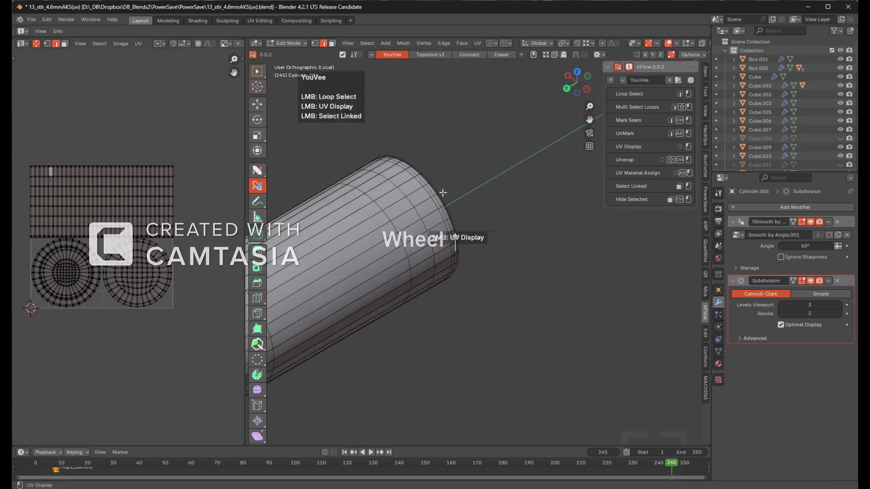
{"action": "left_click", "coordinate": [421, 169]}
{"action": "middle_click_drag", "start_coordinate": [430, 168], "coordinate": [458, 218]}
- Select the linked side faces of Cylinder.006 between the two rim seams and hide the end caps
{"action": "scroll", "coordinate": [459, 219], "scroll_direction": "down", "scroll_amount": 3}
{"action": "key", "text": "3"}
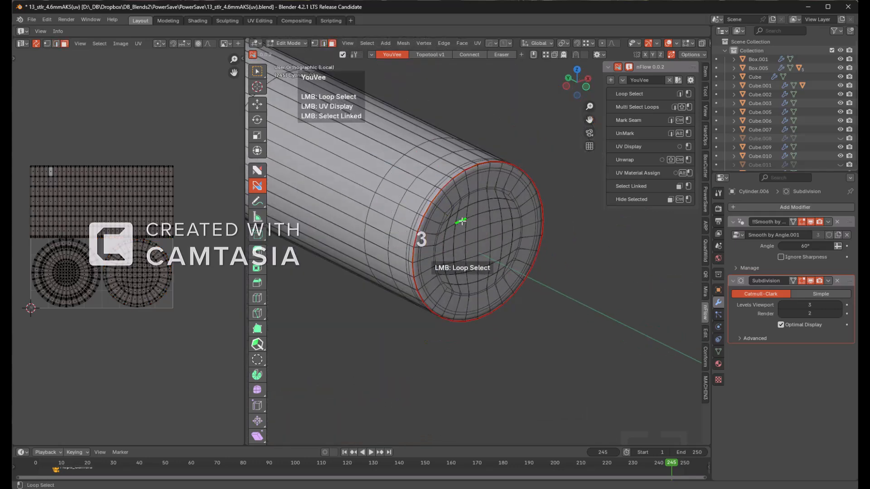
{"action": "key", "text": "l"}
{"action": "scroll", "coordinate": [461, 222], "scroll_direction": "down", "scroll_amount": 3}
{"action": "middle_click_drag", "start_coordinate": [460, 222], "coordinate": [507, 260], "text": "shift"}
{"action": "scroll", "coordinate": [510, 261], "scroll_direction": "down", "scroll_amount": 6}
{"action": "middle_click_drag", "start_coordinate": [417, 254], "coordinate": [564, 294], "text": "shift"}
{"action": "scroll", "coordinate": [460, 267], "scroll_direction": "up", "scroll_amount": 3}
{"action": "middle_click_drag", "start_coordinate": [460, 268], "coordinate": [536, 284]}
{"action": "scroll", "coordinate": [453, 223], "scroll_direction": "up", "scroll_amount": 3}
{"action": "scroll", "coordinate": [395, 224], "scroll_direction": "up", "scroll_amount": 1}
{"action": "key", "text": "a"}
{"action": "key", "text": "a"}
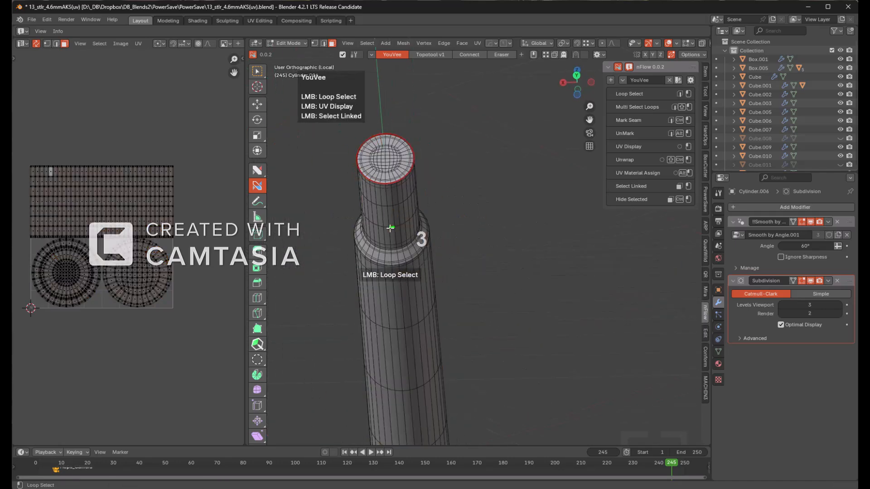
{"action": "key", "text": "l"}
{"action": "key", "text": "shift"}
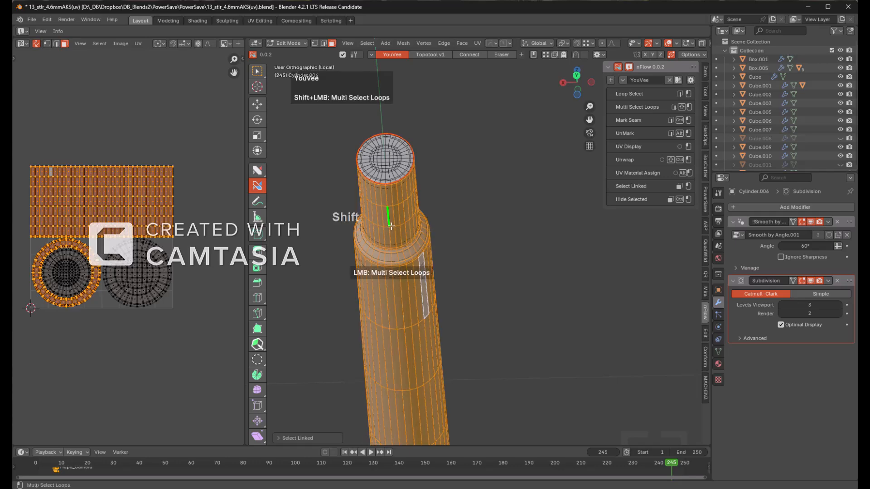
- Mark one lengthwise edge loop along the side of Cylinder.006 as a seam
{"action": "key", "text": "a"}
{"action": "left_click", "coordinate": [386, 199], "text": "ctrl"}
{"action": "left_click", "coordinate": [440, 218]}
- Reveal the hidden caps of Cylinder.006, unwrap its whole mesh and display the UV layout
{"action": "key", "text": "alt+h"}
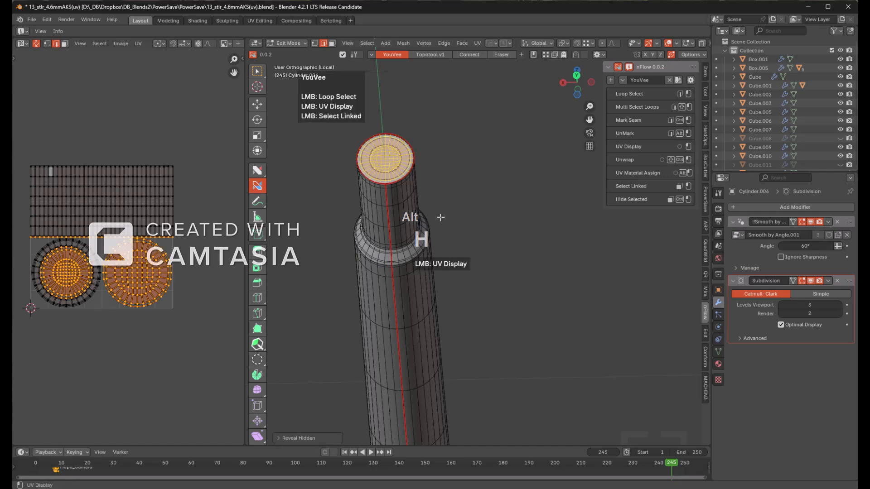
{"action": "key", "text": "a"}
{"action": "left_click", "coordinate": [500, 224], "text": "ctrl+shift"}
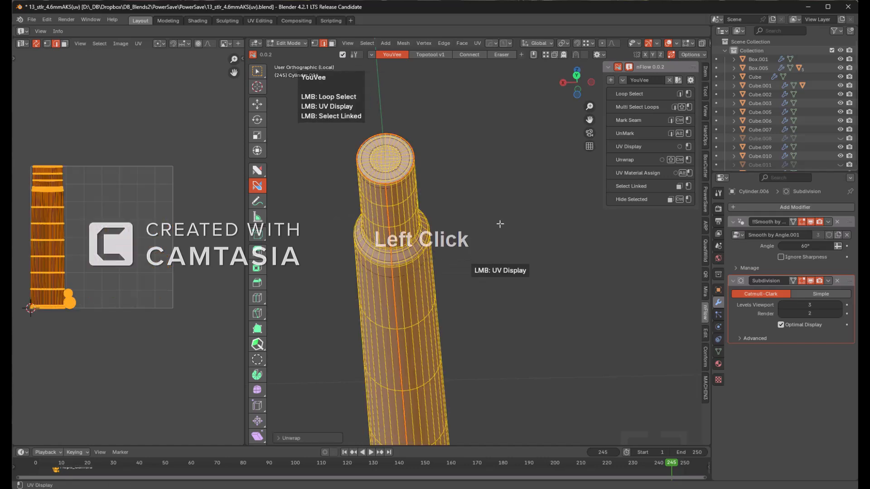
- Try the Conformal unwrap method on Cylinder.006 and inspect the resulting UV islands
{"action": "key", "text": "F9"}
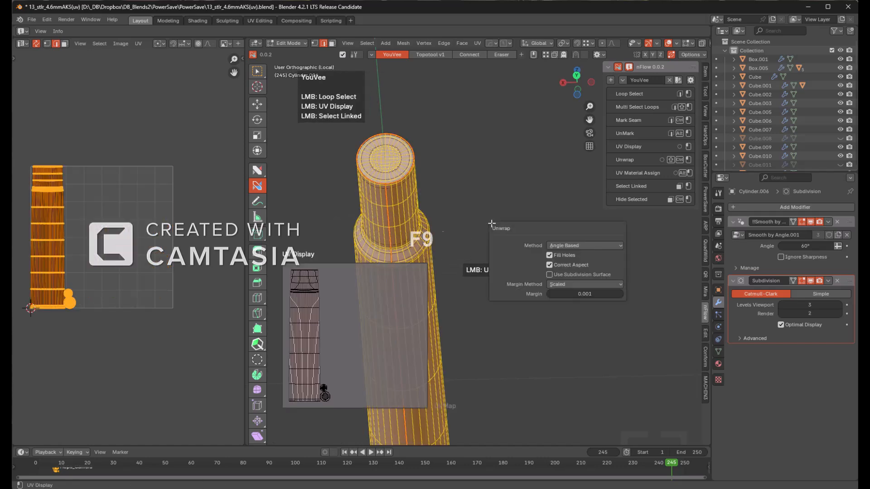
{"action": "left_click", "coordinate": [562, 265]}
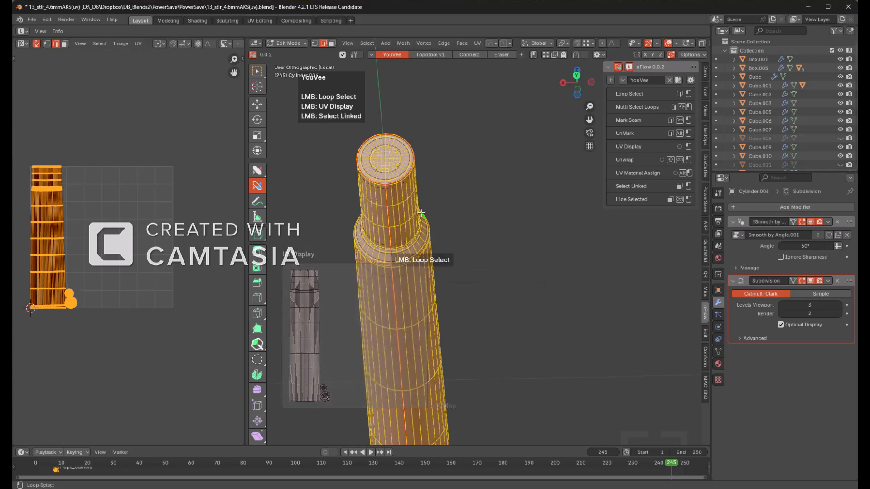
{"action": "left_click", "coordinate": [465, 240], "text": "ctrl+shift"}
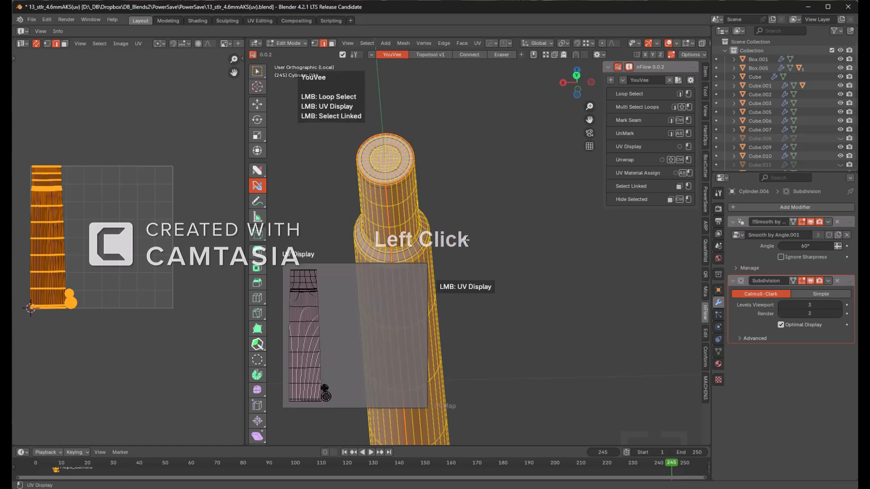
{"action": "scroll", "coordinate": [58, 316], "scroll_direction": "up", "scroll_amount": 2}
{"action": "key", "text": "KP_1"}
{"action": "middle_click_drag", "start_coordinate": [59, 317], "coordinate": [92, 262]}
{"action": "scroll", "coordinate": [154, 261], "scroll_direction": "up", "scroll_amount": 5}
{"action": "scroll", "coordinate": [93, 261], "scroll_direction": "down", "scroll_amount": 4}
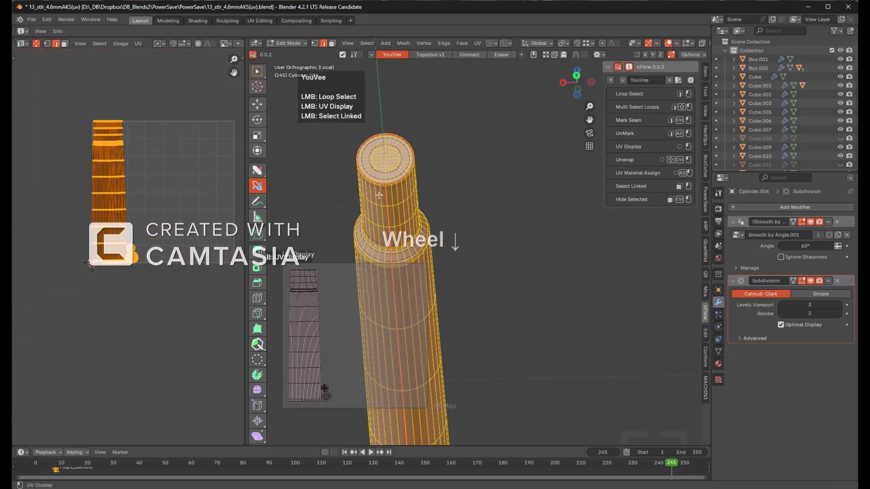
- Set the unwrap method of Cylinder.006 back to Angle Based and check the UV islands
{"action": "key", "text": "F9"}
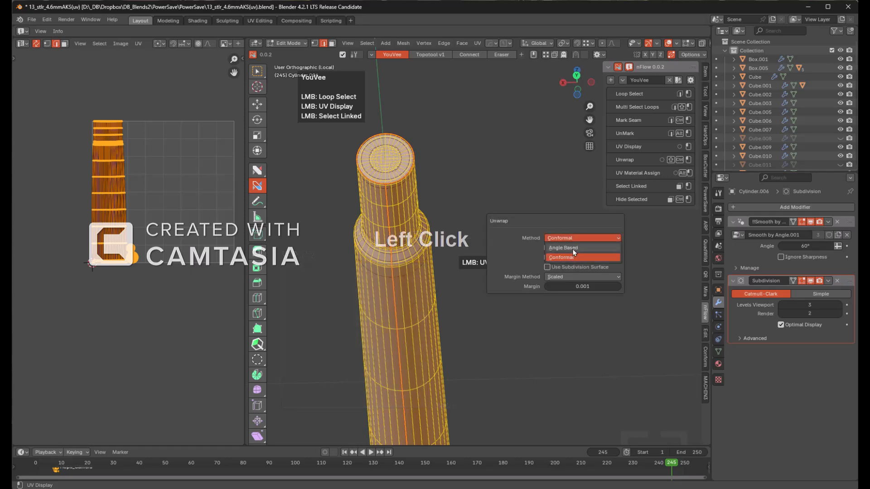
{"action": "left_click", "coordinate": [572, 248]}
{"action": "scroll", "coordinate": [109, 164], "scroll_direction": "up", "scroll_amount": 3}
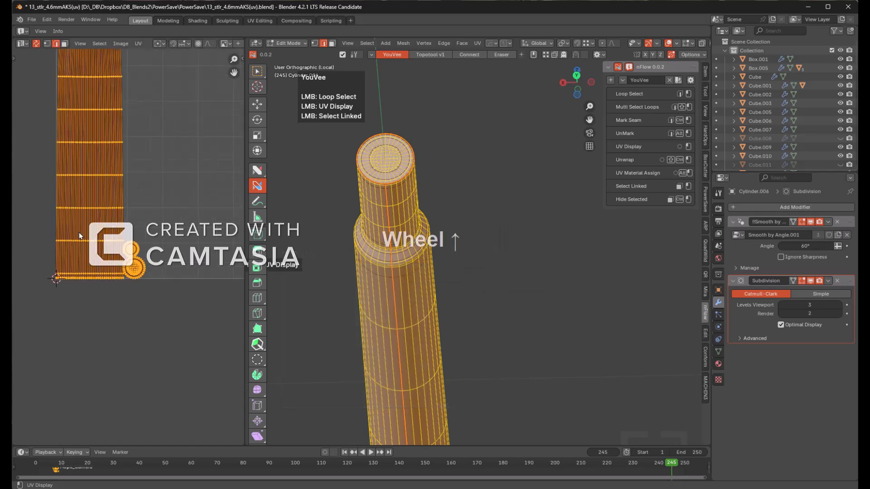
{"action": "scroll", "coordinate": [74, 238], "scroll_direction": "down", "scroll_amount": 3}
{"action": "middle_click_drag", "start_coordinate": [75, 238], "coordinate": [76, 270]}
{"action": "scroll", "coordinate": [75, 270], "scroll_direction": "up", "scroll_amount": 2}
- Assign the YouVee material to Cylinder.006 in Object Mode and leave local view
{"action": "key", "text": "Tab"}
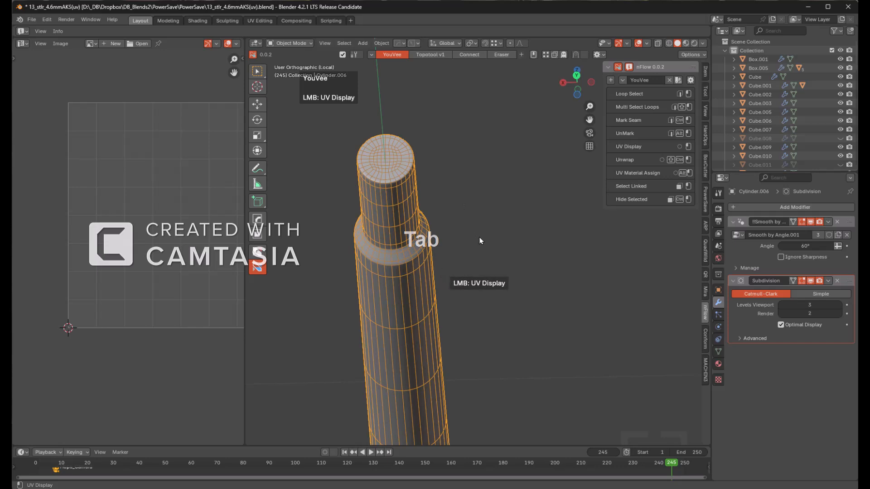
{"action": "key", "text": "F9"}
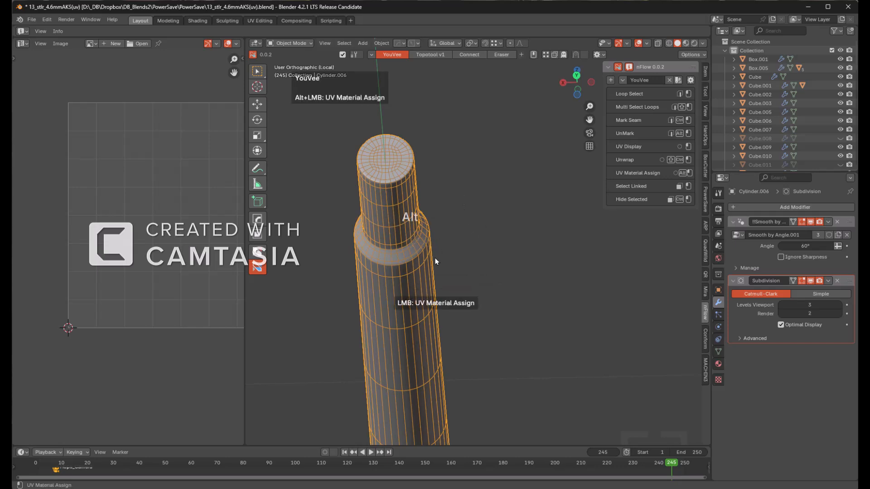
{"action": "left_click", "coordinate": [419, 266], "text": "alt"}
{"action": "left_click", "coordinate": [410, 269]}
{"action": "left_click", "coordinate": [415, 265], "text": "alt"}
{"action": "scroll", "coordinate": [450, 223], "scroll_direction": "down", "scroll_amount": 2}
{"action": "middle_click_drag", "start_coordinate": [450, 223], "coordinate": [484, 231]}
{"action": "key", "text": "a"}
{"action": "scroll", "coordinate": [485, 231], "scroll_direction": "up", "scroll_amount": 2}
{"action": "key", "text": "Tab"}
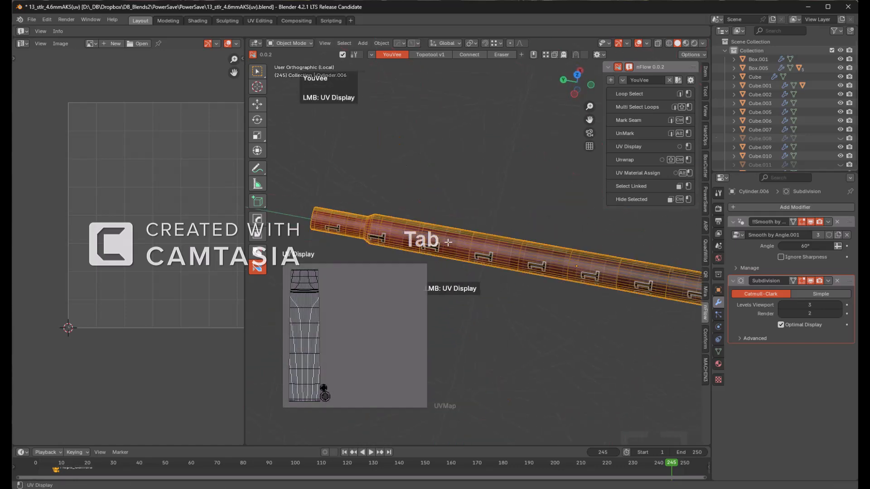
{"action": "key", "text": "KP_Divide"}
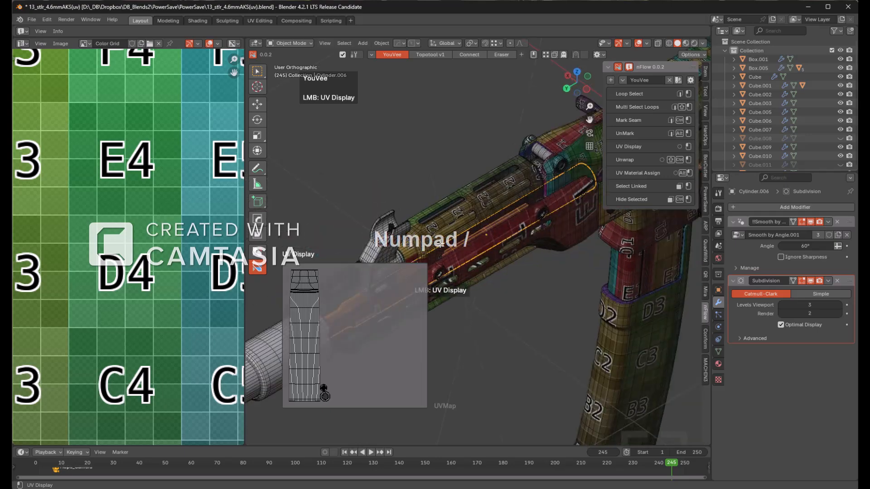
- Select Cylinder.017, the plain grey pin running through the receiver, and isolate it in Edit Mode with nothing selected
{"action": "scroll", "coordinate": [452, 254], "scroll_direction": "down", "scroll_amount": 2}
{"action": "middle_click_drag", "start_coordinate": [452, 254], "coordinate": [514, 222]}
{"action": "scroll", "coordinate": [515, 224], "scroll_direction": "up", "scroll_amount": 5}
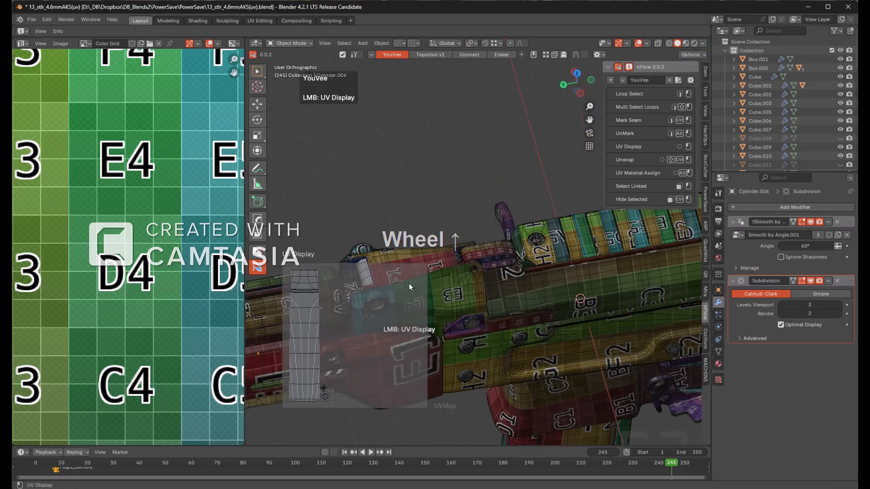
{"action": "left_click", "coordinate": [436, 230]}
{"action": "middle_click_drag", "start_coordinate": [436, 230], "coordinate": [461, 226]}
{"action": "scroll", "coordinate": [462, 260], "scroll_direction": "up", "scroll_amount": 3}
{"action": "middle_click_drag", "start_coordinate": [462, 260], "coordinate": [463, 227]}
{"action": "key", "text": "Tab"}
{"action": "key", "text": "a"}
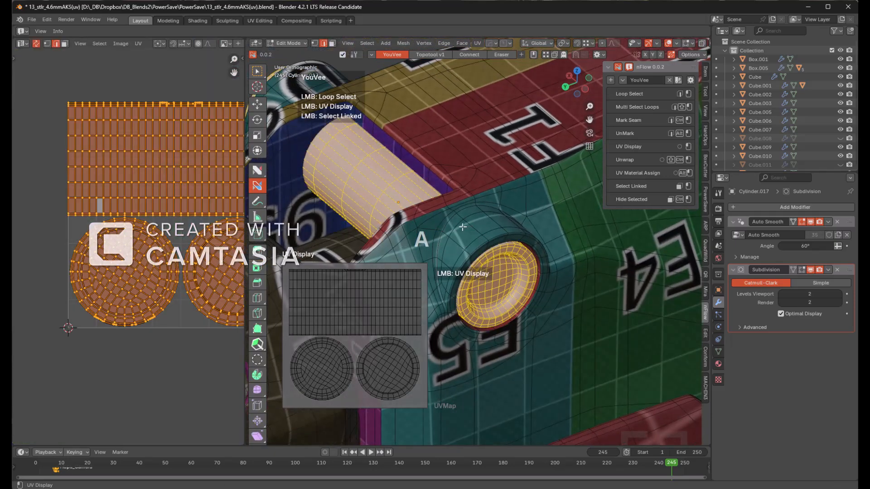
{"action": "key", "text": "KP_Divide"}
{"action": "middle_click_drag", "start_coordinate": [462, 221], "coordinate": [453, 206]}
{"action": "scroll", "coordinate": [453, 206], "scroll_direction": "down", "scroll_amount": 4}
{"action": "key", "text": "alt+a"}
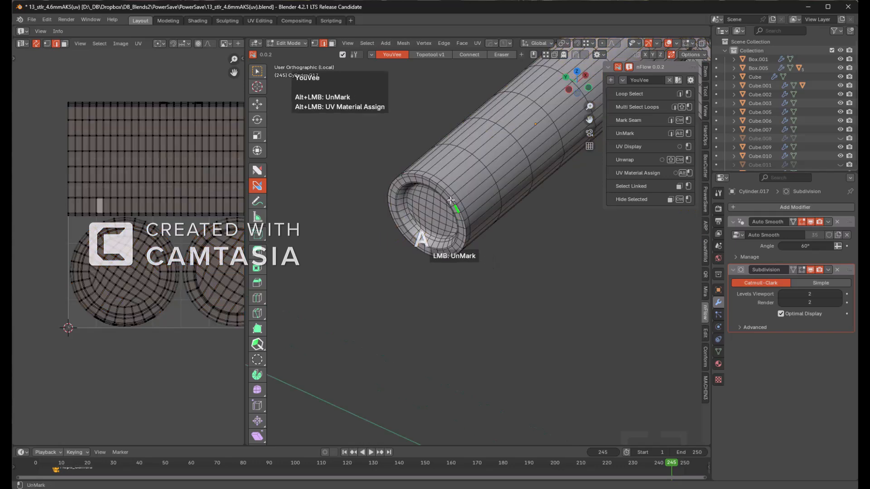
- Mark the outer rim loop around the recessed round end of Cylinder.017 as a seam
{"action": "scroll", "coordinate": [451, 202], "scroll_direction": "up", "scroll_amount": 4}
{"action": "left_click", "coordinate": [448, 222]}
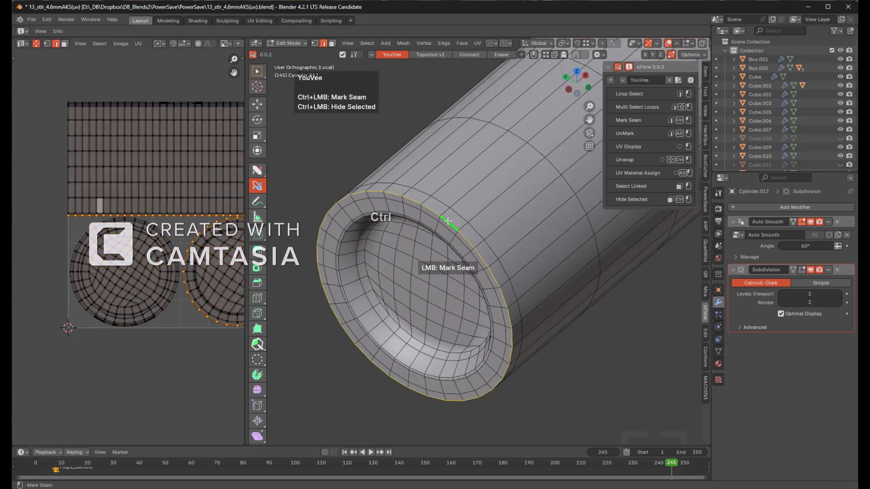
{"action": "key", "text": "a"}
- Mark the outline loop of the opposite end of Cylinder.017, running around its flat arm, as a seam
{"action": "key", "text": "KP_1"}
{"action": "scroll", "coordinate": [474, 197], "scroll_direction": "down", "scroll_amount": 5}
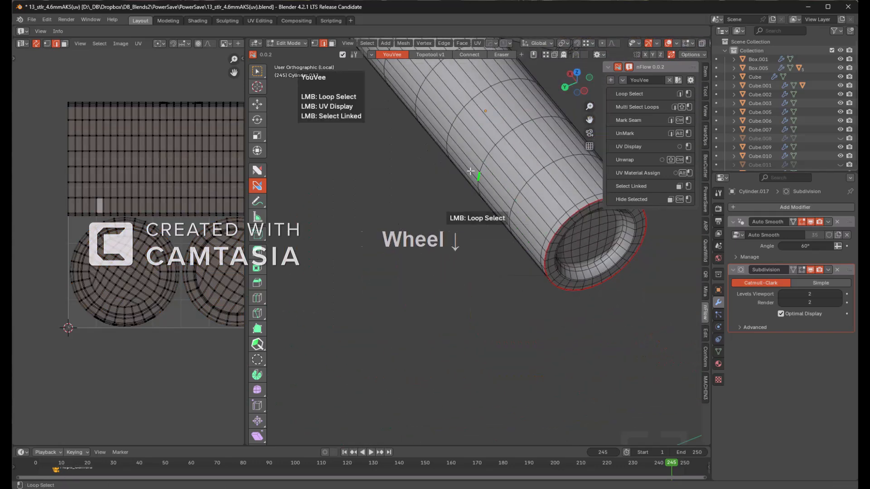
{"action": "middle_click_drag", "start_coordinate": [474, 197], "coordinate": [544, 249]}
{"action": "scroll", "coordinate": [473, 204], "scroll_direction": "up", "scroll_amount": 3}
{"action": "left_click", "coordinate": [477, 217]}
{"action": "scroll", "coordinate": [465, 266], "scroll_direction": "up", "scroll_amount": 2}
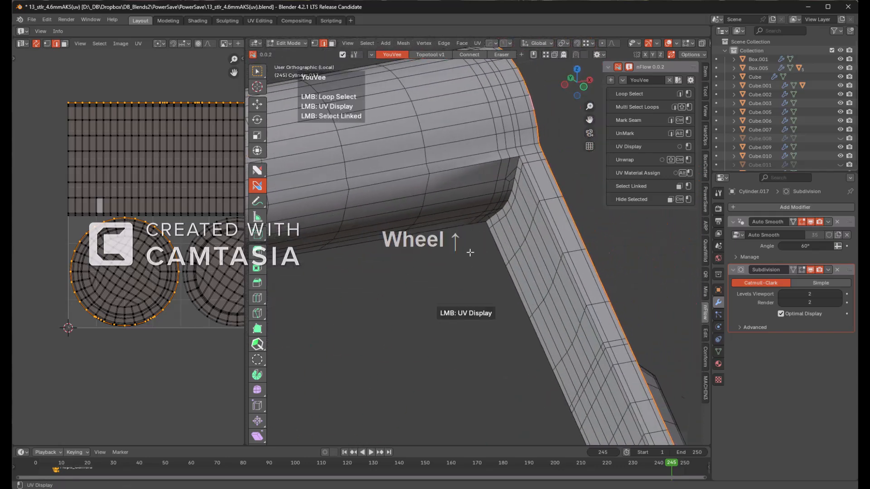
{"action": "scroll", "coordinate": [466, 267], "scroll_direction": "up", "scroll_amount": 2}
{"action": "left_click", "coordinate": [552, 151]}
- Select the linked side faces of Cylinder.017 and hide all unselected faces
{"action": "scroll", "coordinate": [551, 155], "scroll_direction": "down", "scroll_amount": 3}
{"action": "middle_click_drag", "start_coordinate": [534, 190], "coordinate": [464, 239]}
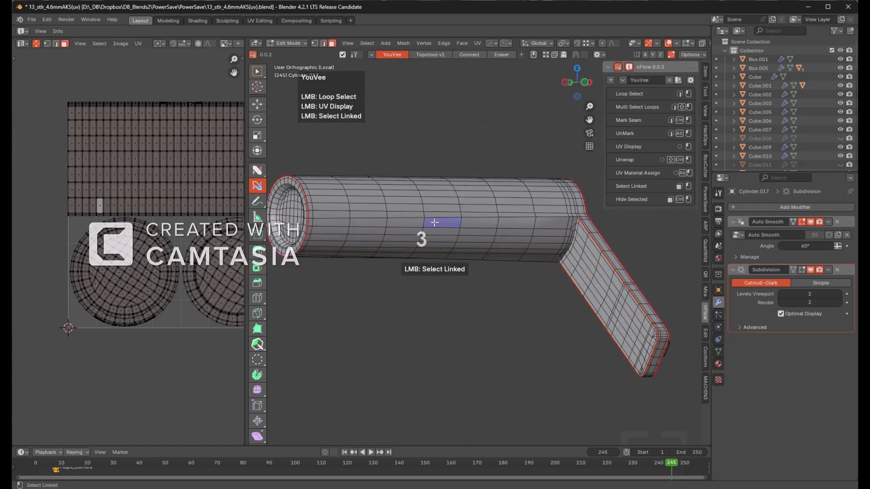
{"action": "left_click", "coordinate": [434, 223]}
{"action": "key", "text": "shift+h"}
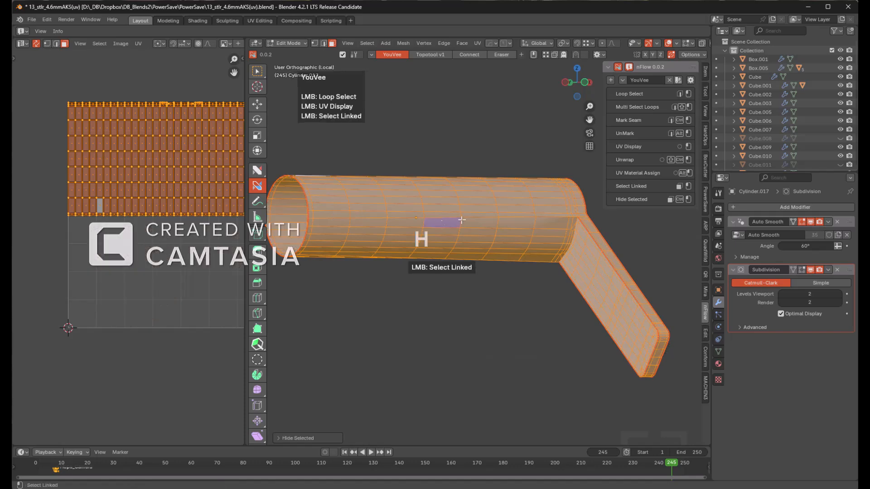
- Mark the curved edge loop of Cylinder.017, where the tube body meets the flat arm's inner face, as a seam
{"action": "key", "text": "alt+a"}
{"action": "left_click", "coordinate": [547, 220]}
{"action": "left_click", "coordinate": [547, 218]}
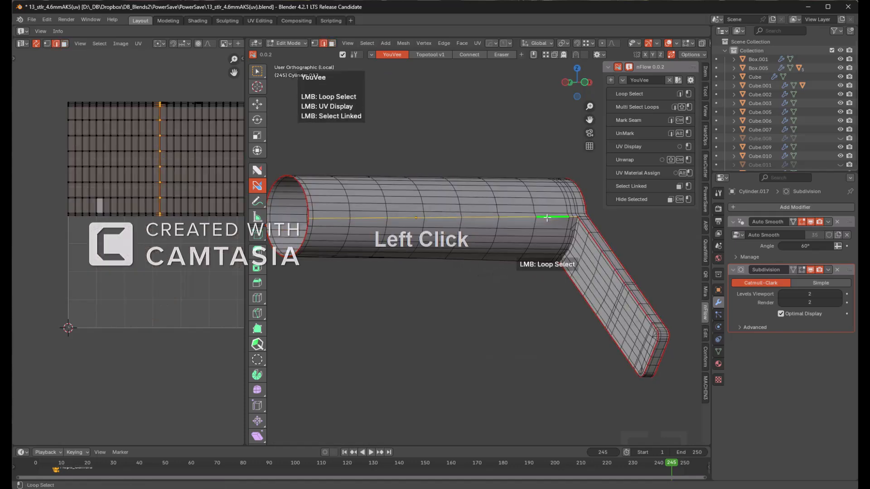
{"action": "middle_click_drag", "start_coordinate": [543, 249], "coordinate": [435, 259], "text": "shift"}
{"action": "scroll", "coordinate": [487, 260], "scroll_direction": "up", "scroll_amount": 3}
{"action": "key", "text": "alt+a"}
{"action": "scroll", "coordinate": [459, 236], "scroll_direction": "up", "scroll_amount": 5}
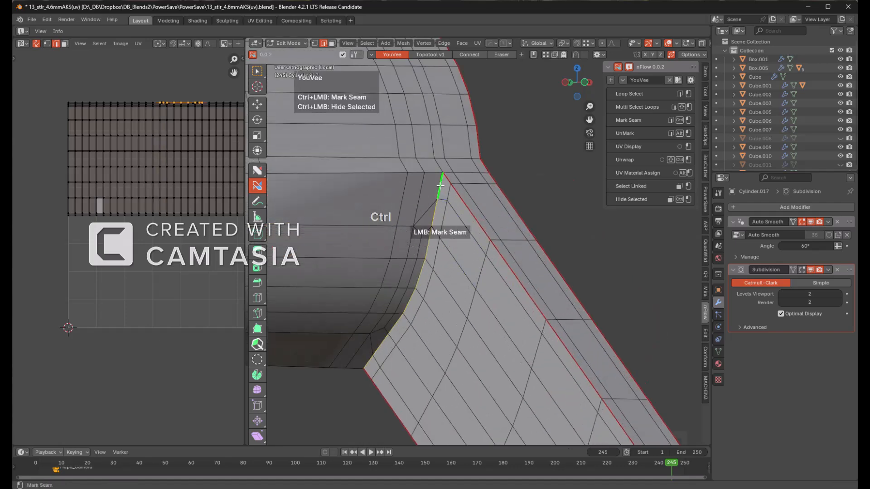
{"action": "middle_click_drag", "start_coordinate": [400, 310], "coordinate": [524, 241]}
{"action": "scroll", "coordinate": [435, 233], "scroll_direction": "down", "scroll_amount": 3}
{"action": "scroll", "coordinate": [461, 231], "scroll_direction": "down", "scroll_amount": 3}
{"action": "middle_click_drag", "start_coordinate": [345, 235], "coordinate": [515, 243], "text": "shift"}
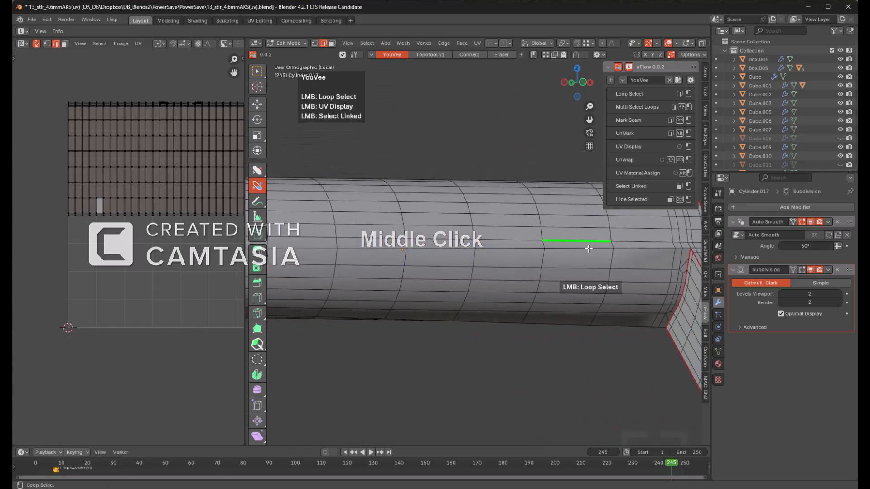
- Reveal the hidden faces of Cylinder.017 and unwrap the entire mesh
{"action": "key", "text": "alt+h"}
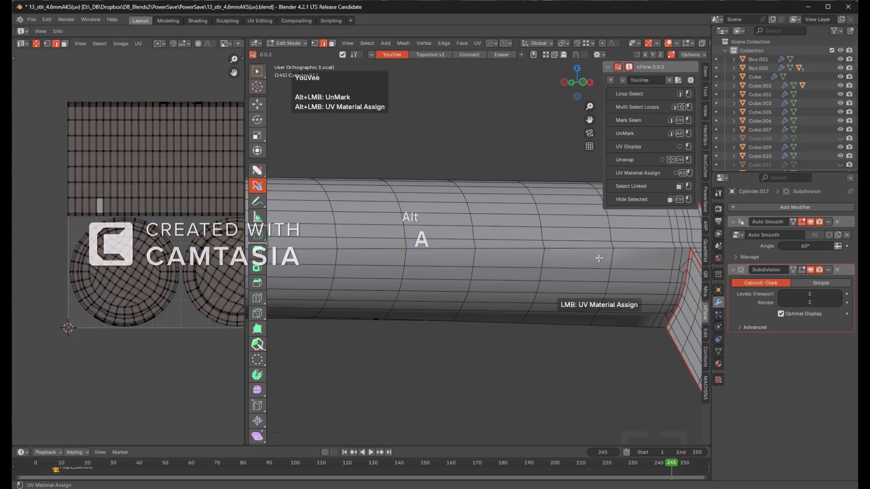
{"action": "scroll", "coordinate": [514, 267], "scroll_direction": "down", "scroll_amount": 4}
{"action": "key", "text": "a"}
{"action": "left_click", "coordinate": [499, 314], "text": "ctrl+shift"}
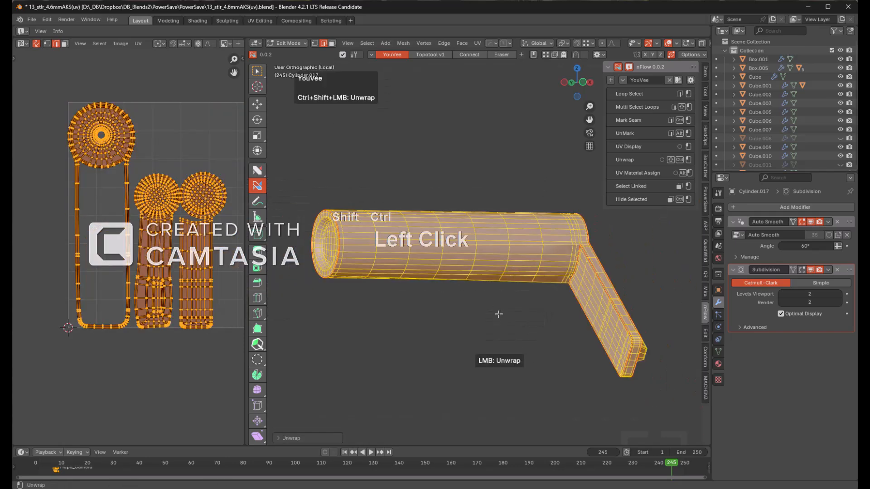
- Mark the short edges across both sides of the arm's rim strip, where it joins the tube, as seams
{"action": "middle_click_drag", "start_coordinate": [531, 305], "coordinate": [495, 361]}
{"action": "key", "text": "shift+KP_End"}
{"action": "scroll", "coordinate": [499, 322], "scroll_direction": "up", "scroll_amount": 4}
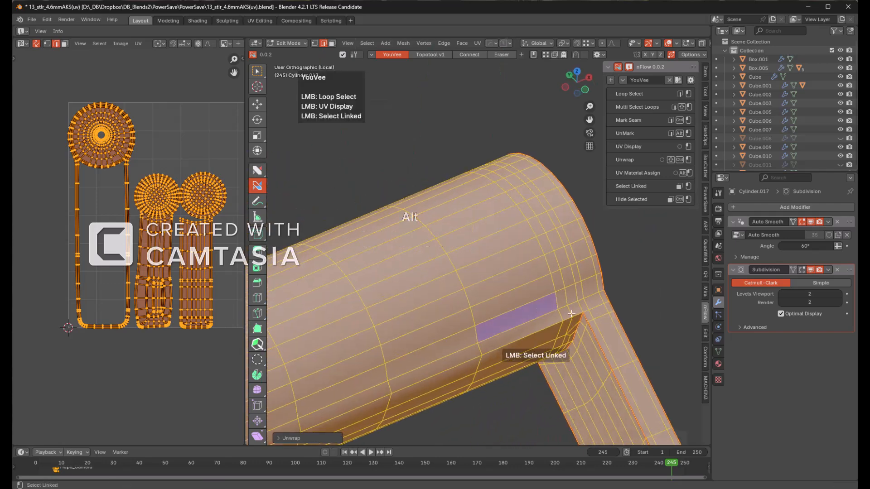
{"action": "key", "text": "alt+a"}
{"action": "key", "text": "shift+KP_End"}
{"action": "scroll", "coordinate": [519, 277], "scroll_direction": "up", "scroll_amount": 3}
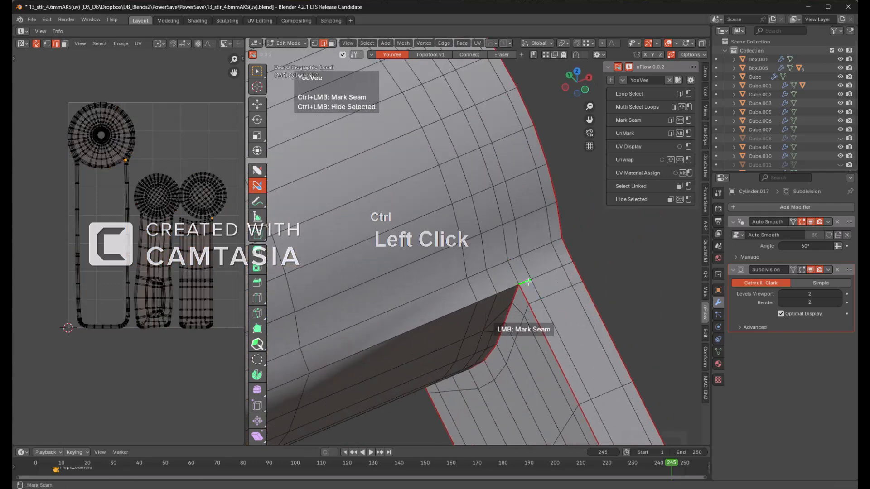
{"action": "middle_click_drag", "start_coordinate": [489, 305], "coordinate": [549, 247]}
{"action": "left_click", "coordinate": [468, 281], "text": "ctrl"}
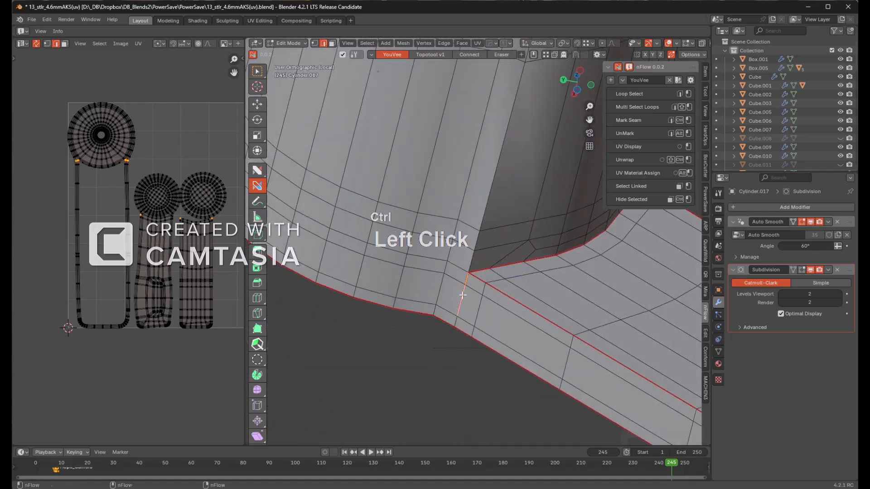
{"action": "scroll", "coordinate": [456, 321], "scroll_direction": "down", "scroll_amount": 3}
{"action": "middle_click_drag", "start_coordinate": [475, 272], "coordinate": [481, 236]}
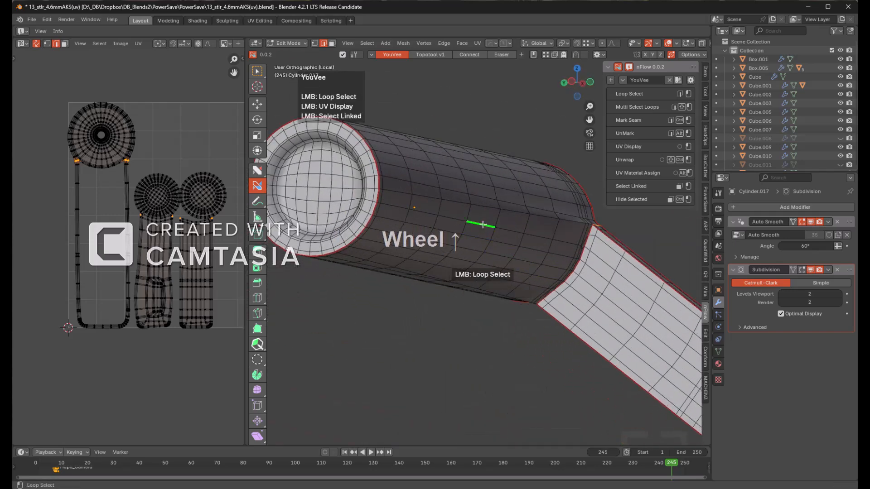
- Select the linked faces of the tube body and hide all unselected faces
{"action": "scroll", "coordinate": [482, 225], "scroll_direction": "up", "scroll_amount": 1}
{"action": "left_click", "coordinate": [483, 218]}
{"action": "left_click", "coordinate": [483, 218], "text": "ctrl"}
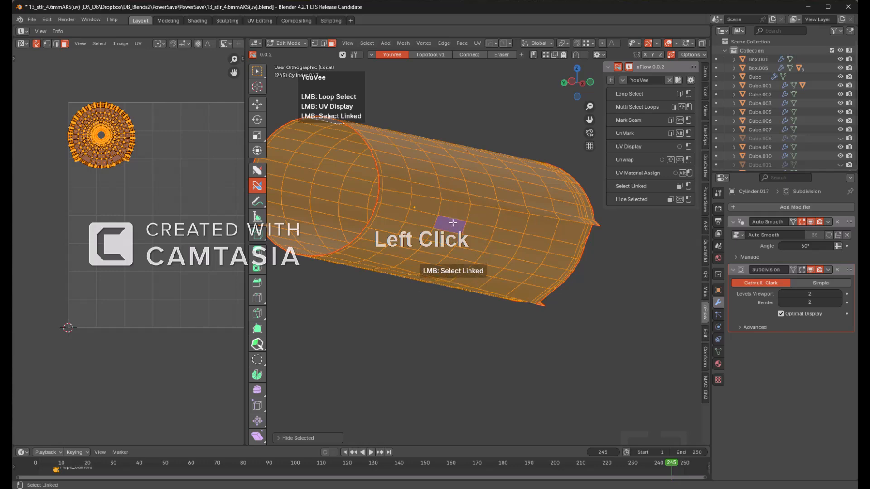
- Mark one lengthwise edge loop along the tube body as a seam and unwrap the isolated faces
{"action": "scroll", "coordinate": [453, 223], "scroll_direction": "down", "scroll_amount": 1}
{"action": "left_click", "coordinate": [453, 221]}
{"action": "key", "text": "a"}
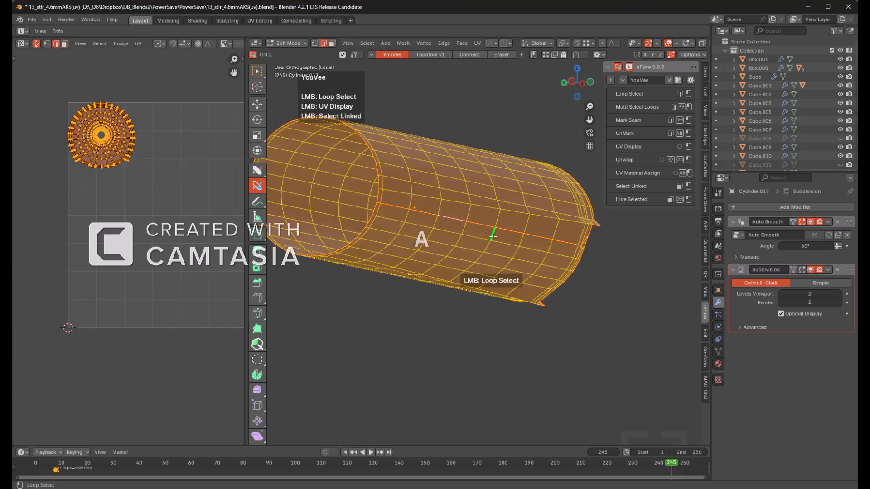
{"action": "left_click", "coordinate": [482, 218], "text": "ctrl+shift"}
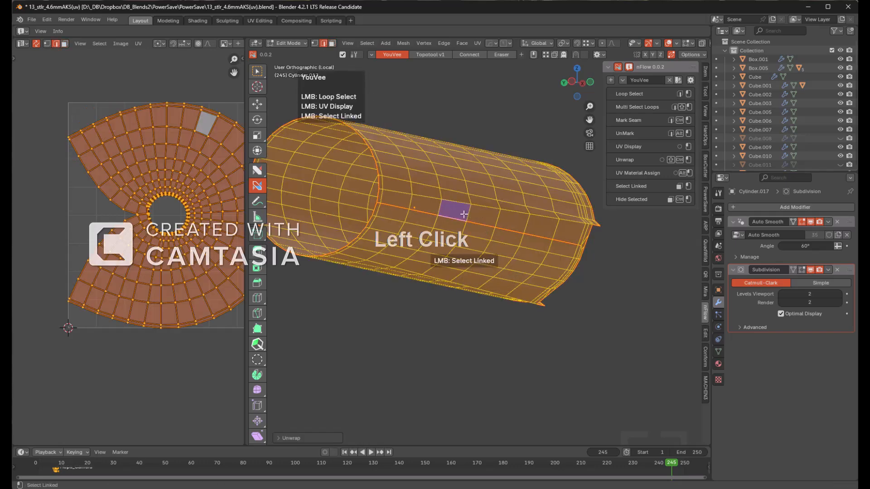
- Extend the lengthwise seam to the tube's open border at the arm end and unwrap the tube body again
{"action": "key", "text": "alt+a"}
{"action": "middle_click_drag", "start_coordinate": [480, 220], "coordinate": [516, 260]}
{"action": "scroll", "coordinate": [489, 257], "scroll_direction": "up", "scroll_amount": 5}
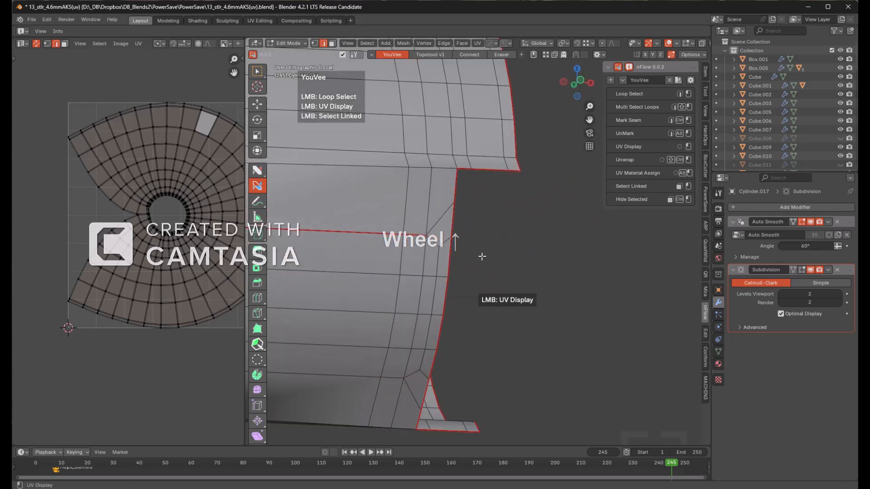
{"action": "middle_click_drag", "start_coordinate": [444, 239], "coordinate": [495, 233], "text": "shift"}
{"action": "scroll", "coordinate": [496, 233], "scroll_direction": "down", "scroll_amount": 2}
{"action": "left_click", "coordinate": [528, 229], "text": "ctrl+shift"}
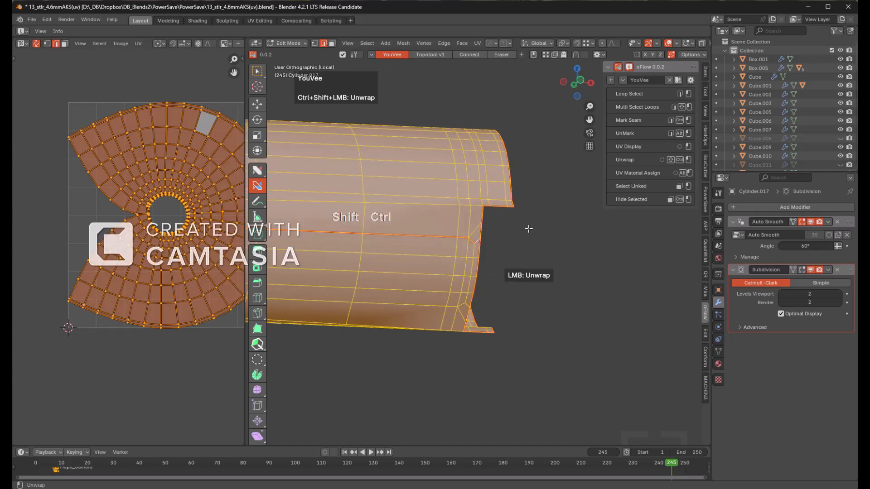
{"action": "left_click", "coordinate": [528, 229], "text": "ctrl+shift"}
- Reveal the hidden faces of Cylinder.017 and select the whole mesh
{"action": "scroll", "coordinate": [438, 222], "scroll_direction": "down", "scroll_amount": 2}
{"action": "middle_click_drag", "start_coordinate": [439, 223], "coordinate": [553, 236], "text": "shift"}
{"action": "key", "text": "alt+h"}
{"action": "key", "text": "alt+a"}
{"action": "key", "text": "a"}
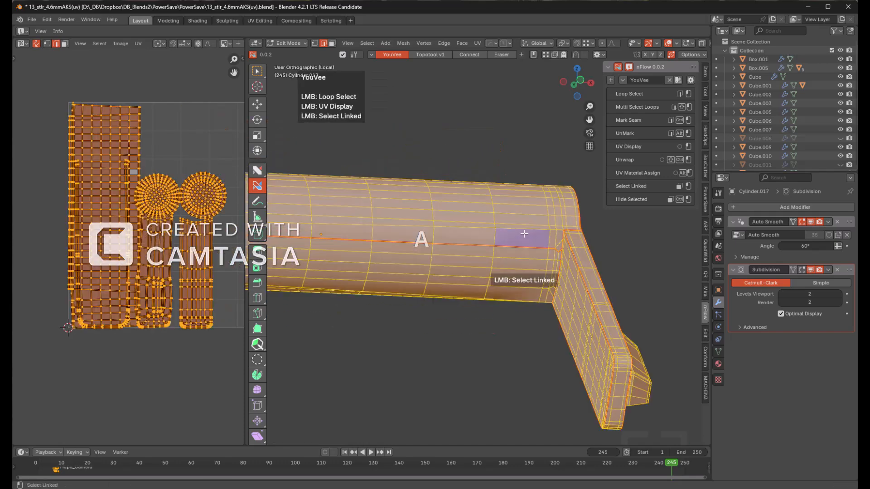
- Try unwrapping the whole mesh with the new seams and undo that unwrap
{"action": "middle_click_drag", "start_coordinate": [484, 229], "coordinate": [488, 257]}
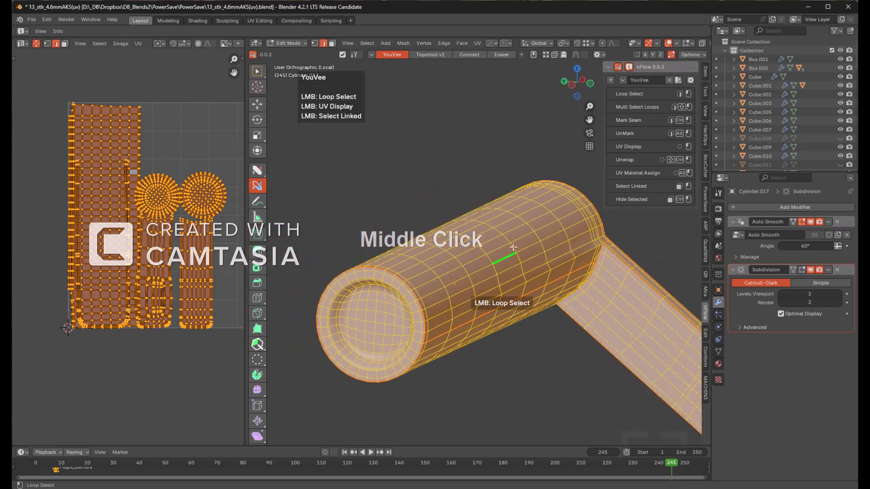
{"action": "left_click", "coordinate": [399, 185], "text": "ctrl+shift"}
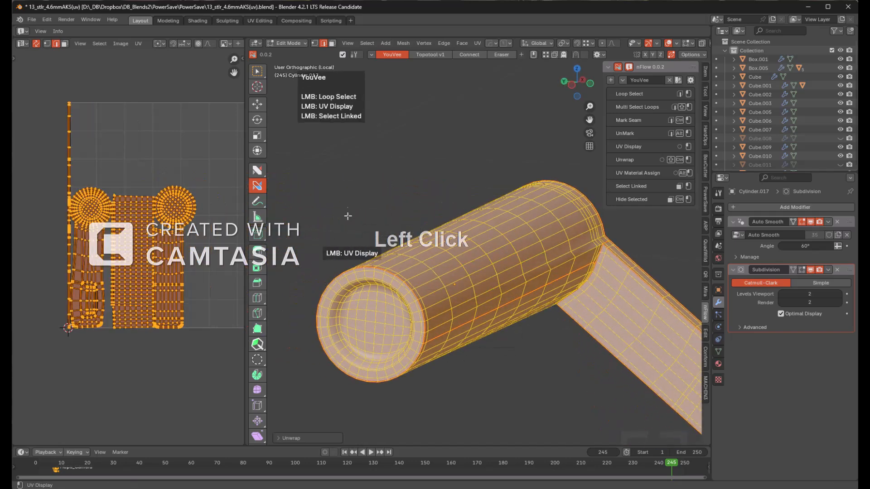
{"action": "key", "text": "ctrl+z"}
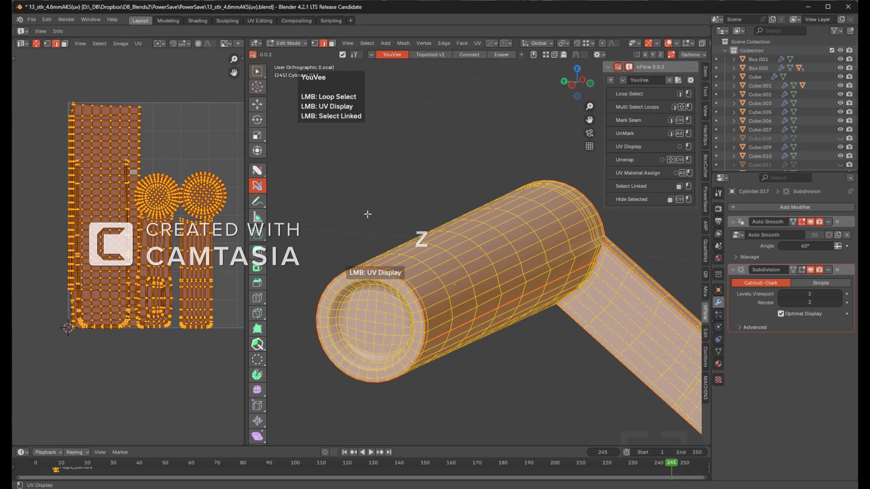
- Select the linked faces of the narrow rim strip around the flat arm and unwrap only that strip
{"action": "middle_click_drag", "start_coordinate": [392, 219], "coordinate": [442, 374]}
{"action": "key", "text": "alt+a"}
{"action": "scroll", "coordinate": [455, 260], "scroll_direction": "up", "scroll_amount": 1}
{"action": "scroll", "coordinate": [503, 222], "scroll_direction": "up", "scroll_amount": 5}
{"action": "key", "text": "3"}
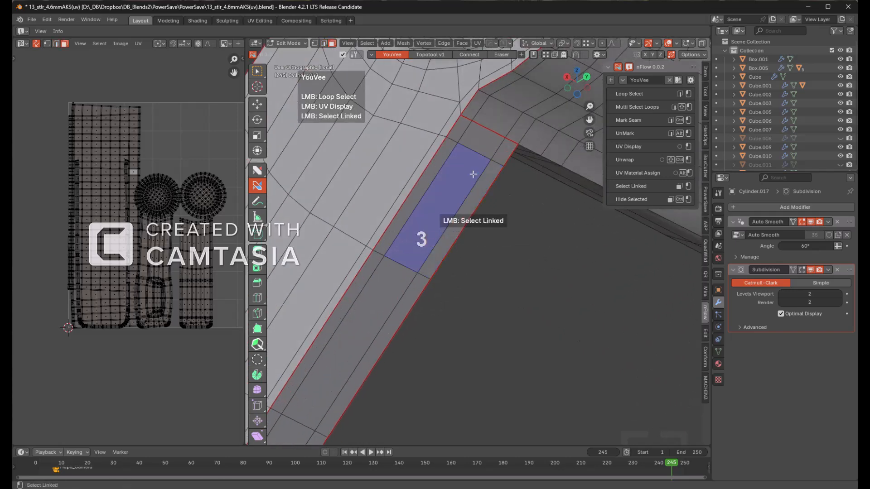
{"action": "left_click", "coordinate": [445, 189], "text": "ctrl+shift"}
{"action": "scroll", "coordinate": [447, 192], "scroll_direction": "down", "scroll_amount": 5}
{"action": "middle_click_drag", "start_coordinate": [448, 193], "coordinate": [539, 241]}
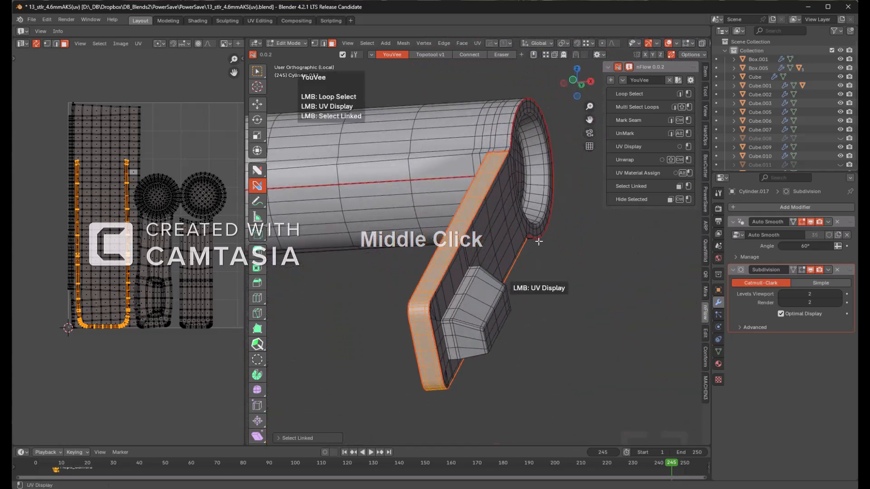
{"action": "key", "text": "u"}
{"action": "left_click", "coordinate": [522, 261]}
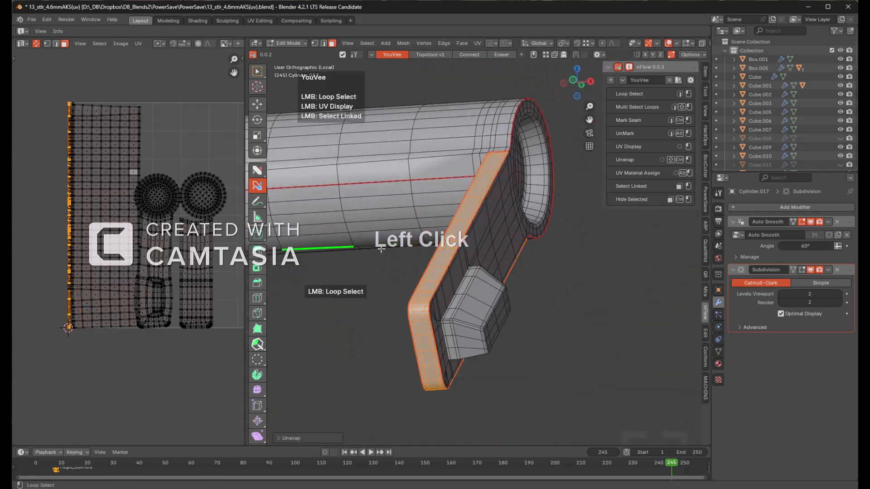
- Unwrap all of Cylinder.017 and set the unwrap method to Conformal
{"action": "left_click", "coordinate": [566, 259], "text": "ctrl+shift"}
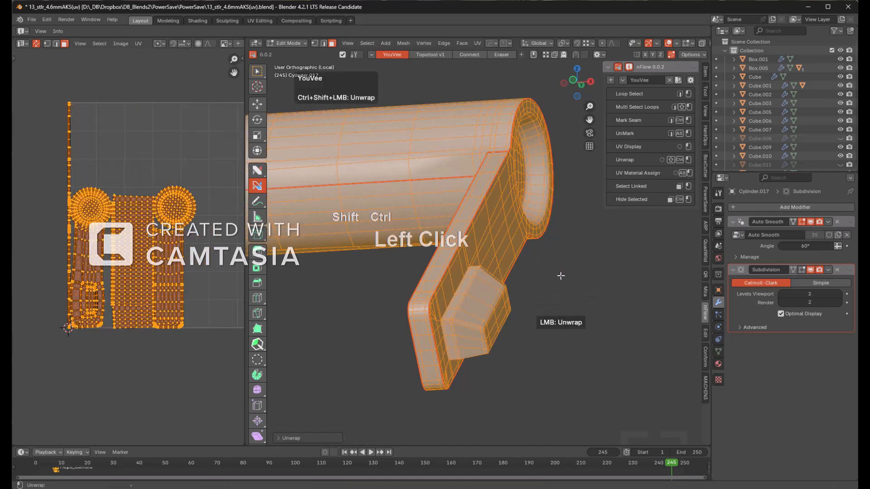
{"action": "key", "text": "F9"}
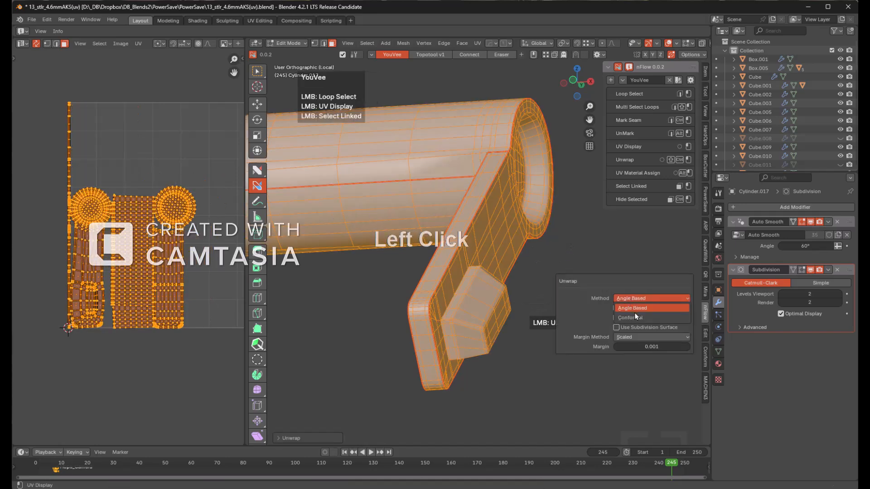
{"action": "left_click", "coordinate": [633, 317]}
- Select the arm's rim strip alone and examine the shape of its narrow island in the UV layout
{"action": "scroll", "coordinate": [126, 221], "scroll_direction": "up", "scroll_amount": 2}
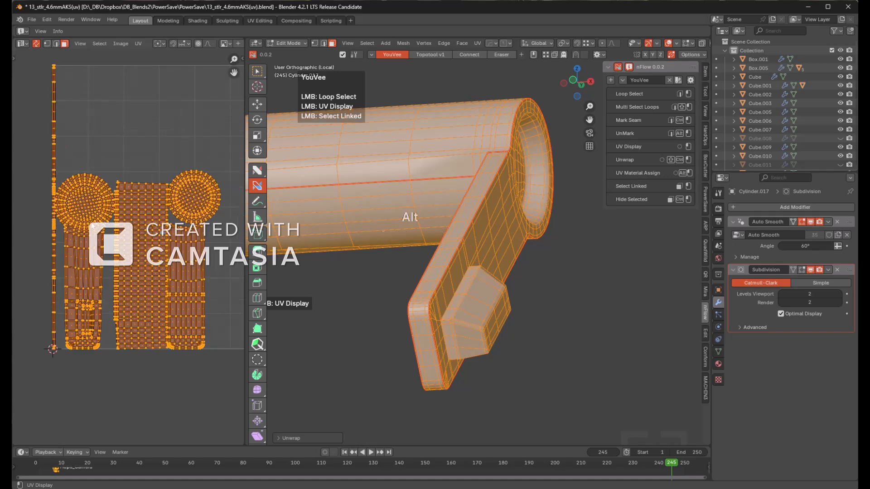
{"action": "key", "text": "a"}
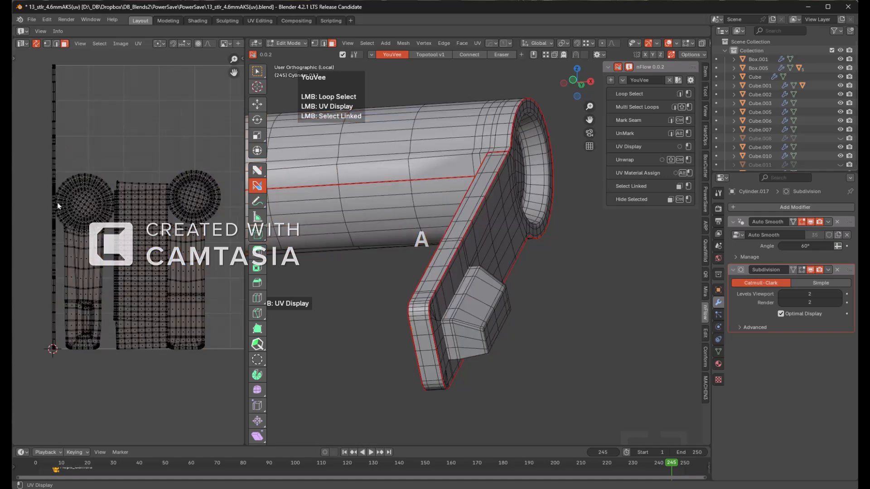
{"action": "left_click", "coordinate": [480, 187]}
{"action": "middle_click_drag", "start_coordinate": [480, 187], "coordinate": [473, 250]}
{"action": "scroll", "coordinate": [454, 246], "scroll_direction": "down", "scroll_amount": 3}
{"action": "left_click", "coordinate": [332, 222]}
{"action": "scroll", "coordinate": [213, 211], "scroll_direction": "up", "scroll_amount": 5}
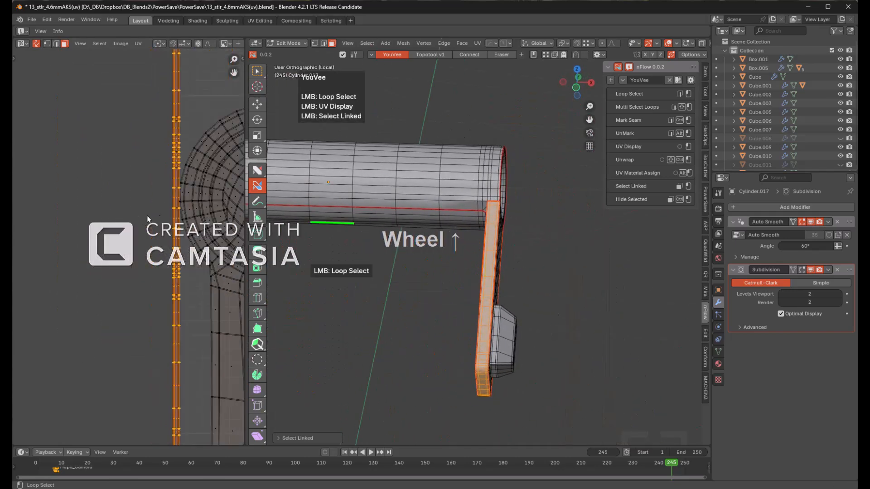
{"action": "middle_click_drag", "start_coordinate": [179, 213], "coordinate": [181, 207]}
{"action": "scroll", "coordinate": [166, 219], "scroll_direction": "down", "scroll_amount": 2}
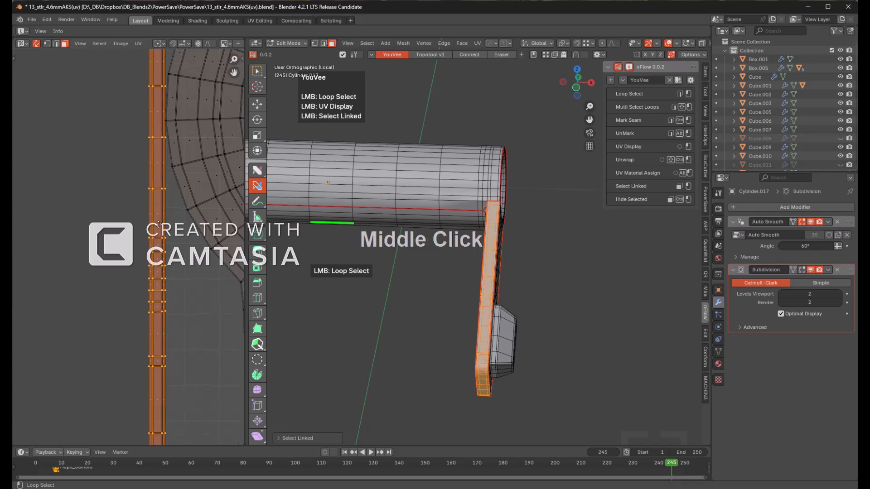
{"action": "scroll", "coordinate": [159, 221], "scroll_direction": "down", "scroll_amount": 3}
- Apply the scale of Cylinder.017 in Object Mode and unwrap the entire mesh again
{"action": "middle_click_drag", "start_coordinate": [444, 249], "coordinate": [471, 247]}
{"action": "key", "text": "Tab"}
{"action": "key", "text": "ctrl+a"}
{"action": "left_click", "coordinate": [457, 254]}
{"action": "key", "text": "Tab"}
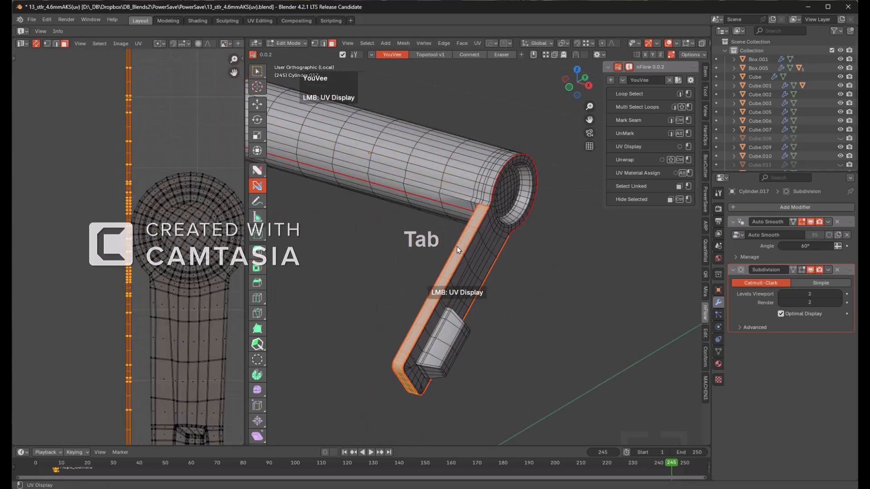
{"action": "left_click", "coordinate": [404, 247], "text": "ctrl+shift"}
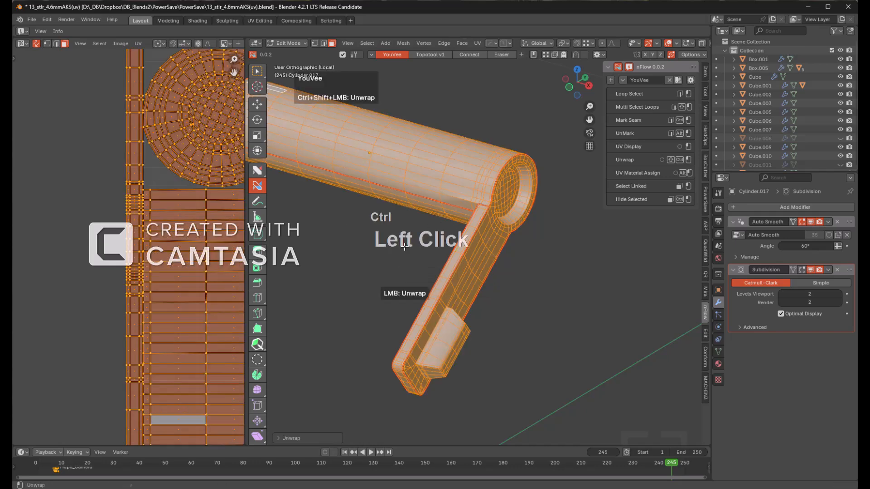
{"action": "scroll", "coordinate": [175, 248], "scroll_direction": "down", "scroll_amount": 5}
{"action": "middle_click_drag", "start_coordinate": [172, 246], "coordinate": [128, 251]}
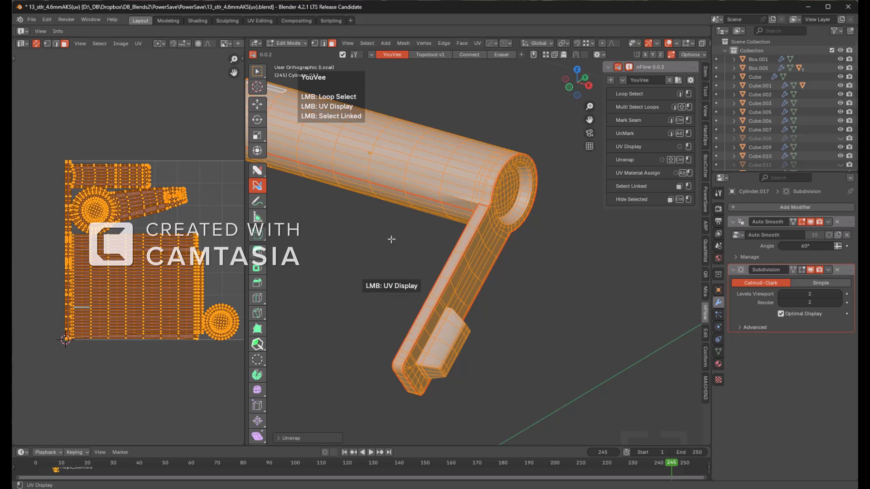
- Return Cylinder.017 to Object Mode and assign the checker UV material to it
{"action": "key", "text": "Tab"}
{"action": "key", "text": "Tab"}
{"action": "key", "text": "Tab"}
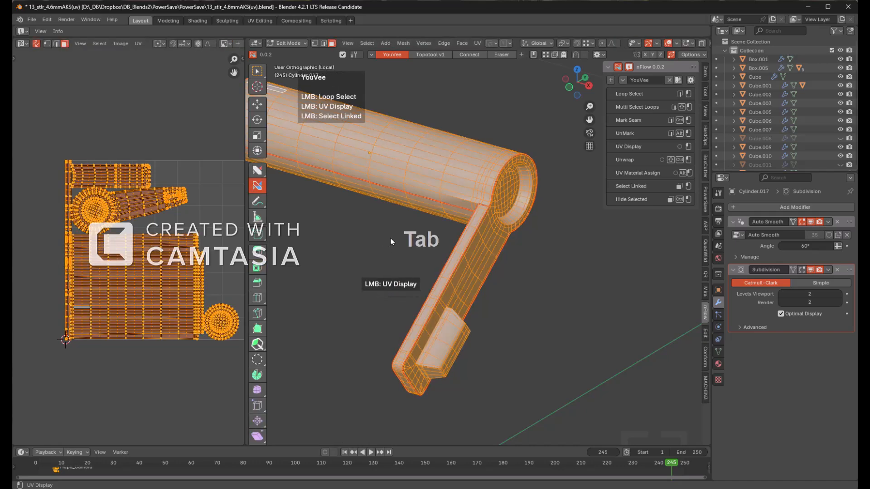
{"action": "key", "text": "Tab"}
{"action": "key", "text": "Tab"}
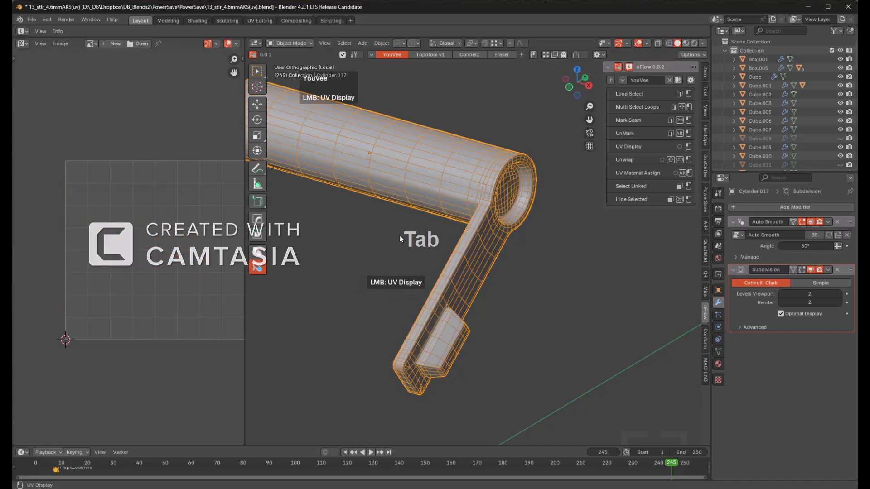
{"action": "left_click", "coordinate": [467, 236], "text": "alt"}
{"action": "middle_click_drag", "start_coordinate": [467, 235], "coordinate": [439, 225]}
{"action": "key", "text": "alt+a"}
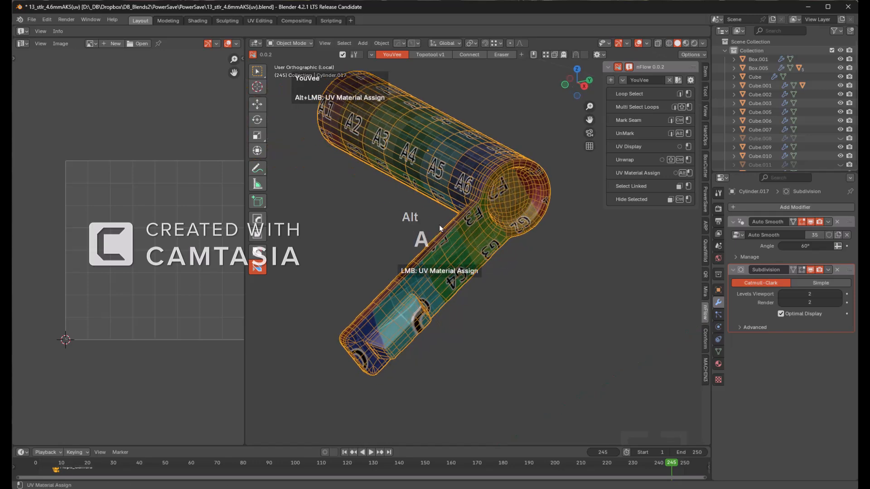
- Leave local view, try to apply the scale of all selected objects at once, and clear the selection
{"action": "key", "text": "KP_Divide"}
{"action": "scroll", "coordinate": [453, 227], "scroll_direction": "down", "scroll_amount": 10}
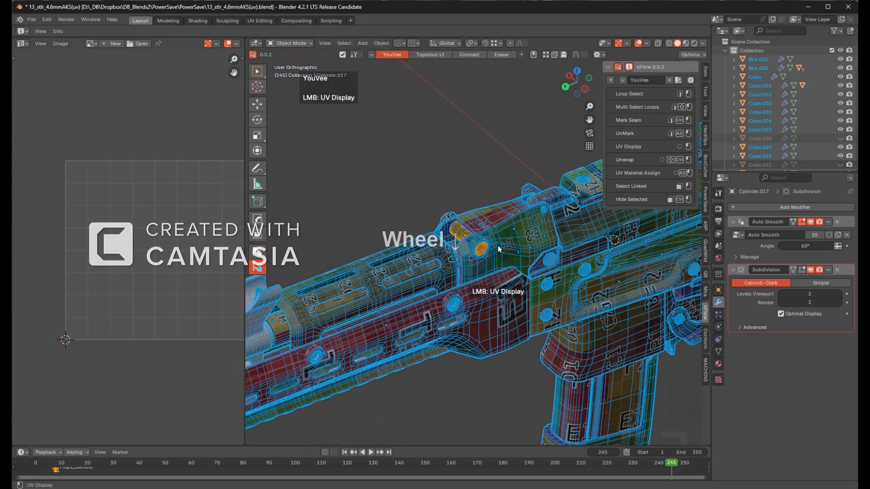
{"action": "middle_click_drag", "start_coordinate": [489, 276], "coordinate": [507, 253], "text": "shift"}
{"action": "key", "text": "ctrl+a"}
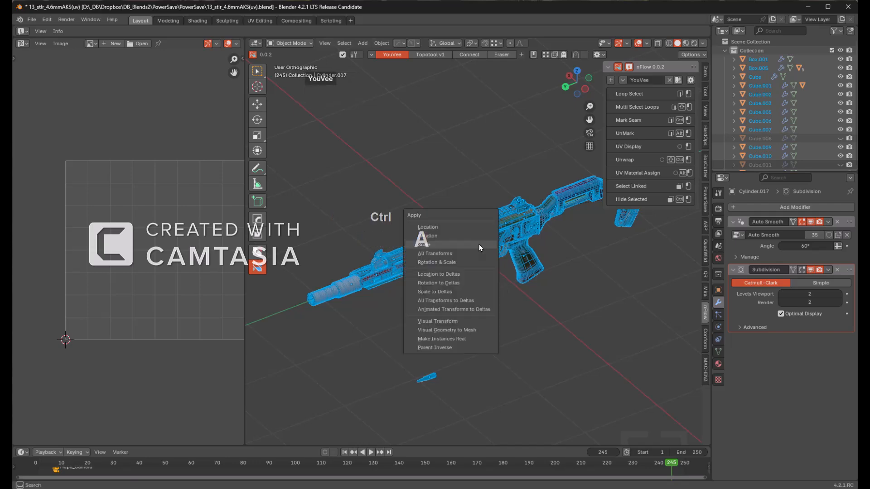
{"action": "left_click", "coordinate": [451, 246]}
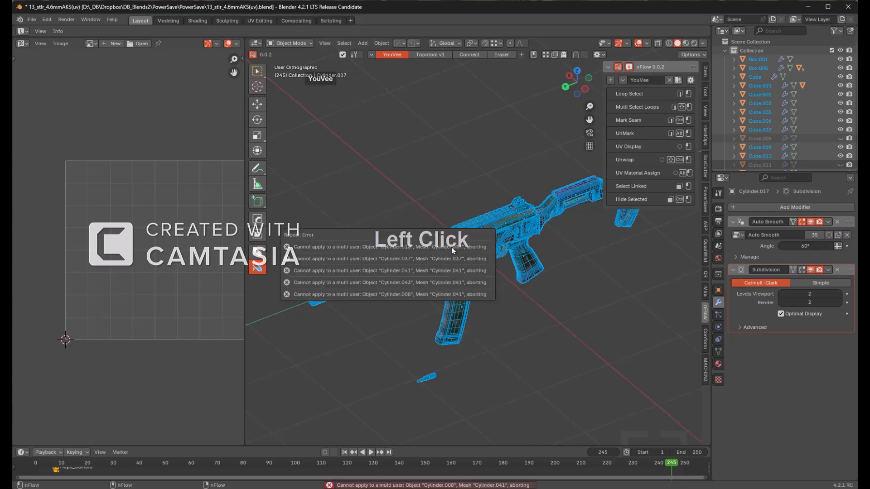
{"action": "scroll", "coordinate": [449, 249], "scroll_direction": "up", "scroll_amount": 2}
{"action": "key", "text": "alt+a"}
- Select the front sight block Cylinder.009 by itself and apply its scale
{"action": "middle_click_drag", "start_coordinate": [447, 251], "coordinate": [502, 289], "text": "shift"}
{"action": "scroll", "coordinate": [483, 245], "scroll_direction": "up", "scroll_amount": 2}
{"action": "left_click", "coordinate": [504, 287]}
{"action": "middle_click_drag", "start_coordinate": [425, 295], "coordinate": [510, 276], "text": "shift"}
{"action": "scroll", "coordinate": [498, 268], "scroll_direction": "up", "scroll_amount": 3}
{"action": "scroll", "coordinate": [485, 210], "scroll_direction": "up", "scroll_amount": 2}
{"action": "middle_click_drag", "start_coordinate": [407, 243], "coordinate": [468, 198], "text": "shift"}
{"action": "left_click", "coordinate": [486, 185]}
{"action": "key", "text": "KP_Decimal"}
{"action": "key", "text": "ctrl+a"}
{"action": "left_click", "coordinate": [461, 197]}
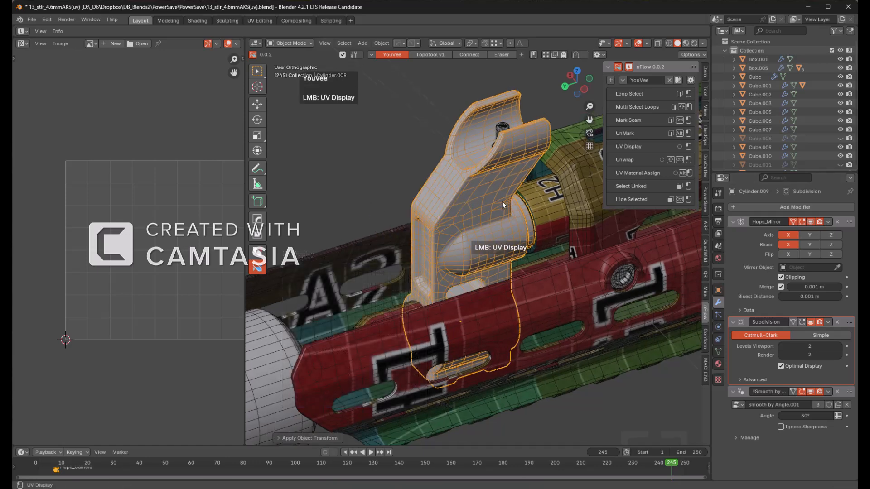
- Undo the recent changes back to the point before Cylinder.017 received its checker material
{"action": "middle_click_drag", "start_coordinate": [496, 201], "coordinate": [408, 227], "text": "shift"}
{"action": "scroll", "coordinate": [456, 208], "scroll_direction": "up", "scroll_amount": 2}
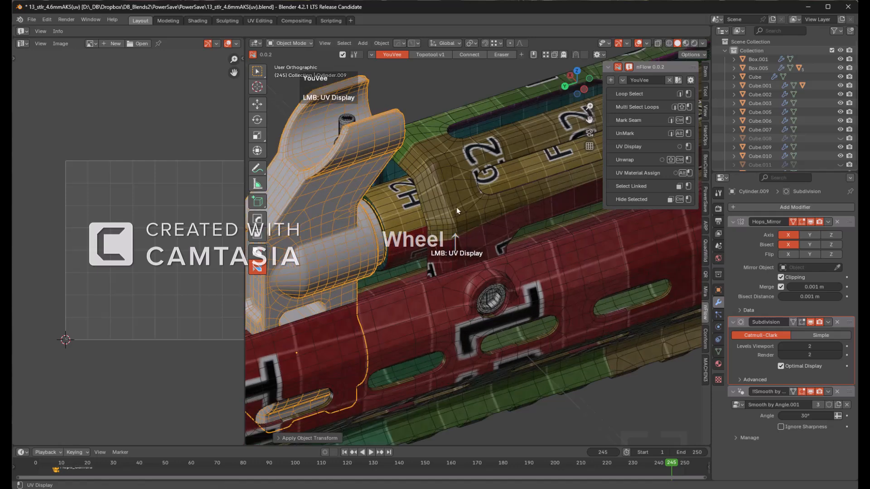
{"action": "left_click", "coordinate": [498, 205]}
{"action": "scroll", "coordinate": [497, 205], "scroll_direction": "down", "scroll_amount": 5}
{"action": "scroll", "coordinate": [498, 205], "scroll_direction": "down", "scroll_amount": 3}
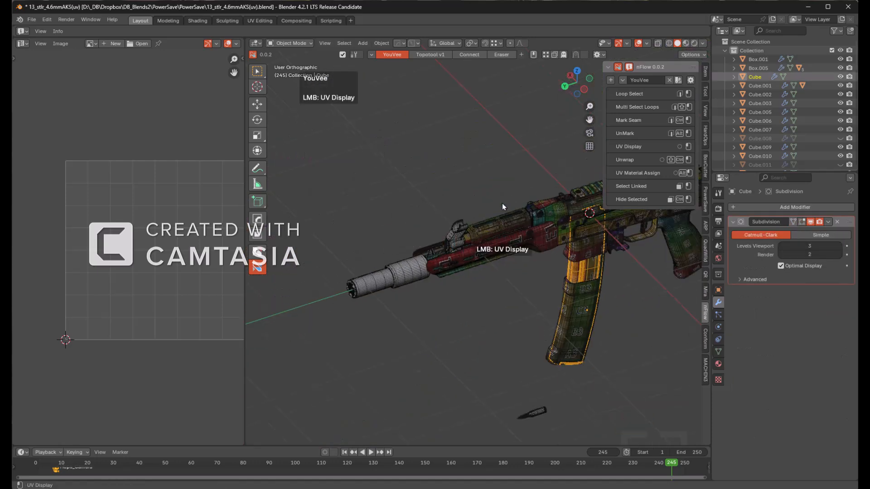
{"action": "key", "text": "ctrl+z"}
{"action": "mouse_move", "coordinate": [537, 219]}
{"action": "middle_mouse_down", "text": "shift"}
{"action": "mouse_move", "coordinate": [445, 226]}
{"action": "mouse_move", "coordinate": [531, 251]}
{"action": "mouse_move", "coordinate": [476, 254]}
{"action": "middle_mouse_up", "text": "shift"}
{"action": "scroll", "coordinate": [445, 226], "scroll_direction": "down", "scroll_amount": 3}
{"action": "key", "text": "ctrl+z"}
{"action": "scroll", "coordinate": [464, 233], "scroll_direction": "up", "scroll_amount": 1}
{"action": "key", "text": "ctrl+z"}
{"action": "key", "text": "KP_Decimal"}
{"action": "scroll", "coordinate": [487, 244], "scroll_direction": "up", "scroll_amount": 2}
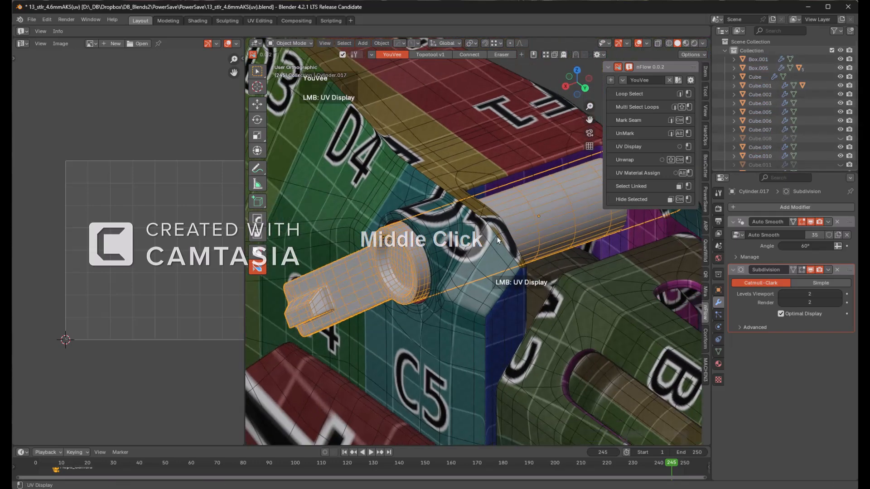
- Assign the checker UV material to Cylinder.017 again
{"action": "left_click", "coordinate": [403, 262], "text": "alt"}
{"action": "middle_click_drag", "start_coordinate": [403, 262], "coordinate": [430, 265]}
{"action": "scroll", "coordinate": [494, 271], "scroll_direction": "down", "scroll_amount": 2}
{"action": "scroll", "coordinate": [445, 284], "scroll_direction": "down", "scroll_amount": 5}
- Select the front sight block Cylinder.009, display its UV layout, and isolate it in local view
{"action": "middle_click_drag", "start_coordinate": [494, 271], "coordinate": [404, 255]}
{"action": "scroll", "coordinate": [404, 255], "scroll_direction": "down", "scroll_amount": 1}
{"action": "scroll", "coordinate": [406, 258], "scroll_direction": "up", "scroll_amount": 2}
{"action": "left_click", "coordinate": [417, 251]}
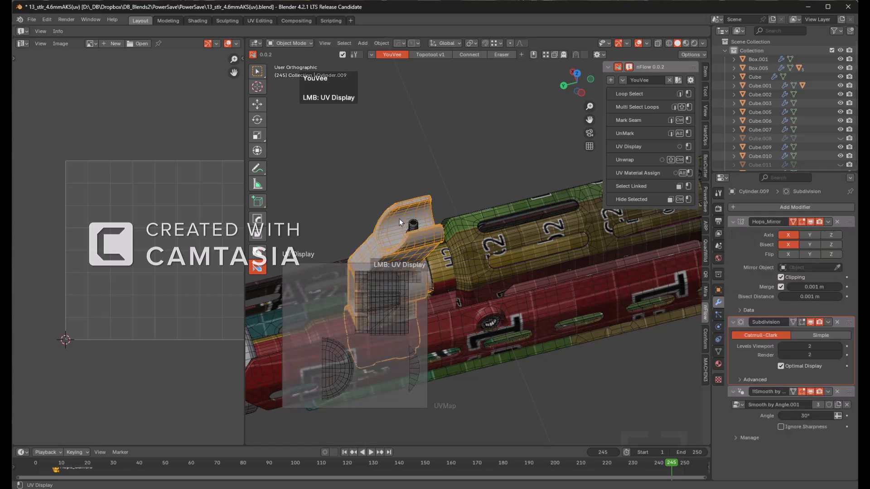
{"action": "middle_click_drag", "start_coordinate": [436, 250], "coordinate": [468, 224], "text": "shift"}
{"action": "key", "text": "KP_Divide"}
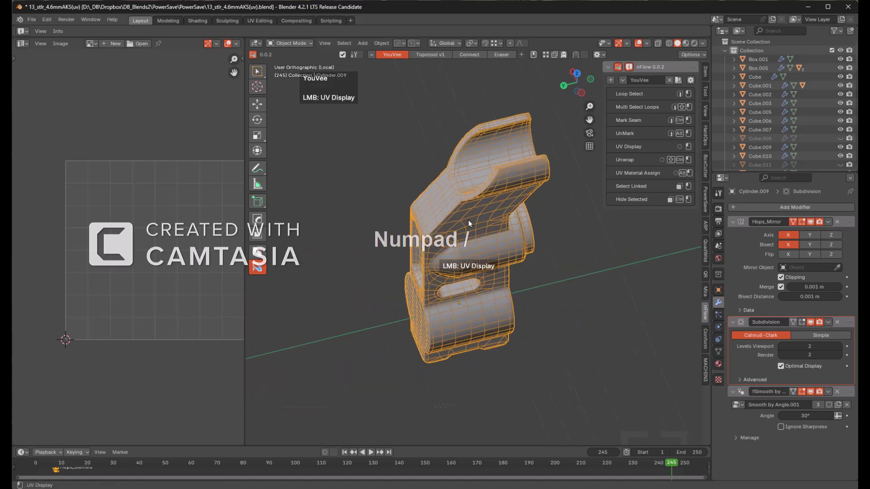
- Enter Edit Mode on Cylinder.009 and mark a seam along the outer edge loop of the sight's curved rim
{"action": "scroll", "coordinate": [473, 221], "scroll_direction": "up", "scroll_amount": 4}
{"action": "middle_click_drag", "start_coordinate": [484, 208], "coordinate": [509, 320]}
{"action": "left_click", "coordinate": [458, 218]}
{"action": "middle_click", "coordinate": [489, 213]}
{"action": "scroll", "coordinate": [431, 194], "scroll_direction": "up", "scroll_amount": 3}
{"action": "left_click", "coordinate": [425, 181]}
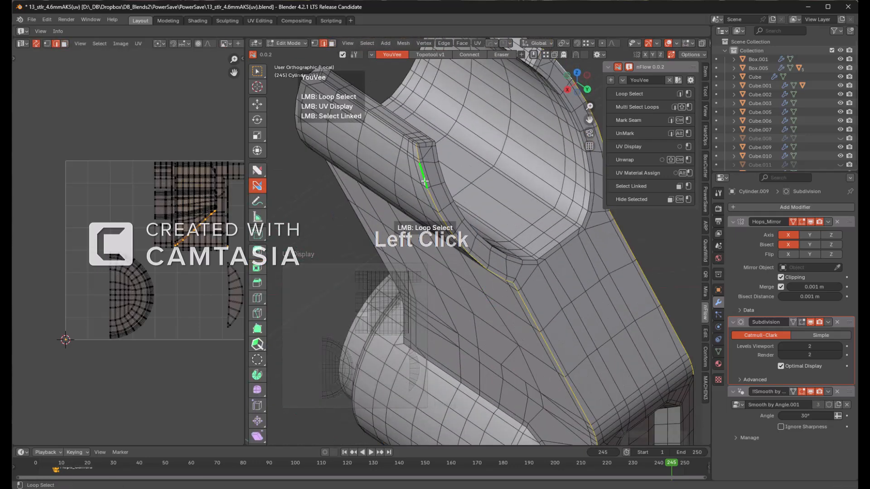
{"action": "left_click", "coordinate": [424, 181], "text": "ctrl"}
- Mark seams across the short tip edge of the curved rim and along its inner edge loop
{"action": "middle_click_drag", "start_coordinate": [425, 180], "coordinate": [429, 200]}
{"action": "scroll", "coordinate": [429, 200], "scroll_direction": "down", "scroll_amount": 1}
{"action": "scroll", "coordinate": [429, 200], "scroll_direction": "up", "scroll_amount": 5}
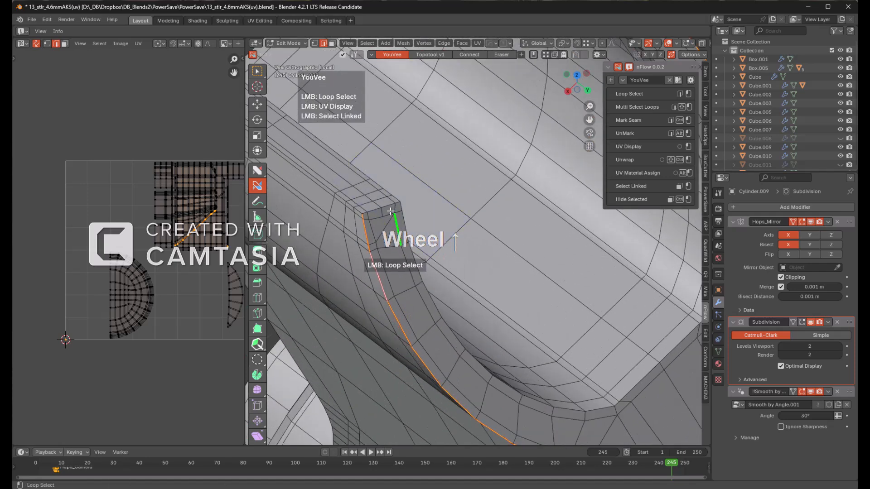
{"action": "left_click", "coordinate": [388, 208]}
{"action": "left_click", "coordinate": [388, 209], "text": "ctrl"}
{"action": "left_click", "coordinate": [399, 204]}
{"action": "left_click", "coordinate": [536, 299]}
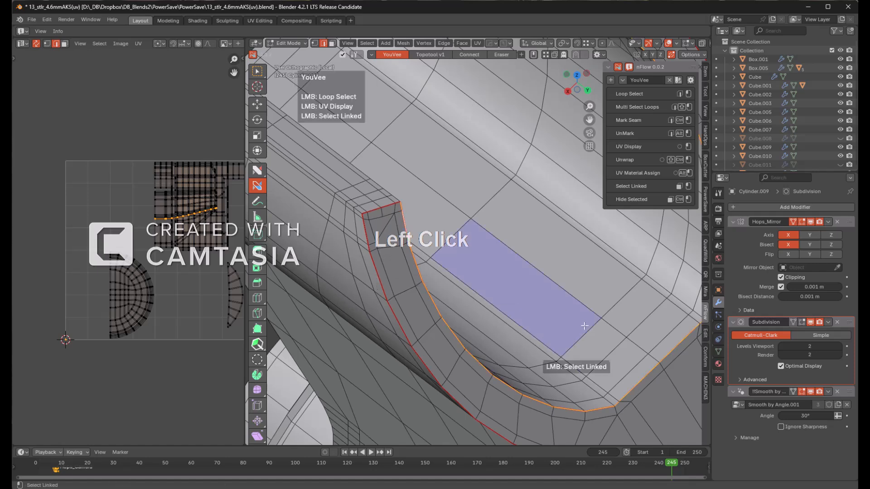
{"action": "scroll", "coordinate": [537, 299], "scroll_direction": "down", "scroll_amount": 3}
{"action": "key", "text": "alt+a"}
- Mark seams along both side edges of the recessed panel and the curved border of the round lower section
{"action": "middle_click_drag", "start_coordinate": [537, 299], "coordinate": [492, 234]}
{"action": "left_click", "coordinate": [477, 148]}
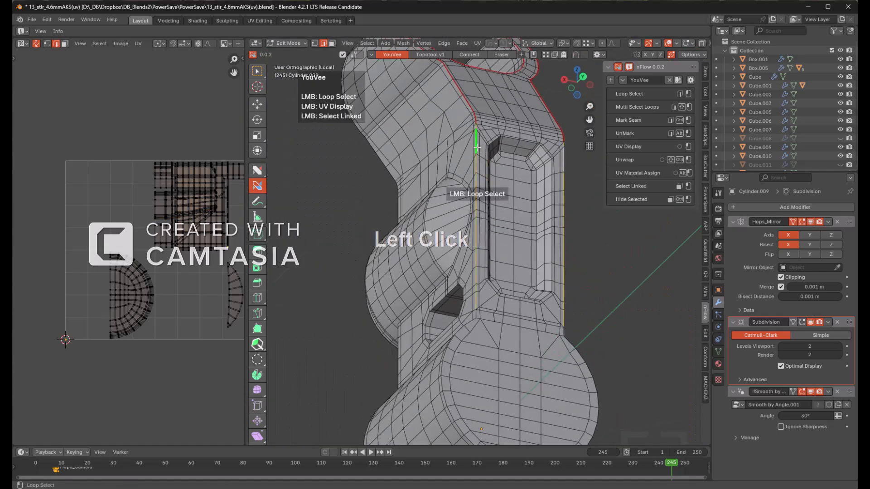
{"action": "middle_click_drag", "start_coordinate": [477, 148], "coordinate": [521, 229], "text": "shift"}
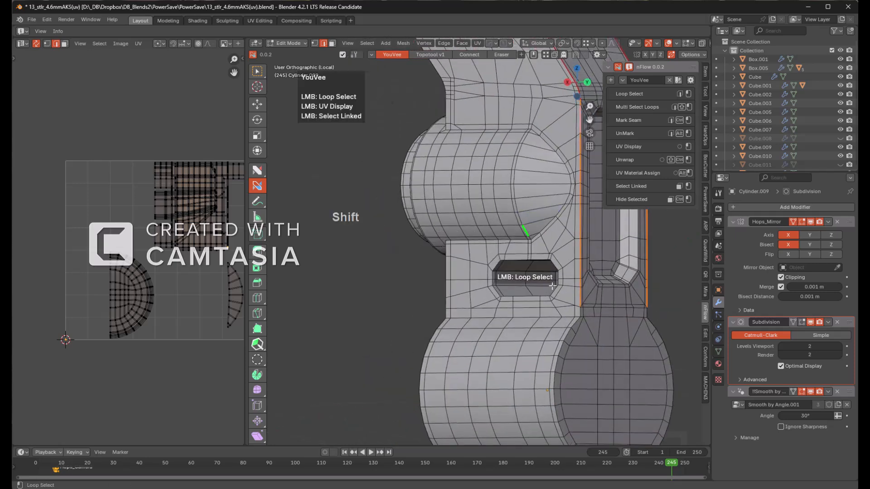
{"action": "scroll", "coordinate": [500, 246], "scroll_direction": "up", "scroll_amount": 5}
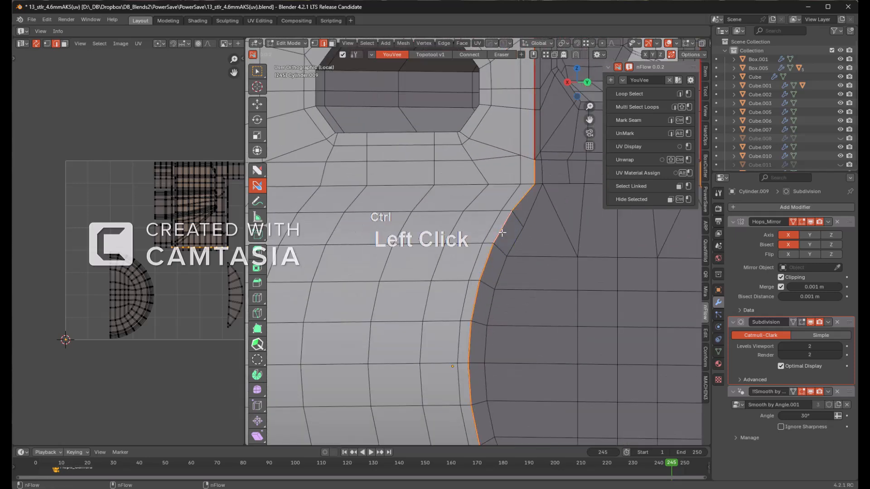
- Mark seams along the block's open bottom outline and across the lower edge beneath the round section
{"action": "scroll", "coordinate": [502, 233], "scroll_direction": "down", "scroll_amount": 5}
{"action": "scroll", "coordinate": [447, 239], "scroll_direction": "up", "scroll_amount": 7}
{"action": "left_click", "coordinate": [380, 307]}
{"action": "mouse_move", "coordinate": [380, 308]}
{"action": "middle_mouse_down"}
{"action": "mouse_move", "coordinate": [413, 284]}
{"action": "mouse_move", "coordinate": [394, 299]}
{"action": "middle_mouse_up"}
{"action": "scroll", "coordinate": [439, 258], "scroll_direction": "up", "scroll_amount": 3}
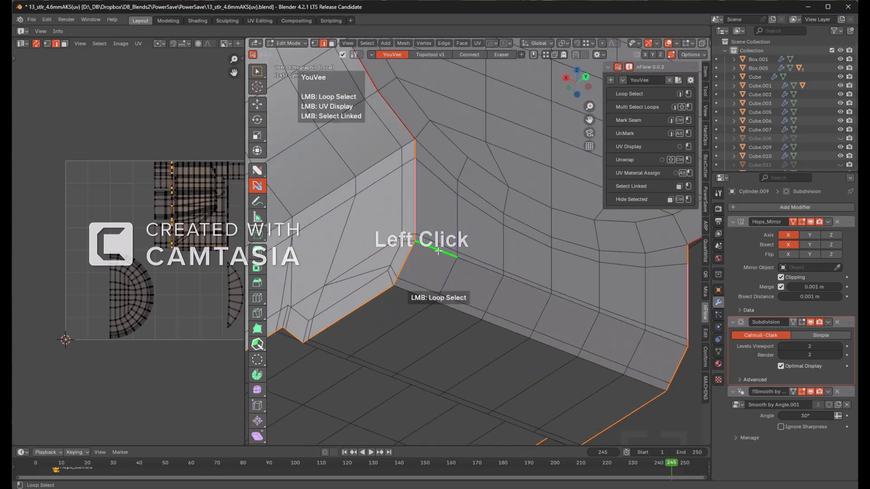
{"action": "left_click", "coordinate": [438, 252]}
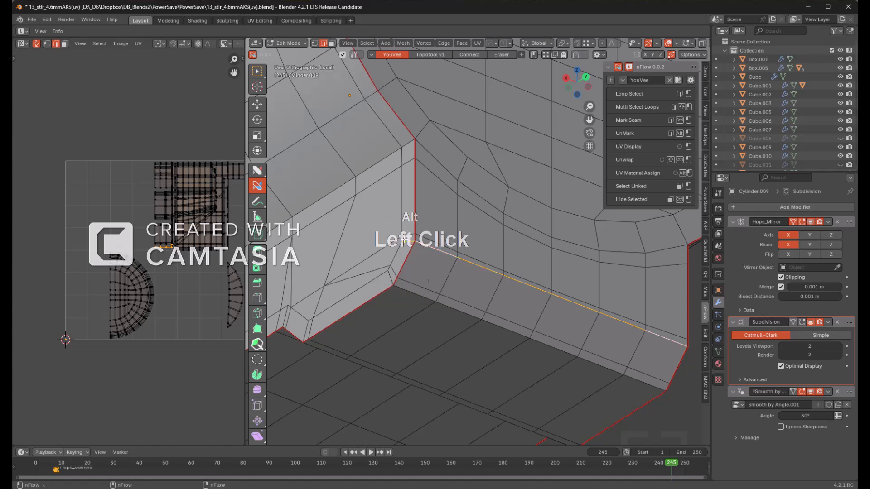
{"action": "scroll", "coordinate": [441, 243], "scroll_direction": "down", "scroll_amount": 2}
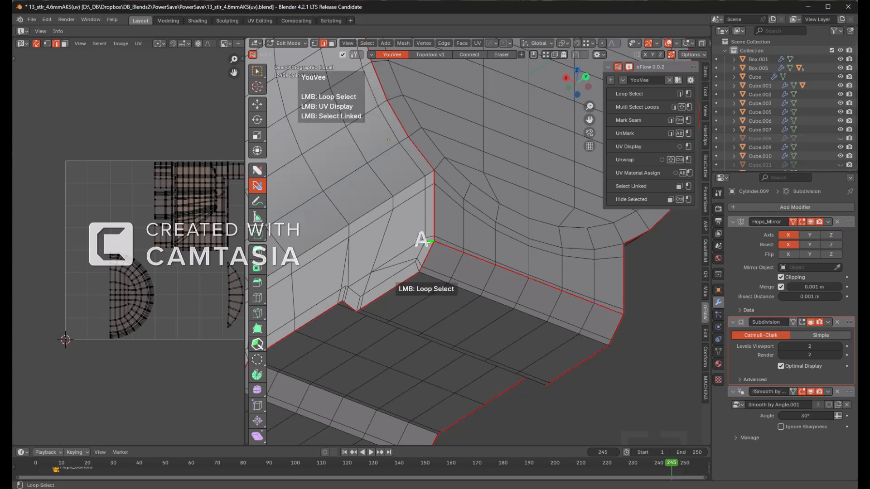
- Mark a seam around the circular outer rim at the end of the protruding cylinder
{"action": "scroll", "coordinate": [474, 235], "scroll_direction": "down", "scroll_amount": 3}
{"action": "mouse_move", "coordinate": [471, 236]}
{"action": "middle_mouse_down"}
{"action": "mouse_move", "coordinate": [495, 322]}
{"action": "mouse_move", "coordinate": [482, 277]}
{"action": "mouse_move", "coordinate": [518, 231]}
{"action": "mouse_move", "coordinate": [559, 207]}
{"action": "mouse_move", "coordinate": [460, 249]}
{"action": "middle_mouse_up"}
{"action": "scroll", "coordinate": [481, 277], "scroll_direction": "down", "scroll_amount": 3}
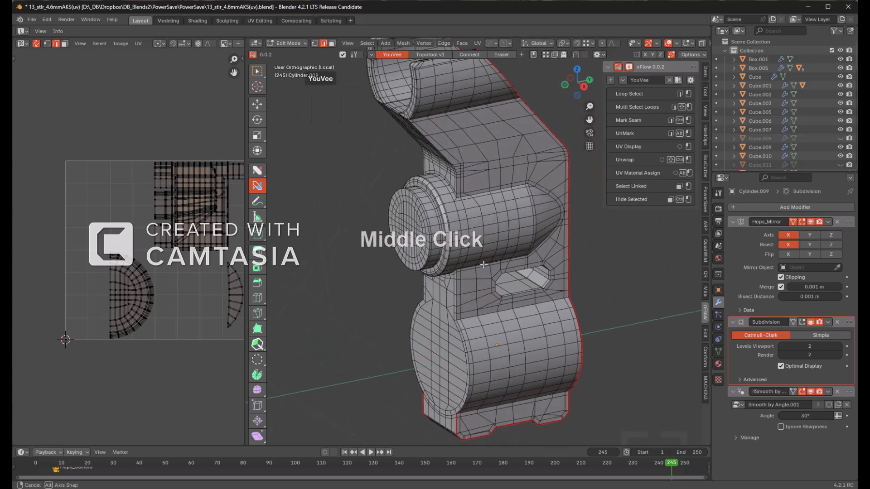
{"action": "scroll", "coordinate": [499, 253], "scroll_direction": "up", "scroll_amount": 5}
{"action": "scroll", "coordinate": [482, 235], "scroll_direction": "up", "scroll_amount": 5}
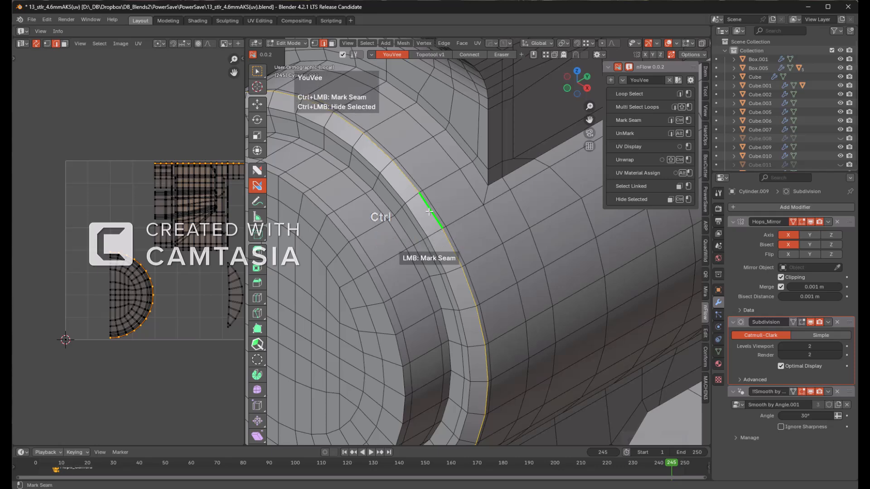
- Mark a seam around the outline of the elongated slot below the protruding cylinder
{"action": "scroll", "coordinate": [476, 258], "scroll_direction": "down", "scroll_amount": 3}
{"action": "middle_click_drag", "start_coordinate": [499, 286], "coordinate": [493, 245]}
{"action": "scroll", "coordinate": [481, 199], "scroll_direction": "down", "scroll_amount": 2}
{"action": "scroll", "coordinate": [493, 245], "scroll_direction": "up", "scroll_amount": 4}
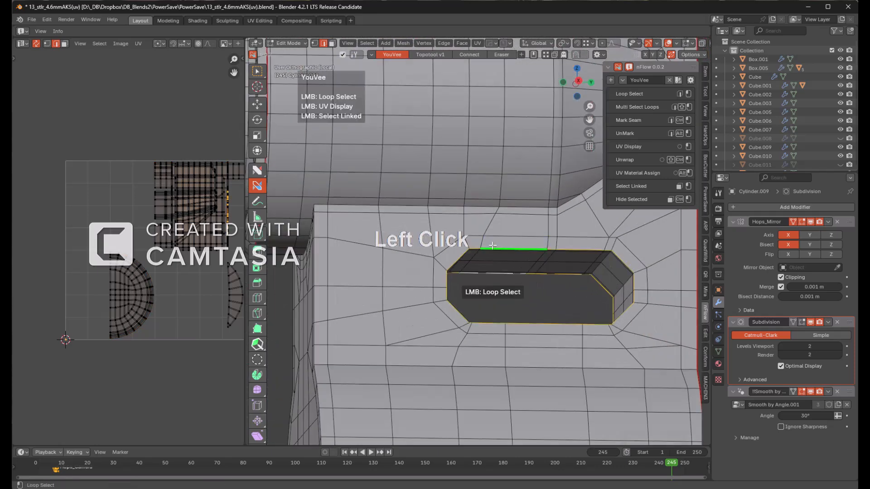
- Mark a seam on one cross edge of the slot's inner wall
{"action": "middle_click_drag", "start_coordinate": [545, 258], "coordinate": [547, 267]}
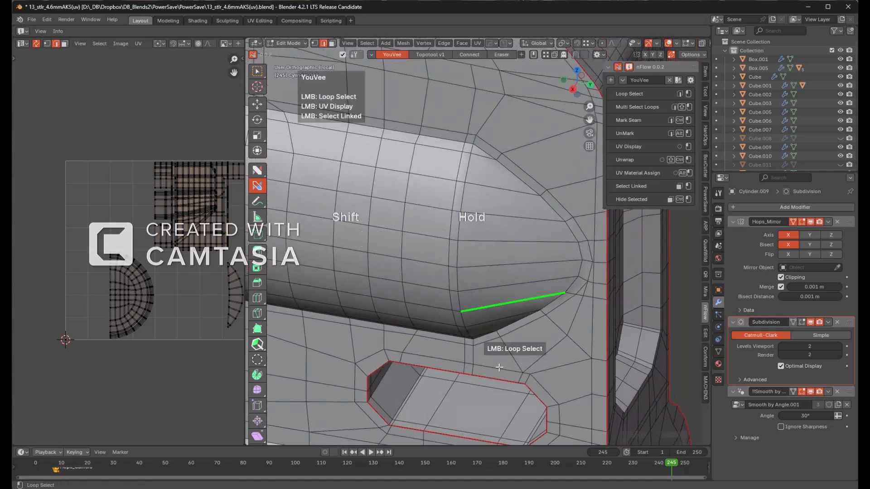
{"action": "scroll", "coordinate": [548, 270], "scroll_direction": "up", "scroll_amount": 3}
{"action": "scroll", "coordinate": [516, 303], "scroll_direction": "up", "scroll_amount": 2}
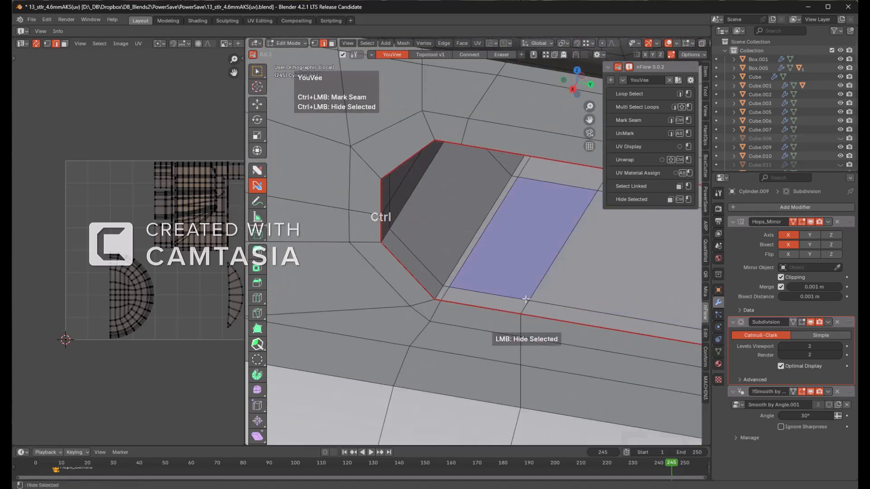
{"action": "middle_click_drag", "start_coordinate": [541, 282], "coordinate": [547, 198]}
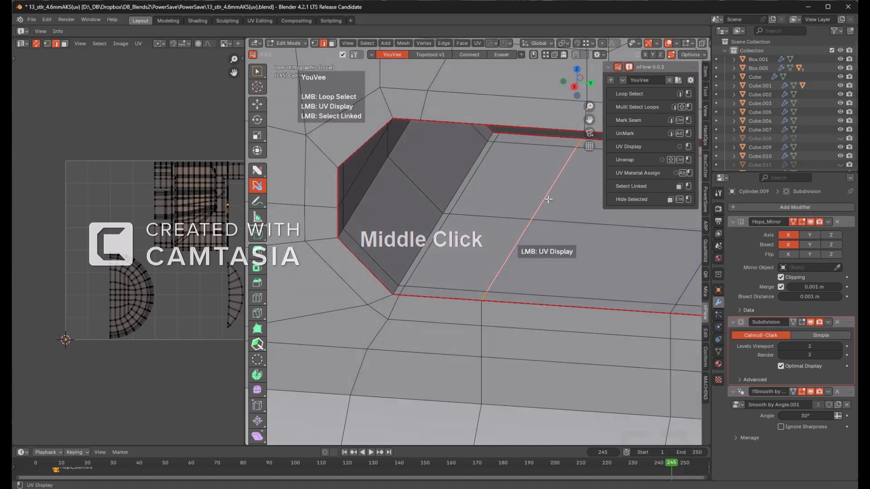
- Mark the outline of the round end face and its neck as a seam
{"action": "scroll", "coordinate": [547, 198], "scroll_direction": "down", "scroll_amount": 3}
{"action": "key", "text": "alt+a"}
{"action": "middle_click_drag", "start_coordinate": [538, 227], "coordinate": [474, 220]}
{"action": "scroll", "coordinate": [544, 244], "scroll_direction": "down", "scroll_amount": 3}
{"action": "left_click", "coordinate": [453, 299]}
{"action": "scroll", "coordinate": [482, 280], "scroll_direction": "up", "scroll_amount": 3}
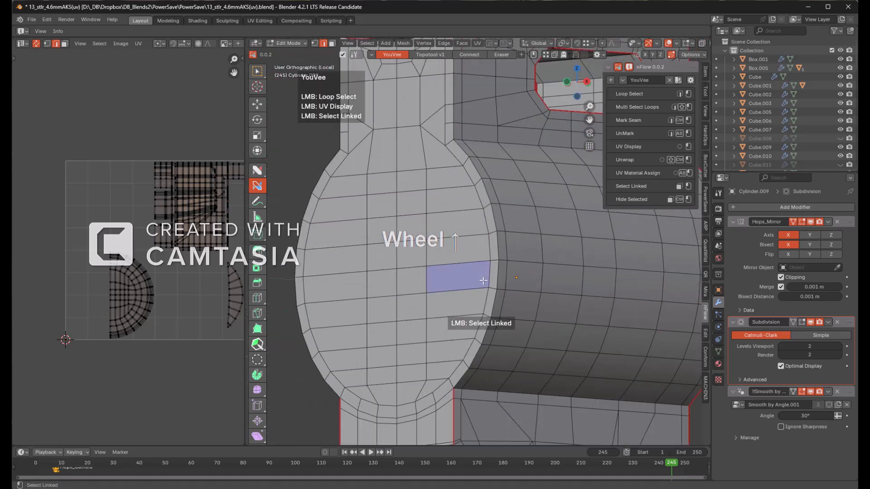
{"action": "scroll", "coordinate": [497, 280], "scroll_direction": "down", "scroll_amount": 3}
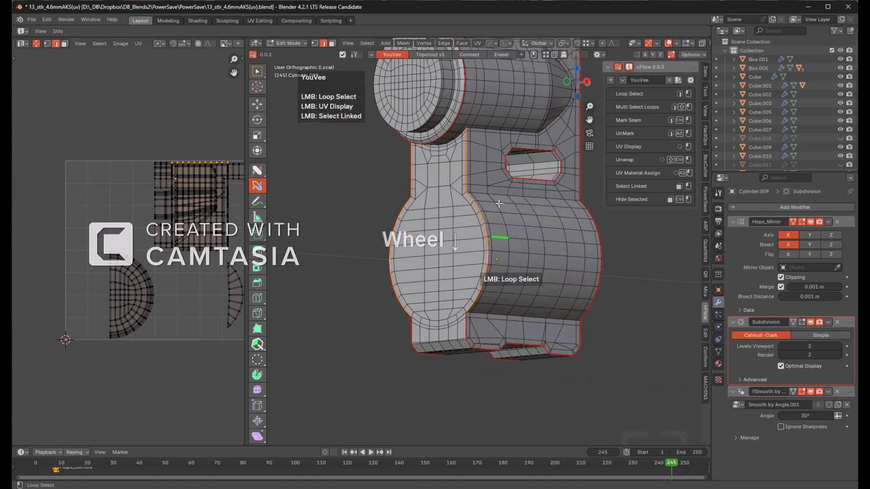
- Mark a seam along the edge loop where the round side cylinder meets the body
{"action": "scroll", "coordinate": [495, 179], "scroll_direction": "up", "scroll_amount": 2}
{"action": "middle_click_drag", "start_coordinate": [507, 240], "coordinate": [451, 196]}
{"action": "scroll", "coordinate": [478, 260], "scroll_direction": "up", "scroll_amount": 2}
{"action": "left_click", "coordinate": [483, 259]}
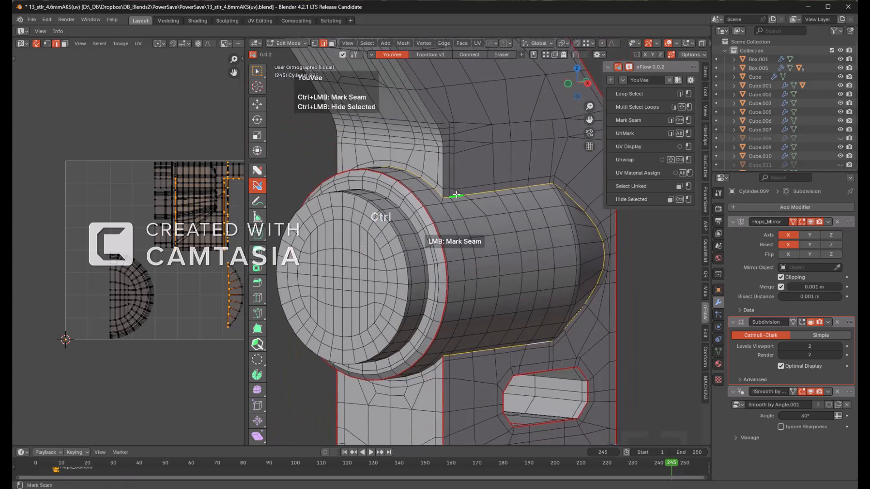
{"action": "key", "text": "alt+a"}
- Mark seams along both long edges of the sloping arm face between the cylinder and the open clip
{"action": "middle_click_drag", "start_coordinate": [449, 170], "coordinate": [503, 285], "text": "shift"}
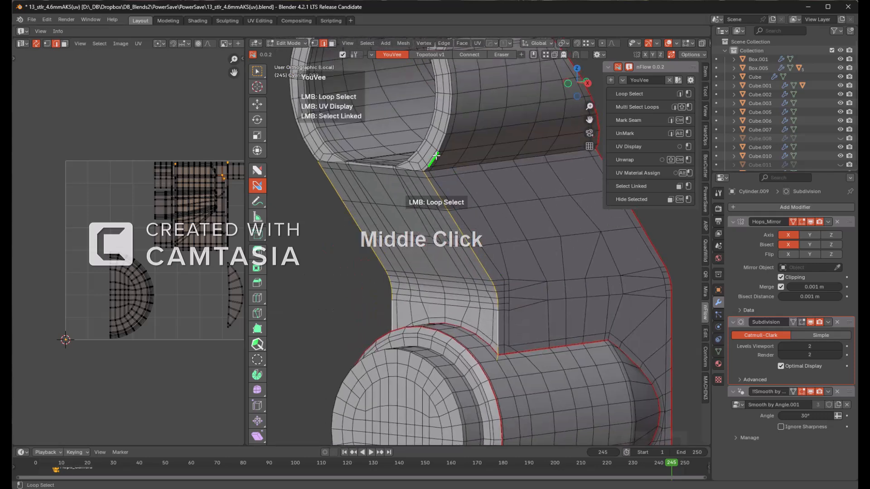
{"action": "middle_click_drag", "start_coordinate": [435, 173], "coordinate": [461, 190]}
{"action": "key", "text": "alt+a"}
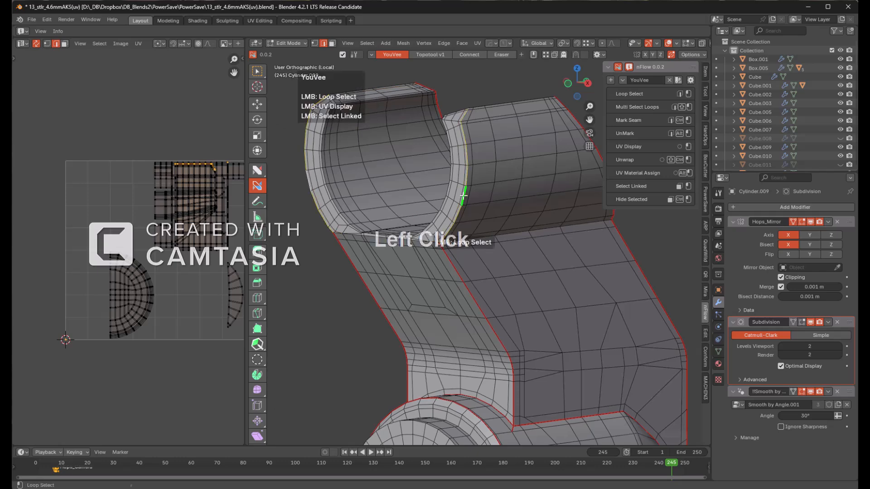
- Mark seams along the outer and inner edge loops of the clip's end rim
{"action": "scroll", "coordinate": [468, 177], "scroll_direction": "up", "scroll_amount": 5}
{"action": "key", "text": "KP_Decimal"}
{"action": "scroll", "coordinate": [534, 299], "scroll_direction": "up", "scroll_amount": 3}
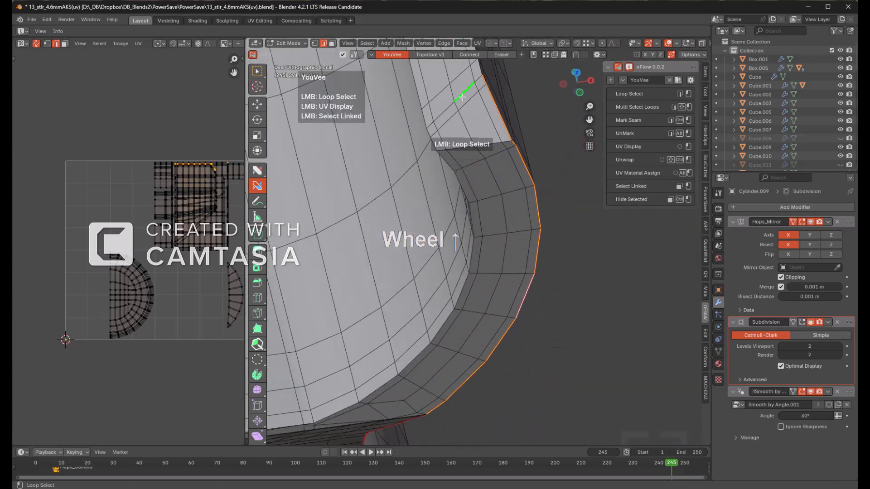
{"action": "middle_click_drag", "start_coordinate": [463, 109], "coordinate": [513, 230]}
{"action": "double_click", "coordinate": [485, 130]}
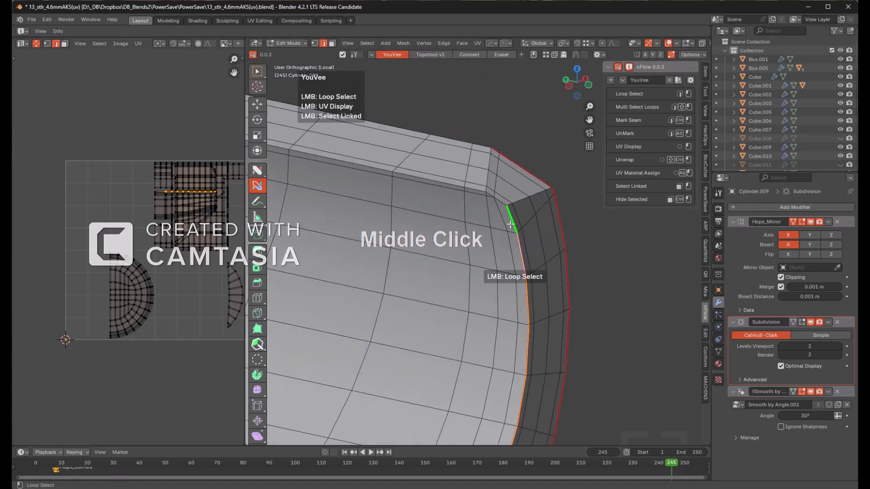
{"action": "left_click", "coordinate": [507, 202]}
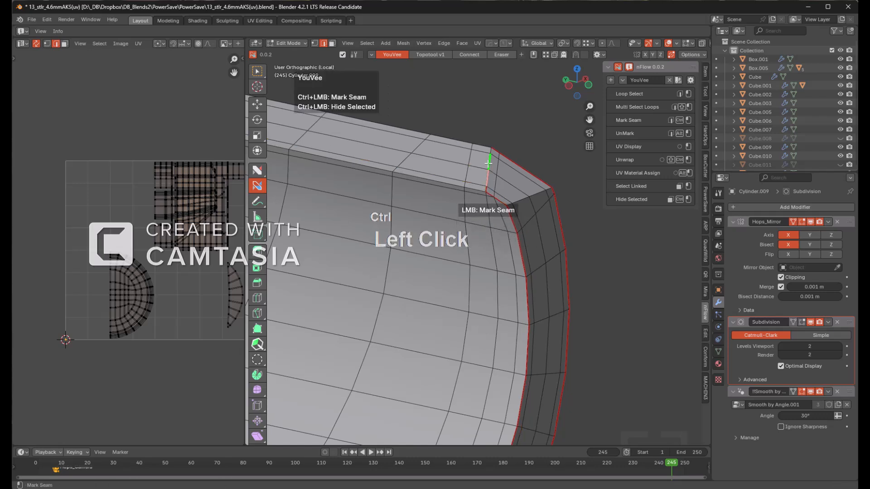
- Mark the short edges crossing the rim at the clip's tips as seams to close the rim island
{"action": "middle_click_drag", "start_coordinate": [493, 171], "coordinate": [479, 175]}
{"action": "scroll", "coordinate": [478, 175], "scroll_direction": "up", "scroll_amount": 2}
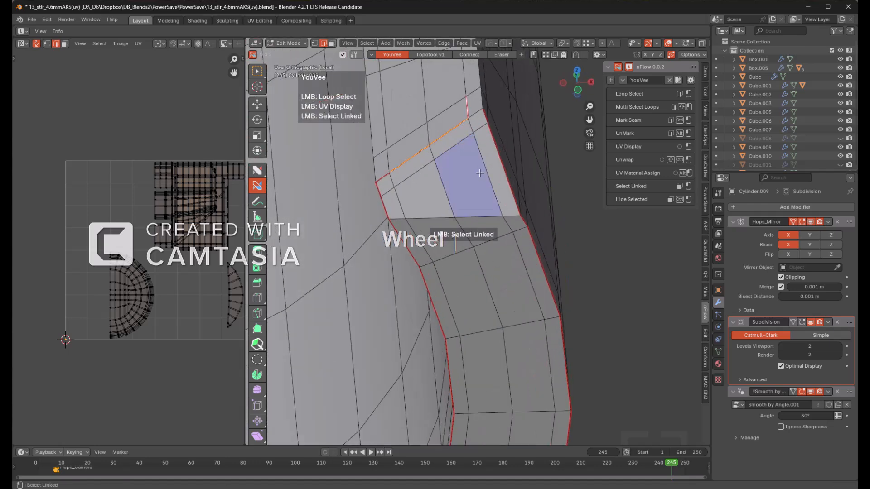
{"action": "left_click", "coordinate": [471, 111]}
{"action": "key", "text": "a"}
{"action": "scroll", "coordinate": [519, 272], "scroll_direction": "down", "scroll_amount": 4}
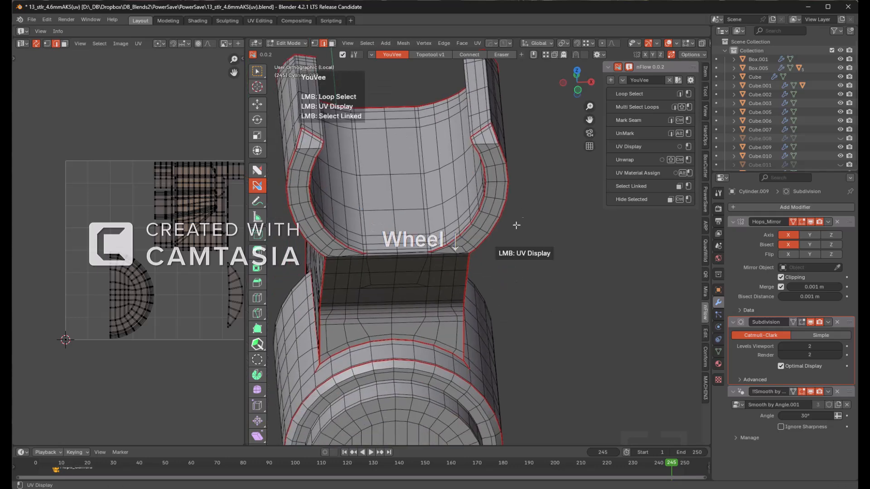
- Dissolve the redundant edges along the thin lower lip of the clip where it meets the arm
{"action": "scroll", "coordinate": [520, 217], "scroll_direction": "down", "scroll_amount": 1}
{"action": "middle_click_drag", "start_coordinate": [520, 217], "coordinate": [498, 190]}
{"action": "middle_click_drag", "start_coordinate": [492, 245], "coordinate": [474, 278]}
{"action": "scroll", "coordinate": [475, 276], "scroll_direction": "up", "scroll_amount": 4}
{"action": "scroll", "coordinate": [478, 249], "scroll_direction": "up", "scroll_amount": 6}
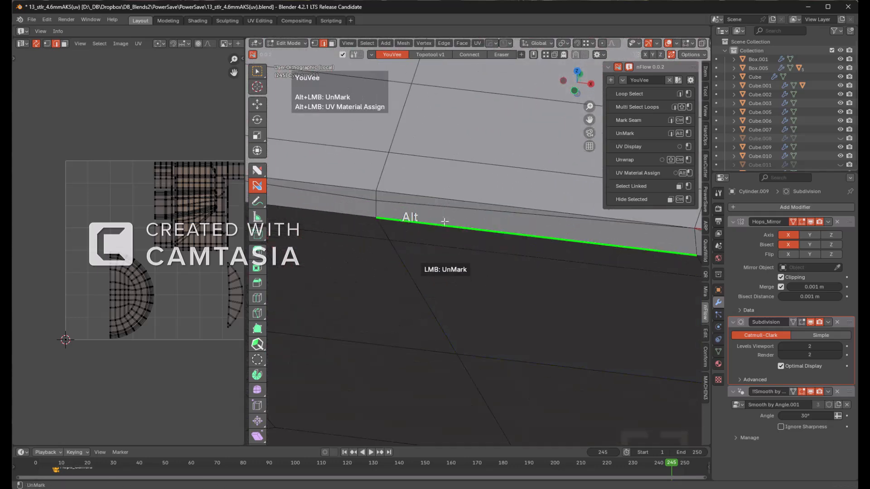
{"action": "middle_click_drag", "start_coordinate": [432, 206], "coordinate": [528, 239]}
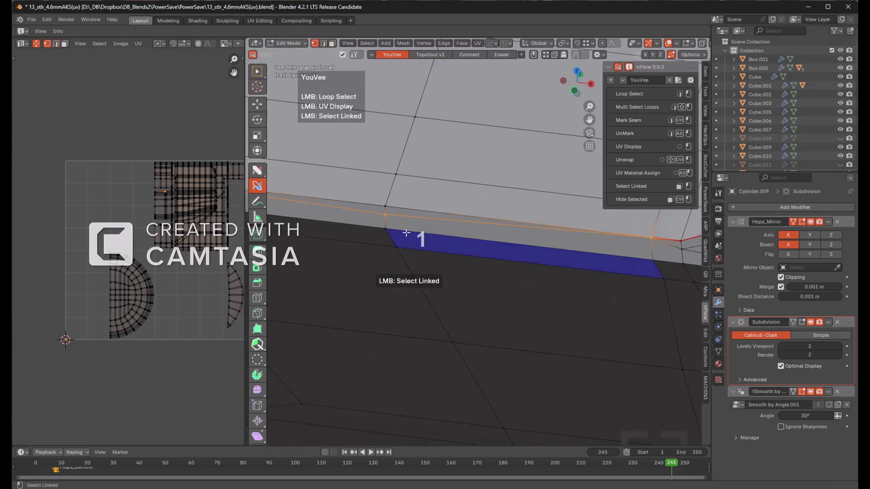
{"action": "left_click", "coordinate": [533, 224]}
{"action": "key", "text": "1"}
{"action": "key", "text": "w"}
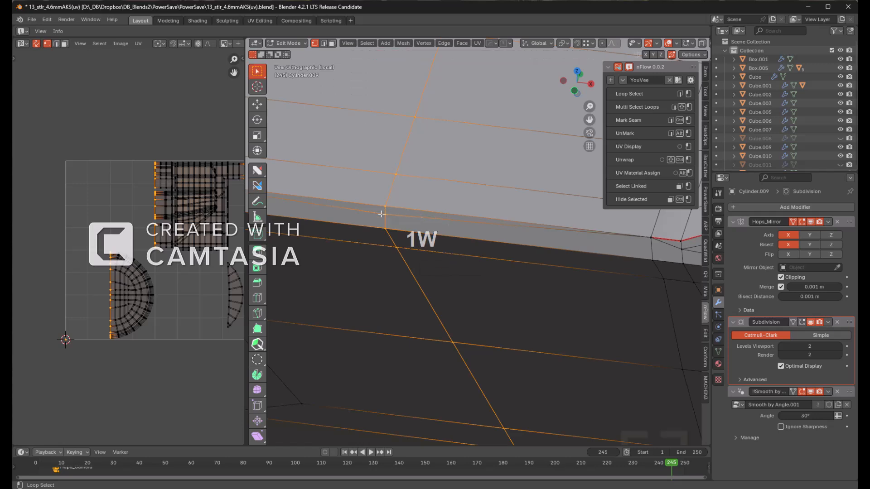
{"action": "left_click", "coordinate": [380, 217]}
{"action": "middle_click_drag", "start_coordinate": [383, 216], "coordinate": [352, 233], "text": "shift"}
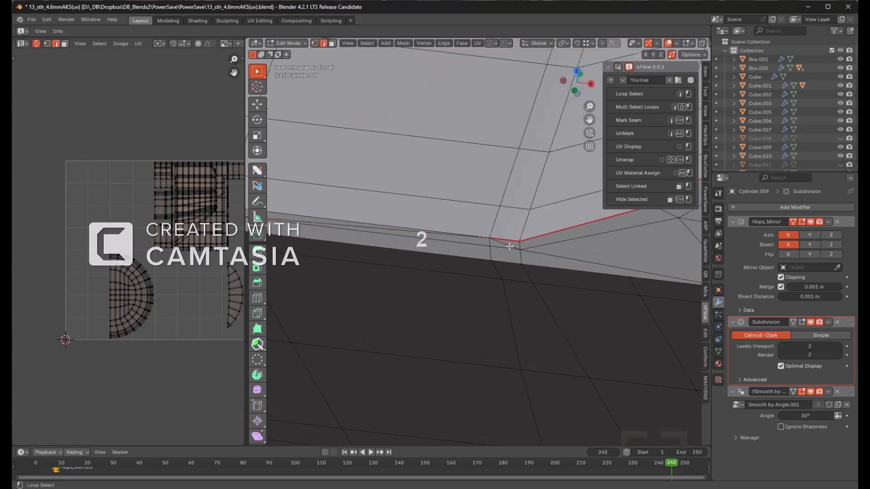
{"action": "middle_click_drag", "start_coordinate": [432, 241], "coordinate": [493, 236], "text": "shift"}
{"action": "left_click", "coordinate": [511, 217], "text": "shift"}
{"action": "key", "text": "ctrl+x"}
- Dissolve the leftover short edges on the lower lip beside the inner seam's corner
{"action": "scroll", "coordinate": [511, 218], "scroll_direction": "down", "scroll_amount": 3}
{"action": "middle_click_drag", "start_coordinate": [454, 245], "coordinate": [508, 236], "text": "shift"}
{"action": "middle_click_drag", "start_coordinate": [564, 268], "coordinate": [538, 252], "text": "shift"}
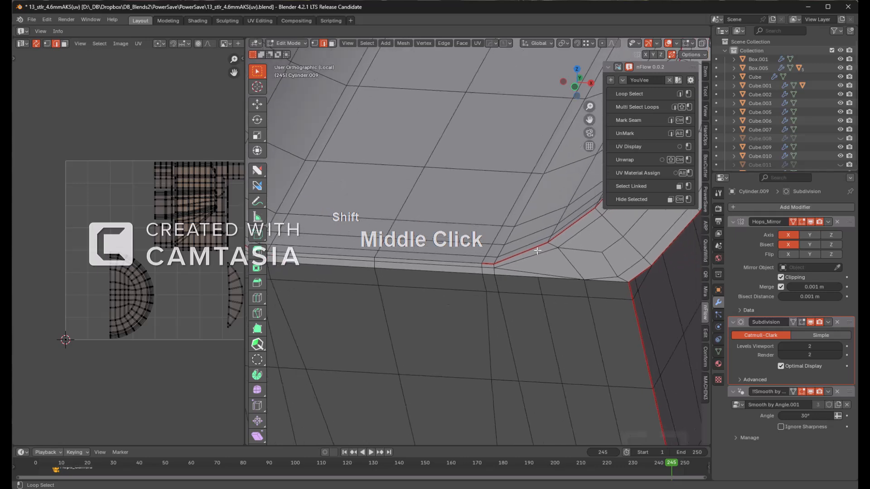
{"action": "scroll", "coordinate": [535, 270], "scroll_direction": "up", "scroll_amount": 1}
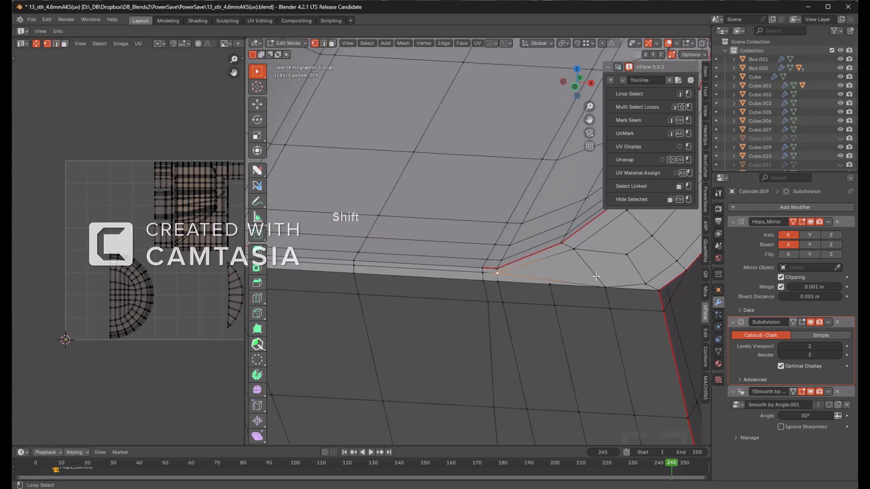
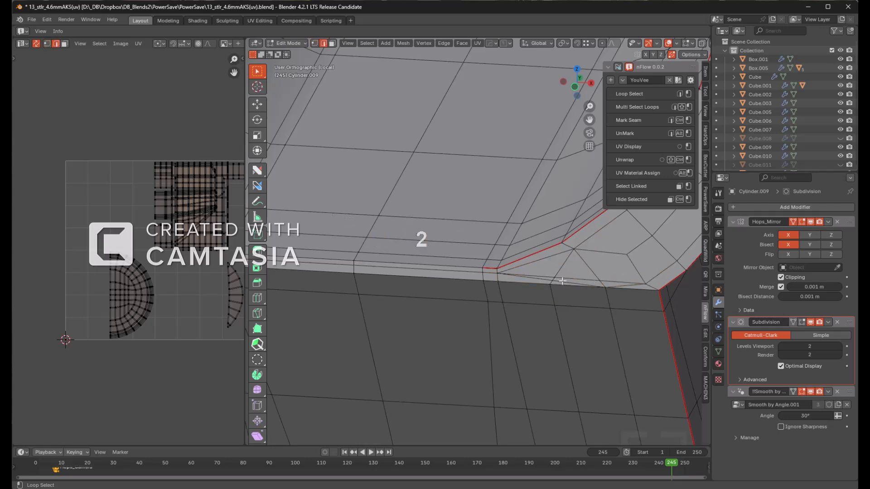
{"action": "left_click", "coordinate": [618, 285]}
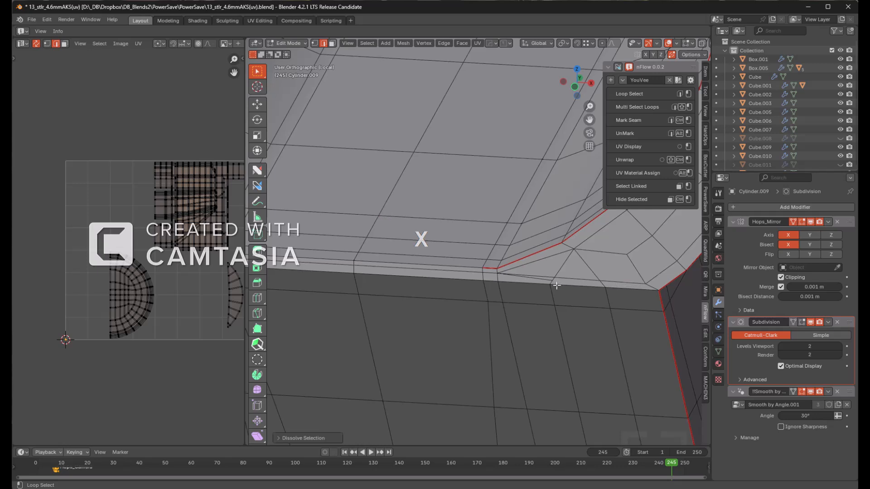
{"action": "left_click", "coordinate": [563, 269], "text": "ctrl"}
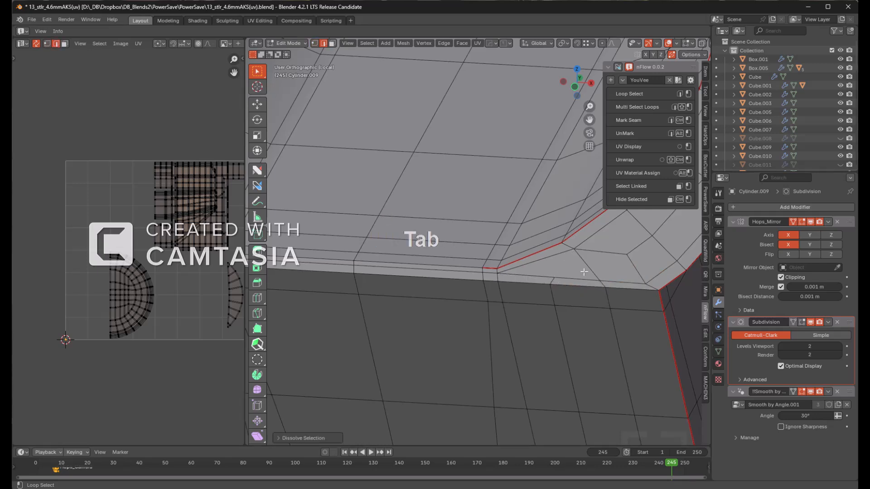
{"action": "key", "text": "Tab"}
{"action": "key", "text": "Tab"}
{"action": "scroll", "coordinate": [521, 282], "scroll_direction": "up", "scroll_amount": 1}
{"action": "scroll", "coordinate": [528, 277], "scroll_direction": "down", "scroll_amount": 2}
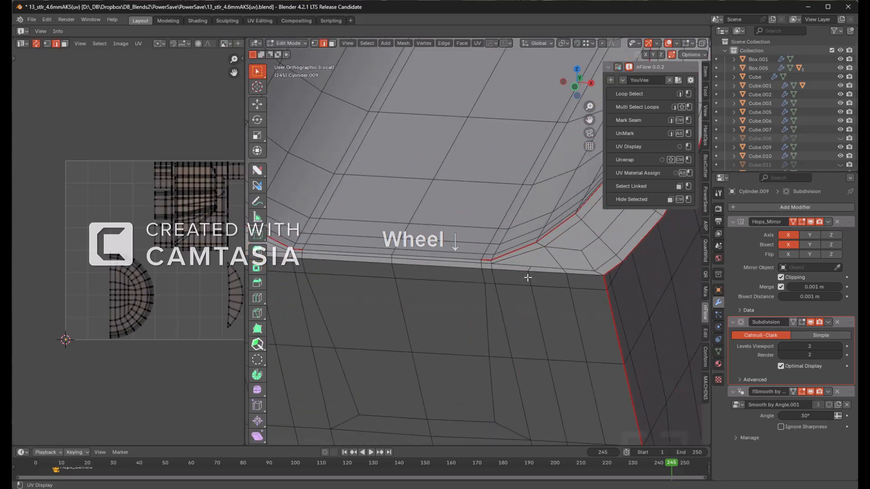
- Mark the lower outer edge between the clip's lip and the arm as a seam with the YouVee tool
{"action": "left_click", "coordinate": [529, 272], "text": "alt"}
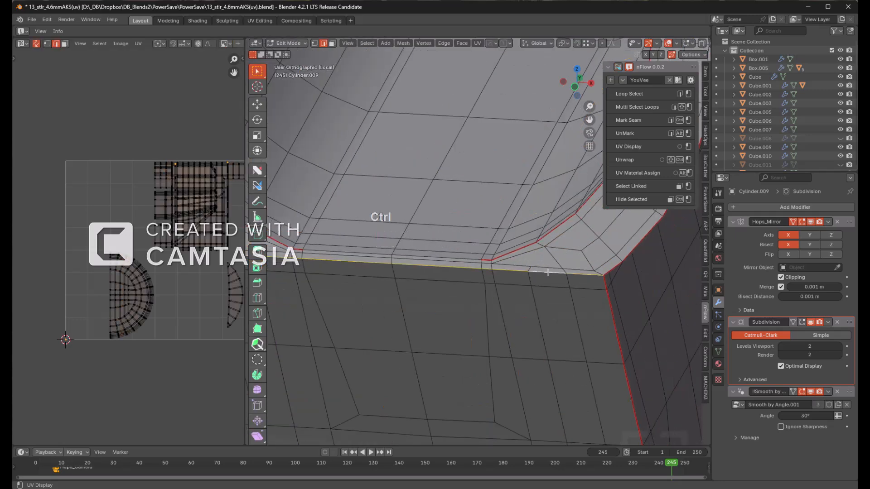
{"action": "left_click", "coordinate": [625, 67]}
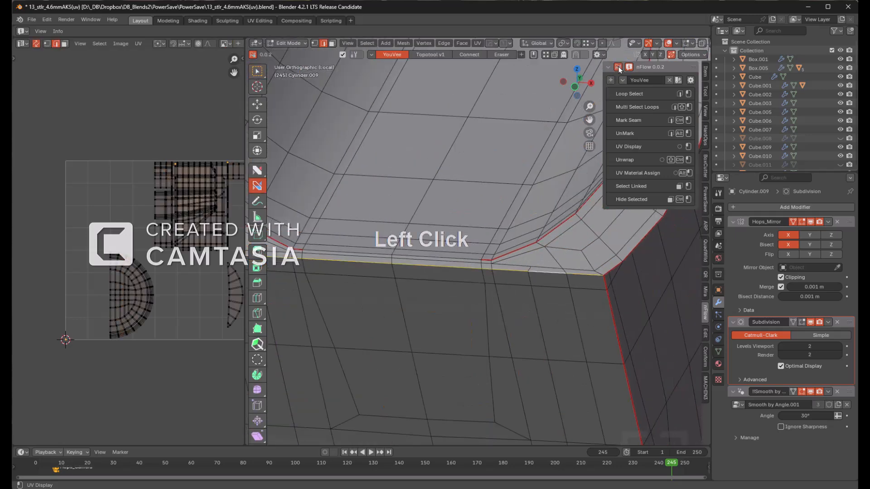
{"action": "key", "text": "ctrl"}
{"action": "left_click", "coordinate": [547, 273], "text": "ctrl"}
- Mark a seam along the inner edge of the lower lip and clear the selection
{"action": "scroll", "coordinate": [534, 266], "scroll_direction": "down", "scroll_amount": 2}
{"action": "mouse_move", "coordinate": [535, 266]}
{"action": "middle_mouse_down"}
{"action": "mouse_move", "coordinate": [563, 287]}
{"action": "mouse_move", "coordinate": [534, 275]}
{"action": "middle_mouse_up"}
{"action": "key", "text": "KP_1"}
{"action": "left_click", "coordinate": [507, 233], "text": "ctrl"}
{"action": "key", "text": "alt+a"}
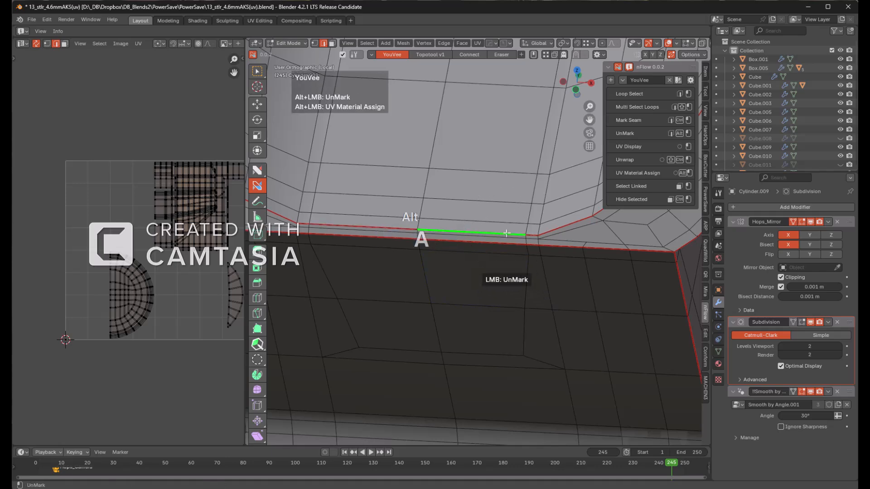
- Unmark the seam along the lower outer edge joining the clip's rim to the arm face
{"action": "scroll", "coordinate": [507, 236], "scroll_direction": "down", "scroll_amount": 4}
{"action": "scroll", "coordinate": [435, 311], "scroll_direction": "down", "scroll_amount": 2}
{"action": "mouse_move", "coordinate": [508, 240]}
{"action": "middle_mouse_down", "text": "shift"}
{"action": "mouse_move", "coordinate": [435, 311]}
{"action": "mouse_move", "coordinate": [519, 258]}
{"action": "mouse_move", "coordinate": [531, 214]}
{"action": "mouse_move", "coordinate": [456, 292]}
{"action": "mouse_move", "coordinate": [497, 259]}
{"action": "mouse_move", "coordinate": [501, 232]}
{"action": "middle_mouse_up", "text": "shift"}
{"action": "scroll", "coordinate": [514, 246], "scroll_direction": "up", "scroll_amount": 3}
{"action": "scroll", "coordinate": [513, 255], "scroll_direction": "down", "scroll_amount": 4}
{"action": "scroll", "coordinate": [509, 218], "scroll_direction": "down", "scroll_amount": 2, "text": "shift"}
{"action": "scroll", "coordinate": [472, 271], "scroll_direction": "up", "scroll_amount": 2}
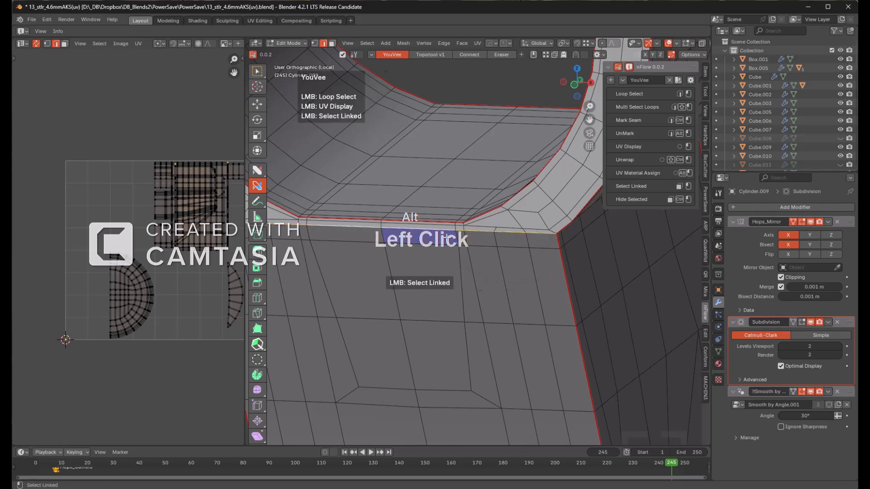
- Mark a seam along the long inner edge at the clip's opening
{"action": "scroll", "coordinate": [478, 250], "scroll_direction": "down", "scroll_amount": 5}
{"action": "middle_click_drag", "start_coordinate": [482, 249], "coordinate": [399, 254]}
{"action": "middle_click_drag", "start_coordinate": [522, 246], "coordinate": [542, 213], "text": "shift"}
{"action": "middle_click_drag", "start_coordinate": [541, 190], "coordinate": [517, 261], "text": "shift"}
{"action": "scroll", "coordinate": [442, 221], "scroll_direction": "up", "scroll_amount": 2}
{"action": "scroll", "coordinate": [517, 261], "scroll_direction": "up", "scroll_amount": 4}
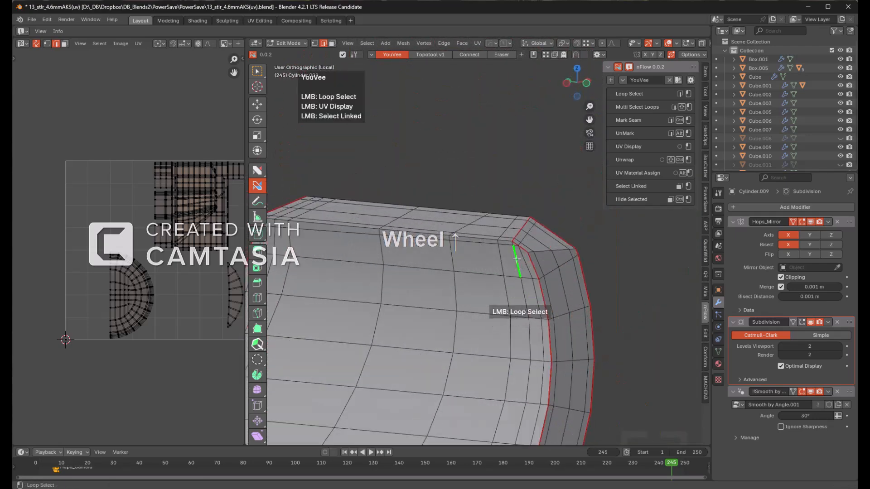
{"action": "left_click", "coordinate": [483, 236]}
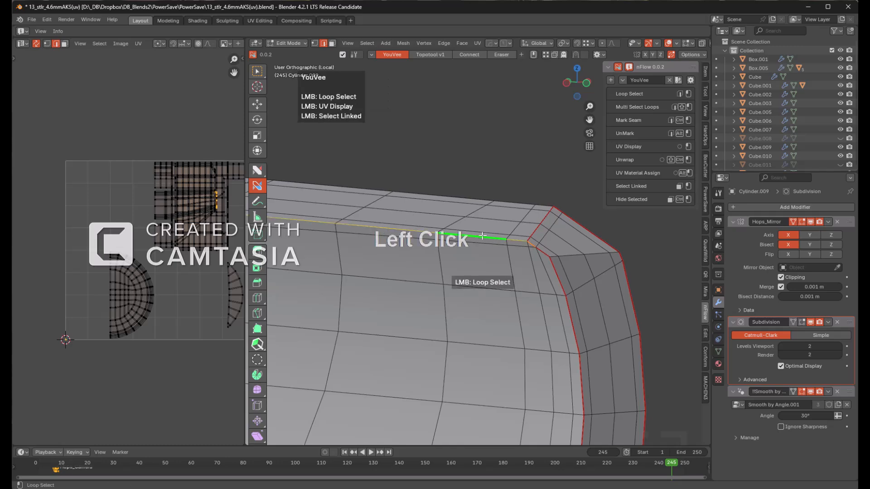
{"action": "left_click", "coordinate": [482, 236], "text": "ctrl"}
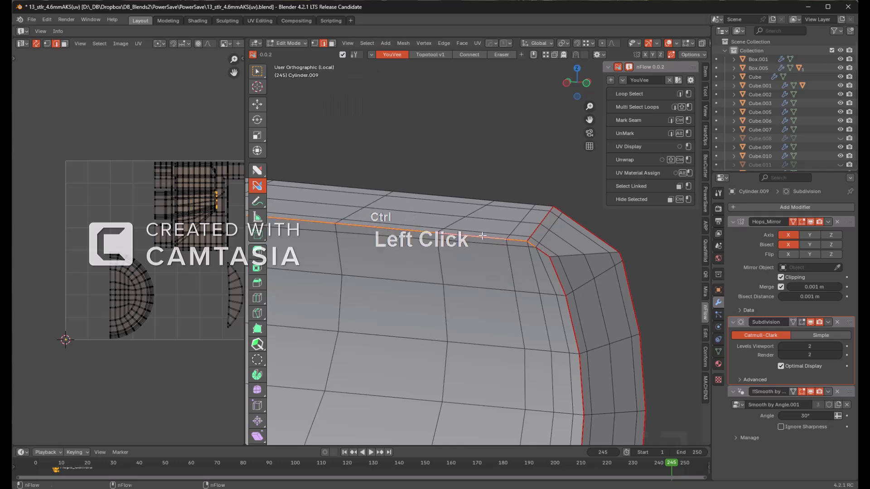
- Unwrap the linked island of the clip's curved inner surface and hide it
{"action": "middle_click_drag", "start_coordinate": [483, 237], "coordinate": [482, 245]}
{"action": "middle_click_drag", "start_coordinate": [446, 270], "coordinate": [467, 199]}
{"action": "scroll", "coordinate": [441, 266], "scroll_direction": "up", "scroll_amount": 1}
{"action": "scroll", "coordinate": [517, 183], "scroll_direction": "down", "scroll_amount": 1}
{"action": "middle_click_drag", "start_coordinate": [517, 183], "coordinate": [506, 193]}
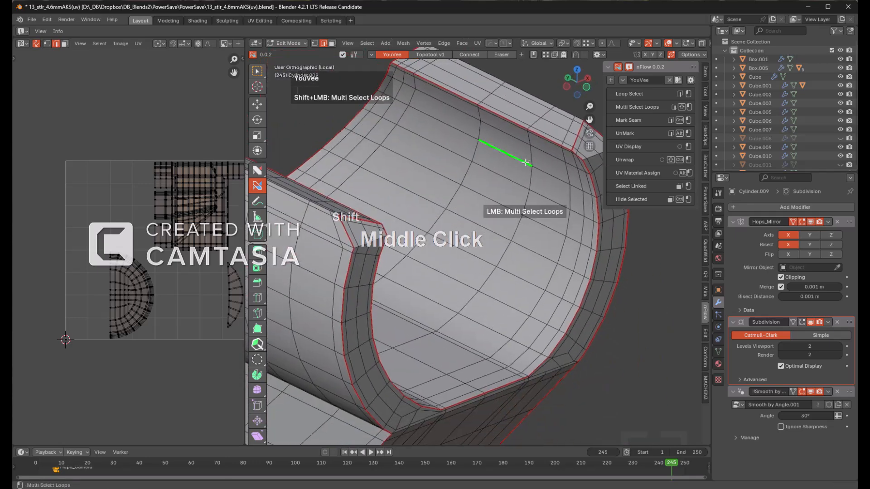
{"action": "left_click", "coordinate": [506, 193]}
{"action": "scroll", "coordinate": [511, 227], "scroll_direction": "down", "scroll_amount": 2}
{"action": "scroll", "coordinate": [500, 211], "scroll_direction": "up", "scroll_amount": 2}
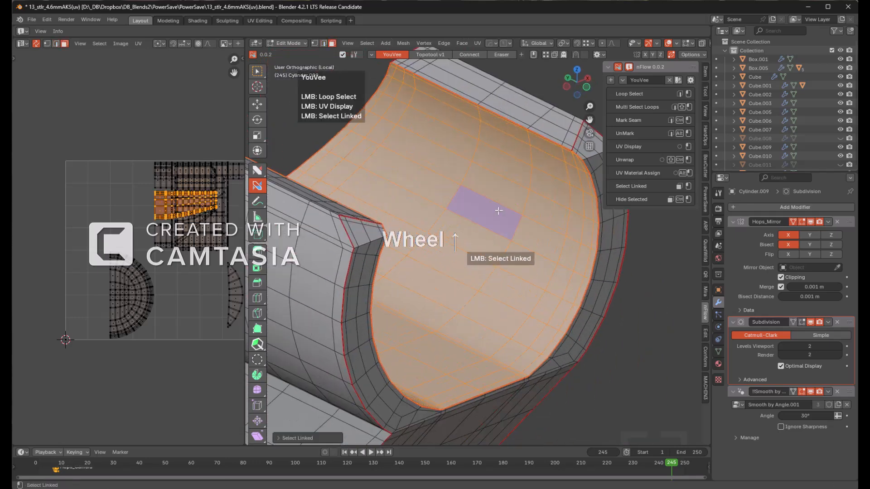
{"action": "left_click", "coordinate": [485, 209], "text": "ctrl+shift"}
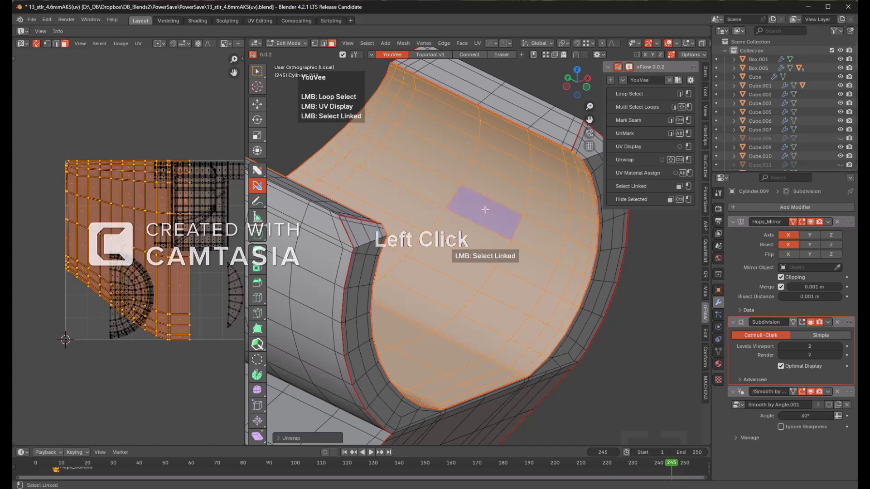
{"action": "left_click", "coordinate": [485, 209], "text": "ctrl"}
- Unwrap the linked island covering the clip's outer surface and the arm's side, and hide it
{"action": "scroll", "coordinate": [491, 214], "scroll_direction": "down", "scroll_amount": 2}
{"action": "middle_click_drag", "start_coordinate": [491, 214], "coordinate": [448, 222]}
{"action": "left_click", "coordinate": [472, 200]}
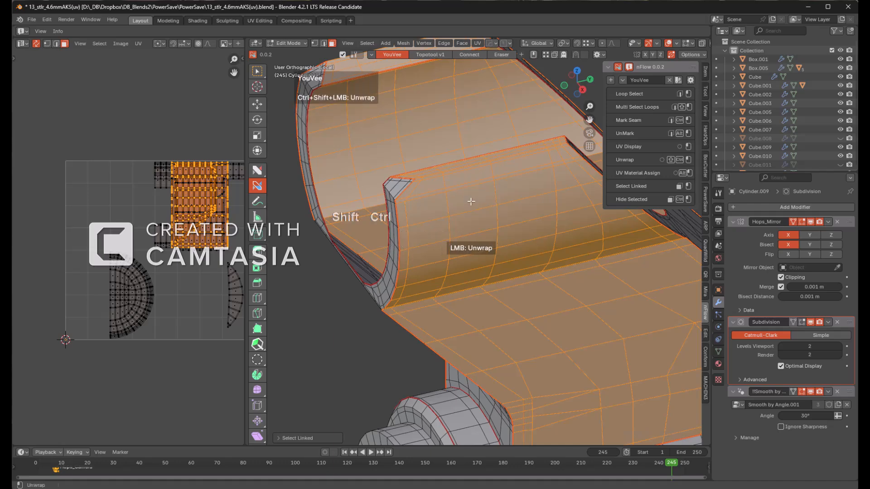
{"action": "left_click", "coordinate": [471, 200], "text": "ctrl+shift"}
{"action": "middle_click_drag", "start_coordinate": [523, 263], "coordinate": [472, 200], "text": "shift"}
{"action": "scroll", "coordinate": [472, 200], "scroll_direction": "down", "scroll_amount": 2}
{"action": "key", "text": "h"}
{"action": "key", "text": "g"}
- Unwrap the linked face island with the long recess and round end, and adjust its unwrap options
{"action": "middle_click_drag", "start_coordinate": [546, 268], "coordinate": [498, 248]}
{"action": "mouse_move", "coordinate": [498, 249]}
{"action": "middle_mouse_down"}
{"action": "mouse_move", "coordinate": [424, 246]}
{"action": "mouse_move", "coordinate": [511, 294]}
{"action": "mouse_move", "coordinate": [512, 254]}
{"action": "middle_mouse_up"}
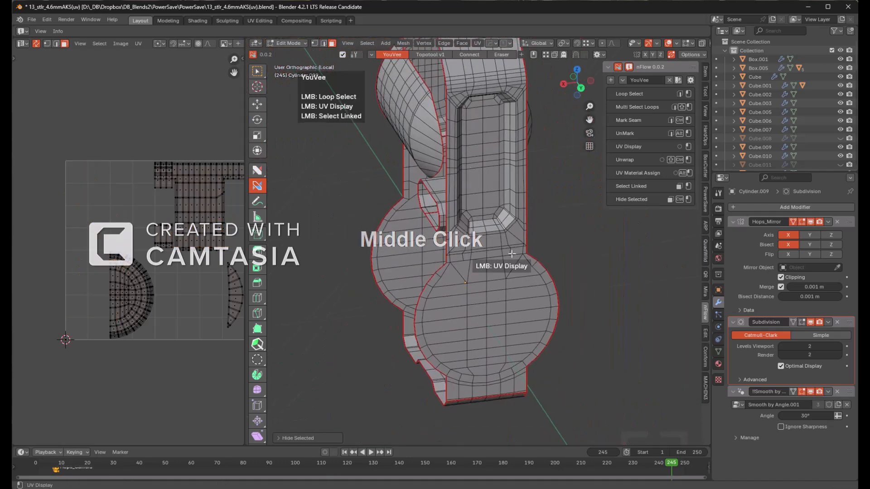
{"action": "left_click", "coordinate": [476, 271]}
{"action": "left_click", "coordinate": [476, 270], "text": "ctrl+shift"}
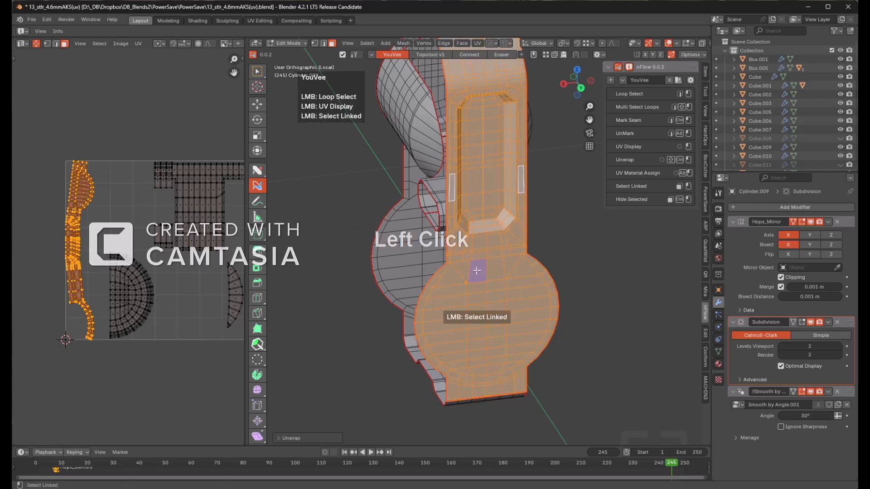
{"action": "key", "text": "F9"}
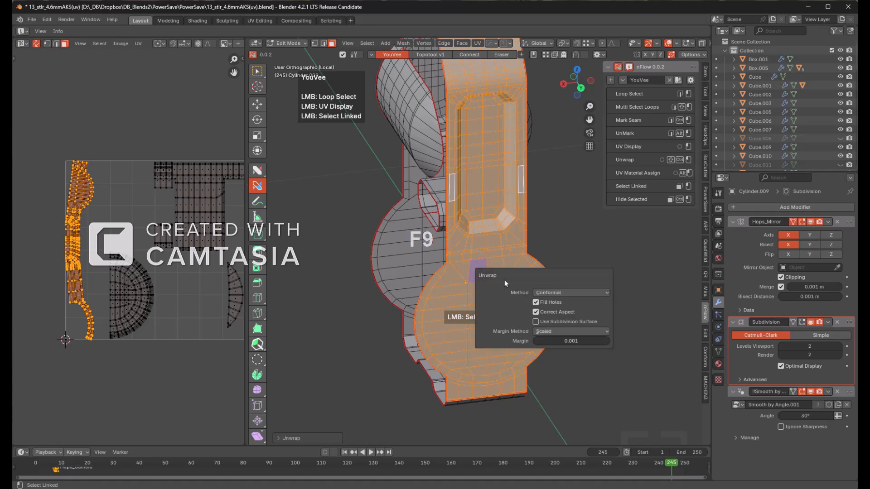
{"action": "left_click", "coordinate": [554, 303]}
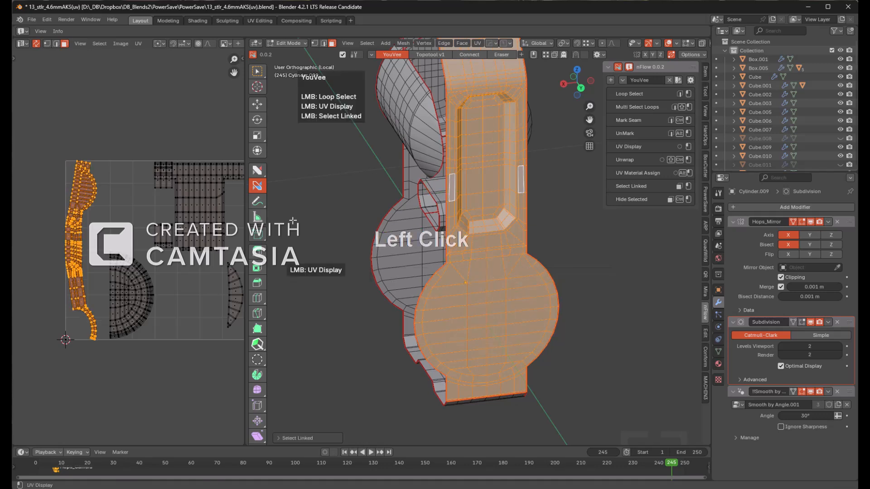
- Hide the unwrapped recessed face island, then unwrap the linked inner-wall island of the slot and hide it
{"action": "scroll", "coordinate": [354, 231], "scroll_direction": "up", "scroll_amount": 1}
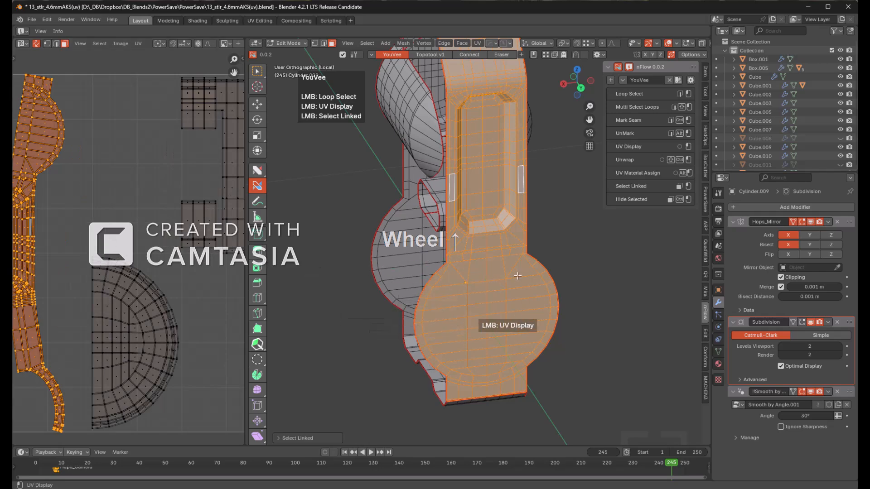
{"action": "key", "text": "h"}
{"action": "middle_click_drag", "start_coordinate": [545, 301], "coordinate": [491, 276]}
{"action": "scroll", "coordinate": [498, 240], "scroll_direction": "up", "scroll_amount": 2}
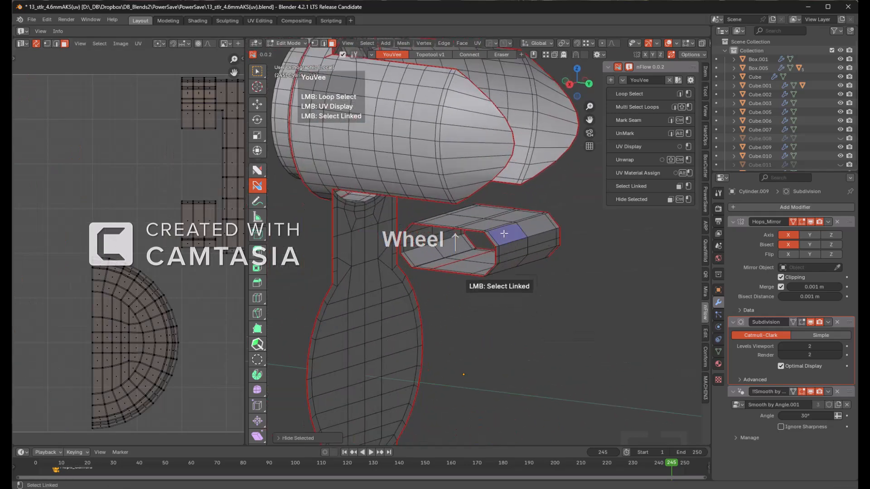
{"action": "left_click", "coordinate": [499, 240]}
{"action": "left_click", "coordinate": [501, 235], "text": "ctrl+shift"}
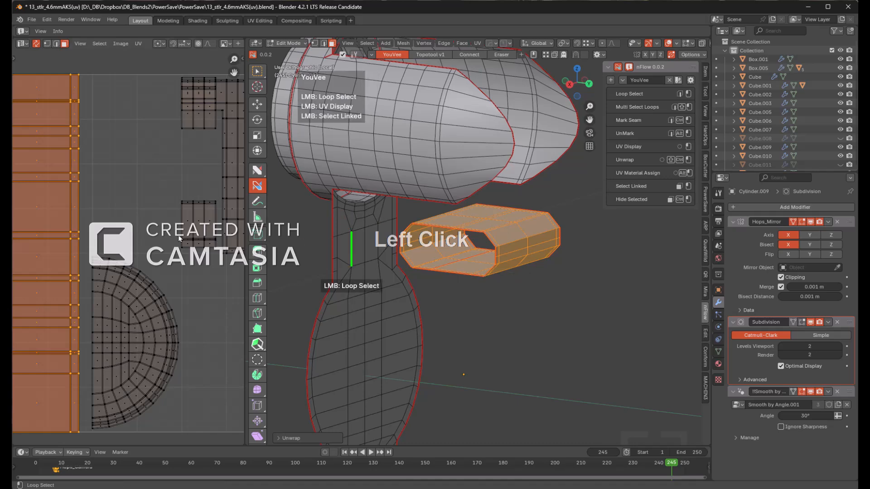
{"action": "scroll", "coordinate": [196, 239], "scroll_direction": "down", "scroll_amount": 1}
{"action": "key", "text": "h"}
- Mark seams along the curved edge where the flat arm meets the cylinder and on the short centre edge across the cylinder's band
{"action": "middle_click_drag", "start_coordinate": [412, 252], "coordinate": [418, 166]}
{"action": "key", "text": "l"}
{"action": "scroll", "coordinate": [468, 181], "scroll_direction": "down", "scroll_amount": 2}
{"action": "key", "text": "alt+a"}
{"action": "scroll", "coordinate": [417, 166], "scroll_direction": "up", "scroll_amount": 3}
{"action": "left_click", "coordinate": [392, 122]}
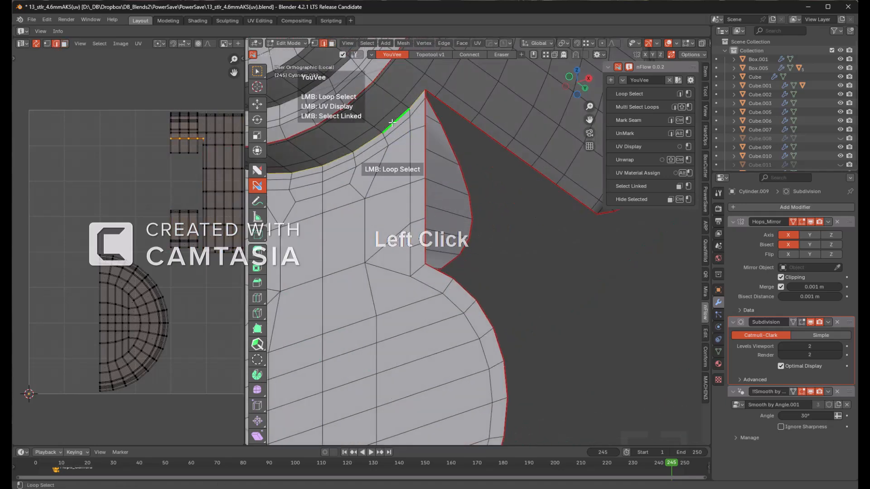
{"action": "left_click", "coordinate": [394, 120], "text": "ctrl"}
{"action": "scroll", "coordinate": [431, 167], "scroll_direction": "down", "scroll_amount": 4}
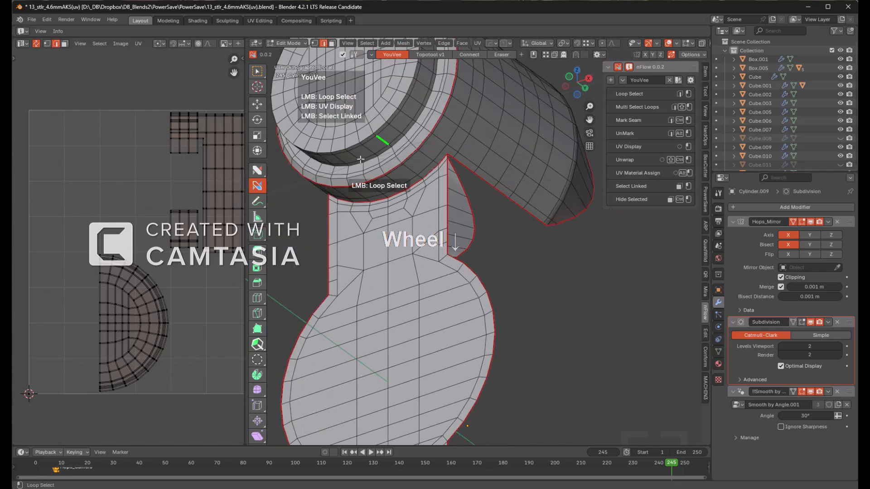
{"action": "middle_click_drag", "start_coordinate": [450, 237], "coordinate": [478, 187], "text": "shift"}
{"action": "scroll", "coordinate": [471, 188], "scroll_direction": "up", "scroll_amount": 1}
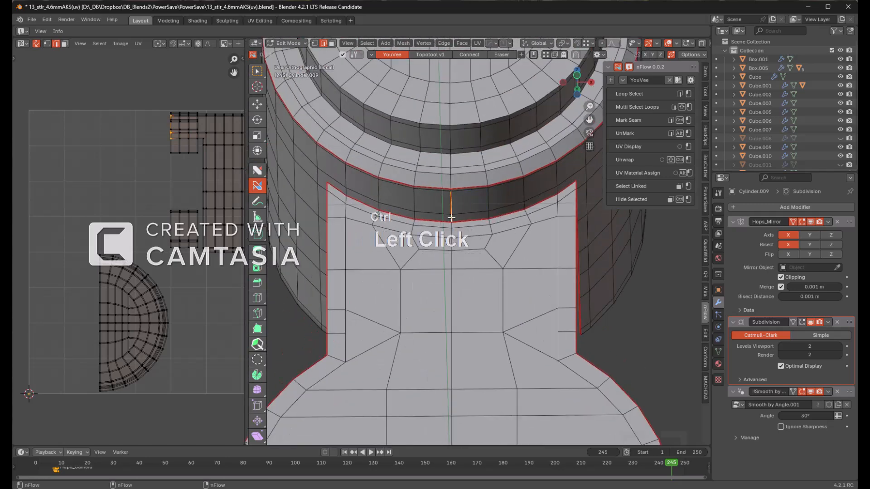
- Unwrap the linked island of the pointed cylinder and its band, and hide it
{"action": "left_click", "coordinate": [512, 192]}
{"action": "middle_click_drag", "start_coordinate": [512, 192], "coordinate": [452, 216]}
{"action": "left_click", "coordinate": [433, 192], "text": "ctrl+shift"}
{"action": "scroll", "coordinate": [319, 225], "scroll_direction": "down", "scroll_amount": 1}
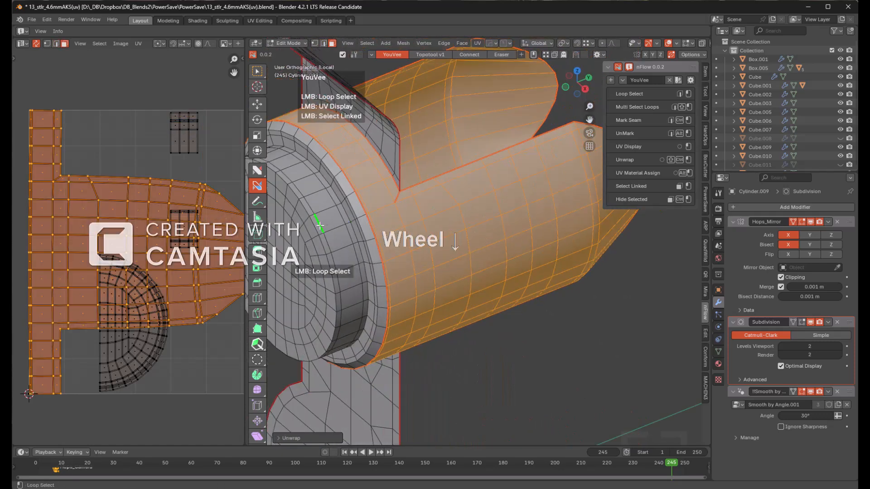
{"action": "scroll", "coordinate": [430, 247], "scroll_direction": "down", "scroll_amount": 3}
{"action": "key", "text": "h"}
- Unwrap the linked island of the stepped round end cap, and hide it
{"action": "middle_click_drag", "start_coordinate": [472, 254], "coordinate": [502, 244]}
{"action": "scroll", "coordinate": [534, 308], "scroll_direction": "down", "scroll_amount": 2}
{"action": "scroll", "coordinate": [551, 208], "scroll_direction": "up", "scroll_amount": 5}
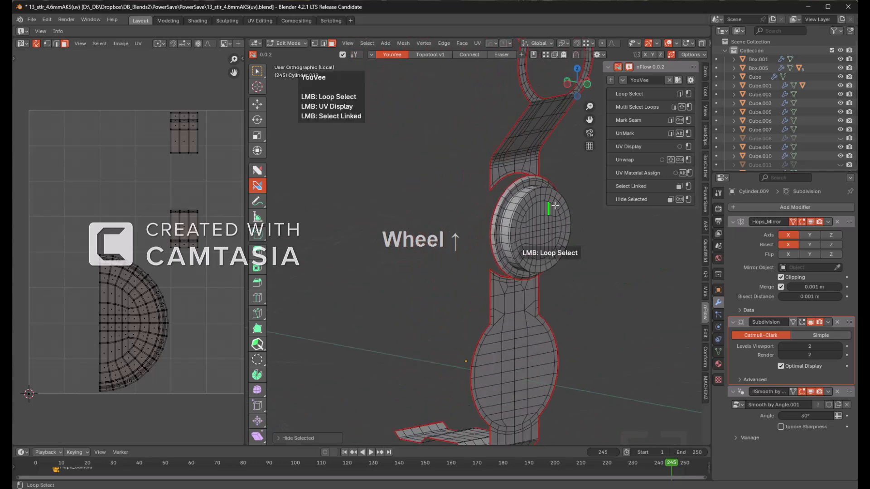
{"action": "middle_click_drag", "start_coordinate": [478, 274], "coordinate": [459, 267], "text": "shift"}
{"action": "scroll", "coordinate": [458, 271], "scroll_direction": "up", "scroll_amount": 4}
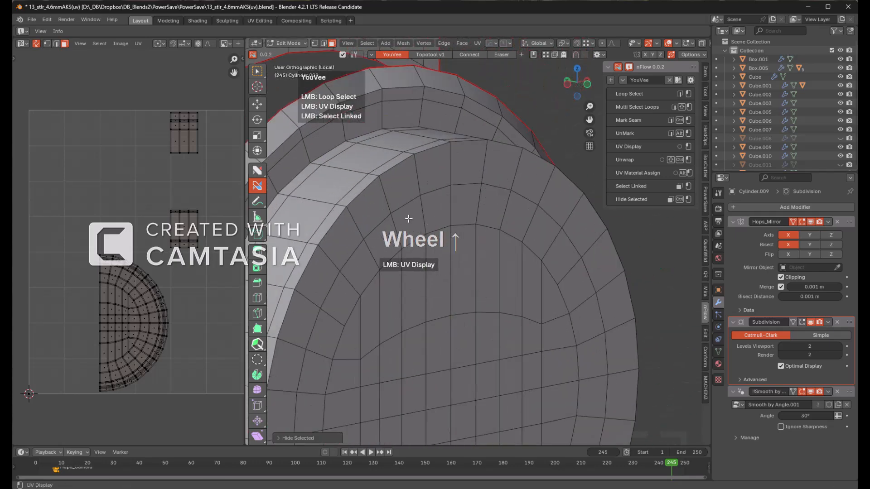
{"action": "left_click", "coordinate": [408, 218]}
{"action": "left_click", "coordinate": [490, 205]}
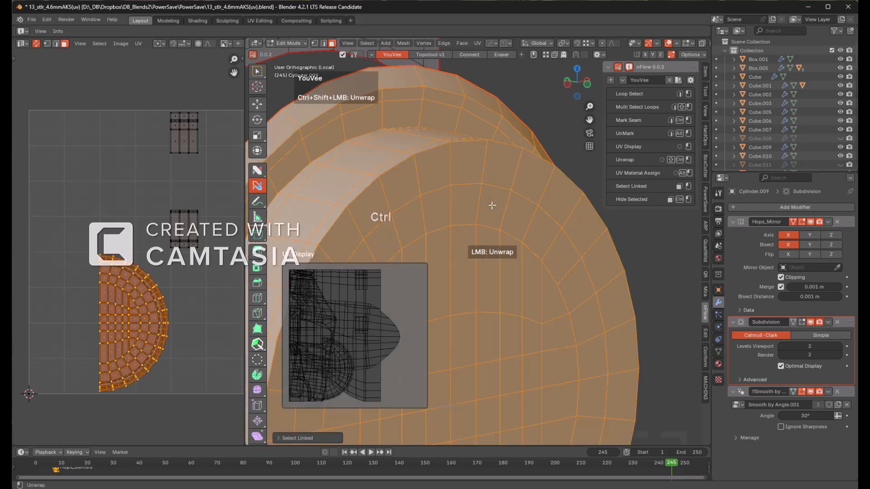
{"action": "left_click", "coordinate": [491, 205], "text": "ctrl+shift"}
{"action": "scroll", "coordinate": [496, 217], "scroll_direction": "down", "scroll_amount": 3}
{"action": "middle_click_drag", "start_coordinate": [499, 235], "coordinate": [547, 192], "text": "shift"}
{"action": "scroll", "coordinate": [543, 197], "scroll_direction": "down", "scroll_amount": 2}
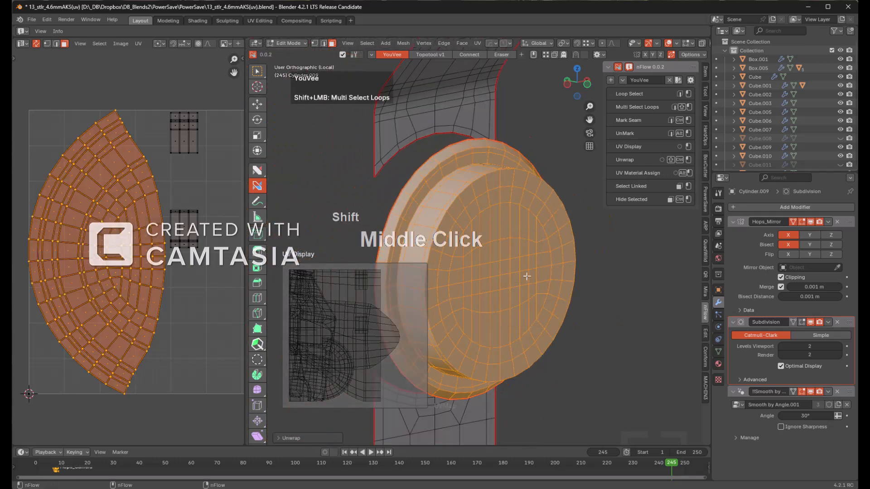
{"action": "middle_click_drag", "start_coordinate": [527, 276], "coordinate": [535, 193], "text": "shift"}
{"action": "scroll", "coordinate": [535, 204], "scroll_direction": "down", "scroll_amount": 3}
{"action": "left_click", "coordinate": [533, 245], "text": "ctrl"}
- Unwrap the linked island of the flat arm with the round end below the cap opening, and hide it
{"action": "scroll", "coordinate": [524, 270], "scroll_direction": "down", "scroll_amount": 3}
{"action": "middle_click_drag", "start_coordinate": [516, 276], "coordinate": [360, 252]}
{"action": "scroll", "coordinate": [453, 290], "scroll_direction": "up", "scroll_amount": 5}
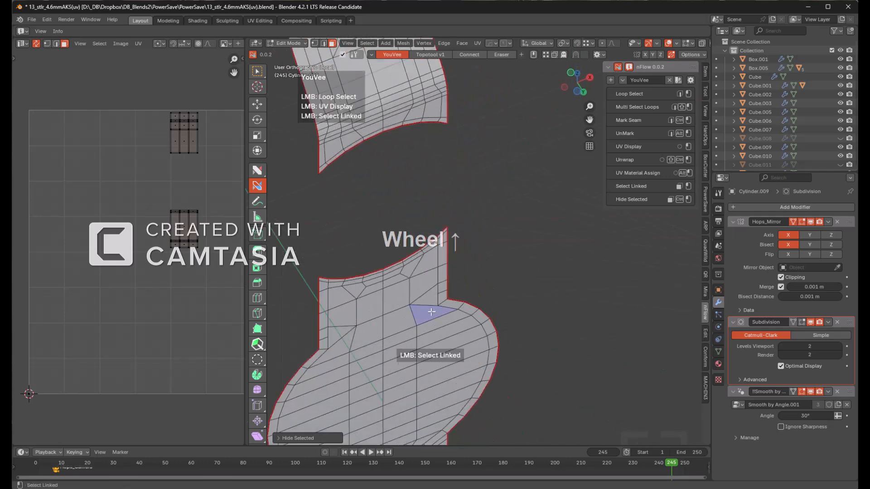
{"action": "left_click", "coordinate": [430, 312]}
{"action": "left_click", "coordinate": [431, 312], "text": "ctrl+shift"}
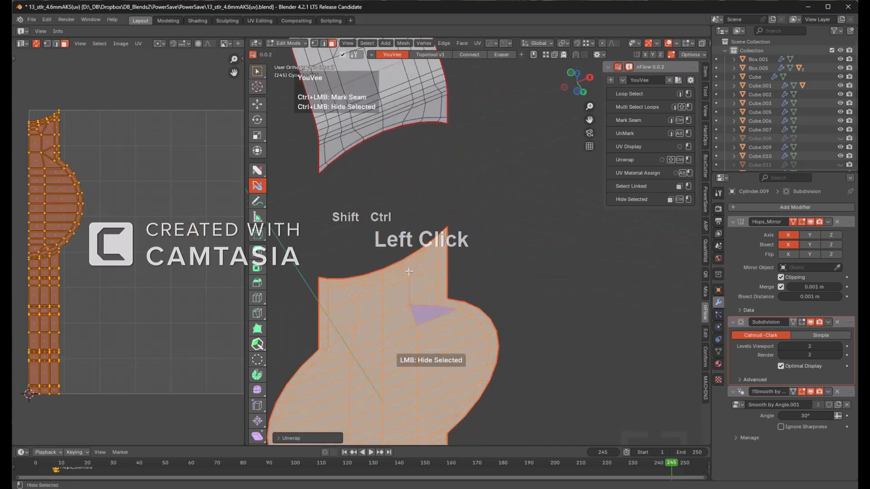
{"action": "key", "text": "h"}
- Unwrap the last remaining island with the two curved hooks, and reveal all hidden geometry
{"action": "scroll", "coordinate": [456, 226], "scroll_direction": "down", "scroll_amount": 3}
{"action": "middle_click_drag", "start_coordinate": [441, 178], "coordinate": [497, 317], "text": "shift"}
{"action": "scroll", "coordinate": [482, 281], "scroll_direction": "up", "scroll_amount": 4}
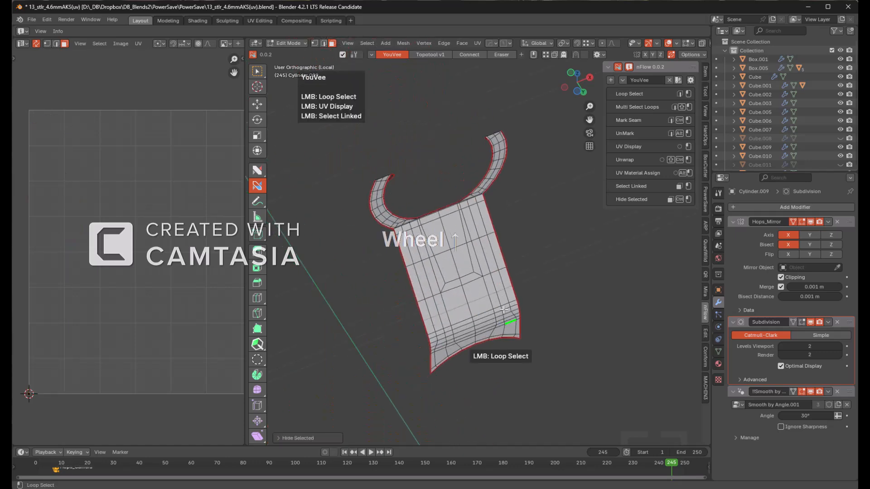
{"action": "left_click", "coordinate": [436, 232]}
{"action": "left_click", "coordinate": [436, 232], "text": "ctrl+shift"}
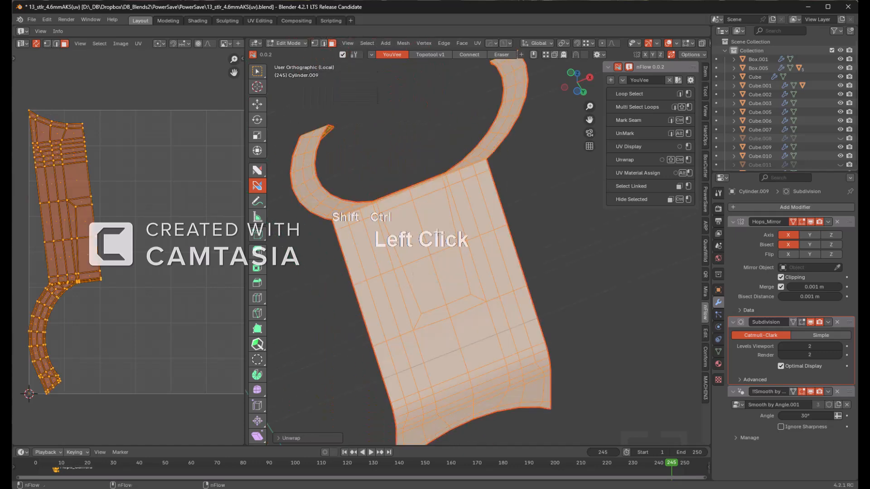
{"action": "middle_click_drag", "start_coordinate": [436, 232], "coordinate": [461, 212]}
{"action": "key", "text": "alt+h"}
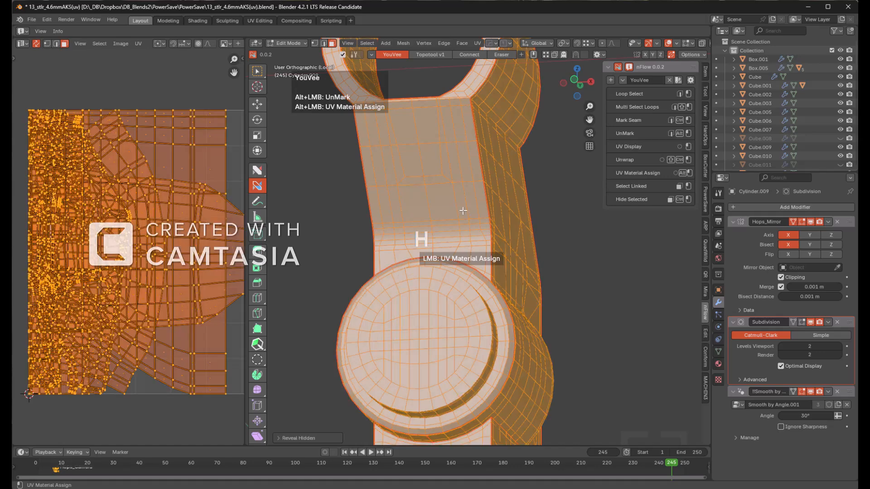
- Select the whole clip mesh, project its UVs from view and unwrap all islands together
{"action": "scroll", "coordinate": [461, 210], "scroll_direction": "down", "scroll_amount": 4}
{"action": "key", "text": "alt+a"}
{"action": "middle_click_drag", "start_coordinate": [572, 213], "coordinate": [517, 239]}
{"action": "key", "text": "a"}
{"action": "scroll", "coordinate": [461, 241], "scroll_direction": "up", "scroll_amount": 3}
{"action": "middle_click_drag", "start_coordinate": [460, 241], "coordinate": [461, 199], "text": "shift"}
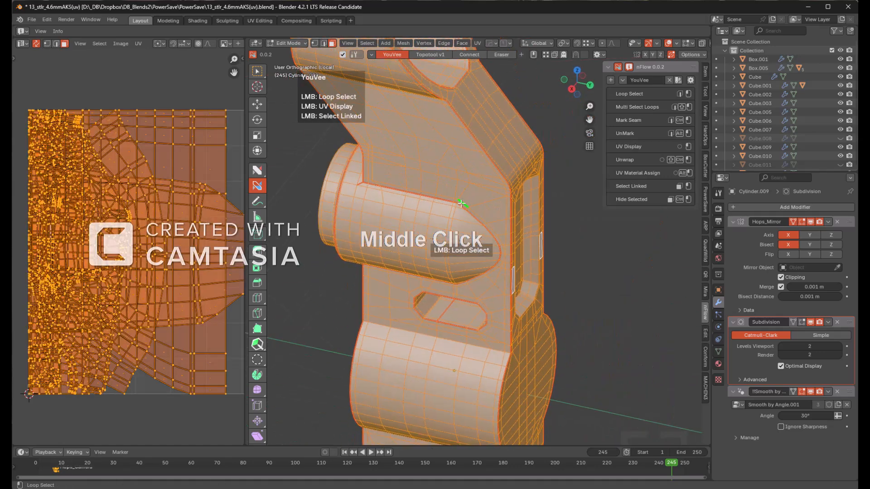
{"action": "key", "text": "u"}
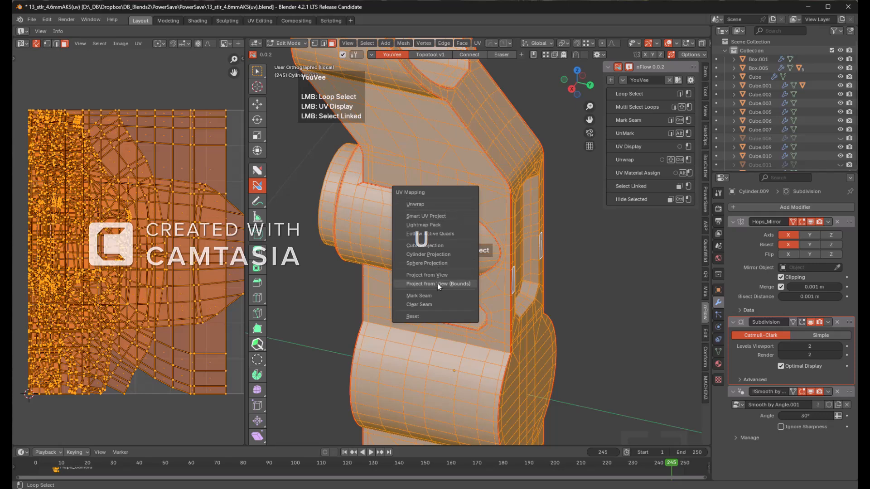
{"action": "left_click", "coordinate": [435, 277]}
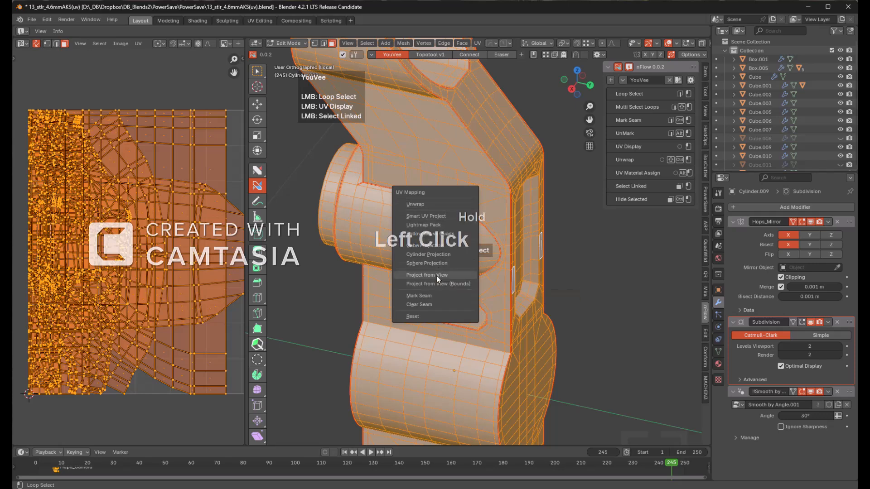
{"action": "left_click", "coordinate": [555, 255], "text": "ctrl+shift"}
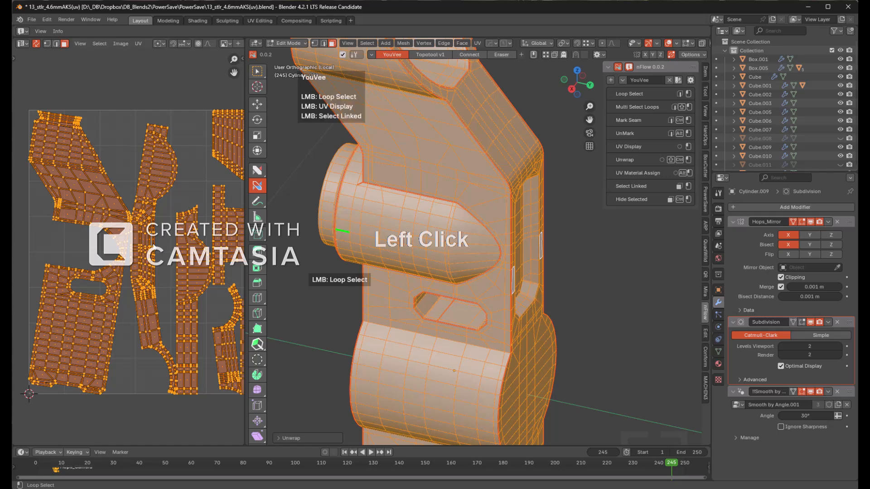
- Apply the Hops_Mirror modifier in Object Mode and unwrap the full clip mesh again
{"action": "scroll", "coordinate": [225, 230], "scroll_direction": "down", "scroll_amount": 2}
{"action": "key", "text": "Tab"}
{"action": "left_click", "coordinate": [743, 252]}
{"action": "key", "text": "ctrl+a"}
{"action": "key", "text": "Tab"}
{"action": "key", "text": "shift+ctrl"}
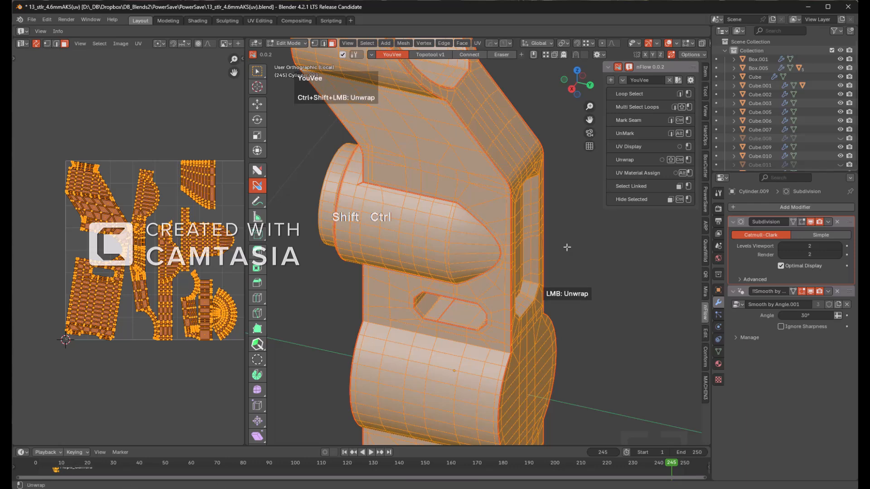
{"action": "left_click", "coordinate": [567, 246], "text": "ctrl+shift"}
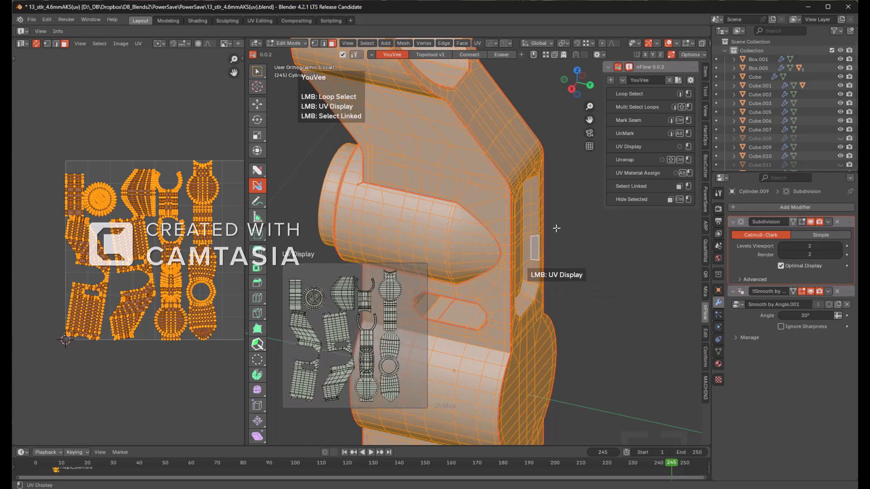
- Apply the clip's object transform and unwrap all its faces again in Edit Mode
{"action": "key", "text": "Tab"}
{"action": "key", "text": "ctrl+a"}
{"action": "left_click", "coordinate": [582, 234]}
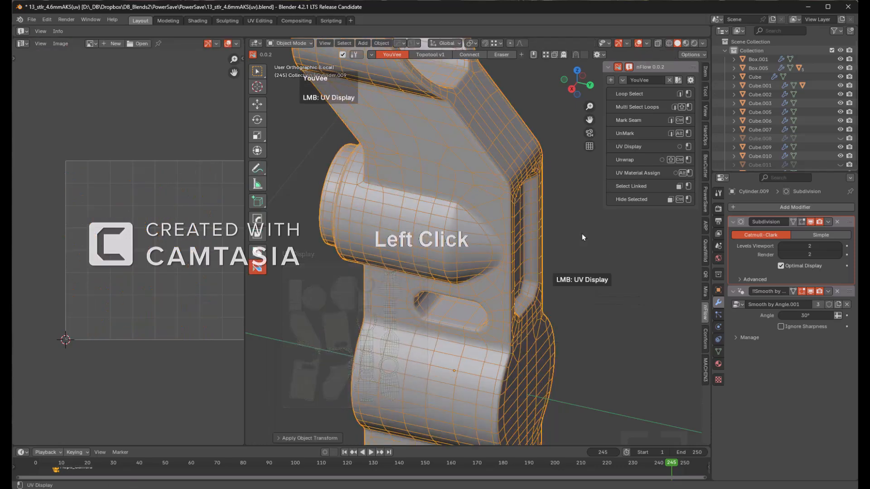
{"action": "key", "text": "Tab"}
{"action": "left_click", "coordinate": [582, 233]}
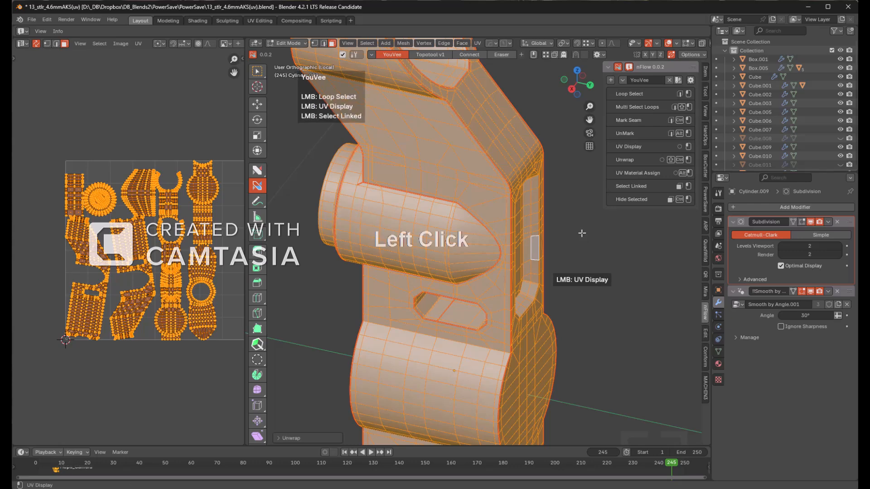
- Assign the UV test grid material to the clip in Object Mode and exit local view
{"action": "key", "text": "Tab"}
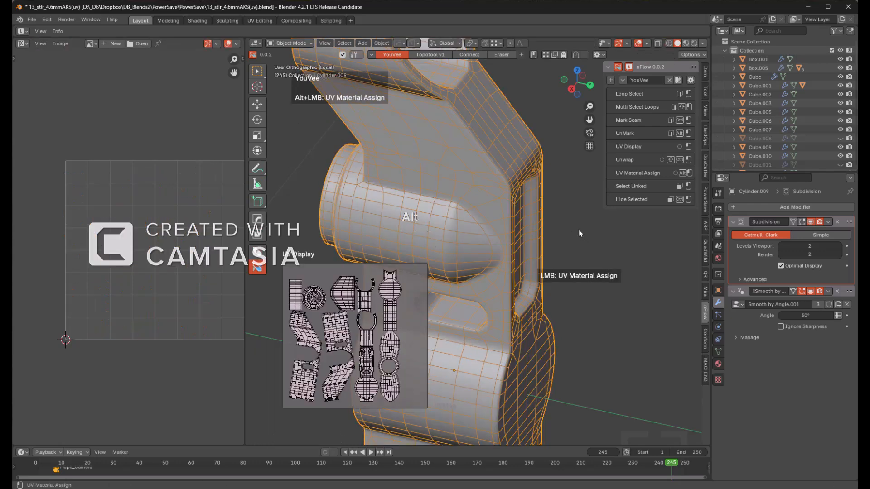
{"action": "left_click", "coordinate": [515, 248], "text": "alt"}
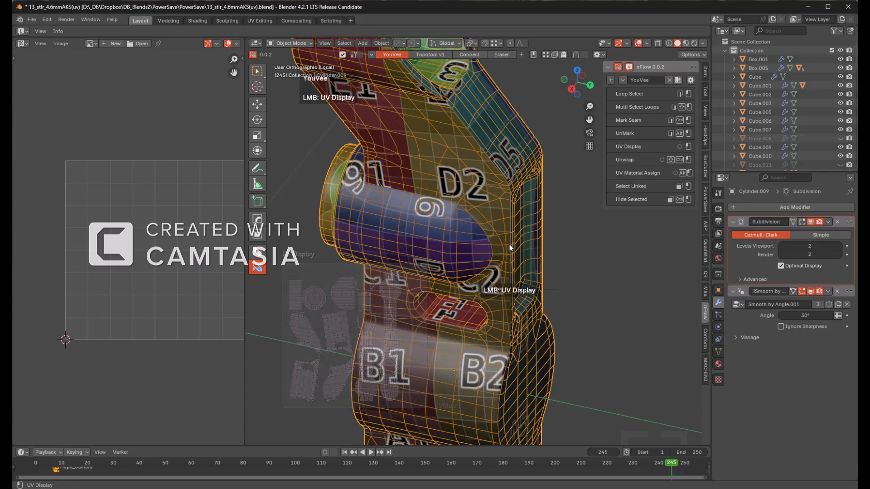
{"action": "middle_click_drag", "start_coordinate": [489, 256], "coordinate": [469, 275]}
{"action": "scroll", "coordinate": [524, 235], "scroll_direction": "down", "scroll_amount": 1}
{"action": "key", "text": "KP_Divide"}
{"action": "key", "text": "alt+a"}
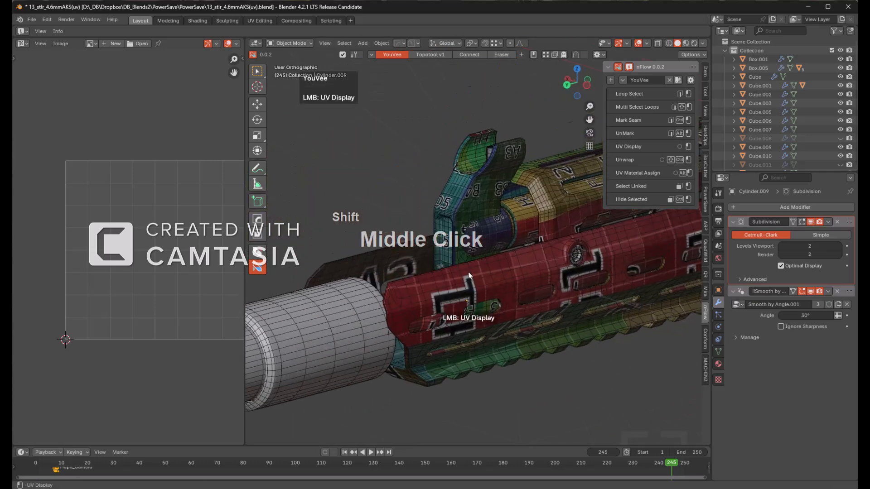
- Reopen the clip in Edit Mode and reposition the UV island lying over cells G3 and G4
{"action": "left_click", "coordinate": [467, 225]}
{"action": "key", "text": "Tab"}
{"action": "scroll", "coordinate": [129, 253], "scroll_direction": "down", "scroll_amount": 1}
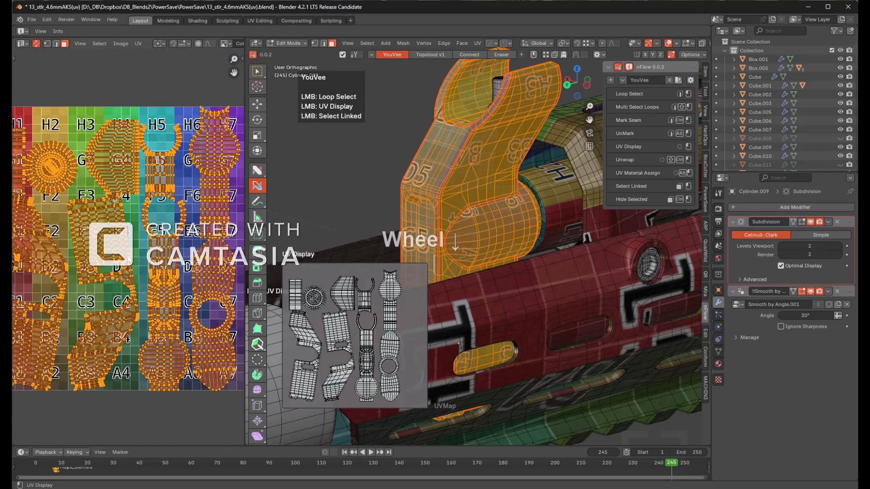
{"action": "scroll", "coordinate": [130, 236], "scroll_direction": "up", "scroll_amount": 3}
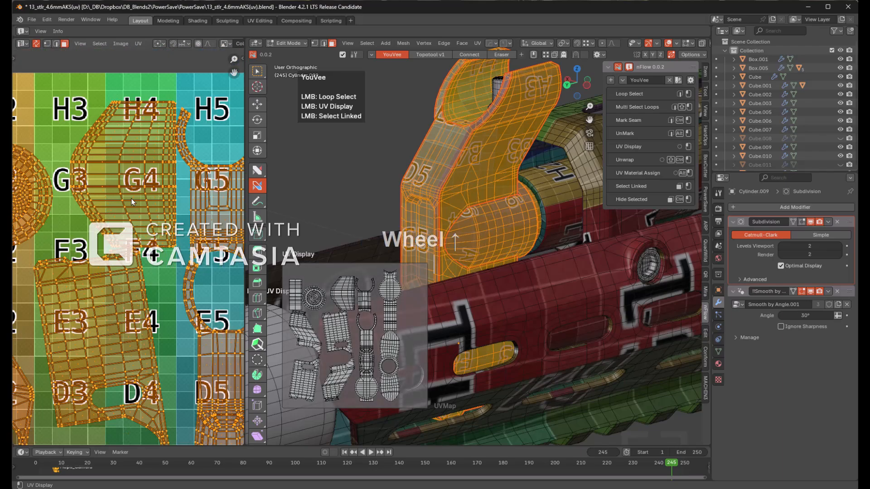
{"action": "left_click", "coordinate": [130, 187]}
{"action": "scroll", "coordinate": [130, 187], "scroll_direction": "up", "scroll_amount": 1}
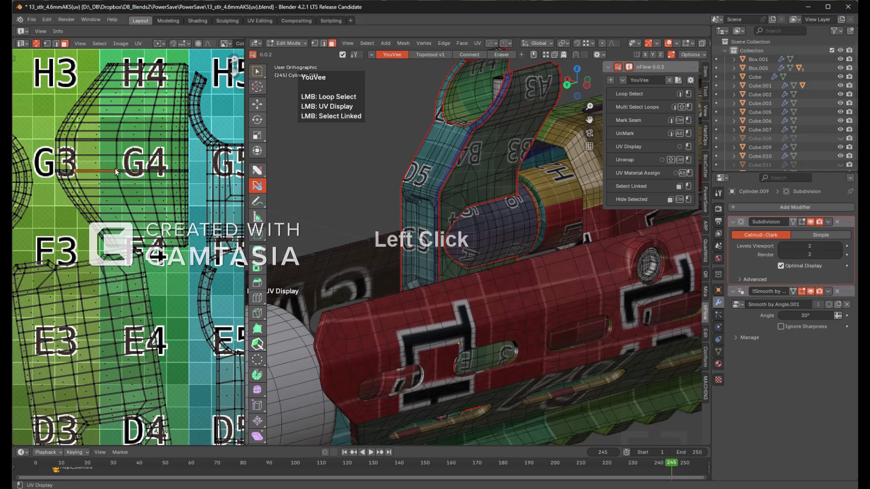
{"action": "key", "text": "l"}
{"action": "key", "text": "g"}
{"action": "left_click", "coordinate": [133, 176]}
- Move the circular cap's UV island within the area around cell H2
{"action": "middle_click_drag", "start_coordinate": [133, 176], "coordinate": [113, 215], "text": "shift"}
{"action": "scroll", "coordinate": [195, 180], "scroll_direction": "up", "scroll_amount": 1}
{"action": "left_click", "coordinate": [129, 205]}
{"action": "key", "text": "l"}
{"action": "key", "text": "g"}
{"action": "left_click", "coordinate": [155, 139]}
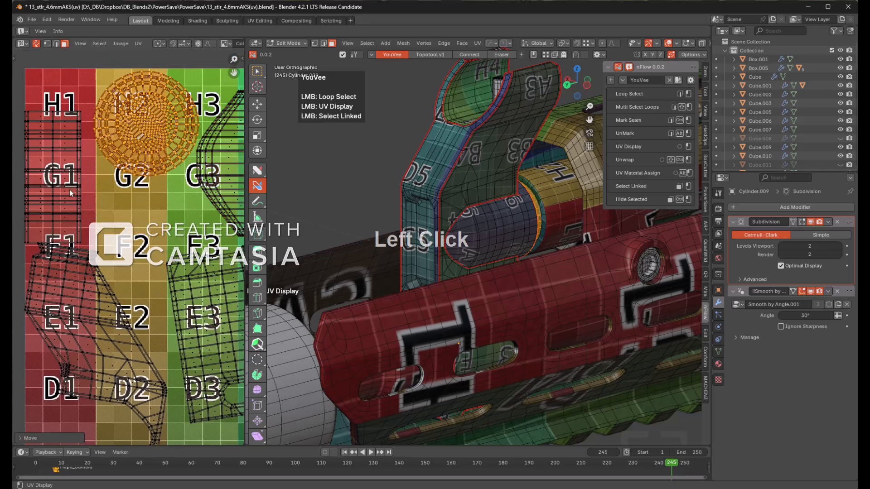
- Move the narrow rectangular UV island over cell G1
{"action": "key", "text": "l"}
{"action": "key", "text": "g"}
{"action": "left_click", "coordinate": [91, 180]}
{"action": "scroll", "coordinate": [136, 247], "scroll_direction": "down", "scroll_amount": 3}
{"action": "middle_click_drag", "start_coordinate": [151, 279], "coordinate": [147, 222]}
{"action": "scroll", "coordinate": [130, 282], "scroll_direction": "up", "scroll_amount": 2}
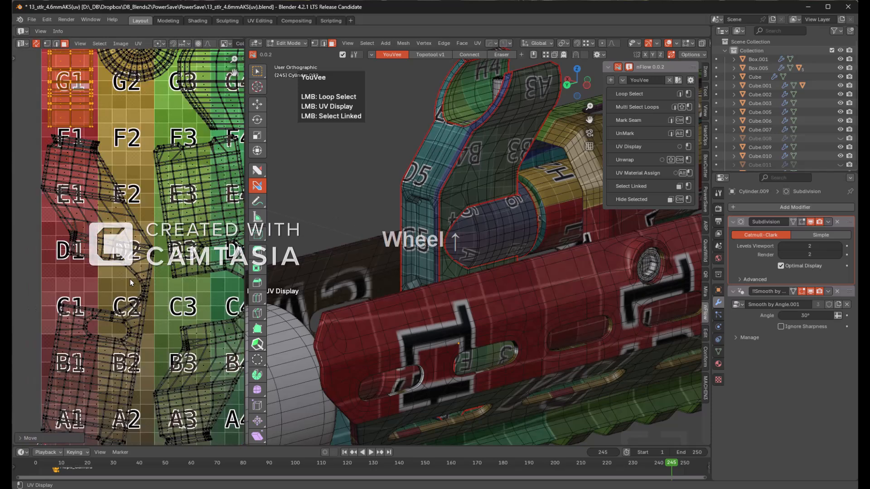
{"action": "key", "text": "l"}
{"action": "key", "text": "r"}
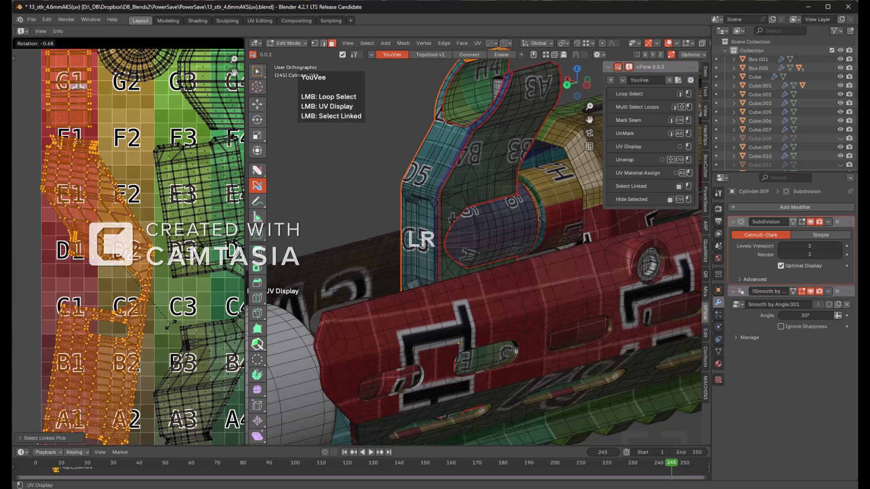
{"action": "right_click", "coordinate": [161, 297]}
{"action": "key", "text": "alt+a"}
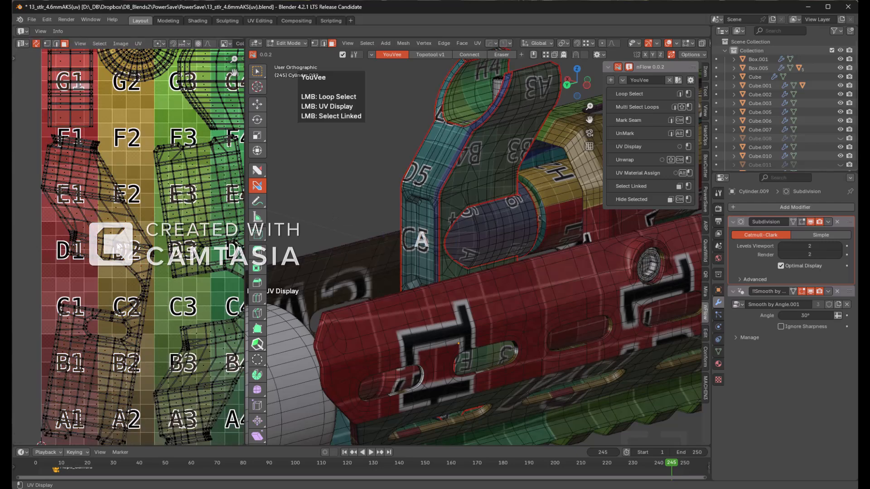
- Select the linked UV islands in the leftmost columns of the UV layout, then leave Edit Mode and deselect the clip
{"action": "key", "text": "l"}
{"action": "scroll", "coordinate": [119, 247], "scroll_direction": "down", "scroll_amount": 3}
{"action": "middle_click_drag", "start_coordinate": [161, 257], "coordinate": [145, 257]}
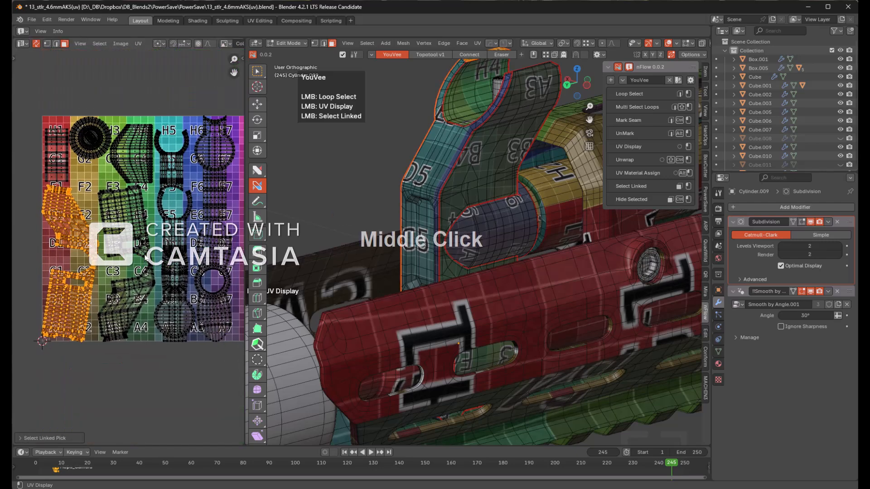
{"action": "scroll", "coordinate": [435, 240], "scroll_direction": "down", "scroll_amount": 3}
{"action": "key", "text": "Tab"}
{"action": "middle_click_drag", "start_coordinate": [502, 239], "coordinate": [431, 307], "text": "shift"}
{"action": "key", "text": "alt+a"}
- Select the stepped cylindrical part (Cylinder.014), isolate it in local view and maximize the 3D viewport to fullscreen
{"action": "scroll", "coordinate": [476, 240], "scroll_direction": "down", "scroll_amount": 2}
{"action": "scroll", "coordinate": [447, 320], "scroll_direction": "down", "scroll_amount": 2}
{"action": "middle_click_drag", "start_coordinate": [512, 290], "coordinate": [462, 268], "text": "shift"}
{"action": "scroll", "coordinate": [491, 277], "scroll_direction": "down", "scroll_amount": 2}
{"action": "middle_click_drag", "start_coordinate": [463, 267], "coordinate": [437, 268], "text": "shift"}
{"action": "key", "text": "KP_End"}
{"action": "scroll", "coordinate": [436, 268], "scroll_direction": "up", "scroll_amount": 5}
{"action": "left_click", "coordinate": [356, 319]}
{"action": "middle_click_drag", "start_coordinate": [356, 319], "coordinate": [515, 212], "text": "shift"}
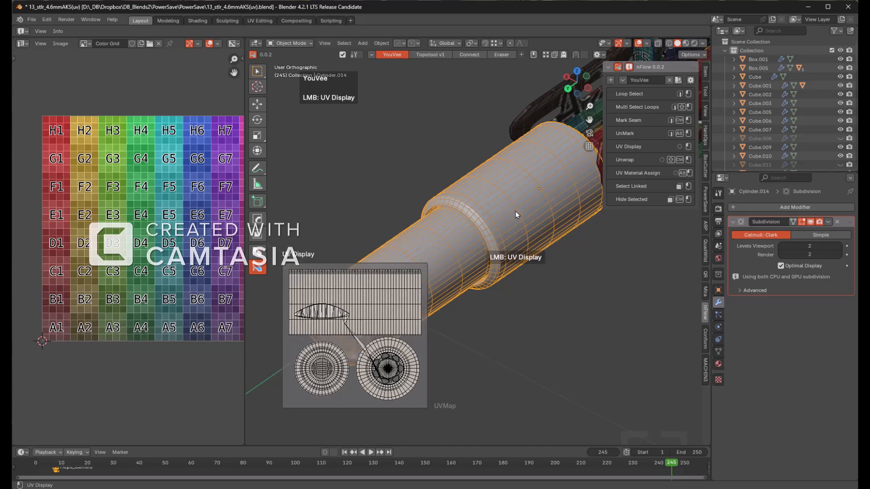
{"action": "key", "text": "KP_Divide"}
{"action": "key", "text": "ctrl+alt+space"}
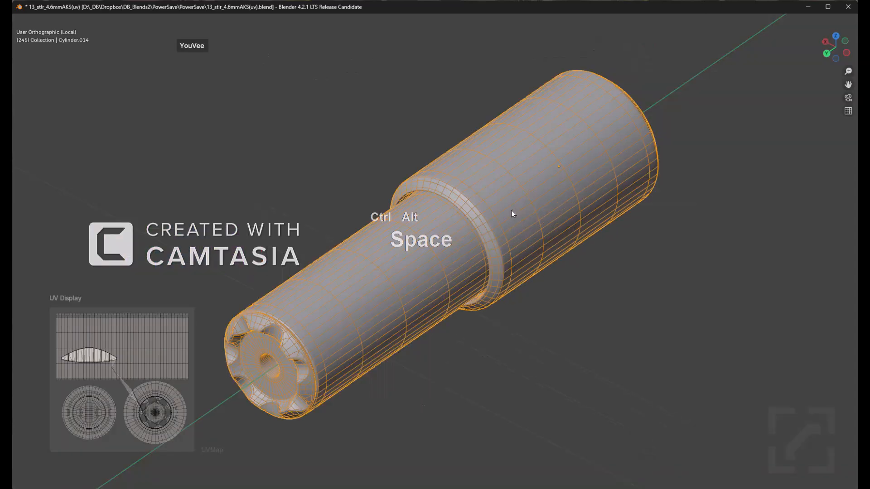
- Enter Edit Mode on the cylindrical part and turn off its Subdivision modifier's display in Edit Mode
{"action": "scroll", "coordinate": [469, 241], "scroll_direction": "up", "scroll_amount": 2}
{"action": "middle_click_drag", "start_coordinate": [470, 240], "coordinate": [481, 217]}
{"action": "key", "text": "Tab"}
{"action": "middle_click_drag", "start_coordinate": [417, 226], "coordinate": [443, 245]}
{"action": "key", "text": "a"}
{"action": "key", "text": "ctrl+grave"}
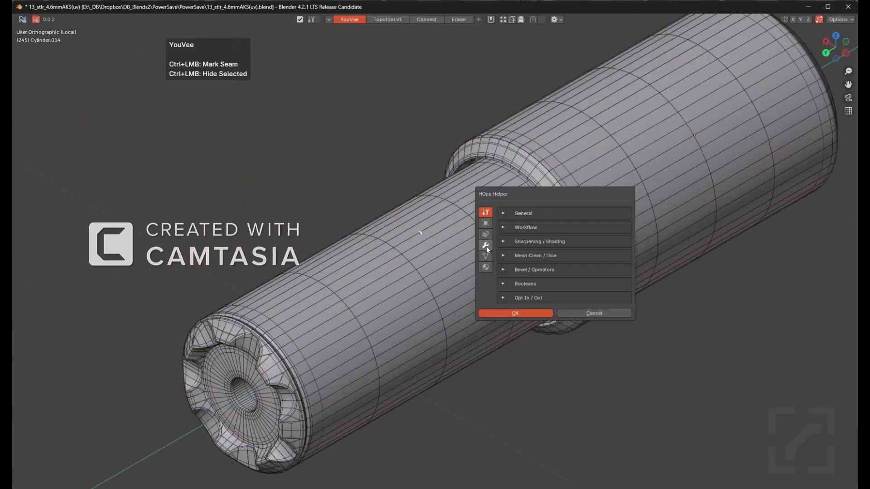
{"action": "left_click", "coordinate": [485, 246]}
{"action": "left_click", "coordinate": [584, 224]}
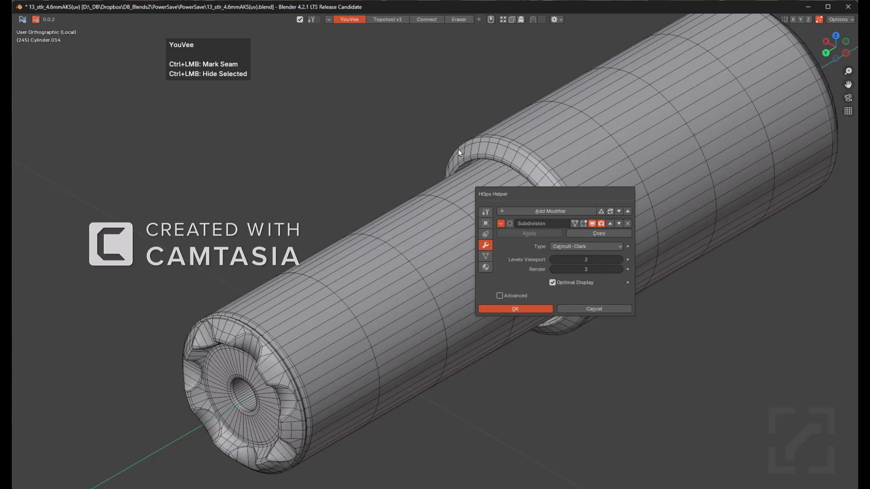
- Mark a seam around the edge loop at the inner end of the wide end's bore
{"action": "middle_click_drag", "start_coordinate": [453, 158], "coordinate": [412, 161]}
{"action": "scroll", "coordinate": [412, 161], "scroll_direction": "down", "scroll_amount": 1}
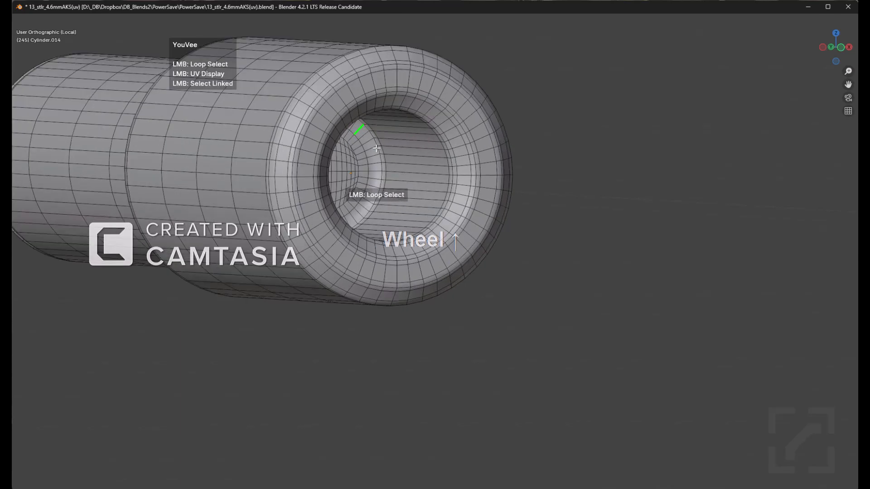
{"action": "scroll", "coordinate": [413, 161], "scroll_direction": "down", "scroll_amount": 5}
{"action": "left_click", "coordinate": [280, 78]}
{"action": "left_click", "coordinate": [280, 78]}
{"action": "scroll", "coordinate": [429, 97], "scroll_direction": "down", "scroll_amount": 4}
{"action": "middle_click_drag", "start_coordinate": [427, 148], "coordinate": [404, 129]}
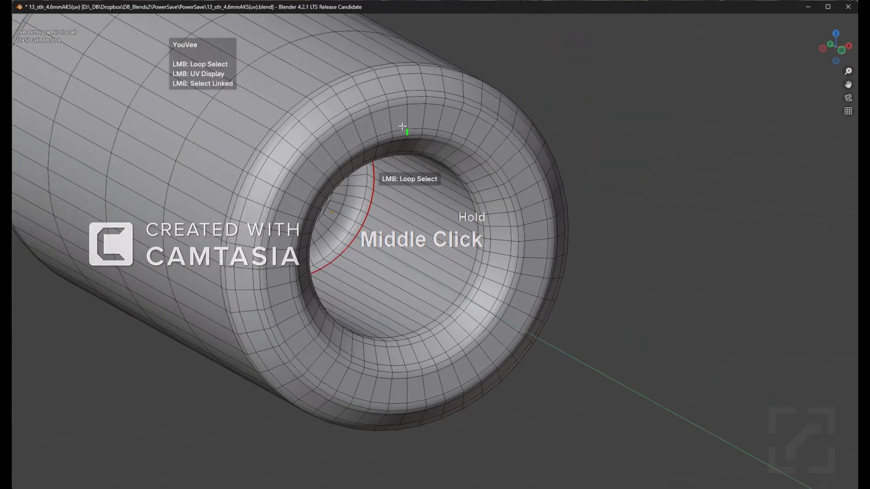
- Test the linked selection on the wide end, clear it, and mark a seam around the outer rim loop
{"action": "left_click", "coordinate": [363, 78]}
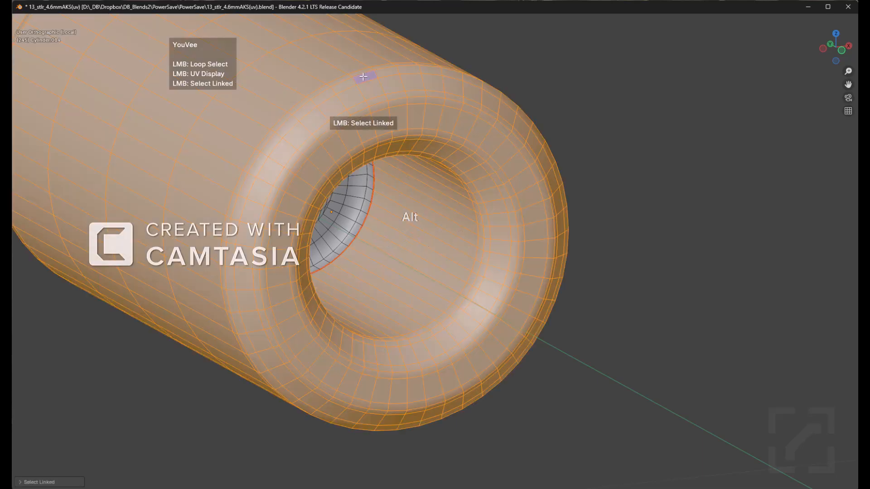
{"action": "key", "text": "alt+a"}
{"action": "left_click", "coordinate": [363, 72]}
{"action": "key", "text": "alt+a"}
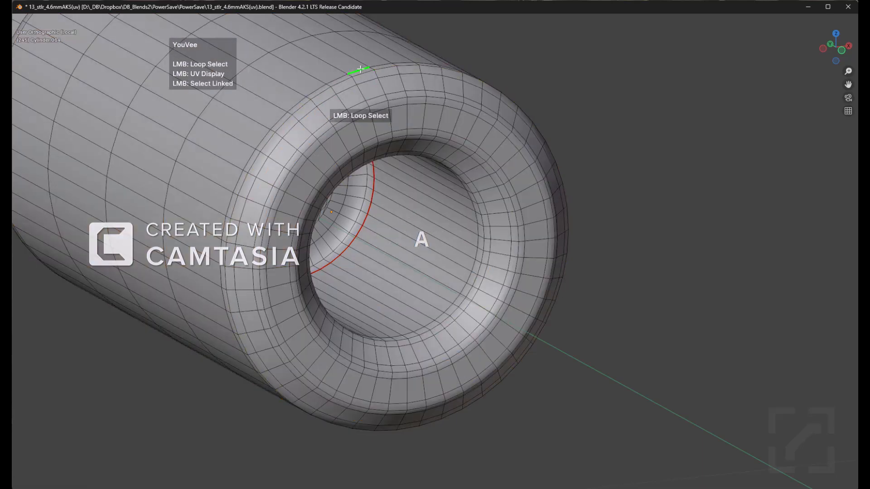
{"action": "middle_click_drag", "start_coordinate": [449, 156], "coordinate": [461, 137]}
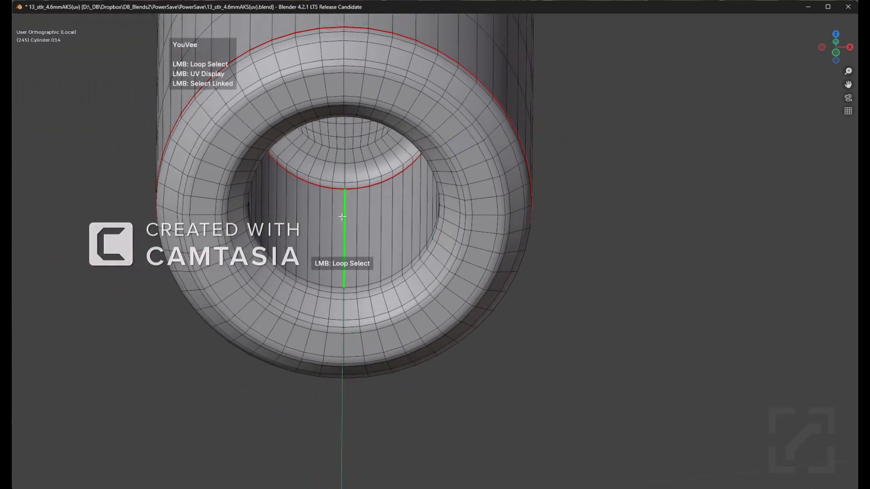
- Examine the wide end and its bore in X-ray and with a linked selection to check the seam layout
{"action": "scroll", "coordinate": [342, 217], "scroll_direction": "down", "scroll_amount": 3}
{"action": "mouse_move", "coordinate": [342, 217]}
{"action": "middle_mouse_down"}
{"action": "mouse_move", "coordinate": [426, 177]}
{"action": "mouse_move", "coordinate": [490, 178]}
{"action": "middle_mouse_up"}
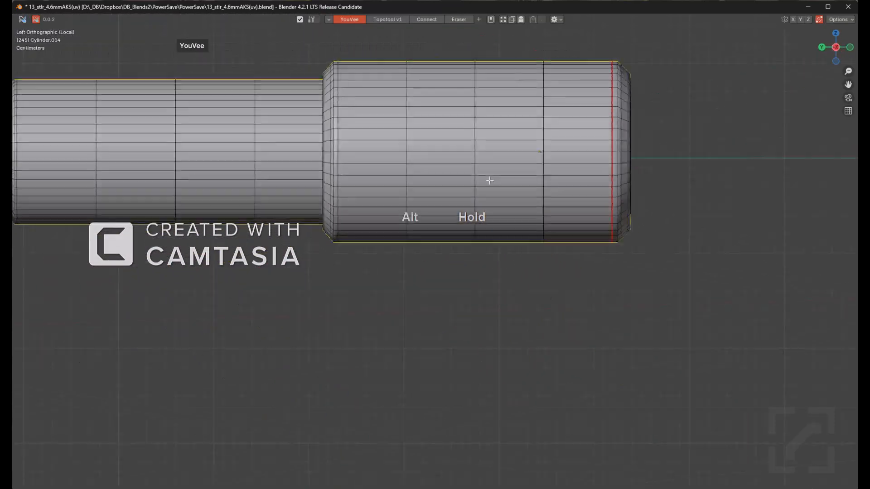
{"action": "key", "text": "alt+z"}
{"action": "scroll", "coordinate": [452, 206], "scroll_direction": "up", "scroll_amount": 1}
{"action": "middle_click_drag", "start_coordinate": [544, 175], "coordinate": [441, 219]}
{"action": "key", "text": "alt+z"}
{"action": "scroll", "coordinate": [402, 225], "scroll_direction": "down", "scroll_amount": 2}
{"action": "key", "text": "alt+a"}
{"action": "scroll", "coordinate": [441, 218], "scroll_direction": "up", "scroll_amount": 3}
{"action": "key", "text": "3"}
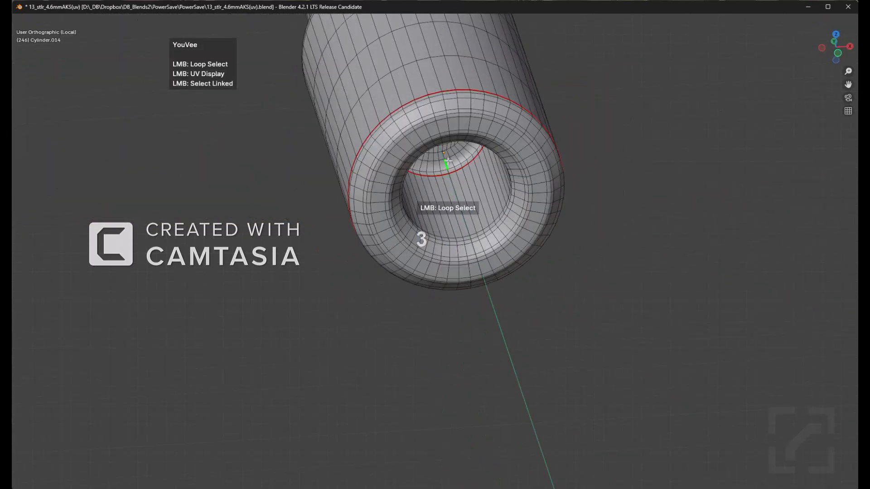
{"action": "middle_click_drag", "start_coordinate": [446, 164], "coordinate": [457, 161]}
{"action": "scroll", "coordinate": [472, 157], "scroll_direction": "up", "scroll_amount": 3}
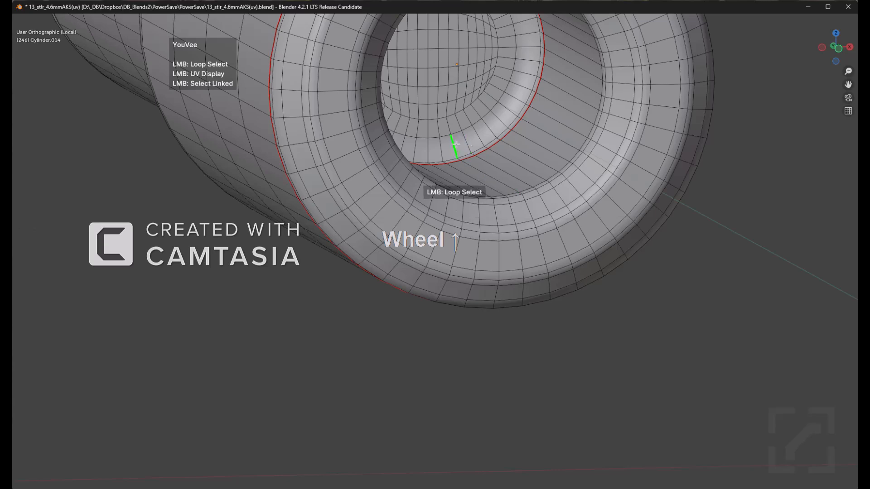
{"action": "scroll", "coordinate": [480, 143], "scroll_direction": "down", "scroll_amount": 2}
{"action": "middle_click_drag", "start_coordinate": [480, 143], "coordinate": [538, 258]}
{"action": "left_click", "coordinate": [427, 274]}
- Mark a seam around the body's rim loop just behind the scalloped front end
{"action": "scroll", "coordinate": [538, 258], "scroll_direction": "down", "scroll_amount": 3}
{"action": "middle_click_drag", "start_coordinate": [381, 220], "coordinate": [508, 221], "text": "shift"}
{"action": "scroll", "coordinate": [466, 199], "scroll_direction": "up", "scroll_amount": 7}
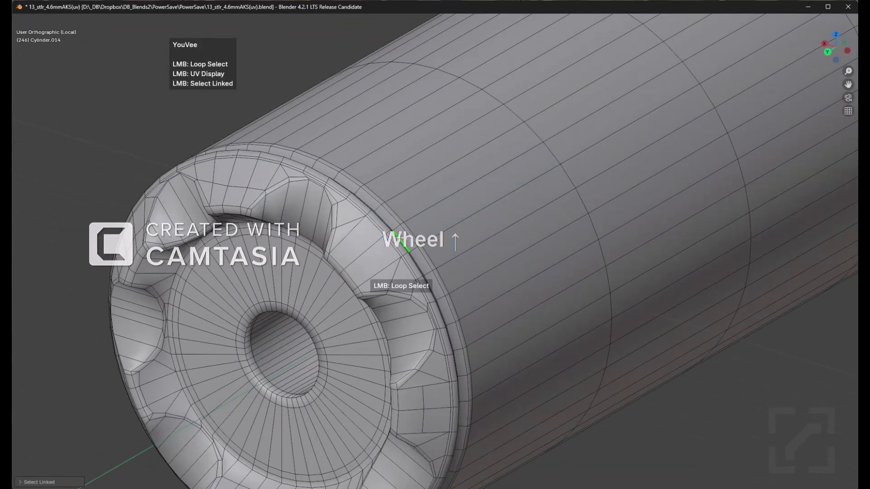
{"action": "middle_click_drag", "start_coordinate": [400, 238], "coordinate": [272, 213]}
{"action": "scroll", "coordinate": [272, 213], "scroll_direction": "down", "scroll_amount": 1}
{"action": "middle_click_drag", "start_coordinate": [177, 213], "coordinate": [563, 247], "text": "shift"}
{"action": "middle_click_drag", "start_coordinate": [258, 213], "coordinate": [565, 236], "text": "shift"}
{"action": "scroll", "coordinate": [400, 227], "scroll_direction": "down", "scroll_amount": 1}
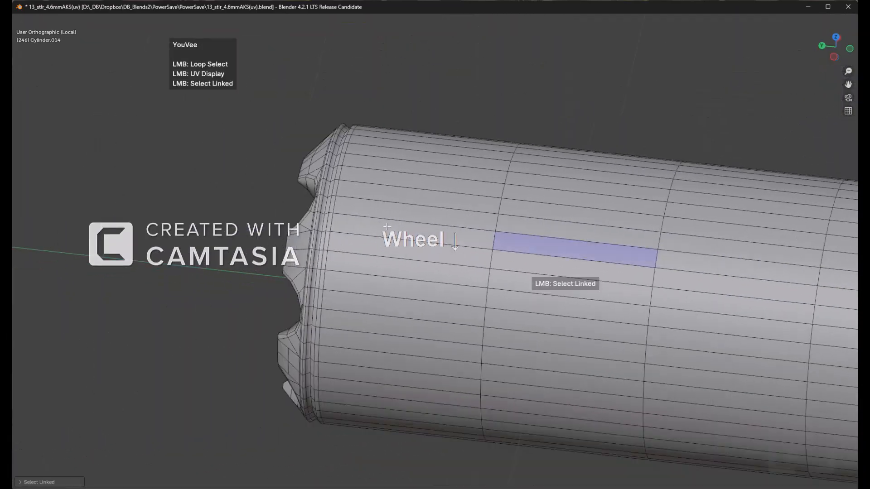
{"action": "middle_click_drag", "start_coordinate": [400, 226], "coordinate": [453, 213]}
{"action": "scroll", "coordinate": [460, 195], "scroll_direction": "up", "scroll_amount": 5}
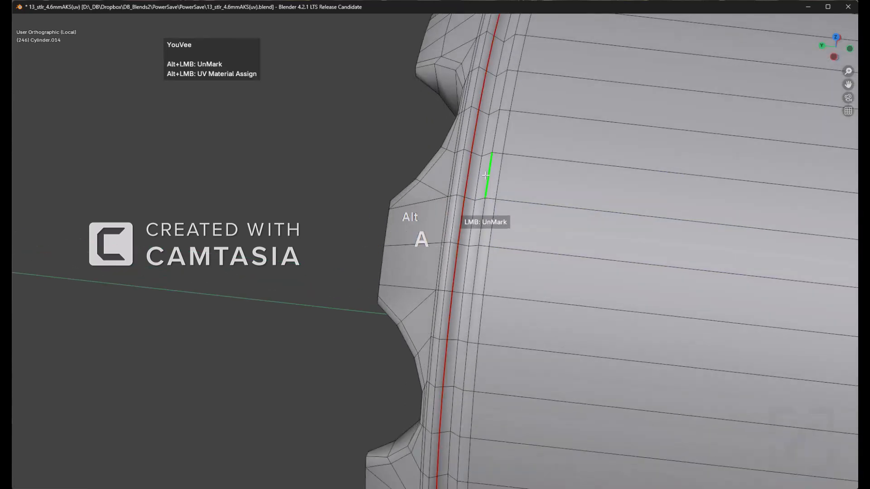
- Check how the seams divide the mesh by selecting the linked faces of the outer body, then the wide end's rim and bore
{"action": "scroll", "coordinate": [485, 175], "scroll_direction": "down", "scroll_amount": 5}
{"action": "key", "text": "shift+KP_1"}
{"action": "scroll", "coordinate": [524, 222], "scroll_direction": "up", "scroll_amount": 2}
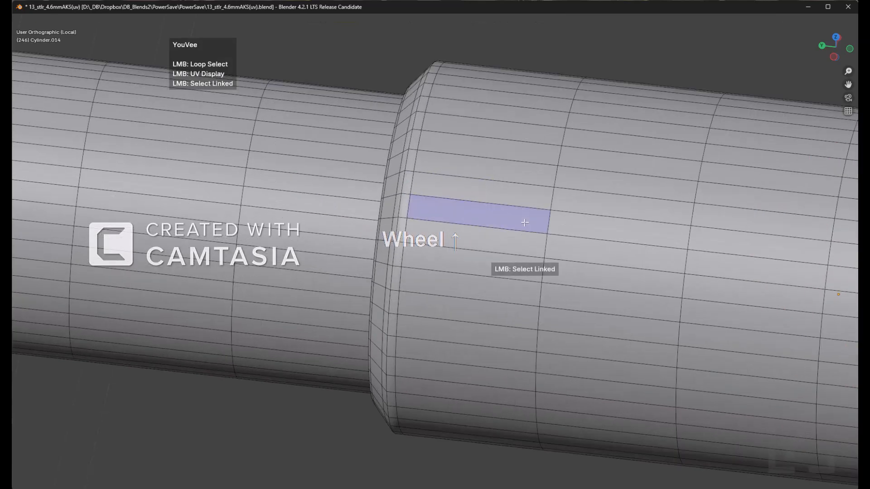
{"action": "key", "text": "ctrl+z"}
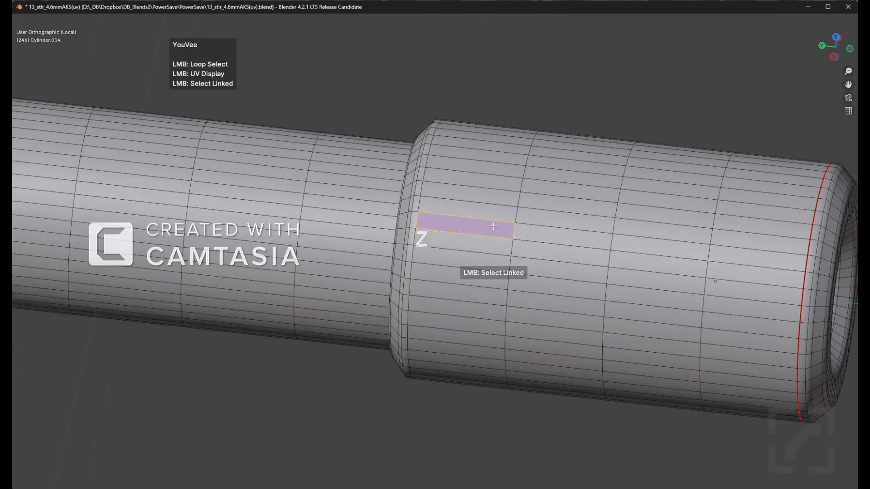
{"action": "left_click", "coordinate": [493, 226]}
{"action": "scroll", "coordinate": [490, 227], "scroll_direction": "down", "scroll_amount": 5}
{"action": "mouse_move", "coordinate": [484, 228]}
{"action": "middle_mouse_down"}
{"action": "mouse_move", "coordinate": [498, 196]}
{"action": "mouse_move", "coordinate": [456, 173]}
{"action": "mouse_move", "coordinate": [399, 185]}
{"action": "mouse_move", "coordinate": [444, 195]}
{"action": "mouse_move", "coordinate": [521, 174]}
{"action": "mouse_move", "coordinate": [461, 194]}
{"action": "mouse_move", "coordinate": [490, 238]}
{"action": "middle_mouse_up"}
{"action": "key", "text": "KP_1"}
{"action": "scroll", "coordinate": [516, 182], "scroll_direction": "up", "scroll_amount": 3}
{"action": "key", "text": "a"}
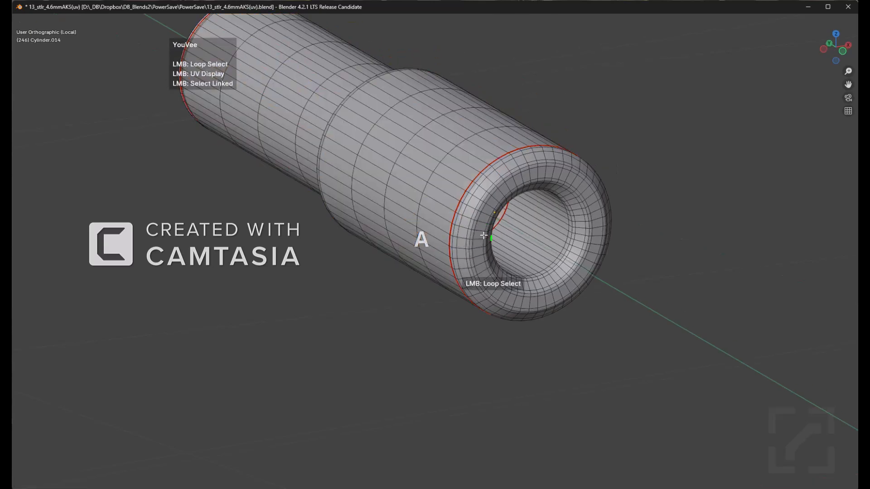
{"action": "left_click", "coordinate": [440, 198]}
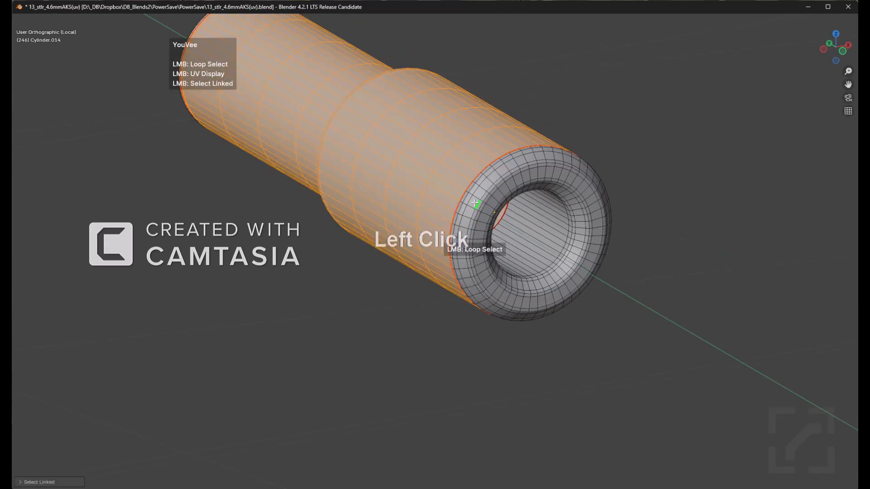
{"action": "left_click", "coordinate": [473, 203]}
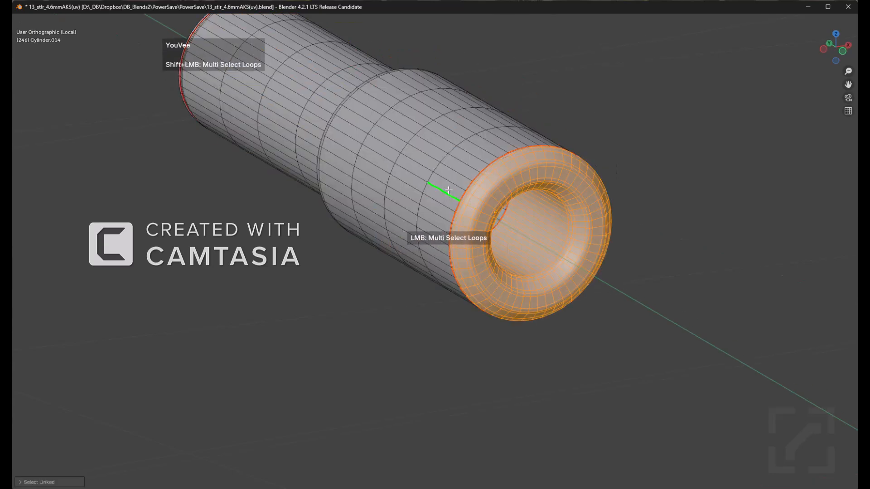
- Select the outer body together with the wide end's rim and bore, and hide the remaining faces
{"action": "key", "text": "shift"}
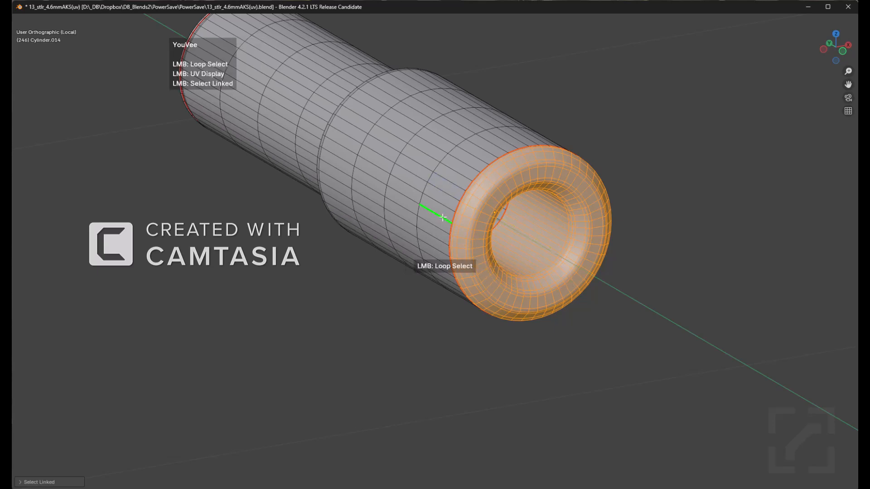
{"action": "left_click", "coordinate": [443, 195]}
{"action": "middle_click_drag", "start_coordinate": [414, 236], "coordinate": [474, 210]}
{"action": "key", "text": "shift"}
{"action": "key", "text": "shift+h"}
{"action": "scroll", "coordinate": [475, 211], "scroll_direction": "down", "scroll_amount": 3}
{"action": "middle_click_drag", "start_coordinate": [467, 257], "coordinate": [476, 180], "text": "shift"}
{"action": "scroll", "coordinate": [493, 229], "scroll_direction": "up", "scroll_amount": 3}
{"action": "scroll", "coordinate": [477, 273], "scroll_direction": "up", "scroll_amount": 2}
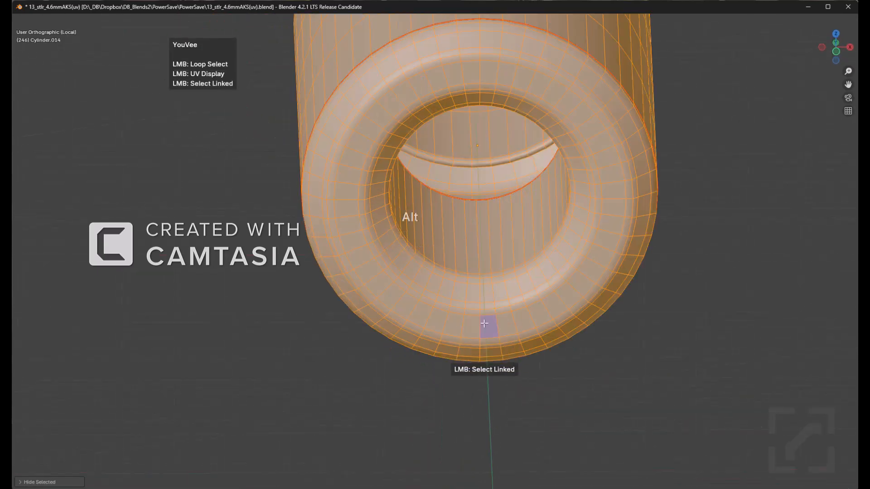
- Reveal the hidden faces, select the whole mesh of the cylindrical part and unwrap it
{"action": "key", "text": "alt+a"}
{"action": "middle_click_drag", "start_coordinate": [474, 310], "coordinate": [497, 215]}
{"action": "scroll", "coordinate": [535, 197], "scroll_direction": "down", "scroll_amount": 5}
{"action": "key", "text": "alt+h"}
{"action": "key", "text": "alt+a"}
{"action": "middle_click_drag", "start_coordinate": [377, 188], "coordinate": [544, 228]}
{"action": "key", "text": "a"}
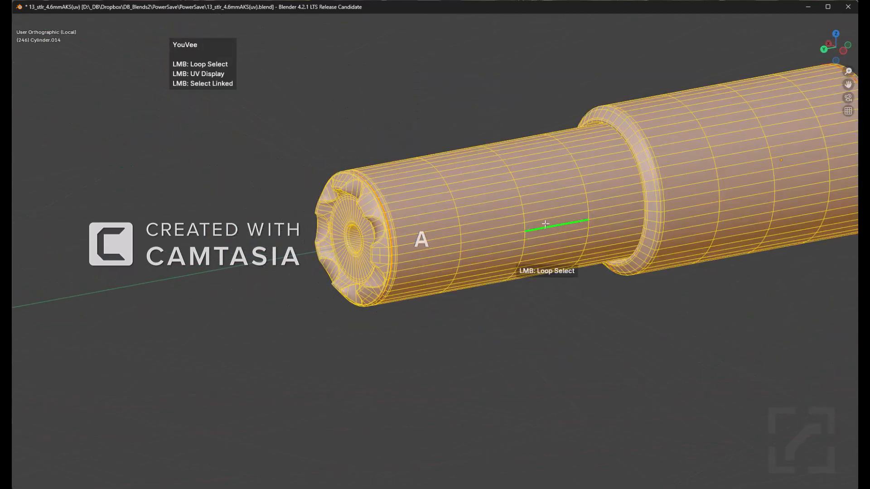
{"action": "left_click", "coordinate": [534, 300]}
{"action": "scroll", "coordinate": [213, 349], "scroll_direction": "up", "scroll_amount": 4}
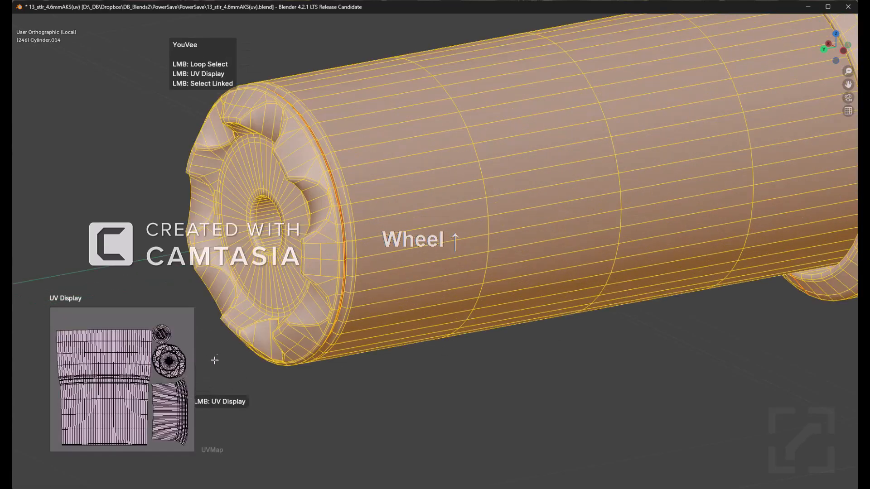
- Select the linked faces of the scalloped front cap and isolate them by hiding the rest of the mesh
{"action": "middle_click_drag", "start_coordinate": [253, 246], "coordinate": [364, 253], "text": "shift"}
{"action": "middle_click_drag", "start_coordinate": [339, 184], "coordinate": [505, 237], "text": "shift"}
{"action": "scroll", "coordinate": [505, 237], "scroll_direction": "up", "scroll_amount": 6}
{"action": "scroll", "coordinate": [416, 240], "scroll_direction": "up", "scroll_amount": 2}
{"action": "middle_click_drag", "start_coordinate": [416, 240], "coordinate": [408, 252]}
{"action": "middle_click_drag", "start_coordinate": [297, 266], "coordinate": [498, 218], "text": "shift"}
{"action": "middle_click_drag", "start_coordinate": [498, 218], "coordinate": [578, 214]}
{"action": "key", "text": "a"}
{"action": "middle_click_drag", "start_coordinate": [288, 254], "coordinate": [429, 230], "text": "shift"}
{"action": "scroll", "coordinate": [428, 230], "scroll_direction": "down", "scroll_amount": 2}
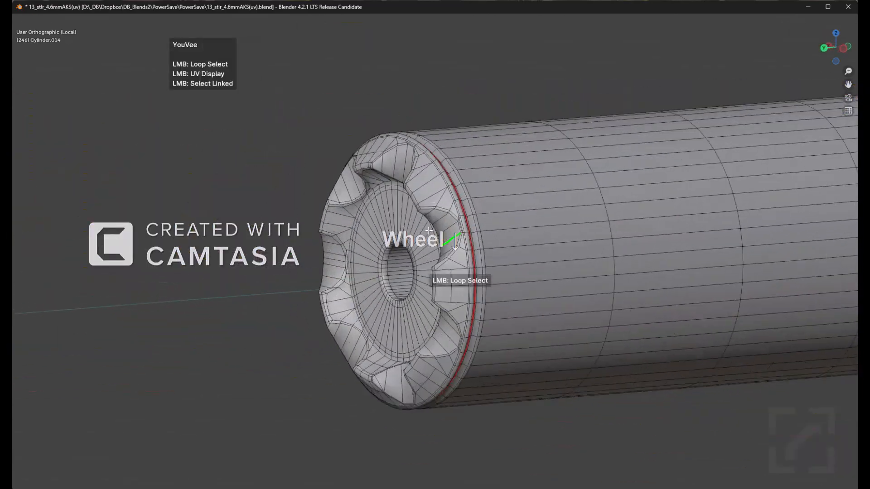
{"action": "left_click", "coordinate": [425, 189]}
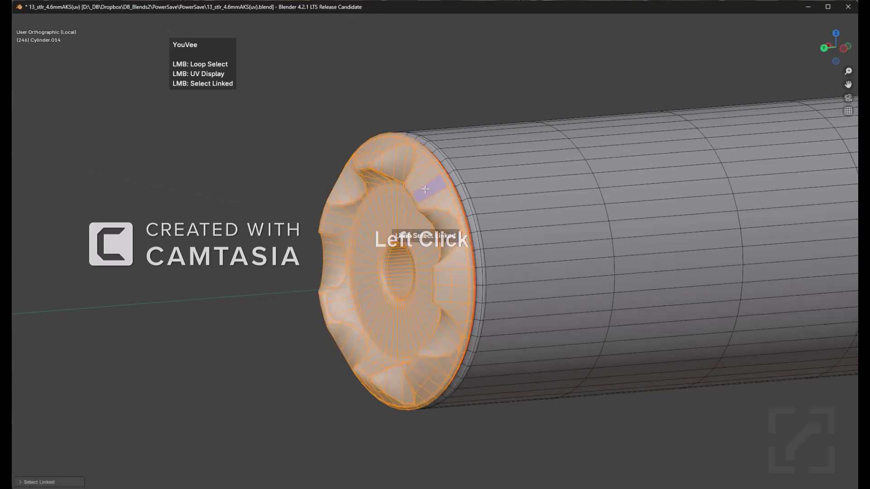
{"action": "left_click", "coordinate": [425, 188], "text": "ctrl"}
{"action": "middle_click_drag", "start_coordinate": [426, 189], "coordinate": [435, 235]}
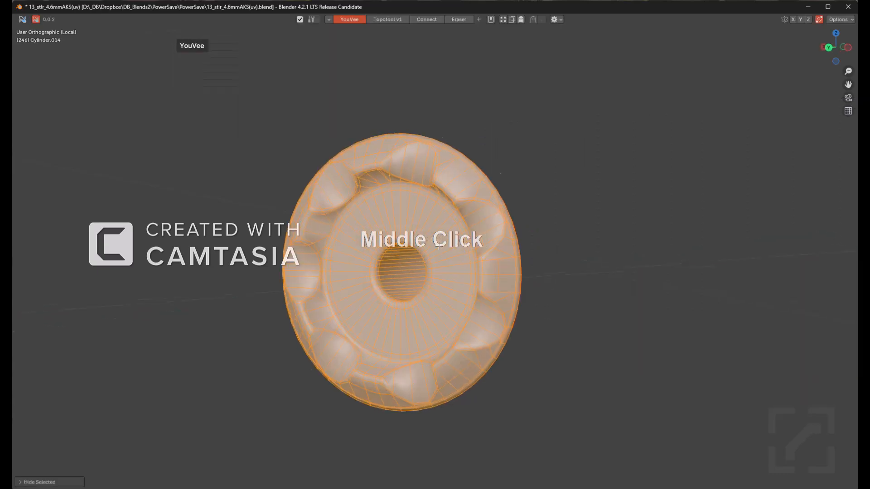
{"action": "scroll", "coordinate": [434, 256], "scroll_direction": "up", "scroll_amount": 3}
{"action": "scroll", "coordinate": [434, 256], "scroll_direction": "up", "scroll_amount": 3}
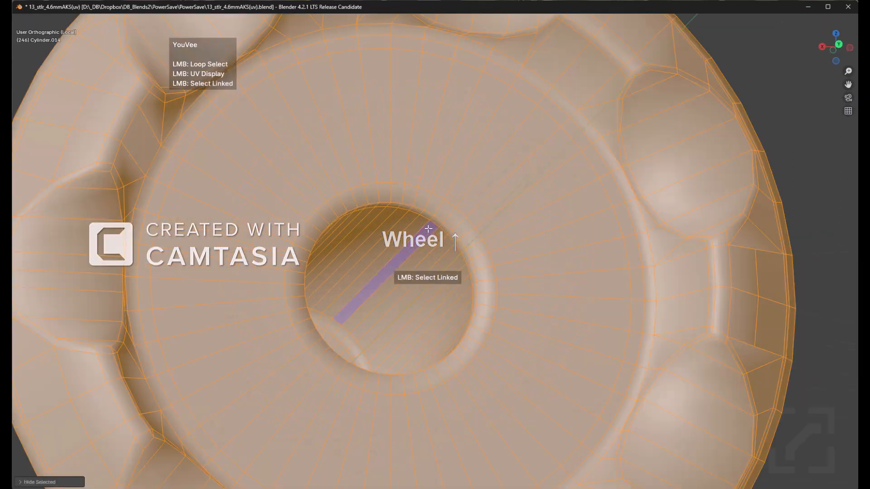
- Mark a seam around the rim loop of the front cap's central hole and clear the selection
{"action": "left_click", "coordinate": [421, 207]}
{"action": "scroll", "coordinate": [426, 220], "scroll_direction": "up", "scroll_amount": 2}
{"action": "middle_click_drag", "start_coordinate": [394, 219], "coordinate": [394, 244]}
{"action": "key", "text": "a"}
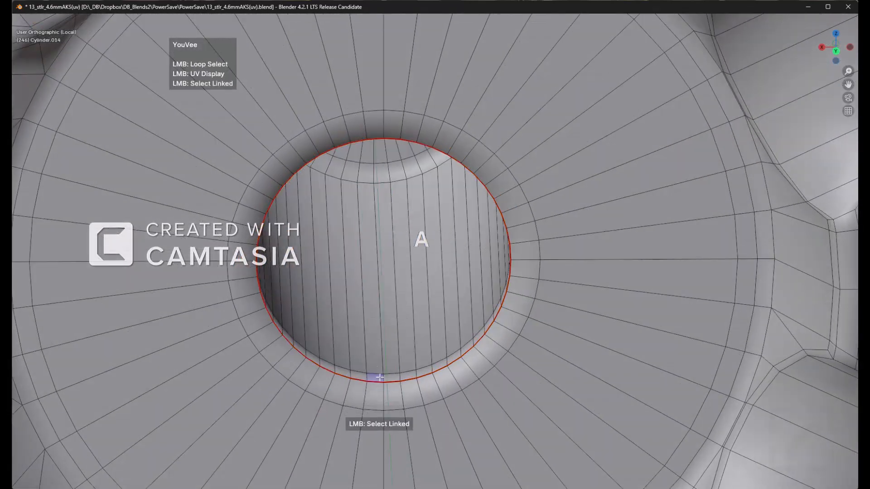
- Mark a lengthwise seam along the central hole's inner wall and select the edge loop at the wall's inner end
{"action": "left_click", "coordinate": [379, 358], "text": "ctrl"}
{"action": "middle_click_drag", "start_coordinate": [379, 358], "coordinate": [384, 254]}
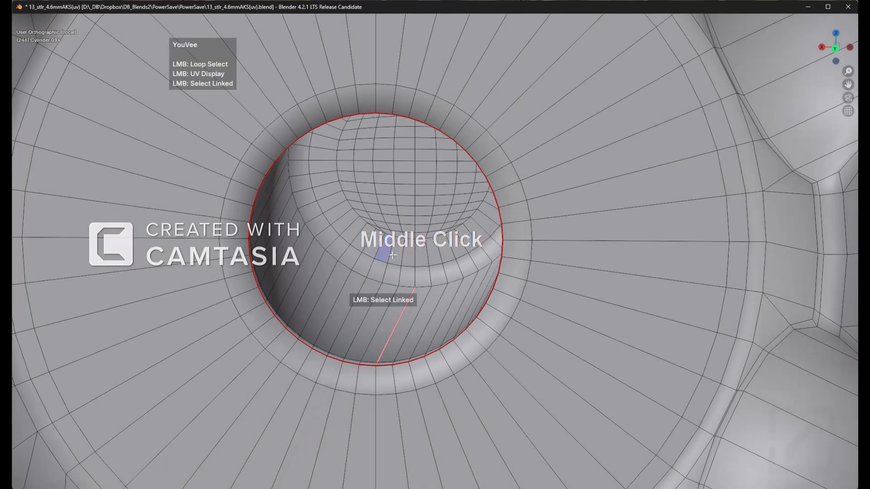
{"action": "middle_click_drag", "start_coordinate": [419, 286], "coordinate": [426, 259]}
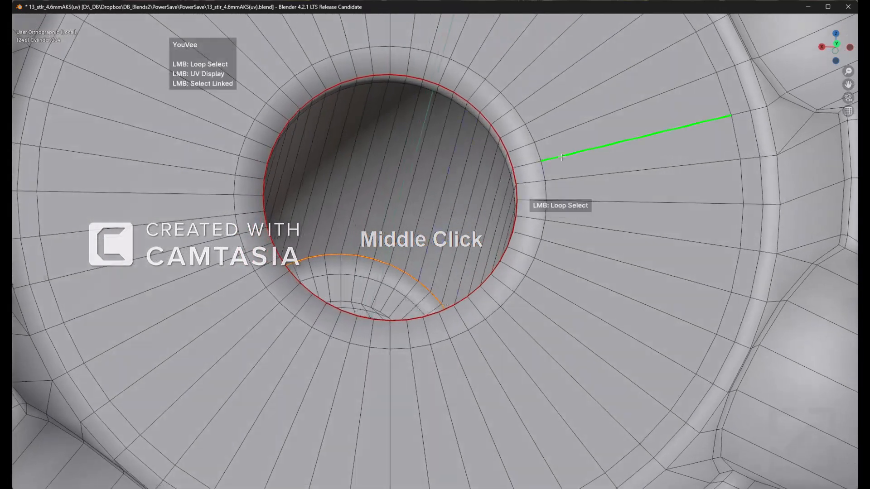
- Add a loop cut around the central hole's inner wall close to its inner end with the Connect tool set, and return to YouVee
{"action": "key", "text": "d"}
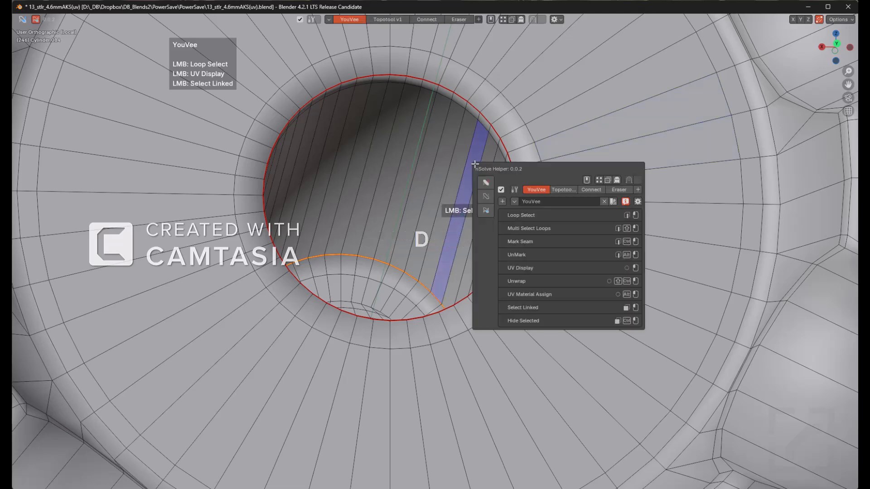
{"action": "double_click", "coordinate": [568, 190]}
{"action": "left_click", "coordinate": [581, 190]}
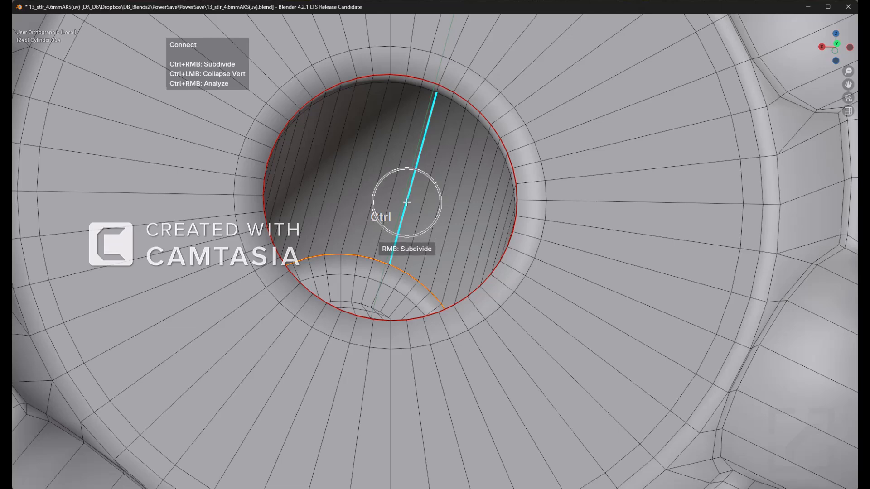
{"action": "key", "text": "shift"}
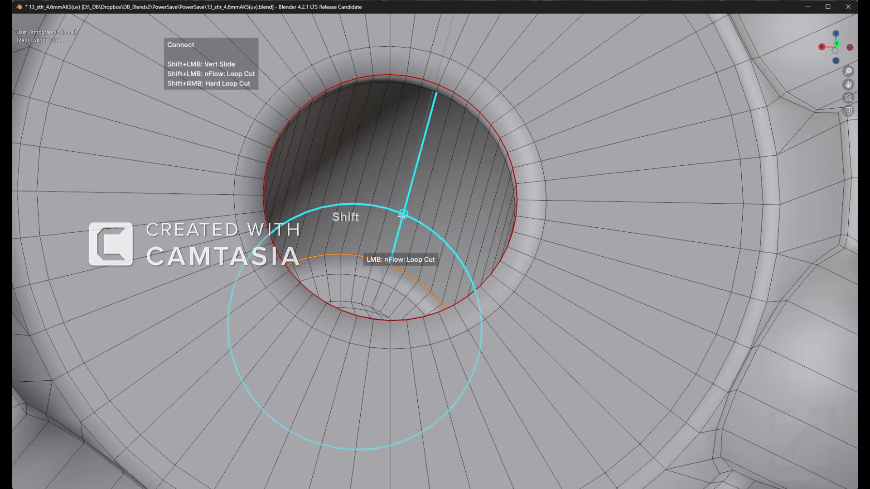
{"action": "left_click", "coordinate": [393, 252], "text": "shift"}
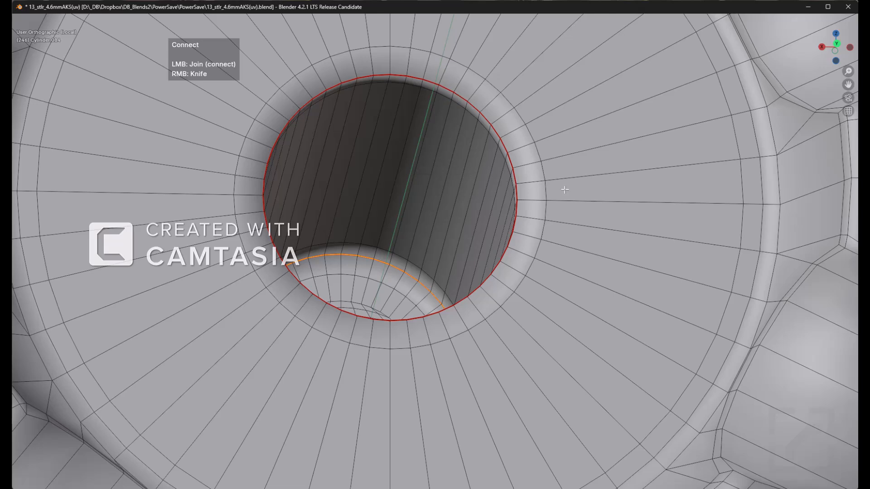
{"action": "key", "text": "d"}
{"action": "left_click", "coordinate": [650, 217]}
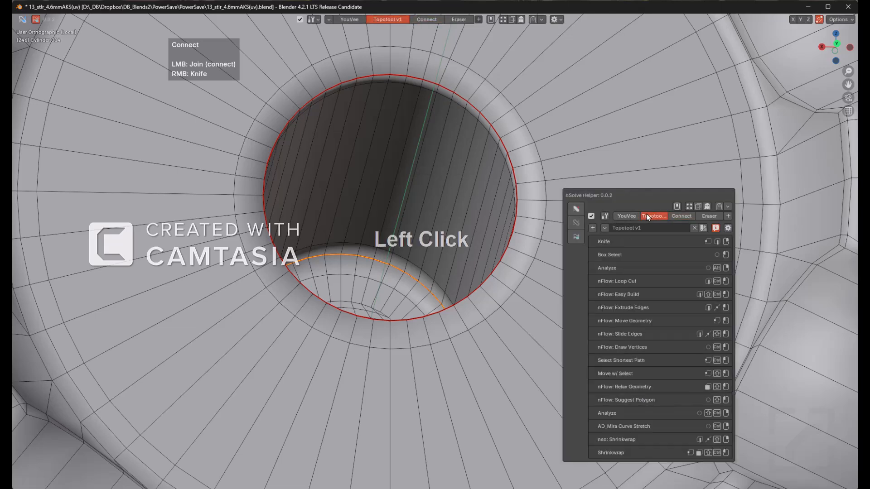
{"action": "left_click", "coordinate": [629, 216]}
{"action": "scroll", "coordinate": [488, 177], "scroll_direction": "down", "scroll_amount": 2}
{"action": "middle_click_drag", "start_coordinate": [501, 179], "coordinate": [523, 88]}
{"action": "middle_click", "coordinate": [496, 216]}
{"action": "middle_click", "coordinate": [497, 216]}
{"action": "scroll", "coordinate": [494, 205], "scroll_direction": "up", "scroll_amount": 3}
{"action": "scroll", "coordinate": [489, 207], "scroll_direction": "down", "scroll_amount": 3}
{"action": "scroll", "coordinate": [502, 208], "scroll_direction": "down", "scroll_amount": 3}
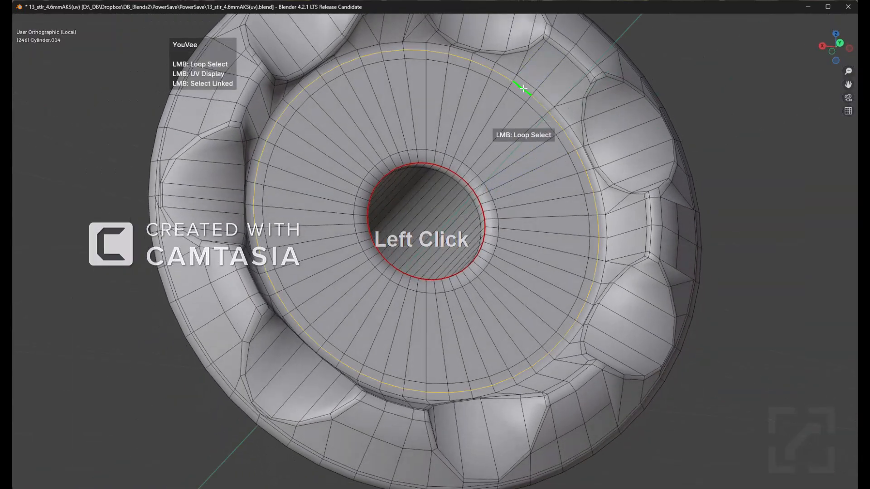
{"action": "key", "text": "alt+a"}
{"action": "middle_click_drag", "start_coordinate": [528, 103], "coordinate": [550, 110]}
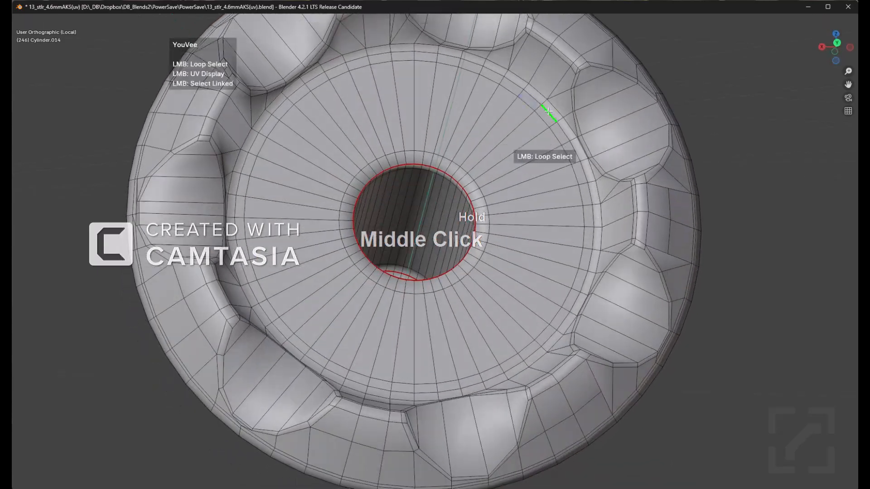
- Reveal the hidden faces with the whole mesh selected, unwrap it and display its UV layout
{"action": "key", "text": "a"}
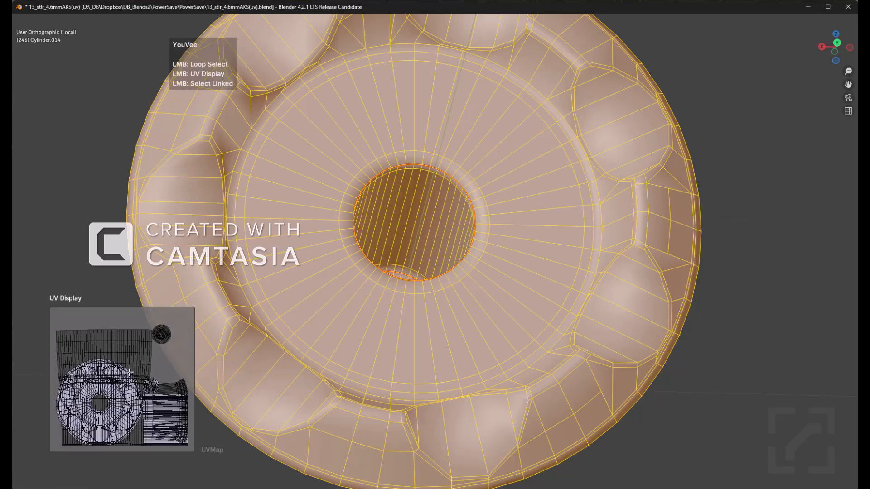
{"action": "middle_click_drag", "start_coordinate": [377, 228], "coordinate": [422, 277]}
{"action": "key", "text": "alt+h"}
{"action": "scroll", "coordinate": [452, 254], "scroll_direction": "down", "scroll_amount": 3}
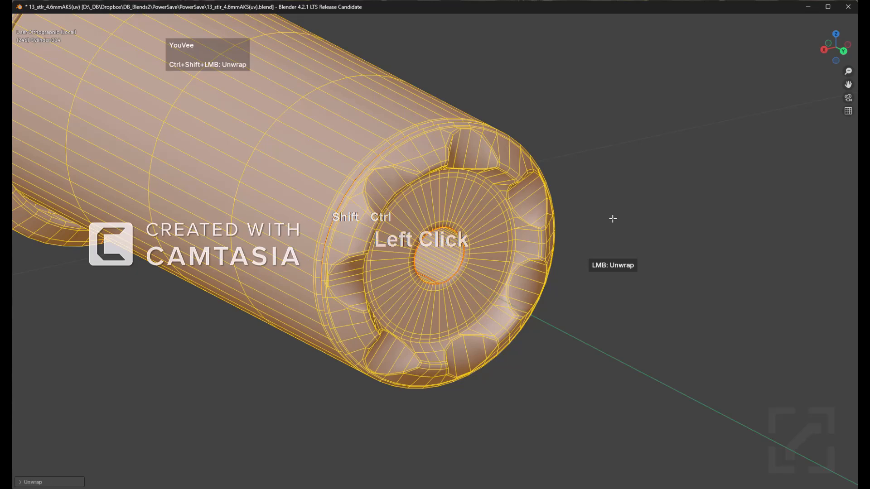
{"action": "left_click", "coordinate": [613, 219]}
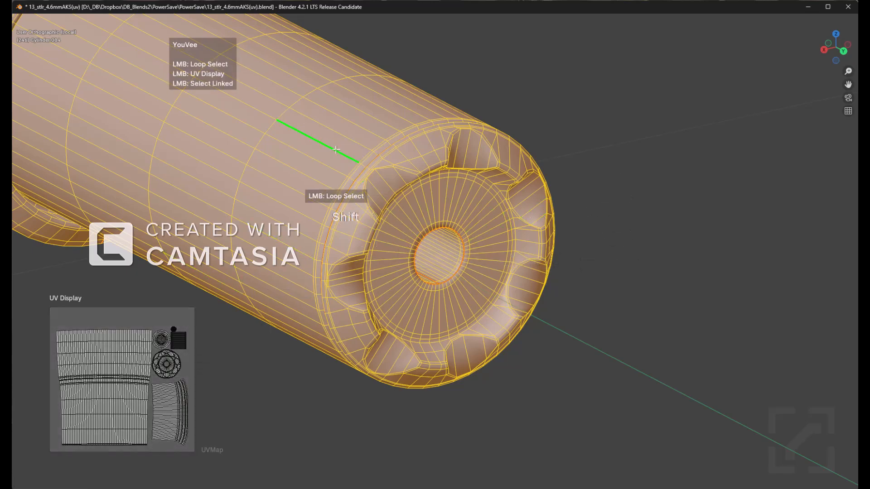
- Leave mesh editing, assign the UV checker material to the stepped cylinder and clear the selection
{"action": "middle_click_drag", "start_coordinate": [336, 149], "coordinate": [466, 186]}
{"action": "key", "text": "Tab"}
{"action": "left_click", "coordinate": [537, 255], "text": "alt"}
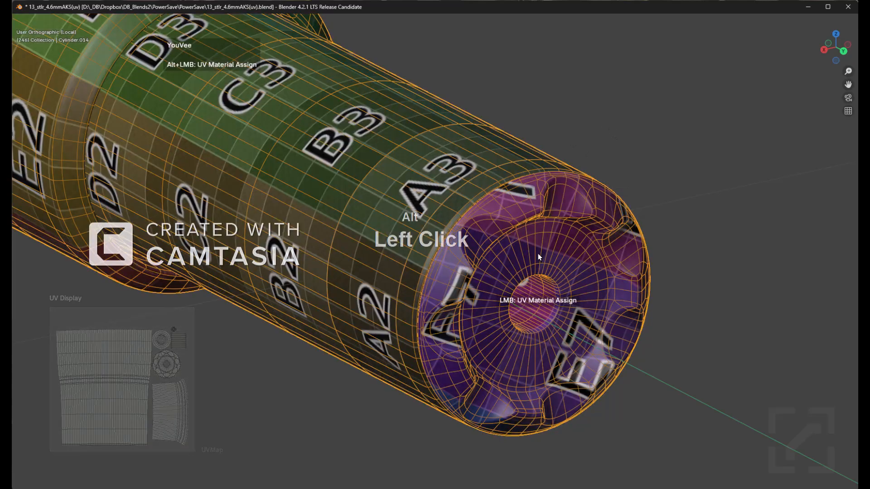
{"action": "key", "text": "alt+a"}
{"action": "scroll", "coordinate": [534, 218], "scroll_direction": "down", "scroll_amount": 3}
{"action": "middle_click_drag", "start_coordinate": [396, 138], "coordinate": [452, 207]}
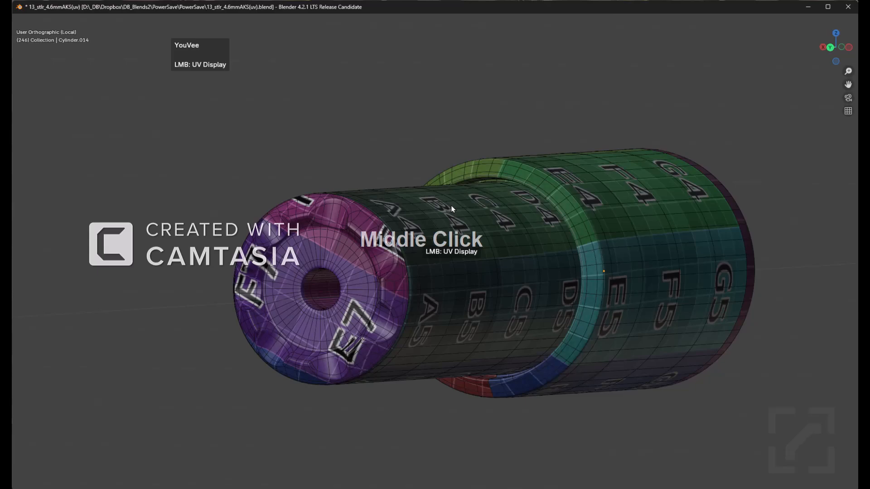
- Return to the full model and select the nearer round bolt head on the red handguard side
{"action": "key", "text": "KP_Divide"}
{"action": "scroll", "coordinate": [542, 200], "scroll_direction": "down", "scroll_amount": 3}
{"action": "mouse_move", "coordinate": [543, 200]}
{"action": "middle_mouse_down"}
{"action": "mouse_move", "coordinate": [562, 231]}
{"action": "mouse_move", "coordinate": [557, 194]}
{"action": "mouse_move", "coordinate": [537, 194]}
{"action": "middle_mouse_up"}
{"action": "scroll", "coordinate": [533, 181], "scroll_direction": "up", "scroll_amount": 2}
{"action": "middle_click_drag", "start_coordinate": [356, 186], "coordinate": [519, 229], "text": "shift"}
{"action": "scroll", "coordinate": [446, 241], "scroll_direction": "up", "scroll_amount": 2}
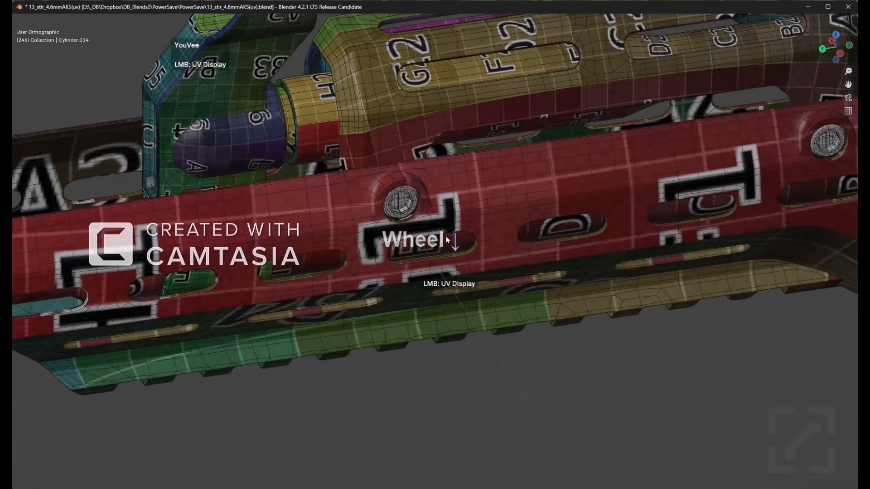
{"action": "left_click", "coordinate": [401, 216]}
{"action": "key", "text": "KP_Decimal"}
- Open the bolt's mesh for editing with all its geometry selected and isolate it from the other parts
{"action": "middle_click_drag", "start_coordinate": [414, 213], "coordinate": [471, 194]}
{"action": "scroll", "coordinate": [495, 201], "scroll_direction": "up", "scroll_amount": 3}
{"action": "key", "text": "Tab"}
{"action": "key", "text": "a"}
{"action": "key", "text": "KP_Divide"}
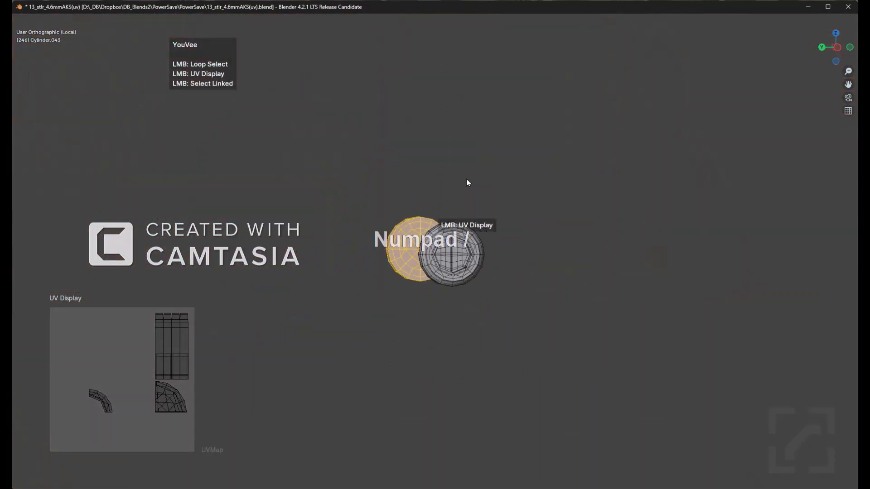
{"action": "key", "text": "KP_Decimal"}
{"action": "middle_click_drag", "start_coordinate": [467, 180], "coordinate": [412, 142]}
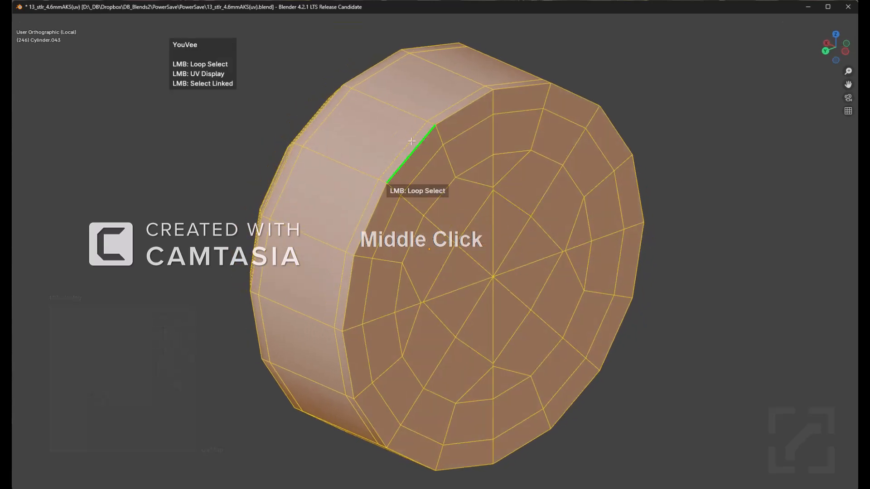
- Mark seams around the bolt's back rim and around the octagonal socket's opening, and clear the selection
{"action": "left_click", "coordinate": [417, 144]}
{"action": "middle_click_drag", "start_coordinate": [465, 153], "coordinate": [464, 217]}
{"action": "middle_click_drag", "start_coordinate": [466, 129], "coordinate": [470, 148]}
{"action": "left_click", "coordinate": [475, 107]}
{"action": "key", "text": "alt+a"}
{"action": "scroll", "coordinate": [475, 159], "scroll_direction": "down", "scroll_amount": 1}
{"action": "middle_click_drag", "start_coordinate": [502, 226], "coordinate": [493, 107], "text": "shift"}
{"action": "middle_click_drag", "start_coordinate": [490, 254], "coordinate": [413, 367]}
- Mark a seam along the shortest edge path from the socket's opening down the bolt's side to the back rim
{"action": "key", "text": "w"}
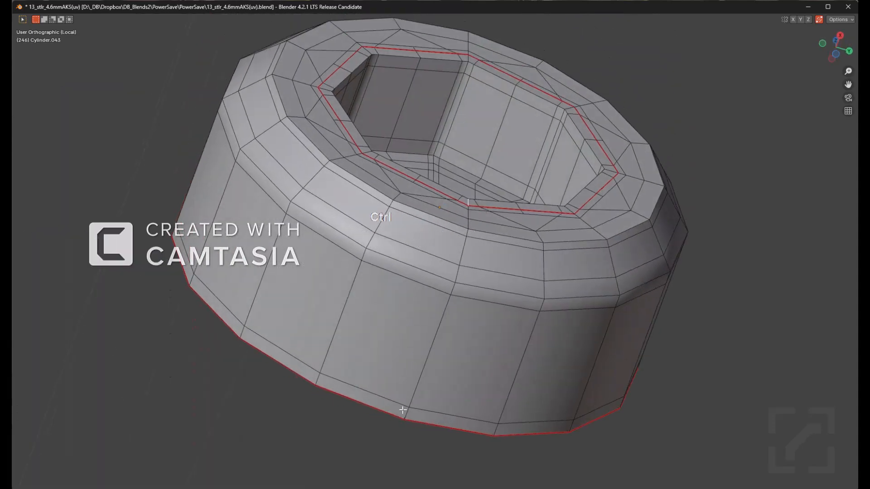
{"action": "key", "text": "ctrl+e"}
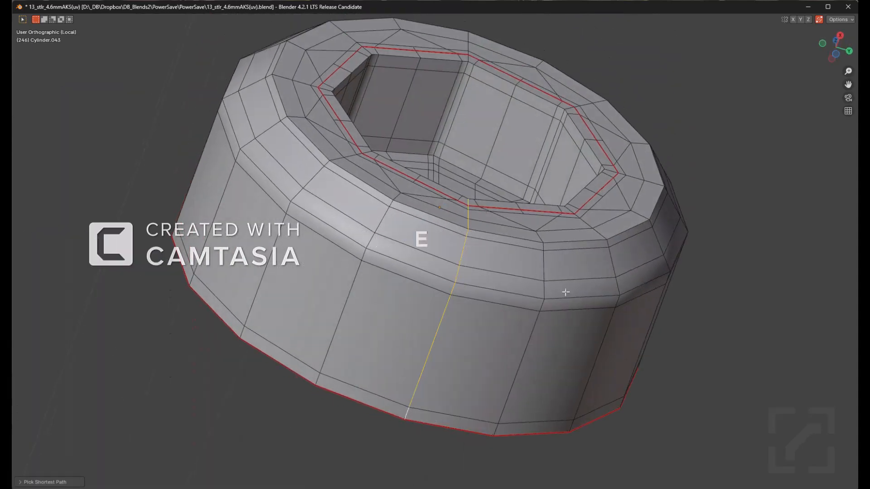
{"action": "key", "text": "alt+4"}
{"action": "left_click", "coordinate": [465, 223]}
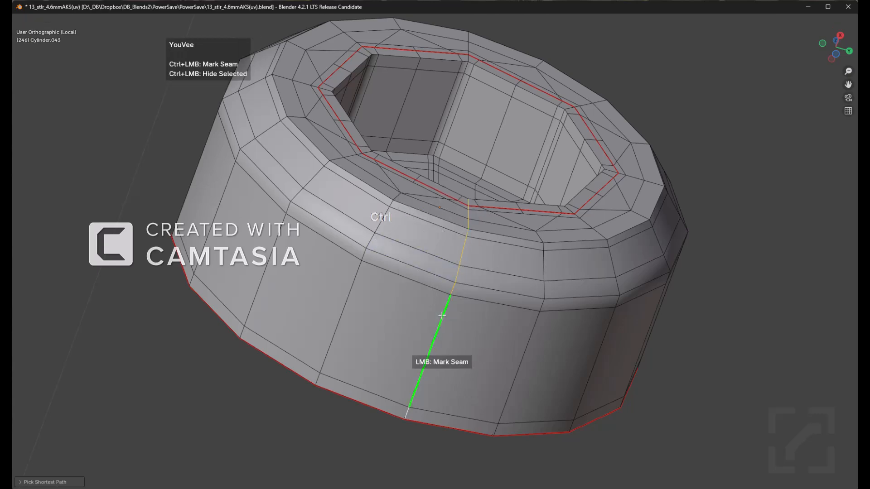
{"action": "middle_click_drag", "start_coordinate": [474, 263], "coordinate": [467, 311]}
- Clear the selection and unmark the short seam edge that extends inside the socket's opening at one corner
{"action": "key", "text": "alt+a"}
{"action": "scroll", "coordinate": [466, 311], "scroll_direction": "up", "scroll_amount": 5}
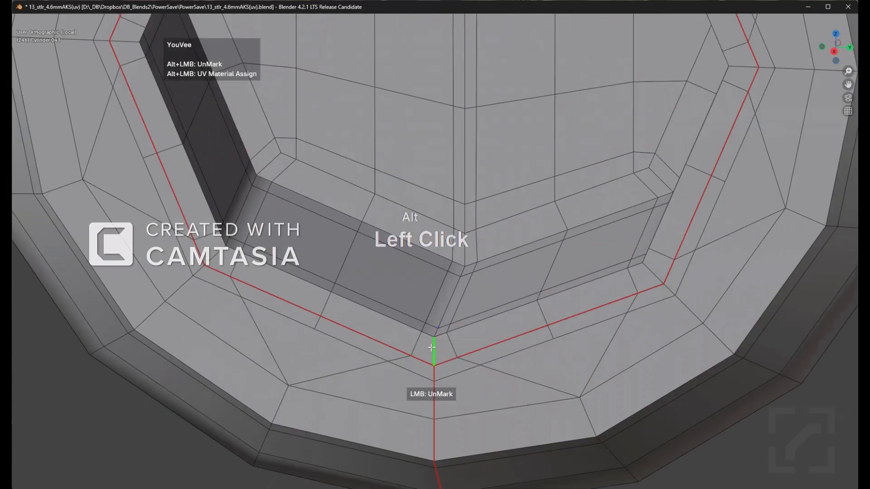
{"action": "scroll", "coordinate": [481, 307], "scroll_direction": "down", "scroll_amount": 8}
{"action": "middle_click_drag", "start_coordinate": [472, 249], "coordinate": [515, 254]}
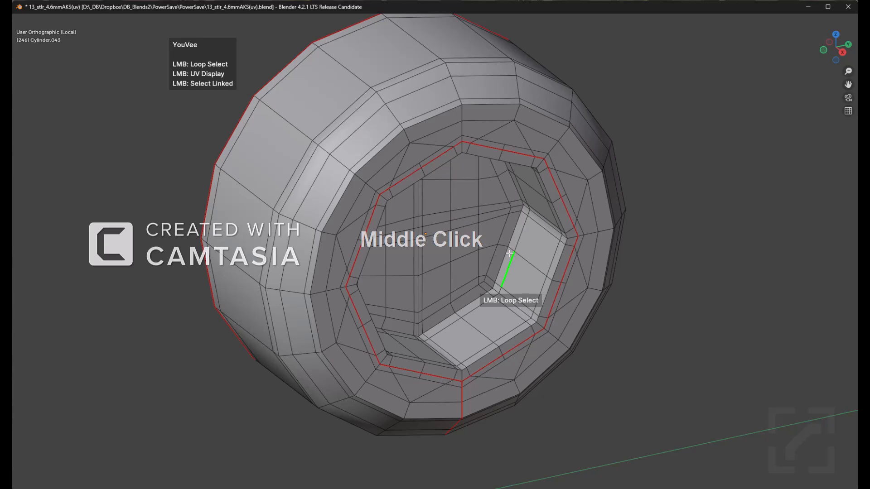
- Select the whole bolt mesh, unwrap it and display its UV layout
{"action": "scroll", "coordinate": [589, 259], "scroll_direction": "down", "scroll_amount": 1}
{"action": "key", "text": "a"}
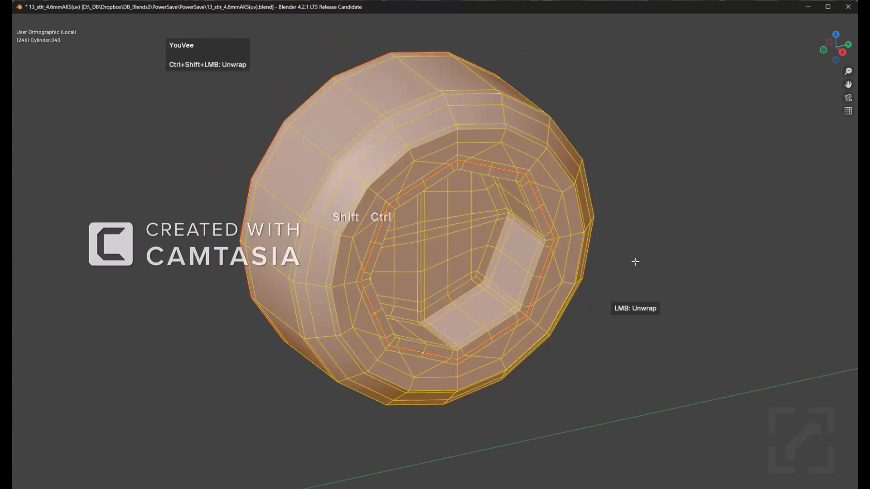
{"action": "left_click", "coordinate": [634, 262], "text": "ctrl+shift"}
{"action": "left_click", "coordinate": [635, 262]}
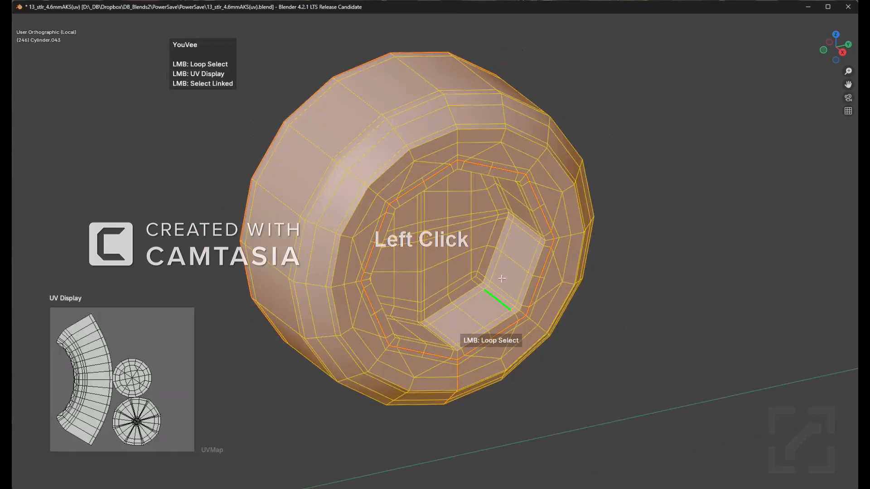
{"action": "middle_click_drag", "start_coordinate": [506, 271], "coordinate": [516, 278]}
{"action": "scroll", "coordinate": [519, 281], "scroll_direction": "down", "scroll_amount": 1}
- Change the unwrap method to Conformal and display the bolt's UV layout again
{"action": "key", "text": "F9"}
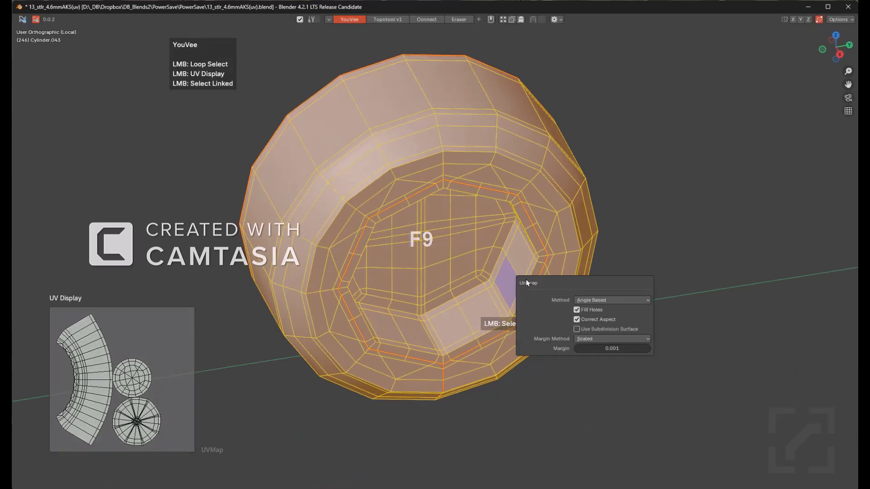
{"action": "left_click", "coordinate": [597, 300]}
{"action": "left_click", "coordinate": [599, 318]}
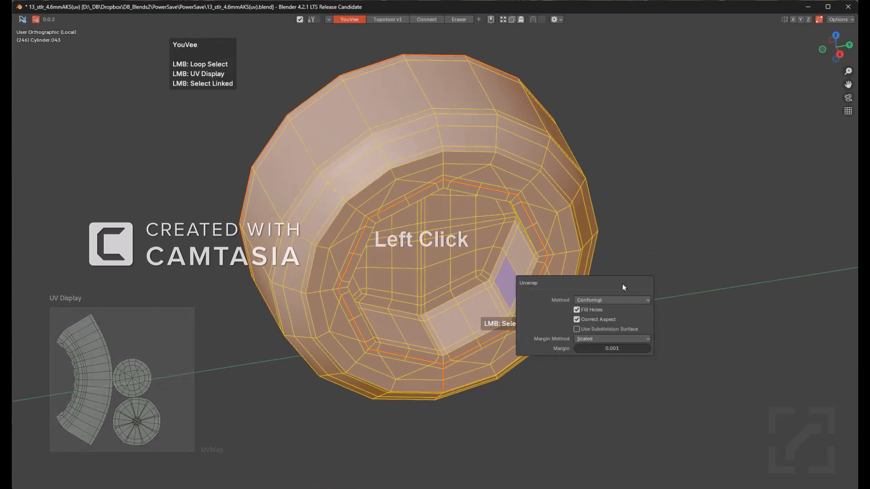
{"action": "key", "text": "shift+ctrl"}
{"action": "left_click", "coordinate": [683, 242]}
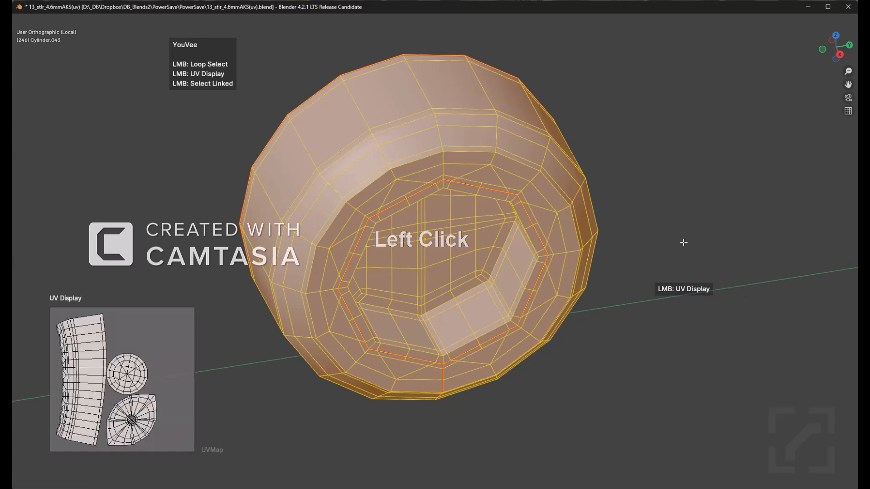
- Clear the selection, select the linked faces of the octagonal socket and display their island in the UV layout
{"action": "middle_click_drag", "start_coordinate": [539, 244], "coordinate": [535, 236]}
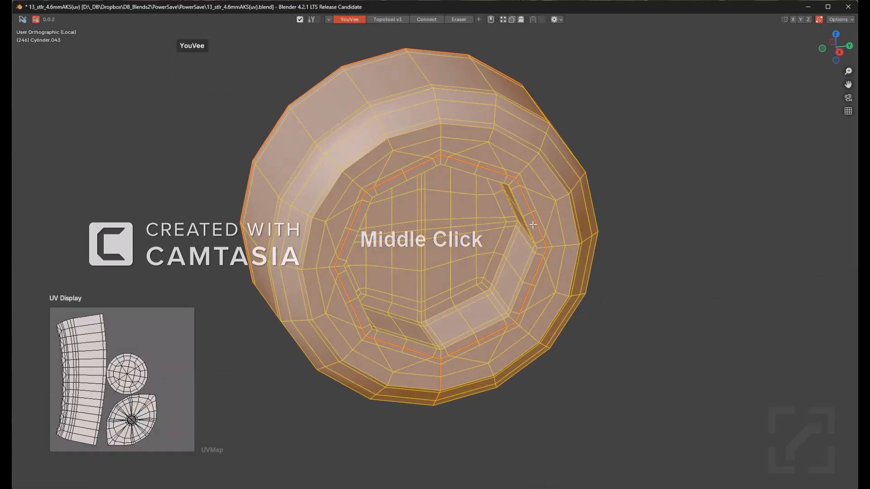
{"action": "key", "text": "a"}
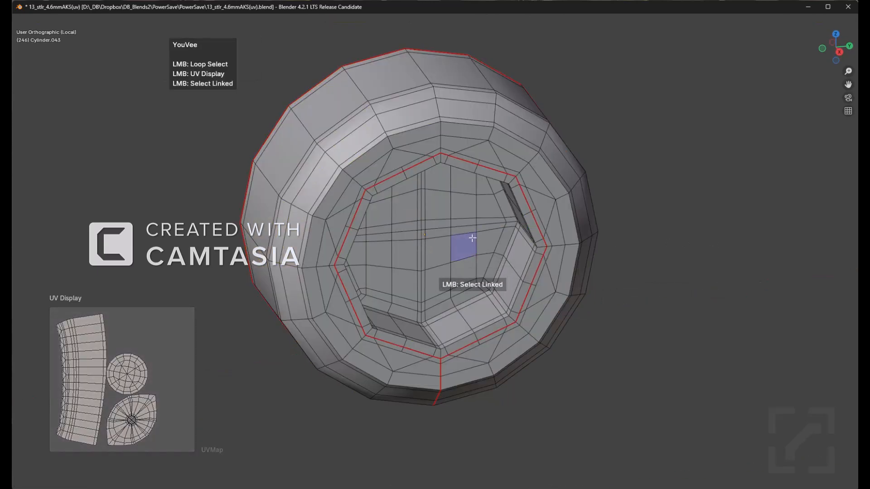
{"action": "key", "text": "a"}
{"action": "key", "text": "alt+a"}
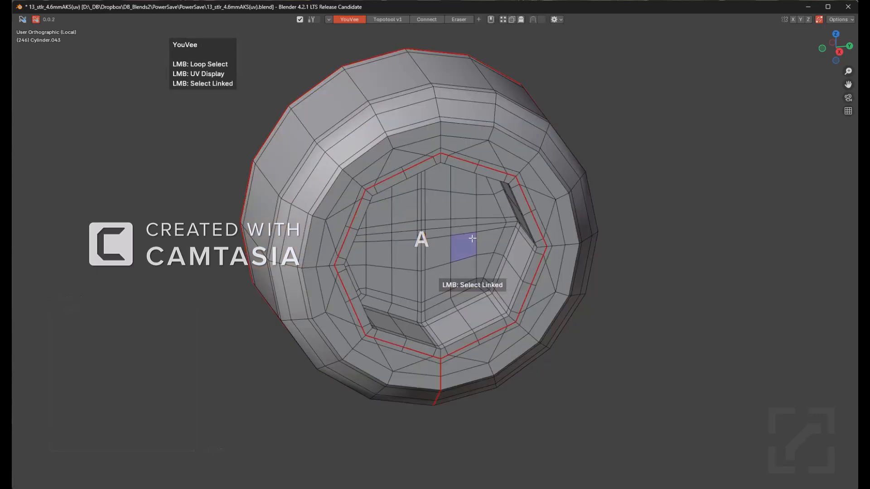
{"action": "left_click", "coordinate": [462, 242]}
{"action": "middle_click_drag", "start_coordinate": [461, 243], "coordinate": [573, 246]}
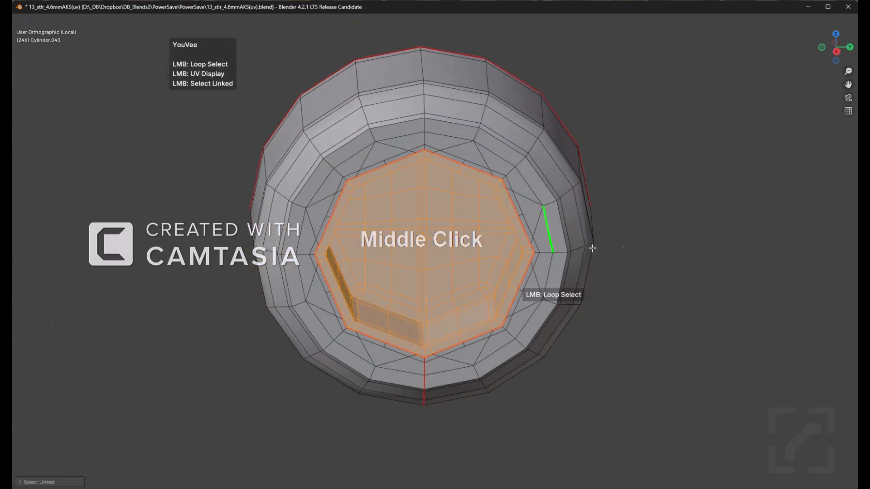
{"action": "left_click", "coordinate": [624, 244]}
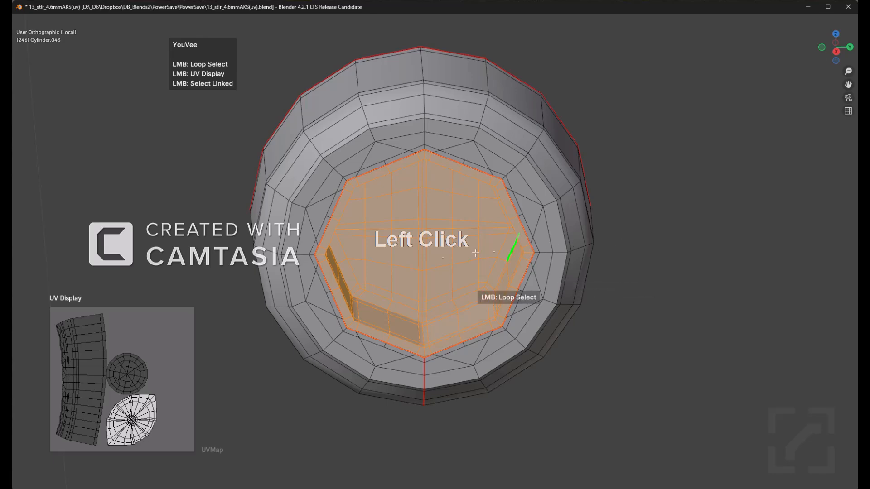
- Isolate the octagonal socket by hiding the rest of the bolt mesh and clear the selection
{"action": "scroll", "coordinate": [427, 258], "scroll_direction": "up", "scroll_amount": 6}
{"action": "middle_click_drag", "start_coordinate": [428, 258], "coordinate": [461, 256]}
{"action": "scroll", "coordinate": [460, 257], "scroll_direction": "down", "scroll_amount": 1}
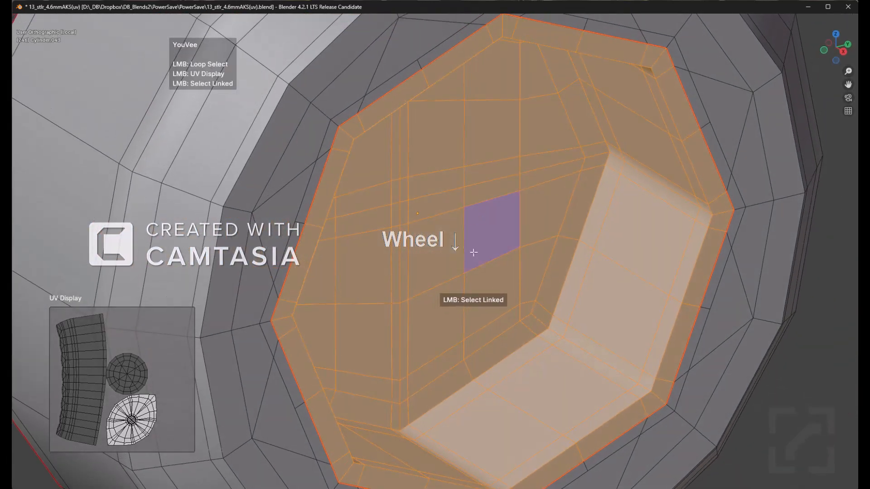
{"action": "scroll", "coordinate": [504, 242], "scroll_direction": "up", "scroll_amount": 1}
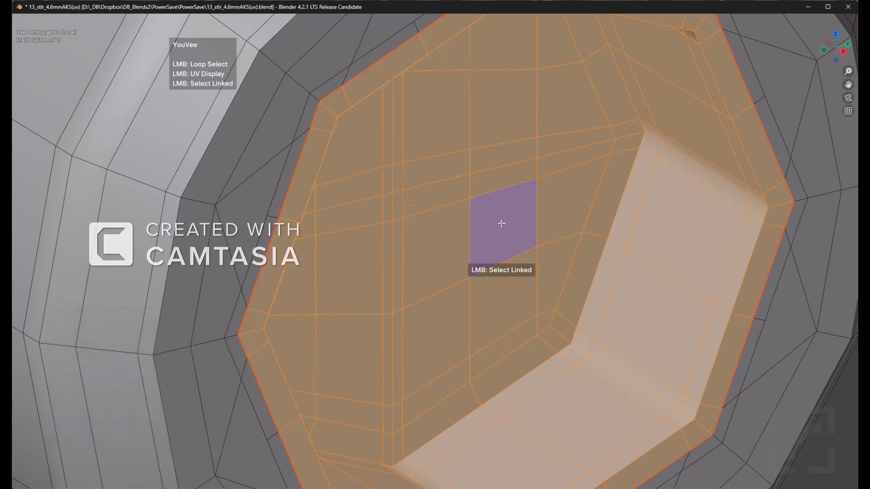
{"action": "left_click", "coordinate": [502, 223], "text": "ctrl"}
{"action": "middle_click_drag", "start_coordinate": [501, 224], "coordinate": [407, 211]}
{"action": "key", "text": "alt+a"}
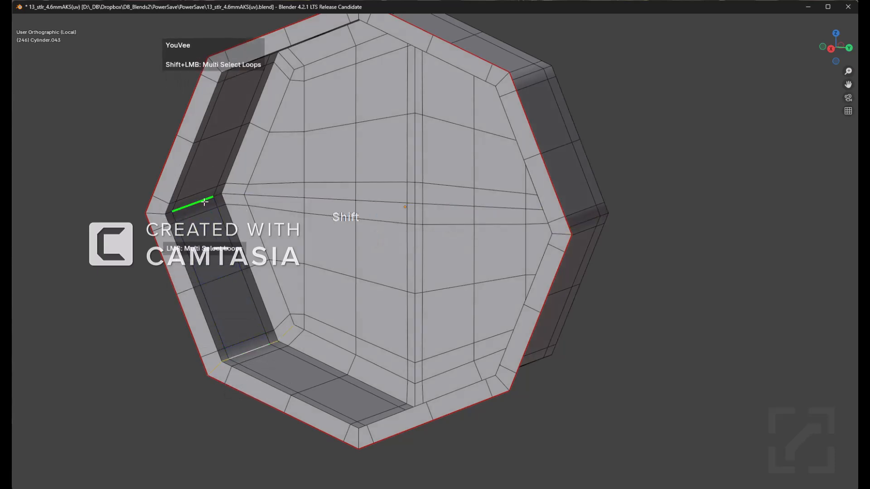
- Add the loops through the octagonal socket's remaining inner corner edges to the selection and view the socket straight from the side
{"action": "middle_click_drag", "start_coordinate": [204, 202], "coordinate": [259, 75]}
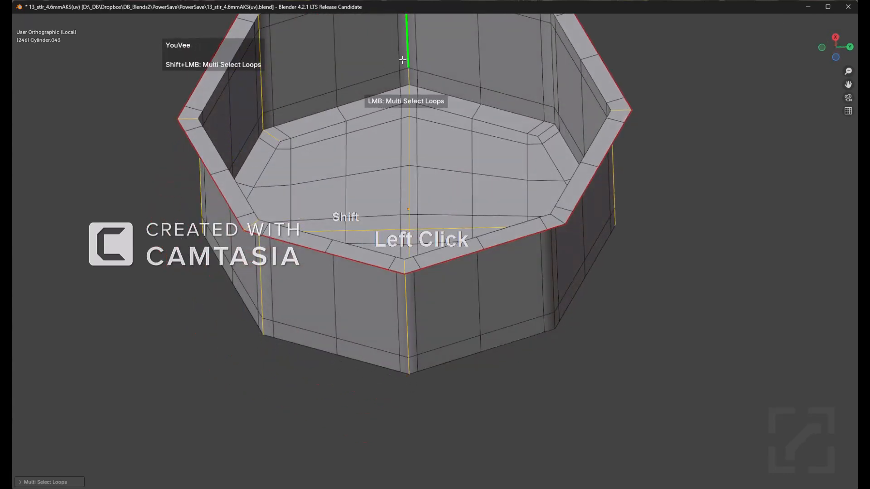
{"action": "left_click", "coordinate": [553, 69], "text": "shift"}
{"action": "middle_click_drag", "start_coordinate": [552, 70], "coordinate": [543, 149]}
{"action": "middle_click_drag", "start_coordinate": [551, 276], "coordinate": [551, 326]}
{"action": "left_click", "coordinate": [559, 324], "text": "shift"}
{"action": "middle_click_drag", "start_coordinate": [504, 231], "coordinate": [491, 282], "text": "alt"}
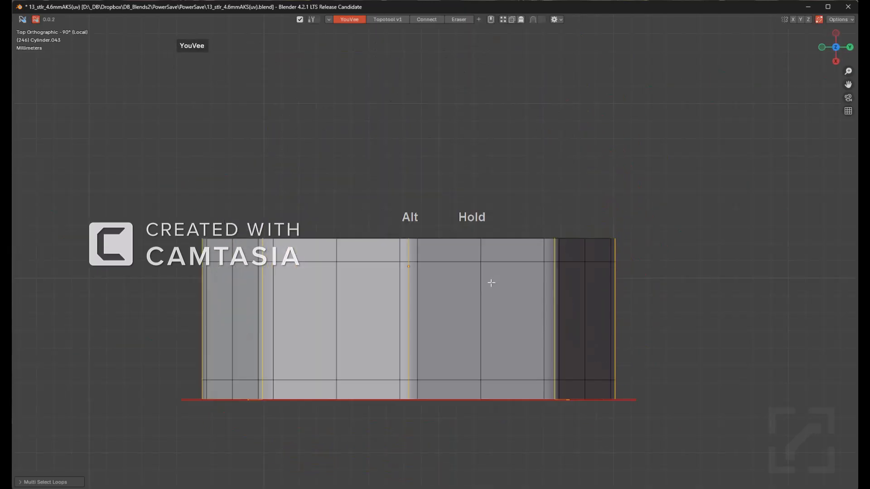
- Deselect the floor edges of the selected loops through X-ray and mark the socket's corner edges as seams
{"action": "key", "text": "alt+z"}
{"action": "key", "text": "b"}
{"action": "middle_click_drag", "start_coordinate": [162, 160], "coordinate": [672, 246]}
{"action": "key", "text": "alt+z"}
{"action": "middle_click_drag", "start_coordinate": [520, 284], "coordinate": [568, 187]}
{"action": "left_click", "coordinate": [631, 199], "text": "ctrl"}
- Unwrap the whole socket mesh, display its UV layout and restore the full workspace from the maximized viewport
{"action": "key", "text": "a"}
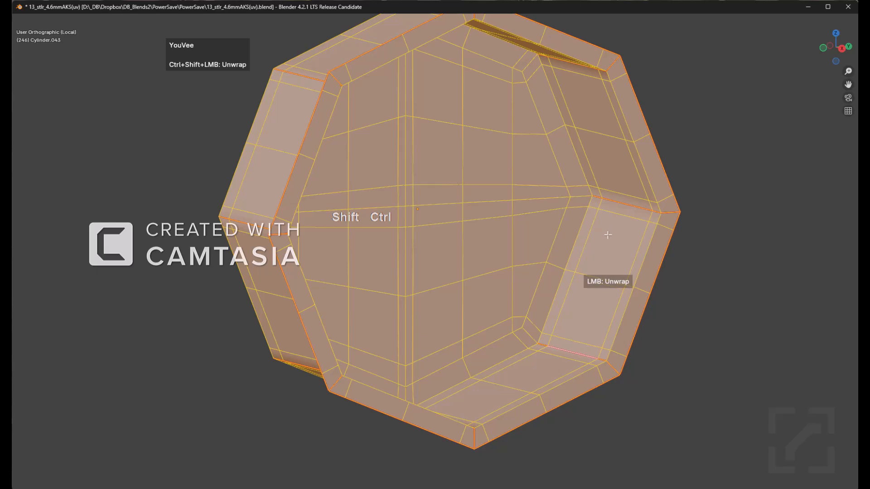
{"action": "left_click", "coordinate": [690, 247]}
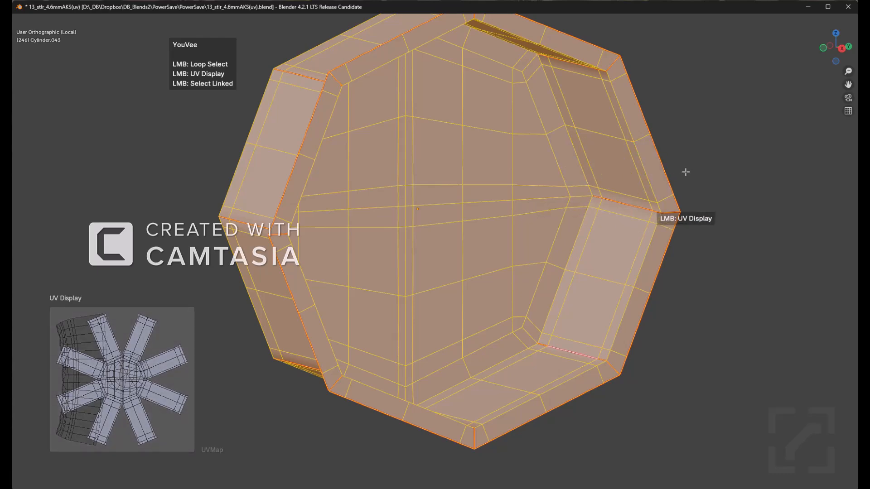
{"action": "key", "text": "ctrl+alt+space"}
- Reveal the hidden parts of the bolt mesh and frame its islands in the UV editor
{"action": "middle_click_drag", "start_coordinate": [503, 190], "coordinate": [541, 231]}
{"action": "key", "text": "Tab"}
{"action": "key", "text": "Tab"}
{"action": "key", "text": "alt+h"}
{"action": "scroll", "coordinate": [497, 203], "scroll_direction": "down", "scroll_amount": 3}
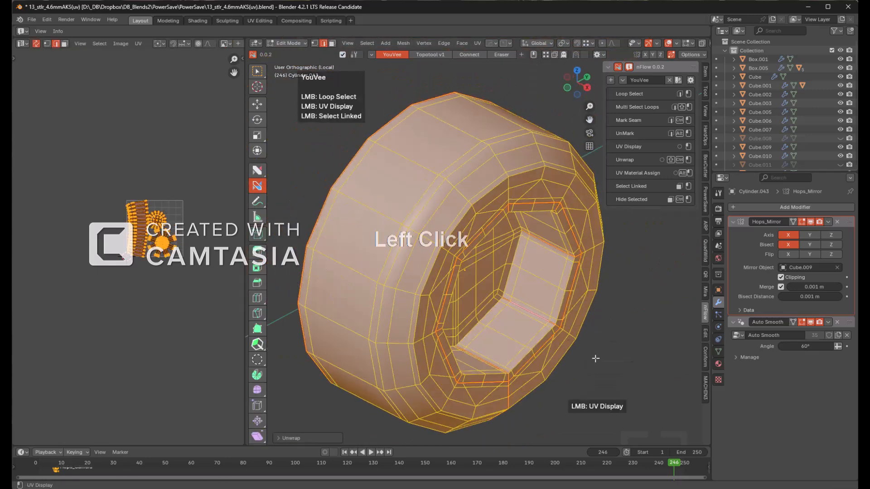
{"action": "scroll", "coordinate": [197, 227], "scroll_direction": "up", "scroll_amount": 5}
{"action": "middle_click_drag", "start_coordinate": [156, 208], "coordinate": [133, 233]}
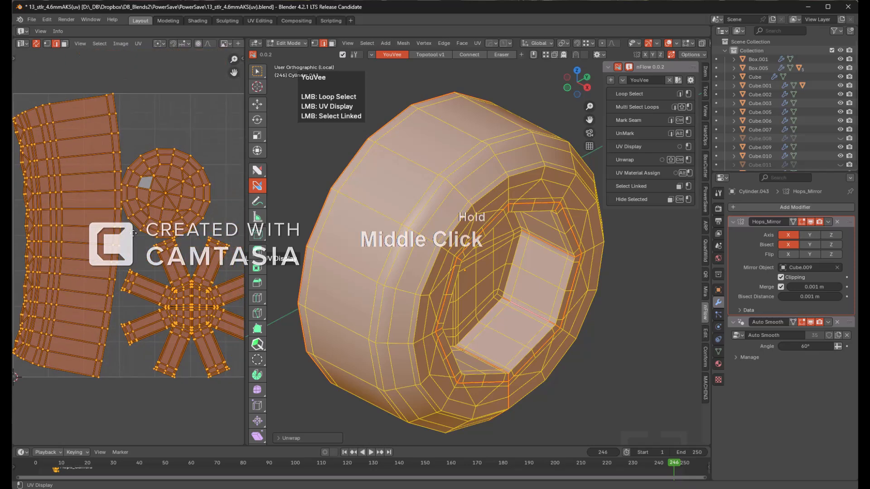
- Clear the selection and select the linked faces of the octagonal socket inside the bolt
{"action": "middle_click_drag", "start_coordinate": [450, 198], "coordinate": [502, 252]}
{"action": "key", "text": "alt+a"}
{"action": "key", "text": "KP_1"}
{"action": "scroll", "coordinate": [487, 284], "scroll_direction": "down", "scroll_amount": 1, "text": "shift"}
{"action": "scroll", "coordinate": [502, 253], "scroll_direction": "up", "scroll_amount": 1}
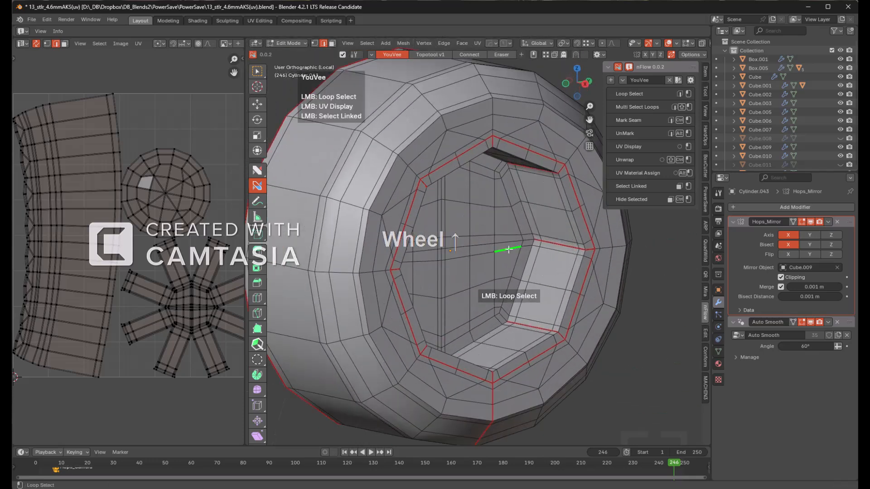
{"action": "scroll", "coordinate": [507, 241], "scroll_direction": "down", "scroll_amount": 1}
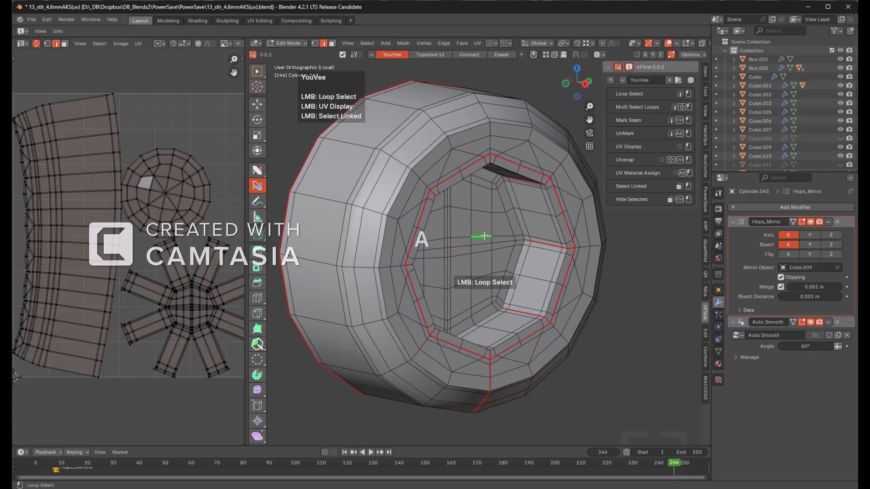
{"action": "key", "text": "l"}
{"action": "key", "text": "a"}
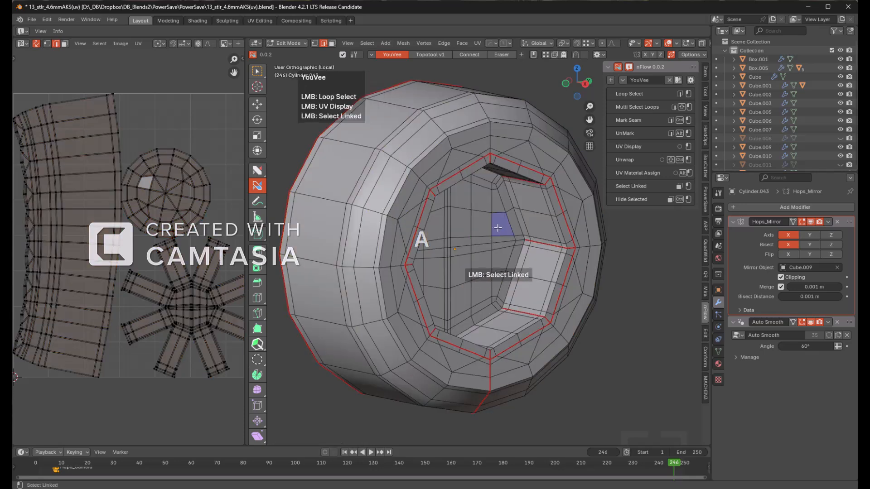
{"action": "left_click", "coordinate": [498, 229]}
{"action": "scroll", "coordinate": [127, 256], "scroll_direction": "up", "scroll_amount": 2}
{"action": "key", "text": "KP_1"}
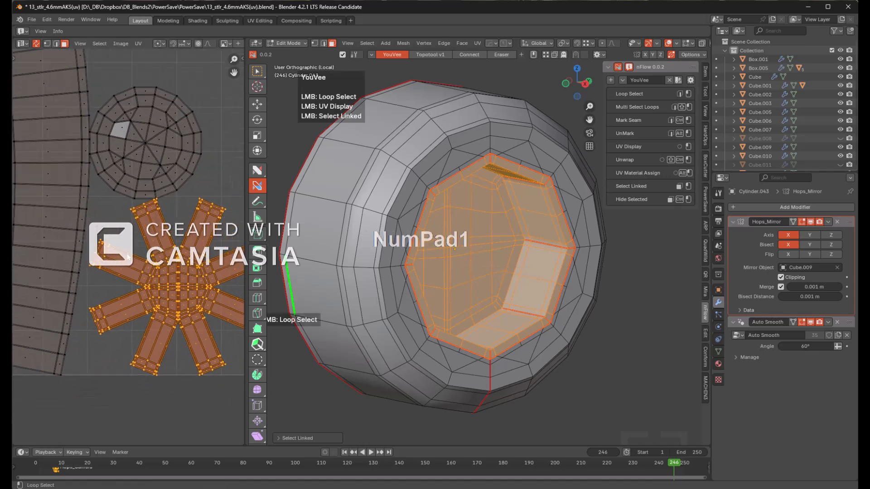
- Inspect the socket's star-shaped UV island, isolate the socket by hiding the rest of the bolt and clear the selection
{"action": "scroll", "coordinate": [128, 255], "scroll_direction": "up", "scroll_amount": 5}
{"action": "middle_click_drag", "start_coordinate": [169, 243], "coordinate": [177, 247]}
{"action": "scroll", "coordinate": [176, 247], "scroll_direction": "down", "scroll_amount": 3}
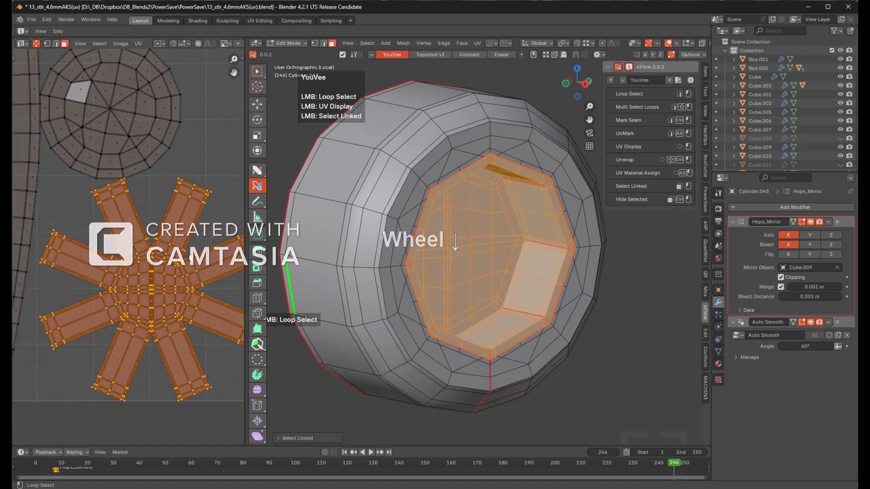
{"action": "key", "text": "shift"}
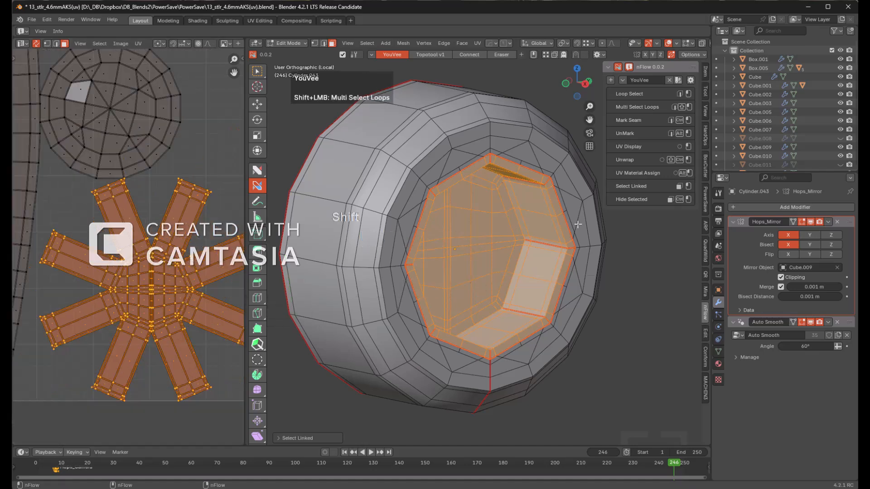
{"action": "middle_click_drag", "start_coordinate": [588, 218], "coordinate": [442, 169]}
{"action": "key", "text": "alt+a"}
- Remove the seams from every other corner edge of the octagonal socket and clear the selection
{"action": "scroll", "coordinate": [442, 169], "scroll_direction": "up", "scroll_amount": 2}
{"action": "left_click", "coordinate": [433, 123]}
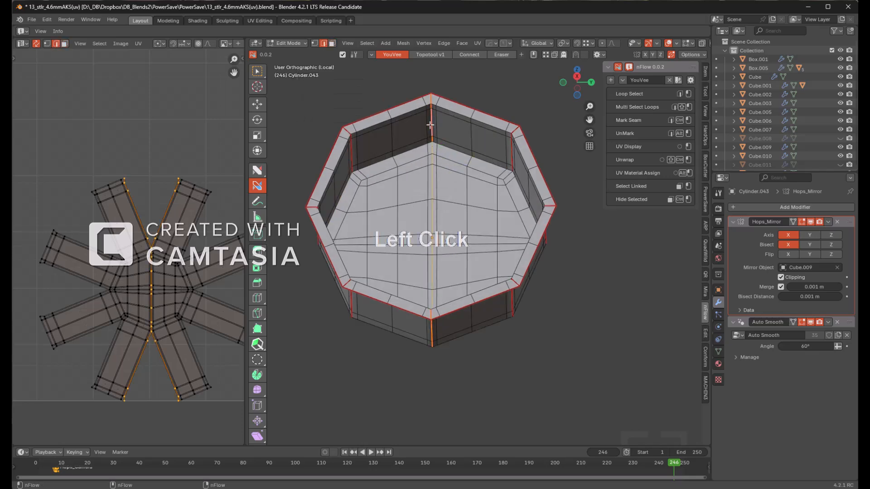
{"action": "key", "text": "alt+a"}
{"action": "middle_click_drag", "start_coordinate": [407, 149], "coordinate": [468, 214]}
{"action": "key", "text": "alt+a"}
- Unwrap the whole socket mesh again and examine its island in the UV editor
{"action": "key", "text": "a"}
{"action": "left_click", "coordinate": [457, 219], "text": "ctrl+shift"}
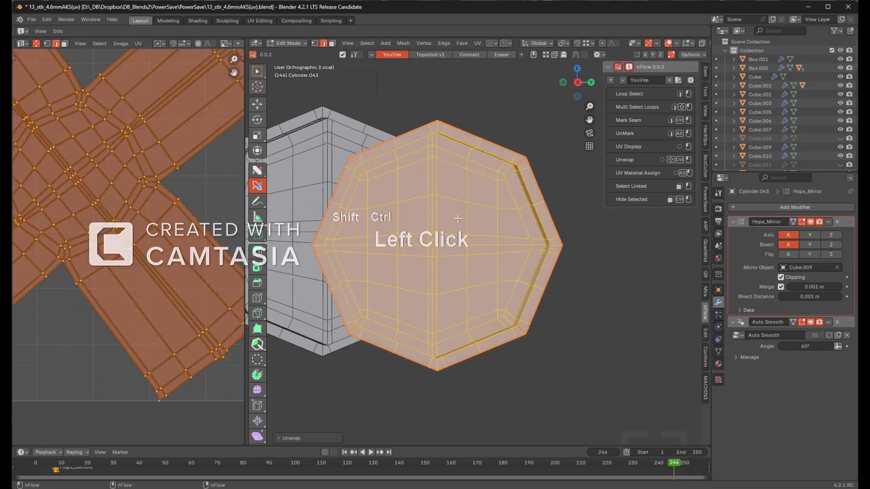
{"action": "scroll", "coordinate": [458, 219], "scroll_direction": "down", "scroll_amount": 1}
{"action": "scroll", "coordinate": [140, 192], "scroll_direction": "down", "scroll_amount": 2}
{"action": "scroll", "coordinate": [142, 195], "scroll_direction": "up", "scroll_amount": 3}
{"action": "scroll", "coordinate": [145, 194], "scroll_direction": "down", "scroll_amount": 1}
{"action": "scroll", "coordinate": [146, 194], "scroll_direction": "up", "scroll_amount": 3}
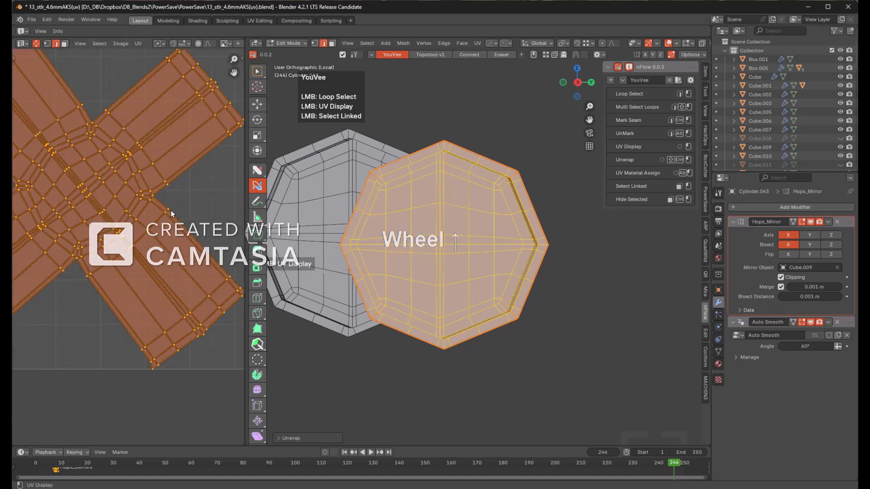
- Remove the remaining seams from the socket's corner edges, keeping only the rim seam, and clear the selection
{"action": "middle_click_drag", "start_coordinate": [432, 252], "coordinate": [396, 277]}
{"action": "key", "text": "alt+a"}
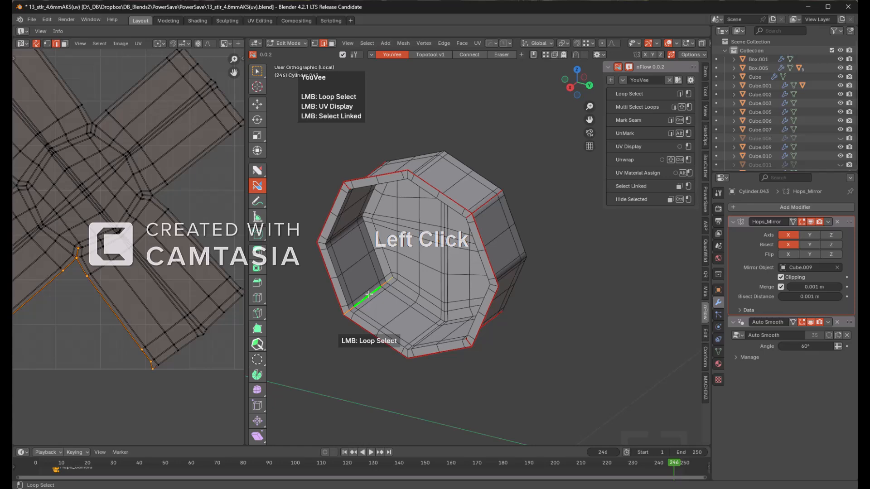
{"action": "middle_click_drag", "start_coordinate": [369, 294], "coordinate": [368, 179]}
{"action": "left_click", "coordinate": [375, 194]}
{"action": "left_click", "coordinate": [368, 179]}
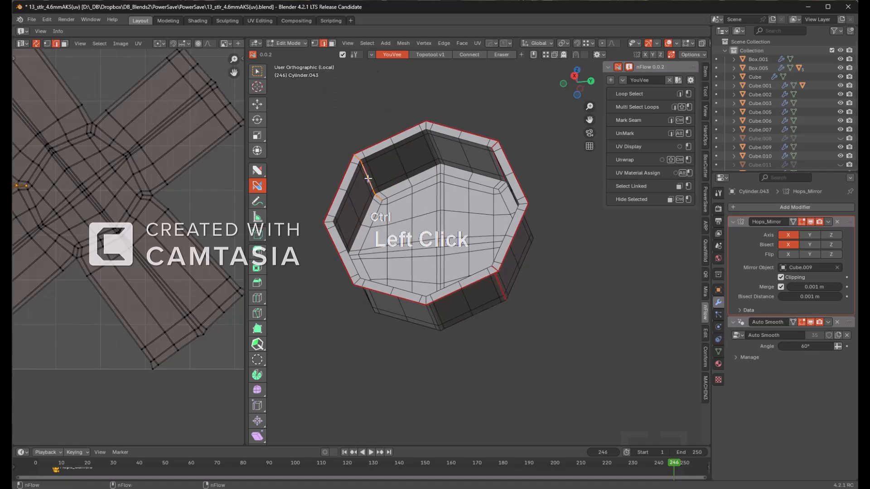
{"action": "scroll", "coordinate": [370, 179], "scroll_direction": "up", "scroll_amount": 1}
{"action": "key", "text": "a"}
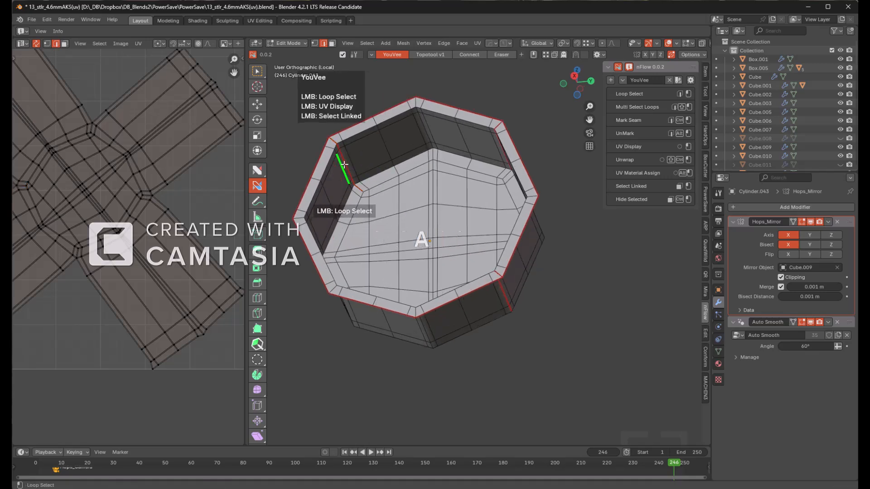
{"action": "key", "text": "ctrl"}
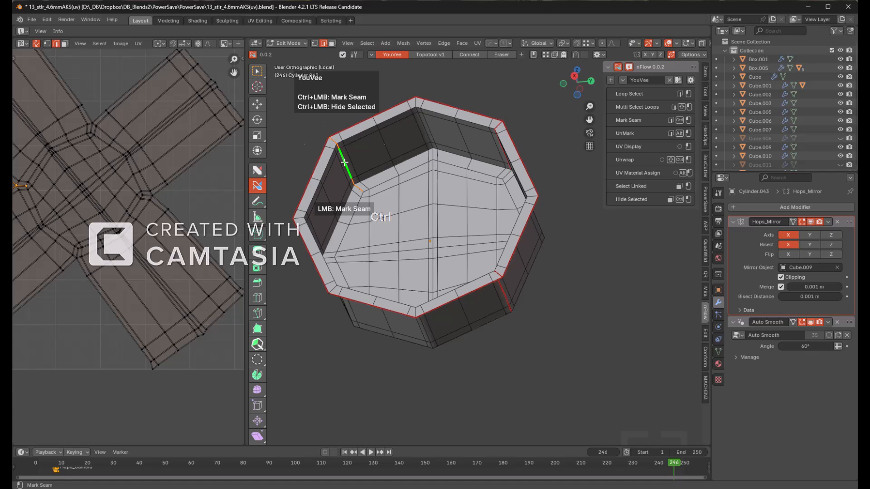
{"action": "left_click", "coordinate": [344, 162], "text": "shift"}
{"action": "middle_click_drag", "start_coordinate": [345, 163], "coordinate": [524, 301]}
{"action": "left_click", "coordinate": [526, 163]}
{"action": "key", "text": "alt"}
{"action": "key", "text": "alt+a"}
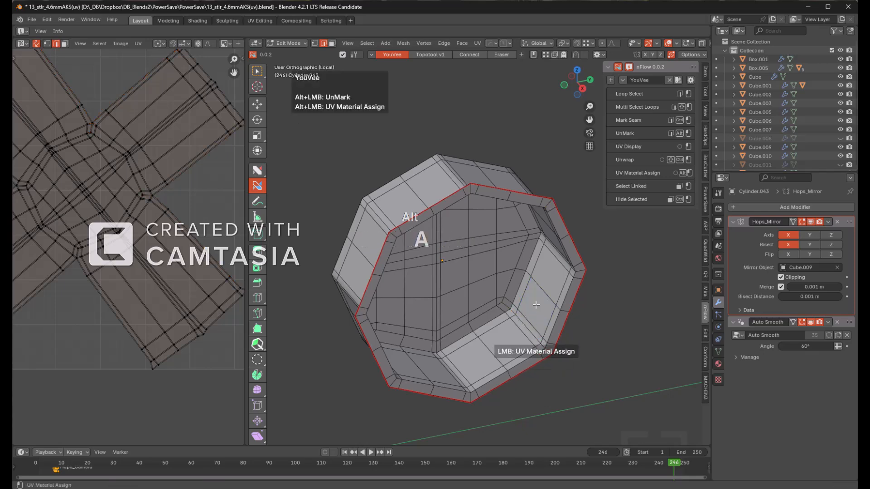
- Unwrap the whole socket mesh and set the unwrap method to Angle Based
{"action": "key", "text": "a"}
{"action": "left_click", "coordinate": [597, 313], "text": "ctrl+shift"}
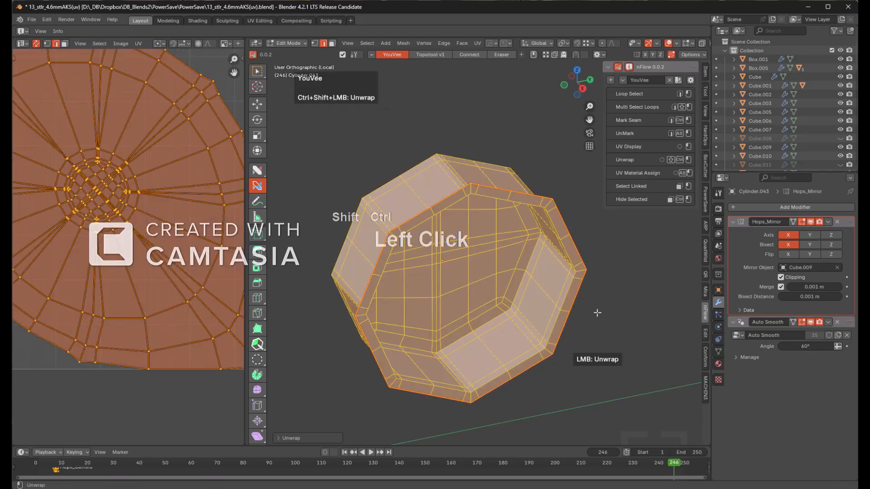
{"action": "scroll", "coordinate": [145, 250], "scroll_direction": "down", "scroll_amount": 2}
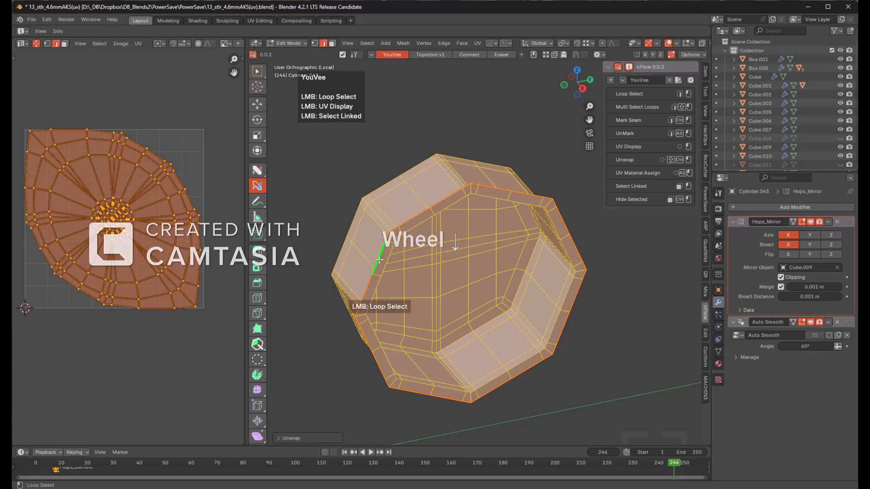
{"action": "key", "text": "F9"}
{"action": "left_click", "coordinate": [460, 295]}
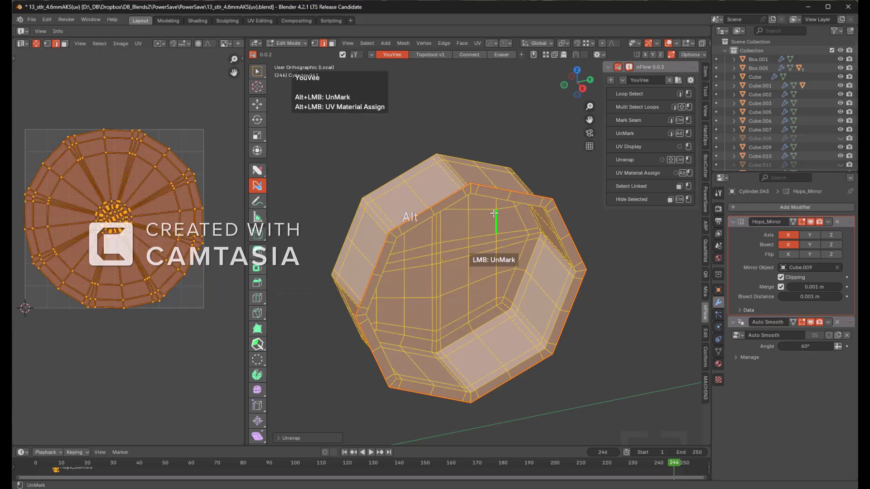
- Reveal the hidden bolt mesh and pack all of its UV islands
{"action": "key", "text": "alt+h"}
{"action": "key", "text": "alt+a"}
{"action": "left_click", "coordinate": [452, 185]}
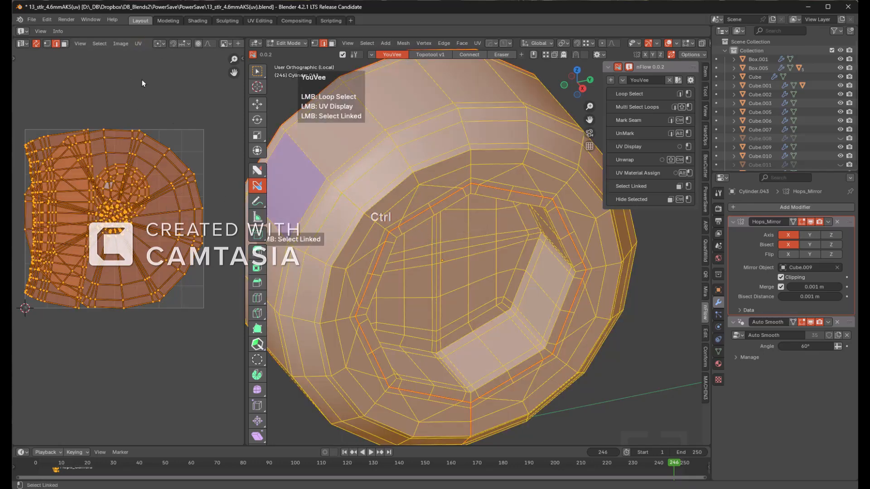
{"action": "key", "text": "ctrl+p"}
{"action": "left_click", "coordinate": [129, 213]}
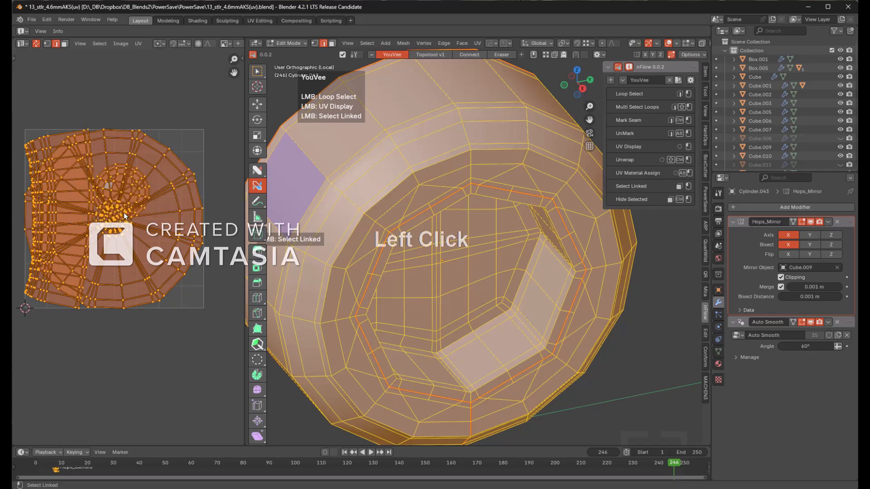
- Return to Object Mode, assign the UV grid material to the bolt and display its UV layout
{"action": "key", "text": "Tab"}
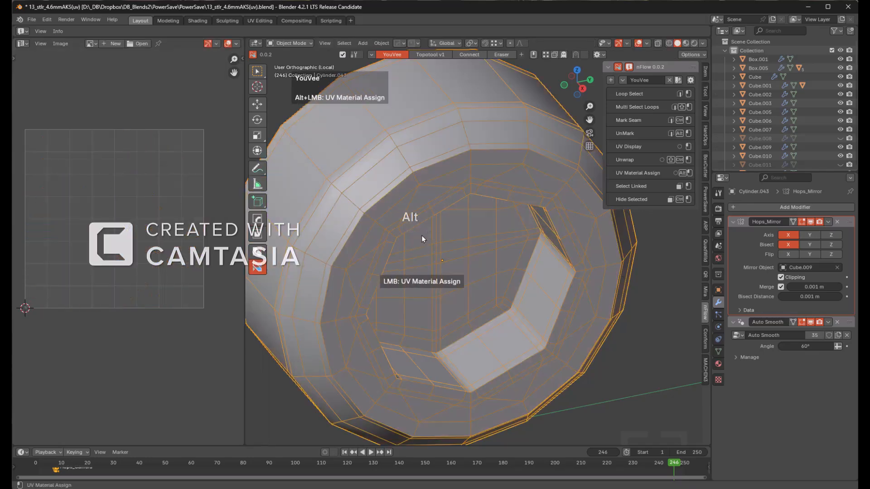
{"action": "key", "text": "alt+m"}
{"action": "left_click", "coordinate": [415, 231]}
{"action": "scroll", "coordinate": [472, 205], "scroll_direction": "down", "scroll_amount": 3}
{"action": "middle_click_drag", "start_coordinate": [472, 205], "coordinate": [447, 197]}
{"action": "left_click", "coordinate": [429, 155]}
- Select the bolt's entire mesh in Edit Mode, unwrap it and frame the islands in the UV editor
{"action": "key", "text": "Tab"}
{"action": "key", "text": "a"}
{"action": "key", "text": "u"}
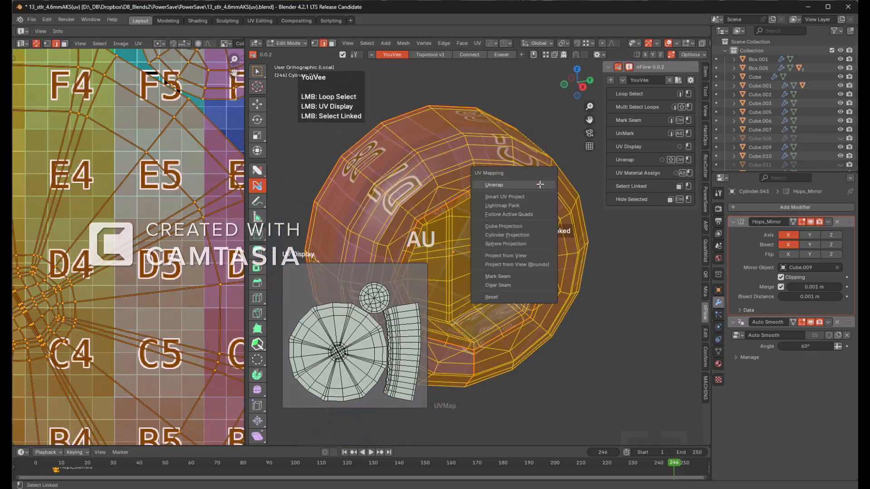
{"action": "left_click", "coordinate": [540, 186]}
{"action": "scroll", "coordinate": [140, 245], "scroll_direction": "down", "scroll_amount": 4}
{"action": "middle_click_drag", "start_coordinate": [140, 243], "coordinate": [181, 236]}
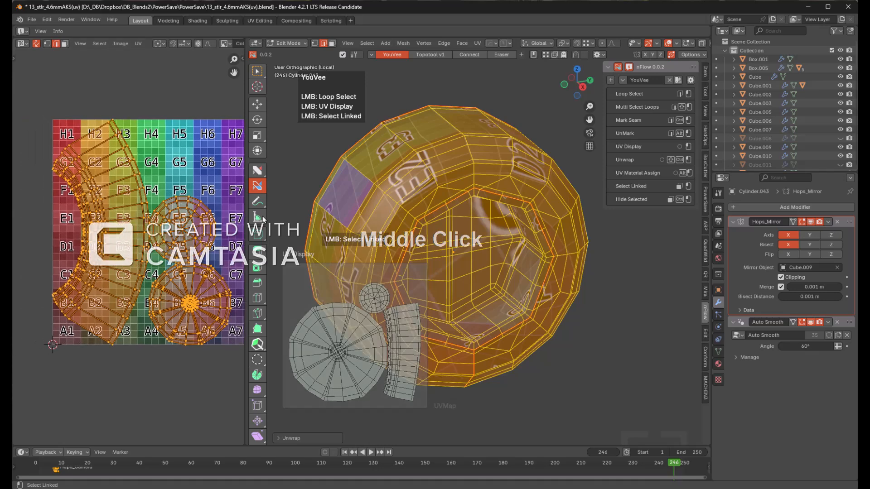
- Select only the linked faces of the bolt's outer shell and unwrap them with the Conformal method
{"action": "key", "text": "a"}
{"action": "key", "text": "a"}
{"action": "key", "text": "l"}
{"action": "key", "text": "alt+a"}
{"action": "key", "text": "3"}
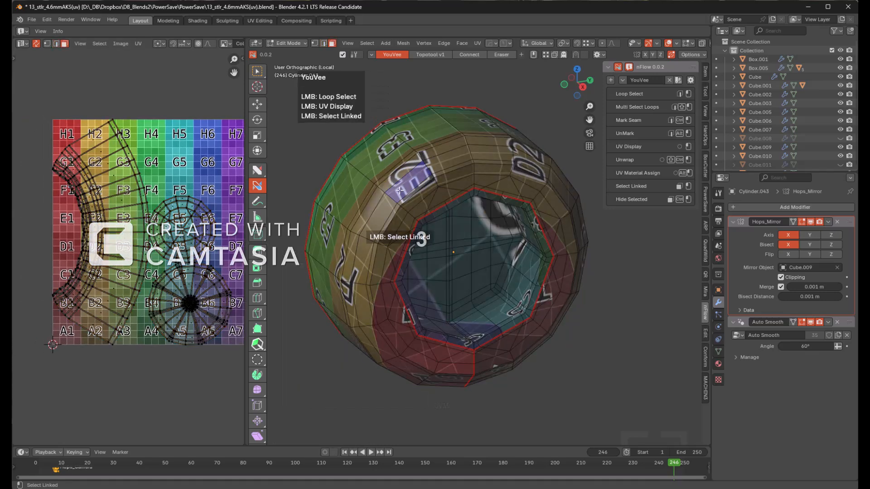
{"action": "key", "text": "l"}
{"action": "key", "text": "u"}
{"action": "left_click", "coordinate": [423, 188]}
{"action": "key", "text": "F9"}
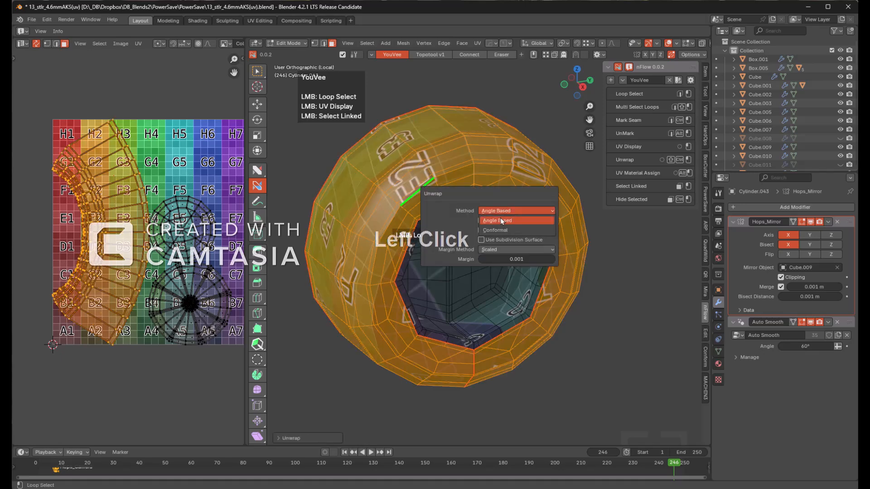
{"action": "left_click", "coordinate": [499, 230]}
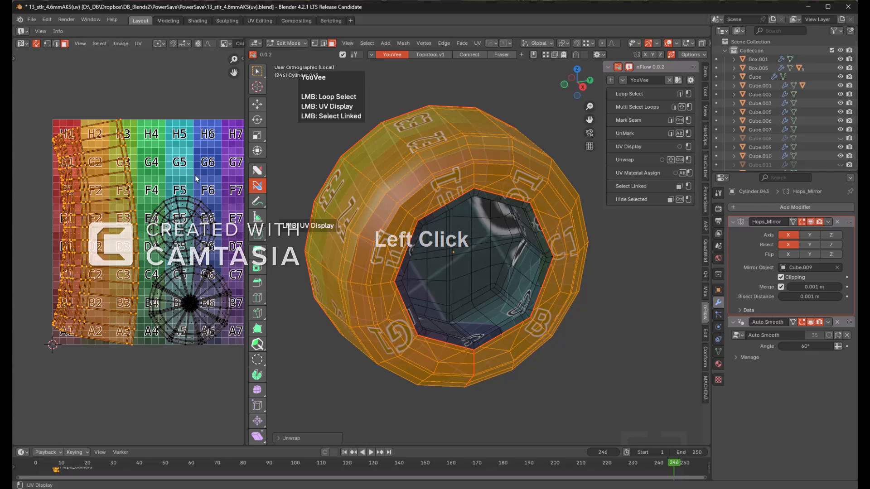
- Check the color grid on the bolt, select its whole mesh, return to Object Mode and leave local view
{"action": "key", "text": "Tab"}
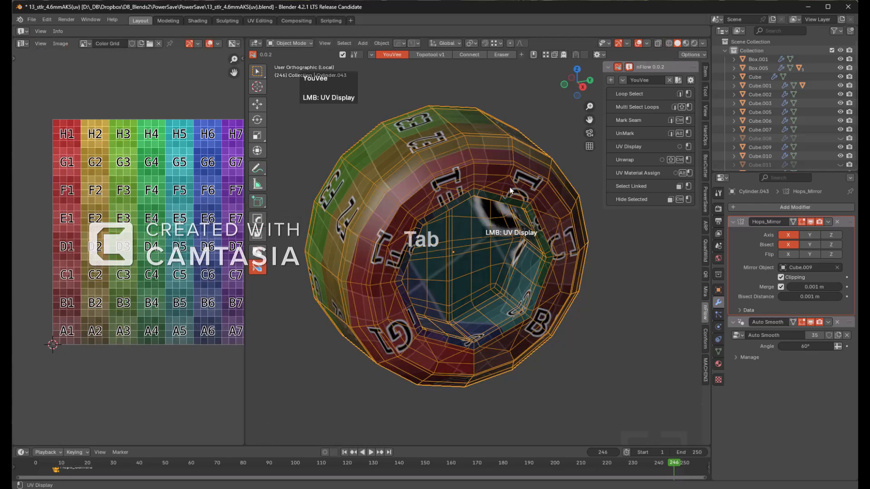
{"action": "key", "text": "Tab"}
{"action": "key", "text": "a"}
{"action": "middle_click_drag", "start_coordinate": [498, 199], "coordinate": [475, 190]}
{"action": "scroll", "coordinate": [485, 194], "scroll_direction": "down", "scroll_amount": 3}
{"action": "key", "text": "Tab"}
{"action": "key", "text": "KP_Divide"}
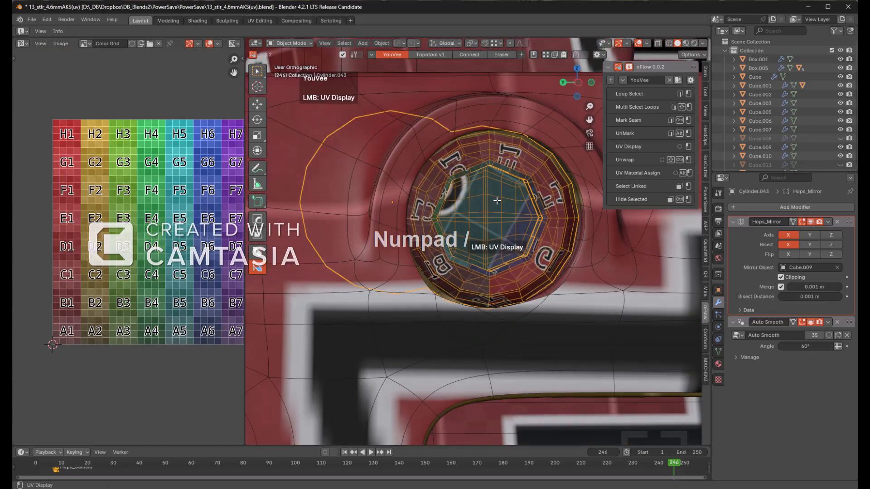
- Display the UV layout of the small rounded pins (Cylinder.021), select their whole mesh in Edit Mode and isolate the object
{"action": "scroll", "coordinate": [497, 200], "scroll_direction": "down", "scroll_amount": 8}
{"action": "middle_click_drag", "start_coordinate": [469, 227], "coordinate": [321, 258]}
{"action": "scroll", "coordinate": [450, 241], "scroll_direction": "up", "scroll_amount": 6}
{"action": "left_click", "coordinate": [470, 276]}
{"action": "key", "text": "Tab"}
{"action": "key", "text": "a"}
{"action": "key", "text": "KP_Divide"}
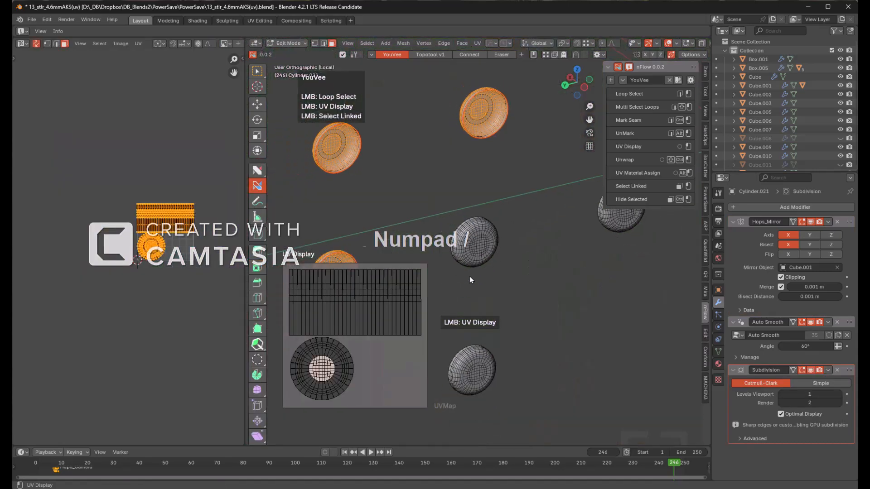
- Frame the selected pins and unwrap their whole mesh
{"action": "key", "text": "KP_Decimal"}
{"action": "middle_click_drag", "start_coordinate": [469, 280], "coordinate": [492, 231]}
{"action": "key", "text": "KP_Decimal"}
{"action": "key", "text": "ctrl+shift"}
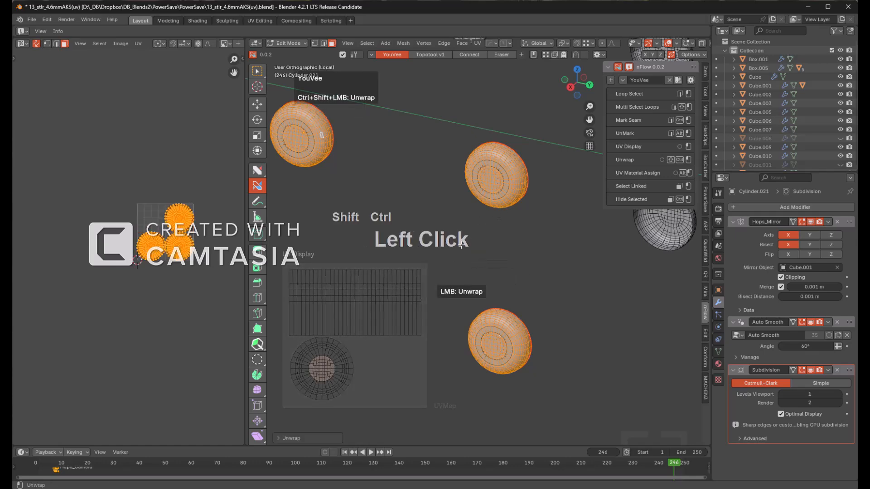
- Assign a UV grid material to the rounded pins in Object Mode, leave local view and clear the selection
{"action": "key", "text": "Tab"}
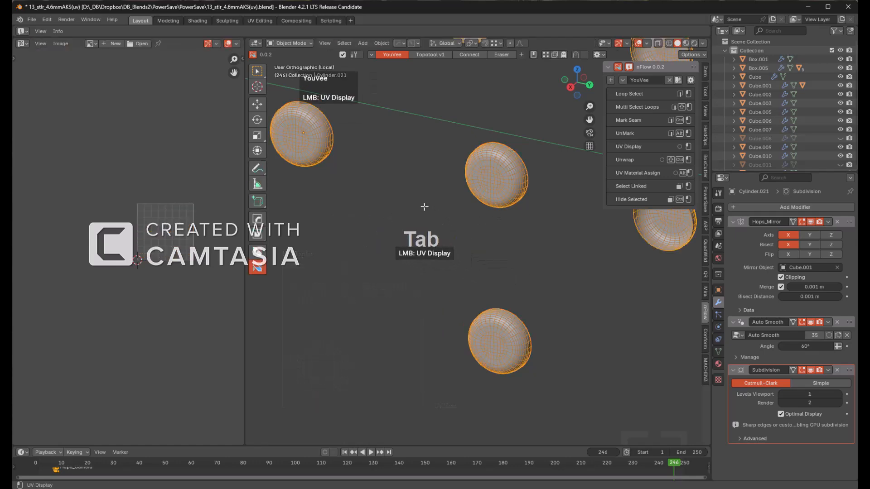
{"action": "left_click", "coordinate": [473, 184], "text": "alt"}
{"action": "key", "text": "KP_Divide"}
{"action": "key", "text": "a"}
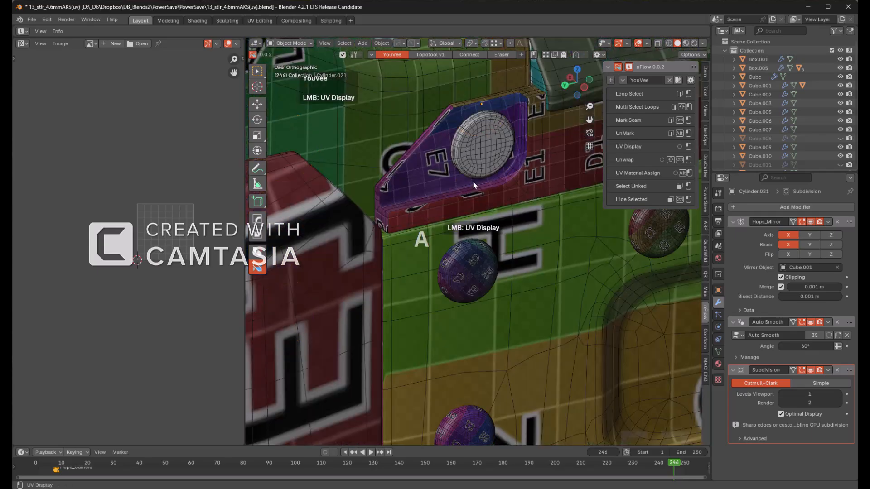
- Unwrap the whole mesh of the plain pin in the angled purple recess (Cylinder.032) and assign it a UV grid material
{"action": "left_click", "coordinate": [482, 151]}
{"action": "key", "text": "Tab"}
{"action": "key", "text": "KP_Decimal"}
{"action": "middle_click_drag", "start_coordinate": [465, 155], "coordinate": [494, 206]}
{"action": "scroll", "coordinate": [495, 206], "scroll_direction": "down", "scroll_amount": 1}
{"action": "key", "text": "Tab"}
{"action": "key", "text": "Tab"}
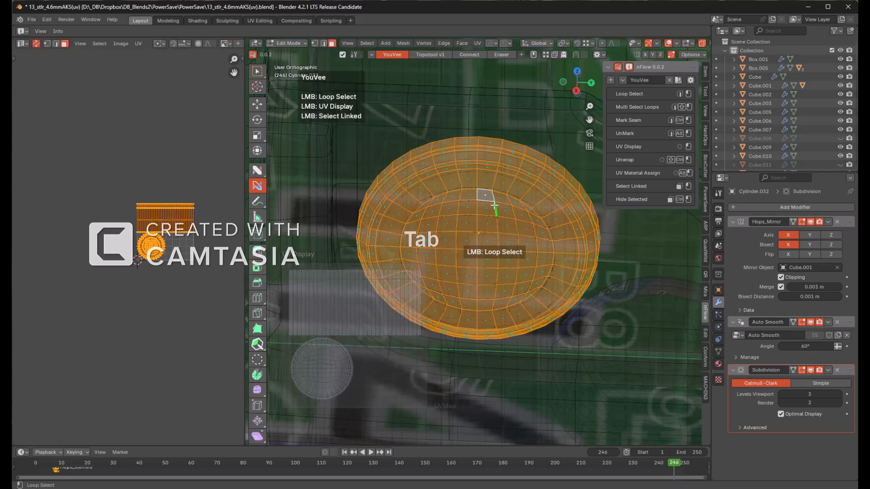
{"action": "left_click", "coordinate": [520, 121], "text": "ctrl+shift"}
{"action": "key", "text": "Tab"}
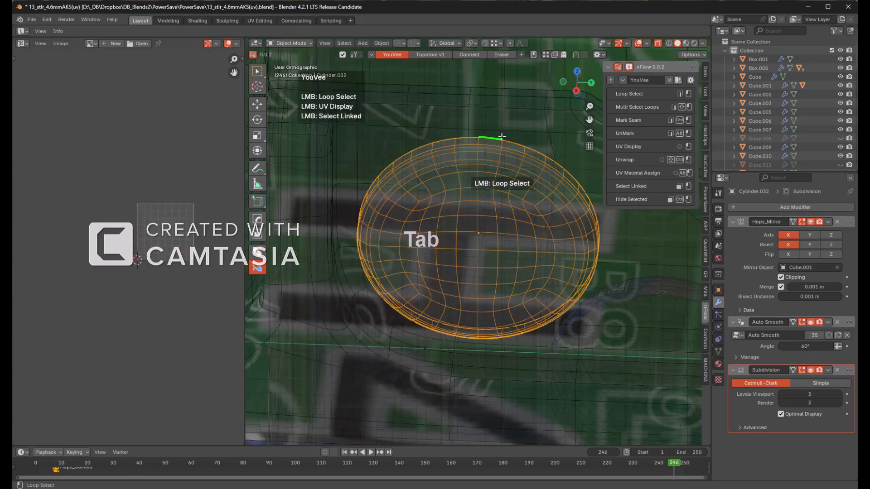
{"action": "left_click", "coordinate": [480, 186], "text": "alt"}
{"action": "key", "text": "alt+z"}
- Maximize the 3D viewport and select the whole mesh of the front pin on the small bracket above the magazine release (Cylinder.026)
{"action": "scroll", "coordinate": [499, 180], "scroll_direction": "up", "scroll_amount": 3}
{"action": "scroll", "coordinate": [498, 183], "scroll_direction": "down", "scroll_amount": 4}
{"action": "middle_click_drag", "start_coordinate": [473, 183], "coordinate": [543, 224], "text": "shift"}
{"action": "scroll", "coordinate": [488, 241], "scroll_direction": "down", "scroll_amount": 3}
{"action": "middle_click_drag", "start_coordinate": [466, 279], "coordinate": [530, 222], "text": "shift"}
{"action": "scroll", "coordinate": [530, 221], "scroll_direction": "down", "scroll_amount": 3}
{"action": "middle_click_drag", "start_coordinate": [450, 251], "coordinate": [505, 190], "text": "shift"}
{"action": "key", "text": "ctrl+space"}
{"action": "middle_click_drag", "start_coordinate": [384, 151], "coordinate": [436, 203]}
{"action": "scroll", "coordinate": [435, 186], "scroll_direction": "down", "scroll_amount": 2}
{"action": "scroll", "coordinate": [435, 186], "scroll_direction": "up", "scroll_amount": 4}
{"action": "middle_click_drag", "start_coordinate": [402, 171], "coordinate": [456, 252], "text": "shift"}
{"action": "scroll", "coordinate": [456, 252], "scroll_direction": "down", "scroll_amount": 2}
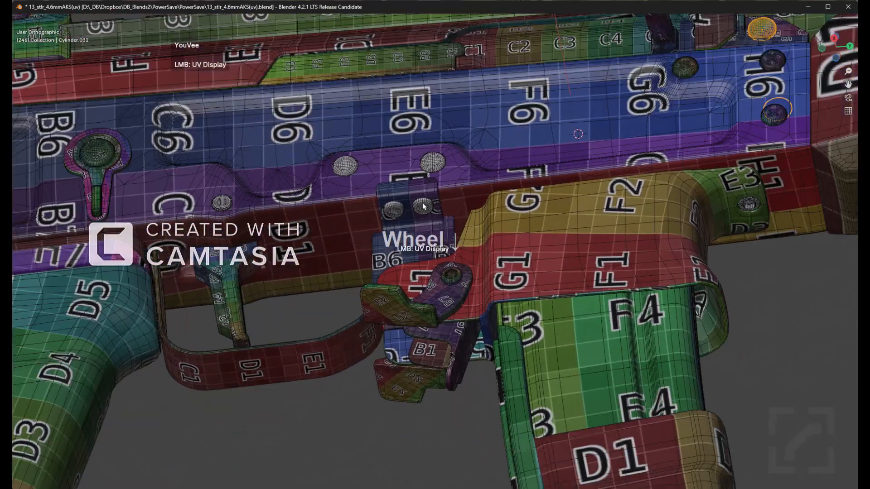
{"action": "left_click", "coordinate": [424, 205]}
{"action": "middle_click_drag", "start_coordinate": [442, 198], "coordinate": [455, 213], "text": "shift"}
{"action": "scroll", "coordinate": [454, 214], "scroll_direction": "up", "scroll_amount": 2}
{"action": "key", "text": "Tab"}
{"action": "scroll", "coordinate": [480, 211], "scroll_direction": "up", "scroll_amount": 3}
{"action": "key", "text": "a"}
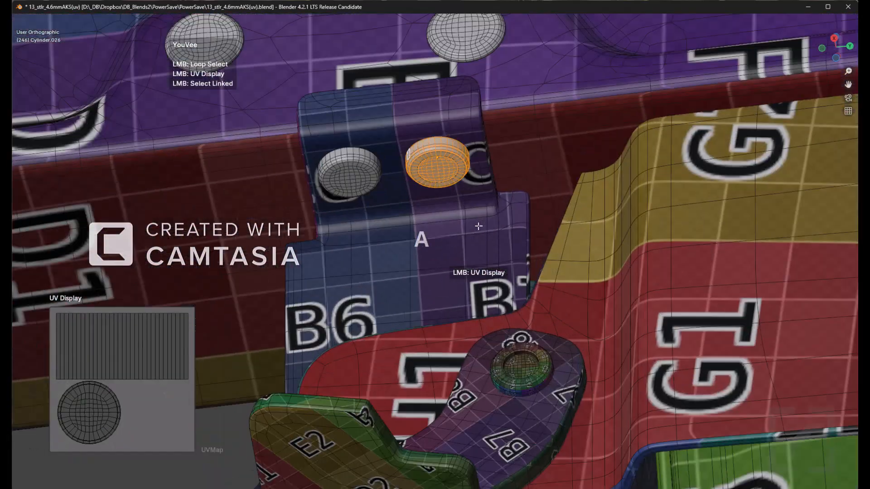
- Unwrap the bracket pin's mesh and assign a UV grid material to it in Object Mode
{"action": "key", "text": "u"}
{"action": "left_click", "coordinate": [491, 194]}
{"action": "key", "text": "Tab"}
{"action": "left_click", "coordinate": [446, 168], "text": "alt"}
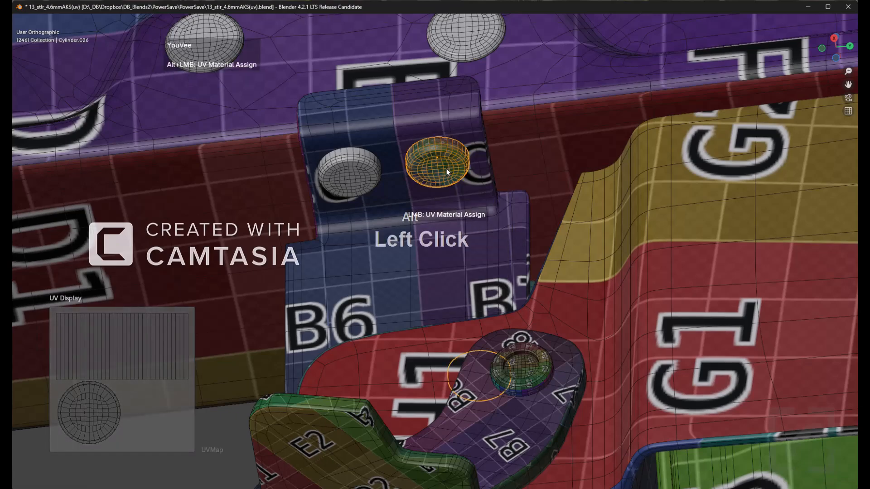
- Select the pair of flat round pins above the bracket (Cylinder.019), enter Edit Mode and switch on see-through display
{"action": "middle_click_drag", "start_coordinate": [456, 169], "coordinate": [464, 247], "text": "shift"}
{"action": "scroll", "coordinate": [463, 242], "scroll_direction": "up", "scroll_amount": 6}
{"action": "scroll", "coordinate": [474, 147], "scroll_direction": "down", "scroll_amount": 1}
{"action": "scroll", "coordinate": [473, 148], "scroll_direction": "down", "scroll_amount": 4}
{"action": "left_click", "coordinate": [479, 137]}
{"action": "key", "text": "Tab"}
{"action": "key", "text": "alt+z"}
{"action": "middle_click_drag", "start_coordinate": [479, 138], "coordinate": [541, 194]}
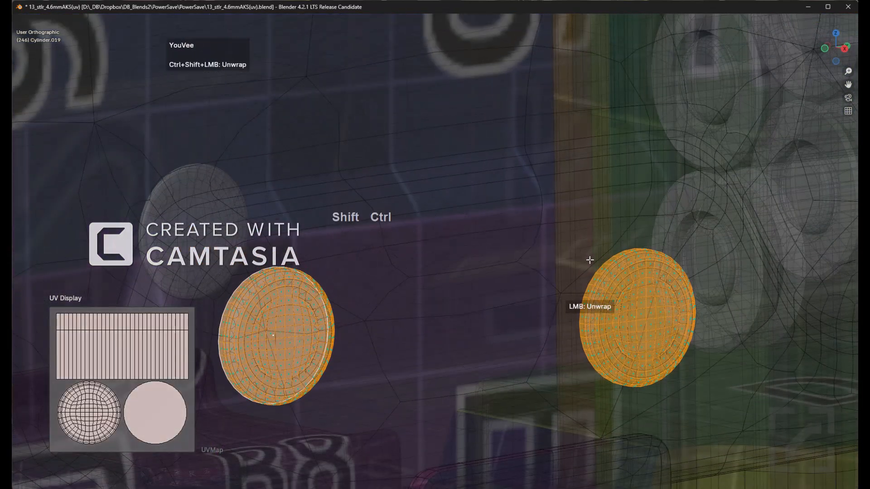
- Unwrap the whole mesh of both flat pins with their back caps included and display the UV layout
{"action": "left_click", "coordinate": [572, 248], "text": "ctrl+shift"}
{"action": "left_click", "coordinate": [572, 248]}
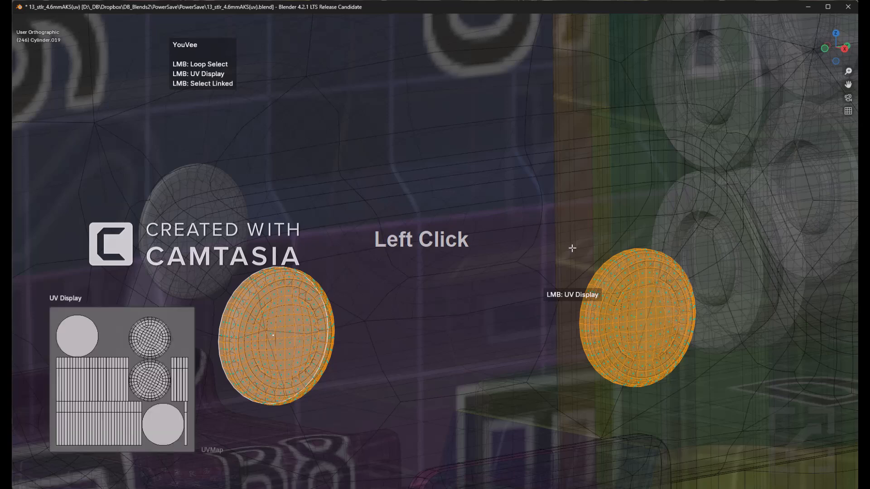
{"action": "key", "text": "u"}
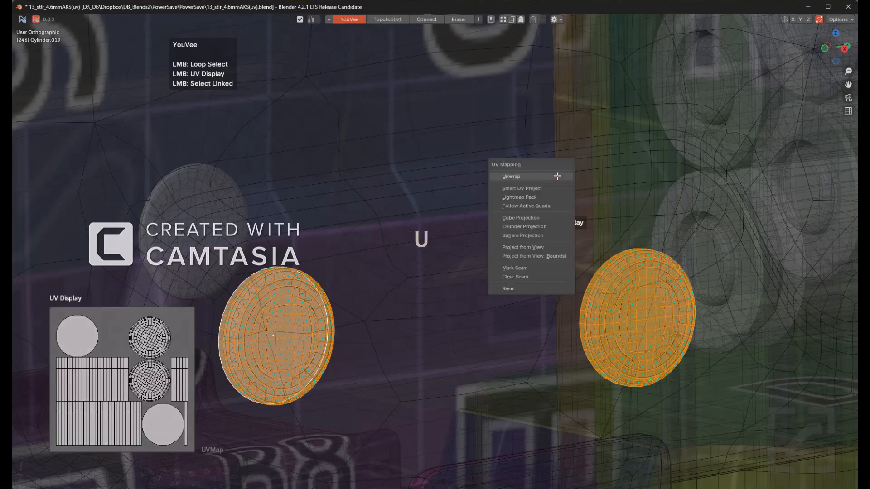
{"action": "left_click", "coordinate": [556, 175]}
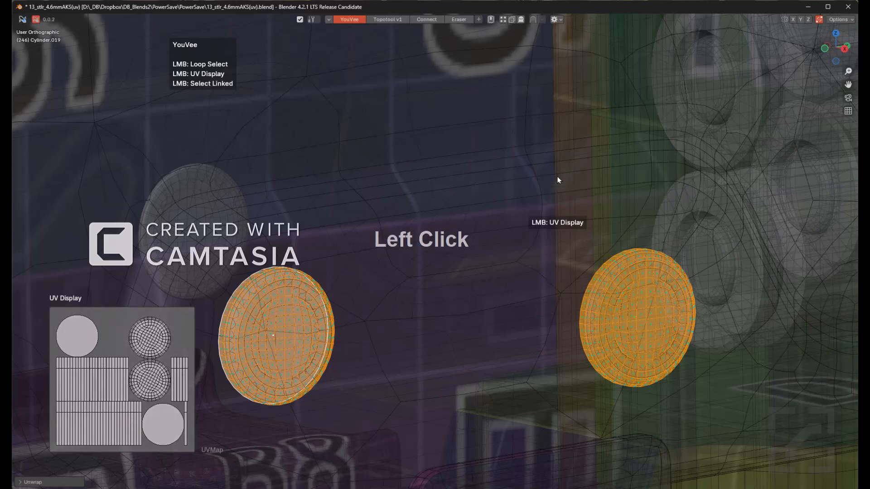
{"action": "left_click", "coordinate": [590, 221]}
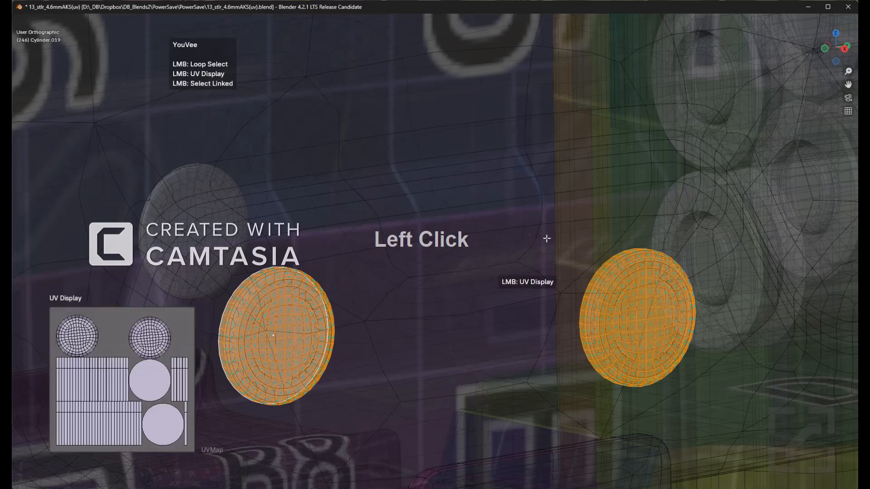
- Isolate the flat pins in local view and frame them from behind
{"action": "key", "text": "KP_Decimal"}
{"action": "middle_click_drag", "start_coordinate": [525, 235], "coordinate": [634, 236]}
{"action": "key", "text": "KP_Divide"}
{"action": "scroll", "coordinate": [662, 235], "scroll_direction": "up", "scroll_amount": 3}
- Select the flat back faces of both pins and delete them as faces
{"action": "key", "text": "a"}
{"action": "left_click", "coordinate": [664, 226]}
{"action": "key", "text": "3"}
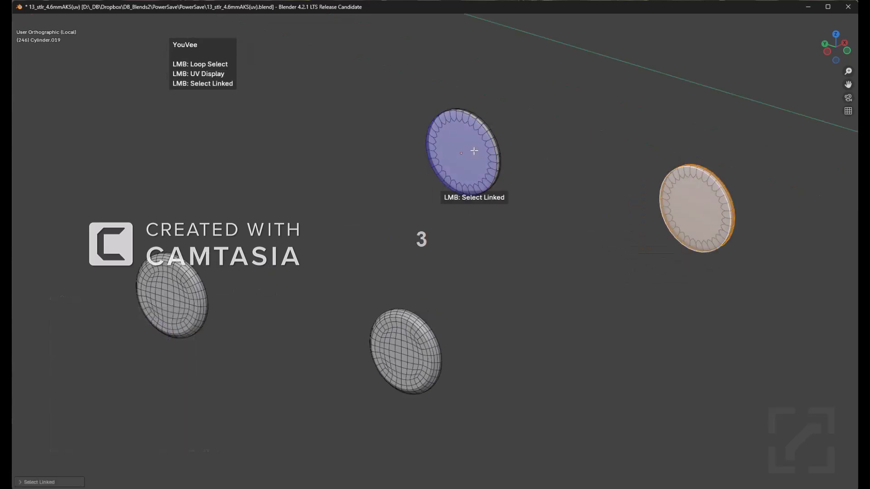
{"action": "left_click", "coordinate": [474, 151], "text": "shift"}
{"action": "left_click", "coordinate": [472, 145]}
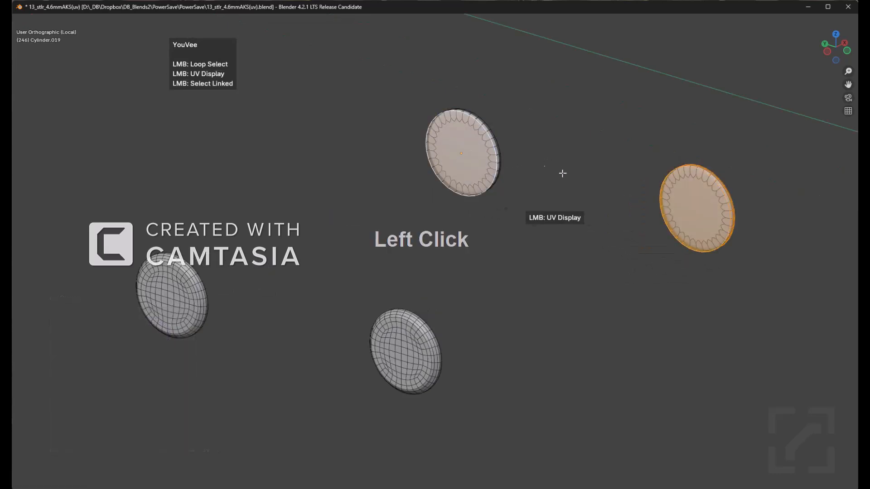
{"action": "key", "text": "w"}
{"action": "mouse_move", "coordinate": [565, 175]}
{"action": "middle_mouse_down"}
{"action": "mouse_move", "coordinate": [474, 197]}
{"action": "mouse_move", "coordinate": [435, 135]}
{"action": "mouse_move", "coordinate": [571, 171]}
{"action": "middle_mouse_up"}
{"action": "left_click", "coordinate": [438, 136]}
{"action": "left_click", "coordinate": [433, 120]}
{"action": "left_click", "coordinate": [675, 182], "text": "shift"}
{"action": "key", "text": "x"}
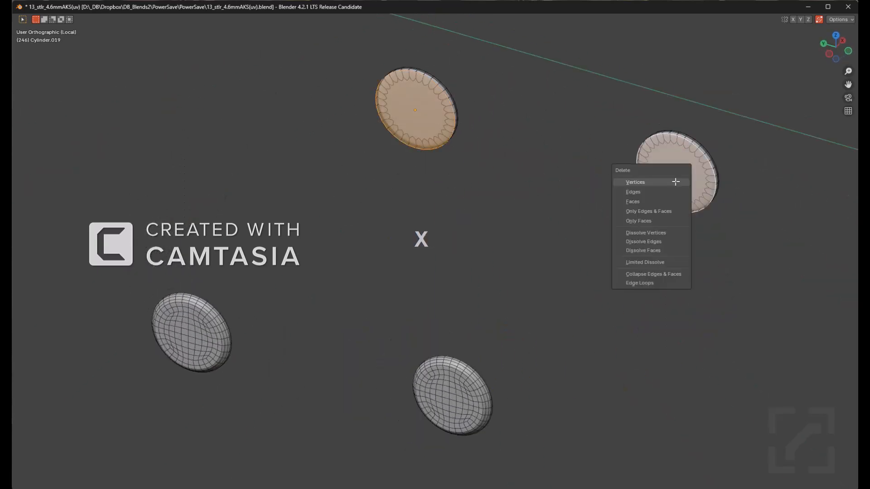
{"action": "left_click", "coordinate": [663, 206]}
- Select the entire remaining mesh of both flat pins and unwrap it anew with the YouVee tool
{"action": "key", "text": "a"}
{"action": "key", "text": "KP_Decimal"}
{"action": "middle_click_drag", "start_coordinate": [602, 194], "coordinate": [466, 201]}
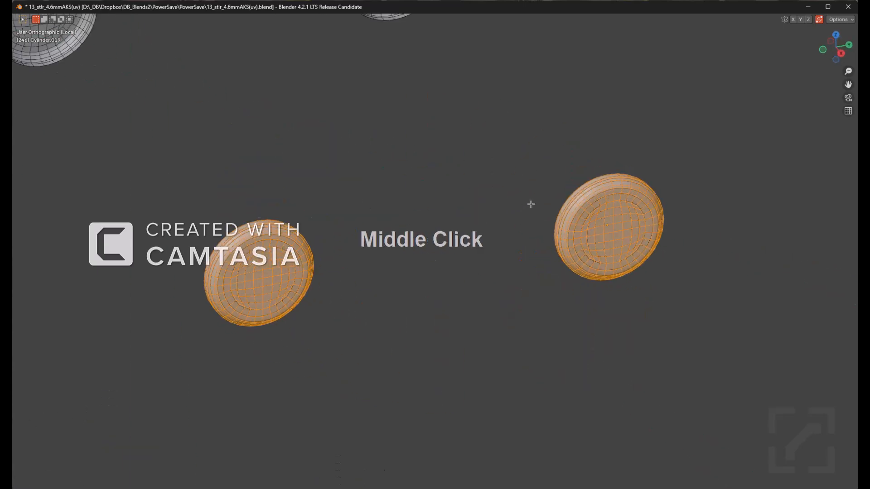
{"action": "left_click", "coordinate": [601, 217], "text": "alt"}
{"action": "scroll", "coordinate": [601, 217], "scroll_direction": "up", "scroll_amount": 2}
{"action": "key", "text": "a"}
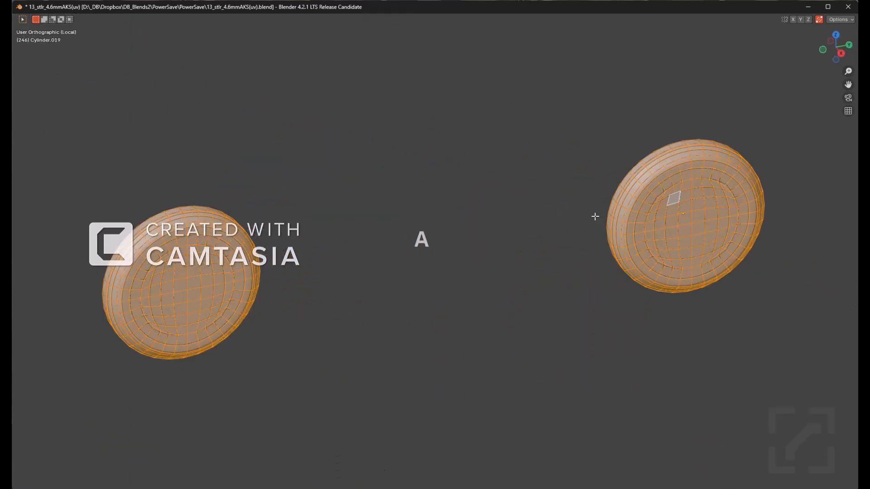
{"action": "key", "text": "alt+4"}
{"action": "left_click", "coordinate": [522, 200]}
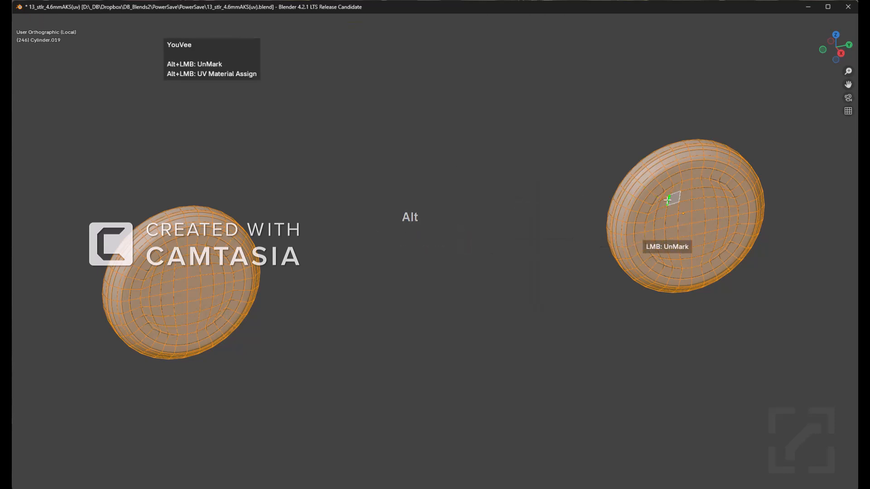
{"action": "left_click", "coordinate": [564, 216], "text": "ctrl+shift"}
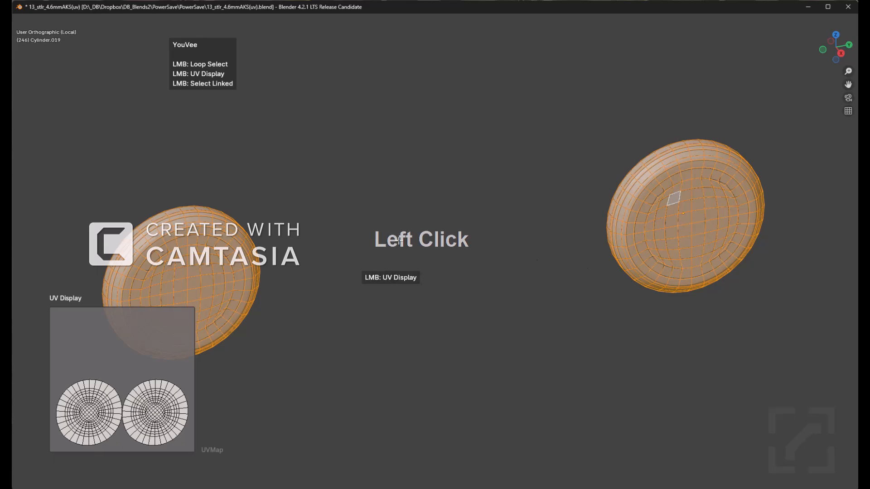
- Restore the full layout, assign a UV grid material to the flat pins in Object Mode and leave local view
{"action": "key", "text": "ctrl+alt+space"}
{"action": "key", "text": "Tab"}
{"action": "left_click", "coordinate": [357, 240], "text": "alt"}
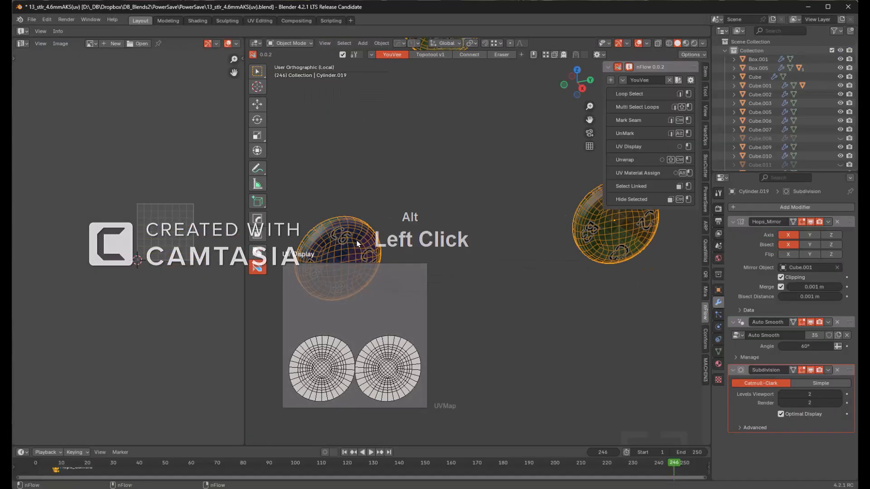
{"action": "key", "text": "ctrl+alt+space"}
{"action": "key", "text": "ctrl+alt+space"}
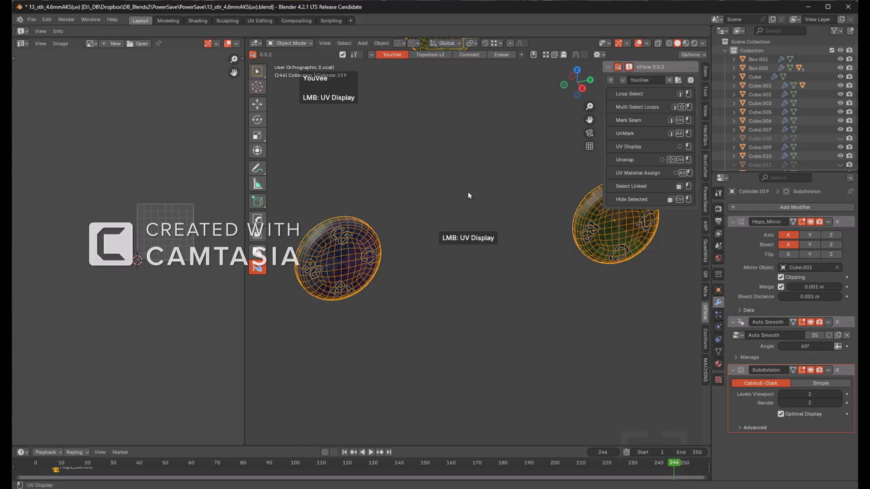
{"action": "key", "text": "KP_Divide"}
{"action": "key", "text": "alt+a"}
- Select the bolt with the polygonal recess (Cylinder.039), frame its whole mesh in Edit Mode and return to Object Mode
{"action": "middle_click_drag", "start_coordinate": [467, 192], "coordinate": [484, 180]}
{"action": "scroll", "coordinate": [453, 213], "scroll_direction": "up", "scroll_amount": 4}
{"action": "left_click", "coordinate": [442, 222]}
{"action": "key", "text": "KP_Decimal"}
{"action": "middle_click_drag", "start_coordinate": [442, 222], "coordinate": [523, 238]}
{"action": "scroll", "coordinate": [523, 242], "scroll_direction": "up", "scroll_amount": 3}
{"action": "key", "text": "Tab"}
{"action": "key", "text": "a"}
{"action": "key", "text": "KP_Decimal"}
{"action": "key", "text": "Tab"}
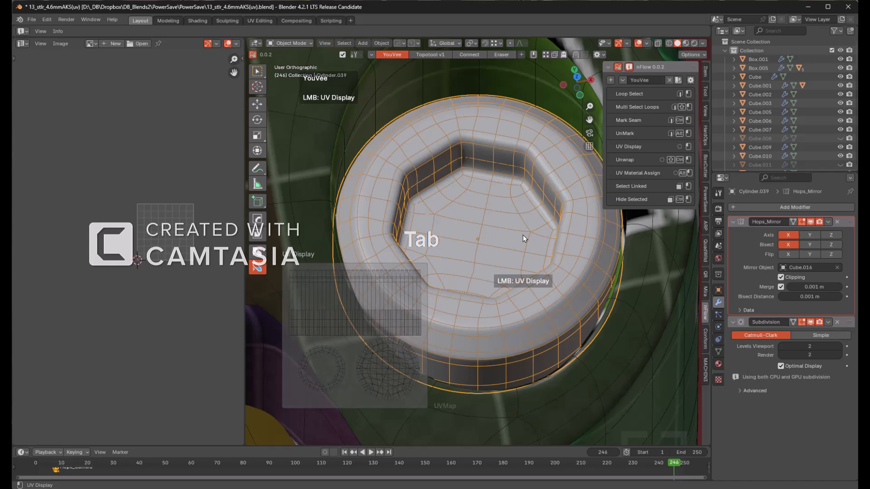
- Isolate the recessed bolt in local view and select its whole mesh in Edit Mode, framing its underside
{"action": "key", "text": "KP_Divide"}
{"action": "key", "text": "Tab"}
{"action": "key", "text": "a"}
{"action": "key", "text": "KP_Decimal"}
{"action": "scroll", "coordinate": [498, 244], "scroll_direction": "down", "scroll_amount": 2}
{"action": "mouse_move", "coordinate": [499, 244]}
{"action": "middle_mouse_down"}
{"action": "mouse_move", "coordinate": [491, 153]}
{"action": "mouse_move", "coordinate": [483, 246]}
{"action": "middle_mouse_up"}
{"action": "scroll", "coordinate": [483, 246], "scroll_direction": "up", "scroll_amount": 2}
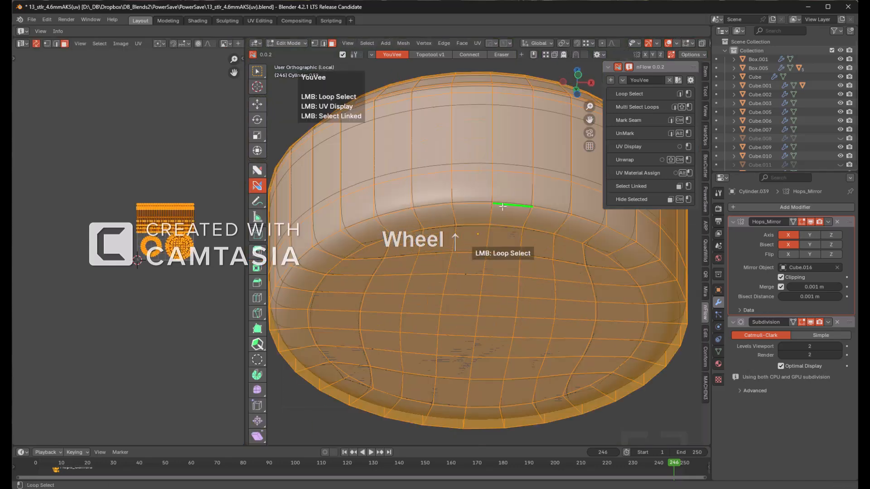
- Mark seams along the bolt's lower edge loop and around the rim of its polygonal recess
{"action": "key", "text": "alt+a"}
{"action": "left_click", "coordinate": [504, 205]}
{"action": "left_click", "coordinate": [508, 205]}
{"action": "left_click", "coordinate": [513, 206], "text": "ctrl"}
{"action": "key", "text": "a"}
{"action": "middle_click_drag", "start_coordinate": [512, 206], "coordinate": [506, 320]}
{"action": "scroll", "coordinate": [536, 306], "scroll_direction": "down", "scroll_amount": 2}
{"action": "left_click", "coordinate": [509, 312], "text": "ctrl"}
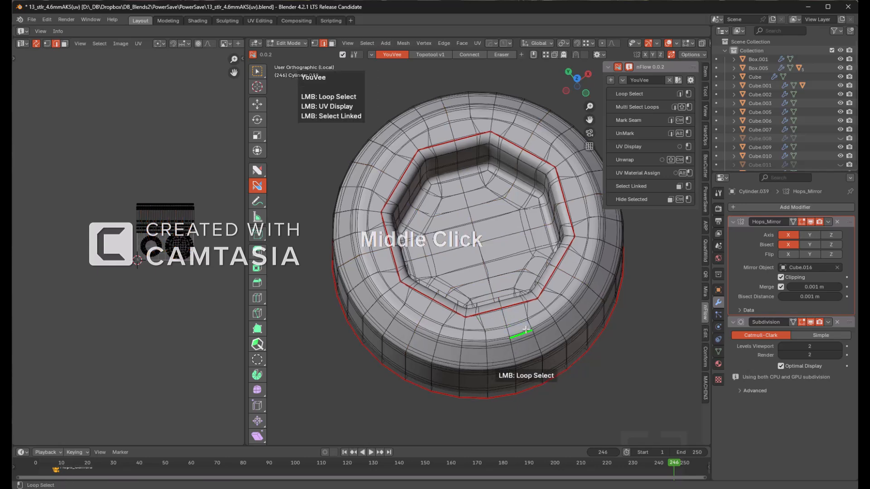
- Turn off the Subdivision modifier in Edit Mode, select the linked outer shell faces and hide all other faces
{"action": "left_click", "coordinate": [805, 322]}
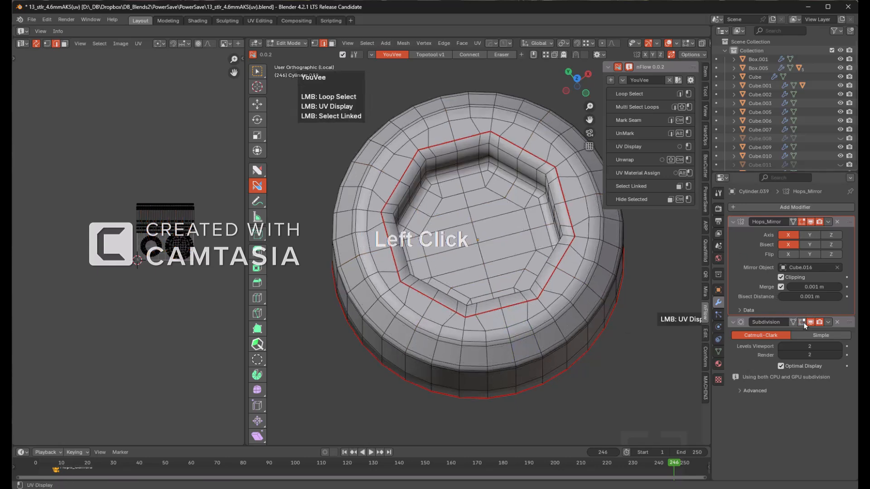
{"action": "scroll", "coordinate": [553, 308], "scroll_direction": "up", "scroll_amount": 3}
{"action": "left_click", "coordinate": [509, 273]}
{"action": "left_click", "coordinate": [509, 272]}
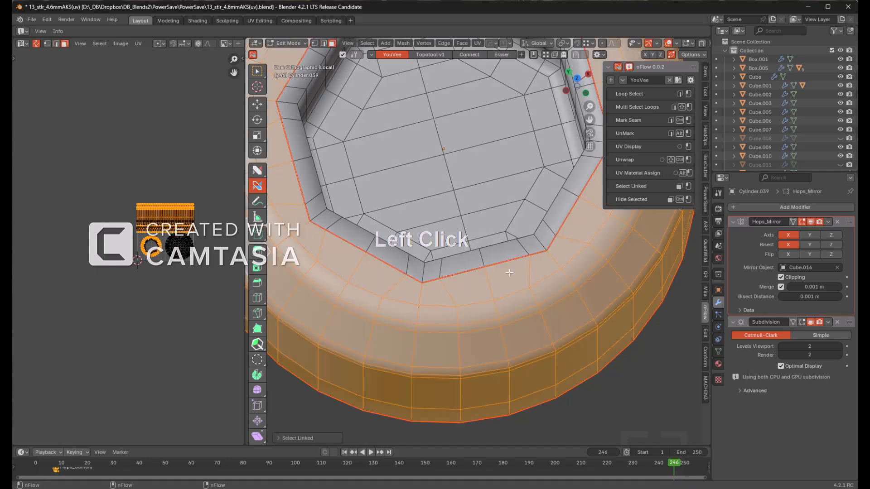
{"action": "key", "text": "shift+h"}
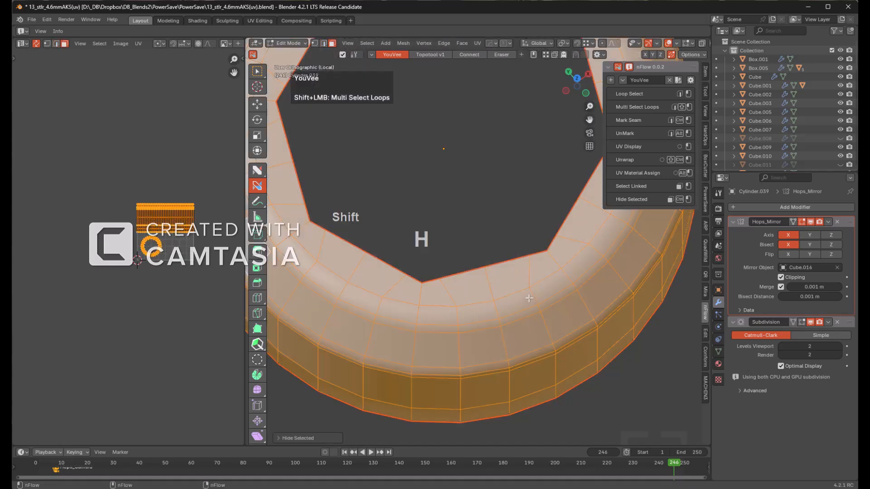
- Mark a seam along one edge run from the recess rim down the bolt's side and reveal the hidden faces
{"action": "left_click", "coordinate": [492, 290]}
{"action": "left_click", "coordinate": [493, 287], "text": "ctrl"}
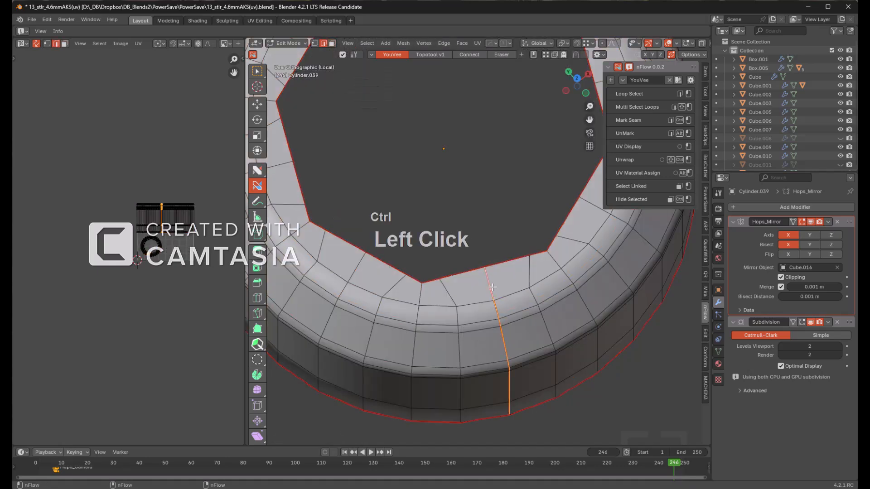
{"action": "key", "text": "alt+a"}
{"action": "key", "text": "alt+h"}
- Unwrap the recessed bolt's whole mesh along the marked seams
{"action": "key", "text": "alt+a"}
{"action": "scroll", "coordinate": [543, 289], "scroll_direction": "down", "scroll_amount": 3}
{"action": "middle_click_drag", "start_coordinate": [535, 297], "coordinate": [507, 292]}
{"action": "left_click", "coordinate": [528, 347], "text": "ctrl+shift"}
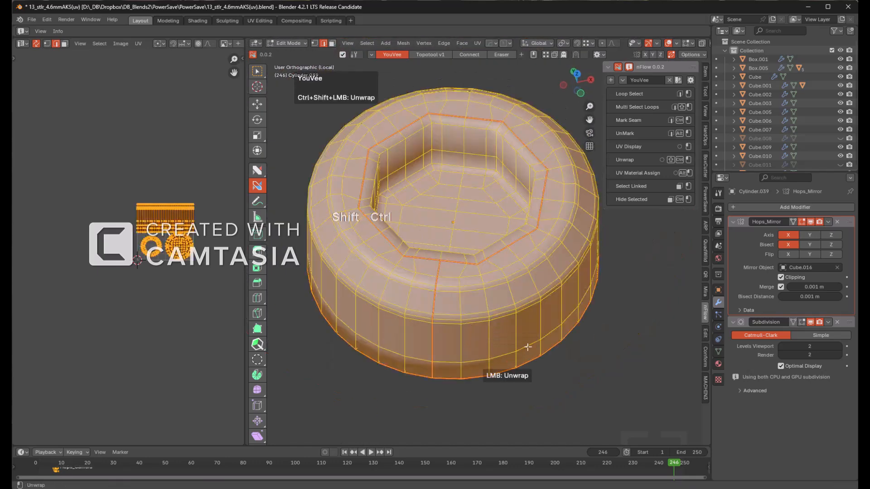
{"action": "left_click", "coordinate": [545, 367]}
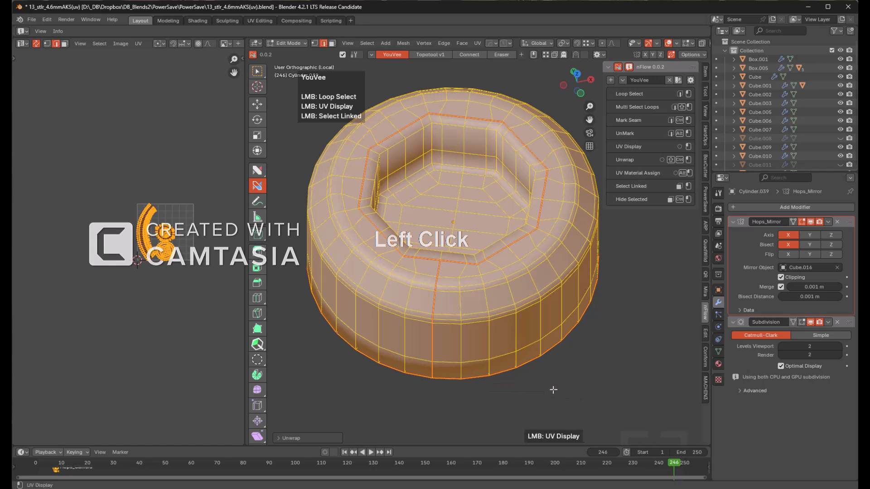
- Set the unwrap method to Conformal and check the bolt's islands in the UV editor
{"action": "key", "text": "F9"}
{"action": "left_click", "coordinate": [637, 406]}
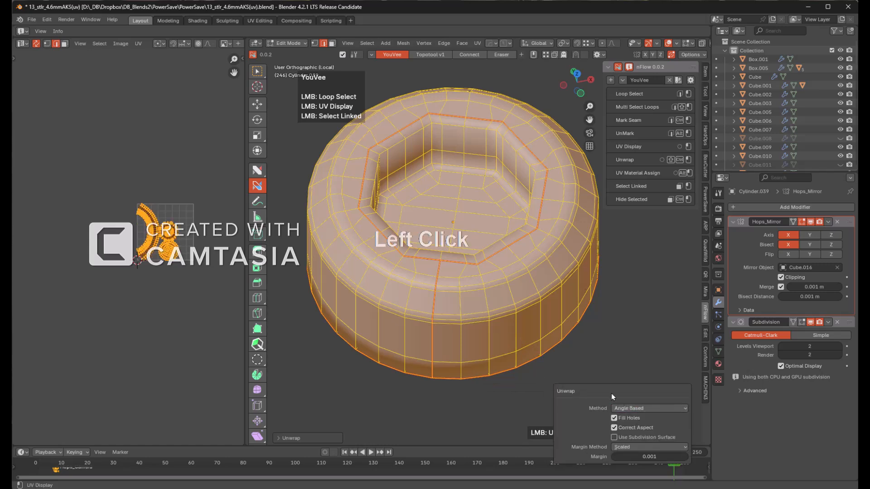
{"action": "key", "text": "F9"}
{"action": "left_click", "coordinate": [629, 408]}
{"action": "left_click", "coordinate": [627, 423]}
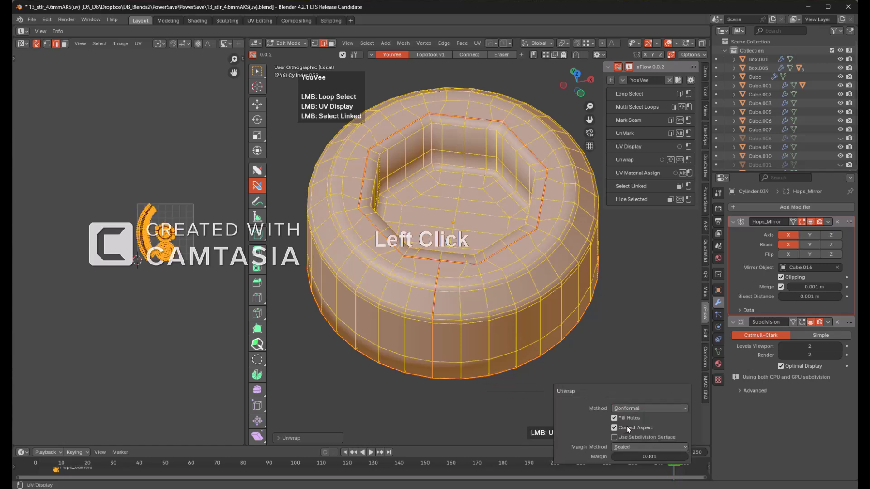
{"action": "scroll", "coordinate": [227, 235], "scroll_direction": "up", "scroll_amount": 6}
{"action": "middle_click_drag", "start_coordinate": [239, 222], "coordinate": [116, 254]}
{"action": "scroll", "coordinate": [385, 216], "scroll_direction": "up", "scroll_amount": 1}
{"action": "middle_click_drag", "start_coordinate": [534, 210], "coordinate": [531, 210]}
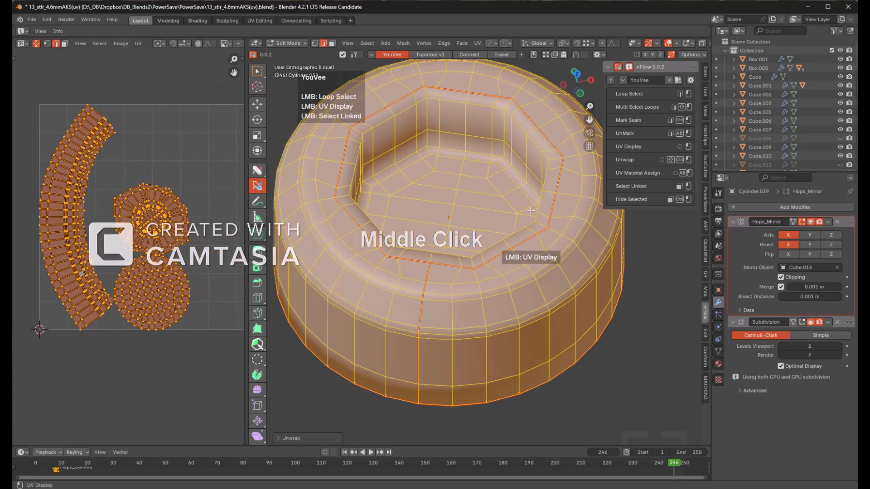
- Return to Object Mode, assign a UV grid material to the recessed bolt and check it on the recess
{"action": "key", "text": "Tab"}
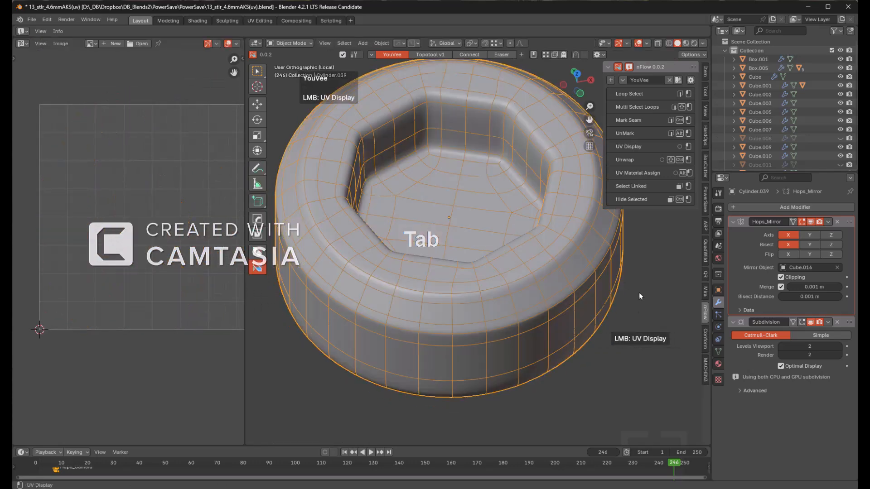
{"action": "left_click", "coordinate": [554, 286], "text": "alt"}
{"action": "middle_click_drag", "start_coordinate": [515, 256], "coordinate": [518, 281]}
{"action": "left_click", "coordinate": [517, 281]}
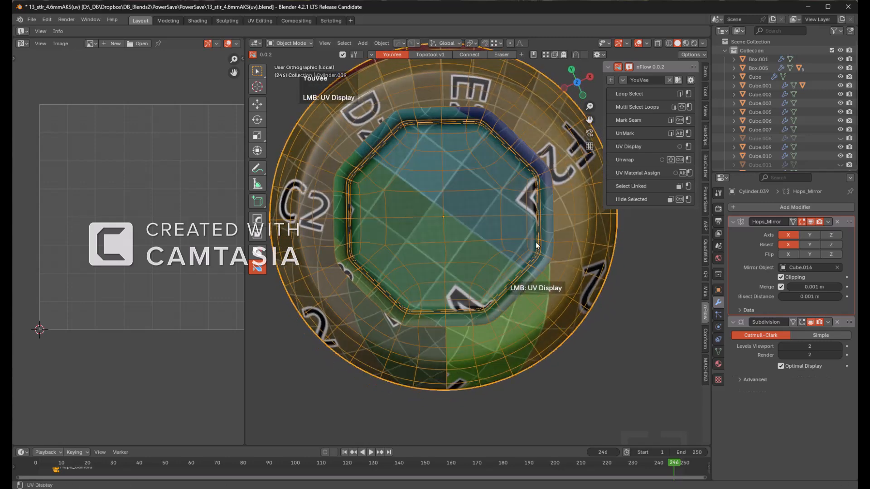
- Leave the bolt's local view, maximize the 3D viewport in perspective with the whole weapon in view, and dismiss the error dialog
{"action": "key", "text": "KP_Divide"}
{"action": "middle_click_drag", "start_coordinate": [521, 227], "coordinate": [463, 268], "text": "shift"}
{"action": "scroll", "coordinate": [525, 246], "scroll_direction": "down", "scroll_amount": 4}
{"action": "scroll", "coordinate": [463, 268], "scroll_direction": "up", "scroll_amount": 1}
{"action": "middle_click_drag", "start_coordinate": [523, 208], "coordinate": [502, 201], "text": "shift"}
{"action": "scroll", "coordinate": [483, 266], "scroll_direction": "down", "scroll_amount": 4}
{"action": "scroll", "coordinate": [502, 201], "scroll_direction": "down", "scroll_amount": 2}
{"action": "middle_click_drag", "start_coordinate": [430, 274], "coordinate": [462, 234], "text": "shift"}
{"action": "scroll", "coordinate": [468, 247], "scroll_direction": "down", "scroll_amount": 5}
{"action": "key", "text": "ctrl+alt+space"}
{"action": "middle_click_drag", "start_coordinate": [390, 319], "coordinate": [503, 229], "text": "shift"}
{"action": "scroll", "coordinate": [456, 249], "scroll_direction": "down", "scroll_amount": 1}
{"action": "middle_click_drag", "start_coordinate": [502, 228], "coordinate": [568, 215], "text": "shift"}
{"action": "middle_click_drag", "start_coordinate": [568, 215], "coordinate": [500, 203]}
{"action": "key", "text": "KP_5"}
{"action": "scroll", "coordinate": [525, 217], "scroll_direction": "down", "scroll_amount": 1, "text": "shift"}
{"action": "middle_click_drag", "start_coordinate": [500, 203], "coordinate": [507, 212]}
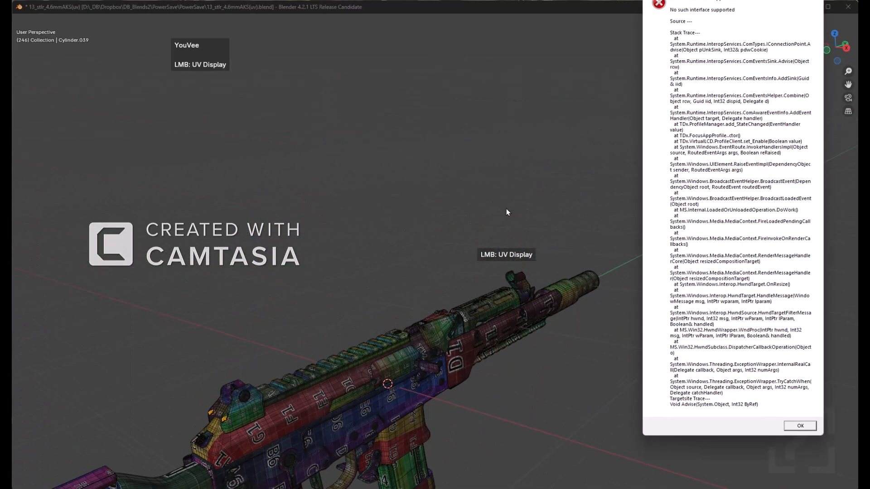
{"action": "left_click", "coordinate": [730, 174]}
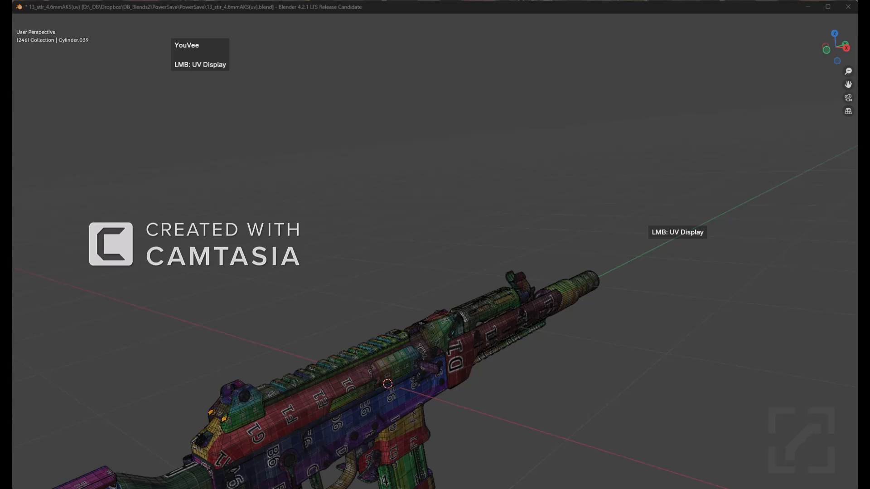
{"action": "scroll", "coordinate": [626, 274], "scroll_direction": "down", "scroll_amount": 1}
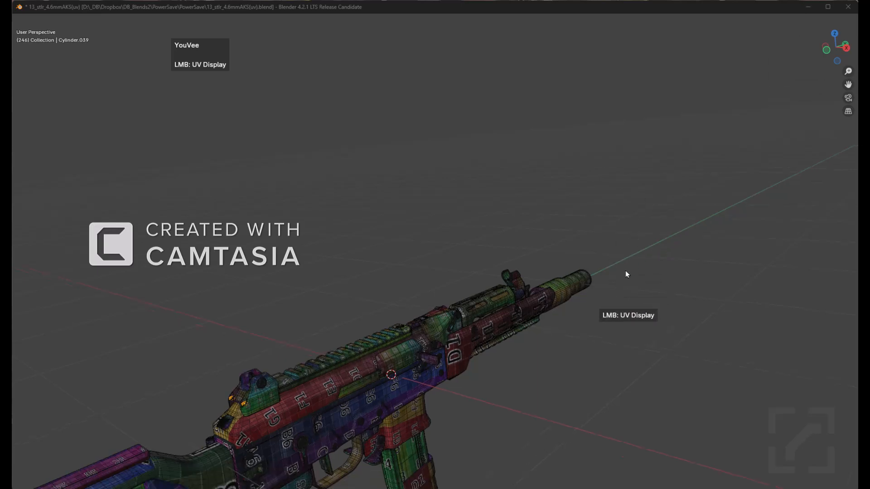
- Select the cartridge (Cylinder.013) near the weapon and display its existing UV layout
{"action": "left_click", "coordinate": [590, 275]}
{"action": "middle_click_drag", "start_coordinate": [595, 301], "coordinate": [626, 216]}
{"action": "left_click", "coordinate": [560, 288]}
{"action": "left_click", "coordinate": [626, 216]}
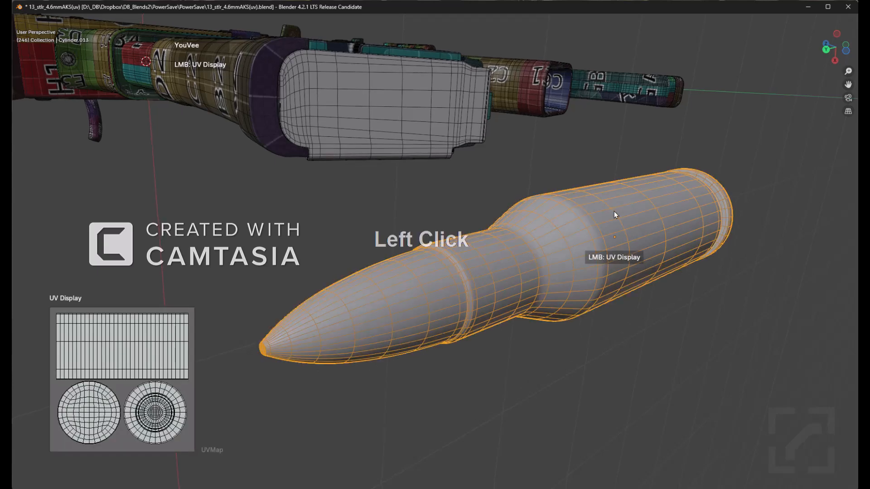
{"action": "middle_click_drag", "start_coordinate": [600, 226], "coordinate": [596, 229]}
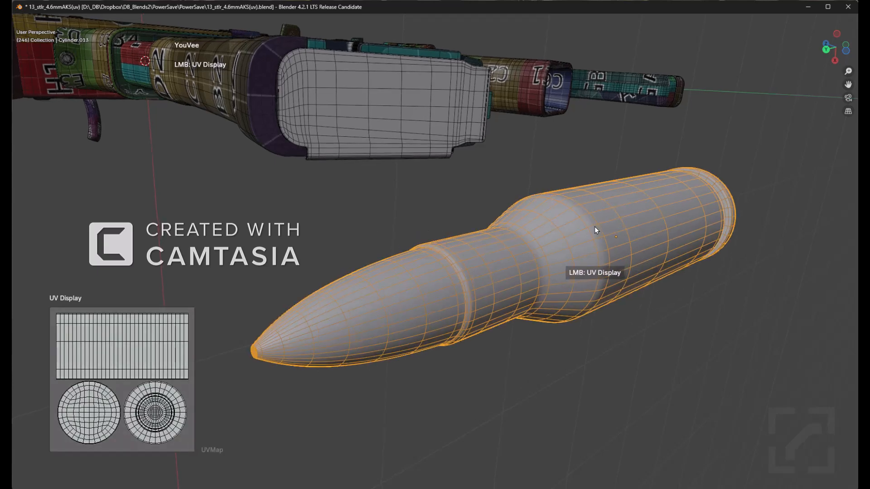
- In Edit Mode, select the edge loop where the bullet meets the case mouth and turn off the Subdivision modifier's Edit Mode display
{"action": "key", "text": "Tab"}
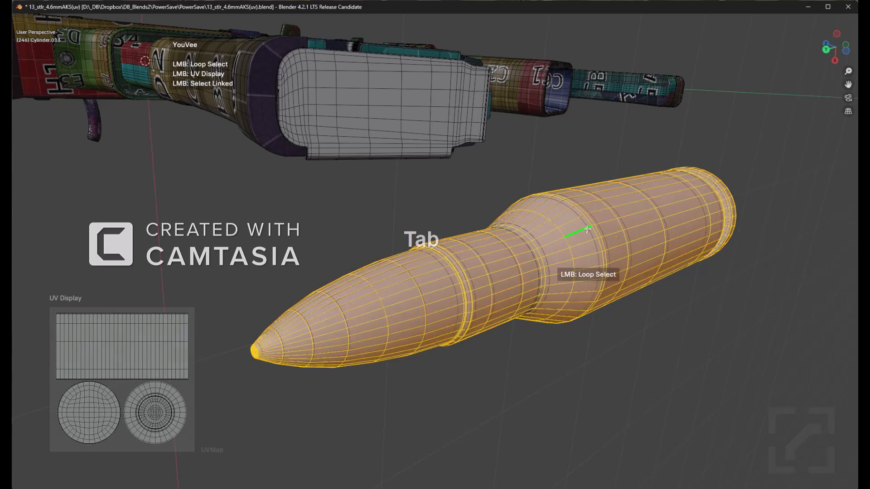
{"action": "key", "text": "alt+a"}
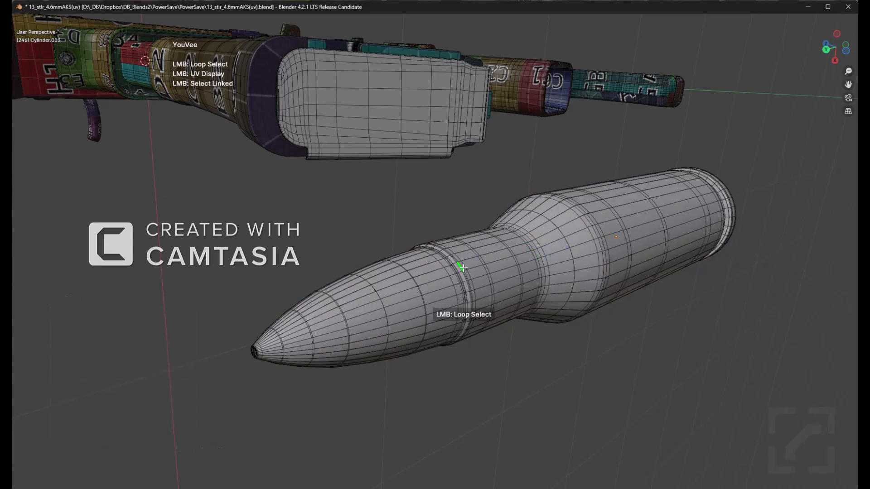
{"action": "key", "text": "KP_Decimal"}
{"action": "middle_click_drag", "start_coordinate": [556, 263], "coordinate": [516, 276]}
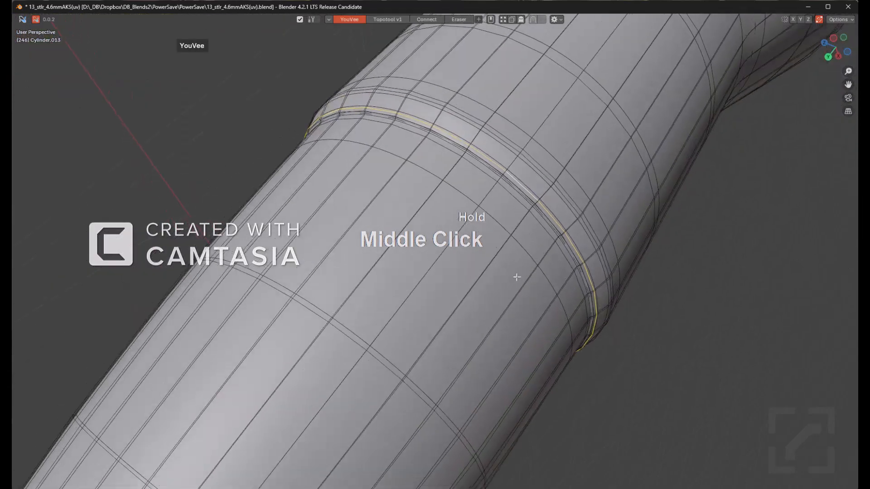
{"action": "key", "text": "ctrl+grave"}
{"action": "left_click", "coordinate": [652, 337]}
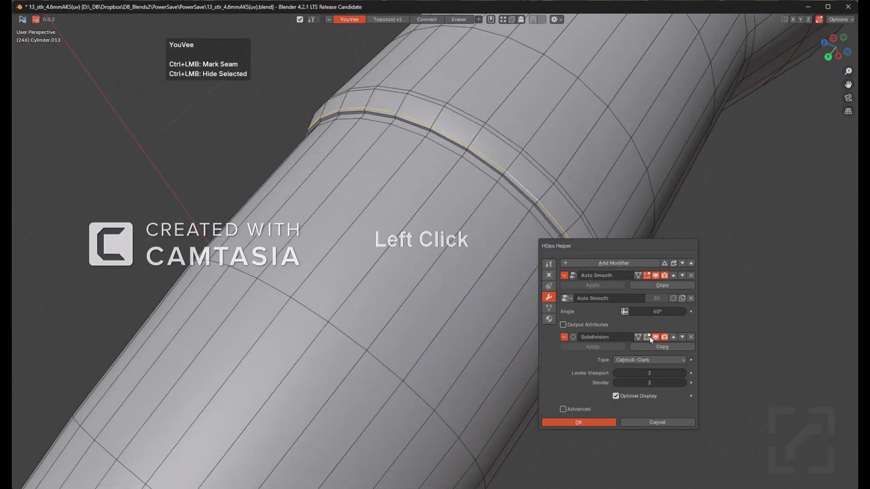
- Mark a seam around the edge loop where the bullet meets the case mouth
{"action": "middle_click_drag", "start_coordinate": [555, 247], "coordinate": [497, 316]}
{"action": "key", "text": "a"}
{"action": "left_click", "coordinate": [499, 283]}
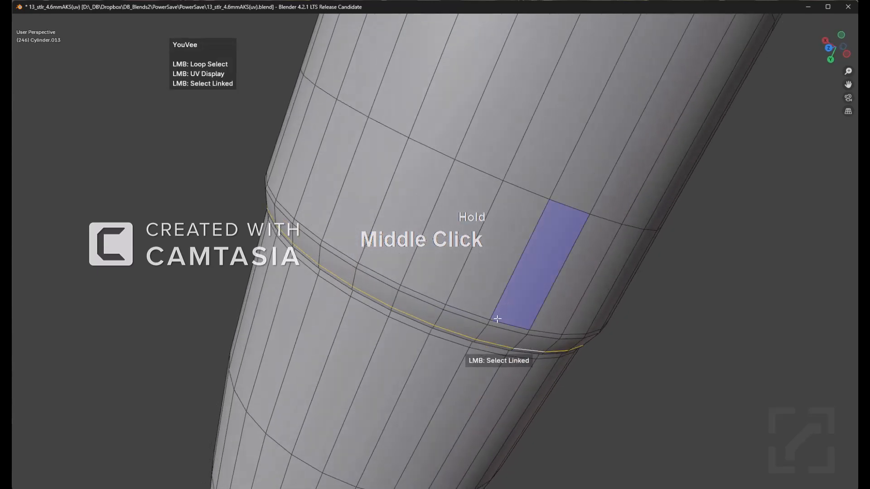
{"action": "left_click", "coordinate": [496, 346], "text": "ctrl"}
{"action": "scroll", "coordinate": [505, 308], "scroll_direction": "down", "scroll_amount": 5}
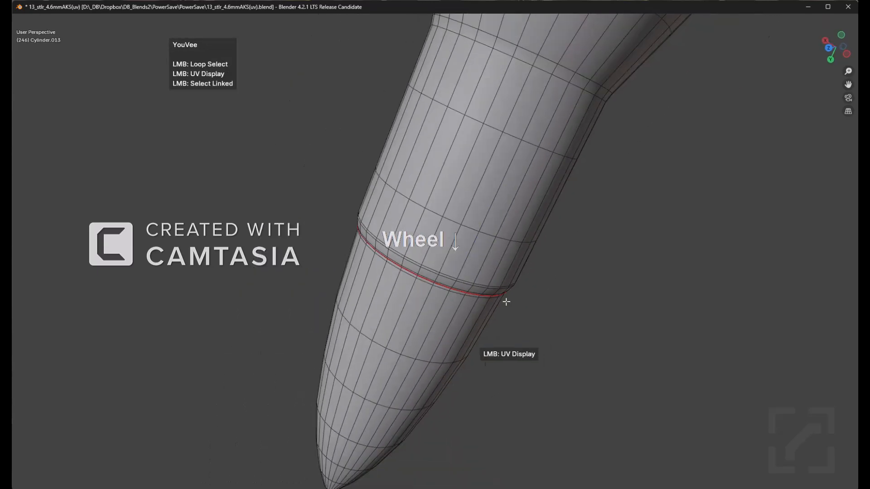
{"action": "scroll", "coordinate": [539, 136], "scroll_direction": "down", "scroll_amount": 5}
- Inspect the cartridge from tip to base, select the linked case section and isolate it by hiding all other faces
{"action": "key", "text": "KP_1"}
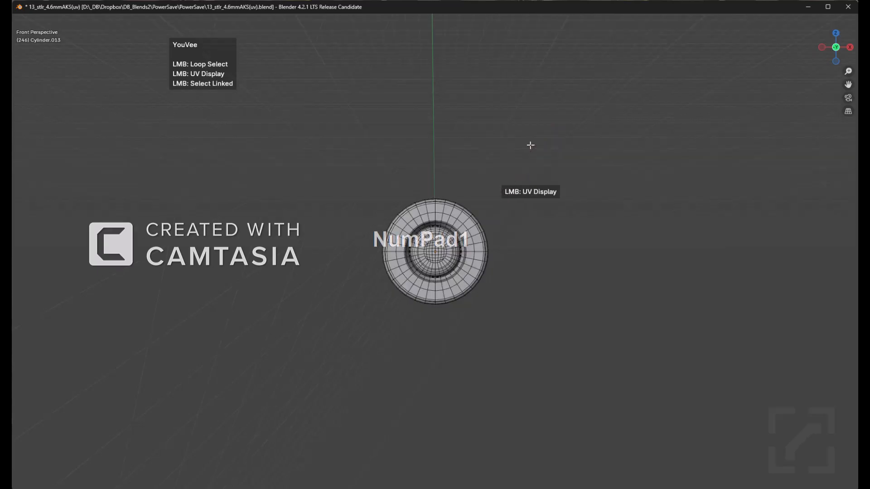
{"action": "middle_click_drag", "start_coordinate": [520, 140], "coordinate": [532, 165]}
{"action": "scroll", "coordinate": [533, 165], "scroll_direction": "up", "scroll_amount": 8}
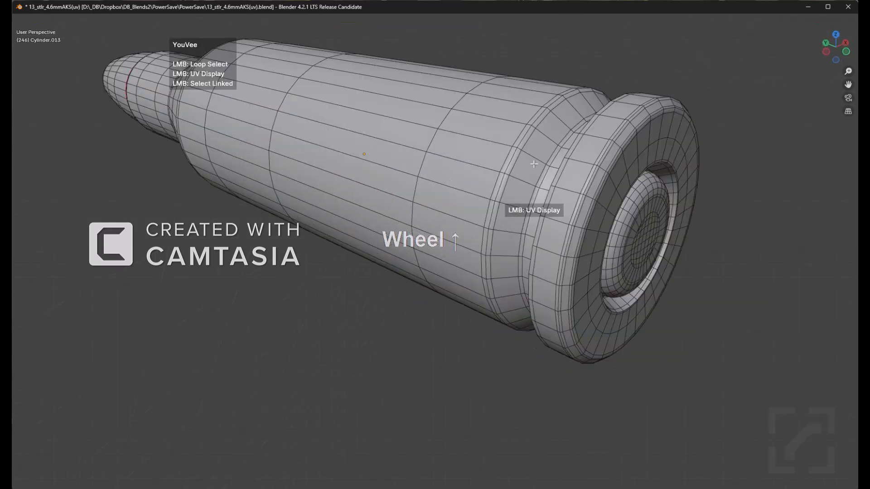
{"action": "scroll", "coordinate": [643, 179], "scroll_direction": "down", "scroll_amount": 6}
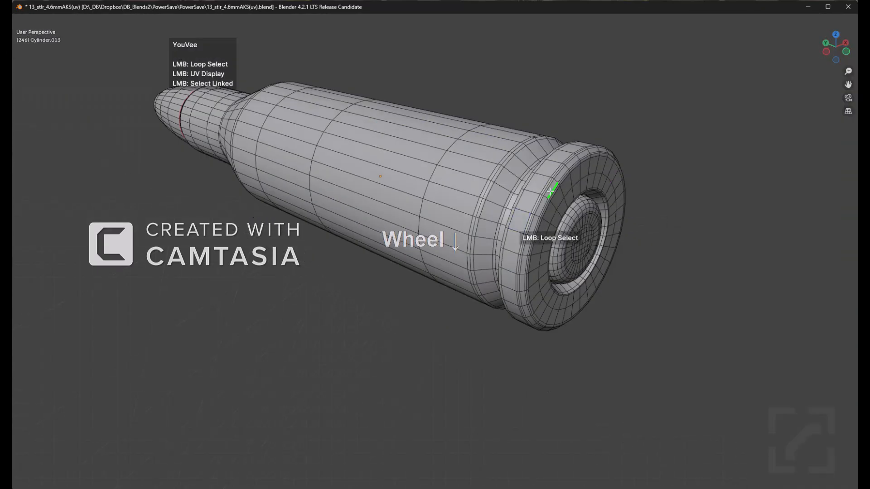
{"action": "middle_click_drag", "start_coordinate": [535, 218], "coordinate": [658, 200]}
{"action": "middle_click_drag", "start_coordinate": [583, 171], "coordinate": [551, 194]}
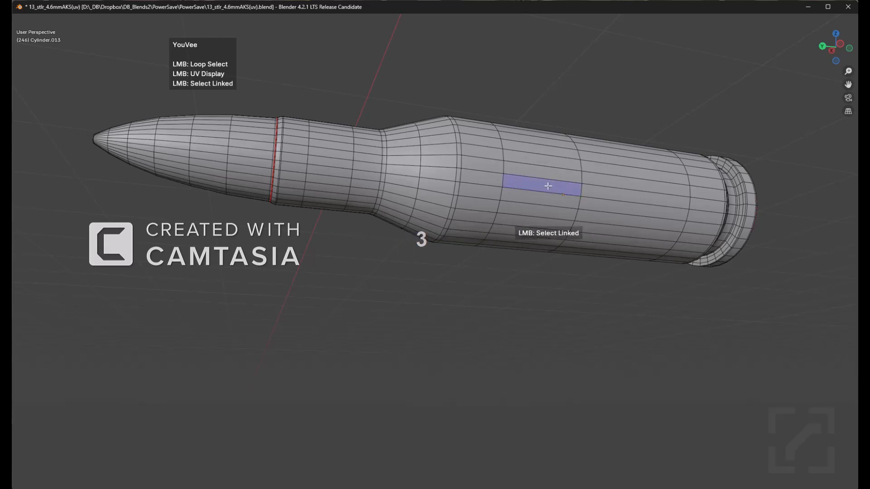
{"action": "left_click", "coordinate": [548, 187]}
{"action": "middle_click_drag", "start_coordinate": [449, 190], "coordinate": [594, 175]}
{"action": "key", "text": "shift+h"}
{"action": "scroll", "coordinate": [593, 175], "scroll_direction": "up", "scroll_amount": 2}
{"action": "key", "text": "alt+a"}
- Mark a lengthwise seam along one edge run of the case from mouth to base and reveal the hidden faces
{"action": "middle_click_drag", "start_coordinate": [535, 178], "coordinate": [574, 193]}
{"action": "key", "text": "alt"}
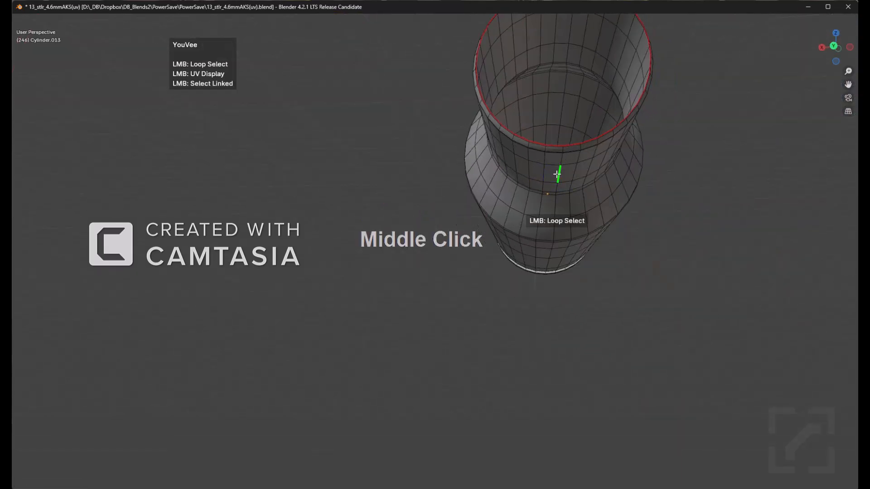
{"action": "left_click", "coordinate": [557, 174]}
{"action": "left_click", "coordinate": [557, 174], "text": "ctrl"}
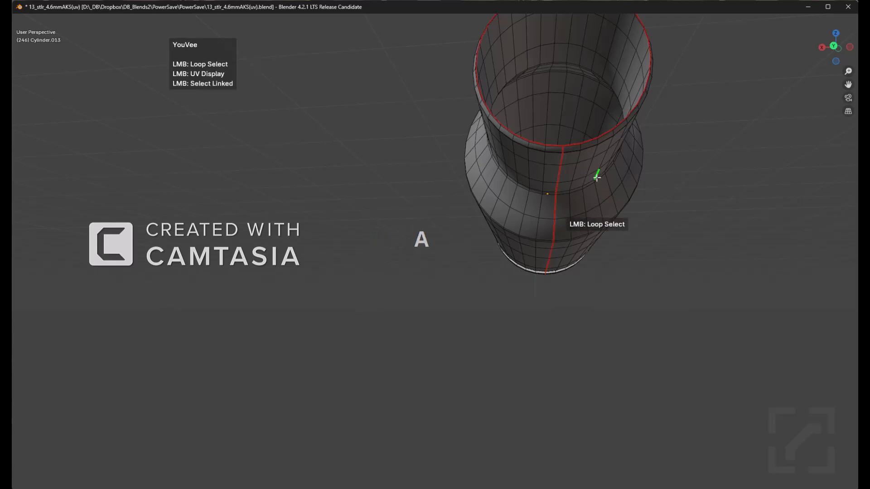
{"action": "key", "text": "alt+h"}
{"action": "key", "text": "alt+a"}
- Select the bullet section up to its seam, isolate it and clear the selection
{"action": "scroll", "coordinate": [551, 155], "scroll_direction": "down", "scroll_amount": 5}
{"action": "middle_click_drag", "start_coordinate": [551, 155], "coordinate": [466, 185]}
{"action": "scroll", "coordinate": [574, 211], "scroll_direction": "up", "scroll_amount": 3}
{"action": "middle_click_drag", "start_coordinate": [574, 211], "coordinate": [470, 214]}
{"action": "scroll", "coordinate": [511, 210], "scroll_direction": "down", "scroll_amount": 3}
{"action": "scroll", "coordinate": [470, 214], "scroll_direction": "down", "scroll_amount": 2}
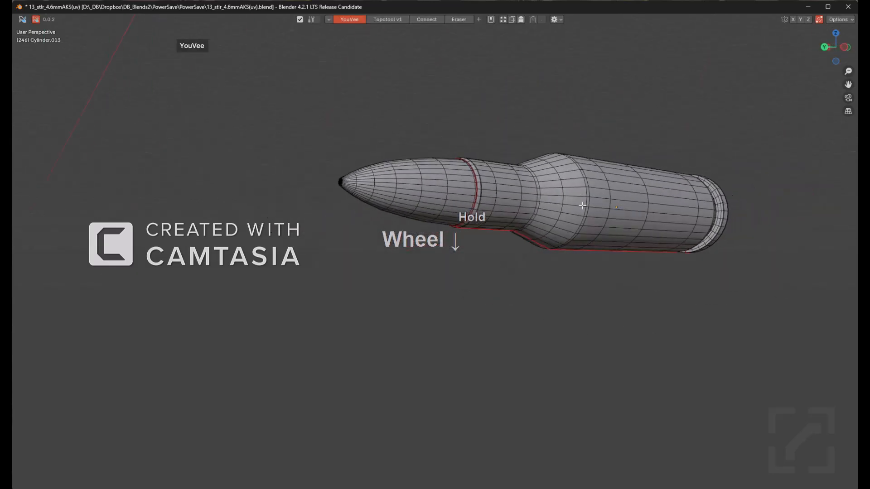
{"action": "scroll", "coordinate": [524, 172], "scroll_direction": "up", "scroll_amount": 5}
{"action": "left_click", "coordinate": [552, 135]}
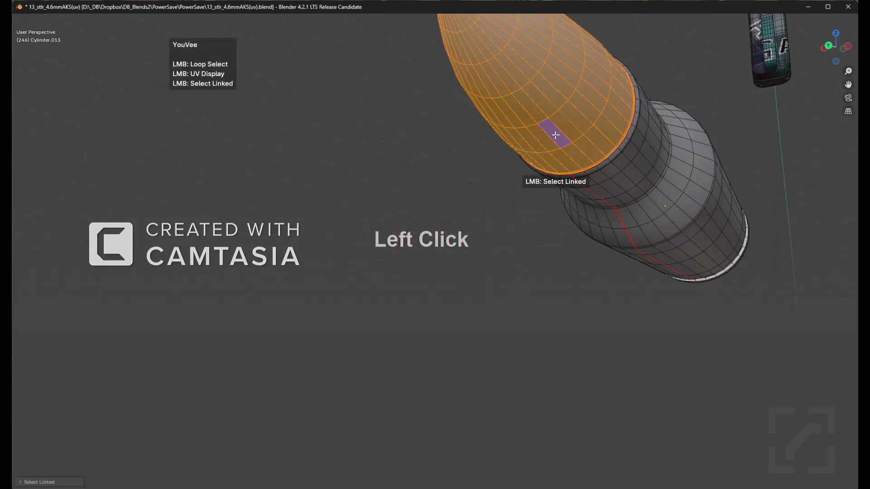
{"action": "key", "text": "shift+h"}
{"action": "scroll", "coordinate": [555, 145], "scroll_direction": "up", "scroll_amount": 3}
{"action": "middle_click_drag", "start_coordinate": [558, 156], "coordinate": [545, 206]}
{"action": "key", "text": "alt+a"}
{"action": "middle_click_drag", "start_coordinate": [458, 211], "coordinate": [426, 202]}
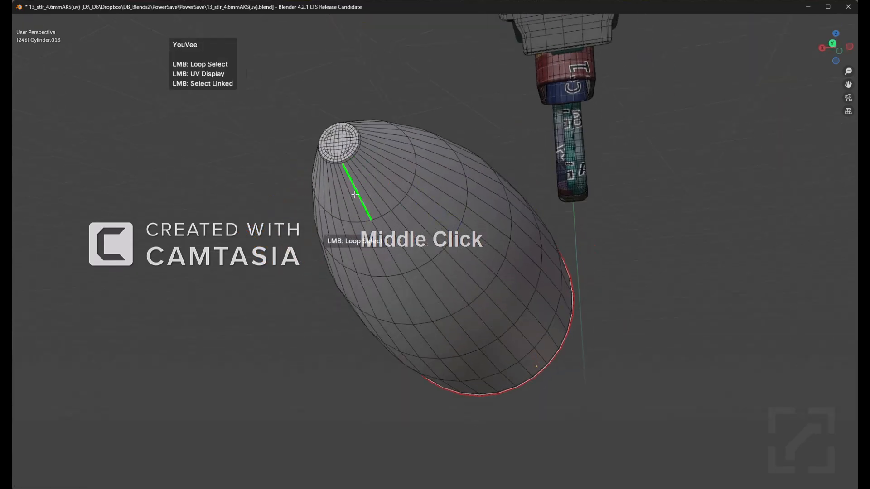
- Mark a seam around the edge loop that encircles the bullet's flat tip
{"action": "double_click", "coordinate": [353, 194]}
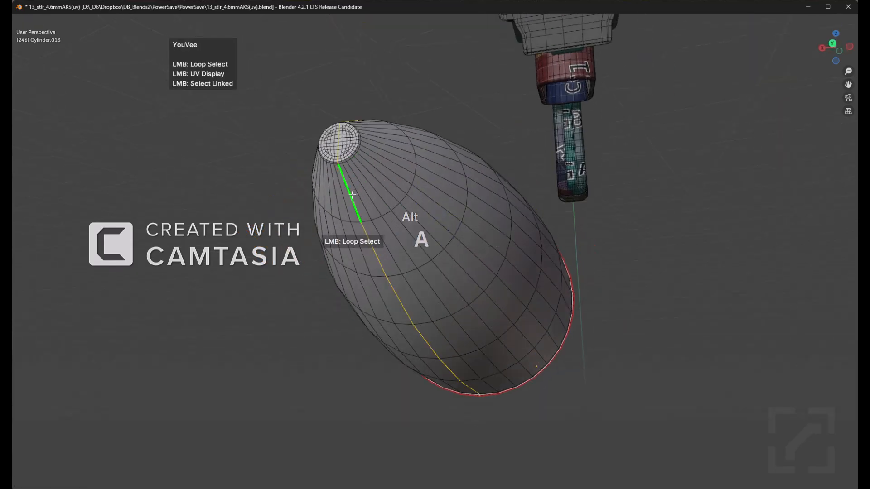
{"action": "middle_click_drag", "start_coordinate": [423, 205], "coordinate": [439, 230]}
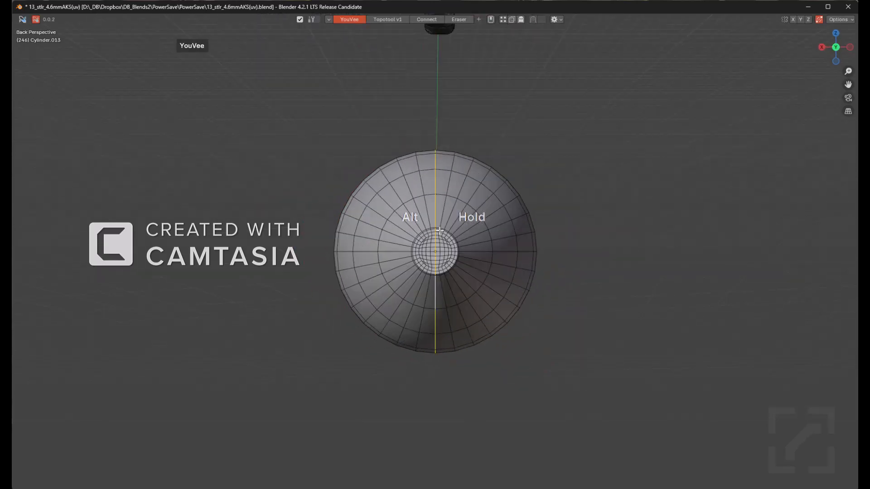
{"action": "scroll", "coordinate": [463, 228], "scroll_direction": "down", "scroll_amount": 4}
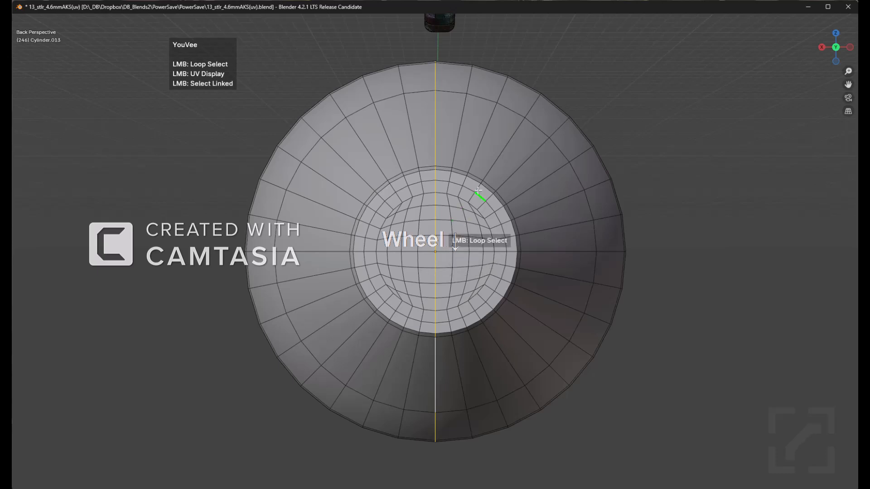
{"action": "left_click", "coordinate": [472, 181]}
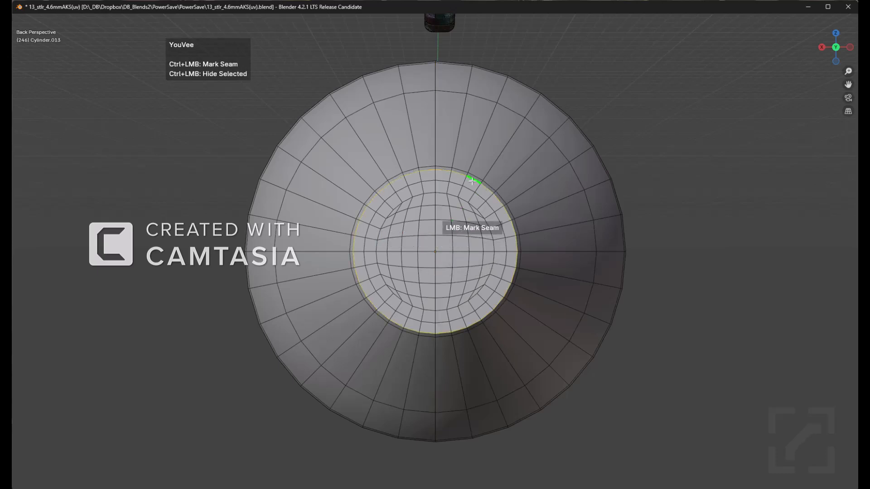
{"action": "left_click", "coordinate": [472, 181], "text": "ctrl"}
{"action": "scroll", "coordinate": [470, 190], "scroll_direction": "down", "scroll_amount": 3}
{"action": "scroll", "coordinate": [464, 194], "scroll_direction": "up", "scroll_amount": 3}
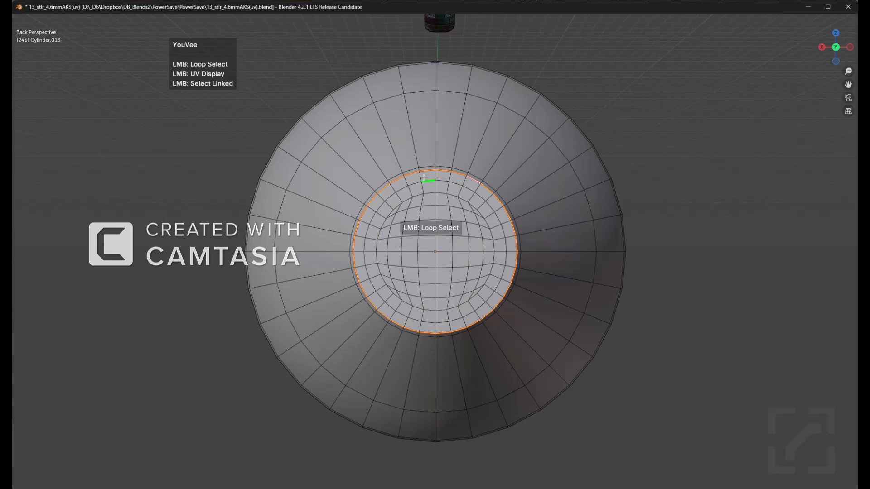
- With the tip cap hidden, mark a seam along the bullet's lower lengthwise edge run and reveal all faces
{"action": "middle_click_drag", "start_coordinate": [452, 189], "coordinate": [419, 221]}
{"action": "scroll", "coordinate": [404, 194], "scroll_direction": "up", "scroll_amount": 3}
{"action": "scroll", "coordinate": [415, 195], "scroll_direction": "down", "scroll_amount": 3}
{"action": "key", "text": "a"}
{"action": "left_click", "coordinate": [405, 200], "text": "ctrl"}
{"action": "key", "text": "alt+a"}
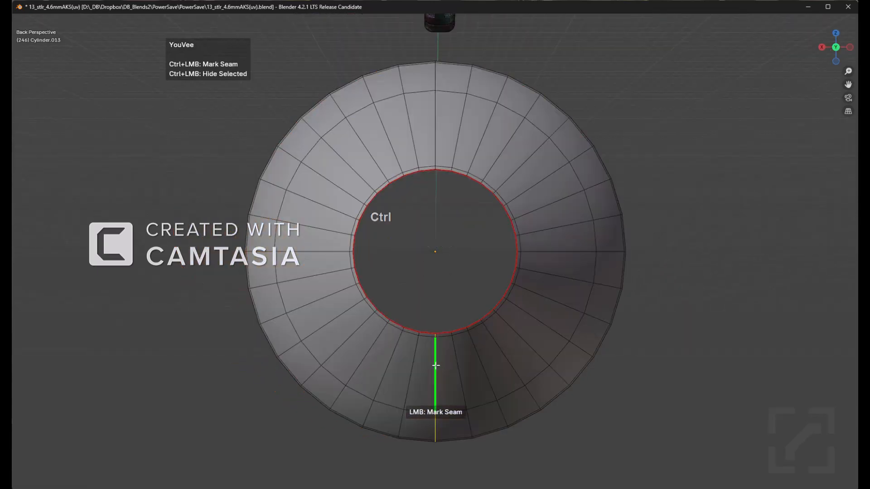
{"action": "key", "text": "alt+a"}
{"action": "key", "text": "alt+h"}
{"action": "key", "text": "alt+a"}
- Unwrap the whole cartridge mesh along the marked seams and display its UV islands
{"action": "scroll", "coordinate": [559, 252], "scroll_direction": "down", "scroll_amount": 3}
{"action": "middle_click_drag", "start_coordinate": [589, 245], "coordinate": [462, 216]}
{"action": "scroll", "coordinate": [453, 247], "scroll_direction": "up", "scroll_amount": 3}
{"action": "middle_click_drag", "start_coordinate": [453, 247], "coordinate": [580, 295]}
{"action": "key", "text": "a"}
{"action": "left_click", "coordinate": [581, 295], "text": "ctrl+shift"}
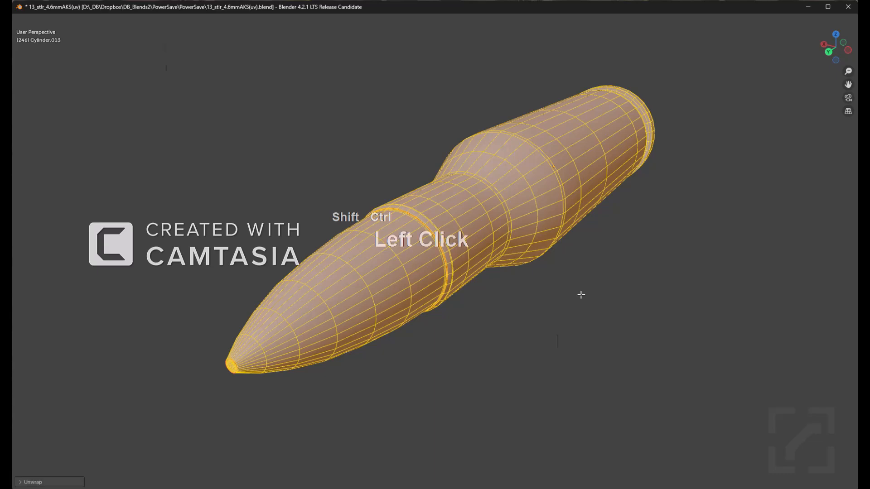
{"action": "key", "text": "F9"}
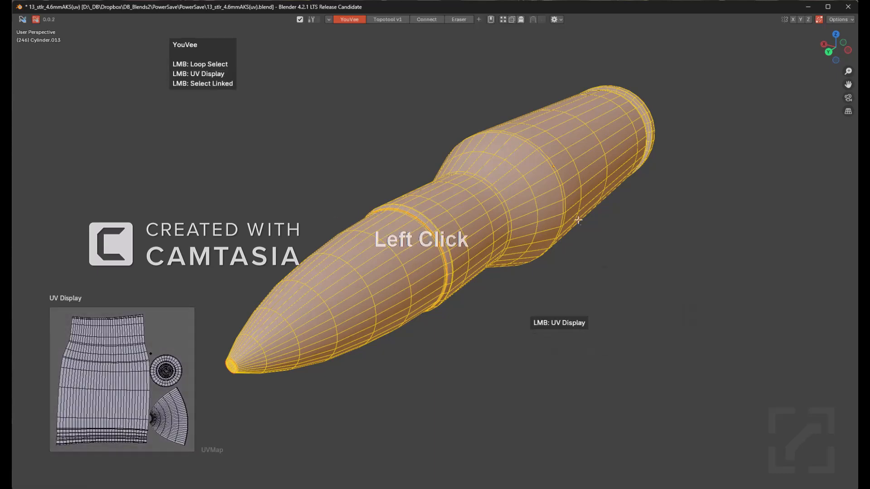
{"action": "left_click", "coordinate": [602, 268], "text": "ctrl+shift"}
{"action": "middle_click_drag", "start_coordinate": [579, 256], "coordinate": [543, 258]}
{"action": "key", "text": "alt+a"}
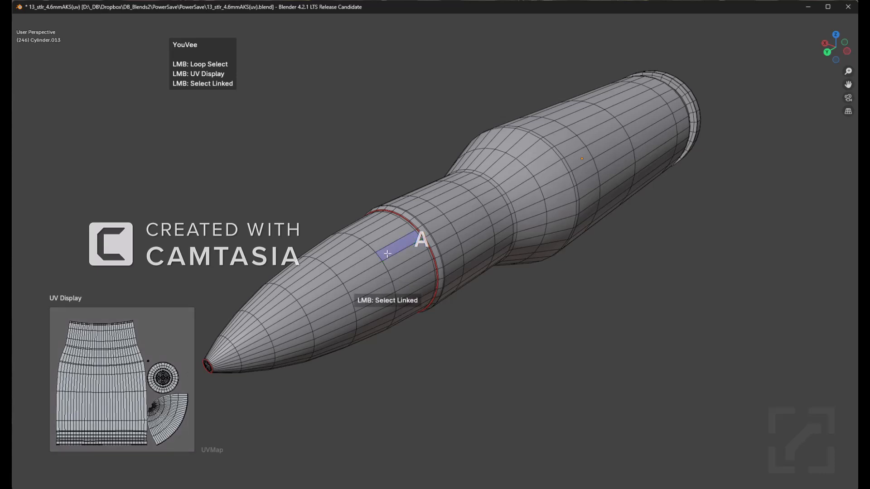
- Select the linked bullet section, display its UV island and isolate the section in the viewport
{"action": "left_click", "coordinate": [392, 249]}
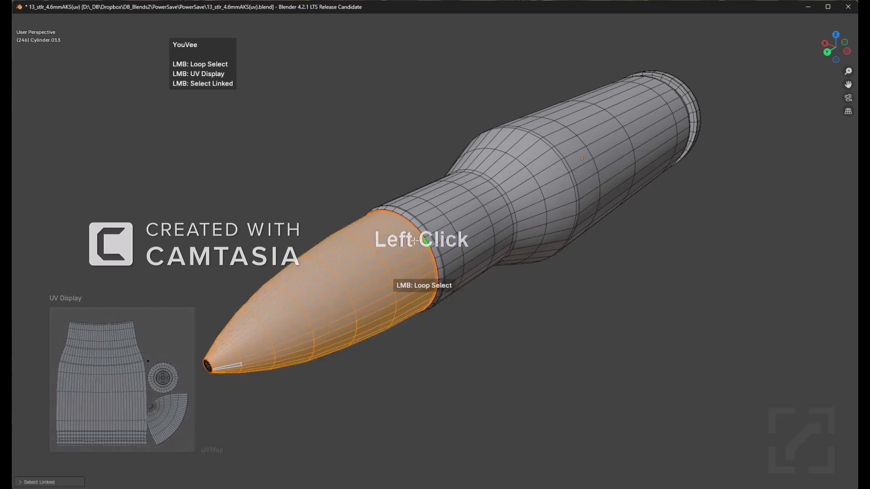
{"action": "left_click", "coordinate": [523, 299]}
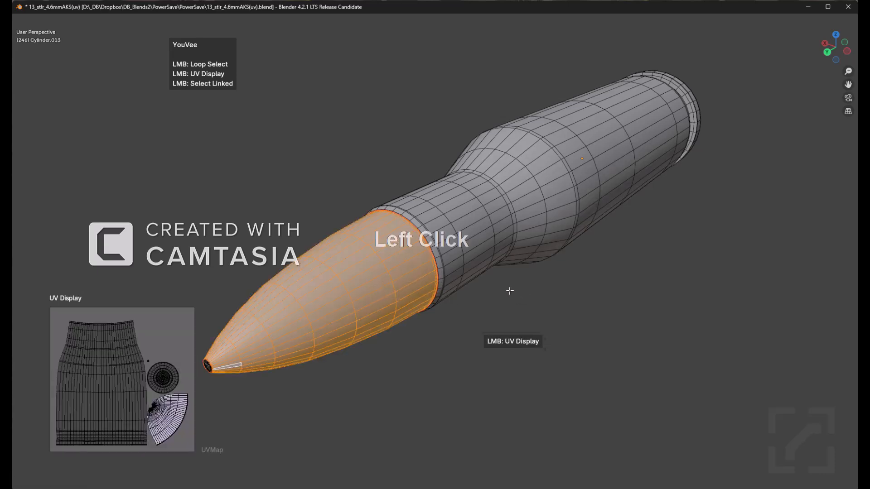
{"action": "scroll", "coordinate": [439, 268], "scroll_direction": "up", "scroll_amount": 2}
{"action": "key", "text": "KP_Decimal"}
{"action": "middle_click_drag", "start_coordinate": [476, 240], "coordinate": [490, 169]}
{"action": "scroll", "coordinate": [475, 195], "scroll_direction": "up", "scroll_amount": 2}
{"action": "key", "text": "shift+h"}
- Examine the isolated bullet's lengthwise seam from rim to tip opening, then select all its faces and display their UVs again
{"action": "mouse_move", "coordinate": [488, 220]}
{"action": "middle_mouse_down"}
{"action": "mouse_move", "coordinate": [503, 220]}
{"action": "mouse_move", "coordinate": [501, 200]}
{"action": "mouse_move", "coordinate": [493, 220]}
{"action": "middle_mouse_up"}
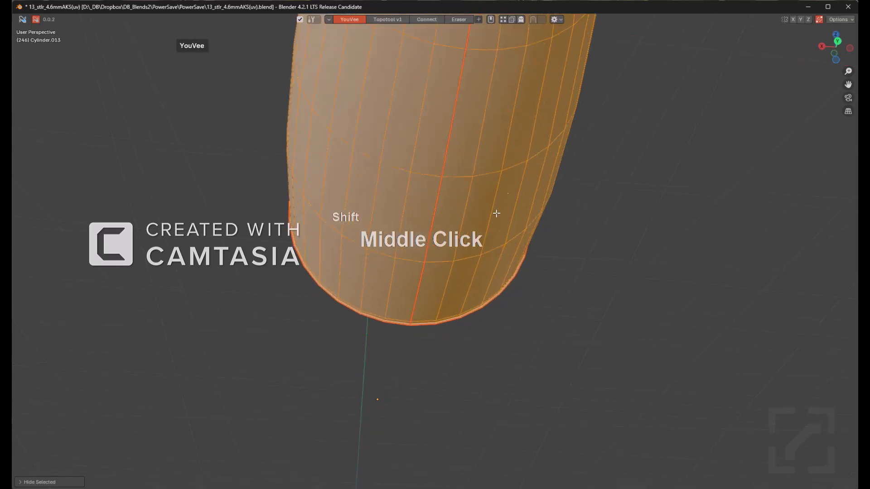
{"action": "scroll", "coordinate": [500, 203], "scroll_direction": "down", "scroll_amount": 2}
{"action": "scroll", "coordinate": [496, 275], "scroll_direction": "up", "scroll_amount": 3}
{"action": "middle_click_drag", "start_coordinate": [485, 303], "coordinate": [490, 222], "text": "shift"}
{"action": "scroll", "coordinate": [490, 222], "scroll_direction": "up", "scroll_amount": 3}
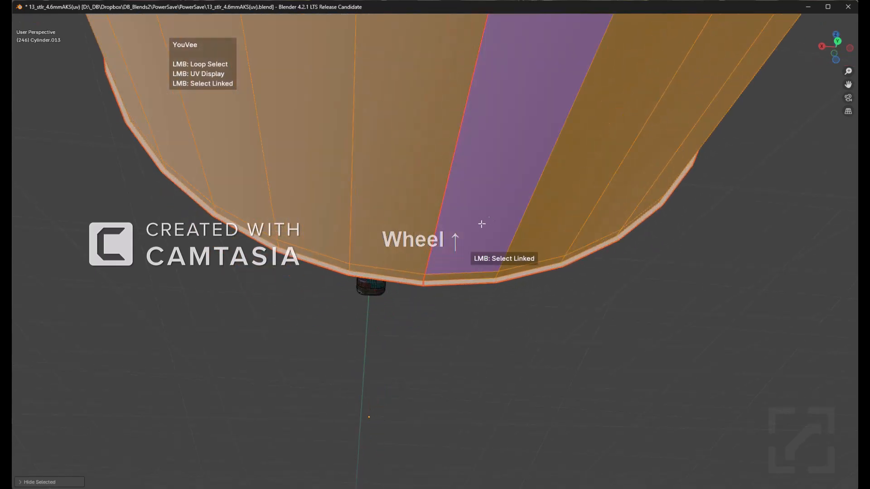
{"action": "key", "text": "alt+a"}
{"action": "scroll", "coordinate": [463, 258], "scroll_direction": "down", "scroll_amount": 4}
{"action": "middle_click_drag", "start_coordinate": [454, 244], "coordinate": [487, 238], "text": "shift"}
{"action": "scroll", "coordinate": [489, 233], "scroll_direction": "up", "scroll_amount": 1}
{"action": "scroll", "coordinate": [473, 272], "scroll_direction": "down", "scroll_amount": 4}
{"action": "middle_click_drag", "start_coordinate": [493, 102], "coordinate": [477, 183], "text": "shift"}
{"action": "scroll", "coordinate": [457, 272], "scroll_direction": "up", "scroll_amount": 2}
{"action": "scroll", "coordinate": [562, 208], "scroll_direction": "up", "scroll_amount": 4}
{"action": "scroll", "coordinate": [584, 200], "scroll_direction": "down", "scroll_amount": 3}
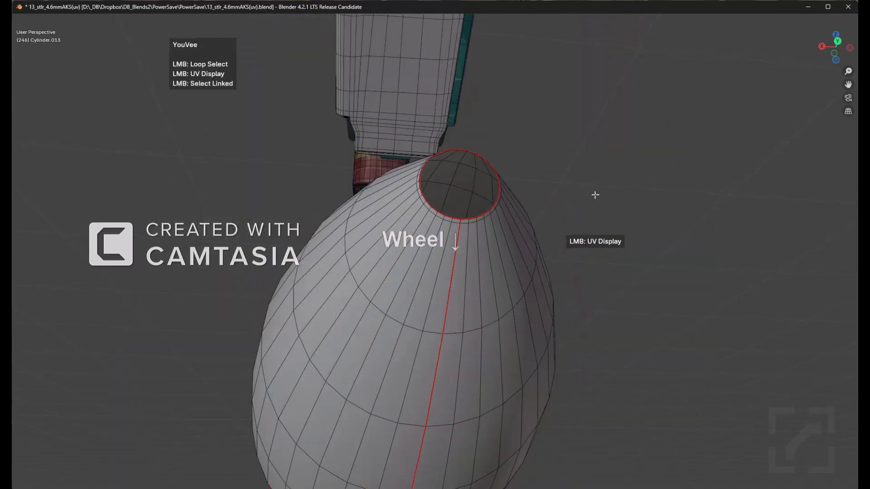
{"action": "key", "text": "a"}
{"action": "left_click", "coordinate": [605, 200]}
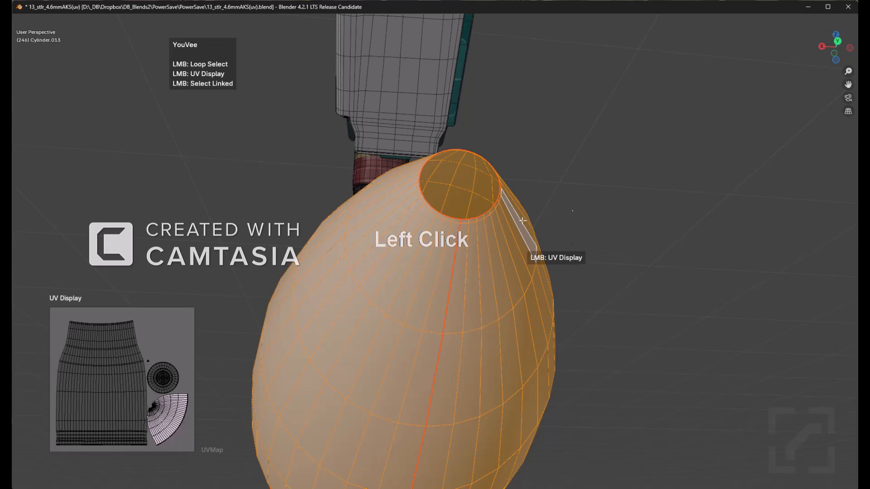
- Unwrap the isolated bullet section, open the unwrap options and display its UV island again
{"action": "key", "text": "F9"}
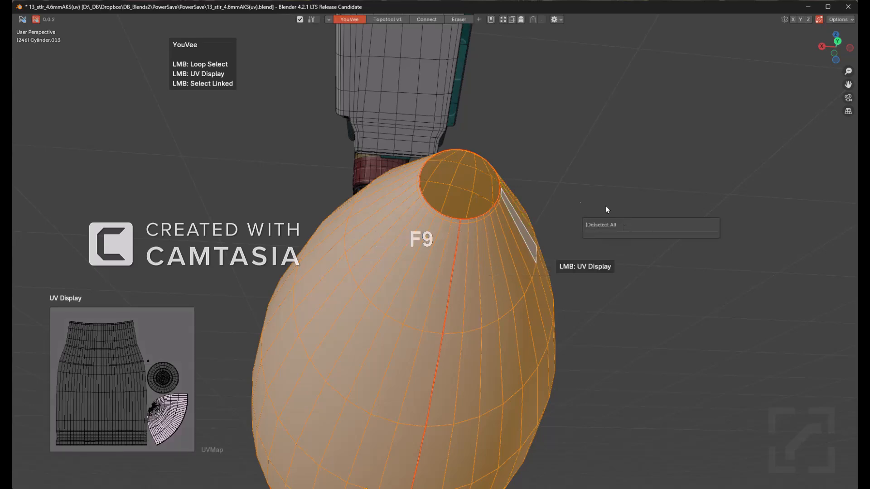
{"action": "left_click", "coordinate": [612, 225], "text": "ctrl+shift"}
{"action": "key", "text": "F9"}
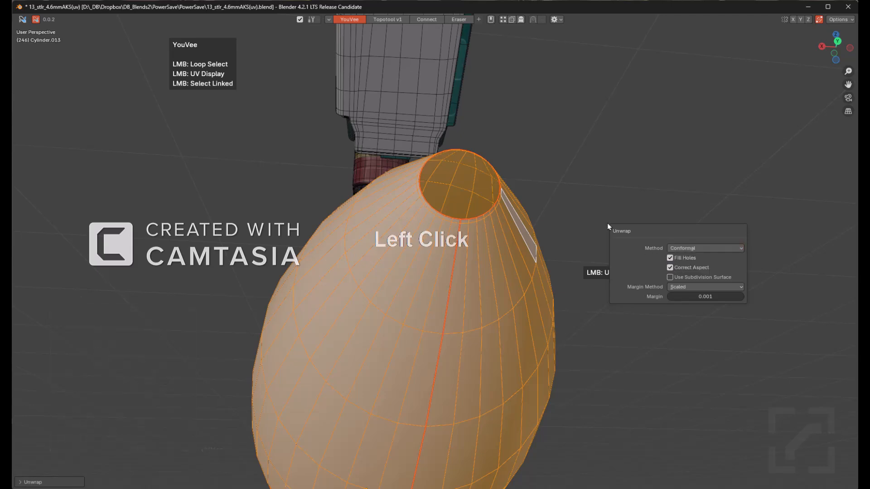
{"action": "left_click", "coordinate": [582, 216]}
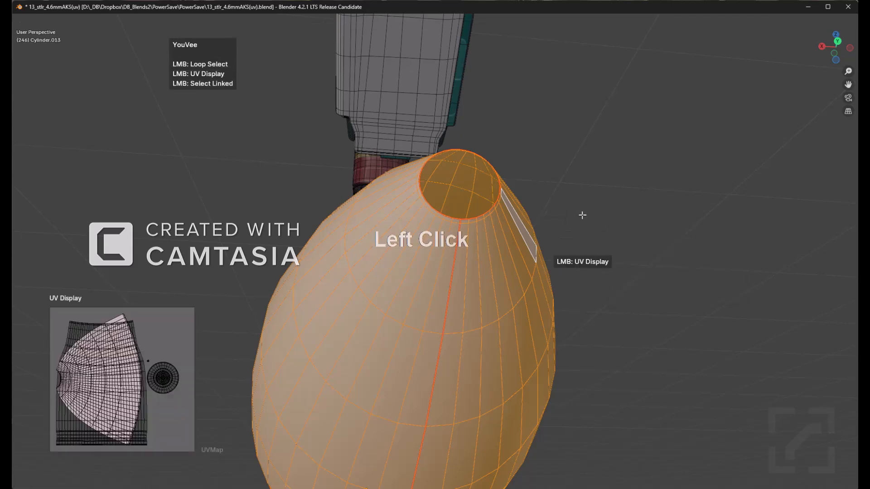
- Frame the bullet in the viewport and restore the multi-editor layout with the UV editor beside it
{"action": "key", "text": "KP_Decimal"}
{"action": "middle_click_drag", "start_coordinate": [573, 229], "coordinate": [485, 204]}
{"action": "scroll", "coordinate": [517, 261], "scroll_direction": "down", "scroll_amount": 2}
{"action": "scroll", "coordinate": [458, 190], "scroll_direction": "down", "scroll_amount": 2}
{"action": "scroll", "coordinate": [455, 181], "scroll_direction": "up", "scroll_amount": 3}
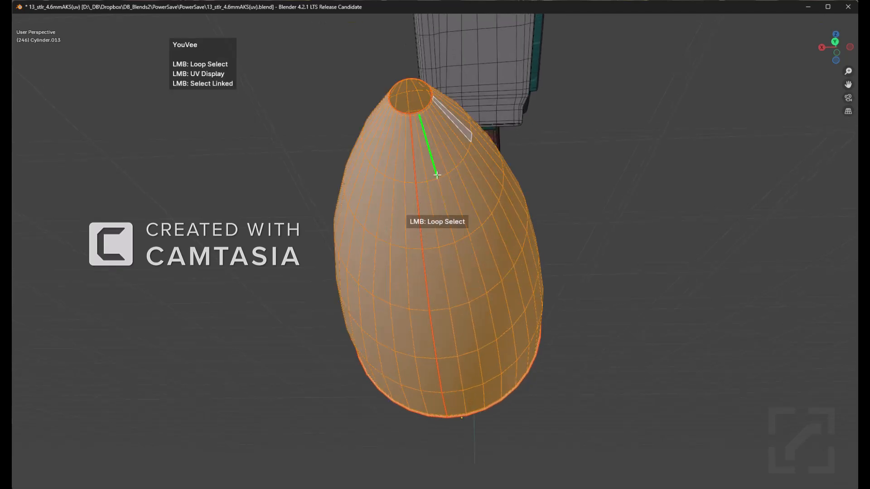
{"action": "key", "text": "ctrl+space"}
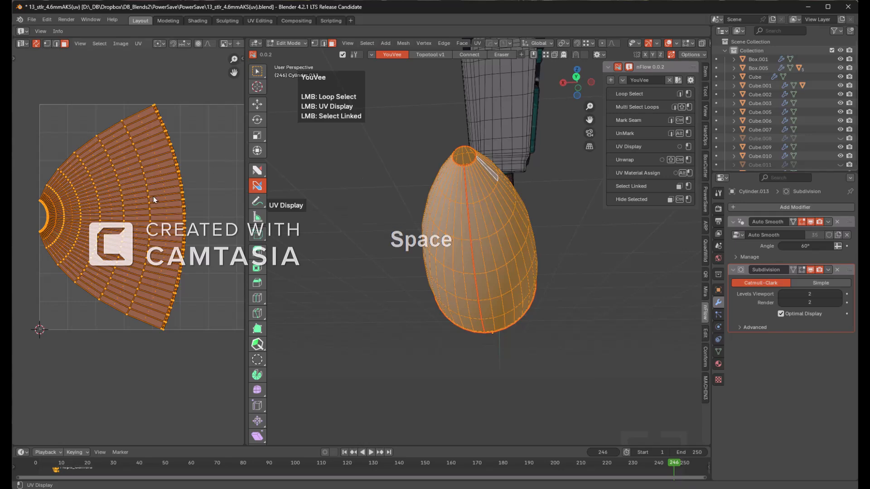
- In the UV editor, select the bullet island's lengthwise border edges and try to flatten them by scaling to 0 along Y
{"action": "scroll", "coordinate": [165, 151], "scroll_direction": "up", "scroll_amount": 1}
{"action": "middle_click_drag", "start_coordinate": [77, 162], "coordinate": [160, 173], "text": "shift"}
{"action": "scroll", "coordinate": [160, 173], "scroll_direction": "up", "scroll_amount": 2}
{"action": "middle_click_drag", "start_coordinate": [193, 104], "coordinate": [136, 205], "text": "shift"}
{"action": "scroll", "coordinate": [161, 159], "scroll_direction": "down", "scroll_amount": 1}
{"action": "scroll", "coordinate": [151, 185], "scroll_direction": "down", "scroll_amount": 1}
{"action": "left_click", "coordinate": [150, 184], "text": "alt"}
{"action": "key", "text": "2"}
{"action": "left_click", "coordinate": [145, 188], "text": "alt"}
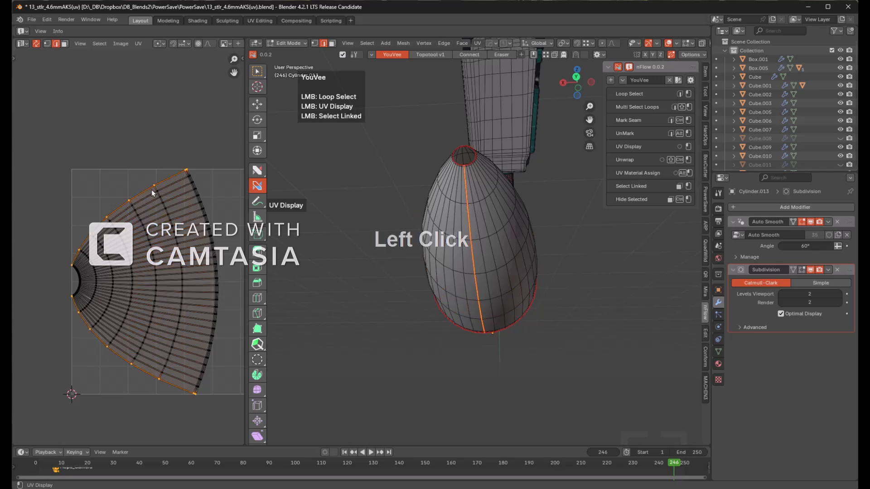
{"action": "key", "text": "s"}
{"action": "key", "text": "y"}
{"action": "right_click", "coordinate": [189, 188]}
{"action": "key", "text": "s"}
{"action": "key", "text": "y"}
{"action": "key", "text": "0"}
{"action": "key", "text": "KP_Enter"}
- Try to move the bullet island's selected border edges along Y
{"action": "key", "text": "g"}
{"action": "key", "text": "y"}
{"action": "key", "text": "KP_Enter"}
{"action": "key", "text": "g"}
{"action": "key", "text": "y"}
{"action": "right_click", "coordinate": [138, 210]}
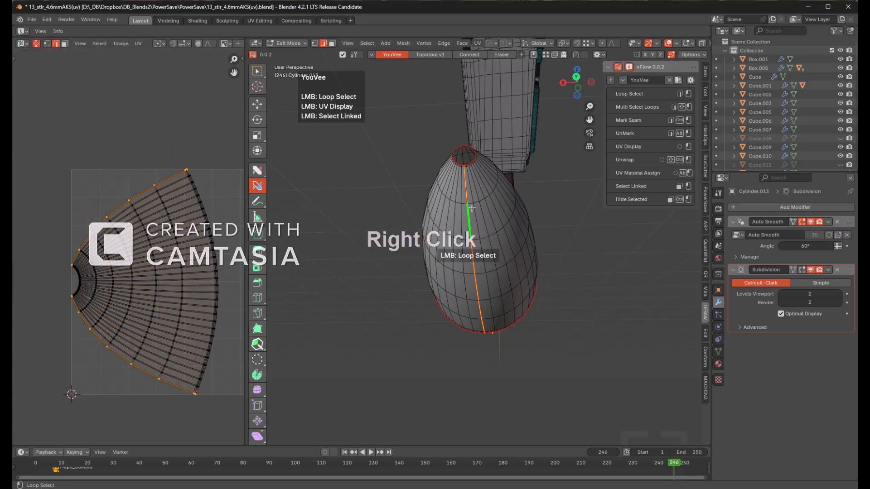
- Clear the selection, then mark a seam on the ring edge loop around the middle of the bullet
{"action": "key", "text": "alt+a"}
{"action": "key", "text": "1"}
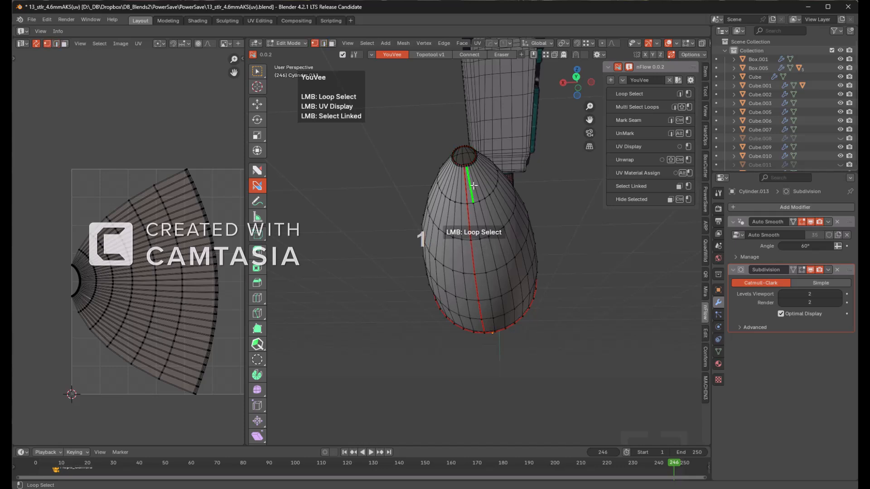
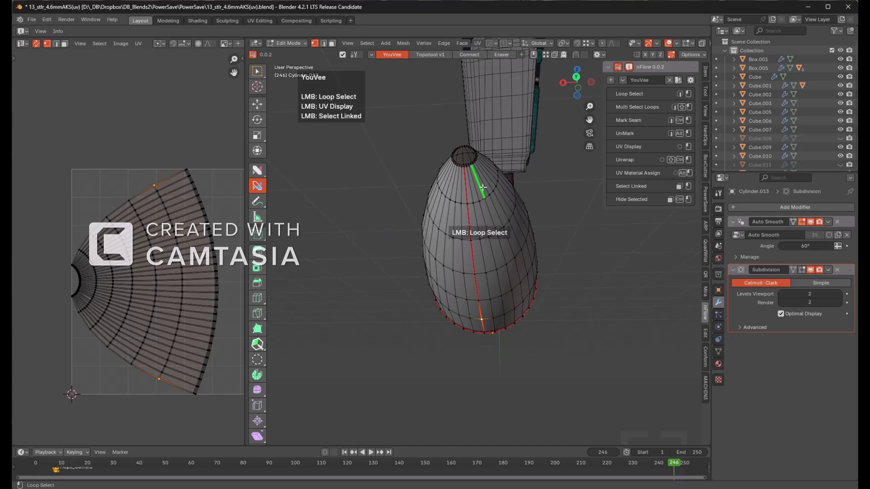
{"action": "middle_click_drag", "start_coordinate": [474, 197], "coordinate": [460, 213]}
{"action": "scroll", "coordinate": [458, 218], "scroll_direction": "up", "scroll_amount": 6}
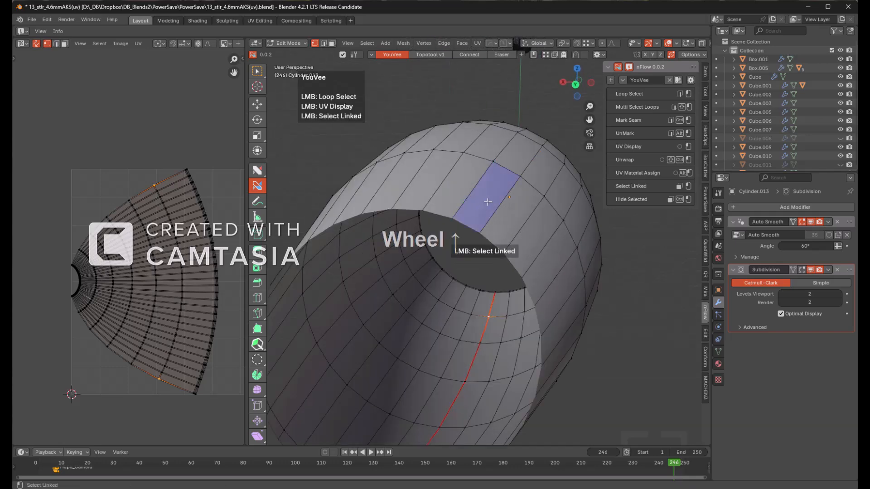
{"action": "scroll", "coordinate": [456, 222], "scroll_direction": "down", "scroll_amount": 1}
{"action": "scroll", "coordinate": [456, 221], "scroll_direction": "down", "scroll_amount": 3}
{"action": "double_click", "coordinate": [479, 213]}
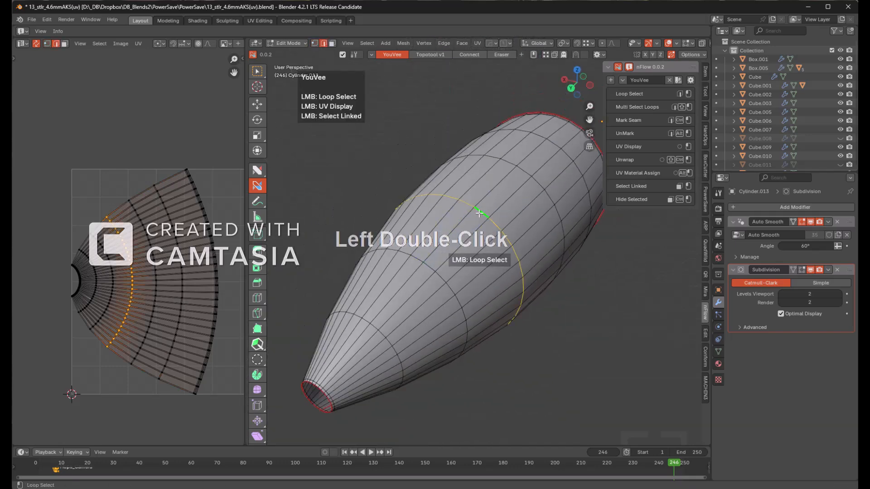
{"action": "left_click", "coordinate": [479, 214], "text": "ctrl"}
- Unwrap the whole bullet section along its seams and clear the selection
{"action": "key", "text": "a"}
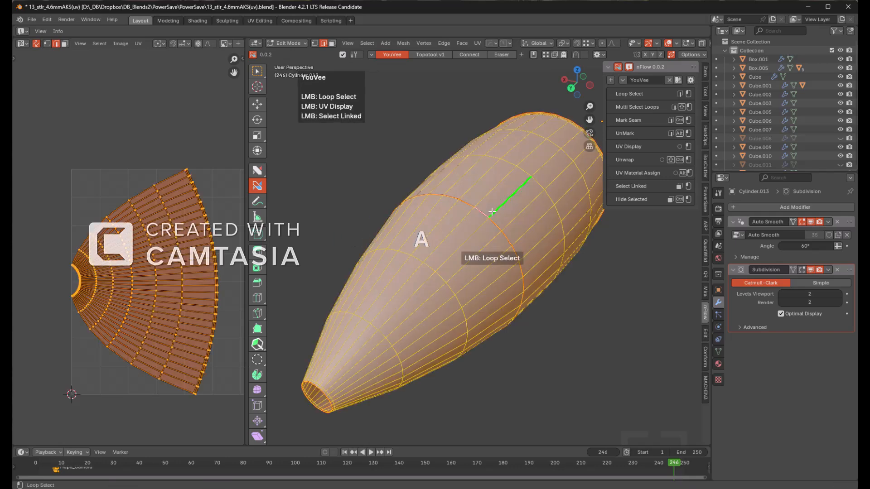
{"action": "double_click", "coordinate": [392, 176], "text": "ctrl+shift"}
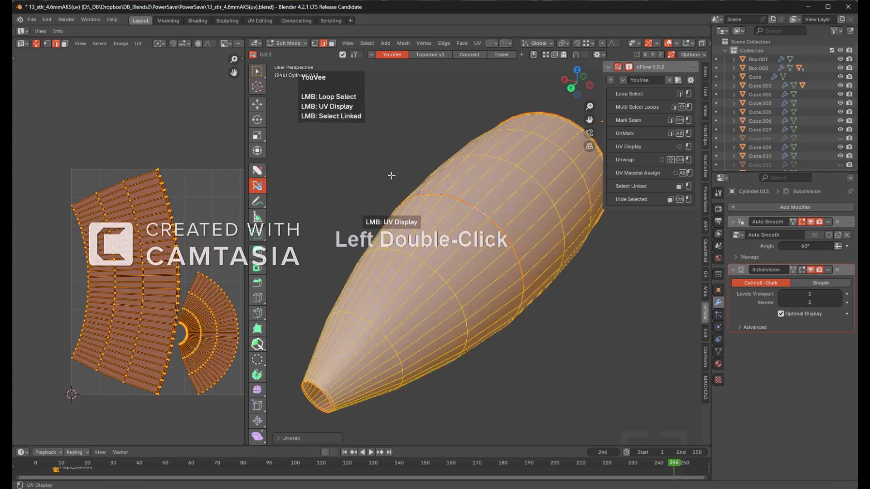
{"action": "middle_click_drag", "start_coordinate": [432, 238], "coordinate": [450, 195]}
{"action": "key", "text": "alt+a"}
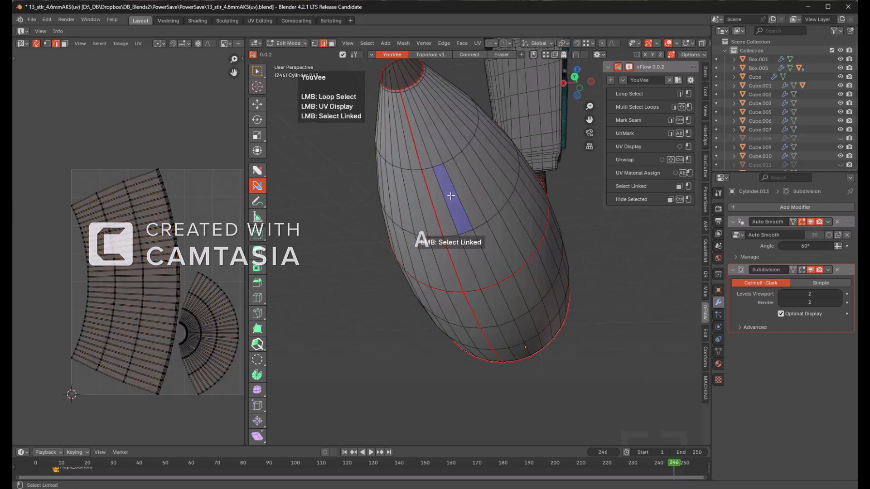
- Select the bullet's linked tip-side section and unwrap it alone with the Conformal method and Fill Holes off
{"action": "left_click", "coordinate": [464, 198]}
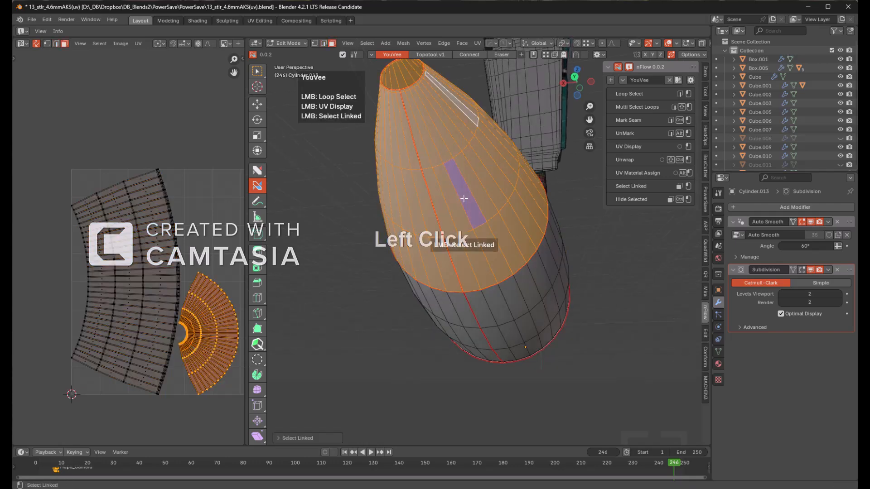
{"action": "middle_click", "coordinate": [375, 227]}
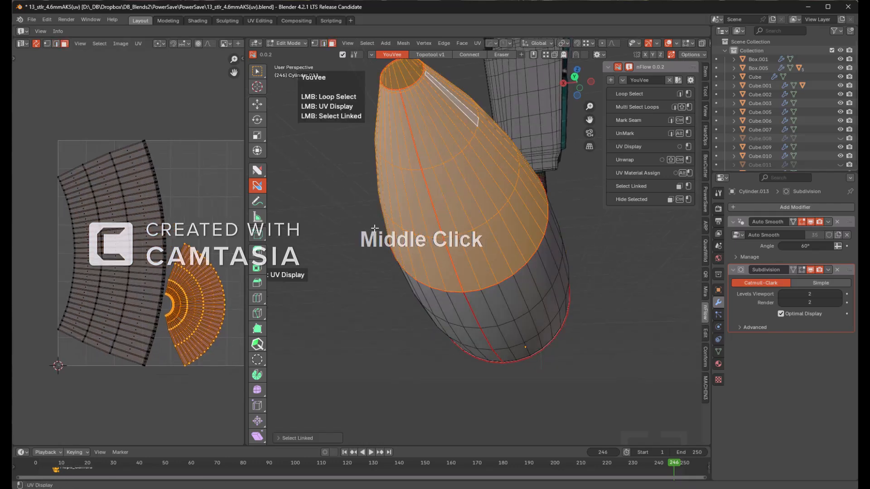
{"action": "left_click", "coordinate": [345, 240], "text": "ctrl+shift"}
{"action": "key", "text": "F9"}
{"action": "left_click", "coordinate": [408, 262]}
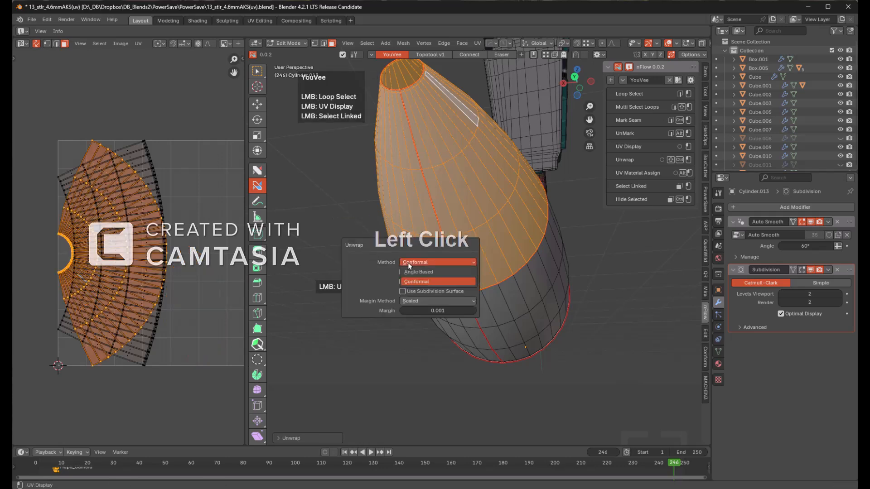
{"action": "left_click", "coordinate": [409, 273]}
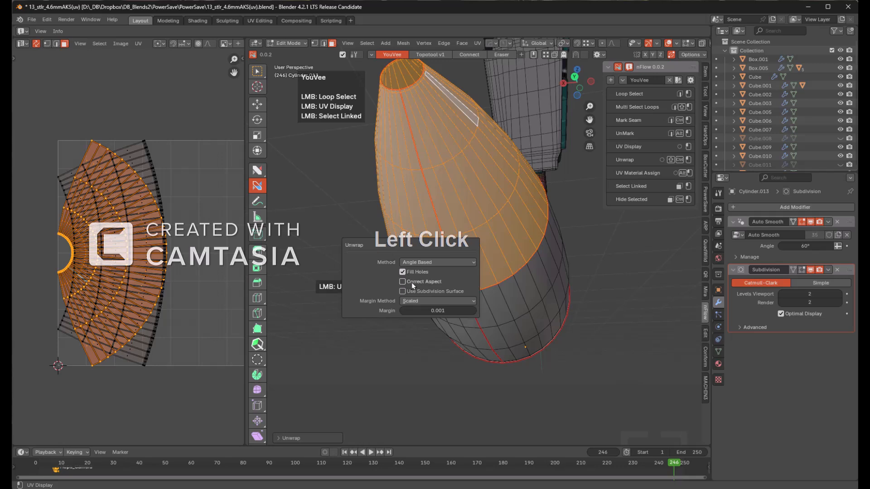
{"action": "left_click", "coordinate": [411, 272]}
{"action": "left_click", "coordinate": [423, 262]}
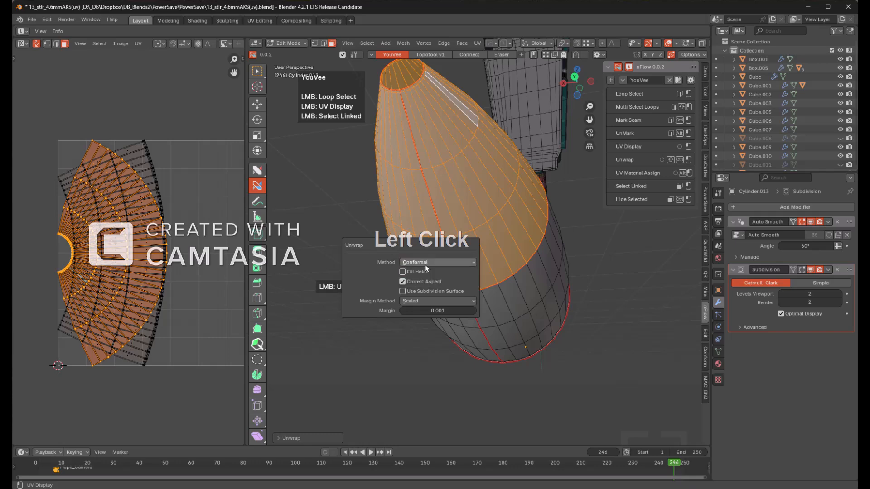
- Examine the tip-side section's UV island in the UV editor, especially the mesh spacing along its inner arc
{"action": "middle_click_drag", "start_coordinate": [173, 207], "coordinate": [168, 206]}
{"action": "scroll", "coordinate": [82, 200], "scroll_direction": "up", "scroll_amount": 3}
{"action": "middle_click_drag", "start_coordinate": [82, 200], "coordinate": [133, 205]}
{"action": "scroll", "coordinate": [134, 205], "scroll_direction": "down", "scroll_amount": 1}
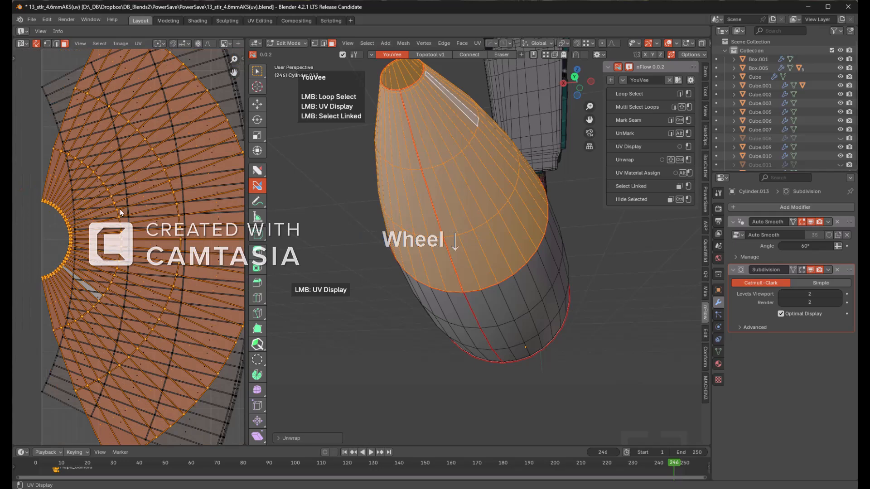
{"action": "scroll", "coordinate": [60, 211], "scroll_direction": "up", "scroll_amount": 2}
{"action": "middle_click_drag", "start_coordinate": [59, 211], "coordinate": [111, 210]}
{"action": "scroll", "coordinate": [113, 210], "scroll_direction": "up", "scroll_amount": 3}
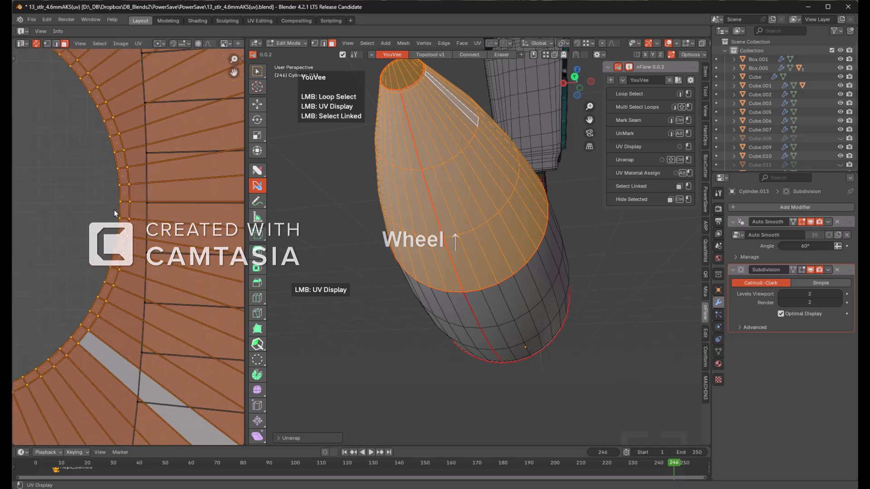
{"action": "scroll", "coordinate": [116, 206], "scroll_direction": "down", "scroll_amount": 2}
{"action": "scroll", "coordinate": [119, 205], "scroll_direction": "up", "scroll_amount": 2}
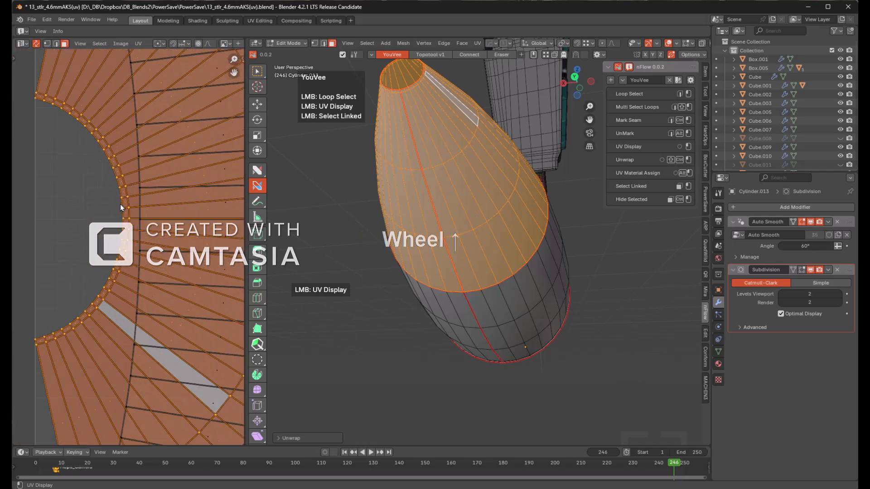
{"action": "scroll", "coordinate": [130, 193], "scroll_direction": "down", "scroll_amount": 4}
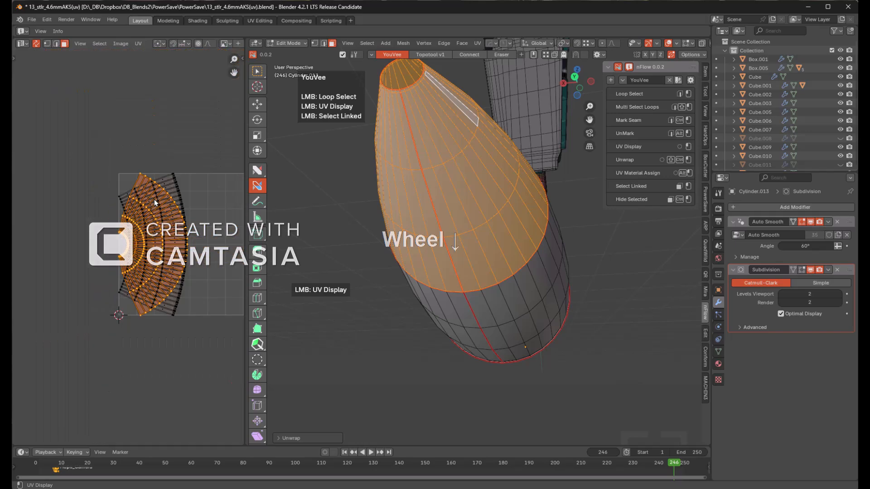
{"action": "middle_click_drag", "start_coordinate": [100, 263], "coordinate": [123, 206]}
- Reveal the cartridge's hidden faces, select the entire mesh and unwrap it along all seams
{"action": "middle_click_drag", "start_coordinate": [500, 232], "coordinate": [431, 258]}
{"action": "scroll", "coordinate": [431, 258], "scroll_direction": "down", "scroll_amount": 1}
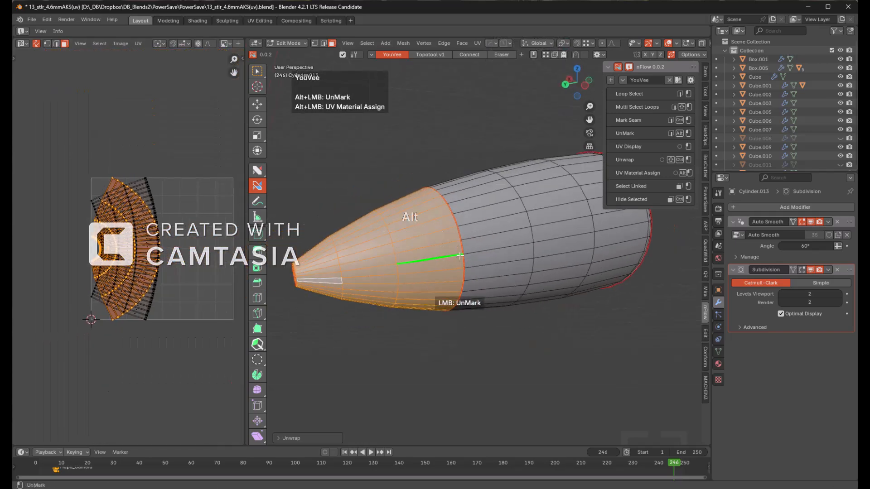
{"action": "key", "text": "alt+h"}
{"action": "scroll", "coordinate": [498, 254], "scroll_direction": "down", "scroll_amount": 3}
{"action": "middle_click_drag", "start_coordinate": [547, 228], "coordinate": [436, 266], "text": "shift"}
{"action": "key", "text": "a"}
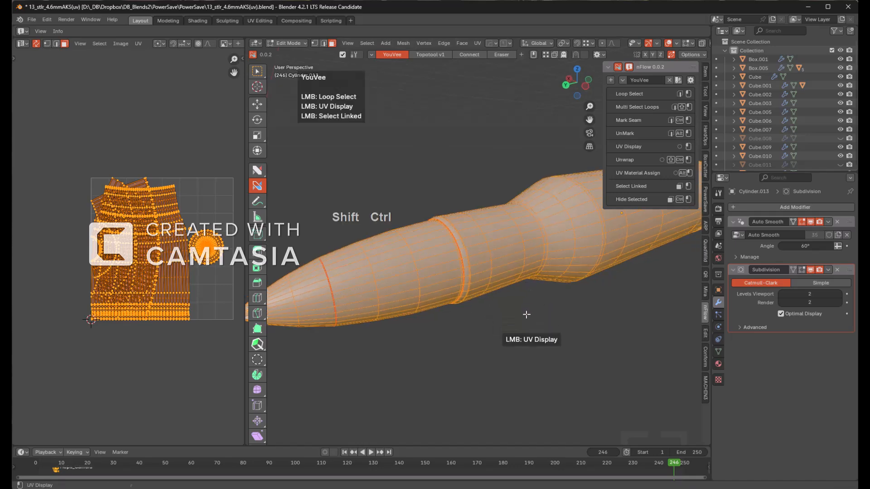
{"action": "left_click", "coordinate": [521, 325], "text": "ctrl+shift"}
- Return to Object Mode, assign the UV material to the cartridge and deselect it
{"action": "middle_click_drag", "start_coordinate": [509, 316], "coordinate": [475, 261]}
{"action": "key", "text": "Tab"}
{"action": "left_click", "coordinate": [507, 277], "text": "alt"}
{"action": "middle_click_drag", "start_coordinate": [476, 260], "coordinate": [544, 272], "text": "shift"}
{"action": "key", "text": "alt+a"}
{"action": "middle_click_drag", "start_coordinate": [543, 272], "coordinate": [497, 248], "text": "shift"}
{"action": "scroll", "coordinate": [456, 300], "scroll_direction": "down", "scroll_amount": 3}
{"action": "middle_click_drag", "start_coordinate": [457, 301], "coordinate": [405, 329]}
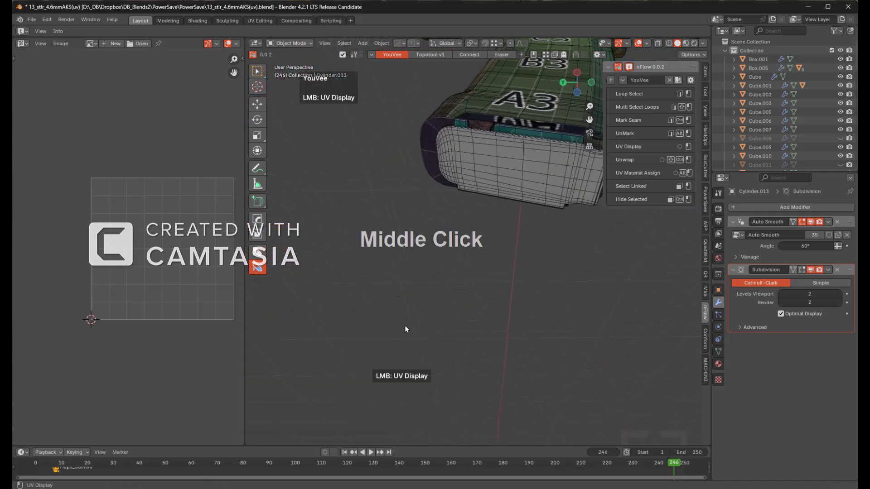
- Isolate the magazine part Cube.003 in local view for mesh editing and turn off its Subdivision modifier's viewport display
{"action": "left_click", "coordinate": [518, 165]}
{"action": "key", "text": "KP_Decimal"}
{"action": "middle_click_drag", "start_coordinate": [527, 159], "coordinate": [512, 219]}
{"action": "key", "text": "Tab"}
{"action": "key", "text": "KP_Divide"}
{"action": "key", "text": "alt+a"}
{"action": "scroll", "coordinate": [452, 207], "scroll_direction": "down", "scroll_amount": 1}
{"action": "left_click", "coordinate": [811, 270]}
- Select the outer rim edge loop of Cube.003 and mark it as a seam
{"action": "scroll", "coordinate": [517, 215], "scroll_direction": "up", "scroll_amount": 5}
{"action": "middle_click_drag", "start_coordinate": [549, 149], "coordinate": [521, 179], "text": "shift"}
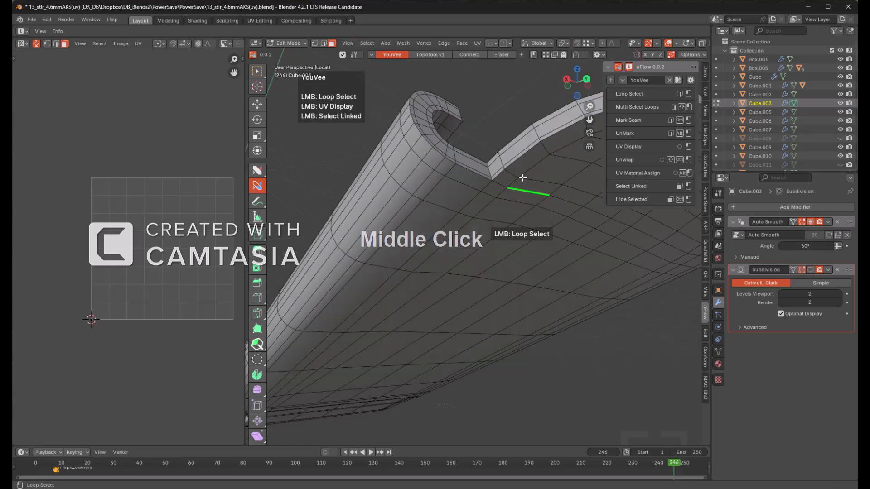
{"action": "left_click", "coordinate": [521, 156]}
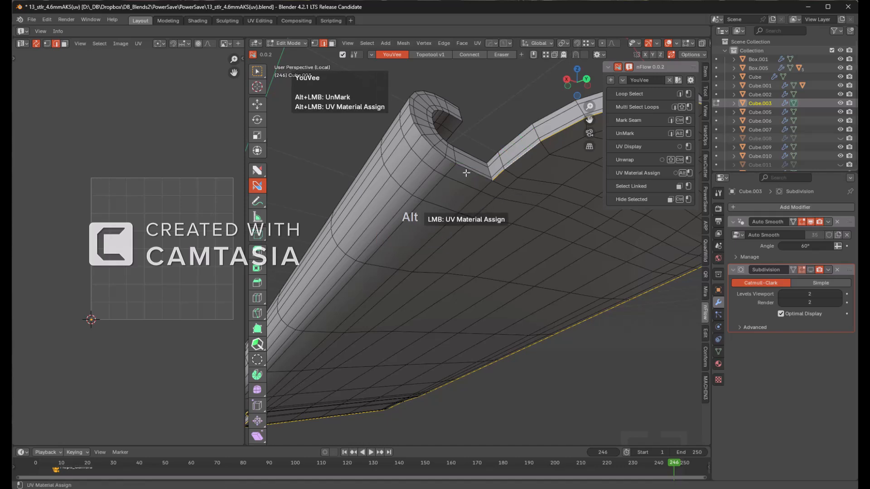
{"action": "left_click", "coordinate": [519, 158], "text": "alt"}
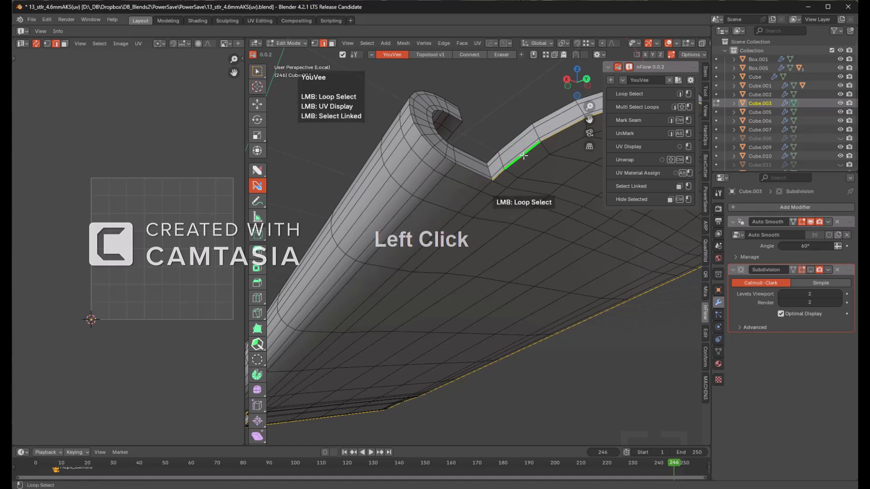
{"action": "left_click", "coordinate": [473, 173]}
{"action": "middle_click_drag", "start_coordinate": [473, 170], "coordinate": [399, 217]}
{"action": "scroll", "coordinate": [371, 212], "scroll_direction": "up", "scroll_amount": 3}
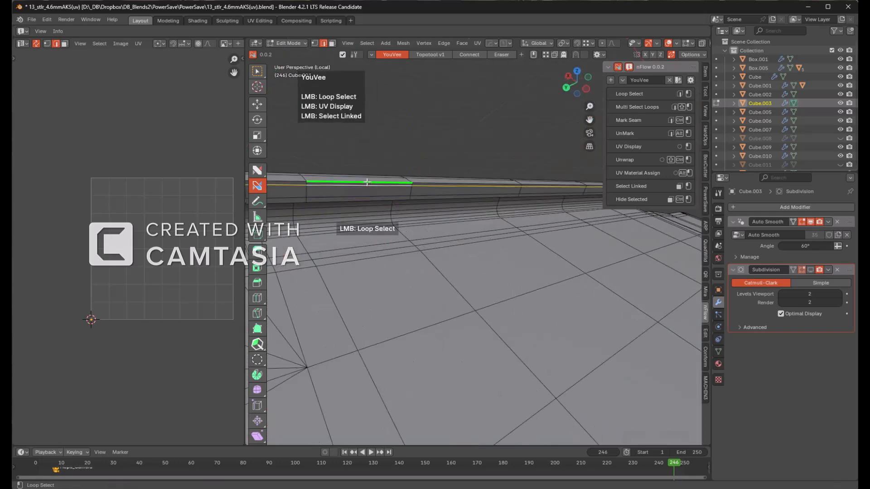
{"action": "middle_click_drag", "start_coordinate": [367, 181], "coordinate": [458, 181]}
{"action": "middle_click_drag", "start_coordinate": [390, 248], "coordinate": [420, 234], "text": "shift"}
{"action": "scroll", "coordinate": [512, 224], "scroll_direction": "down", "scroll_amount": 4}
- Mark seams along the curled flange's lengthwise lip edge and around the outer edge of its near end
{"action": "middle_click_drag", "start_coordinate": [544, 218], "coordinate": [327, 150]}
{"action": "scroll", "coordinate": [543, 238], "scroll_direction": "up", "scroll_amount": 1}
{"action": "key", "text": "KP_1"}
{"action": "scroll", "coordinate": [589, 249], "scroll_direction": "up", "scroll_amount": 3}
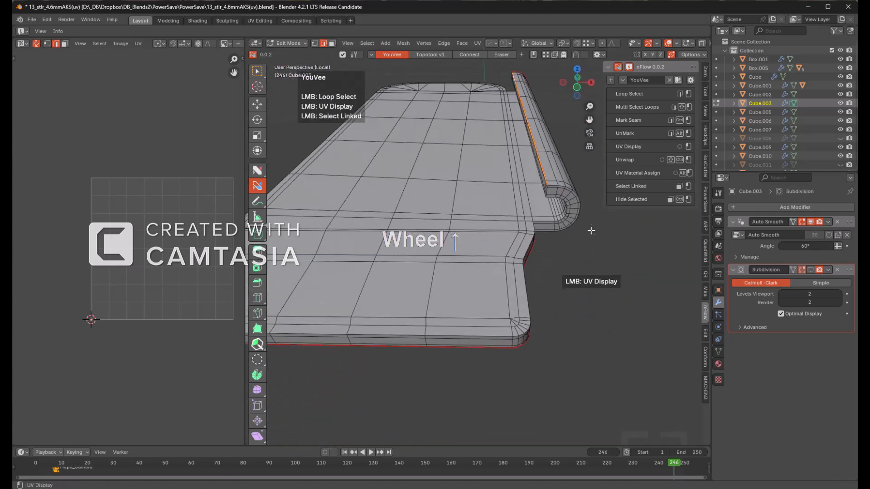
{"action": "middle_click_drag", "start_coordinate": [482, 249], "coordinate": [520, 196]}
{"action": "scroll", "coordinate": [520, 195], "scroll_direction": "down", "scroll_amount": 3}
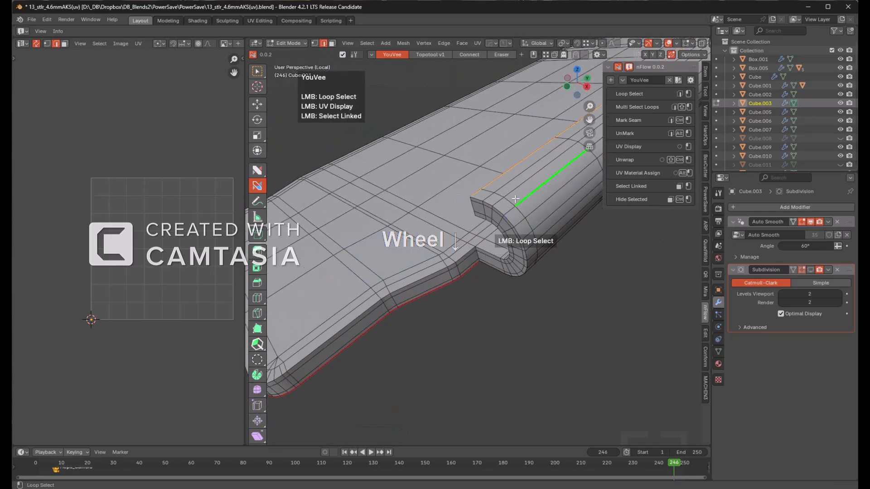
{"action": "middle_click_drag", "start_coordinate": [519, 245], "coordinate": [503, 290]}
{"action": "scroll", "coordinate": [488, 235], "scroll_direction": "up", "scroll_amount": 2}
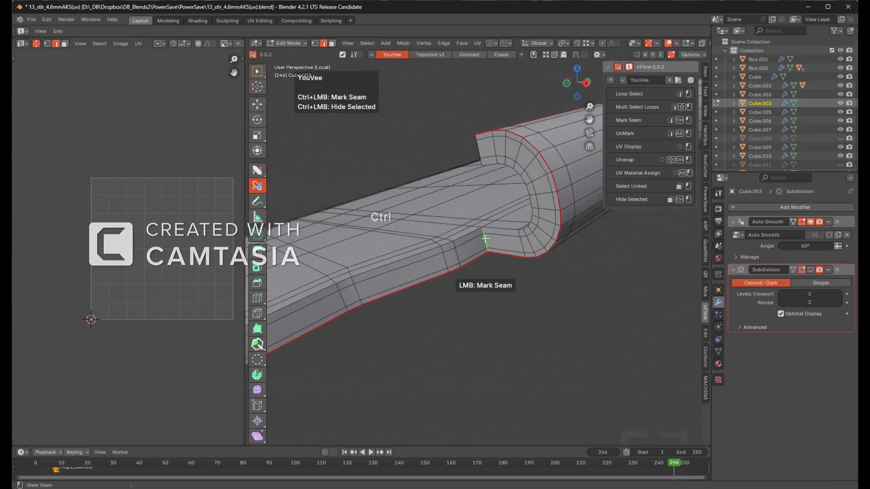
- Mark seams around the curled flange's opposite end and on the short corner edge where it meets the plate
{"action": "scroll", "coordinate": [486, 239], "scroll_direction": "down", "scroll_amount": 4}
{"action": "middle_click_drag", "start_coordinate": [513, 238], "coordinate": [499, 255]}
{"action": "scroll", "coordinate": [499, 255], "scroll_direction": "down", "scroll_amount": 2}
{"action": "scroll", "coordinate": [414, 271], "scroll_direction": "up", "scroll_amount": 3}
{"action": "middle_click_drag", "start_coordinate": [635, 290], "coordinate": [448, 224], "text": "shift"}
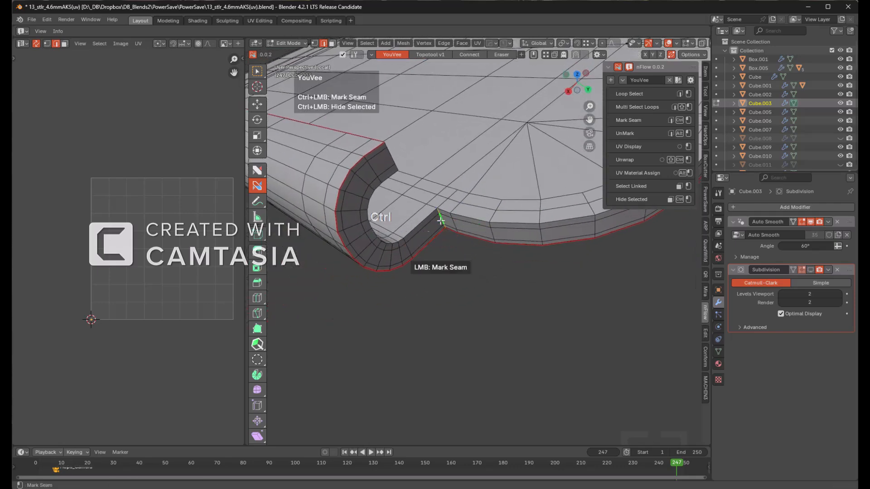
- Unwrap the whole Cube.003 mesh along its marked seams and display the resulting UV layout
{"action": "scroll", "coordinate": [486, 223], "scroll_direction": "down", "scroll_amount": 2}
{"action": "middle_click_drag", "start_coordinate": [455, 233], "coordinate": [344, 223]}
{"action": "middle_click_drag", "start_coordinate": [345, 223], "coordinate": [433, 225], "text": "shift"}
{"action": "middle_click_drag", "start_coordinate": [512, 240], "coordinate": [453, 226]}
{"action": "scroll", "coordinate": [493, 232], "scroll_direction": "up", "scroll_amount": 4}
{"action": "key", "text": "a"}
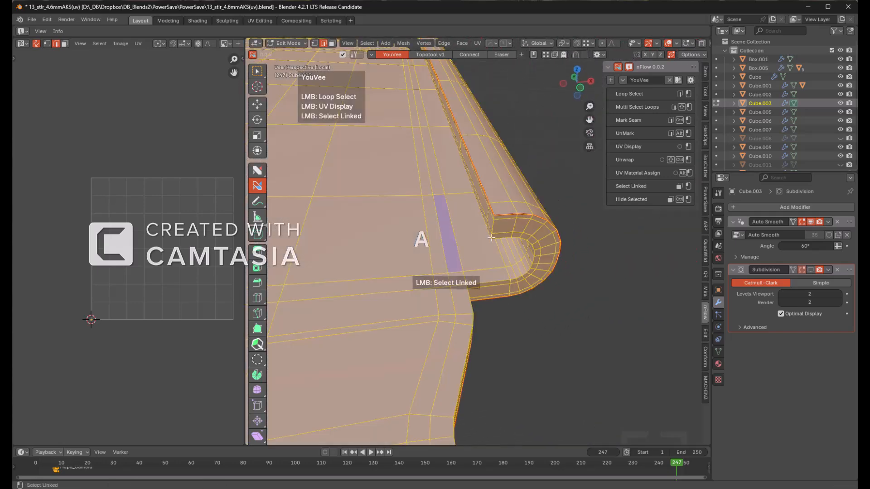
{"action": "left_click", "coordinate": [522, 322], "text": "ctrl+shift"}
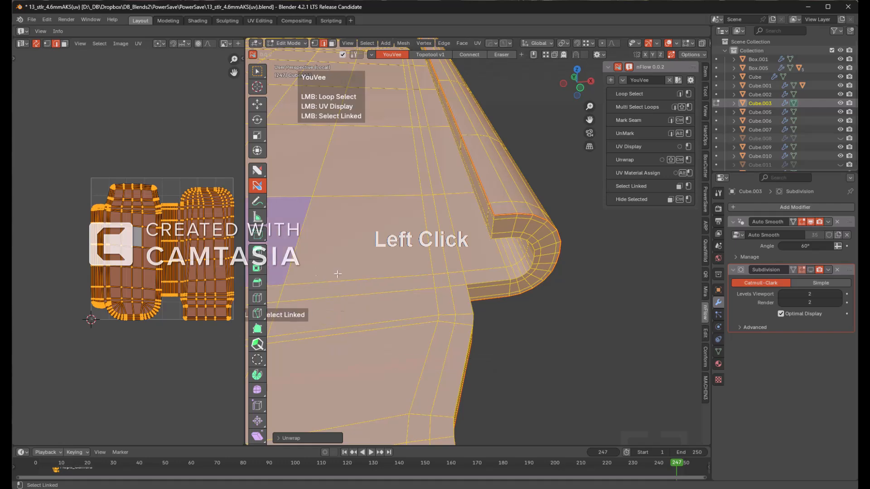
{"action": "left_click", "coordinate": [447, 314]}
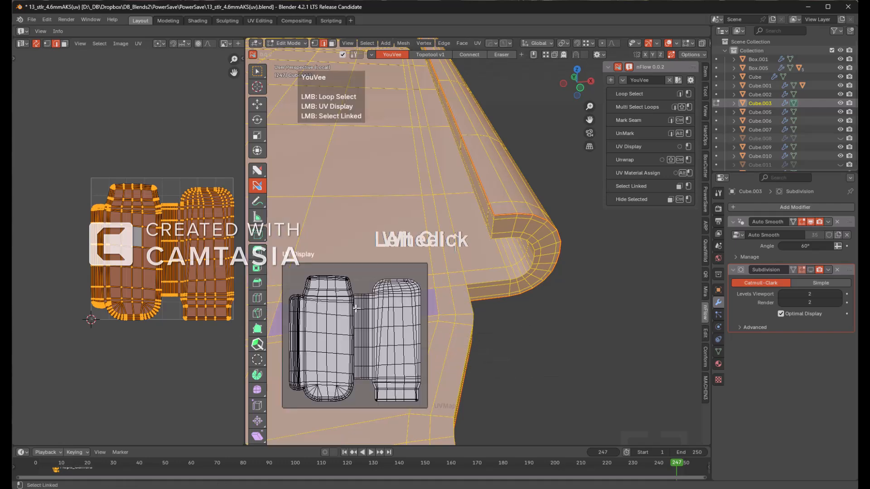
{"action": "scroll", "coordinate": [357, 308], "scroll_direction": "up", "scroll_amount": 2}
{"action": "scroll", "coordinate": [173, 239], "scroll_direction": "up", "scroll_amount": 7}
{"action": "middle_click_drag", "start_coordinate": [194, 231], "coordinate": [120, 268]}
{"action": "scroll", "coordinate": [121, 267], "scroll_direction": "down", "scroll_amount": 1}
{"action": "scroll", "coordinate": [121, 267], "scroll_direction": "down", "scroll_amount": 4}
{"action": "middle_click", "coordinate": [142, 266]}
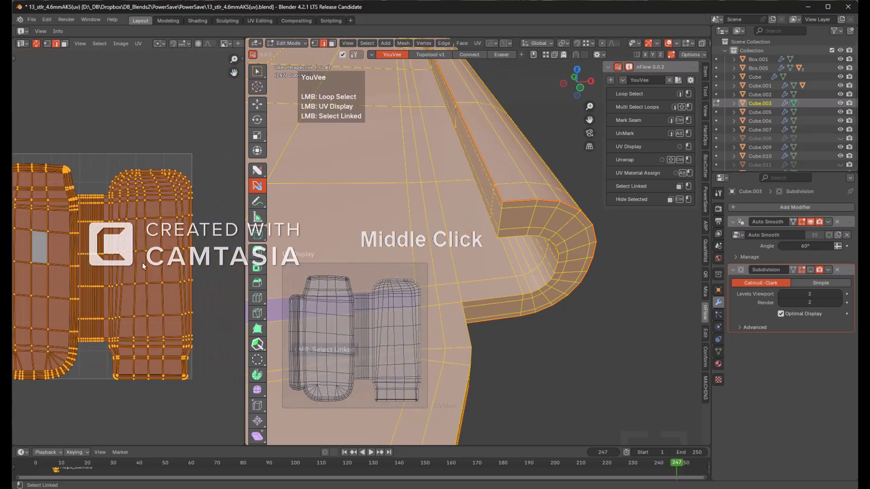
- Select all UV islands of Cube.003 by linked faces and set the UV pivot point to Individual Origins
{"action": "key", "text": "a"}
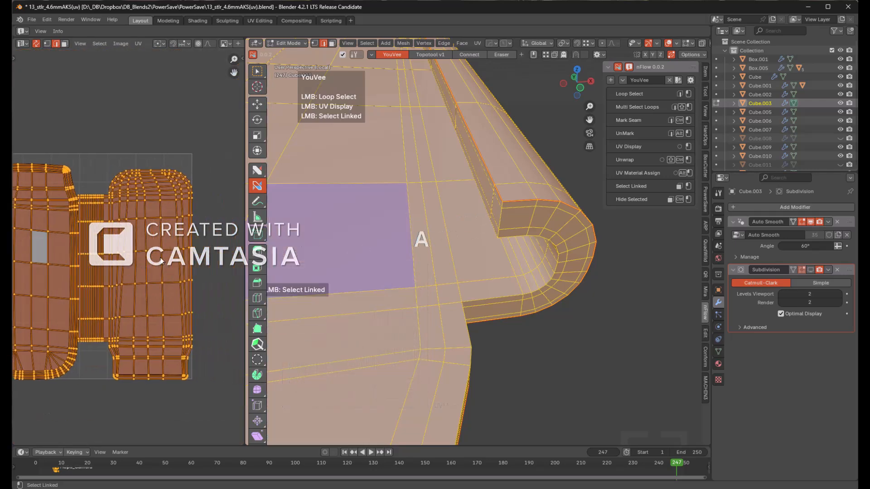
{"action": "left_click", "coordinate": [148, 267]}
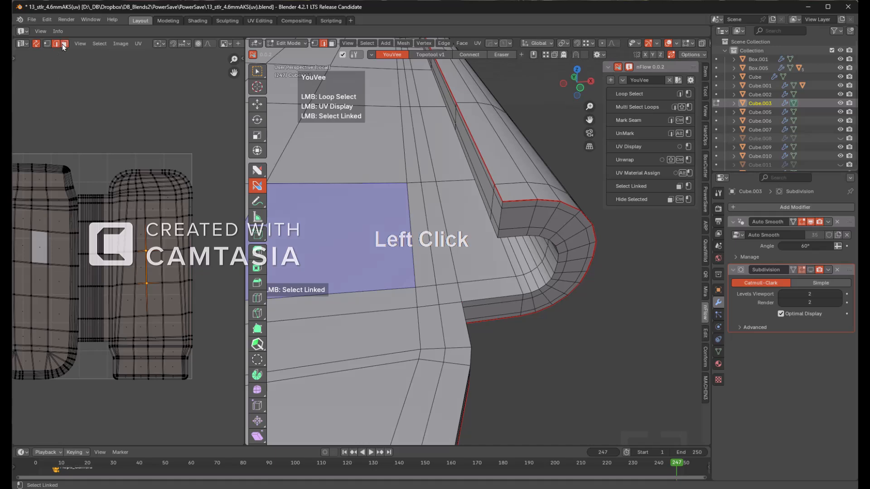
{"action": "key", "text": "l"}
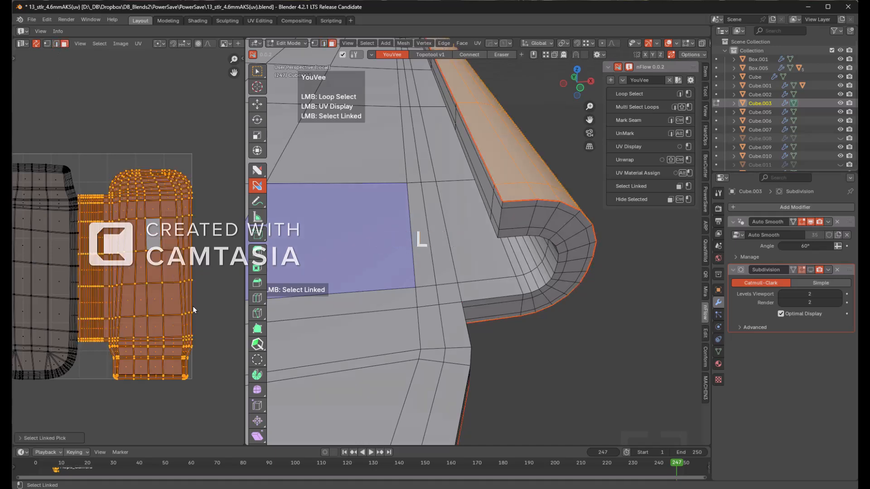
{"action": "key", "text": "s"}
{"action": "right_click", "coordinate": [199, 310]}
{"action": "key", "text": "l"}
{"action": "key", "text": "period"}
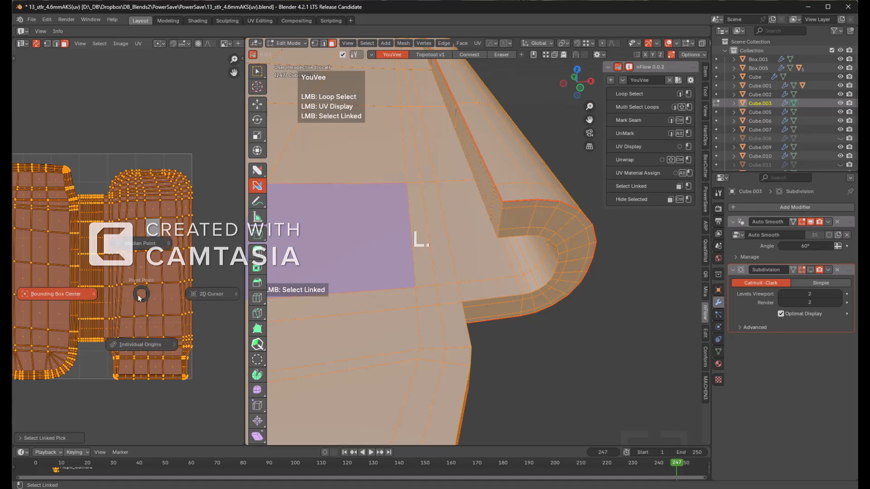
{"action": "left_click", "coordinate": [154, 345]}
- Shrink the UV islands about their own origins in two passes, starting with about 0.94, to leave gaps between them
{"action": "key", "text": "s"}
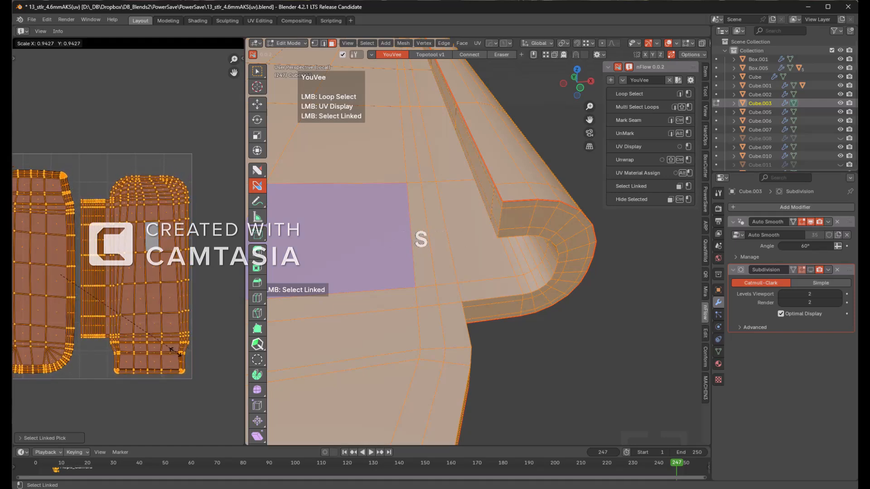
{"action": "left_click", "coordinate": [173, 346]}
{"action": "key", "text": "alt+a"}
{"action": "scroll", "coordinate": [166, 290], "scroll_direction": "down", "scroll_amount": 2}
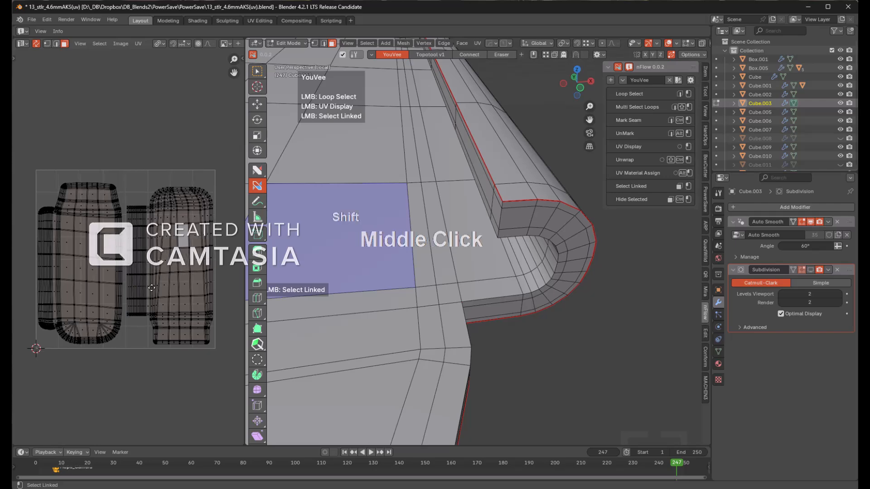
{"action": "key", "text": "a"}
{"action": "key", "text": "s"}
{"action": "left_click", "coordinate": [196, 308]}
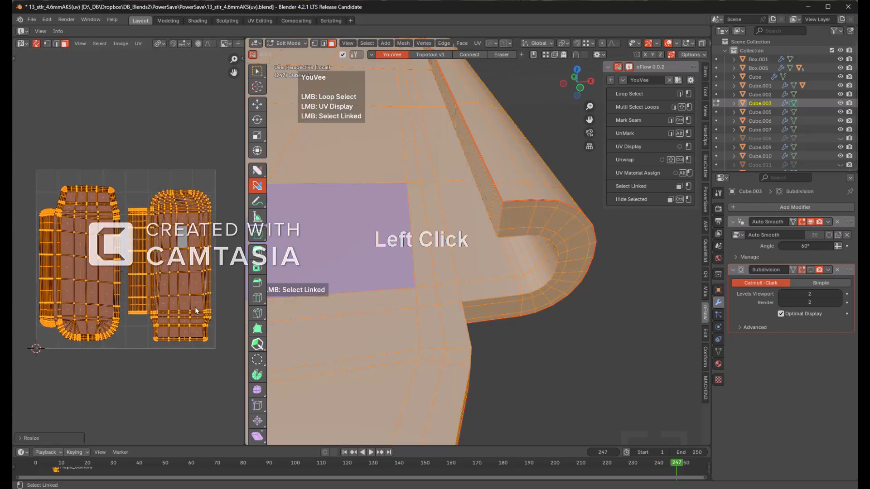
{"action": "key", "text": "alt+a"}
- Assign the UV grid material to Cube.003 and turn its Subdivision modifier's viewport display back on
{"action": "key", "text": "Tab"}
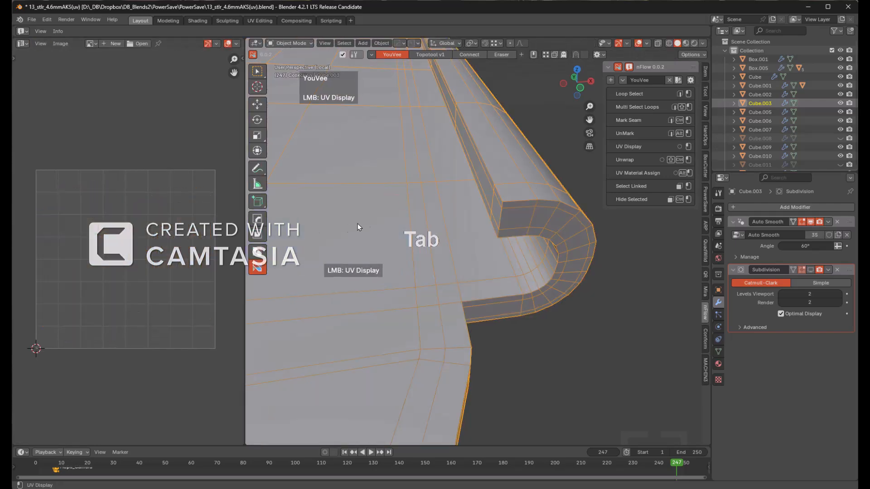
{"action": "left_click", "coordinate": [371, 226], "text": "alt"}
{"action": "left_click", "coordinate": [394, 213]}
{"action": "middle_click_drag", "start_coordinate": [394, 213], "coordinate": [443, 244]}
{"action": "left_click", "coordinate": [810, 270]}
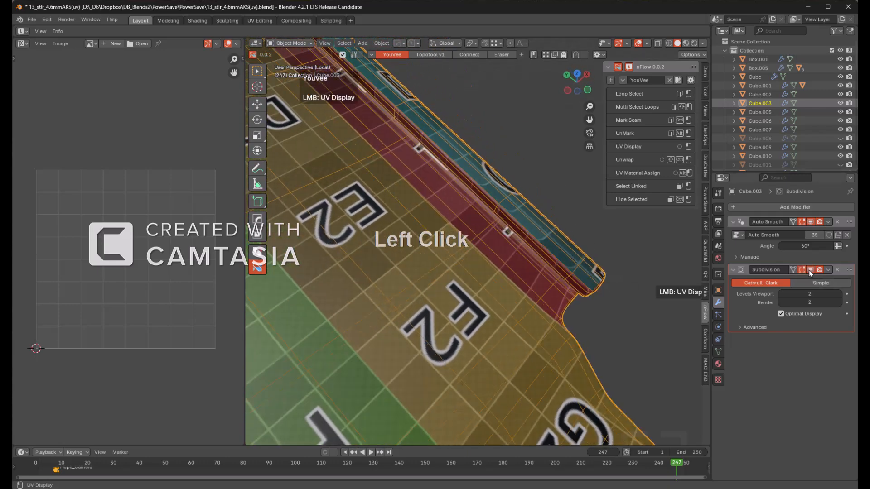
{"action": "middle_click_drag", "start_coordinate": [514, 321], "coordinate": [603, 292], "text": "shift"}
{"action": "middle_click_drag", "start_coordinate": [519, 268], "coordinate": [496, 284]}
- Leave local view and examine the mesh and UV layout of the screw Cylinder.042 in the green plate's hole
{"action": "key", "text": "KP_Divide"}
{"action": "middle_click_drag", "start_coordinate": [448, 194], "coordinate": [510, 293], "text": "shift"}
{"action": "scroll", "coordinate": [494, 227], "scroll_direction": "up", "scroll_amount": 4}
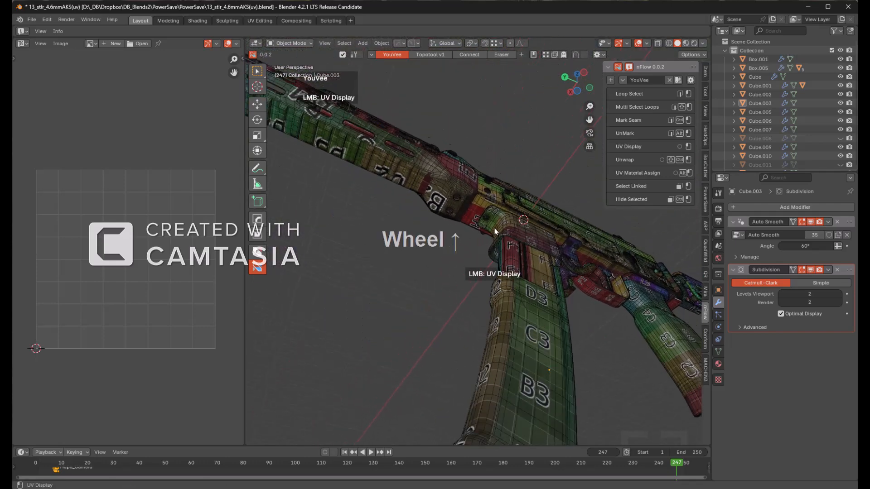
{"action": "left_click", "coordinate": [490, 204]}
{"action": "key", "text": "KP_Decimal"}
{"action": "scroll", "coordinate": [511, 213], "scroll_direction": "down", "scroll_amount": 4}
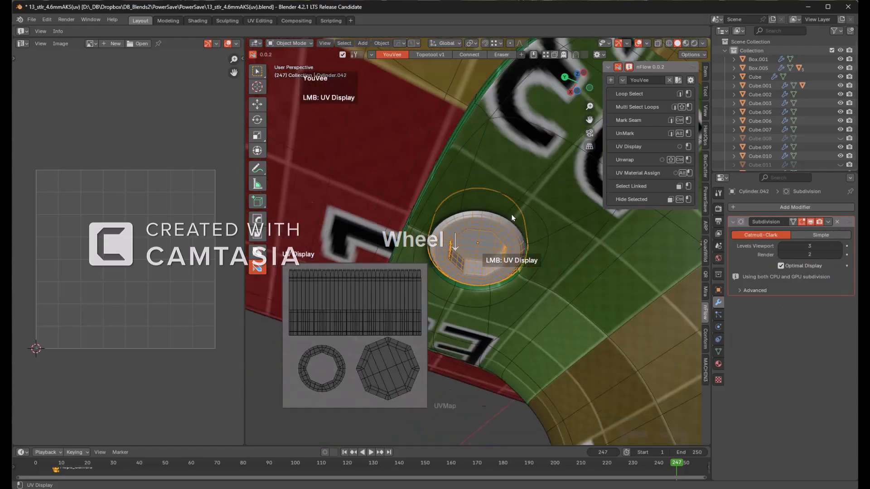
{"action": "scroll", "coordinate": [504, 225], "scroll_direction": "up", "scroll_amount": 3}
{"action": "scroll", "coordinate": [506, 225], "scroll_direction": "up", "scroll_amount": 2}
{"action": "key", "text": "Tab"}
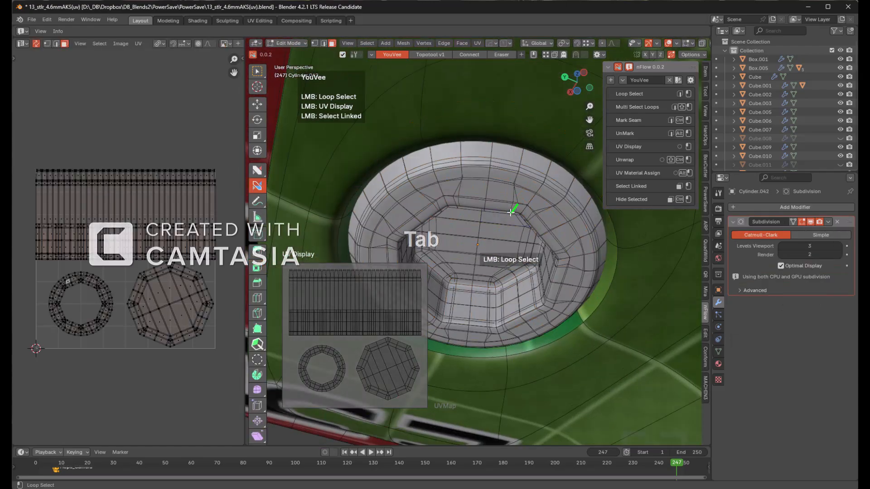
{"action": "key", "text": "Tab"}
- Link the data of the mirrored screw Cylinder.039 to the selected screw Cylinder.042
{"action": "scroll", "coordinate": [509, 213], "scroll_direction": "down", "scroll_amount": 6}
{"action": "middle_click_drag", "start_coordinate": [508, 170], "coordinate": [551, 234]}
{"action": "scroll", "coordinate": [540, 225], "scroll_direction": "down", "scroll_amount": 5}
{"action": "middle_click_drag", "start_coordinate": [550, 233], "coordinate": [528, 265]}
{"action": "scroll", "coordinate": [510, 313], "scroll_direction": "up", "scroll_amount": 4}
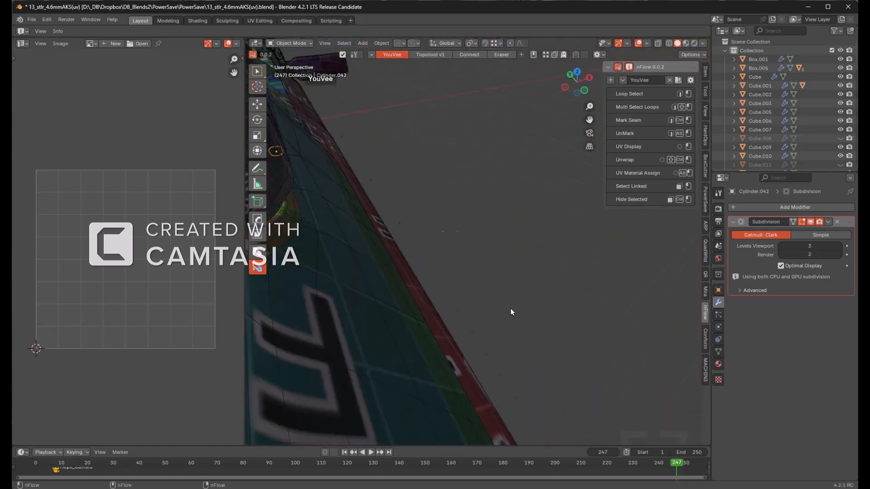
{"action": "middle_click_drag", "start_coordinate": [510, 313], "coordinate": [513, 276], "text": "shift"}
{"action": "scroll", "coordinate": [511, 268], "scroll_direction": "down", "scroll_amount": 2}
{"action": "left_click", "coordinate": [512, 267], "text": "shift"}
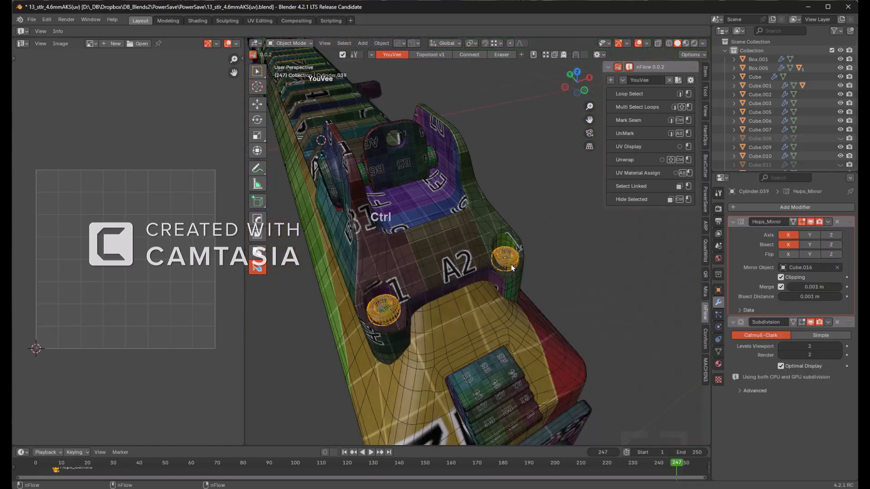
{"action": "key", "text": "ctrl+l"}
{"action": "left_click", "coordinate": [503, 276]}
- Unwrap the entire mirrored pin Cylinder.024 and assign the UV grid material to it
{"action": "middle_click_drag", "start_coordinate": [503, 277], "coordinate": [521, 204]}
{"action": "scroll", "coordinate": [485, 171], "scroll_direction": "up", "scroll_amount": 3}
{"action": "left_click", "coordinate": [455, 126]}
{"action": "key", "text": "Tab"}
{"action": "key", "text": "a"}
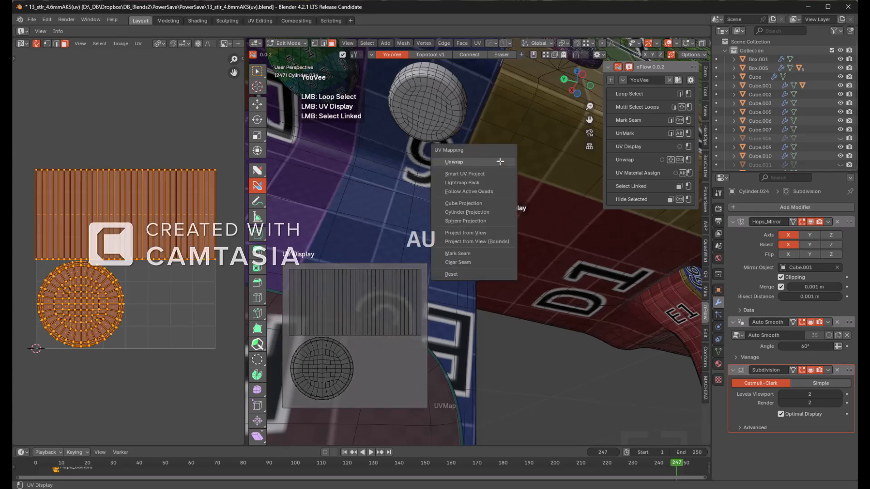
{"action": "left_click", "coordinate": [453, 161]}
{"action": "key", "text": "Tab"}
{"action": "left_click", "coordinate": [437, 115], "text": "alt"}
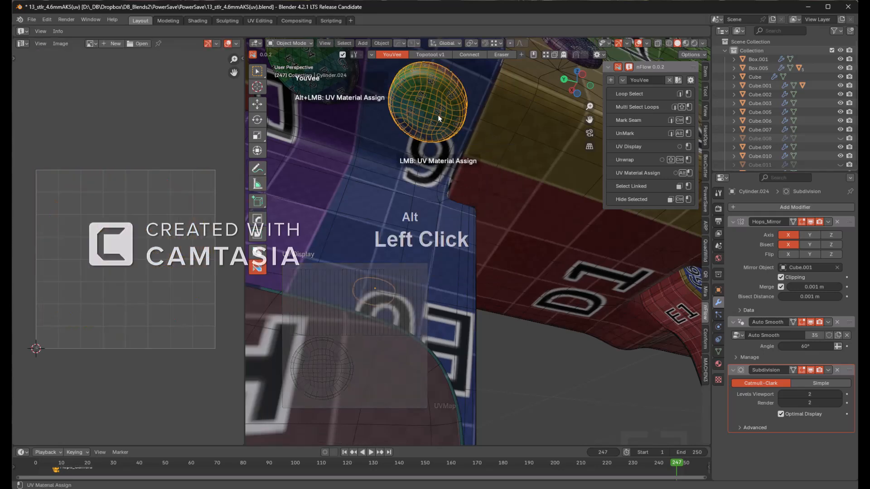
{"action": "scroll", "coordinate": [437, 136], "scroll_direction": "down", "scroll_amount": 7}
{"action": "key", "text": "alt+a"}
{"action": "middle_click_drag", "start_coordinate": [430, 157], "coordinate": [520, 197], "text": "shift"}
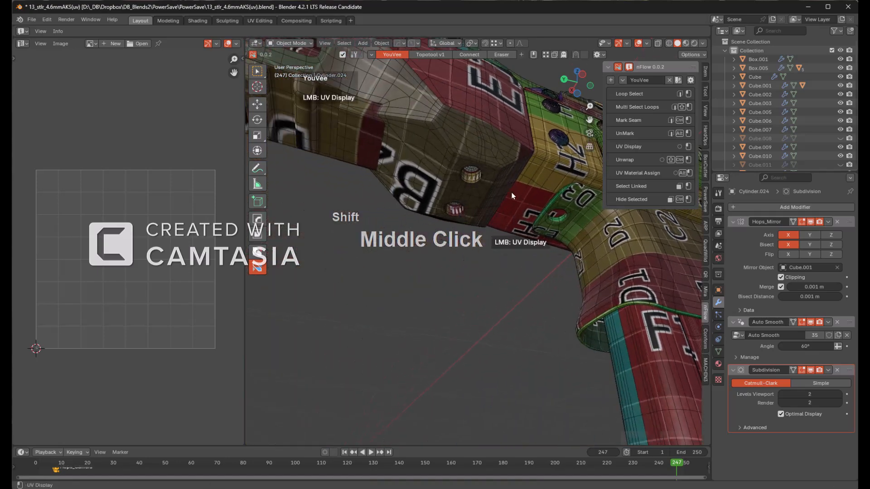
{"action": "scroll", "coordinate": [465, 144], "scroll_direction": "up", "scroll_amount": 3}
{"action": "left_click", "coordinate": [465, 139]}
{"action": "middle_click_drag", "start_coordinate": [466, 139], "coordinate": [488, 185]}
{"action": "scroll", "coordinate": [479, 131], "scroll_direction": "up", "scroll_amount": 2}
{"action": "scroll", "coordinate": [468, 171], "scroll_direction": "up", "scroll_amount": 5}
{"action": "key", "text": "alt+a"}
{"action": "left_click", "coordinate": [442, 153]}
{"action": "key", "text": "r"}
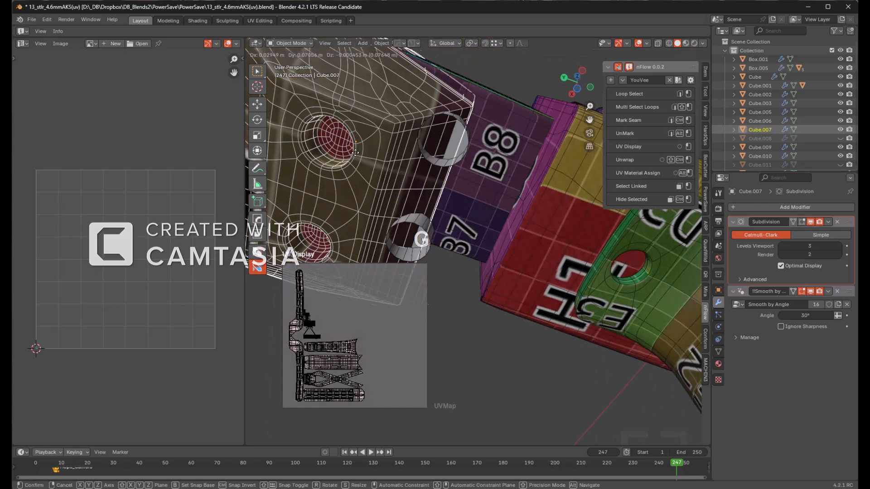
{"action": "right_click", "coordinate": [428, 146]}
{"action": "left_click", "coordinate": [429, 145]}
- Delete the untextured screw object sitting in the holes on the handguard's underside
{"action": "key", "text": "alt+z"}
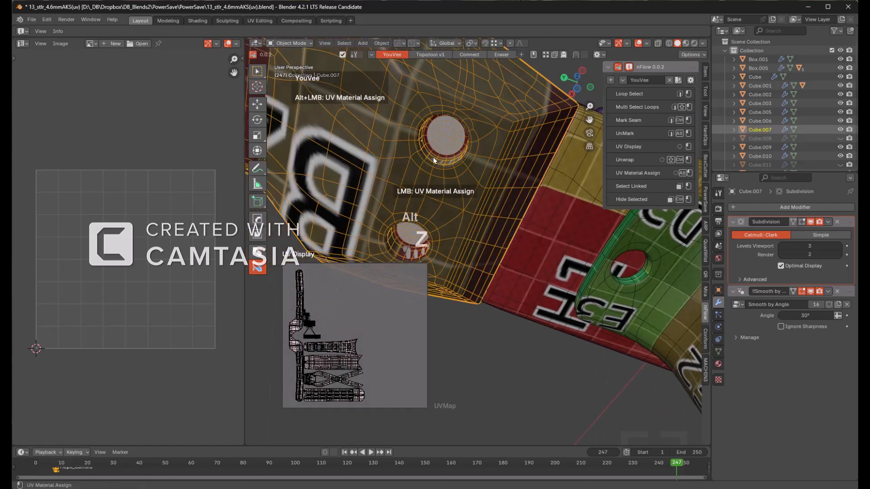
{"action": "left_click", "coordinate": [436, 159]}
{"action": "left_click", "coordinate": [442, 162]}
{"action": "key", "text": "g"}
{"action": "right_click", "coordinate": [473, 174]}
{"action": "key", "text": "x"}
{"action": "left_click", "coordinate": [474, 186]}
{"action": "key", "text": "alt+z"}
{"action": "left_click", "coordinate": [484, 161]}
- Duplicate the textured screw Cylinder.041 at the top rail's front end and move the copy beneath the receiver
{"action": "scroll", "coordinate": [486, 160], "scroll_direction": "down", "scroll_amount": 4}
{"action": "key", "text": "alt+a"}
{"action": "middle_click_drag", "start_coordinate": [554, 223], "coordinate": [455, 194], "text": "shift"}
{"action": "scroll", "coordinate": [486, 196], "scroll_direction": "down", "scroll_amount": 2}
{"action": "middle_click_drag", "start_coordinate": [527, 194], "coordinate": [501, 204]}
{"action": "middle_click_drag", "start_coordinate": [501, 204], "coordinate": [508, 259]}
{"action": "scroll", "coordinate": [508, 258], "scroll_direction": "up", "scroll_amount": 2}
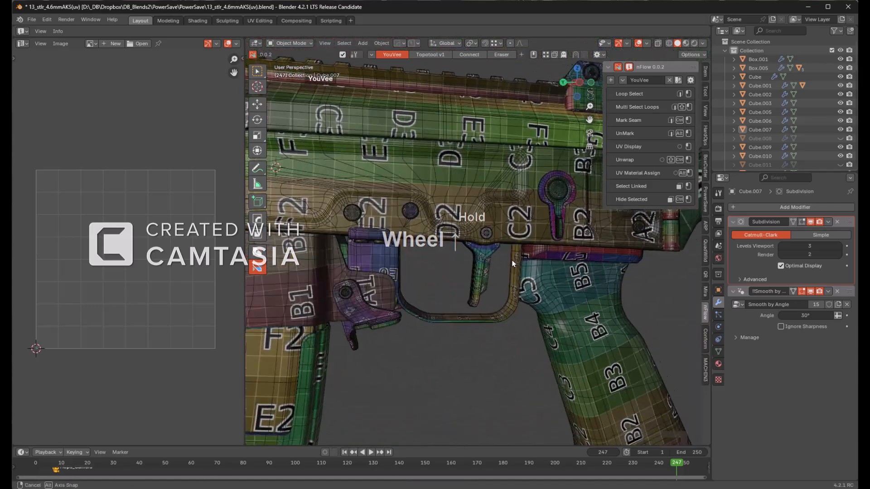
{"action": "middle_click_drag", "start_coordinate": [399, 218], "coordinate": [539, 227], "text": "shift"}
{"action": "middle_click_drag", "start_coordinate": [487, 149], "coordinate": [601, 195], "text": "shift"}
{"action": "middle_click_drag", "start_coordinate": [483, 178], "coordinate": [560, 188]}
{"action": "scroll", "coordinate": [560, 188], "scroll_direction": "down", "scroll_amount": 2}
{"action": "left_click", "coordinate": [524, 220]}
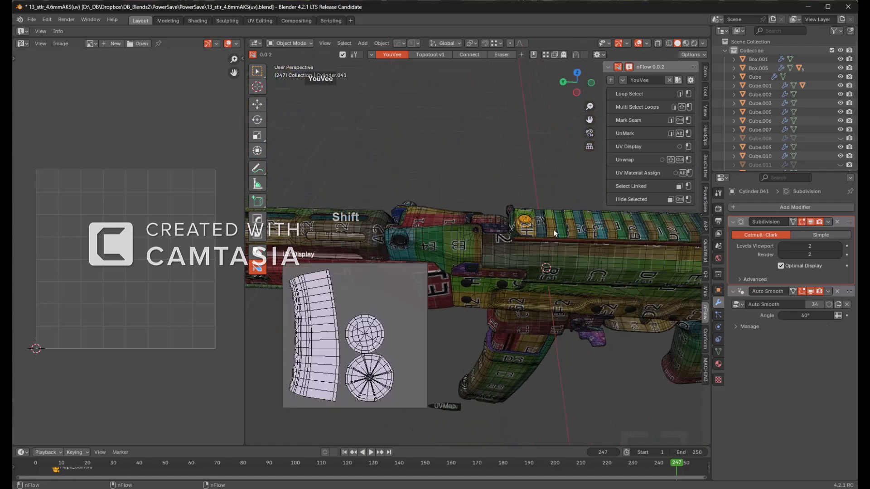
{"action": "key", "text": "shift+d"}
{"action": "middle_click_drag", "start_coordinate": [554, 230], "coordinate": [516, 231]}
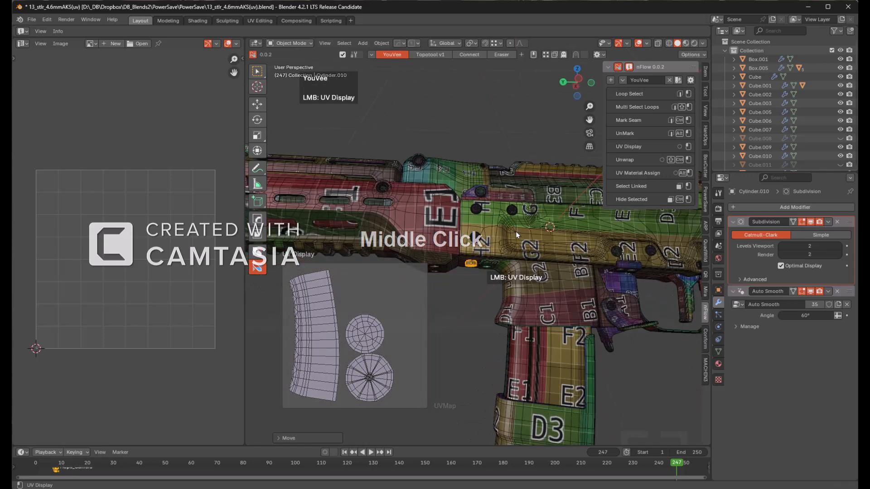
- Frame the screw copy in left orthographic view and rotate it so its chamfered head faces downward
{"action": "key", "text": "KP_3"}
{"action": "key", "text": "KP_5"}
{"action": "key", "text": "KP_9"}
{"action": "key", "text": "KP_5"}
{"action": "key", "text": "KP_Decimal"}
{"action": "scroll", "coordinate": [497, 223], "scroll_direction": "down", "scroll_amount": 4}
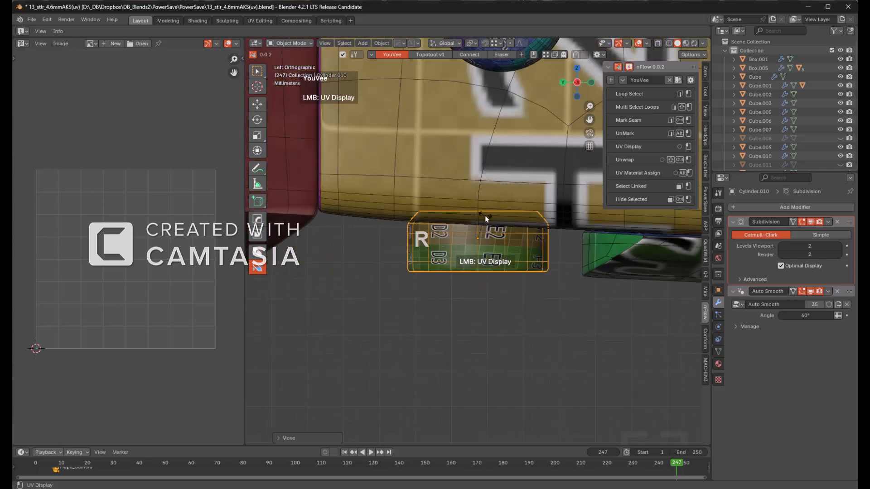
{"action": "type", "text": "0"}
{"action": "key", "text": "Return"}
{"action": "key", "text": "shift+r"}
- Move the screw copy over the empty hole in the green plate under the receiver
{"action": "scroll", "coordinate": [486, 219], "scroll_direction": "down", "scroll_amount": 2}
{"action": "middle_click_drag", "start_coordinate": [486, 230], "coordinate": [378, 211], "text": "shift"}
{"action": "key", "text": "g"}
{"action": "middle_click_drag", "start_coordinate": [547, 263], "coordinate": [561, 228]}
{"action": "scroll", "coordinate": [560, 223], "scroll_direction": "up", "scroll_amount": 1}
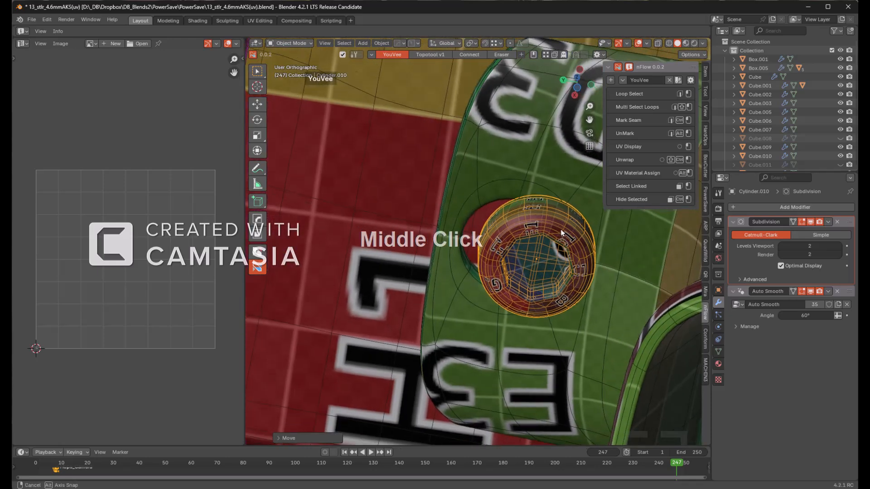
{"action": "scroll", "coordinate": [571, 231], "scroll_direction": "up", "scroll_amount": 3}
{"action": "key", "text": "g"}
{"action": "key", "text": "x"}
{"action": "key", "text": "y"}
- Scale the screw down to about 0.9 and nudge it along Z and Y to centre it in the hole
{"action": "key", "text": "s"}
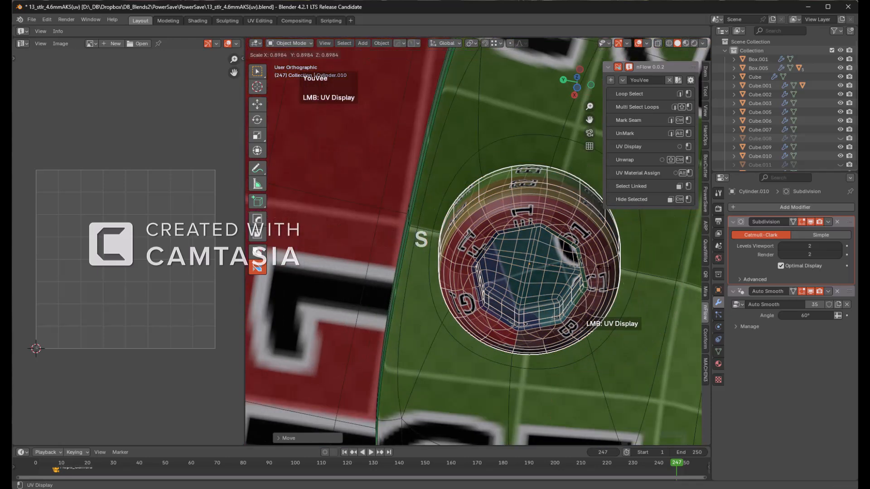
{"action": "left_click", "coordinate": [598, 243]}
{"action": "key", "text": "g"}
{"action": "key", "text": "y"}
{"action": "key", "text": "z"}
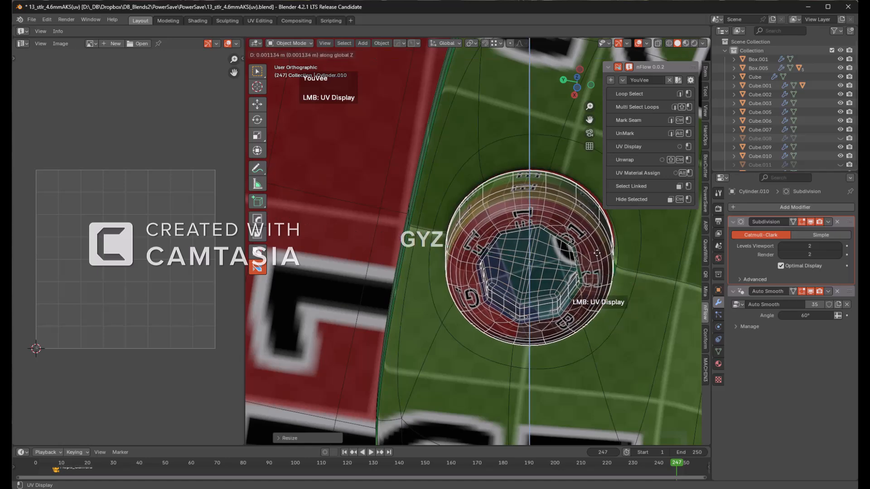
{"action": "left_click", "coordinate": [600, 245]}
{"action": "key", "text": "y"}
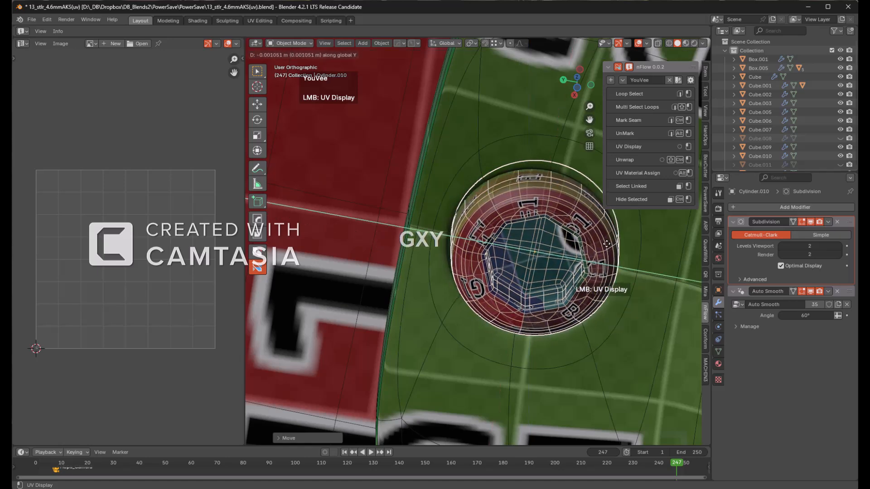
{"action": "scroll", "coordinate": [562, 230], "scroll_direction": "down", "scroll_amount": 3}
{"action": "left_click", "coordinate": [534, 230]}
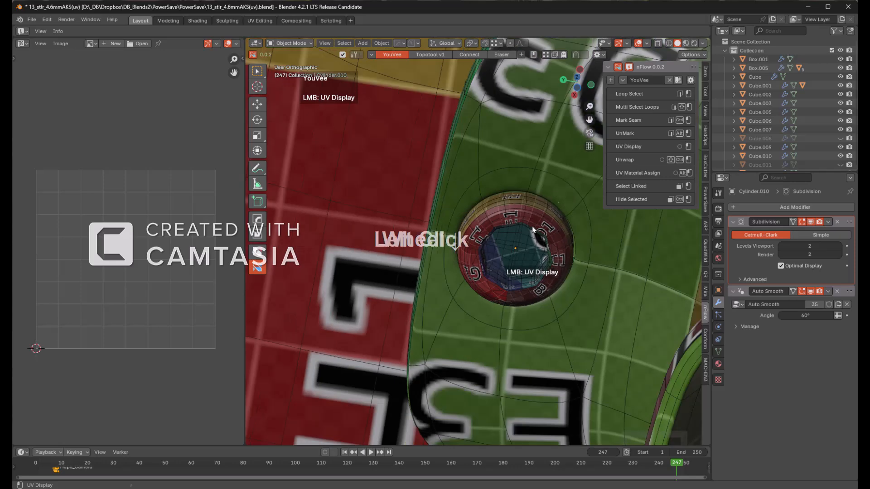
- Seat the screw vertically in the plate's hole and fine-tune its position and size in left orthographic view
{"action": "scroll", "coordinate": [538, 227], "scroll_direction": "up", "scroll_amount": 3}
{"action": "key", "text": "g"}
{"action": "key", "text": "z"}
{"action": "left_click", "coordinate": [541, 218]}
{"action": "middle_click_drag", "start_coordinate": [542, 217], "coordinate": [519, 259]}
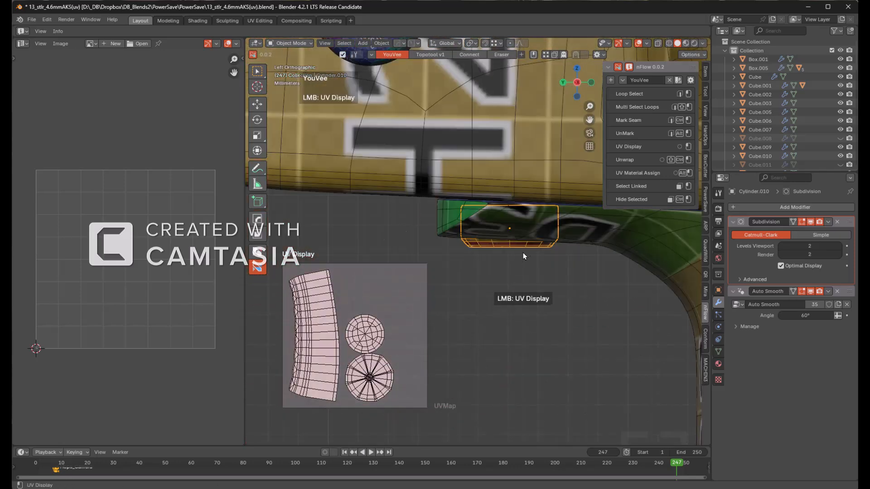
{"action": "scroll", "coordinate": [520, 259], "scroll_direction": "up", "scroll_amount": 2}
{"action": "key", "text": "g"}
{"action": "key", "text": "s"}
{"action": "left_click", "coordinate": [573, 257]}
- Duplicate the seated screw and move the copy below the empty hole under the rear of the handguard
{"action": "scroll", "coordinate": [458, 259], "scroll_direction": "down", "scroll_amount": 2}
{"action": "middle_click_drag", "start_coordinate": [458, 258], "coordinate": [602, 264], "text": "shift"}
{"action": "scroll", "coordinate": [601, 265], "scroll_direction": "down", "scroll_amount": 3}
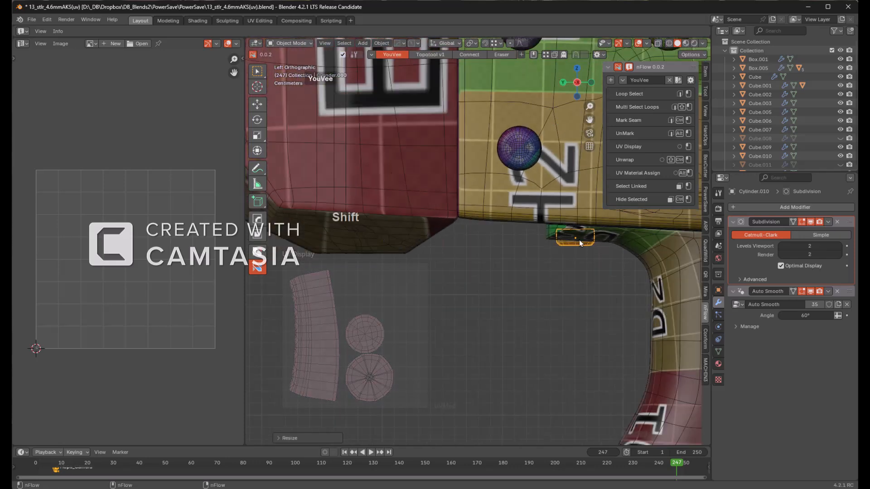
{"action": "middle_click_drag", "start_coordinate": [397, 267], "coordinate": [602, 271], "text": "shift"}
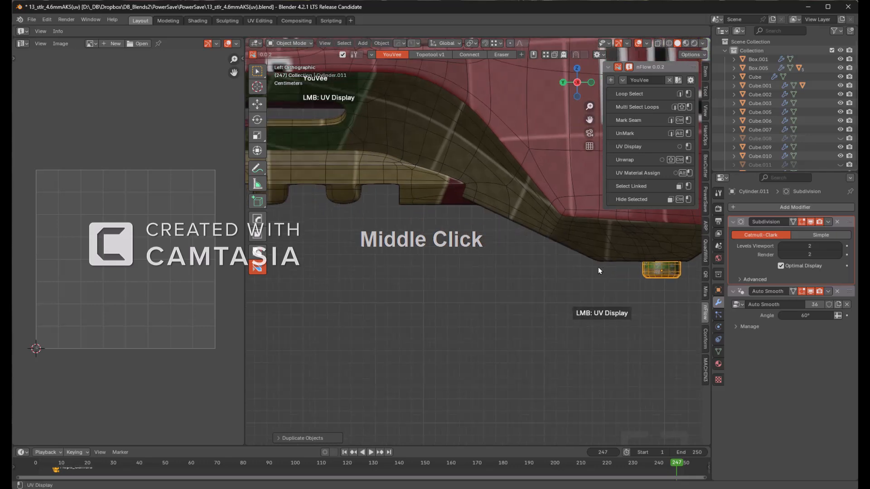
- Centre and scale the screw copy over the handguard hole in bottom view, and sink it into the hole along Z
{"action": "middle_click_drag", "start_coordinate": [437, 272], "coordinate": [444, 158]}
{"action": "middle_click_drag", "start_coordinate": [492, 193], "coordinate": [396, 188], "text": "shift"}
{"action": "scroll", "coordinate": [379, 209], "scroll_direction": "up", "scroll_amount": 2}
{"action": "scroll", "coordinate": [434, 239], "scroll_direction": "up", "scroll_amount": 3}
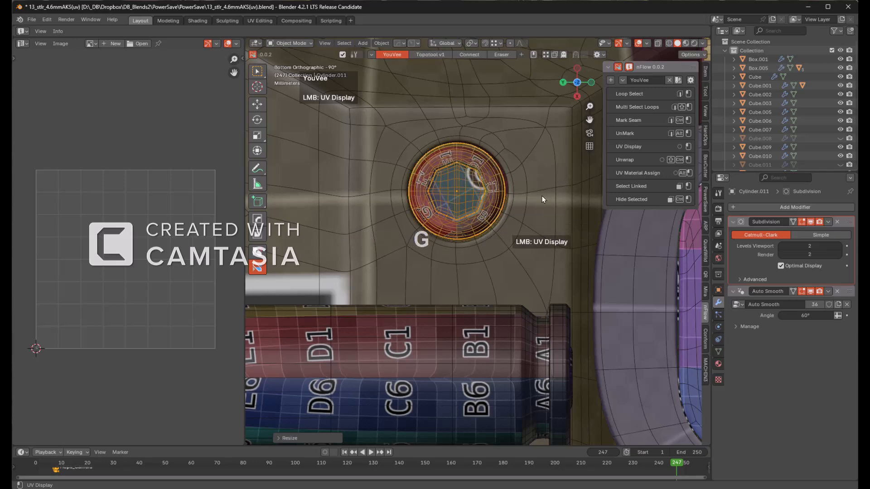
{"action": "left_click", "coordinate": [542, 196]}
{"action": "right_click", "coordinate": [542, 194]}
{"action": "left_click", "coordinate": [480, 189]}
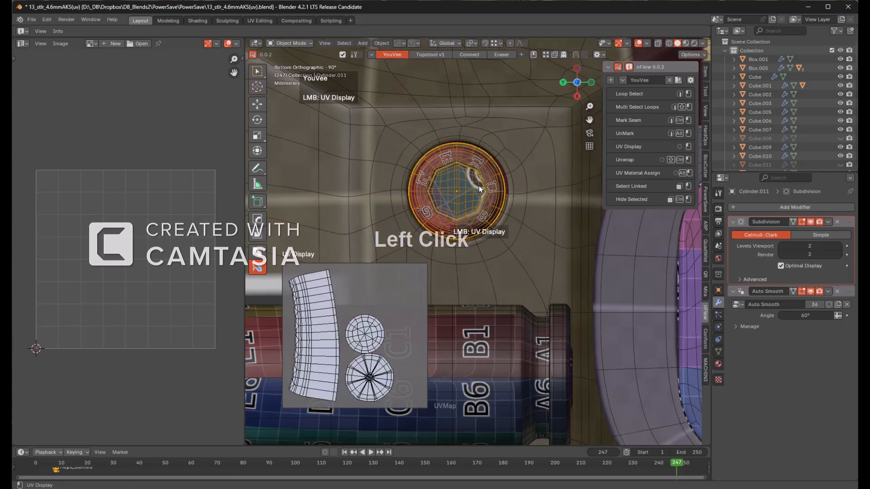
{"action": "left_click", "coordinate": [480, 185]}
{"action": "middle_click_drag", "start_coordinate": [479, 185], "coordinate": [485, 236]}
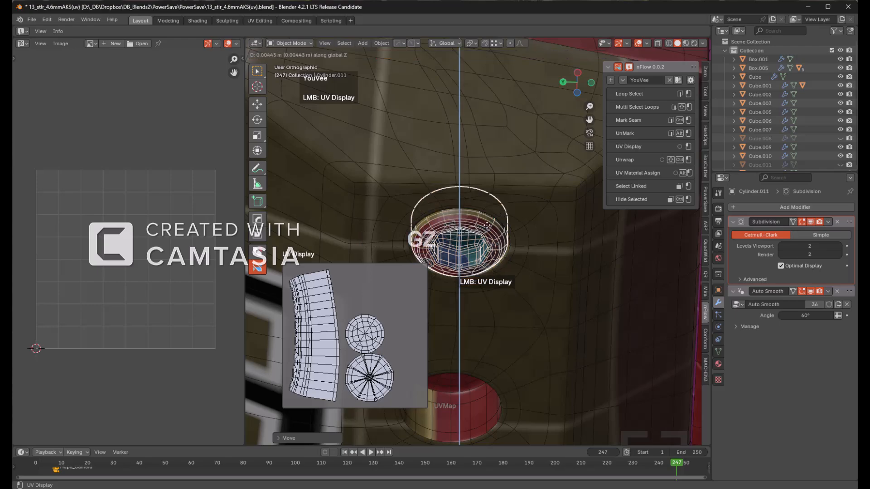
- Mirror the screw copy along X across the handguard with a HardOps mirror modifier so both holes are filled
{"action": "left_click", "coordinate": [547, 196]}
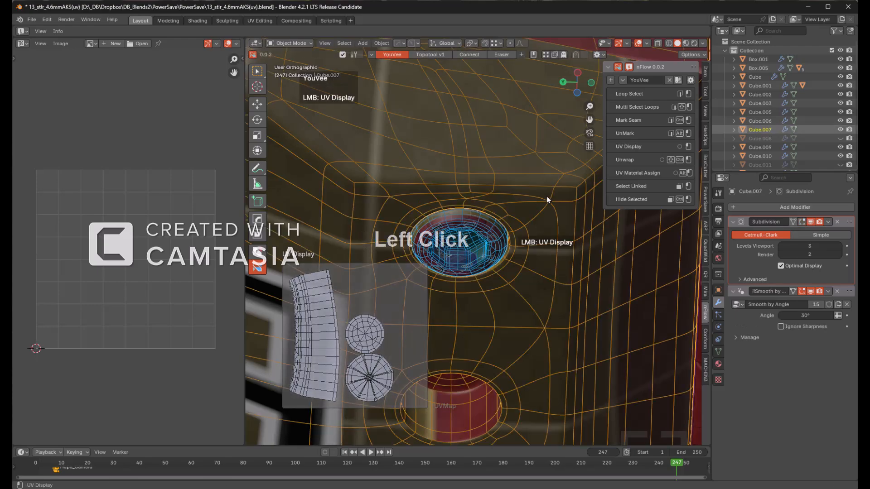
{"action": "scroll", "coordinate": [546, 196], "scroll_direction": "down", "scroll_amount": 7}
{"action": "key", "text": "alt+x"}
{"action": "middle_click_drag", "start_coordinate": [544, 198], "coordinate": [561, 184]}
{"action": "key", "text": "x"}
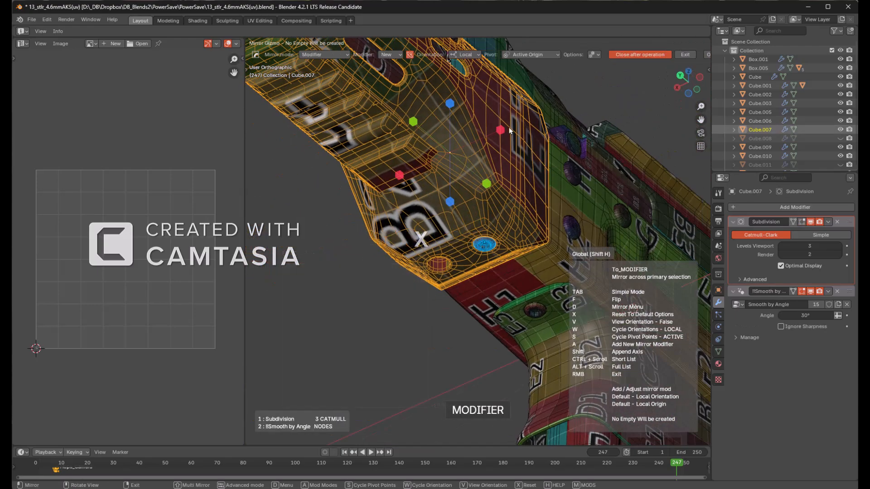
{"action": "left_click", "coordinate": [501, 131]}
- Reorder the screw copy's modifiers so the mirror comes first, followed by Subdivision and Auto Smooth
{"action": "scroll", "coordinate": [515, 209], "scroll_direction": "up", "scroll_amount": 6}
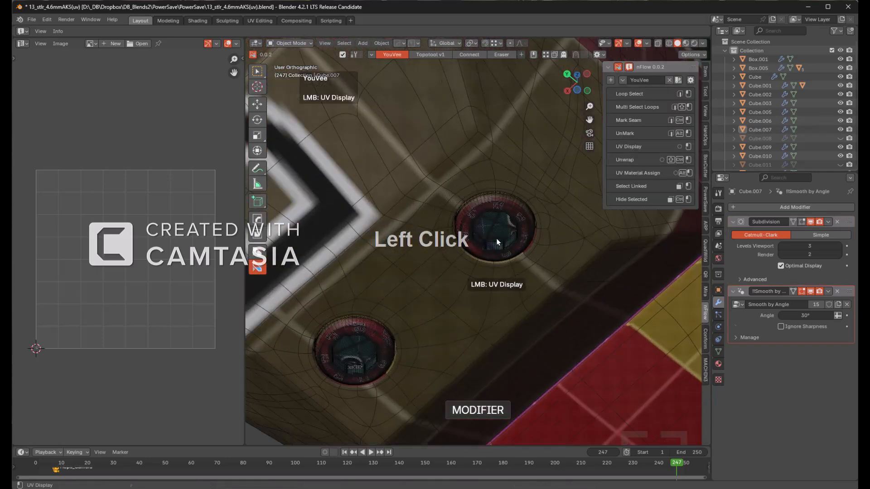
{"action": "left_click", "coordinate": [496, 238]}
{"action": "left_click_drag", "start_coordinate": [848, 341], "coordinate": [845, 279]}
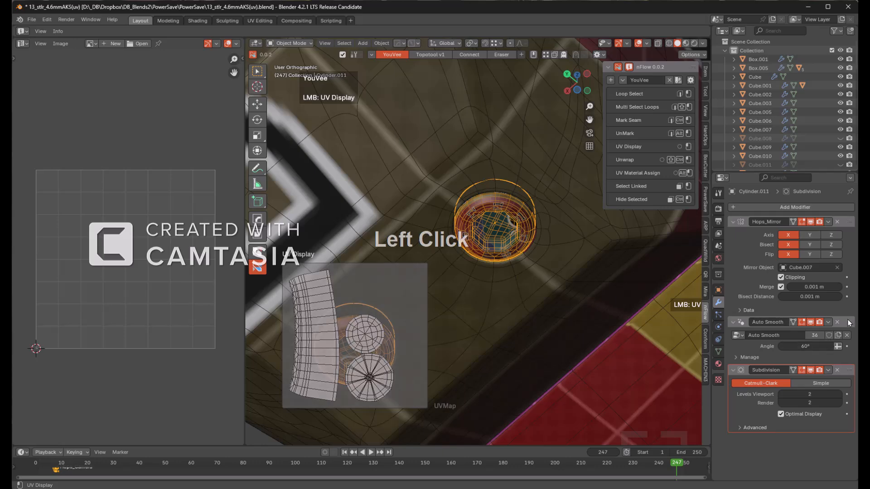
- Examine the replaced screws under the handguard and receiver, and look over the rest of the weapon for untextured parts
{"action": "scroll", "coordinate": [599, 252], "scroll_direction": "down", "scroll_amount": 6}
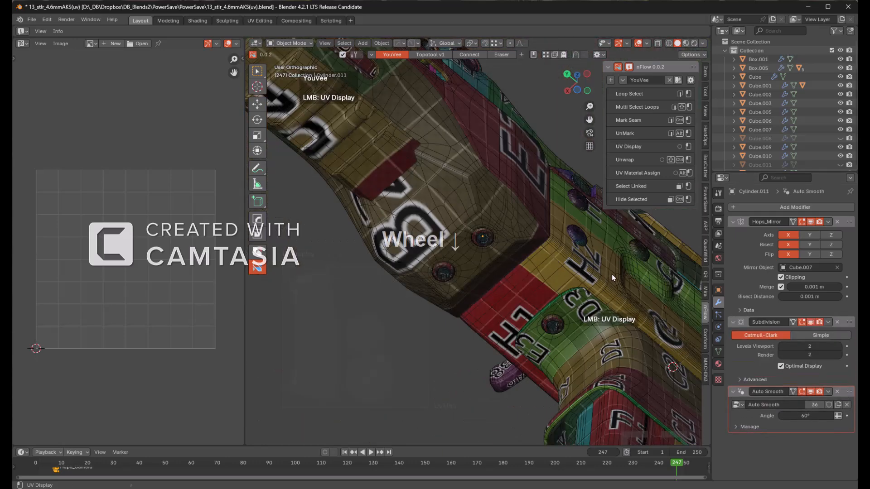
{"action": "middle_click_drag", "start_coordinate": [486, 209], "coordinate": [537, 276], "text": "shift"}
{"action": "scroll", "coordinate": [519, 234], "scroll_direction": "up", "scroll_amount": 4}
{"action": "scroll", "coordinate": [515, 312], "scroll_direction": "up", "scroll_amount": 4}
{"action": "scroll", "coordinate": [558, 240], "scroll_direction": "up", "scroll_amount": 3}
{"action": "middle_click_drag", "start_coordinate": [558, 240], "coordinate": [535, 242], "text": "shift"}
{"action": "scroll", "coordinate": [469, 251], "scroll_direction": "down", "scroll_amount": 6}
{"action": "middle_click_drag", "start_coordinate": [428, 265], "coordinate": [417, 208]}
{"action": "middle_click_drag", "start_coordinate": [565, 235], "coordinate": [464, 256]}
{"action": "scroll", "coordinate": [480, 245], "scroll_direction": "down", "scroll_amount": 2}
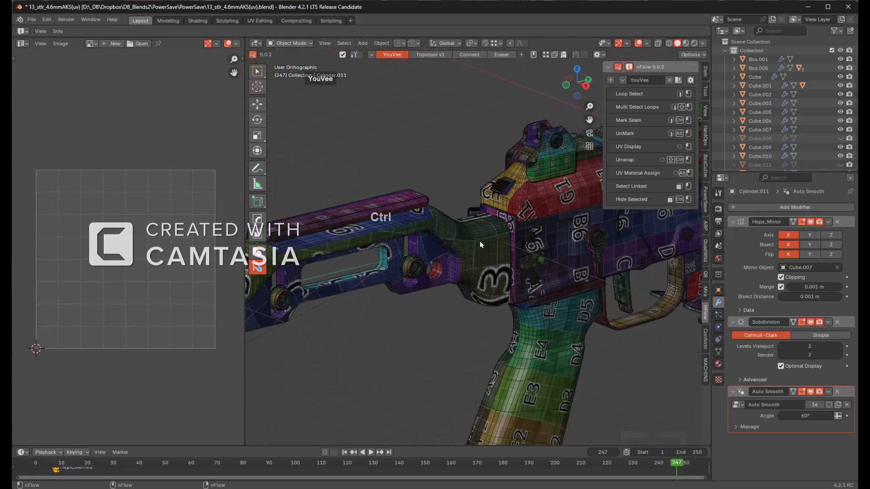
{"action": "middle_click_drag", "start_coordinate": [463, 271], "coordinate": [477, 299]}
- Isolate the untextured stepped pin inside the green part in a fullscreen perspective view and open its mesh for editing
{"action": "key", "text": "ctrl+alt+space"}
{"action": "key", "text": "KP_5"}
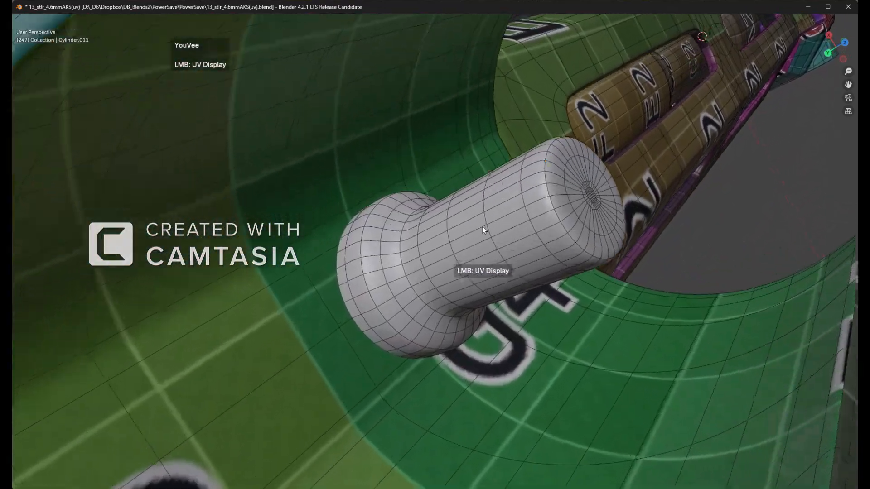
{"action": "left_click", "coordinate": [483, 240]}
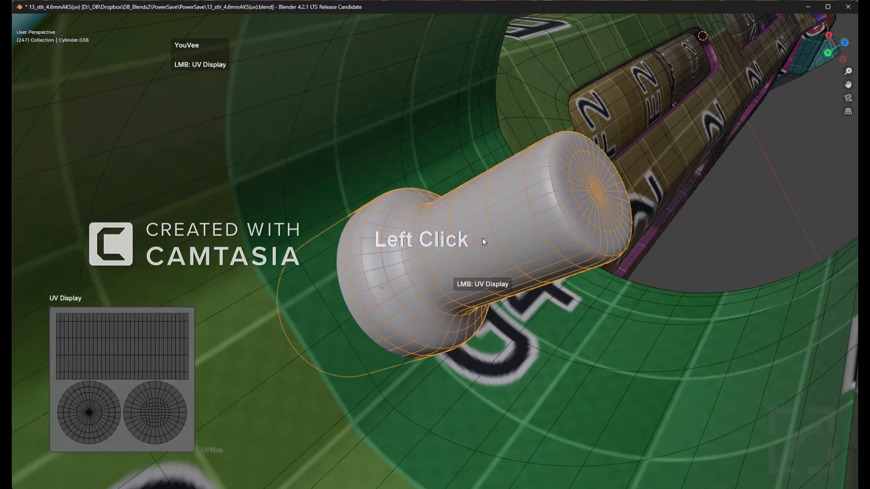
{"action": "key", "text": "KP_Divide"}
{"action": "key", "text": "Tab"}
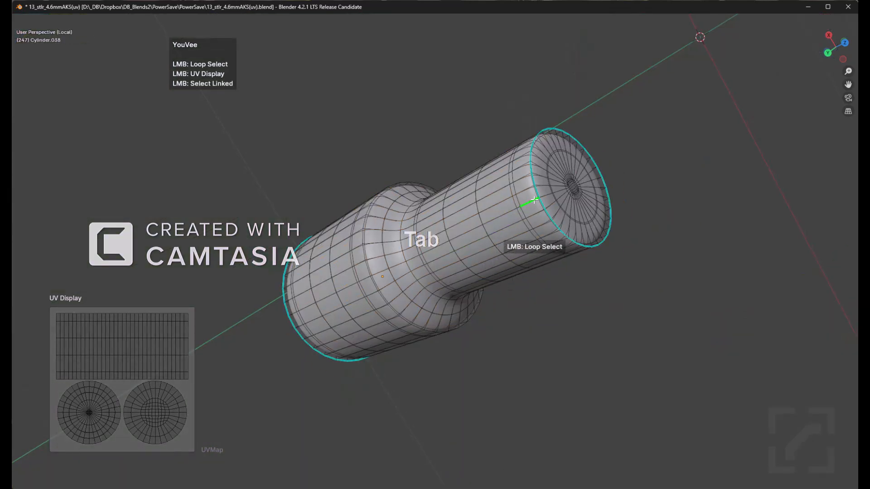
- Unwrap the stepped pin with seams around both end caps, assign the UV checker material and leave local view
{"action": "left_click", "coordinate": [327, 290]}
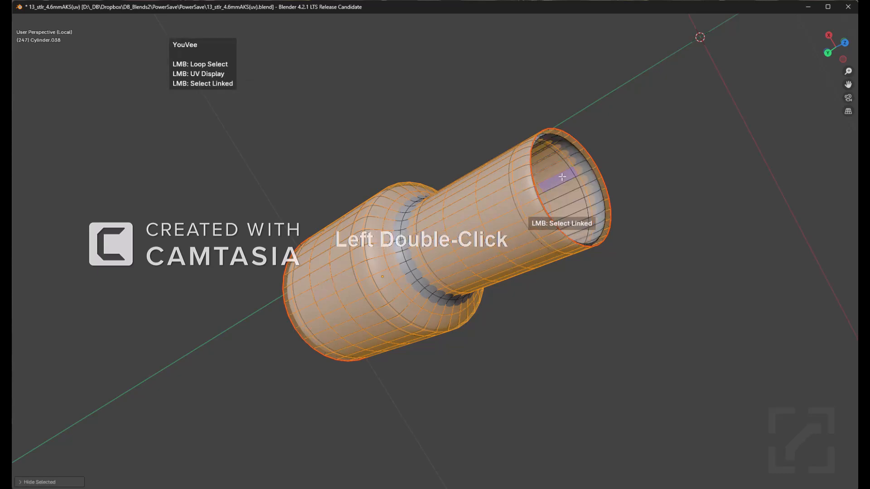
{"action": "left_click", "coordinate": [565, 178]}
{"action": "key", "text": "a"}
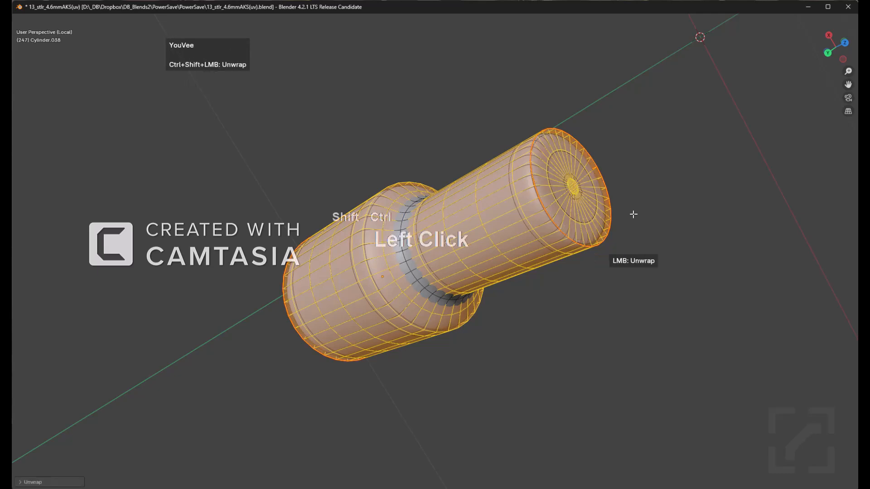
{"action": "left_click", "coordinate": [633, 214]}
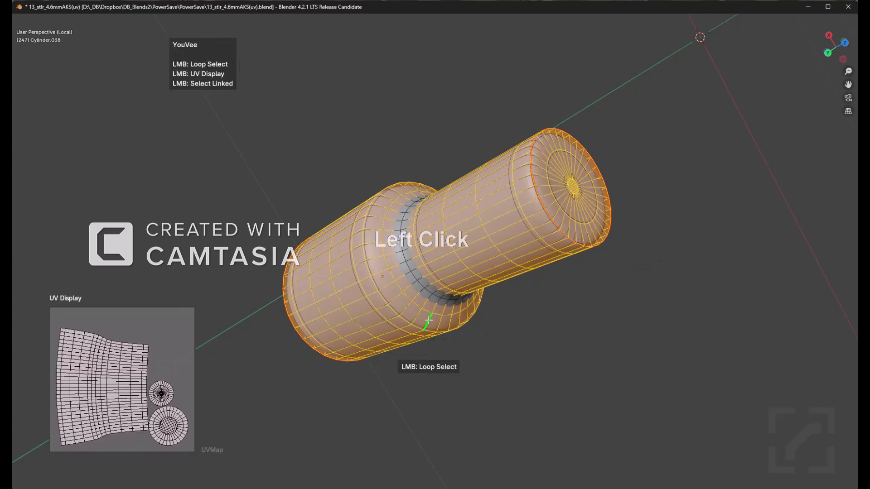
{"action": "key", "text": "Tab"}
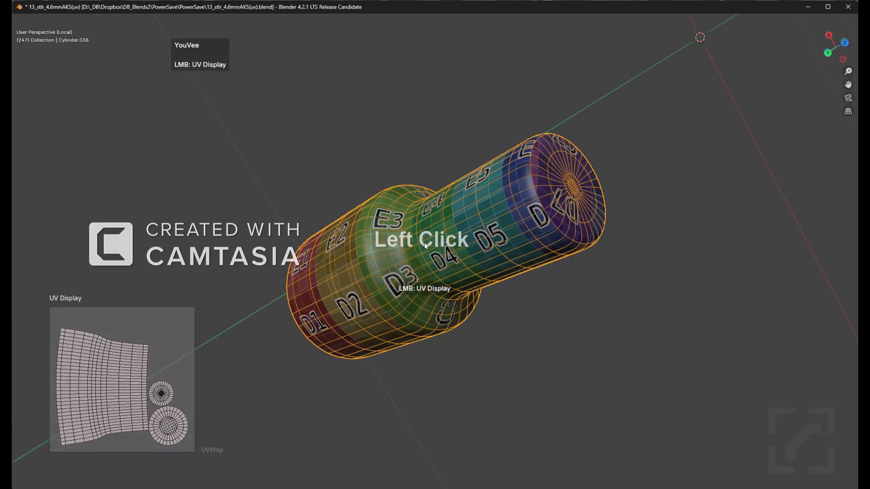
{"action": "key", "text": "ctrl+alt+space"}
{"action": "key", "text": "ctrl+alt+space"}
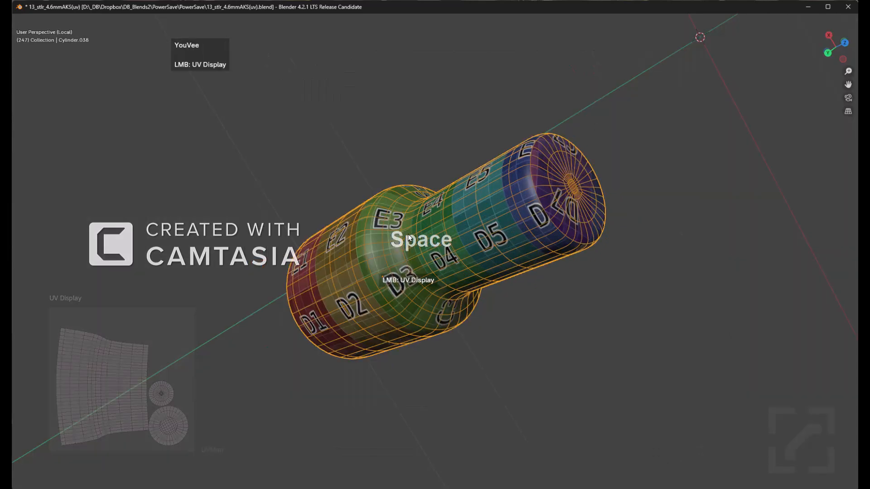
{"action": "key", "text": "KP_Divide"}
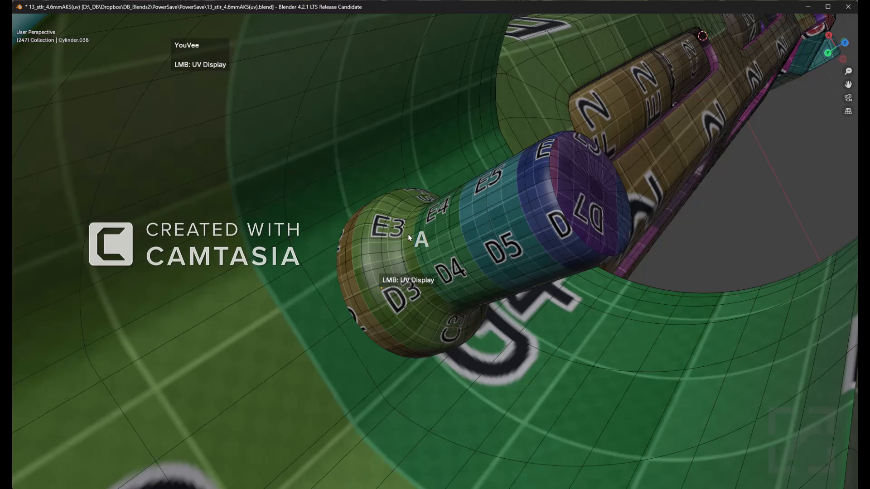
- Unwrap the whole mesh of the untextured round pin cap on the side of the receiver
{"action": "scroll", "coordinate": [408, 238], "scroll_direction": "down", "scroll_amount": 9}
{"action": "middle_click_drag", "start_coordinate": [409, 235], "coordinate": [539, 280]}
{"action": "scroll", "coordinate": [540, 285], "scroll_direction": "up", "scroll_amount": 3}
{"action": "left_click", "coordinate": [421, 210]}
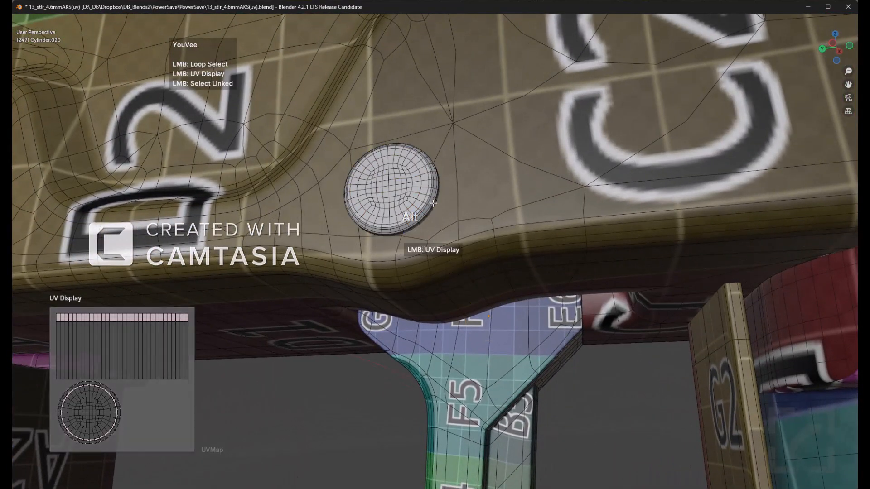
{"action": "key", "text": "alt+z"}
{"action": "key", "text": "u"}
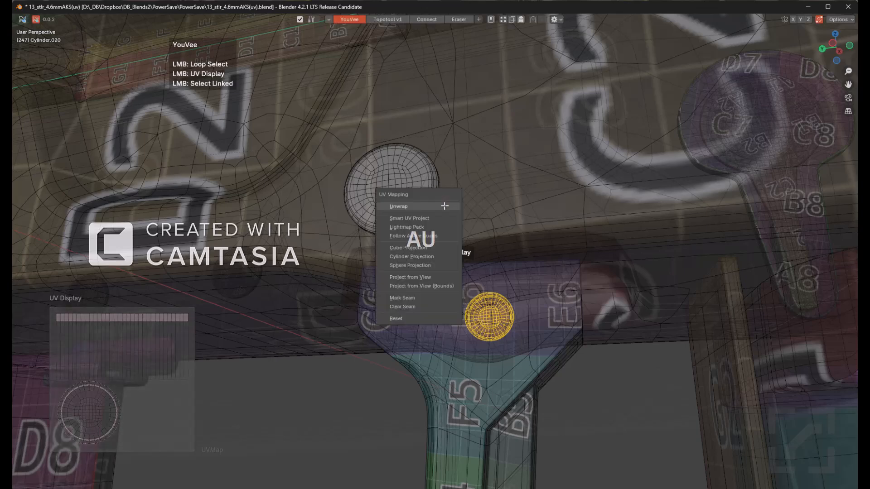
- Assign the UV checker material to the round pin cap and display its UV layout
{"action": "key", "text": "Tab"}
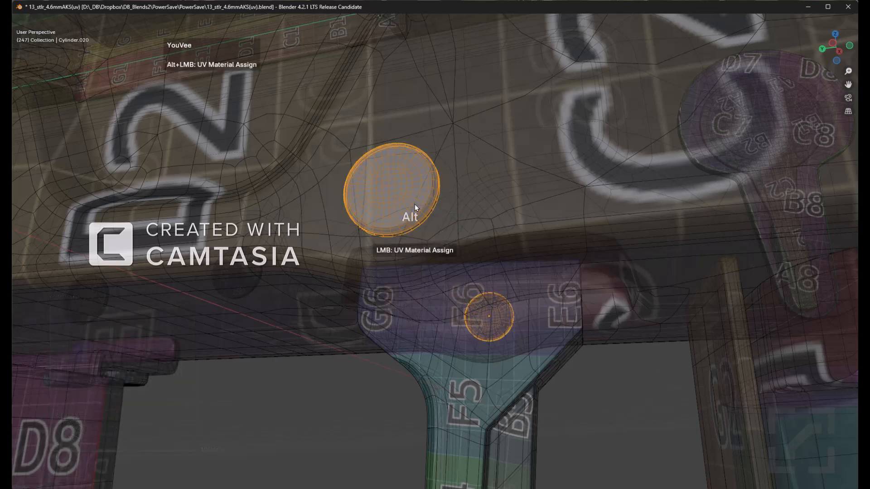
{"action": "key", "text": "alt+z"}
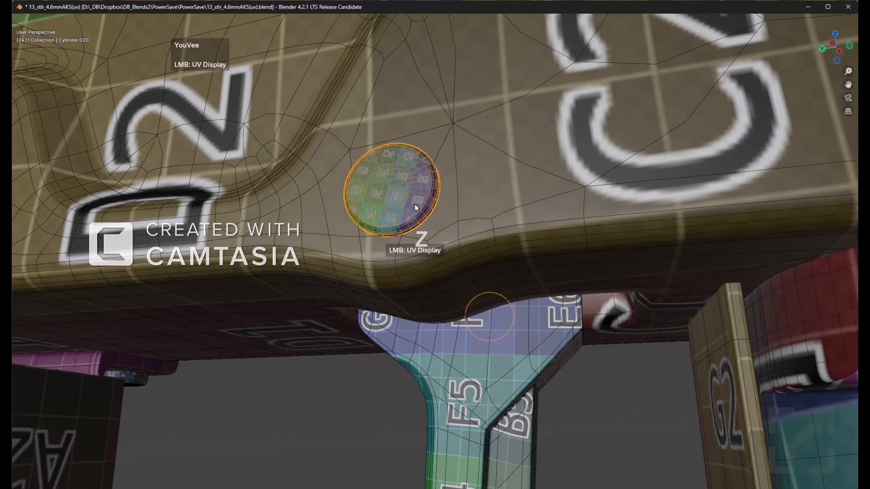
{"action": "left_click", "coordinate": [416, 208]}
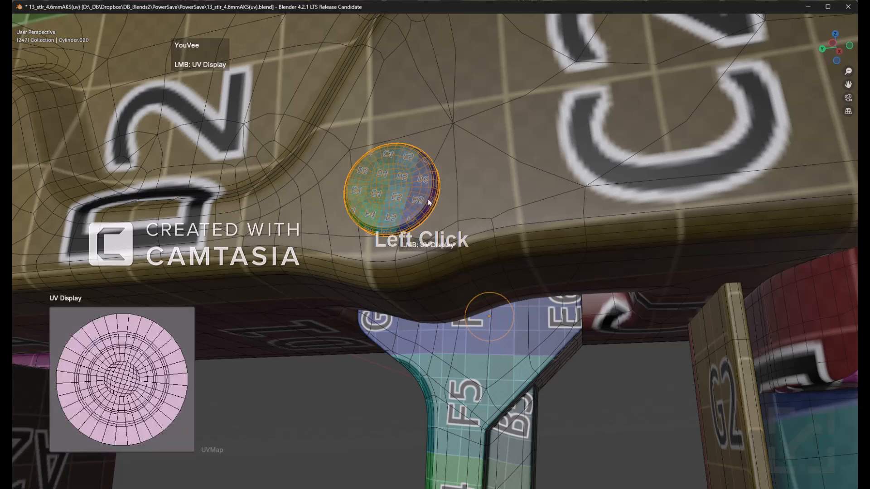